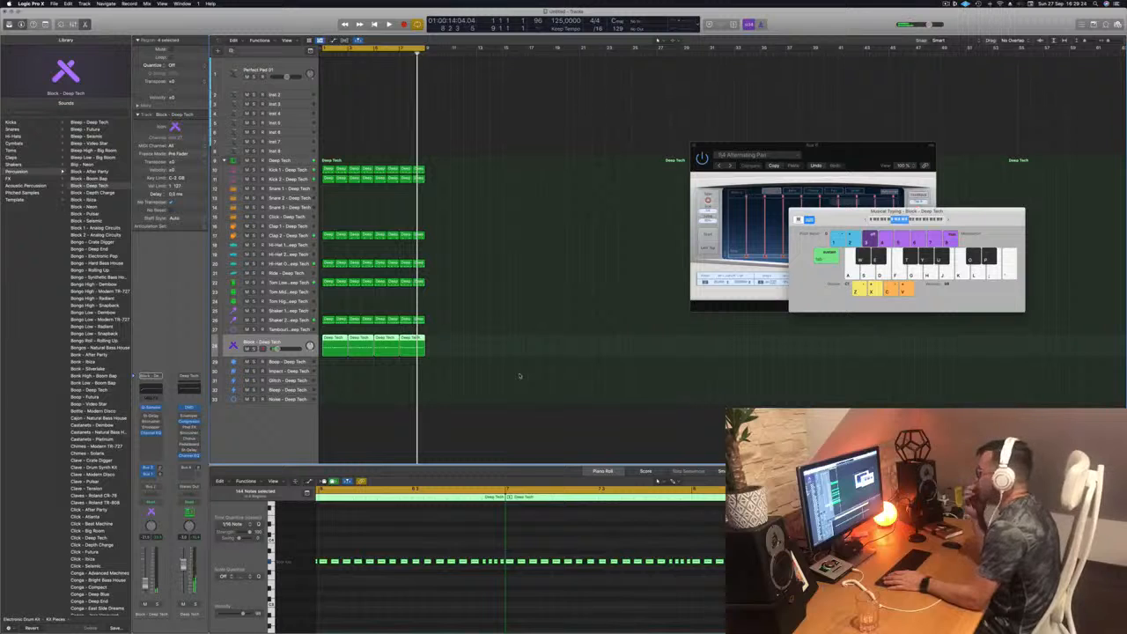
# Play the loop and listen to the Block - Deep Tech track in solo, then turn its solo back off.
pyautogui.press('space')
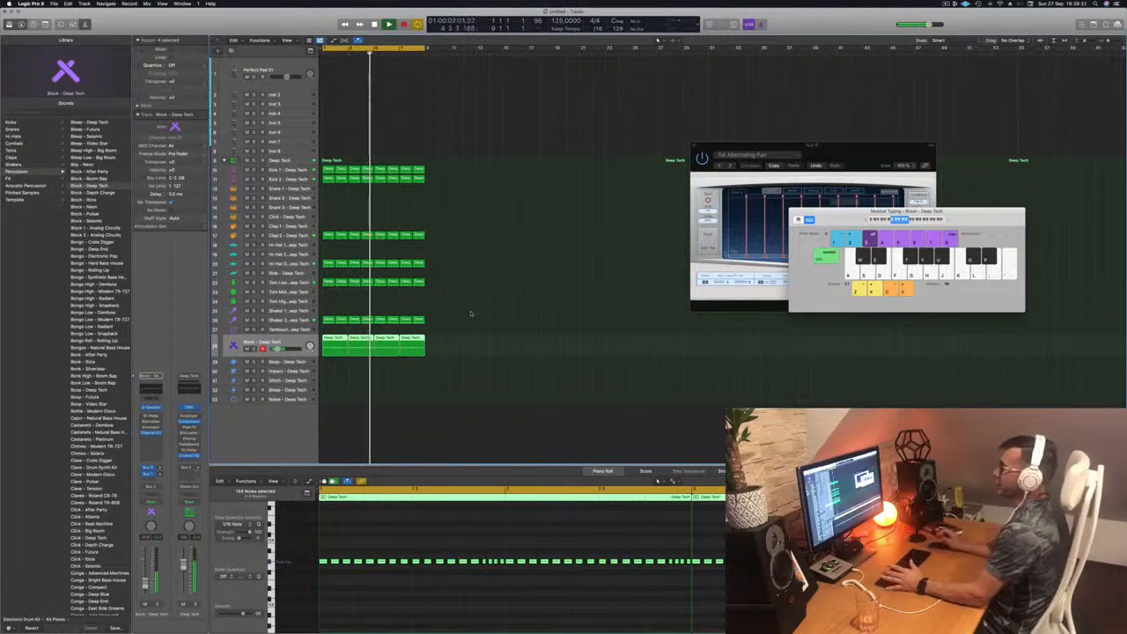
pyautogui.click(470, 314)
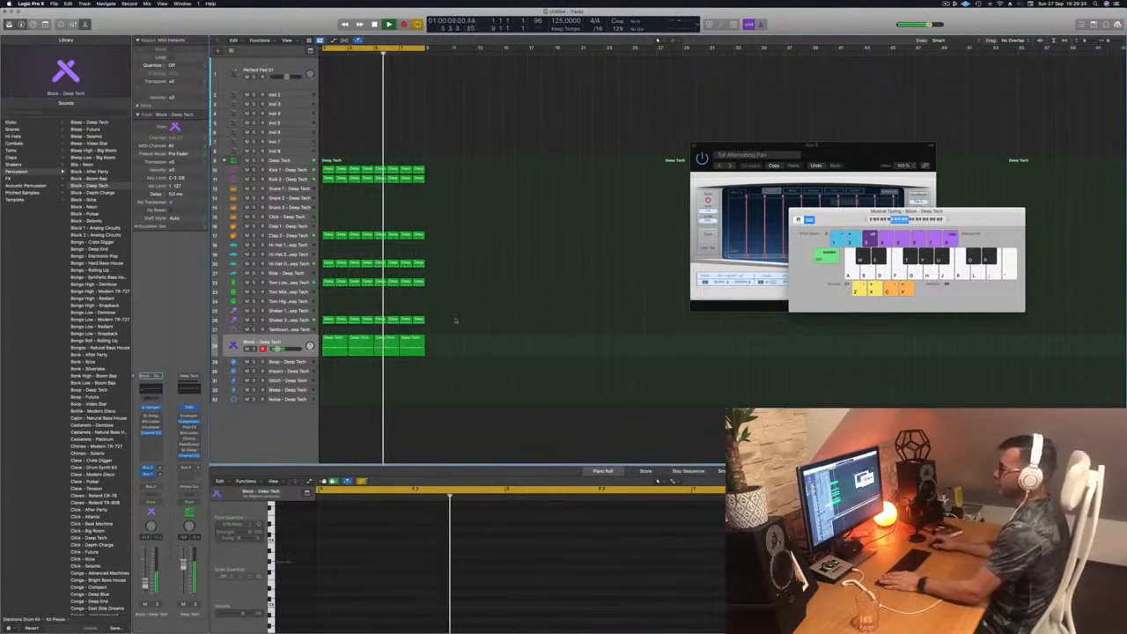
pyautogui.click(299, 342)
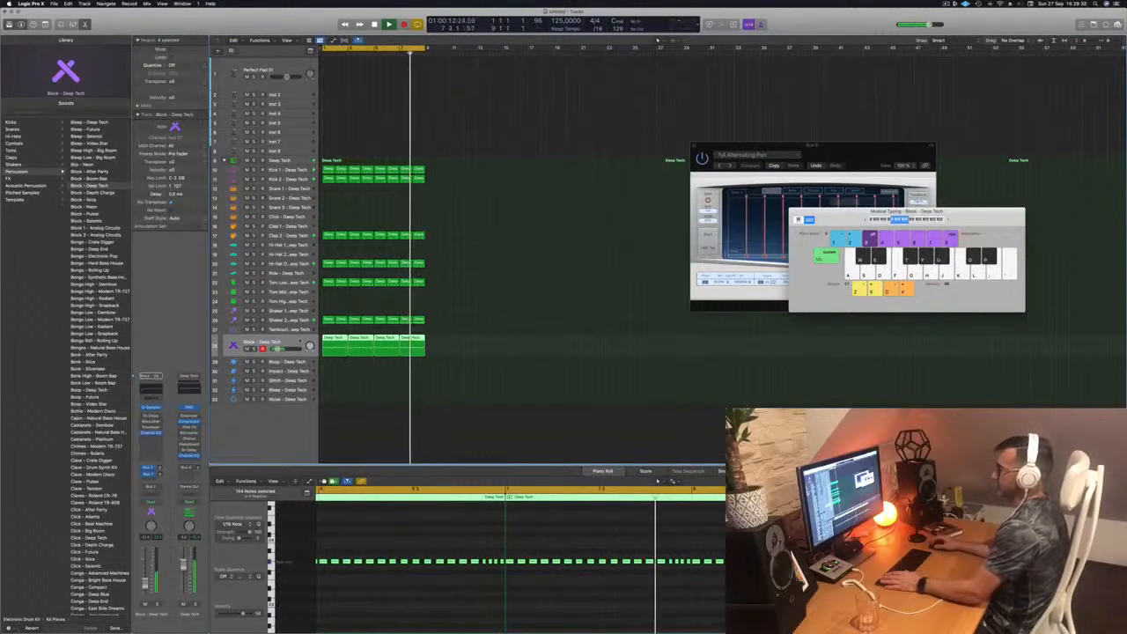
pyautogui.click(253, 350)
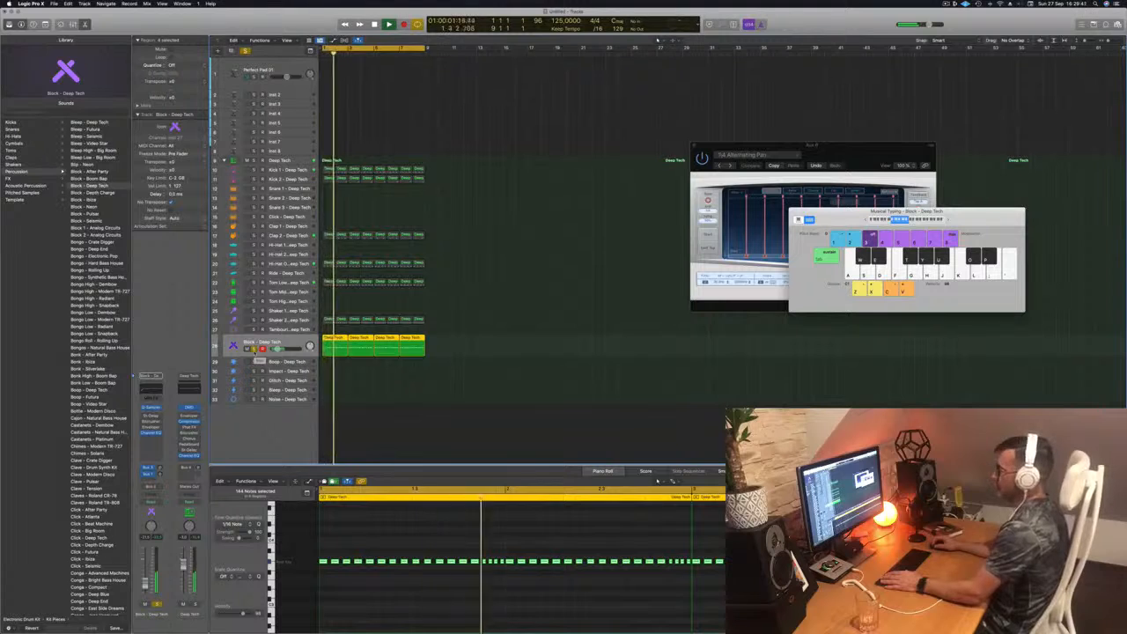
pyautogui.click(254, 350)
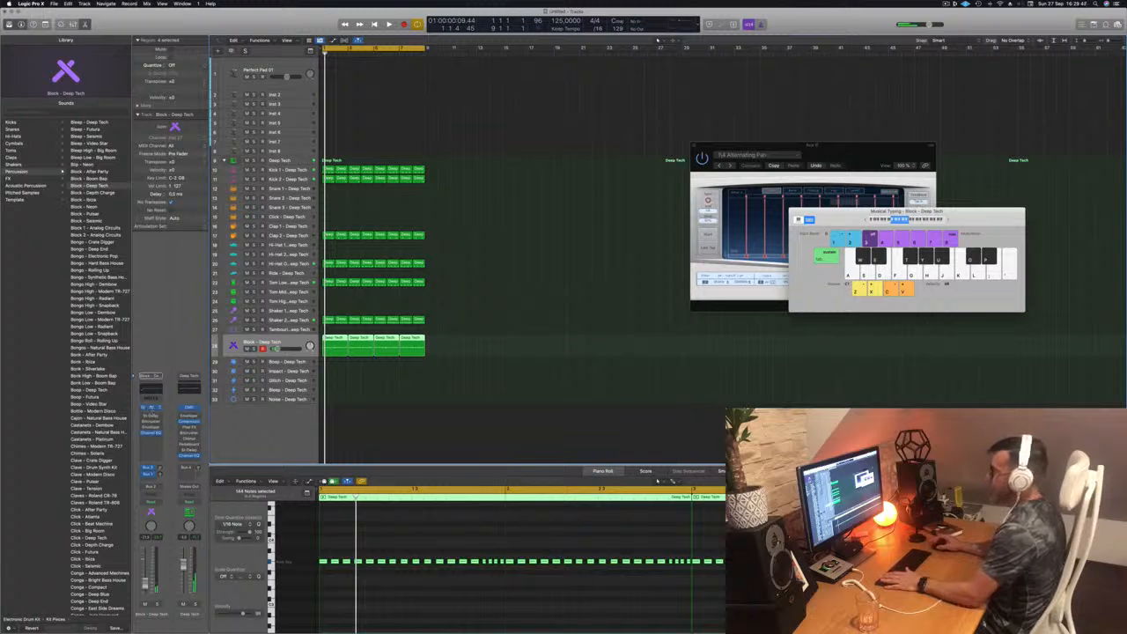
# Open the Block - Deep Tech track's Quick Sampler, check it during loop playback, then close it and return to the start.
pyautogui.click(151, 408)
pyautogui.moveTo(616, 103); pyautogui.dragTo(688, 83)
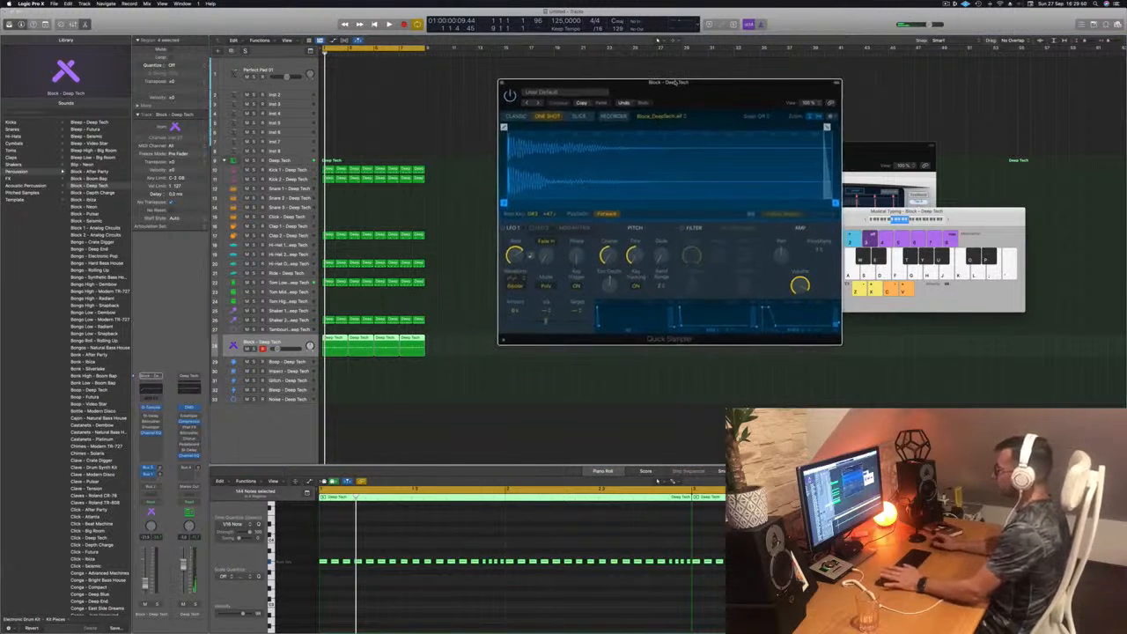
pyautogui.press('space')
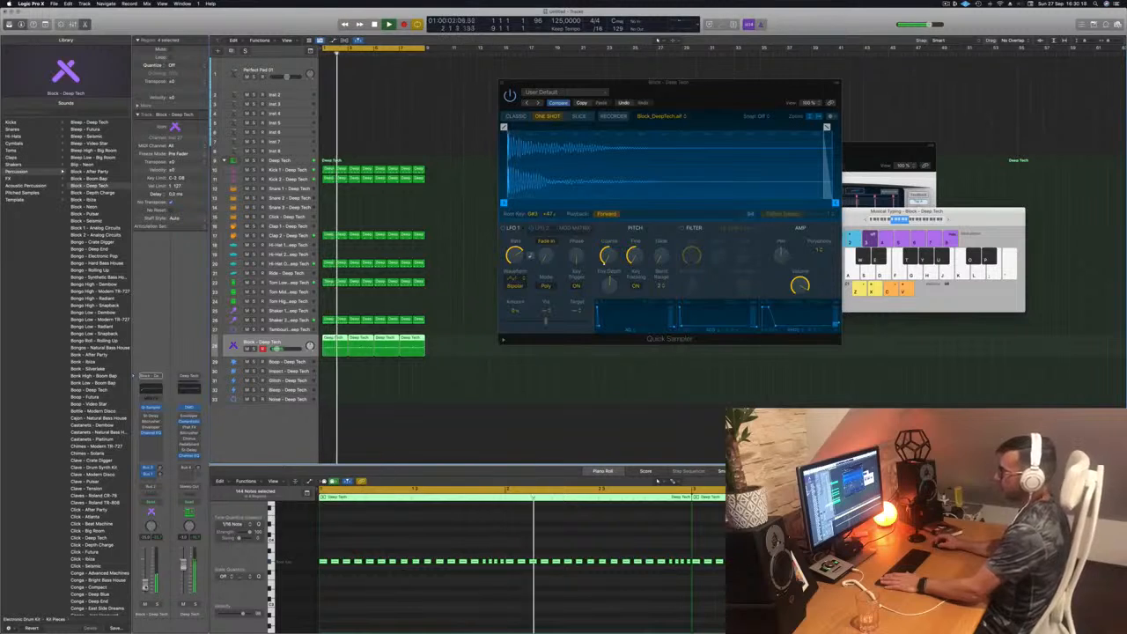
pyautogui.click(689, 98)
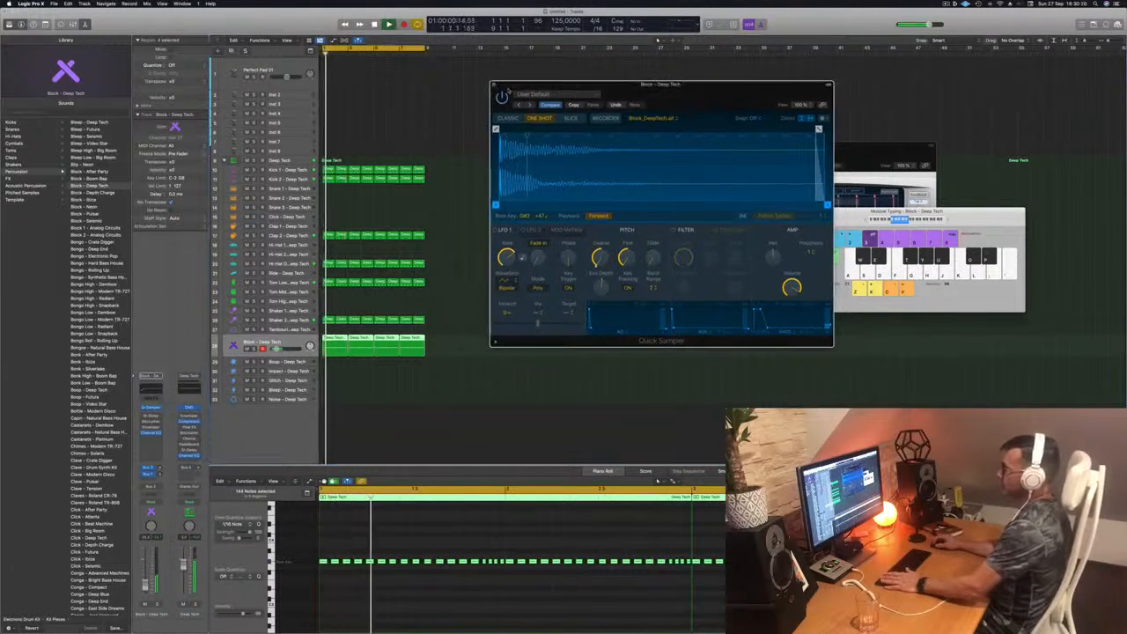
pyautogui.press('super+w')
pyautogui.press('Return')
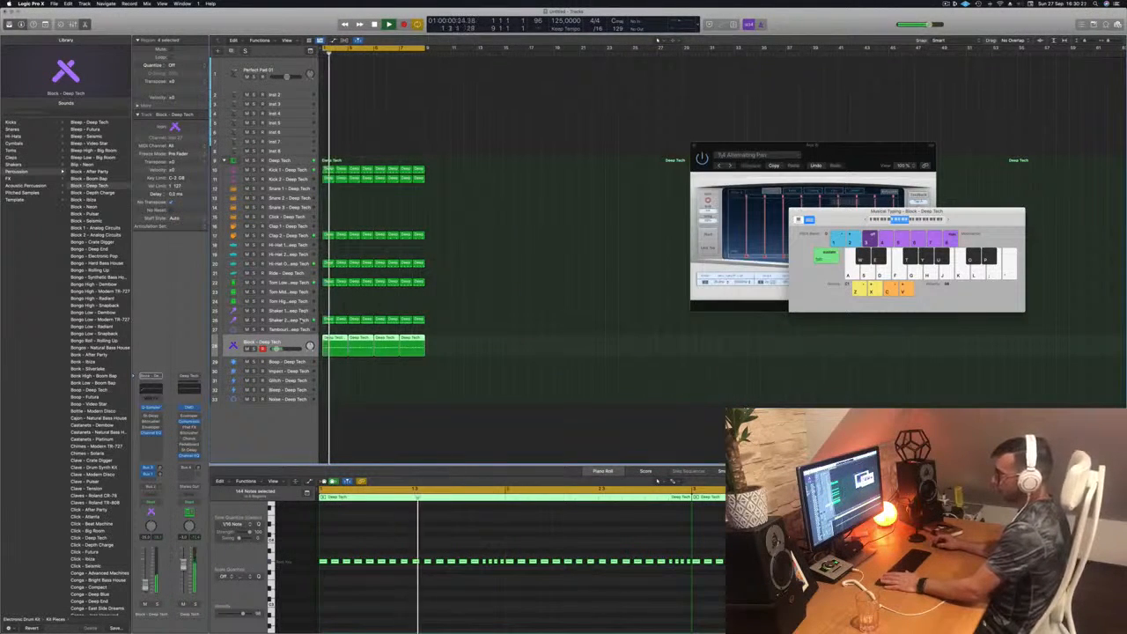
# Listen to the loop with the Shaker 2 track selected, then select Perfect Pad 01 and play the loop again.
pyautogui.press('Up')
pyautogui.press('Up')
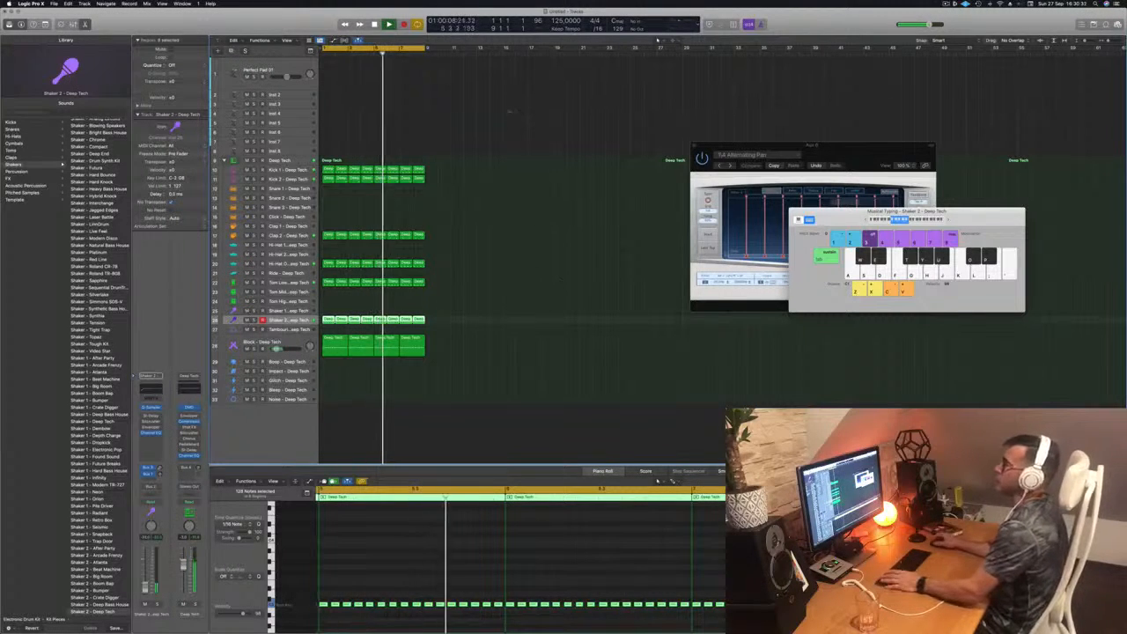
pyautogui.press('Return')
pyautogui.click(299, 69)
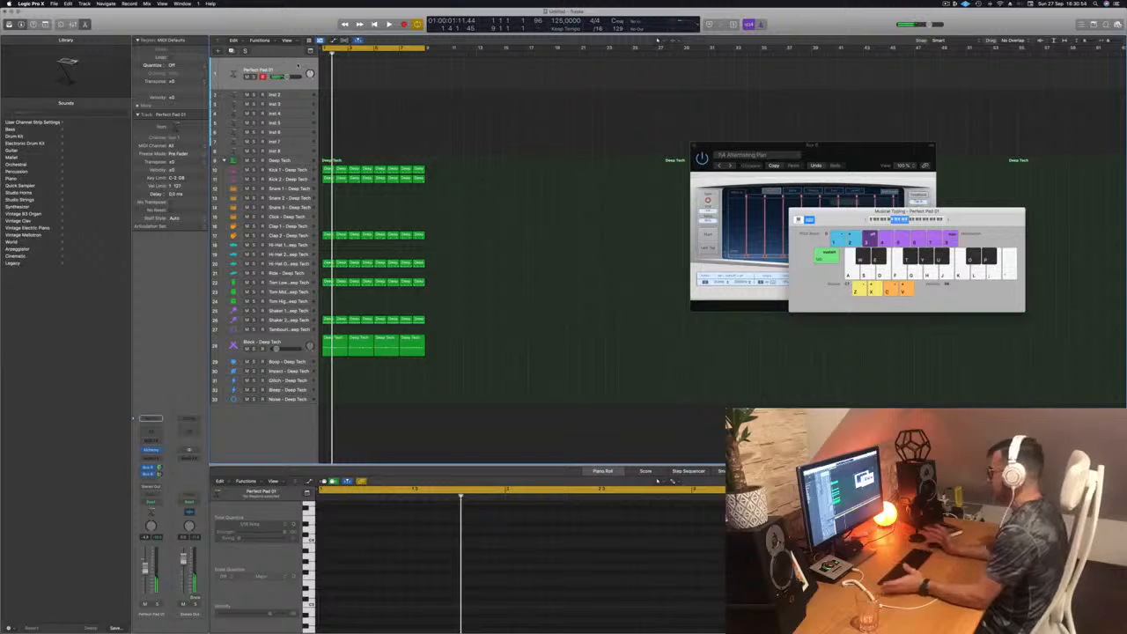
pyautogui.press('space')
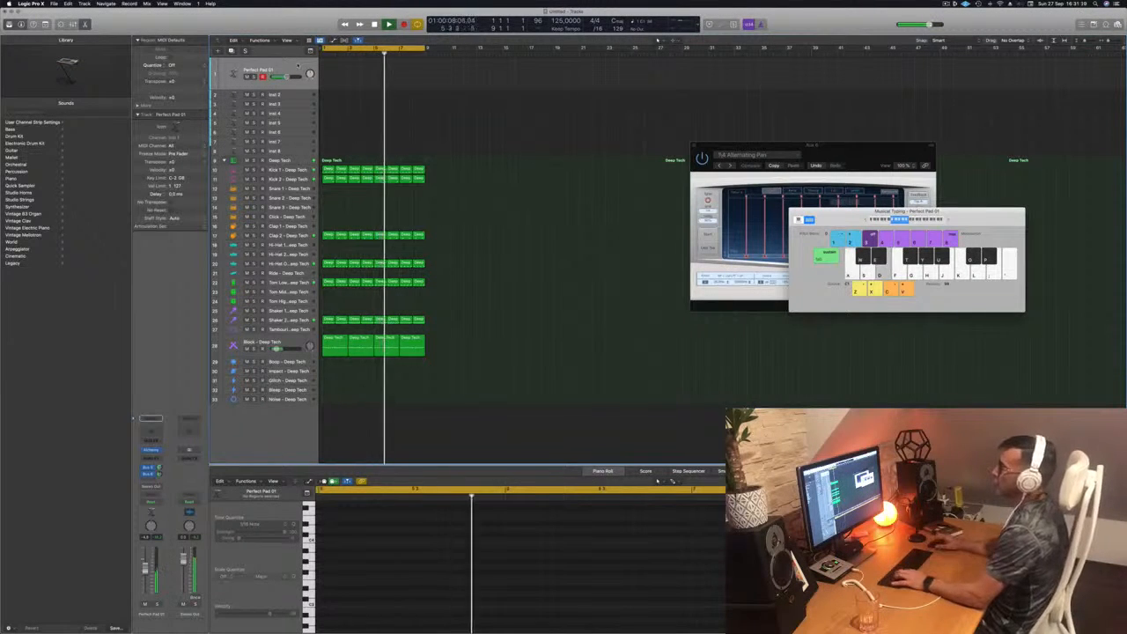
# Select the Inst 2 track, increase its track height and return the playhead to the start.
pyautogui.click(291, 99)
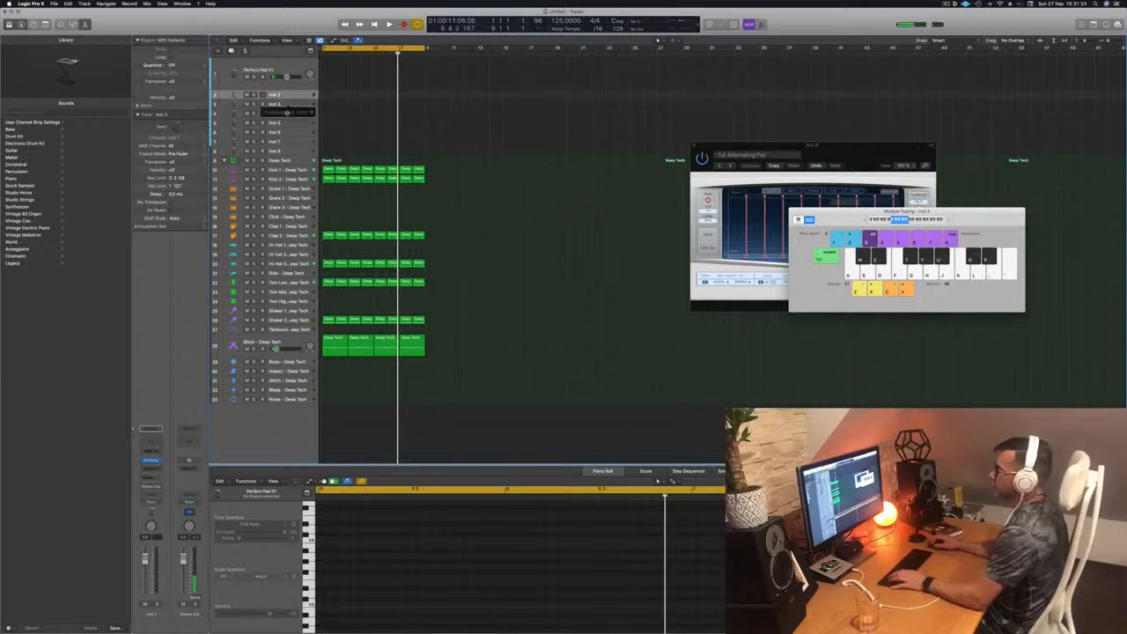
pyautogui.moveTo(287, 100); pyautogui.dragTo(286, 123)
pyautogui.press('Return')
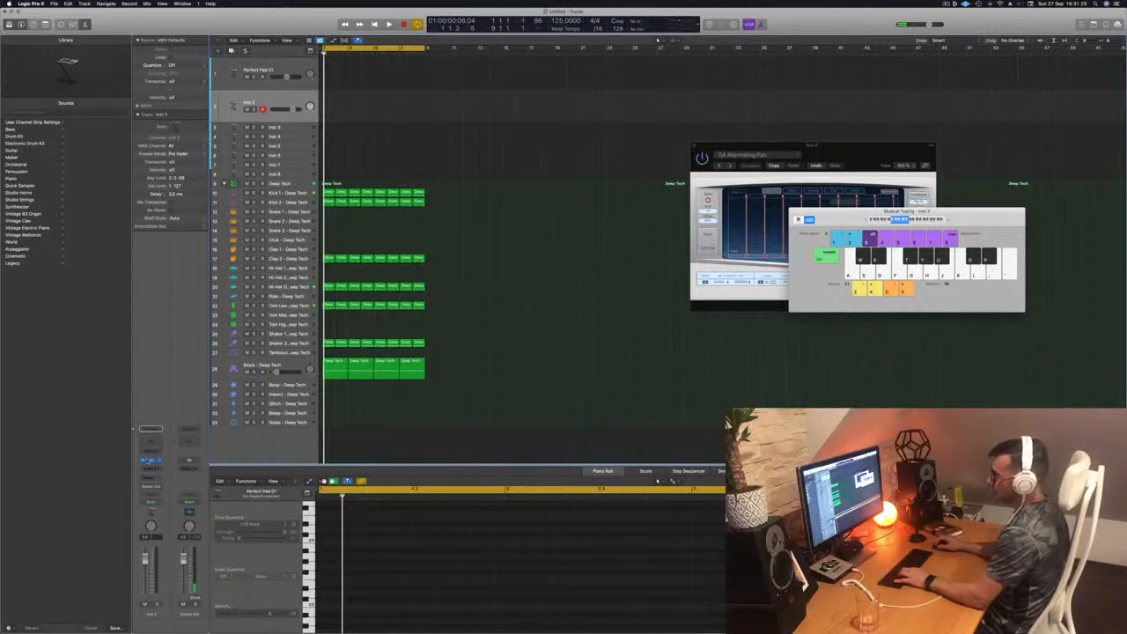
# Open Alchemy on the Inst 2 track, filter the presets by Bass and load Analog Bounce.
pyautogui.click(151, 461)
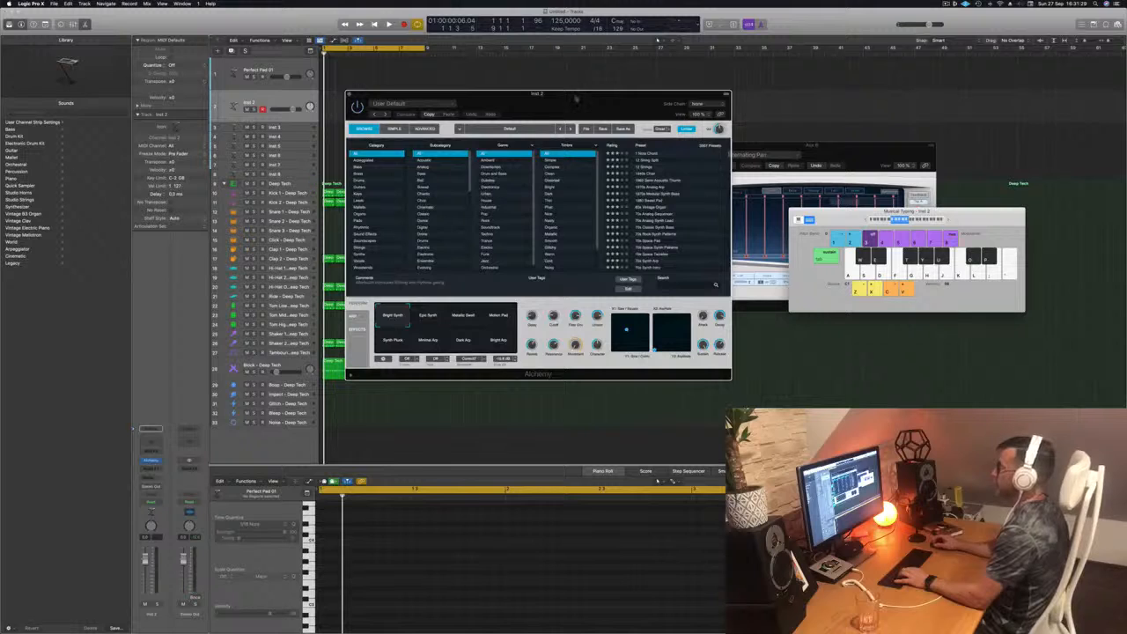
pyautogui.moveTo(576, 99); pyautogui.dragTo(590, 98)
pyautogui.press('b')
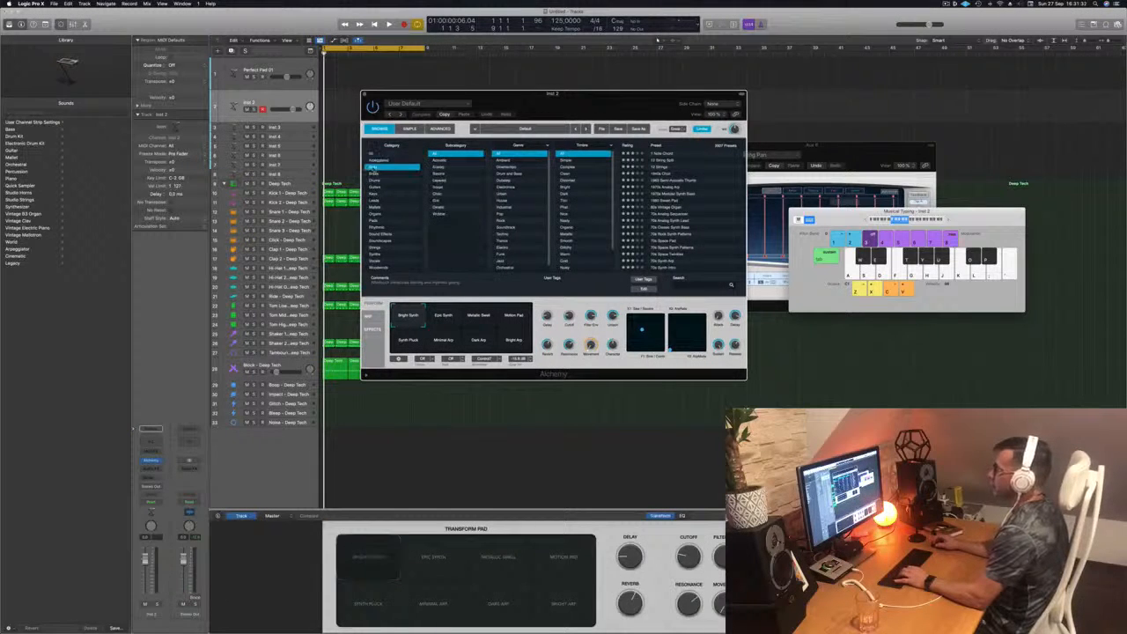
pyautogui.scroll(-5, 678, 185)
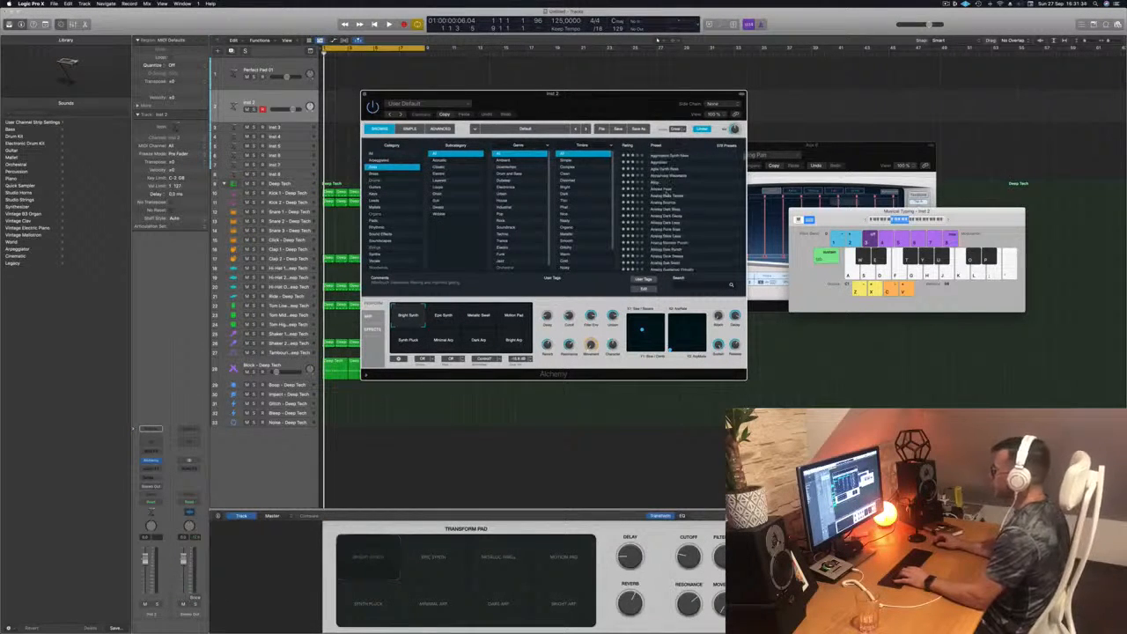
pyautogui.press('d')
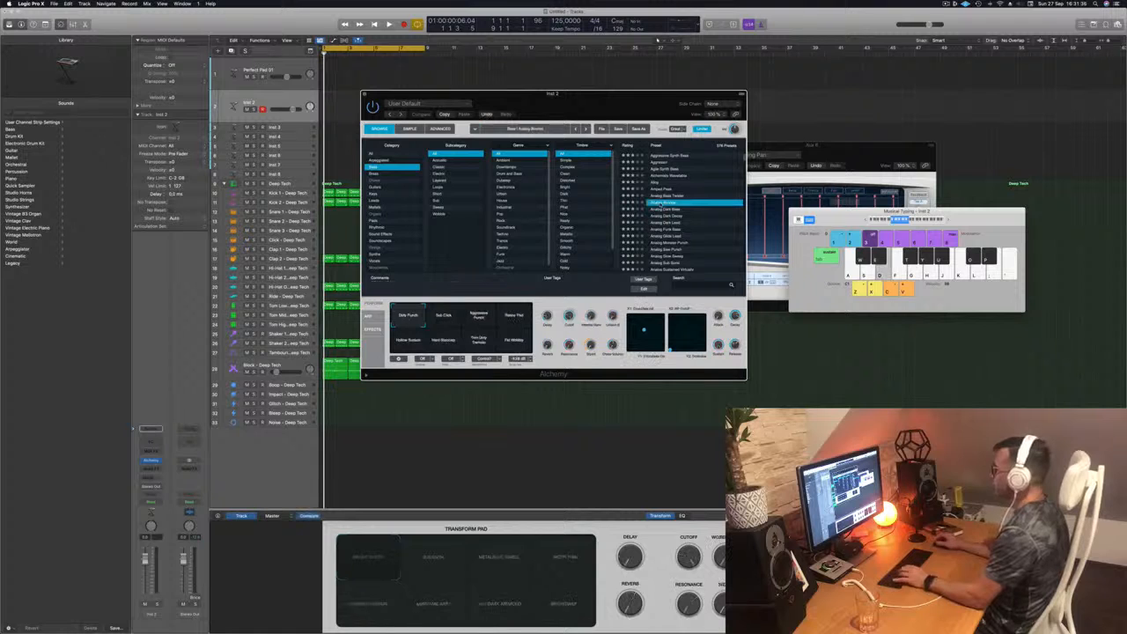
pyautogui.press('f')
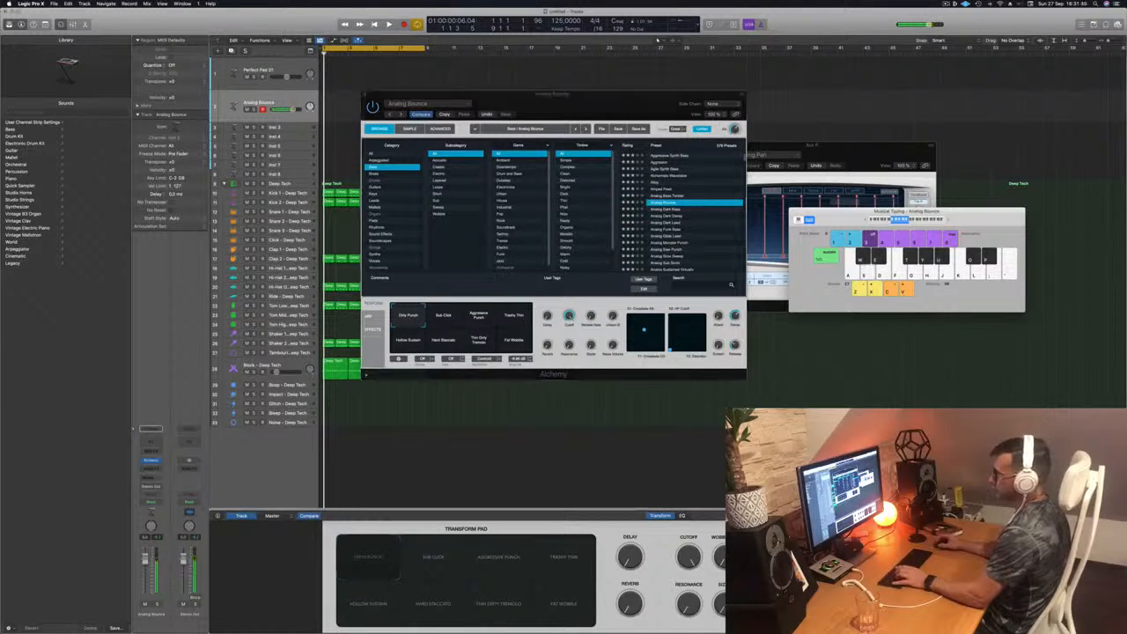
# Play test notes of the Analog Bounce bass over the running loop and lower the track's volume.
pyautogui.press('space')
pyautogui.press('s')
pyautogui.press('s')
pyautogui.moveTo(146, 561); pyautogui.dragTo(145, 578)
pyautogui.press('s')
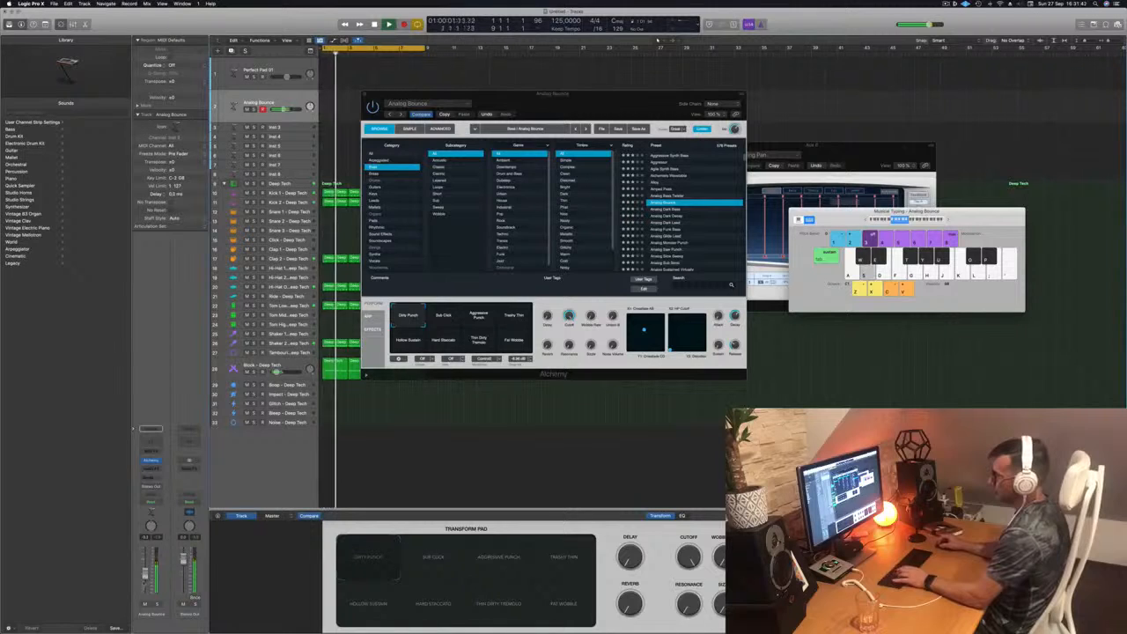
pyautogui.press('s')
pyautogui.press('s')
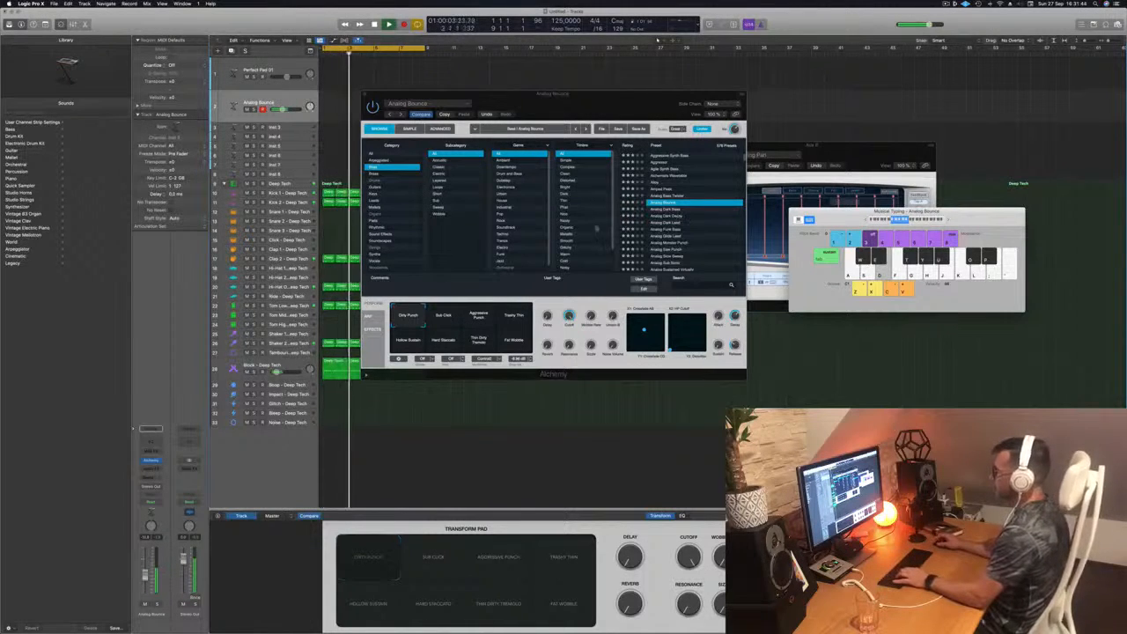
# Try the Aggressive Punch variation, then load the Analog Dark Bass preset and move the Alchemy window clear of the regions.
pyautogui.click(479, 317)
pyautogui.press('s')
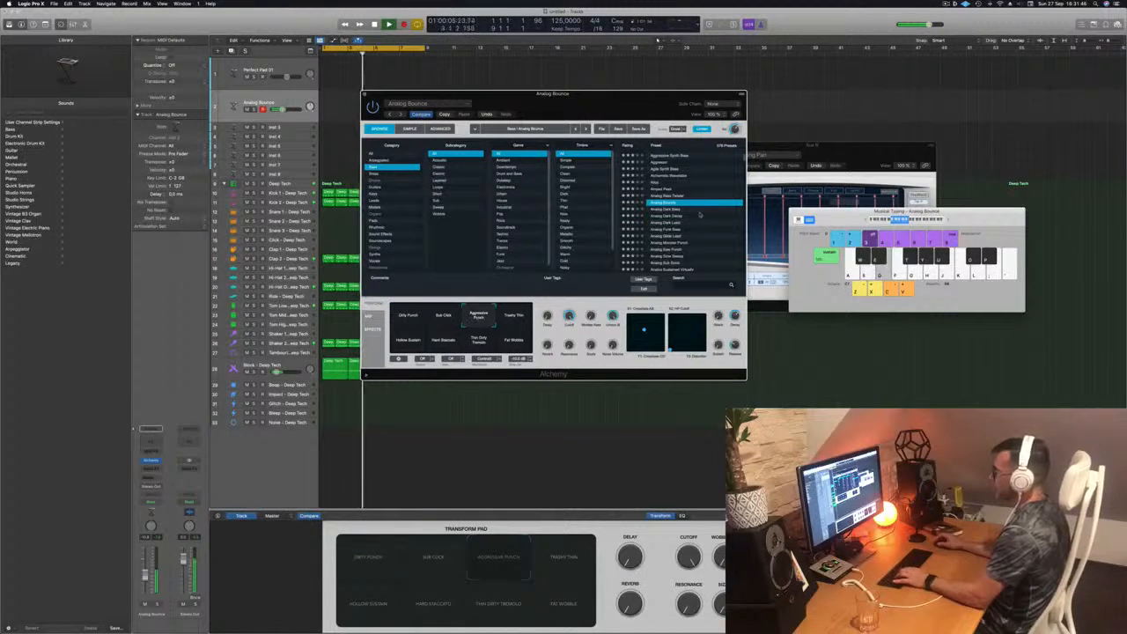
pyautogui.press('Down')
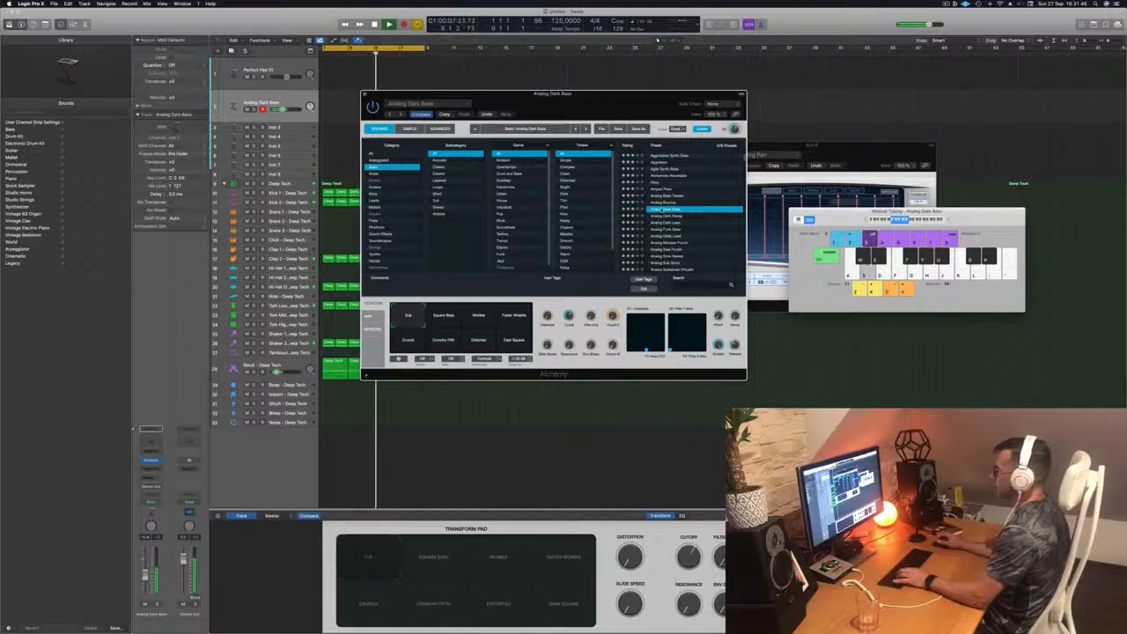
pyautogui.moveTo(598, 93); pyautogui.dragTo(712, 84)
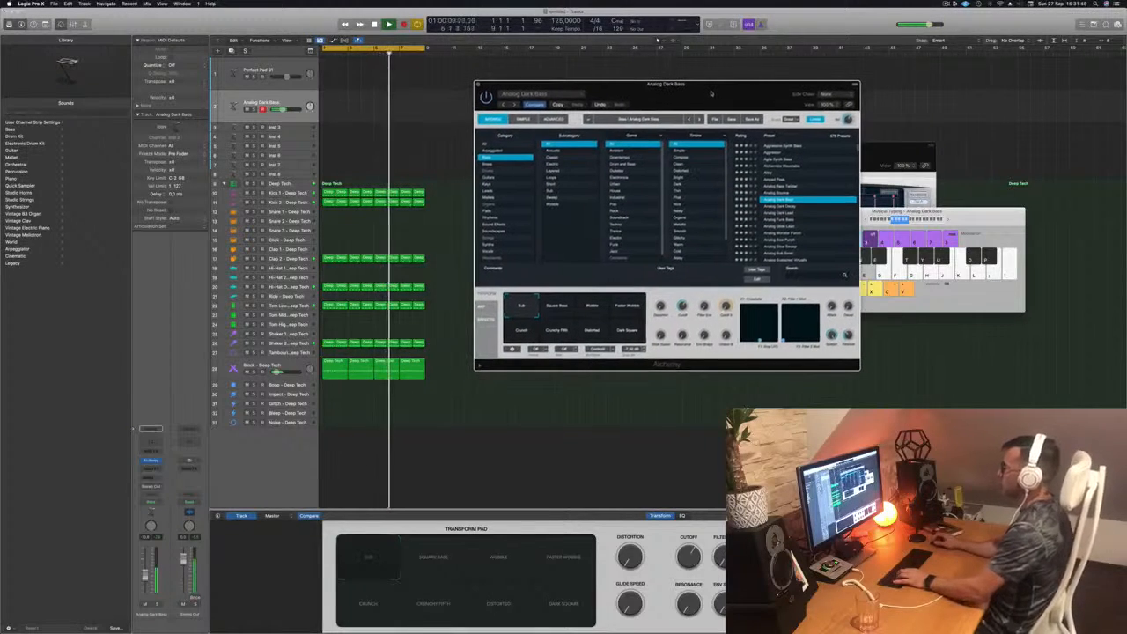
# Rehearse bass notes over the drum loop and record a bass part on the Analog Dark Bass track starting at bar 3.
pyautogui.press('s')
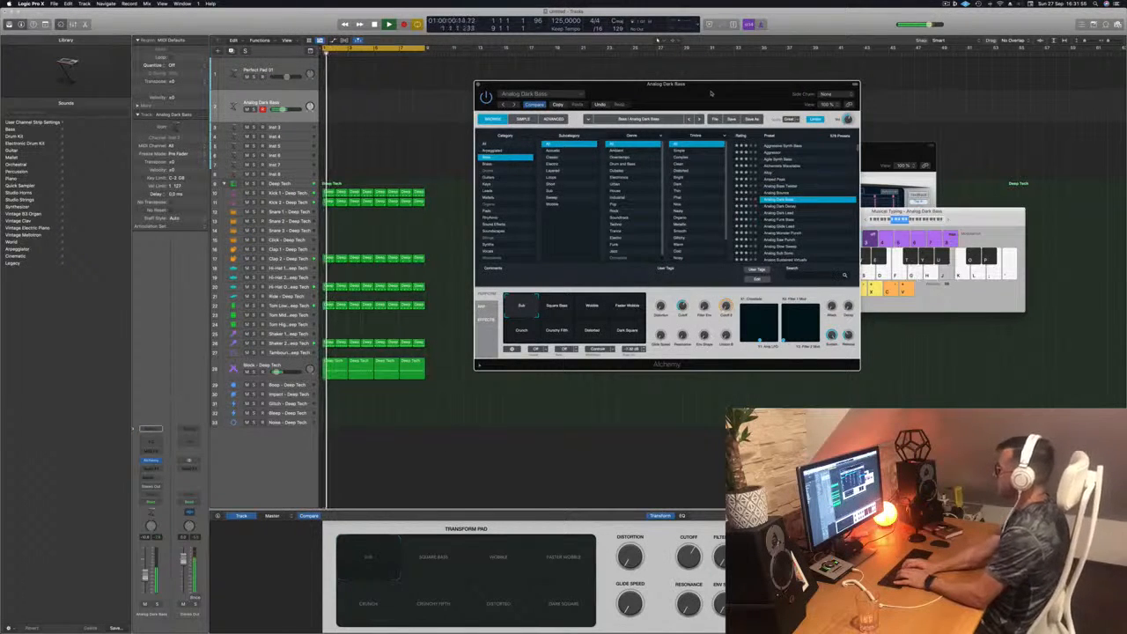
pyautogui.press('h')
pyautogui.press('g')
pyautogui.press('d')
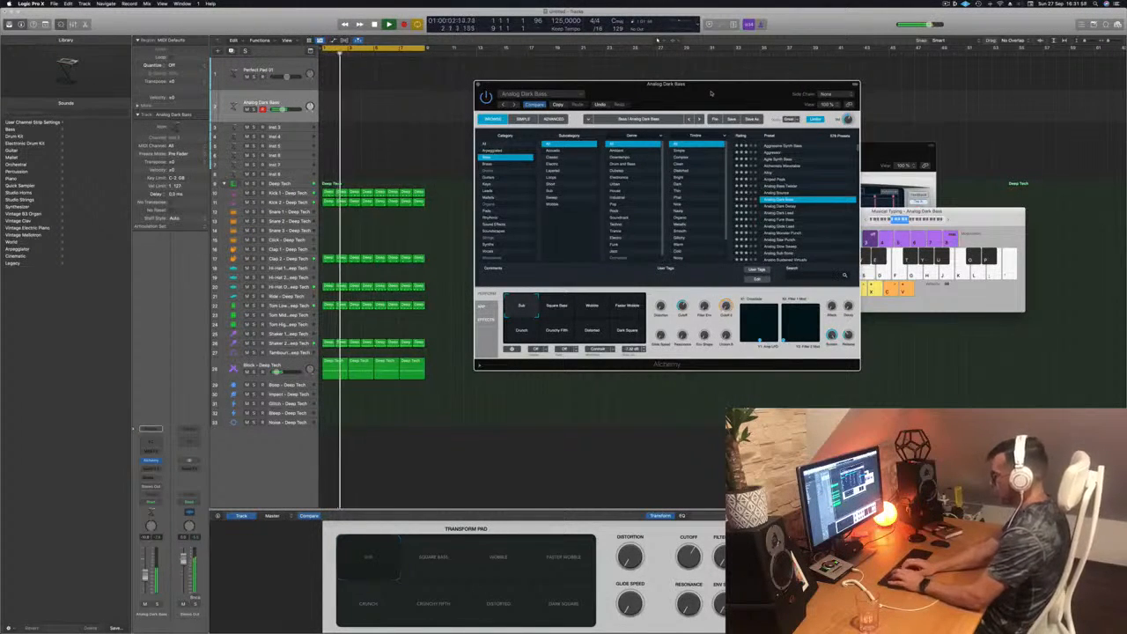
pyautogui.press('d')
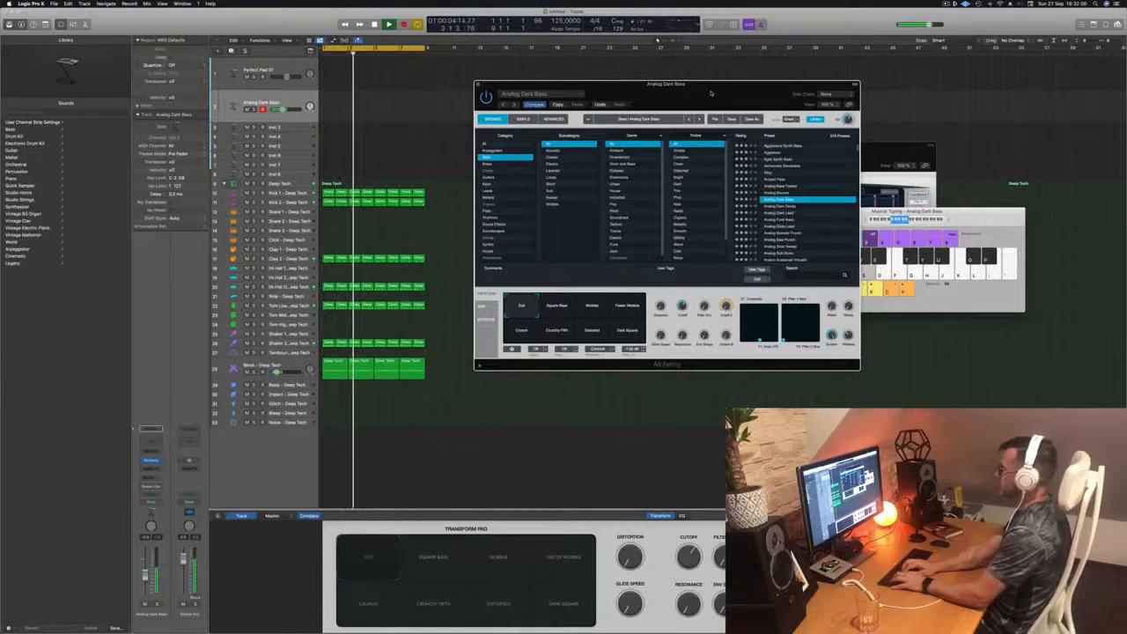
pyautogui.press('s')
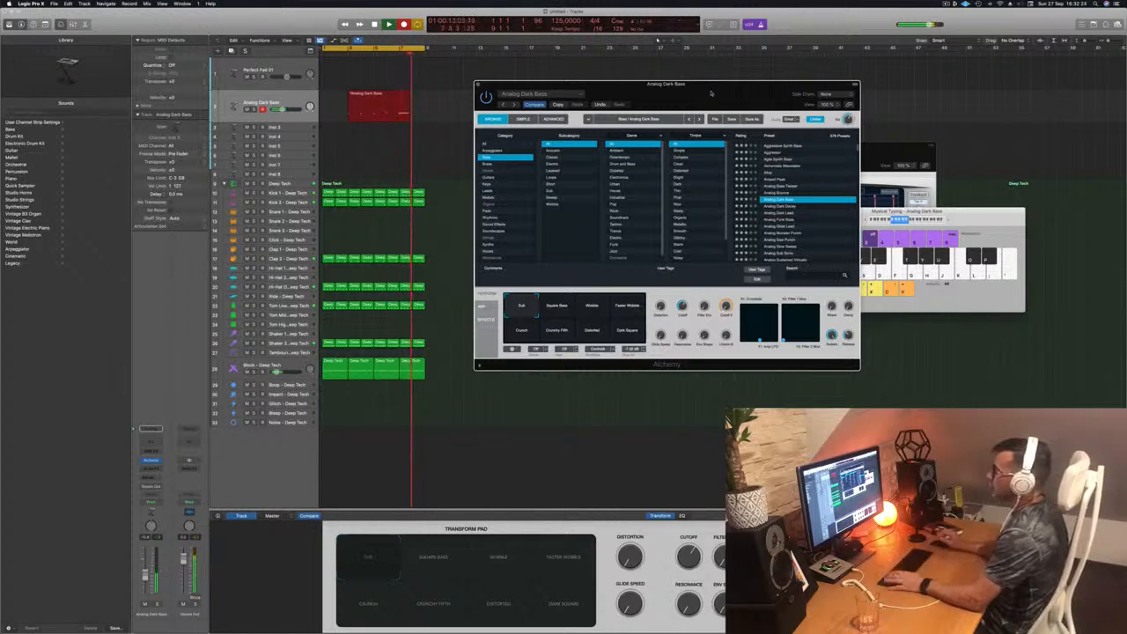
pyautogui.press('space')
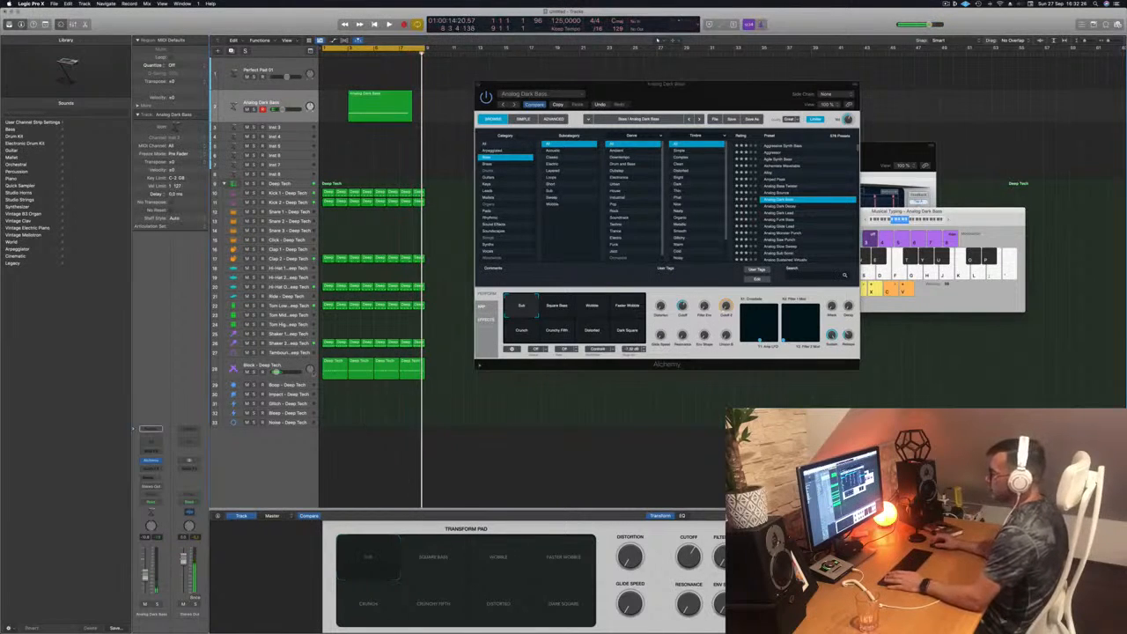
# Select the Block - Deep Tech track and play the loop back together with the recorded bass.
pyautogui.click(291, 365)
pyautogui.press('space')
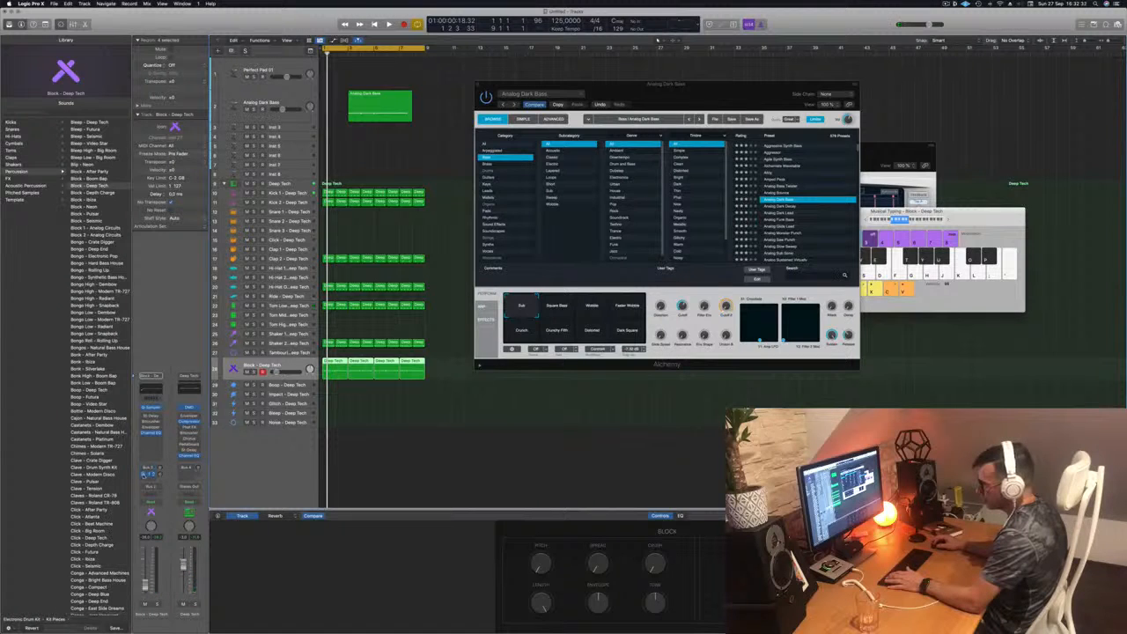
pyautogui.press('space')
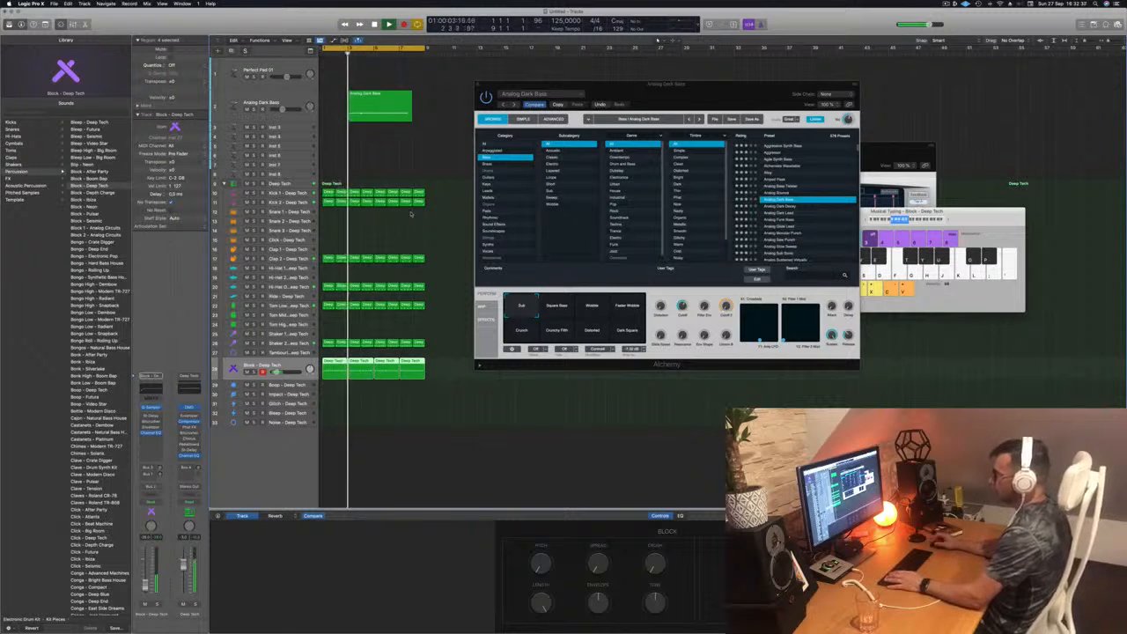
# Move the recorded Analog Dark Bass region to start at bar 1 and open its notes in the Piano Roll.
pyautogui.moveTo(376, 104); pyautogui.dragTo(350, 109)
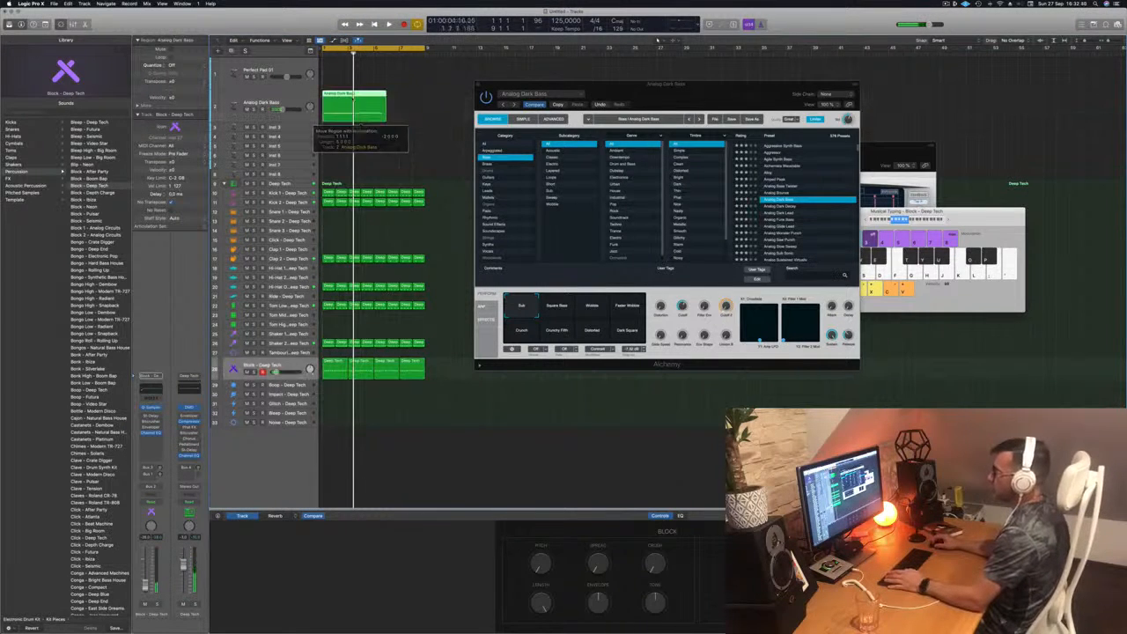
pyautogui.doubleClick(350, 94)
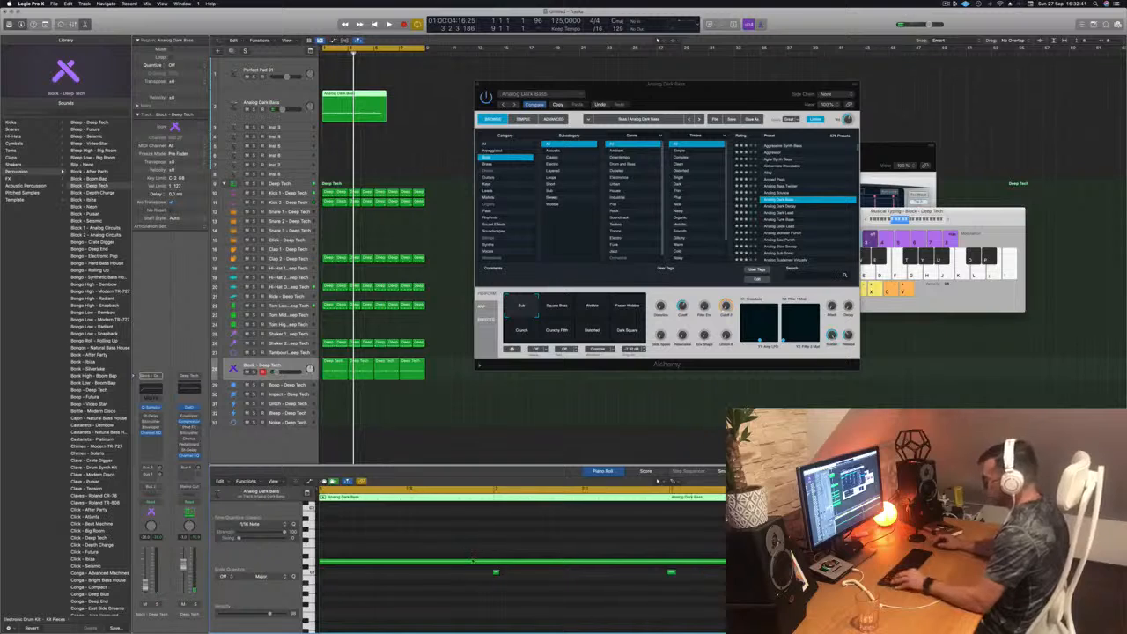
pyautogui.scroll(-3, 473, 561)
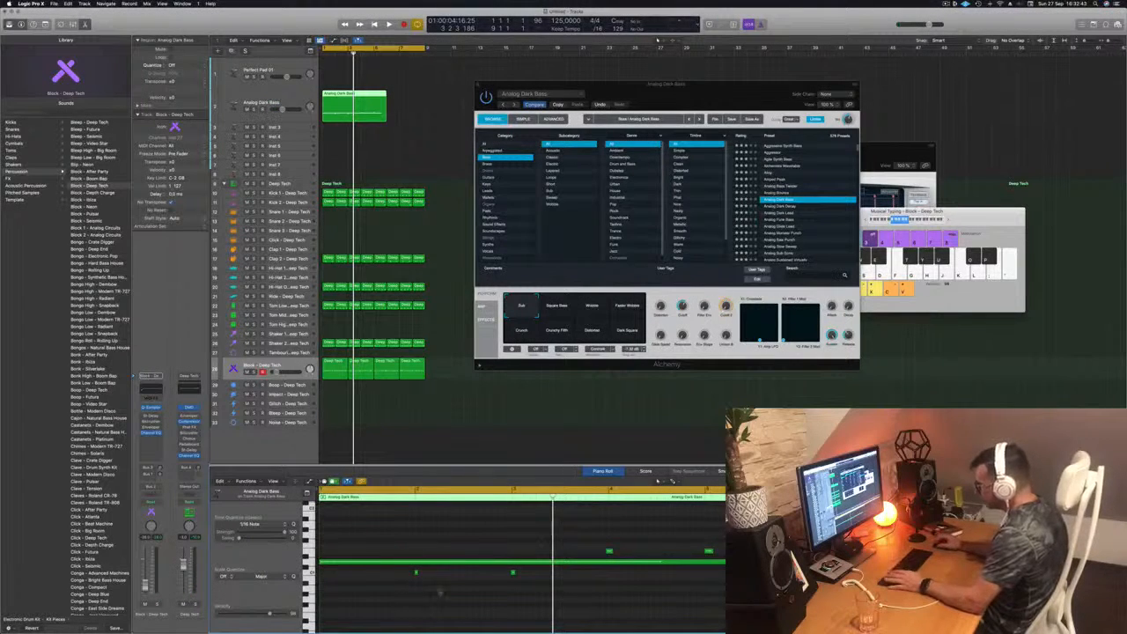
# Trim the long bass note to end at bar 5 and quantize the region's notes to 1/16 Note.
pyautogui.click(553, 561)
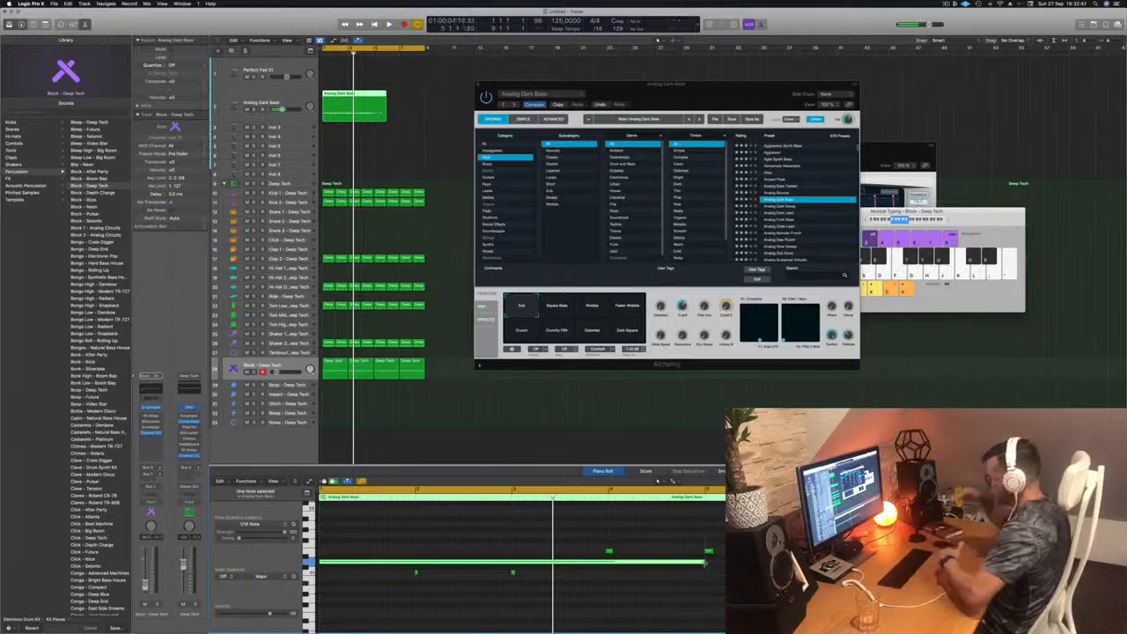
pyautogui.moveTo(417, 592); pyautogui.dragTo(543, 569)
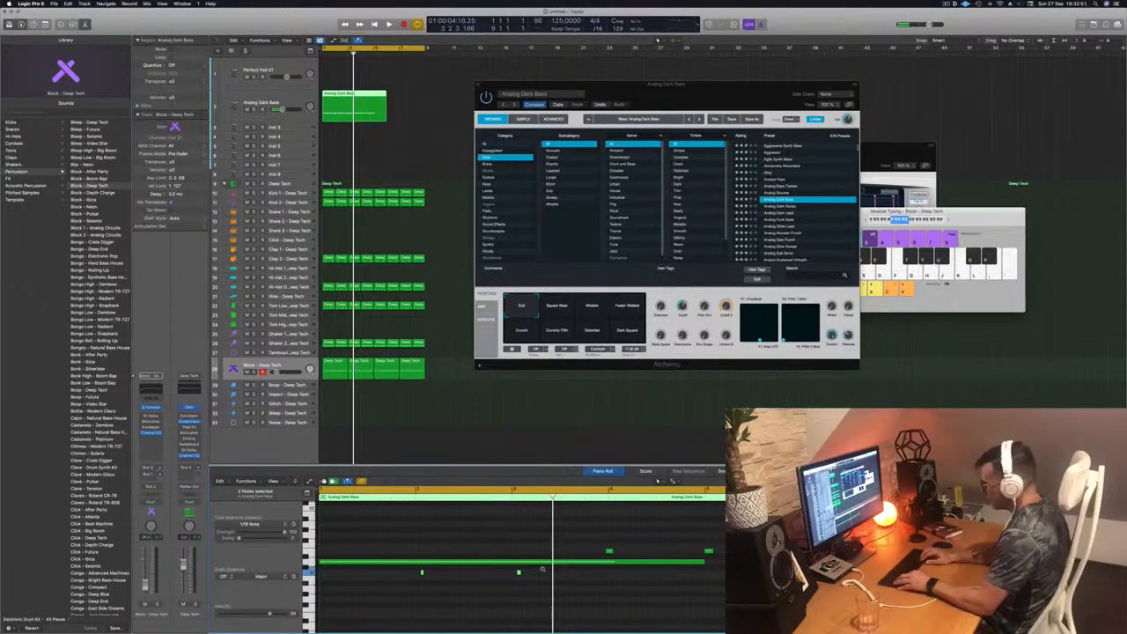
pyautogui.press('super+q')
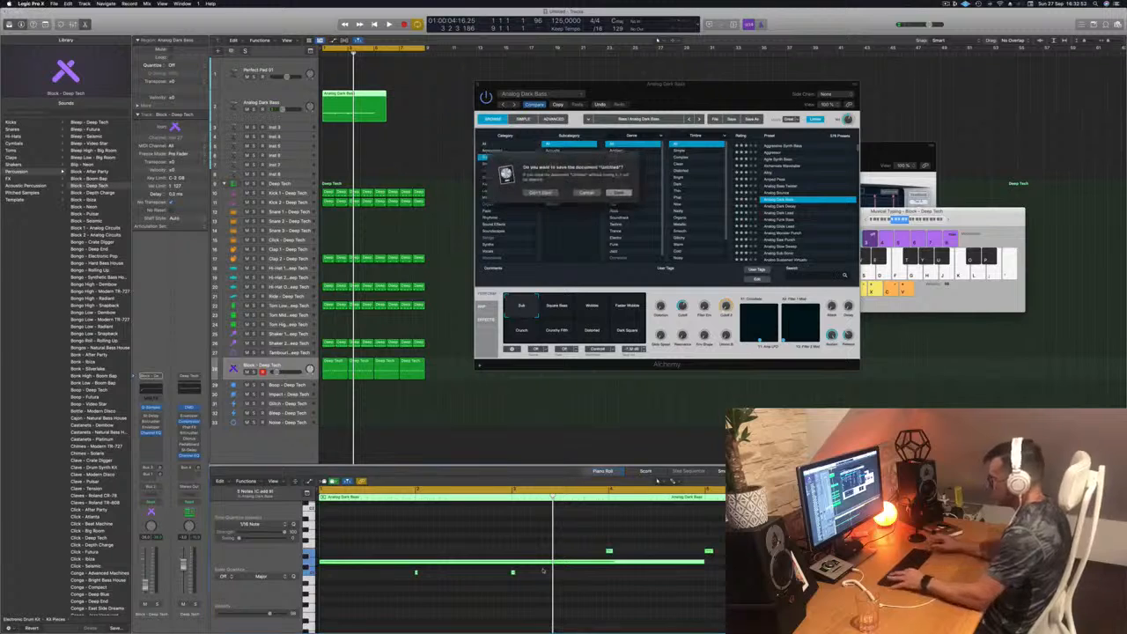
pyautogui.press('Escape')
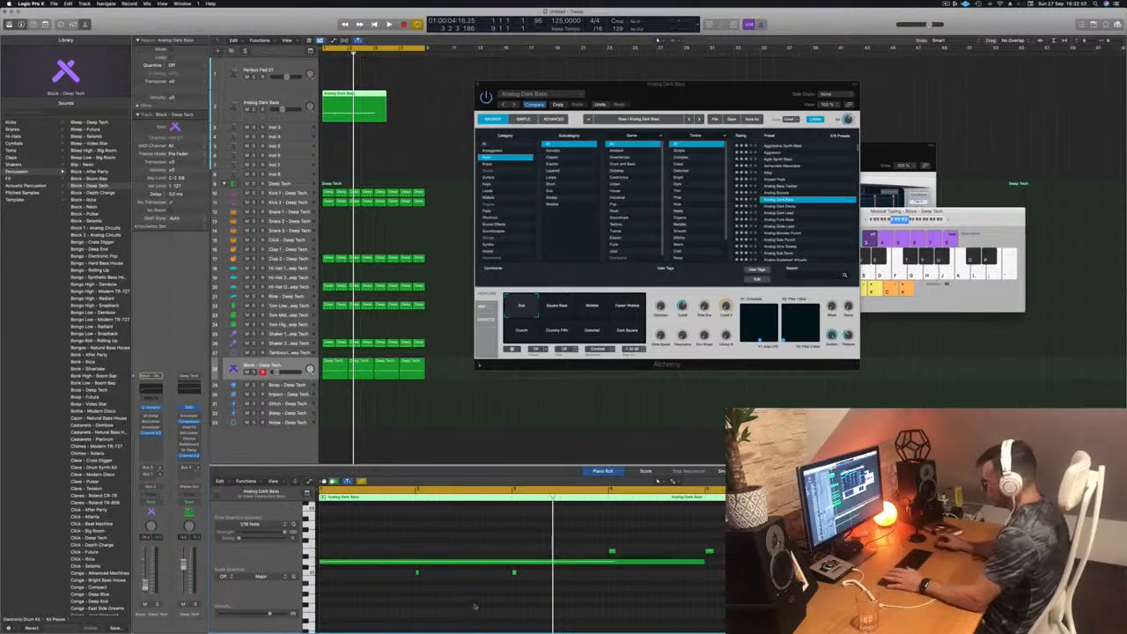
pyautogui.press('Return')
pyautogui.press('space')
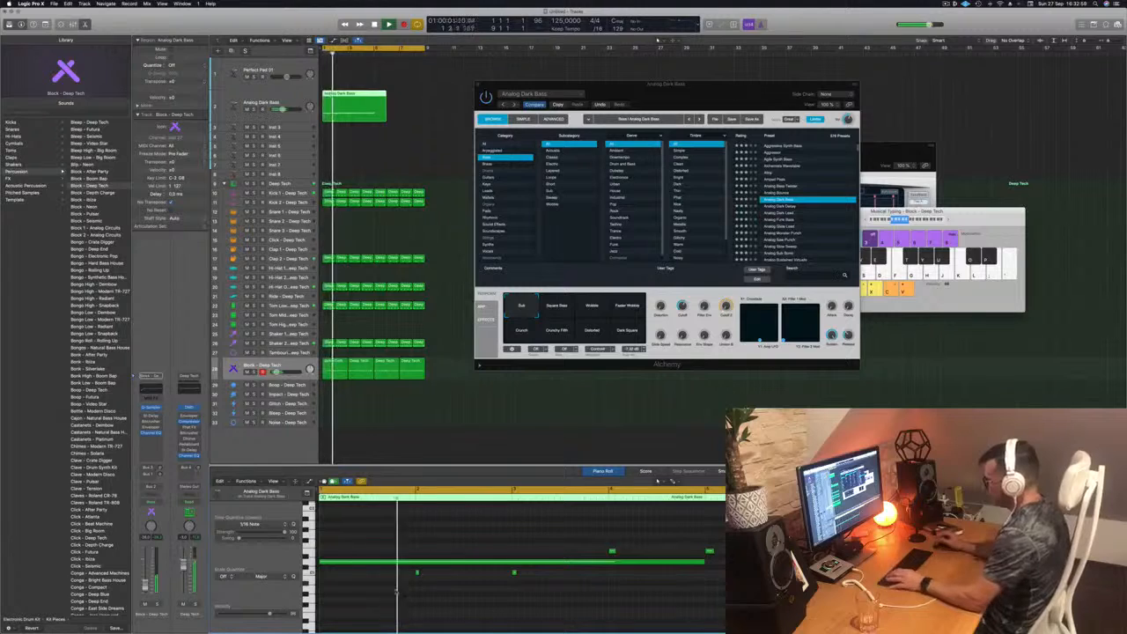
# Lengthen the two short low notes and move the last high note from bar 5 to the start of the region.
pyautogui.moveTo(402, 602); pyautogui.dragTo(519, 574)
pyautogui.press('space')
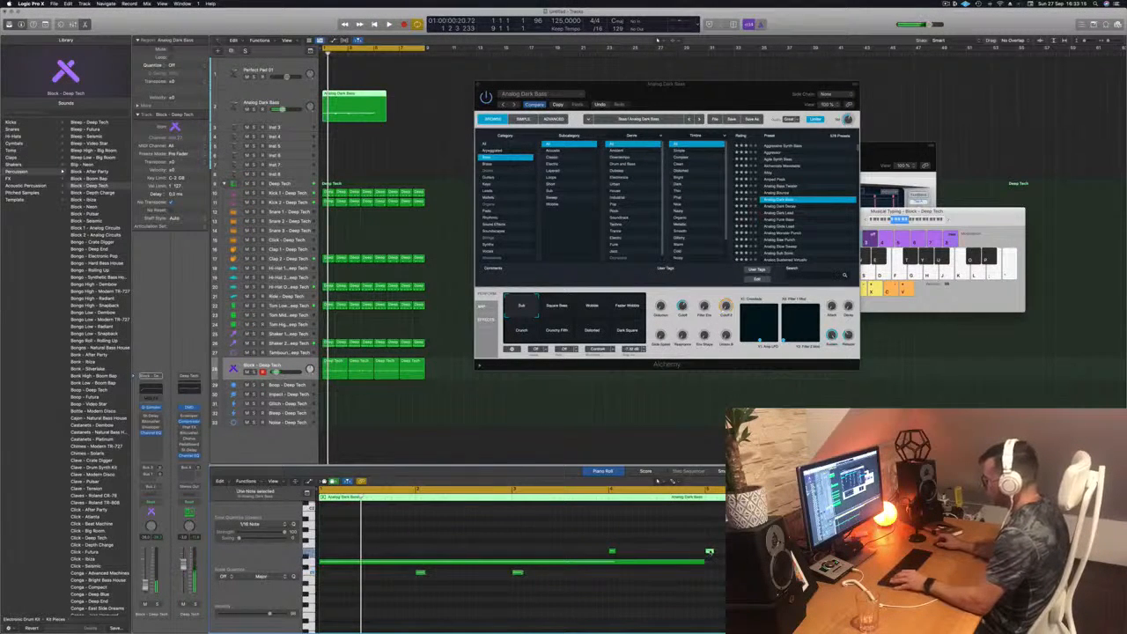
pyautogui.moveTo(710, 553); pyautogui.dragTo(324, 553)
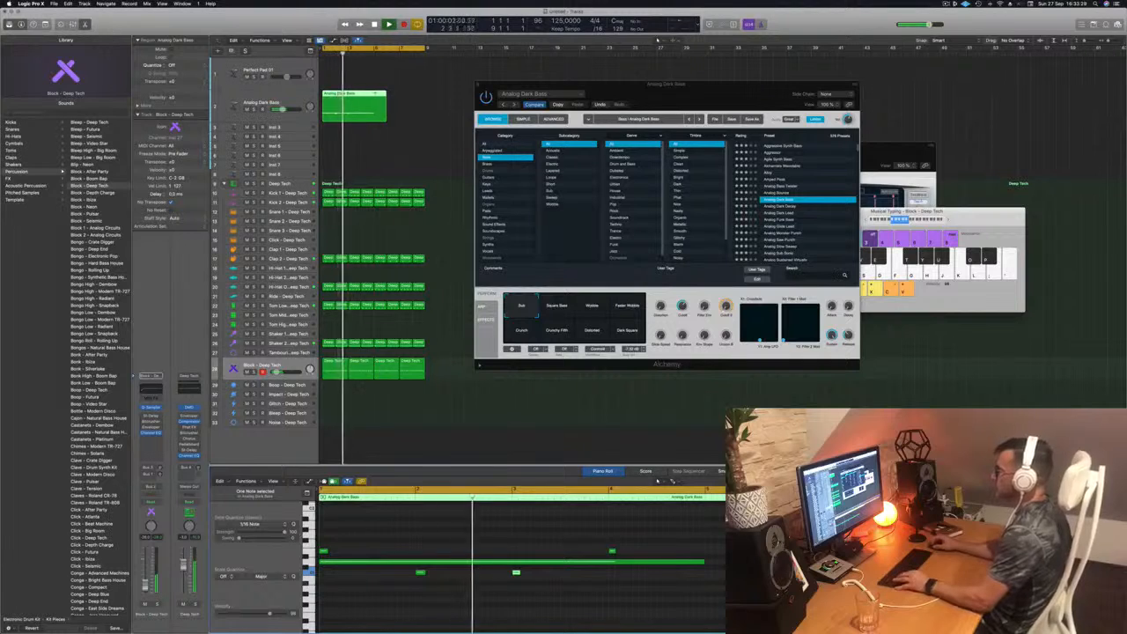
# Trim the bass region to four bars, copy it to bar 5, and select the Analog Dark Bass track.
pyautogui.doubleClick(375, 108)
pyautogui.moveTo(410, 96)
pyautogui.mouseDown()
pyautogui.moveTo(383, 112)
pyautogui.moveTo(393, 103)
pyautogui.mouseUp()
pyautogui.press('Delete')
pyautogui.click(342, 100)
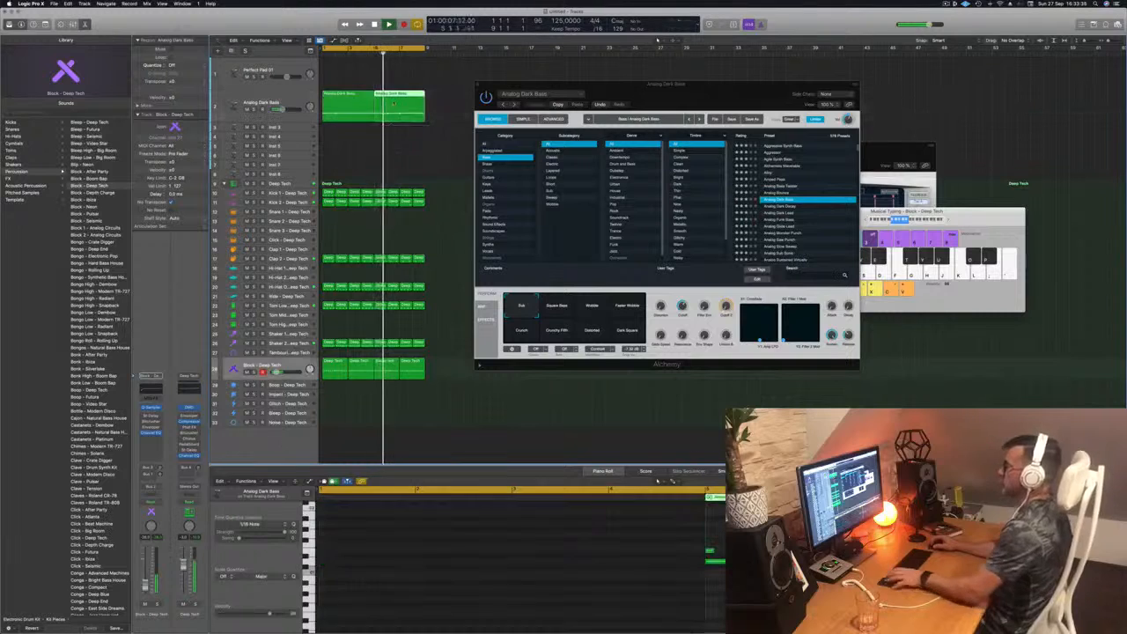
pyautogui.press('Return')
pyautogui.click(288, 99)
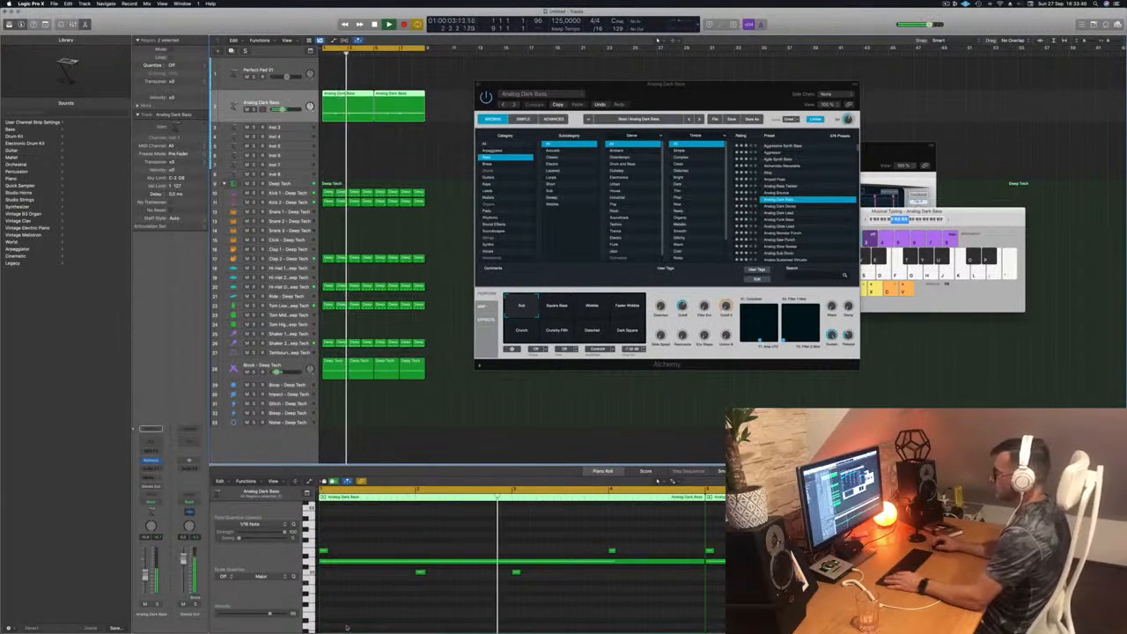
# Try shifting the two low notes later and changing the pitch and timing of the two high notes in the first bass region.
pyautogui.moveTo(409, 601); pyautogui.dragTo(577, 569)
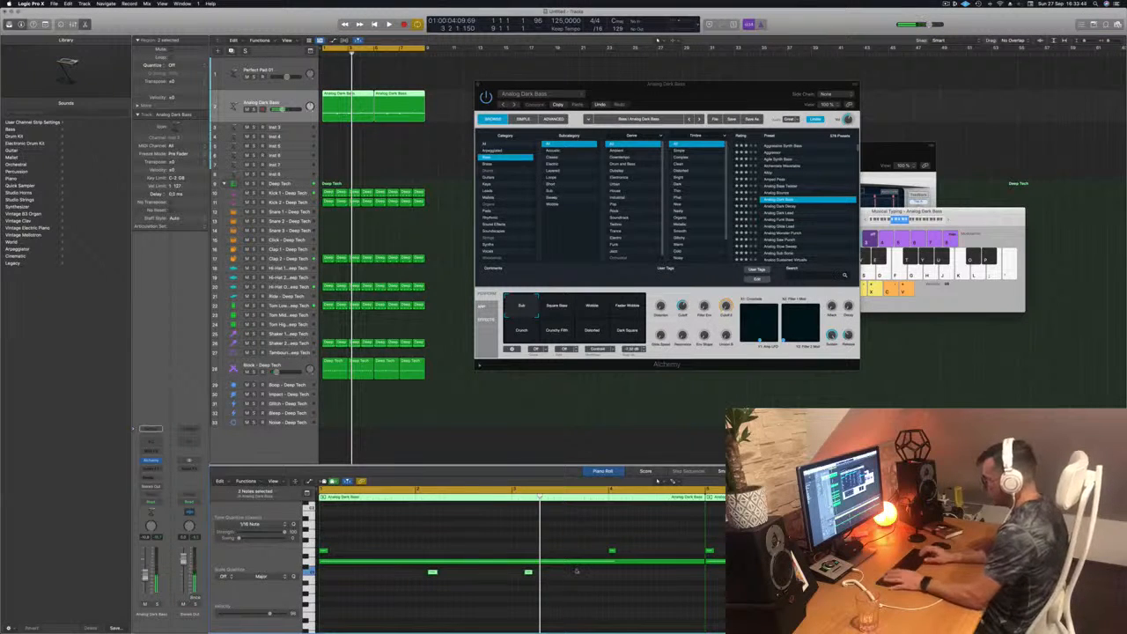
pyautogui.press('Return')
pyautogui.moveTo(645, 542); pyautogui.dragTo(314, 553)
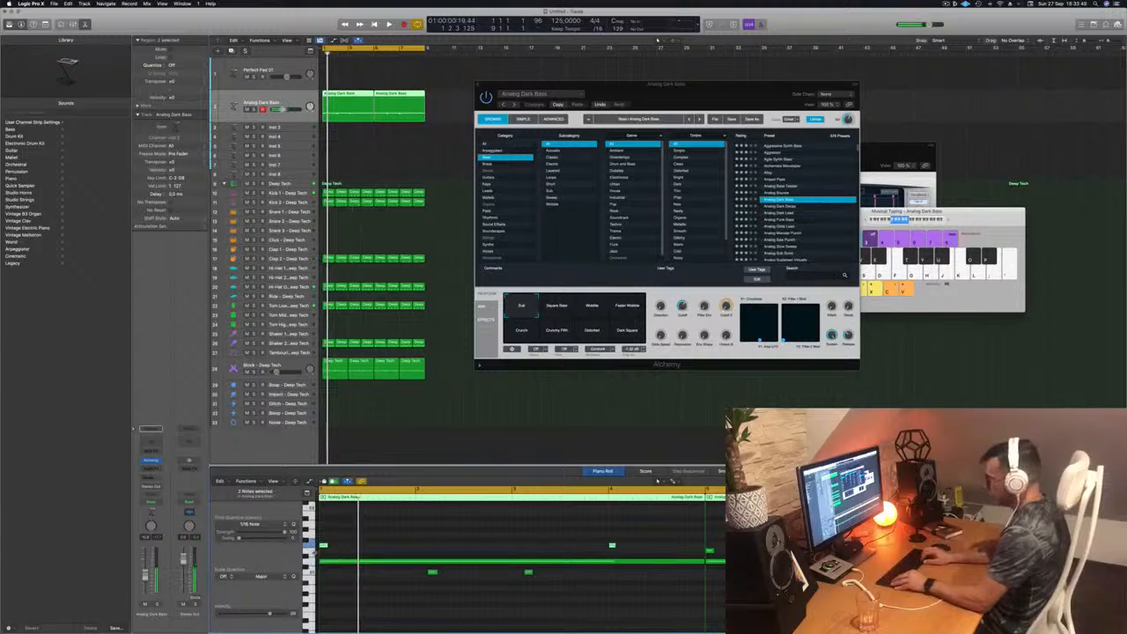
pyautogui.press('Return')
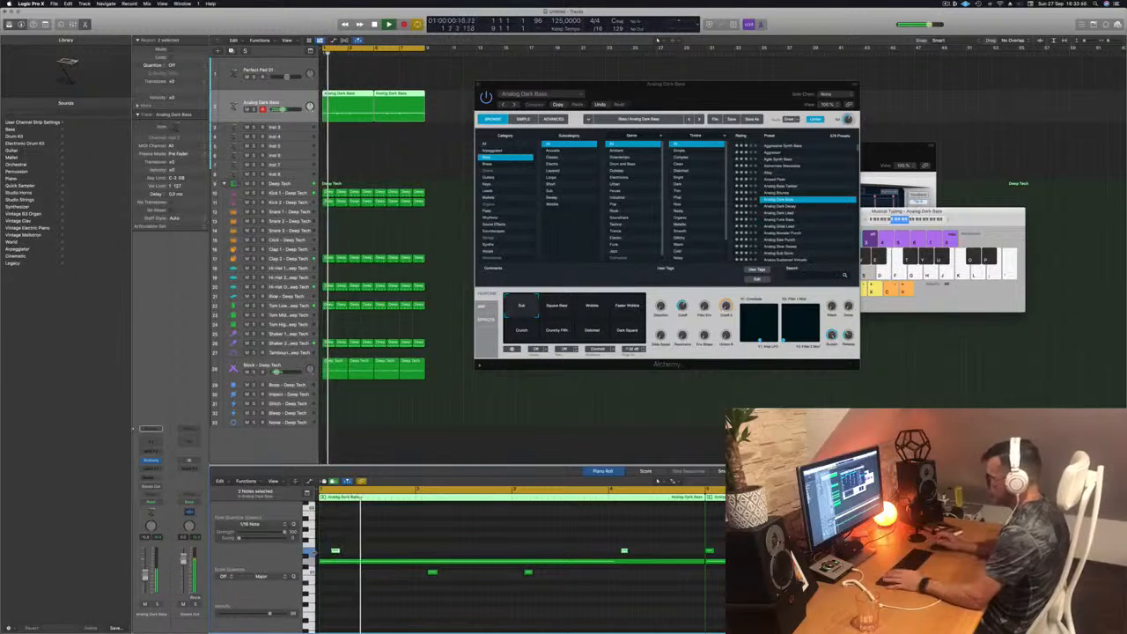
pyautogui.press('Return')
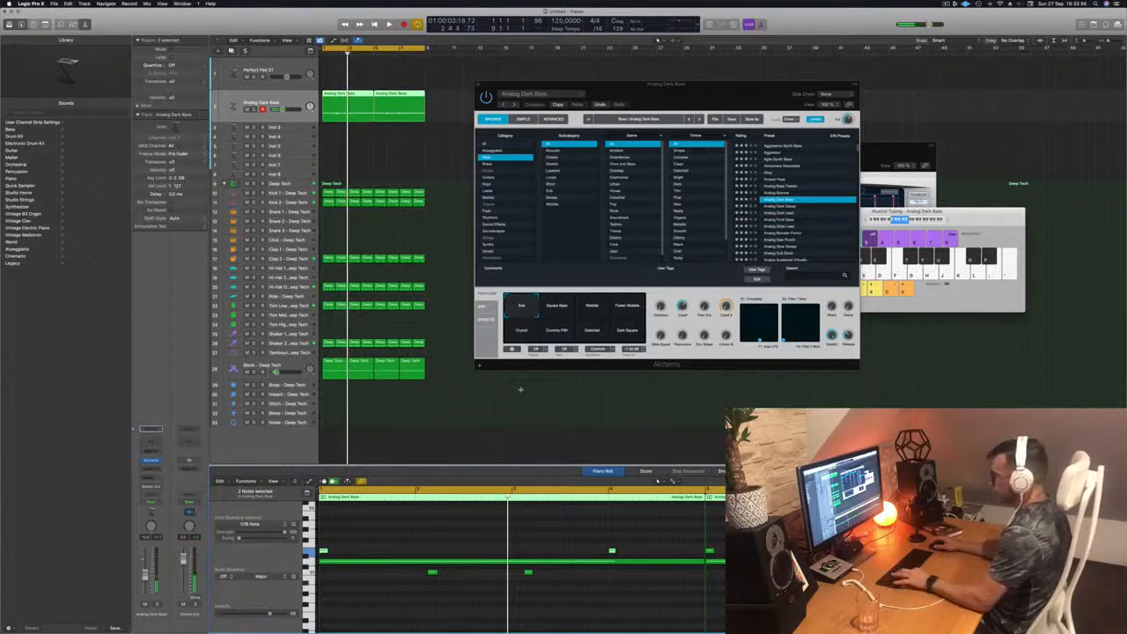
pyautogui.press('Return')
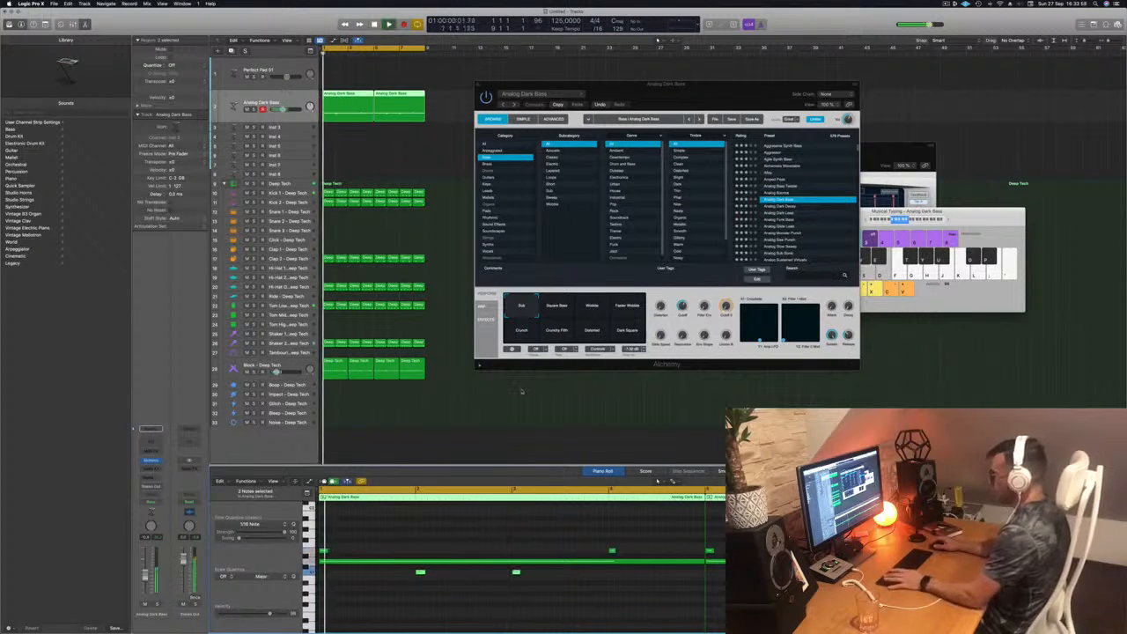
pyautogui.press('Return')
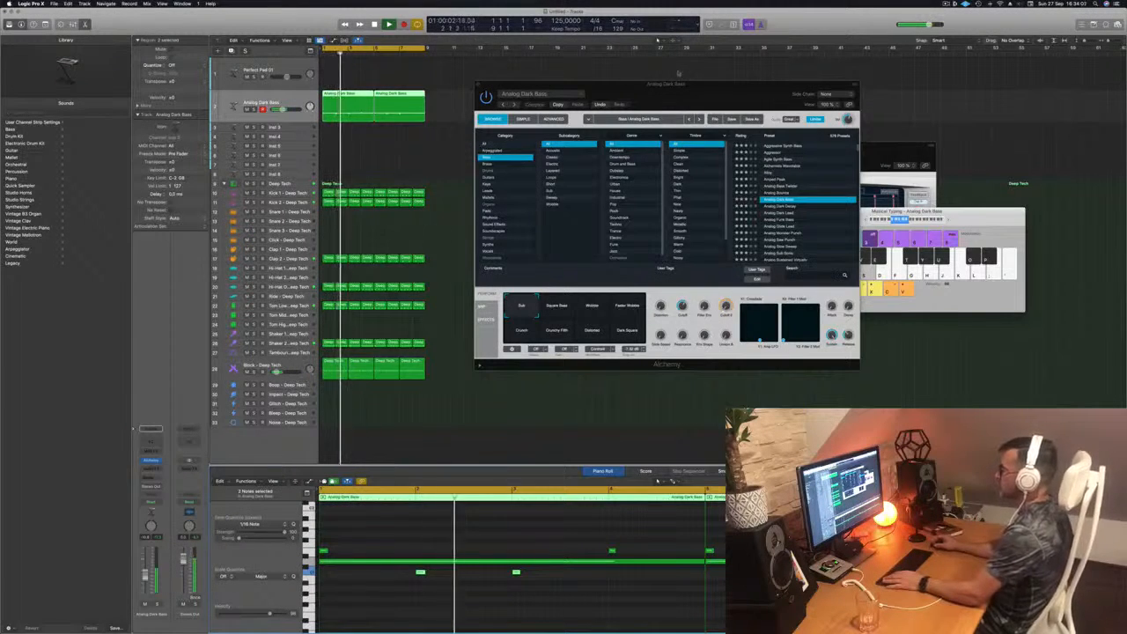
pyautogui.moveTo(683, 92); pyautogui.dragTo(641, 94)
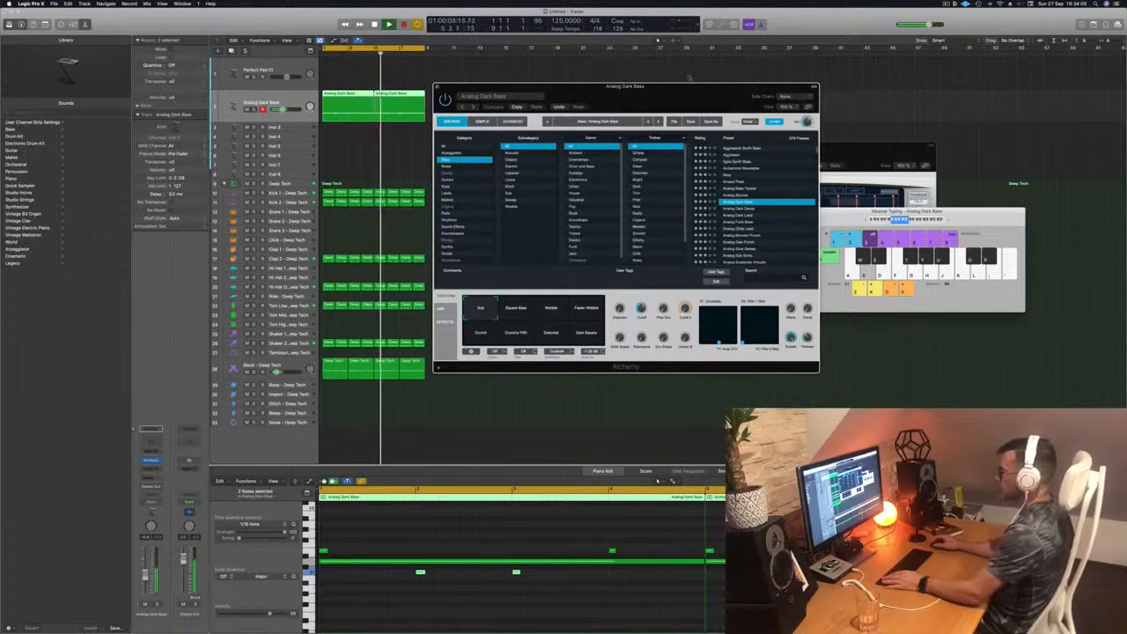
pyautogui.moveTo(670, 94); pyautogui.dragTo(710, 88)
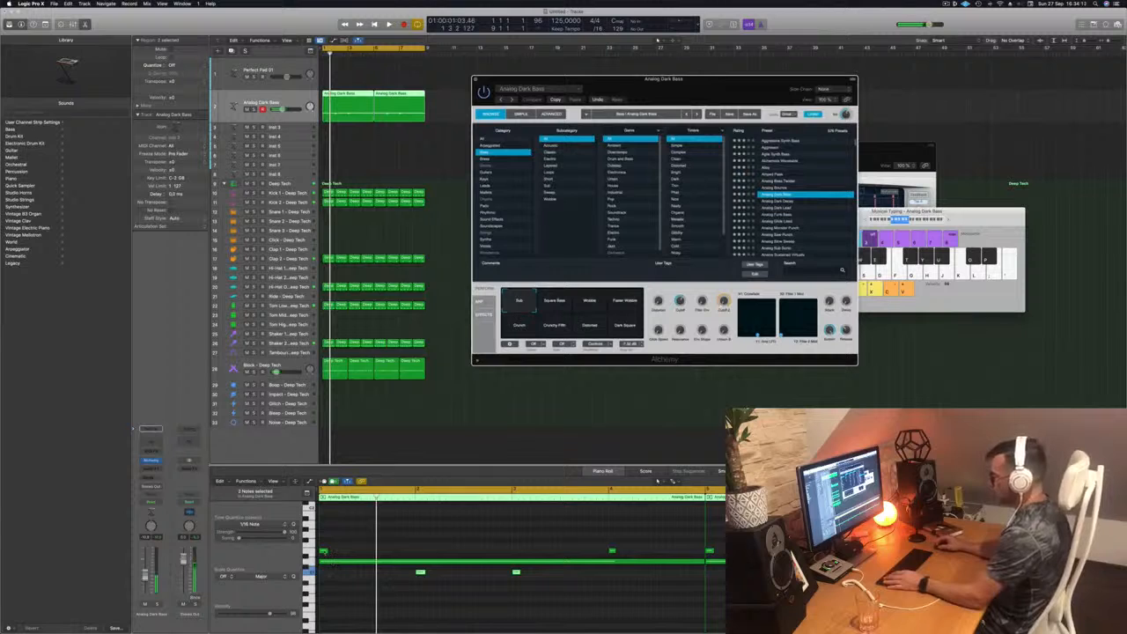
# Lower the high notes at bars 1 and 4 of the first bass region to the pitch of the two low notes.
pyautogui.click(325, 551)
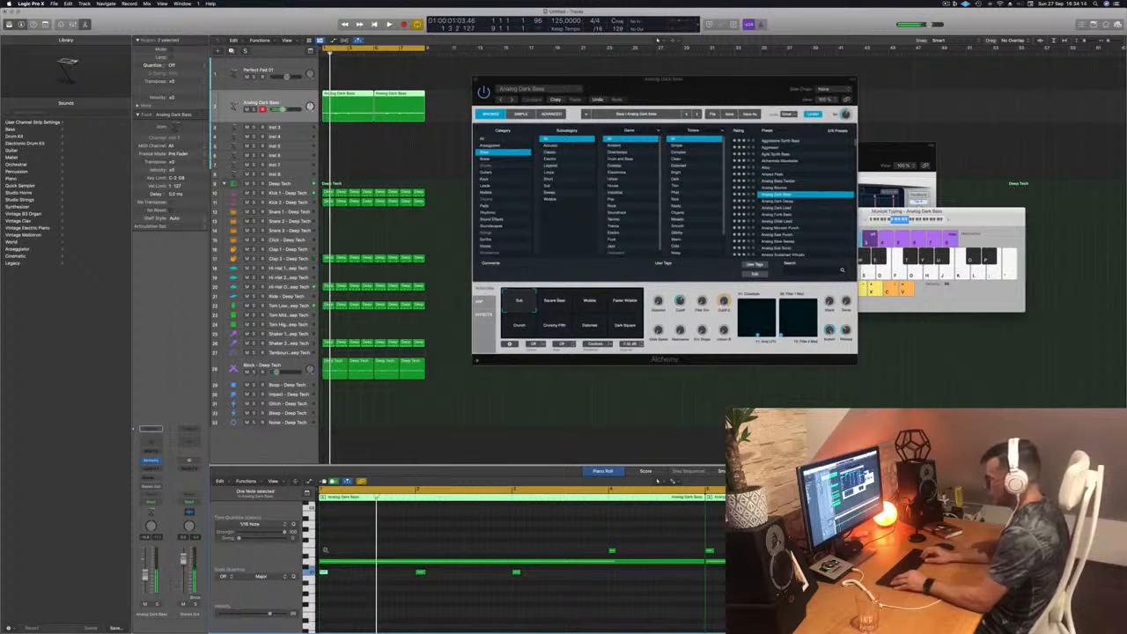
pyautogui.press('space')
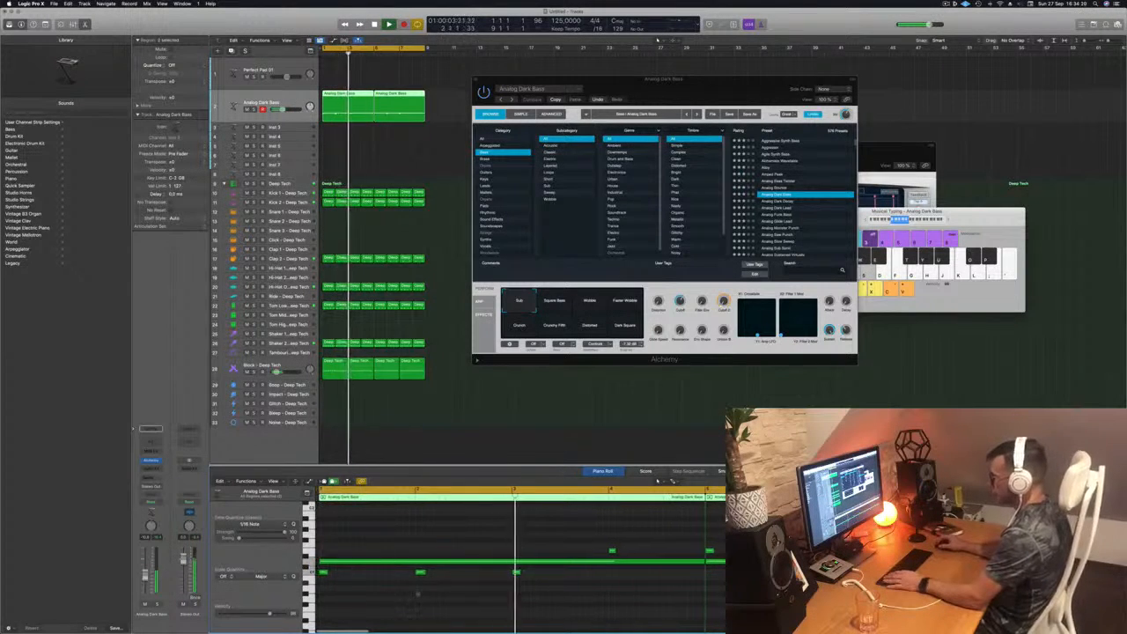
pyautogui.click(613, 552)
pyautogui.press('Return')
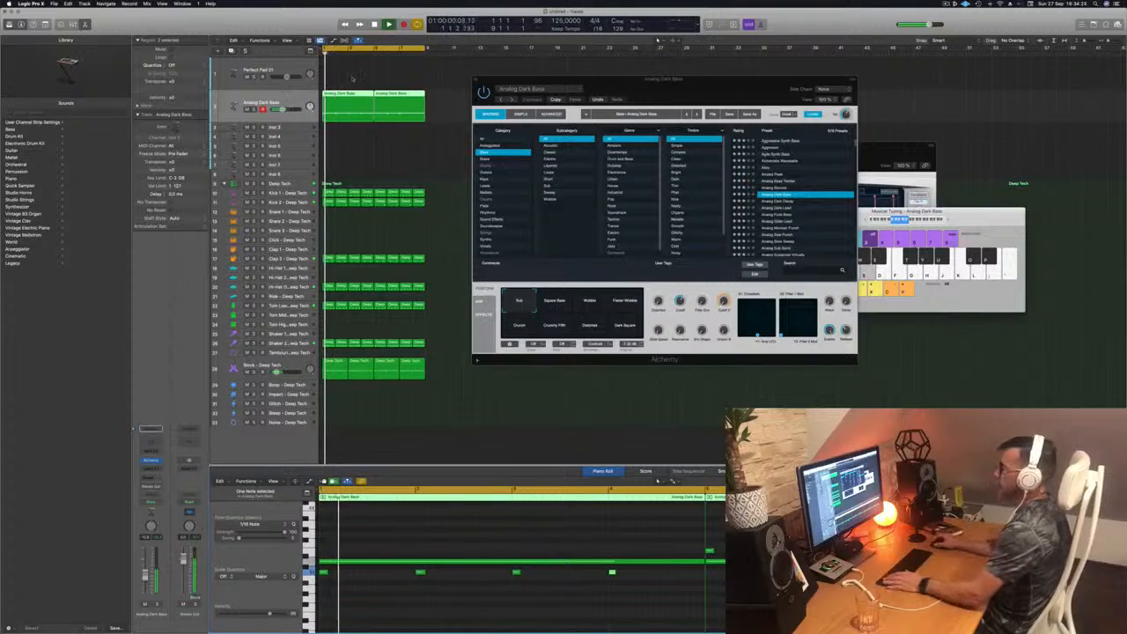
# Replace the second bass region at bar 5 with a copy of the edited first region.
pyautogui.click(436, 84)
pyautogui.click(407, 98)
pyautogui.press('Return')
pyautogui.press('BackSpace')
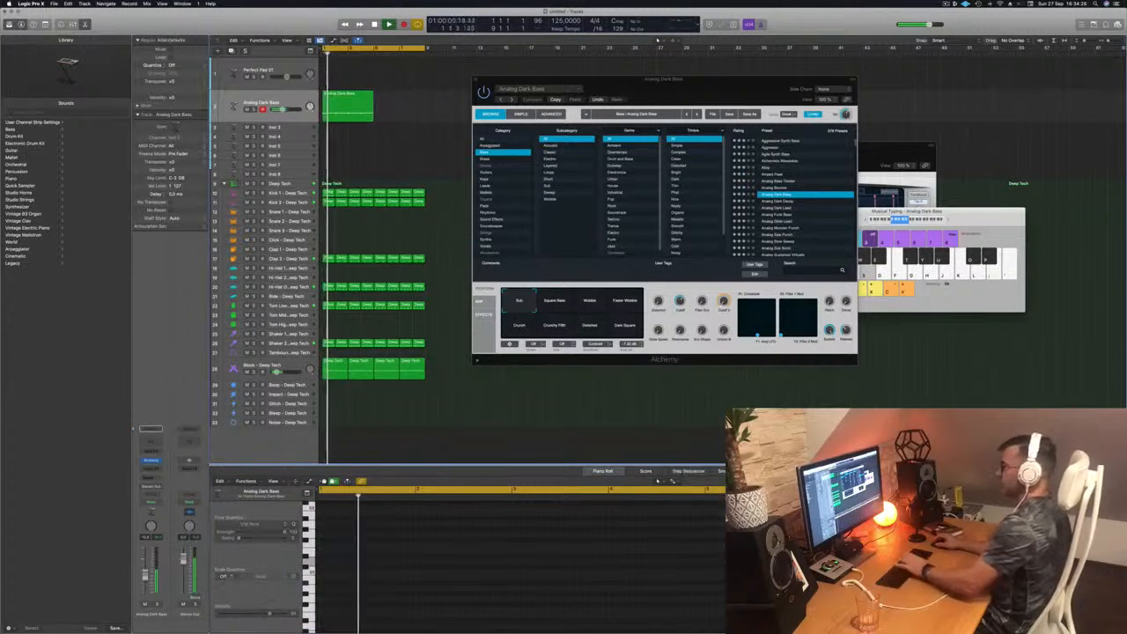
pyautogui.press('Return')
pyautogui.moveTo(347, 96); pyautogui.dragTo(390, 99)
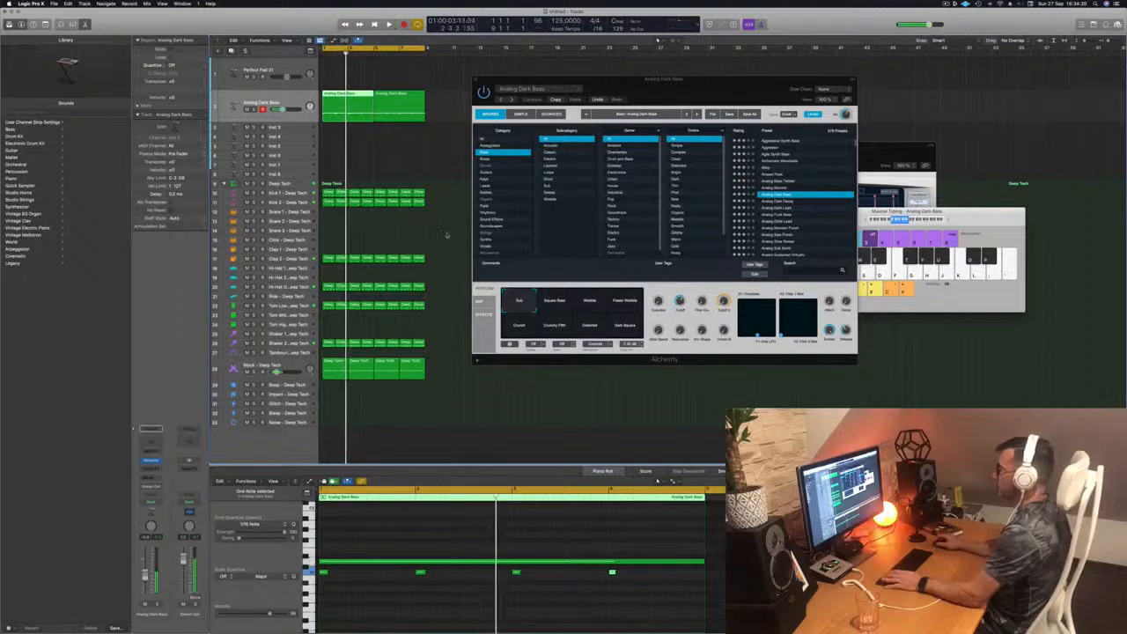
# Audition Alchemy's variations from Square Bass through Dark Square during playback, and return to Sub.
pyautogui.click(555, 301)
pyautogui.click(588, 301)
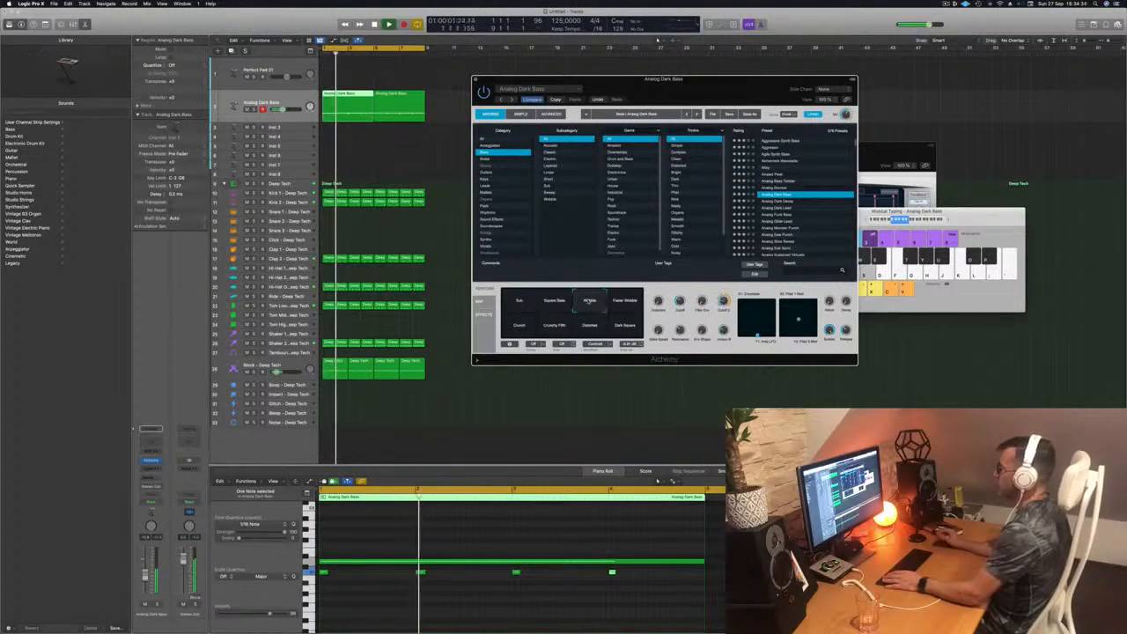
pyautogui.click(624, 300)
pyautogui.click(521, 326)
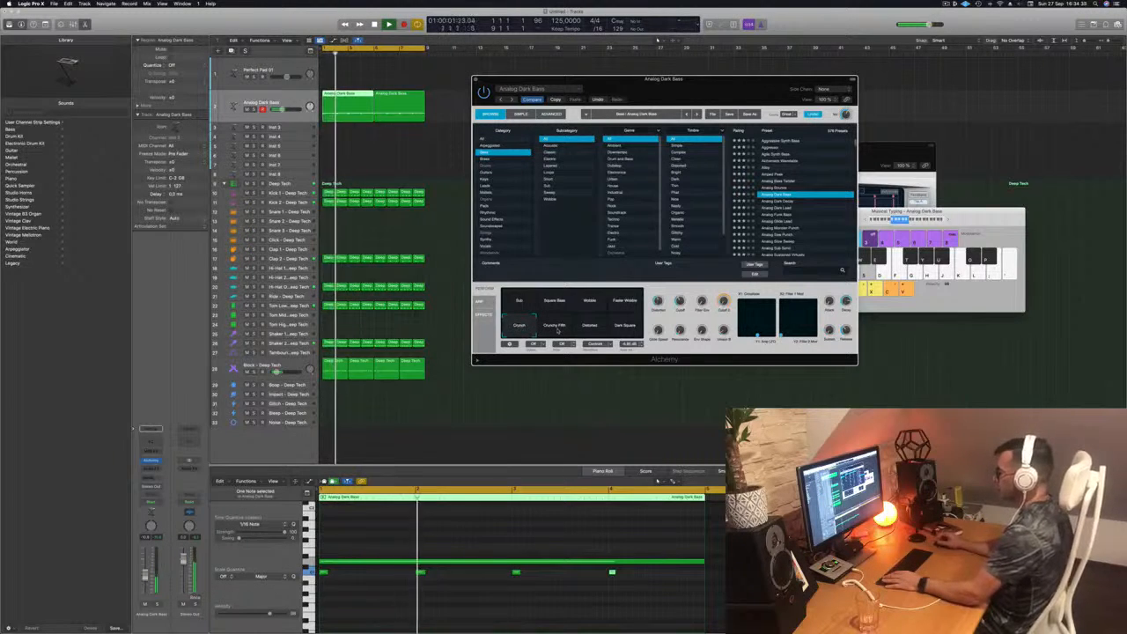
pyautogui.click(555, 326)
pyautogui.click(589, 326)
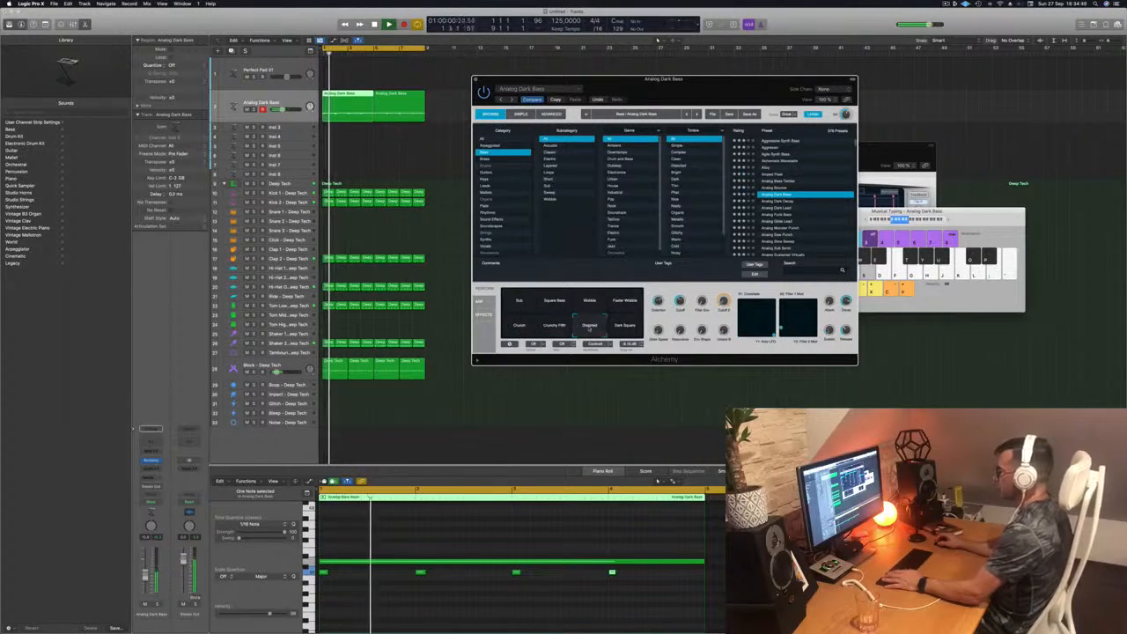
pyautogui.click(623, 324)
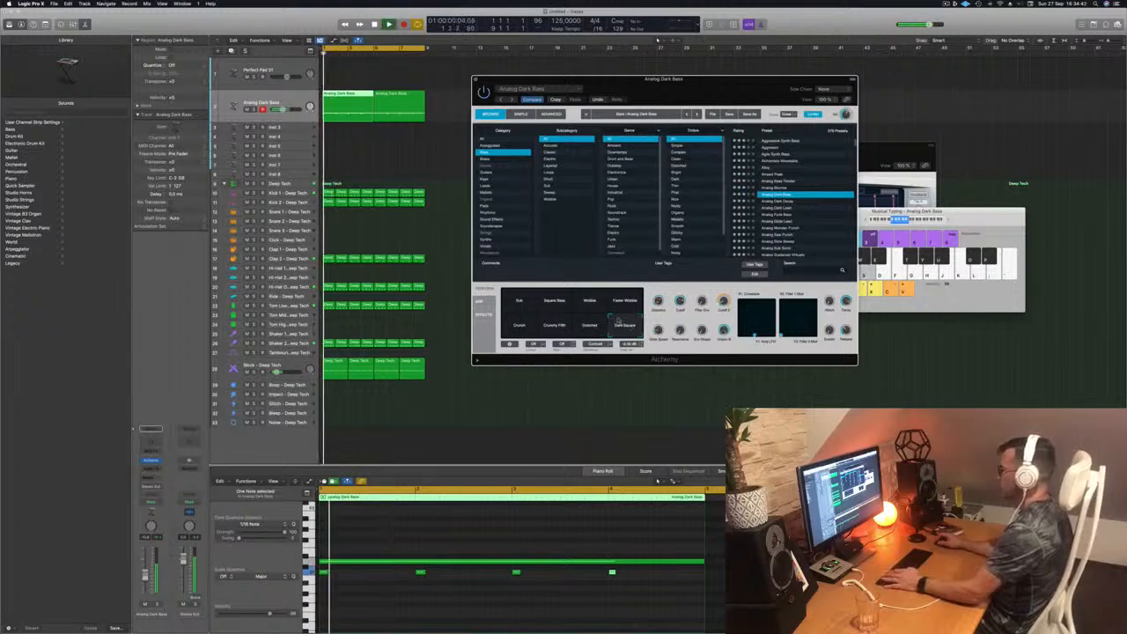
pyautogui.click(518, 302)
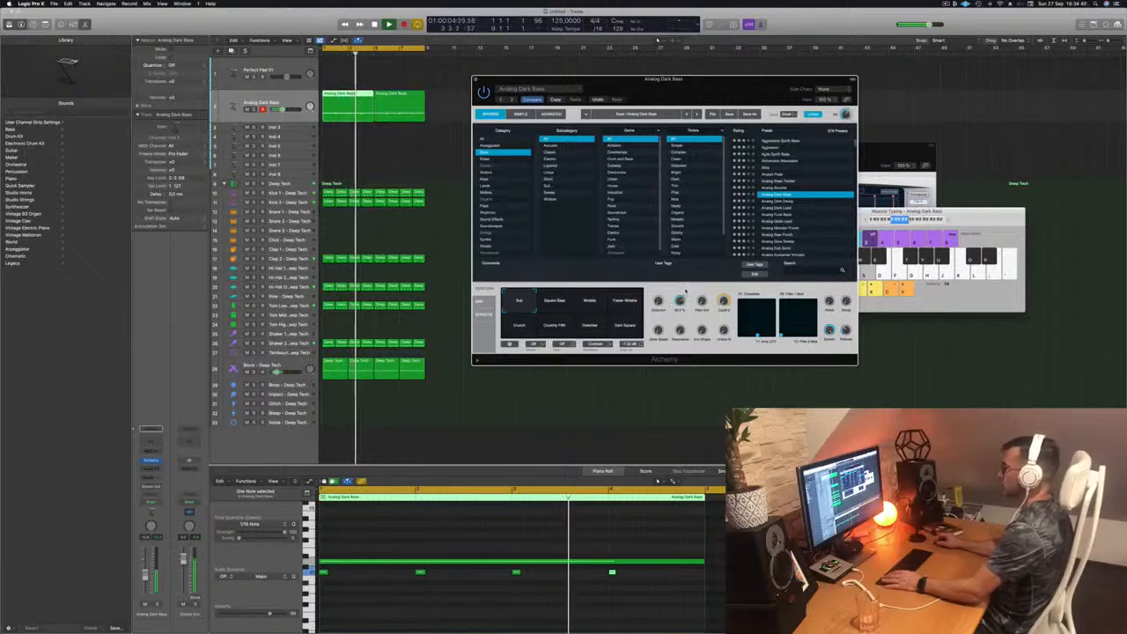
pyautogui.press('Return')
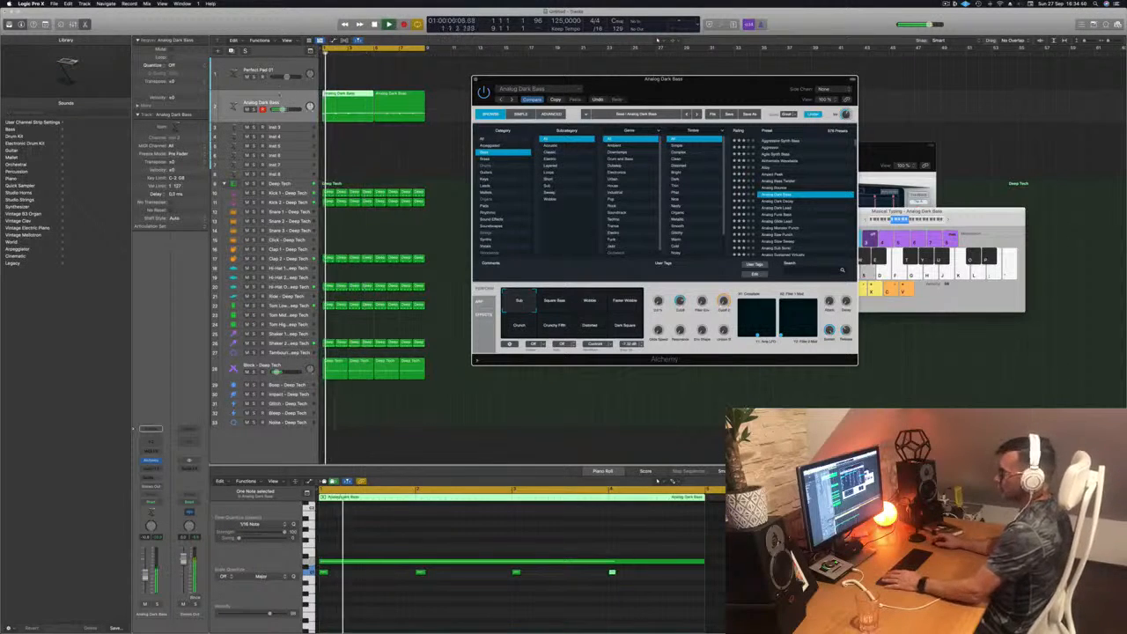
# Insert a Compressor on the Analog Dark Bass track and move its window clear of the regions.
pyautogui.click(290, 101)
pyautogui.click(153, 470)
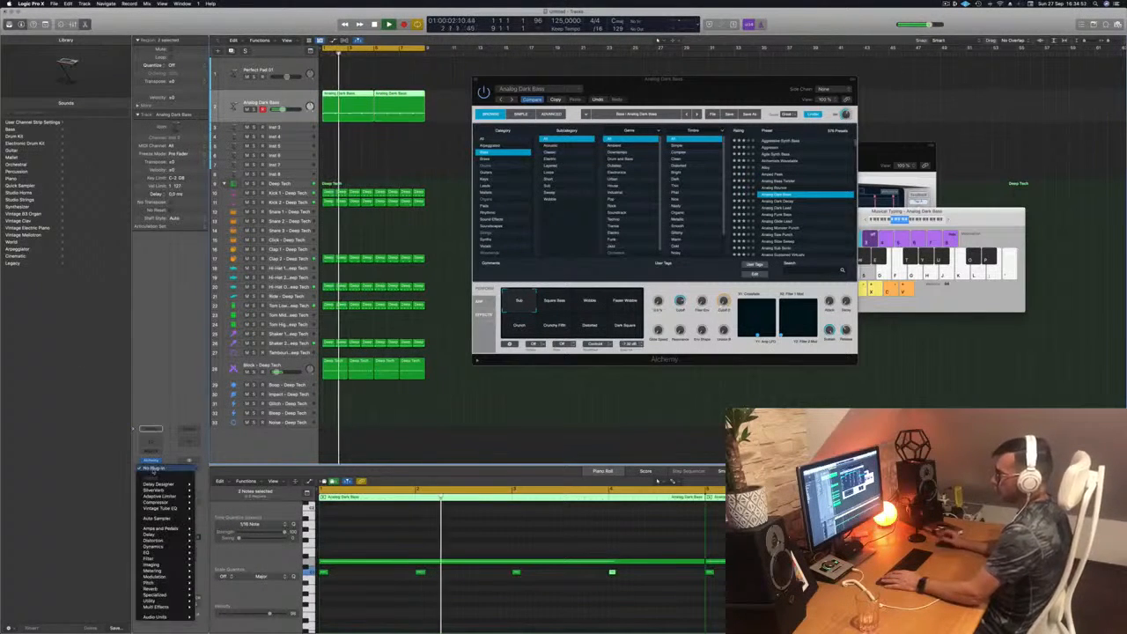
pyautogui.moveTo(158, 502)
pyautogui.click(211, 502)
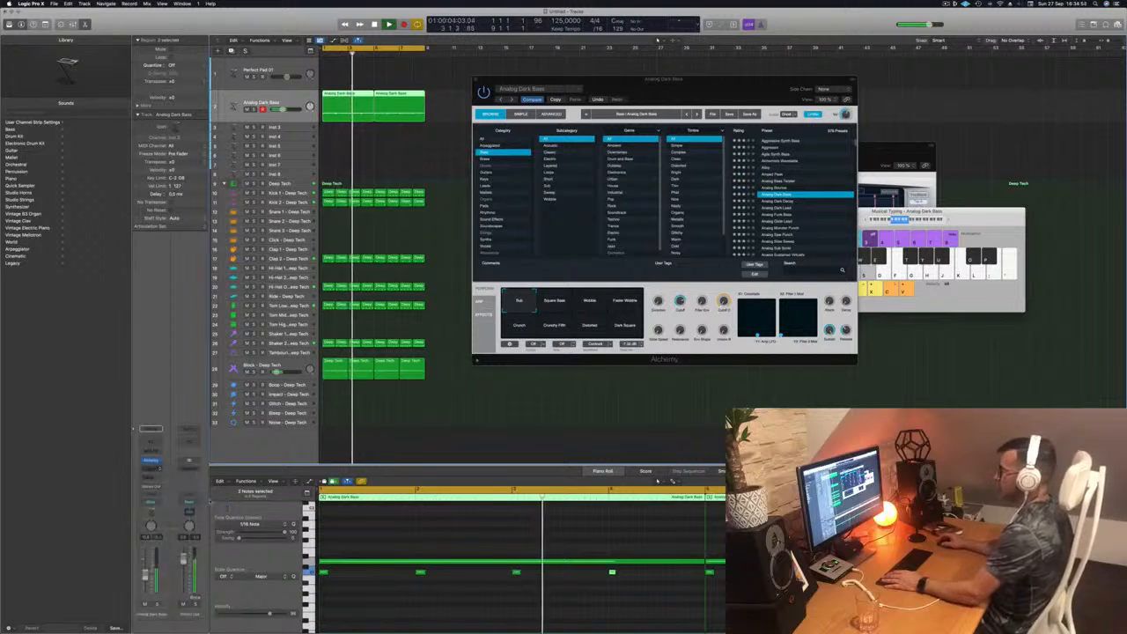
pyautogui.moveTo(553, 100); pyautogui.dragTo(667, 121)
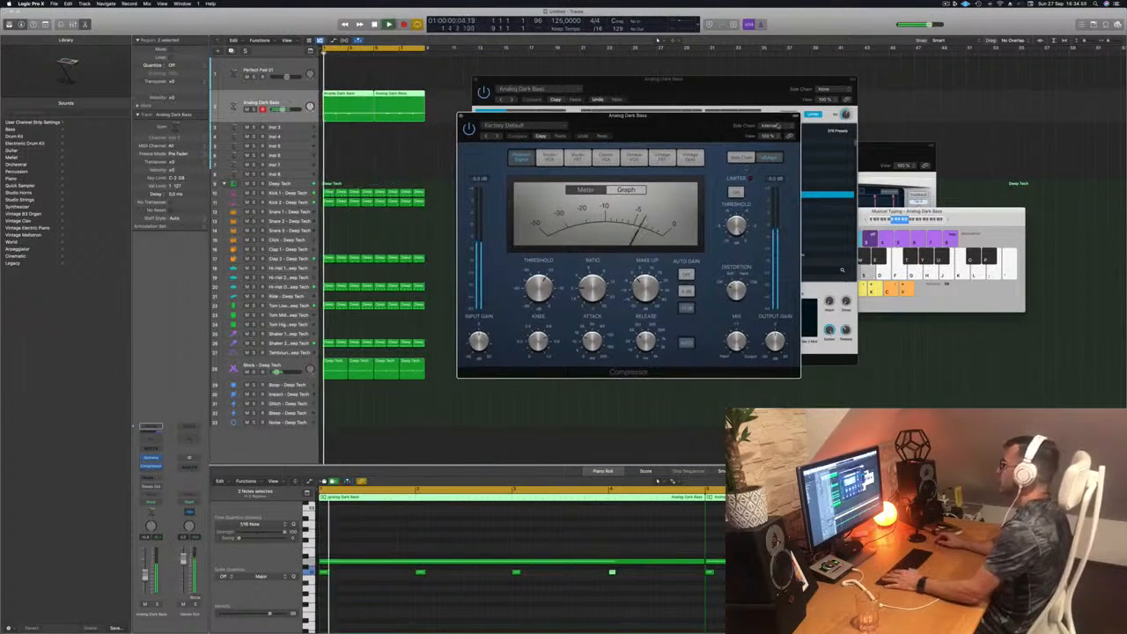
# Set the bass Compressor's side-chain source to the Kick 1 - Deep Tech instrument track and close the Compressor window.
pyautogui.click(768, 126)
pyautogui.moveTo(766, 141)
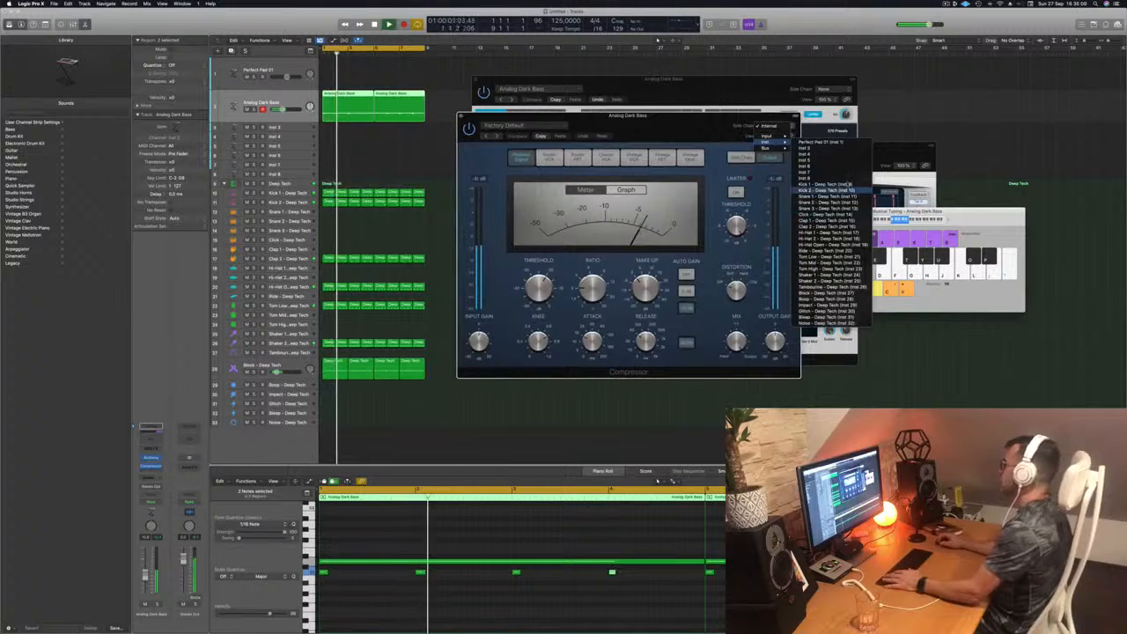
pyautogui.click(823, 184)
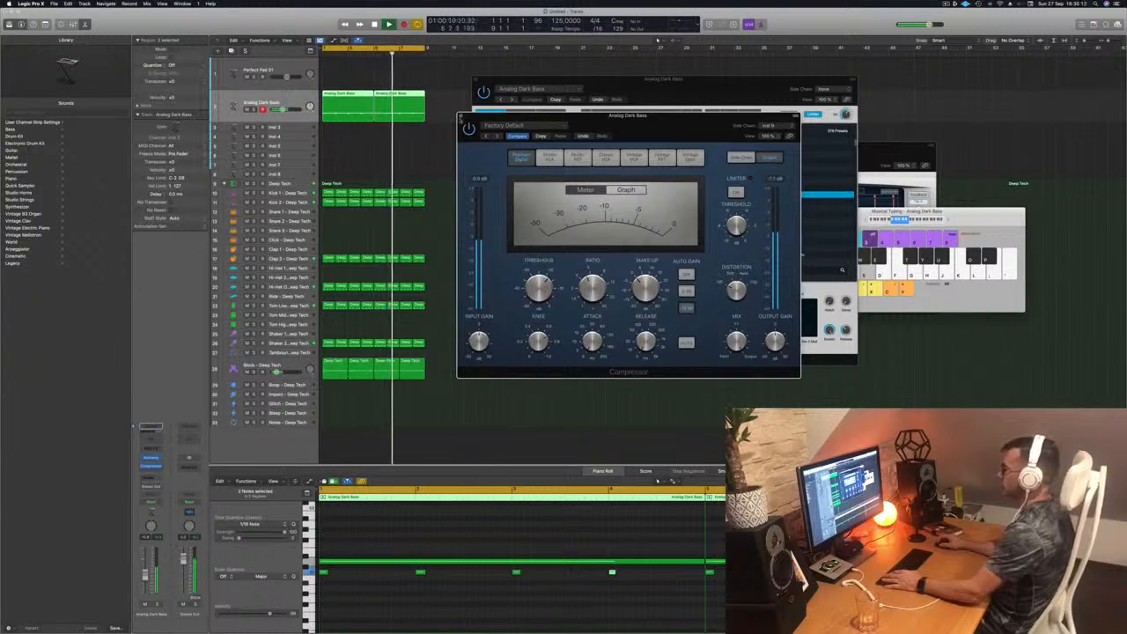
pyautogui.click(460, 117)
# Duplicate the Analog Dark Bass track, mute the original, and copy both bass regions onto the new track.
pyautogui.moveTo(656, 80); pyautogui.dragTo(706, 71)
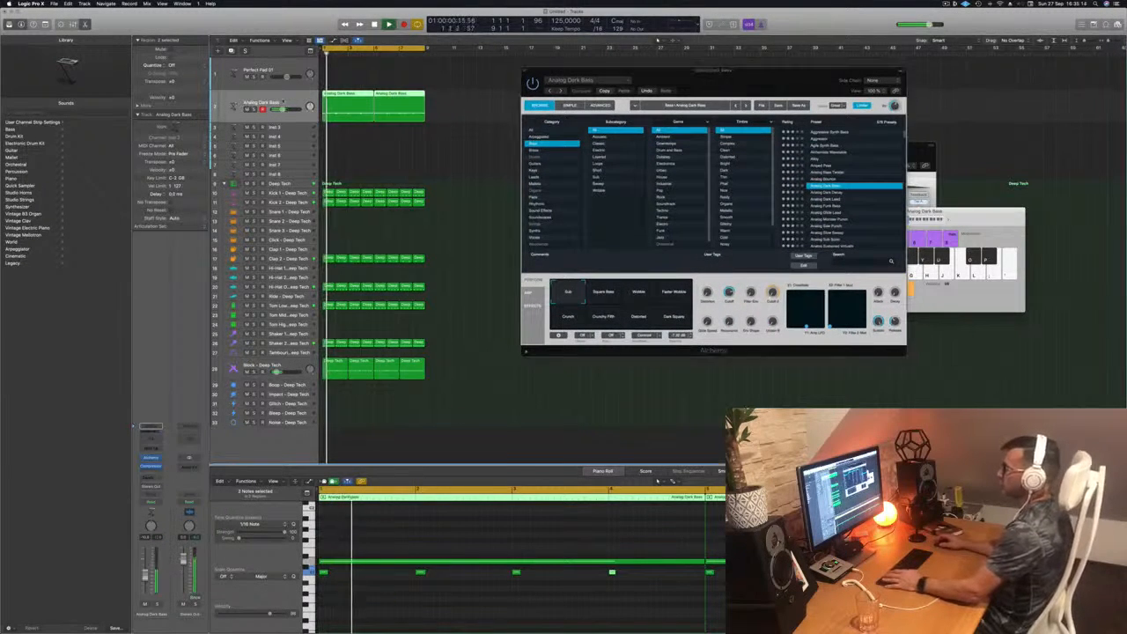
pyautogui.press('super+d')
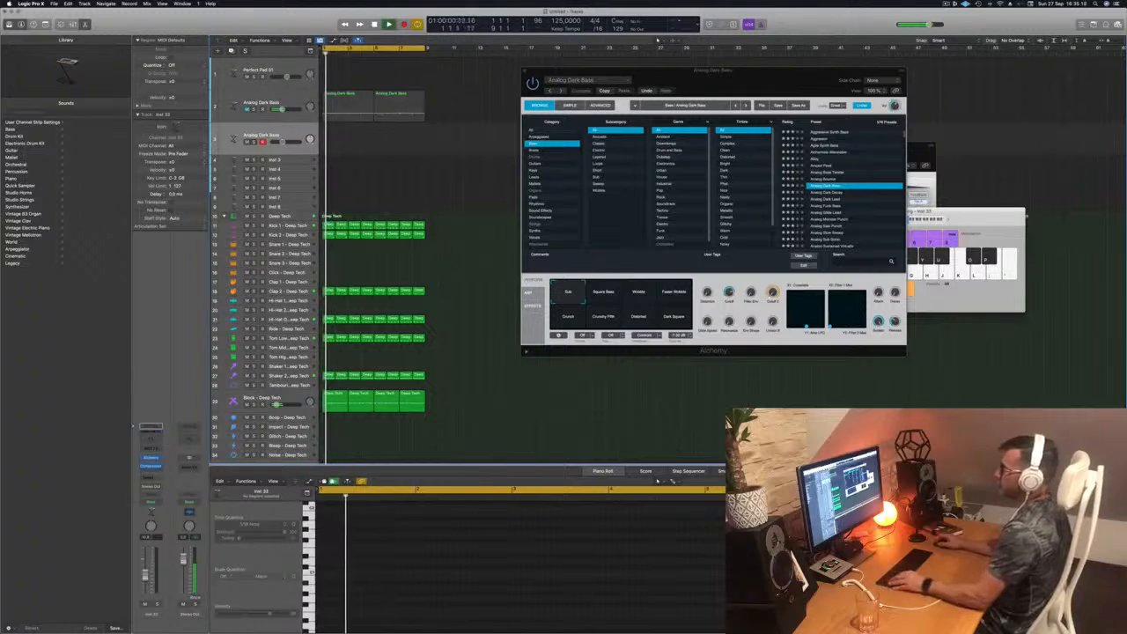
pyautogui.moveTo(340, 107); pyautogui.dragTo(339, 144)
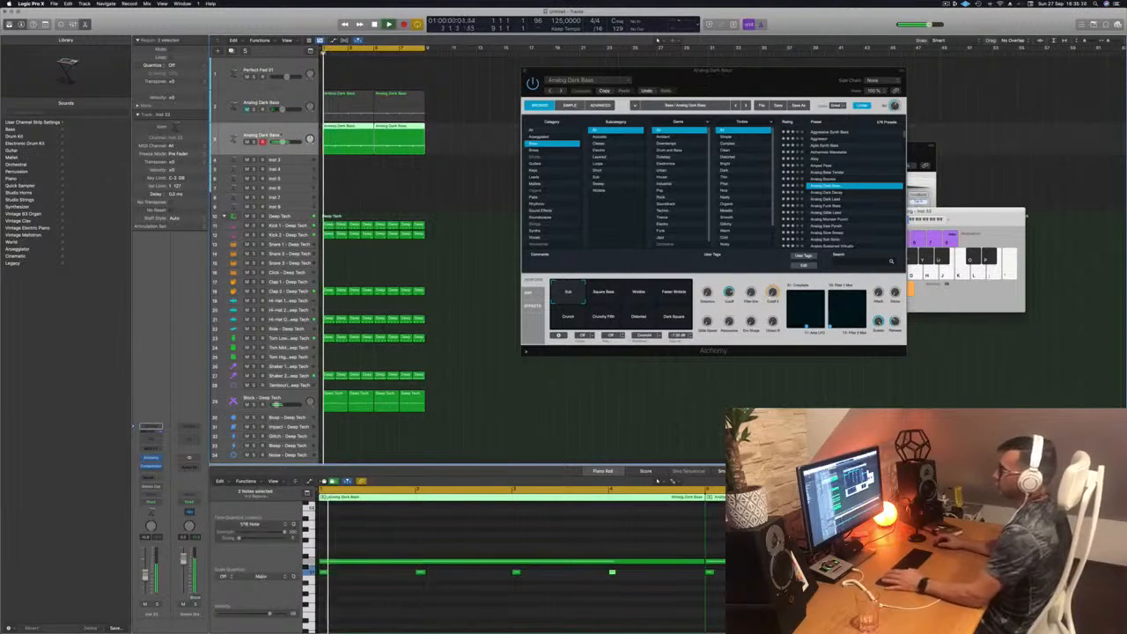
pyautogui.press('space')
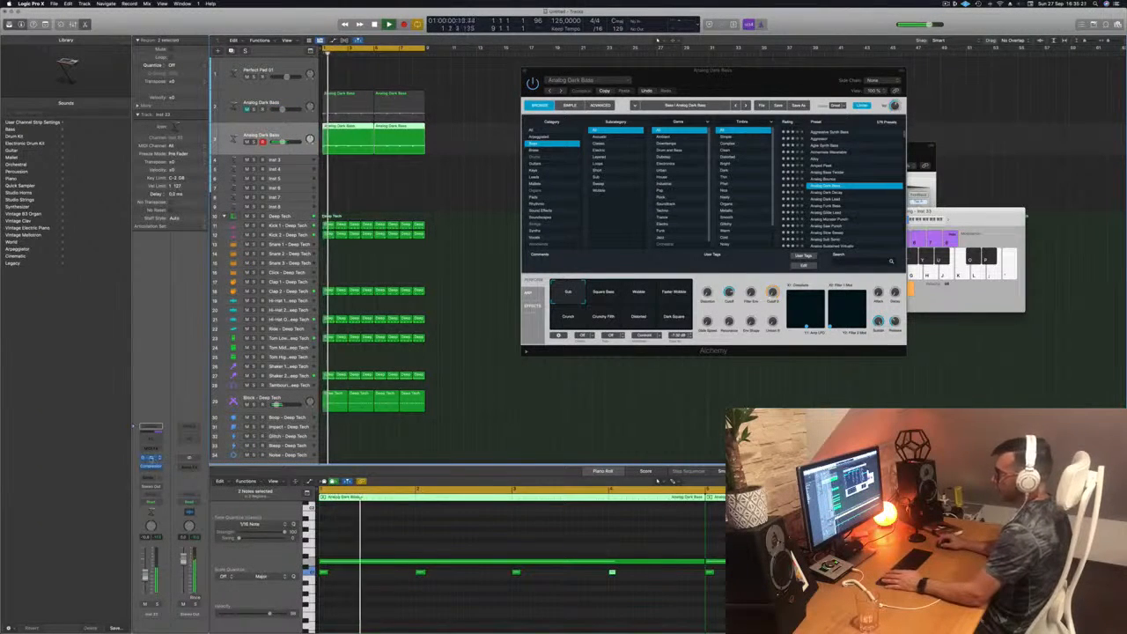
# Open Alchemy on the duplicated track and audition the bass presets from Analog Dark Decay through Analog Sustained Virtually.
pyautogui.click(150, 459)
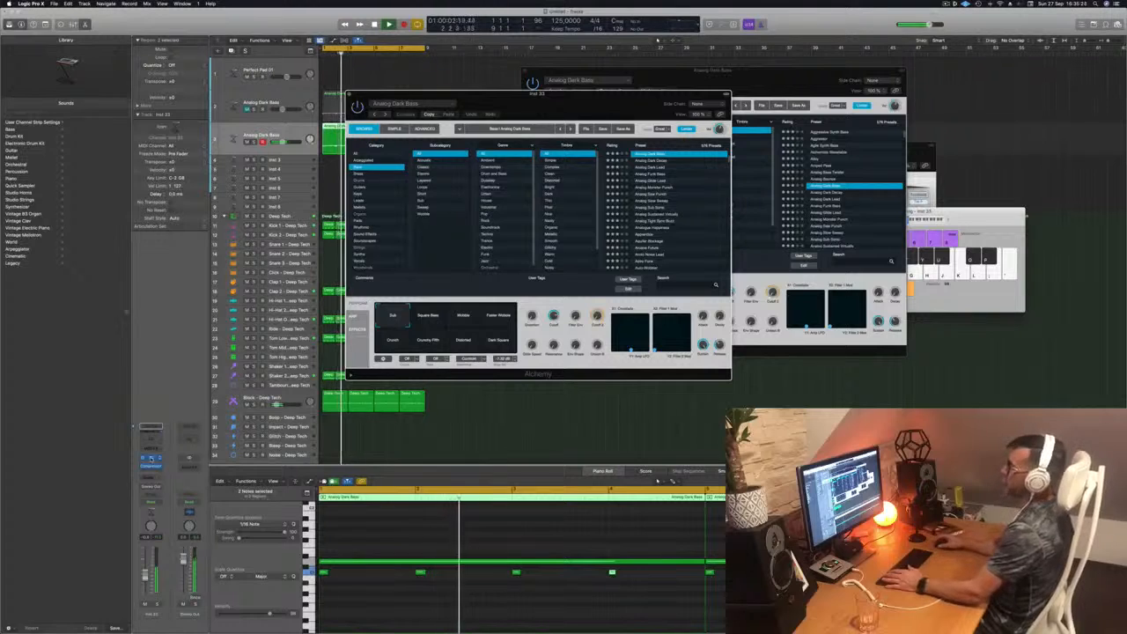
pyautogui.moveTo(559, 105); pyautogui.dragTo(633, 116)
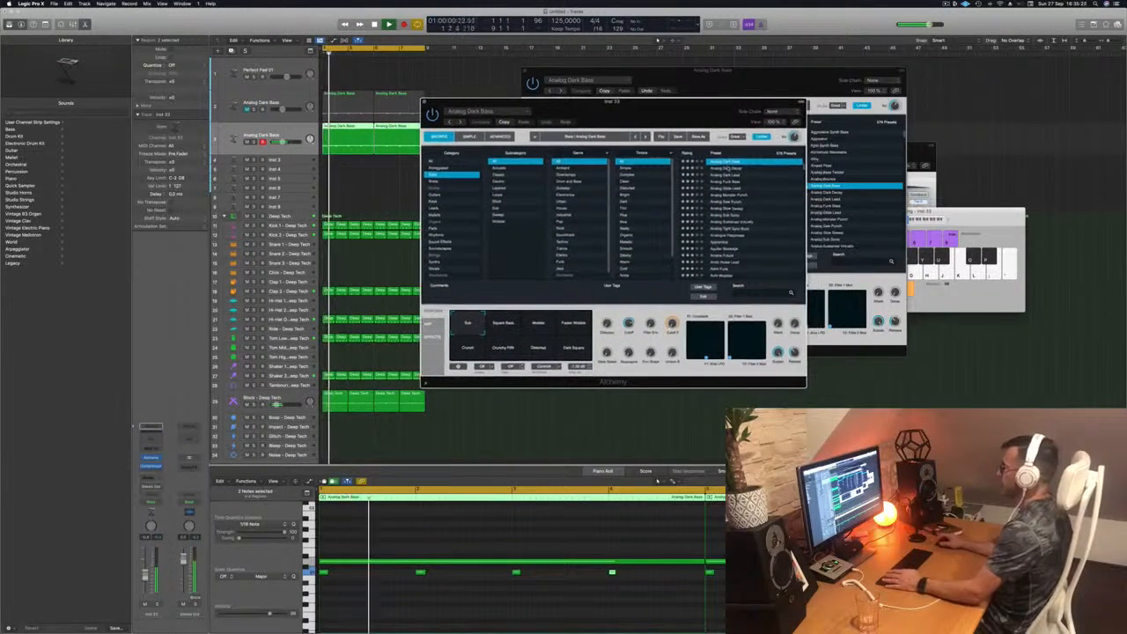
pyautogui.click(732, 168)
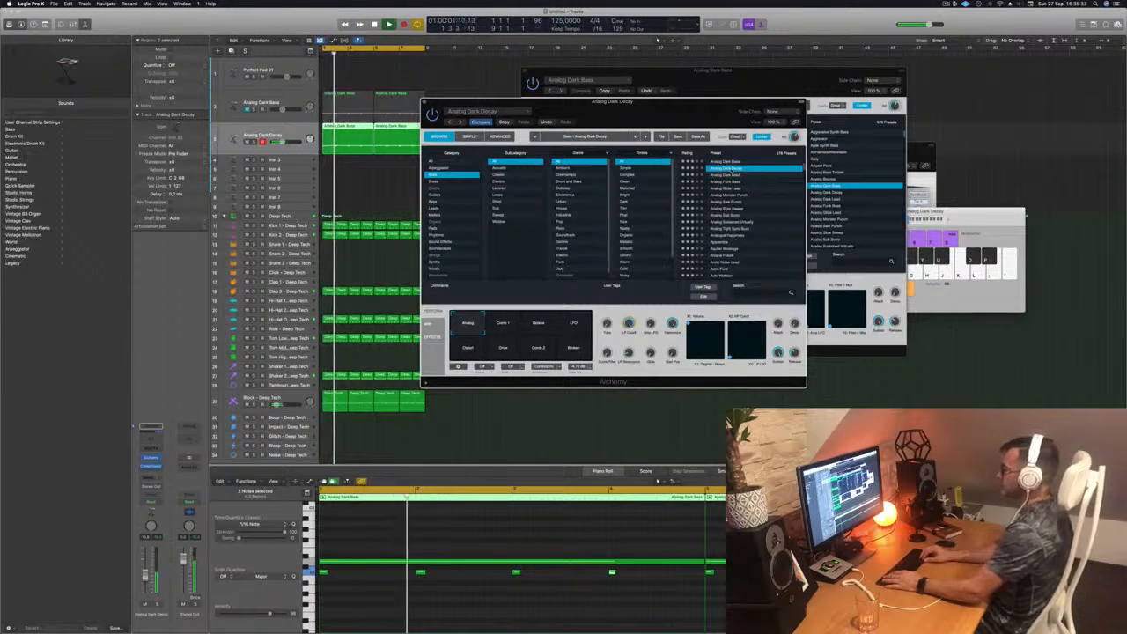
pyautogui.press('Down')
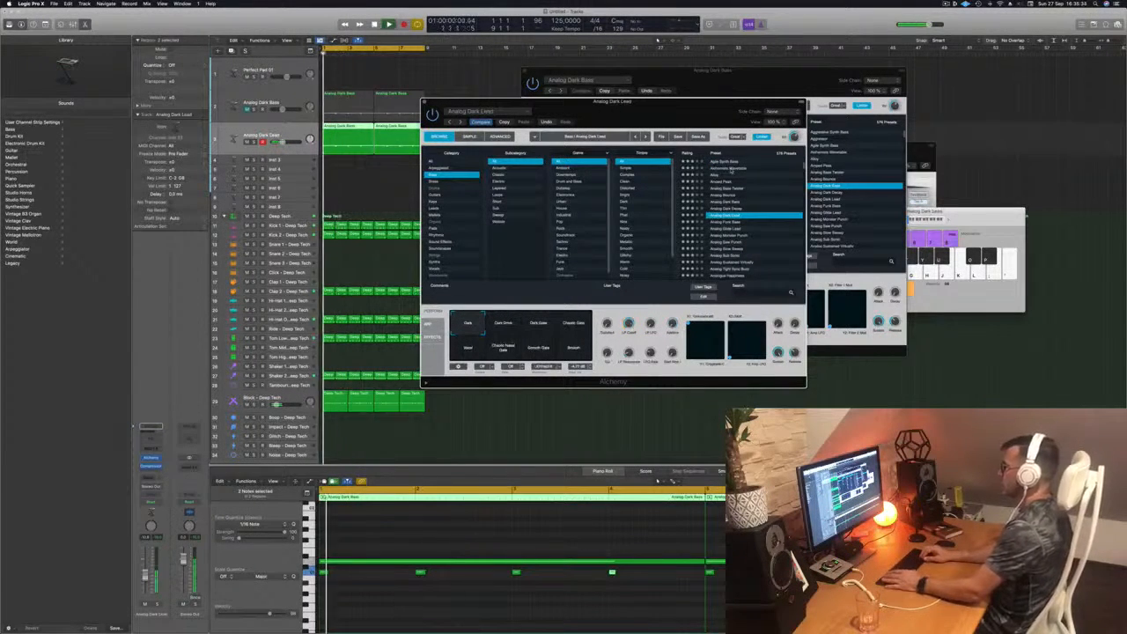
pyautogui.press('Down')
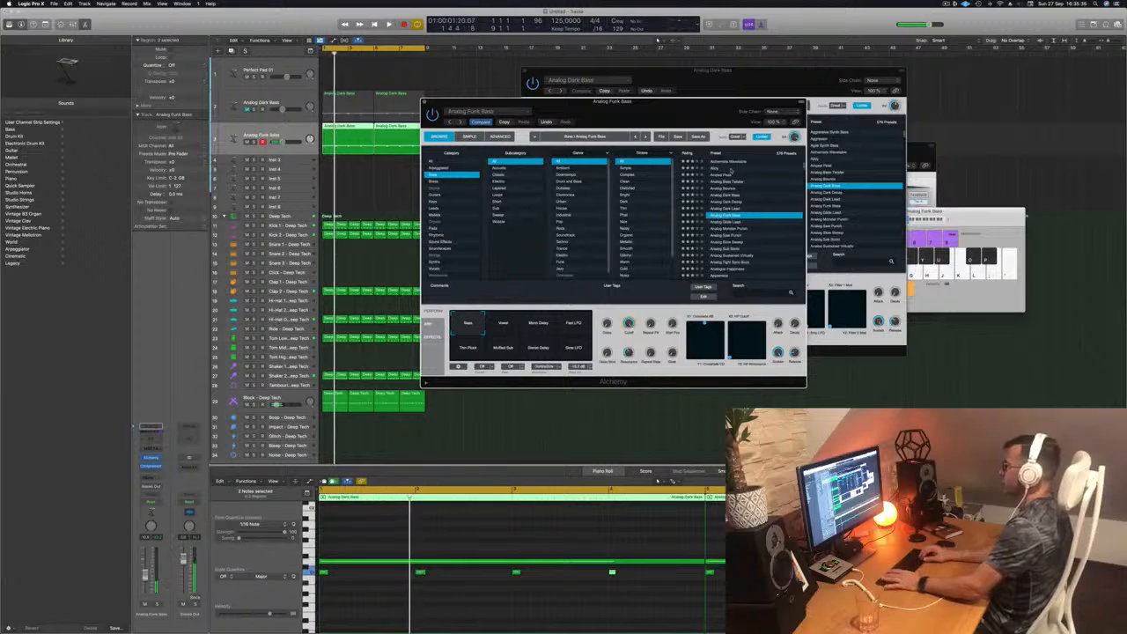
pyautogui.press('Down')
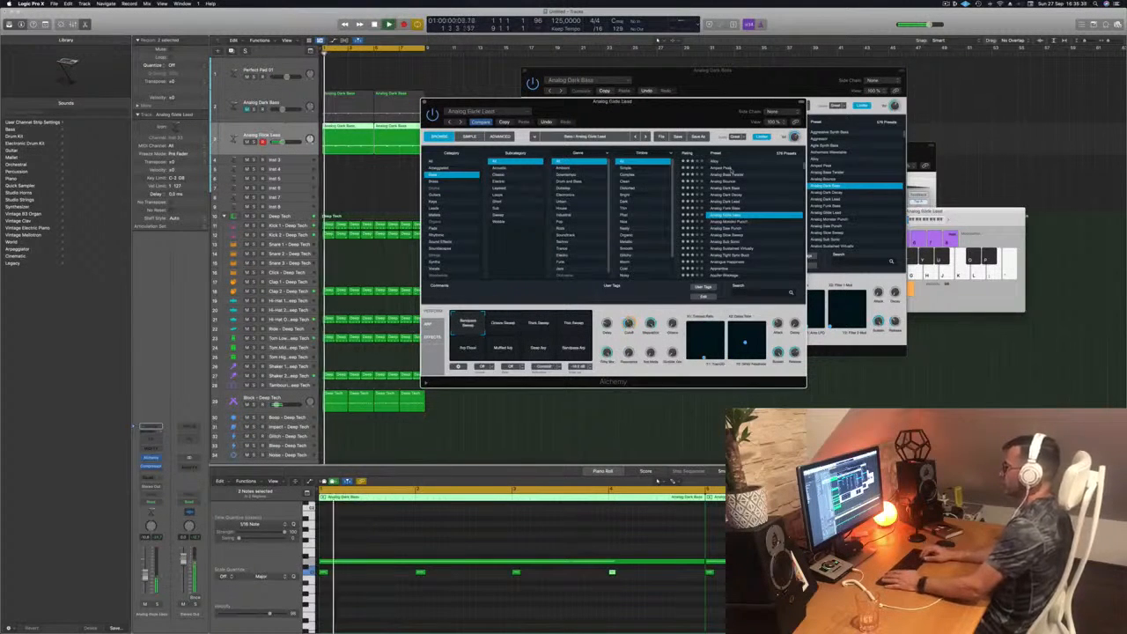
pyautogui.press('Down')
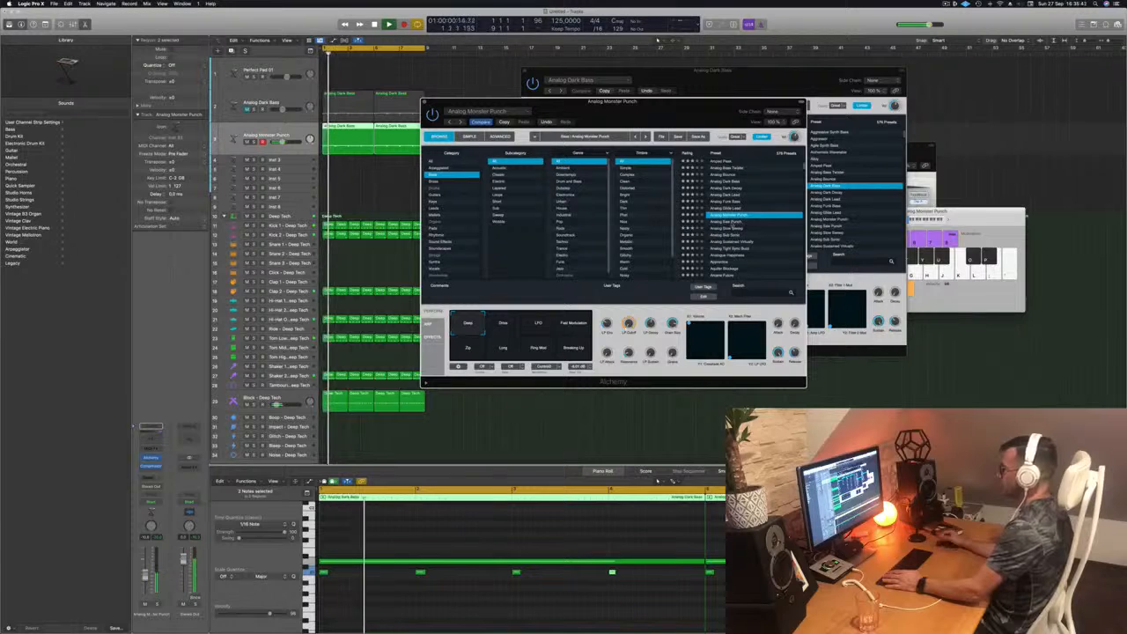
pyautogui.press('Down')
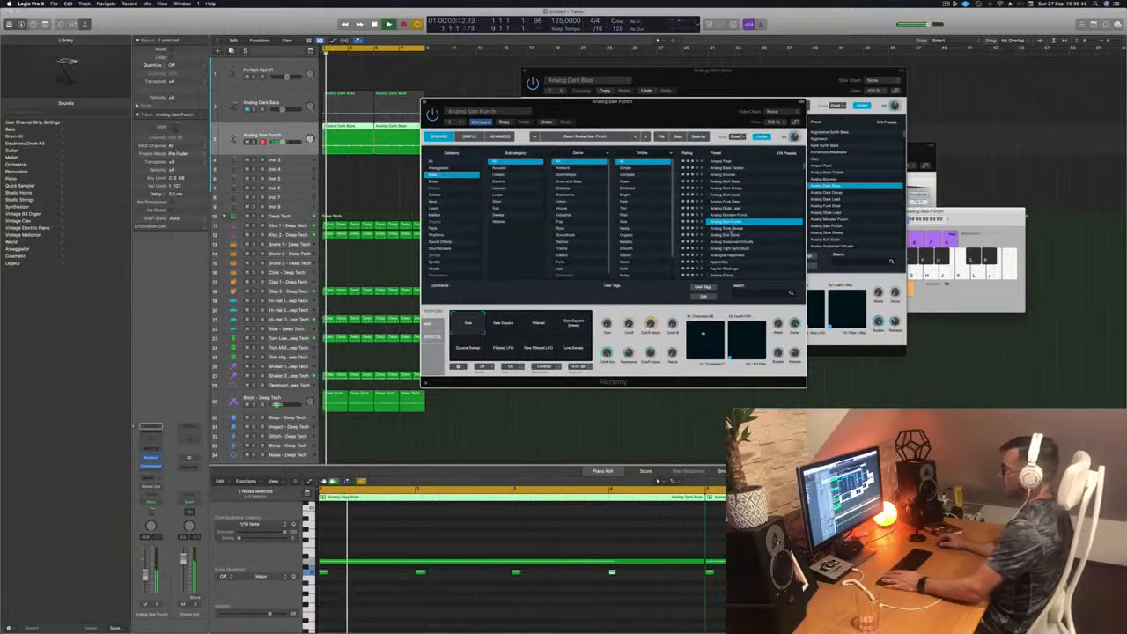
pyautogui.press('Down')
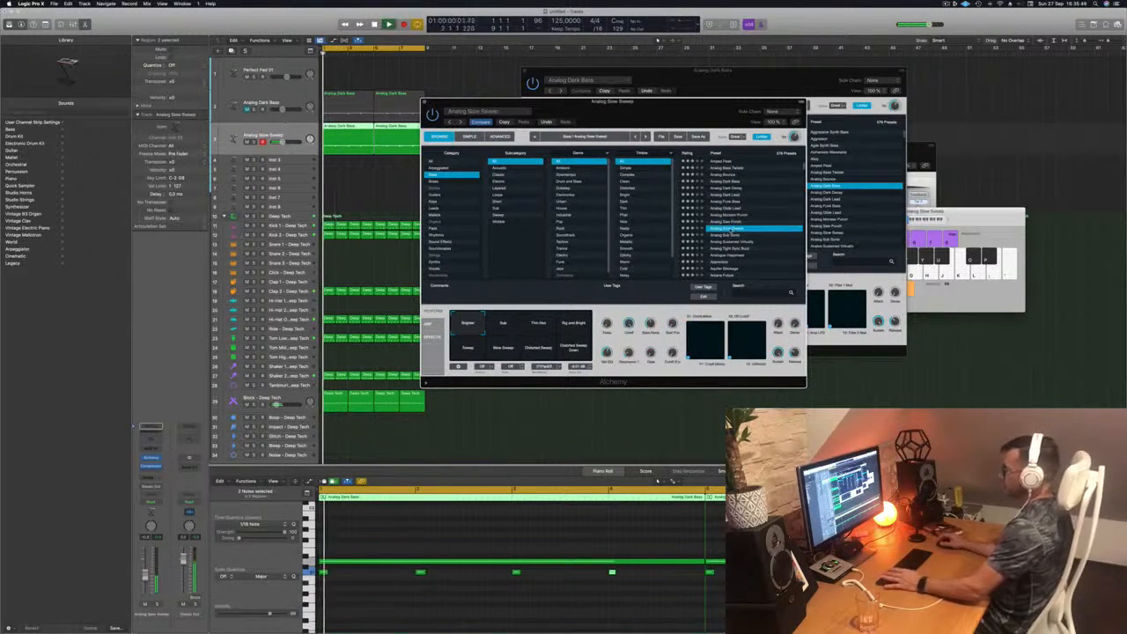
pyautogui.press('Down')
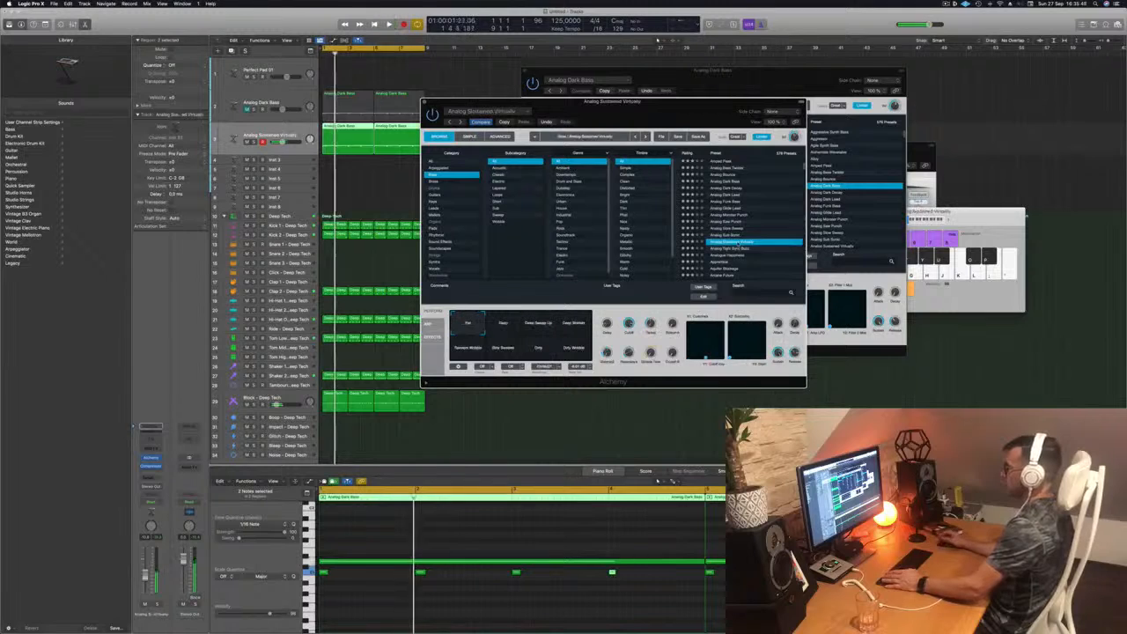
pyautogui.press('Down')
pyautogui.scroll(-2, 748, 219)
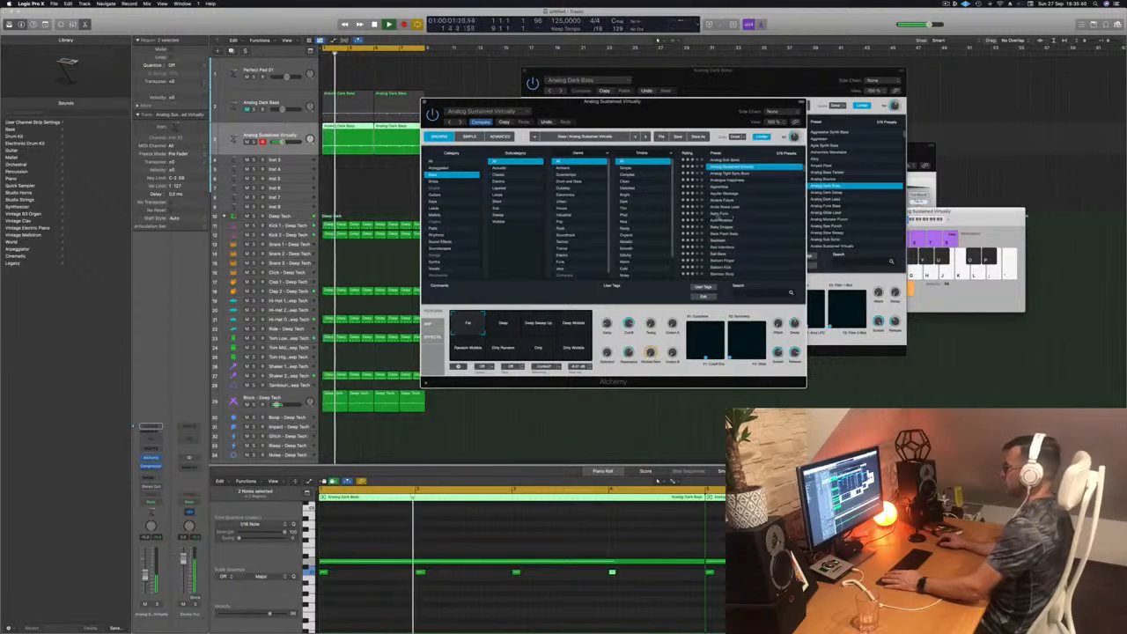
# Audition the Astro Funk and Balloon Finger presets, trying out Balloon Finger's cutoff control during playback.
pyautogui.click(720, 213)
pyautogui.scroll(-3, 741, 216)
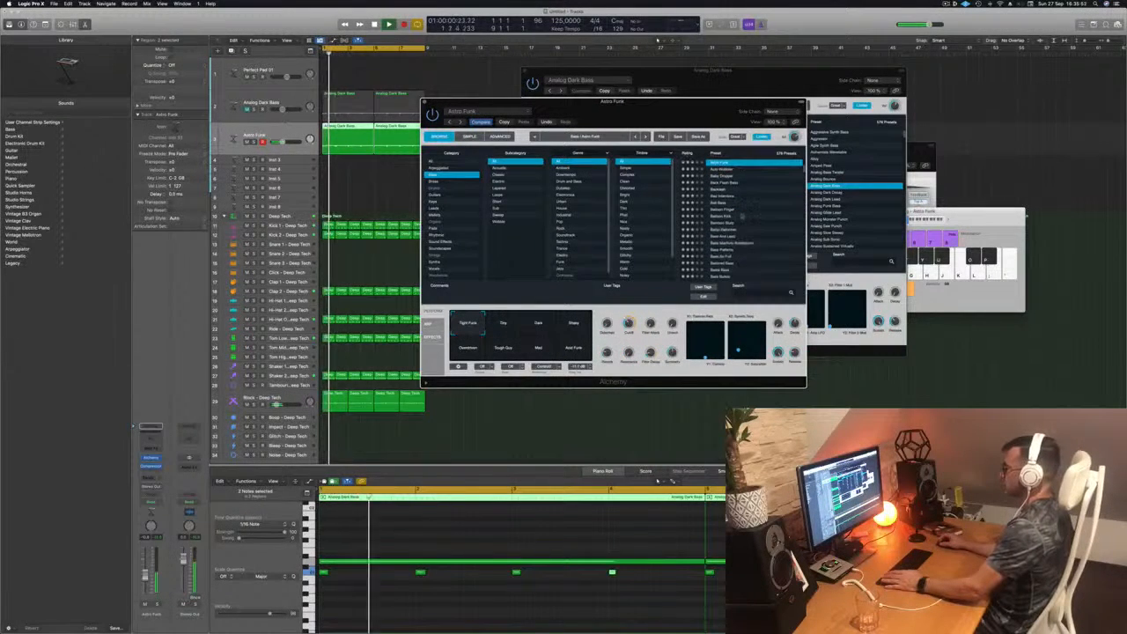
pyautogui.click(722, 209)
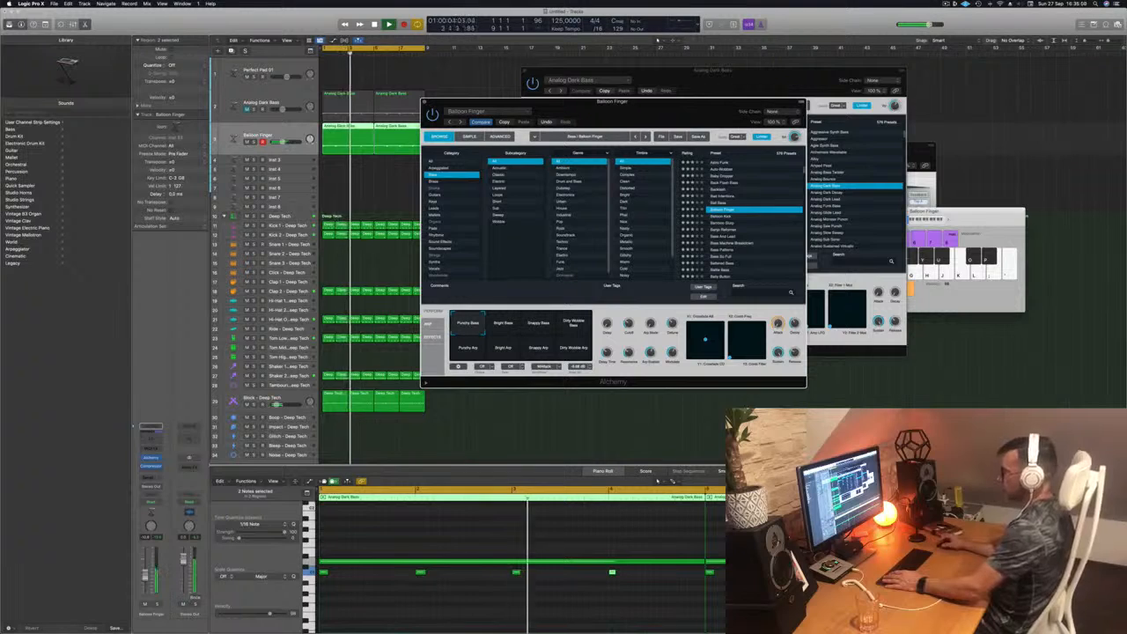
pyautogui.click(514, 393)
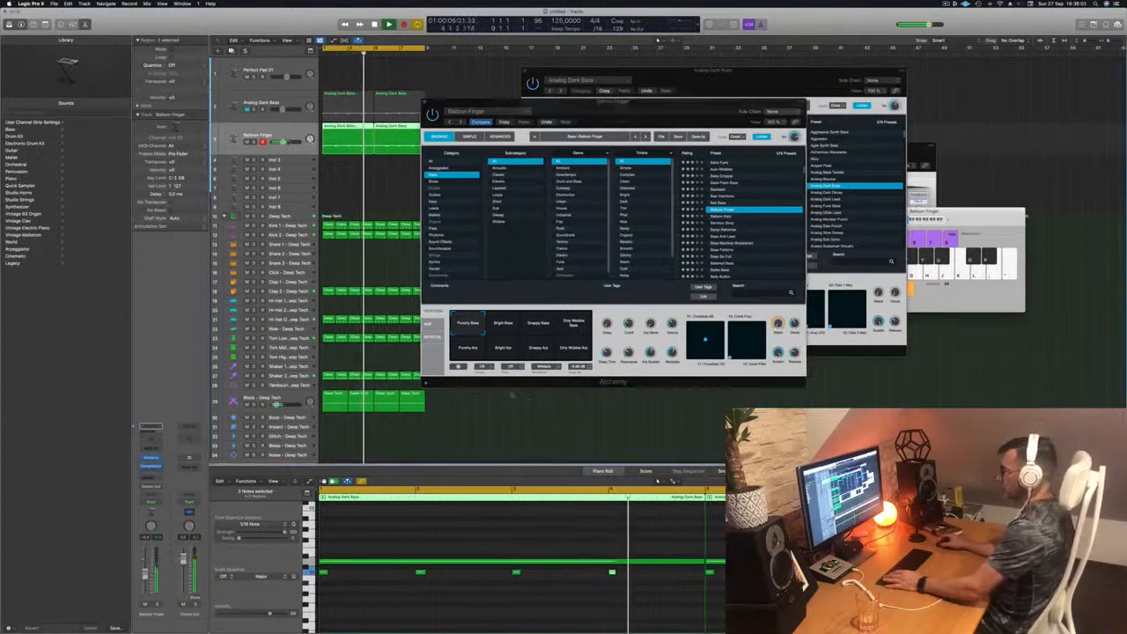
pyautogui.press('Return')
pyautogui.moveTo(629, 323); pyautogui.dragTo(632, 308)
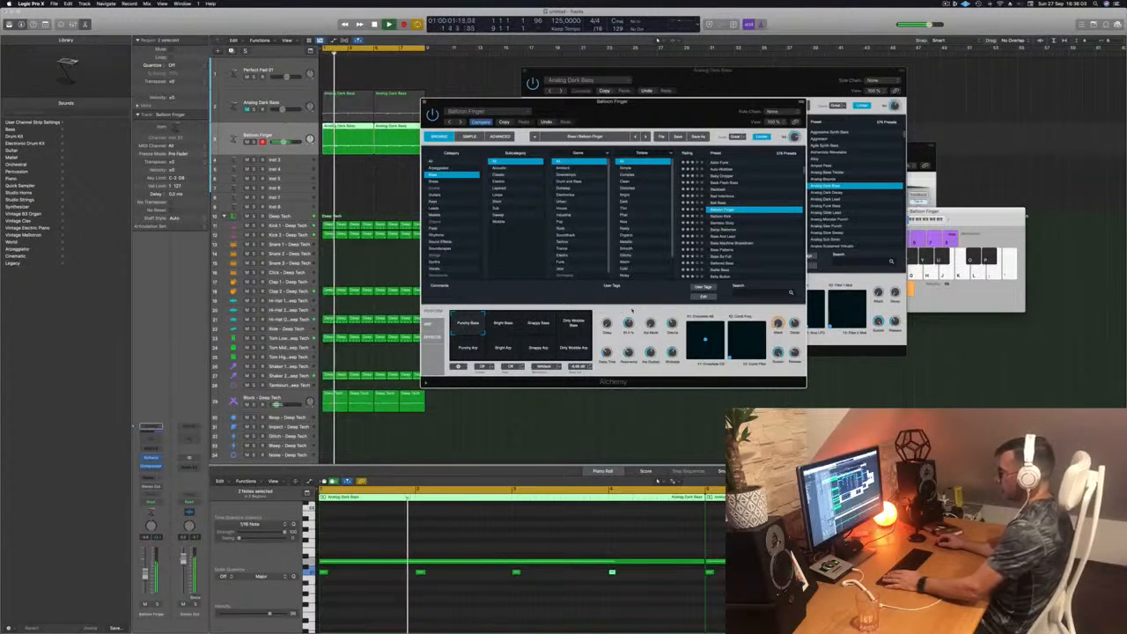
# Audition Balloon Finger's variations from Bright Bass through Dirty Wobble Arp and go back to Punchy Arp.
pyautogui.click(502, 328)
pyautogui.click(541, 325)
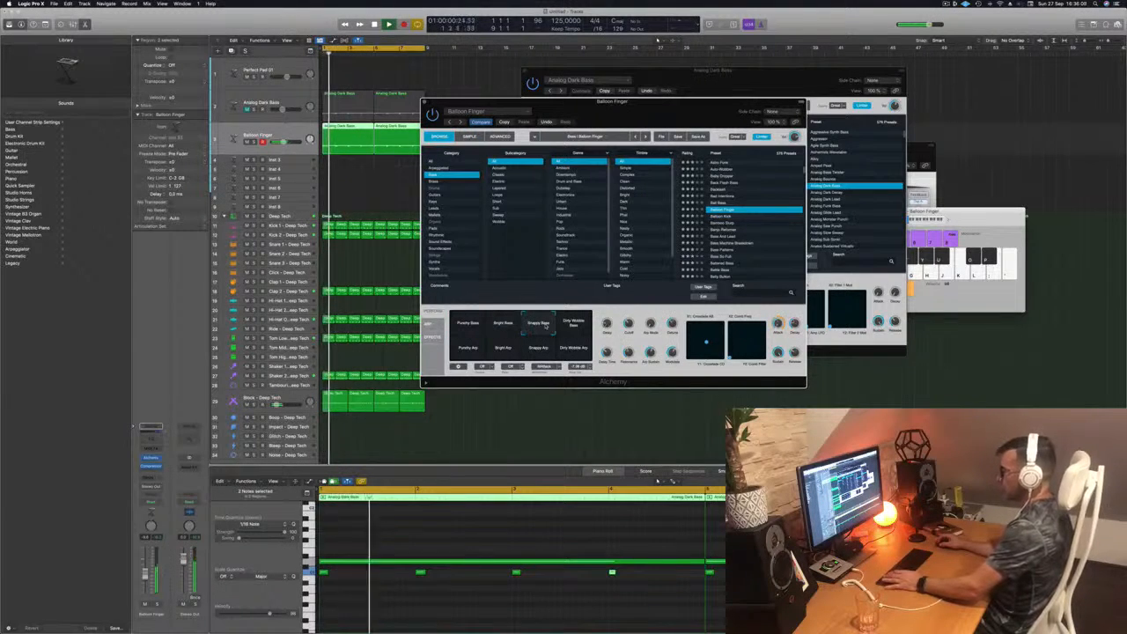
pyautogui.click(573, 325)
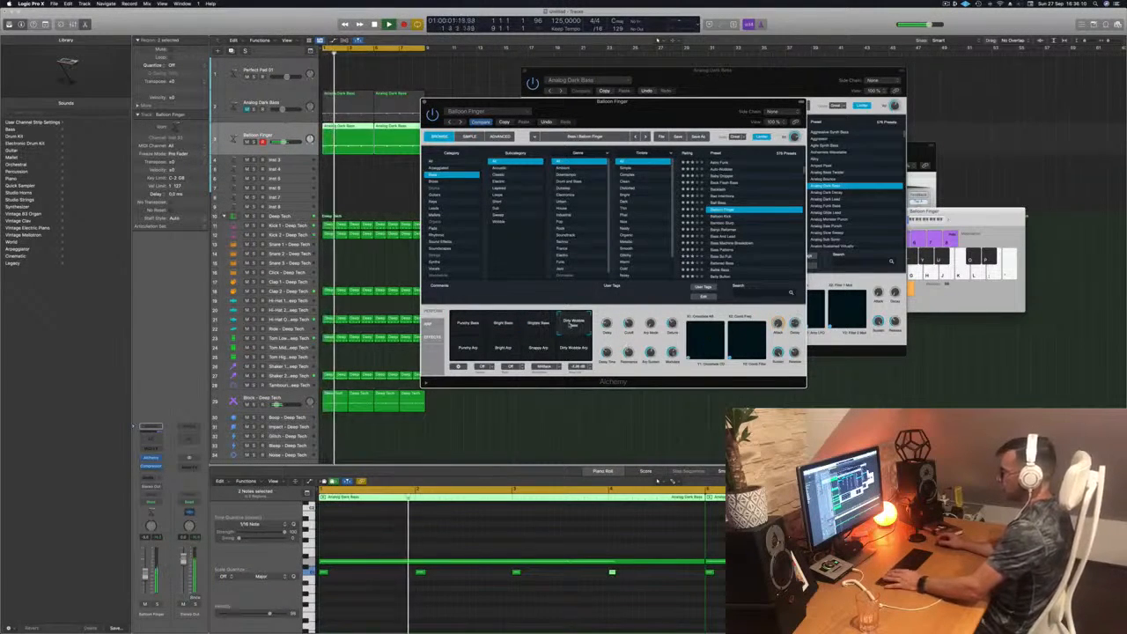
pyautogui.click(467, 349)
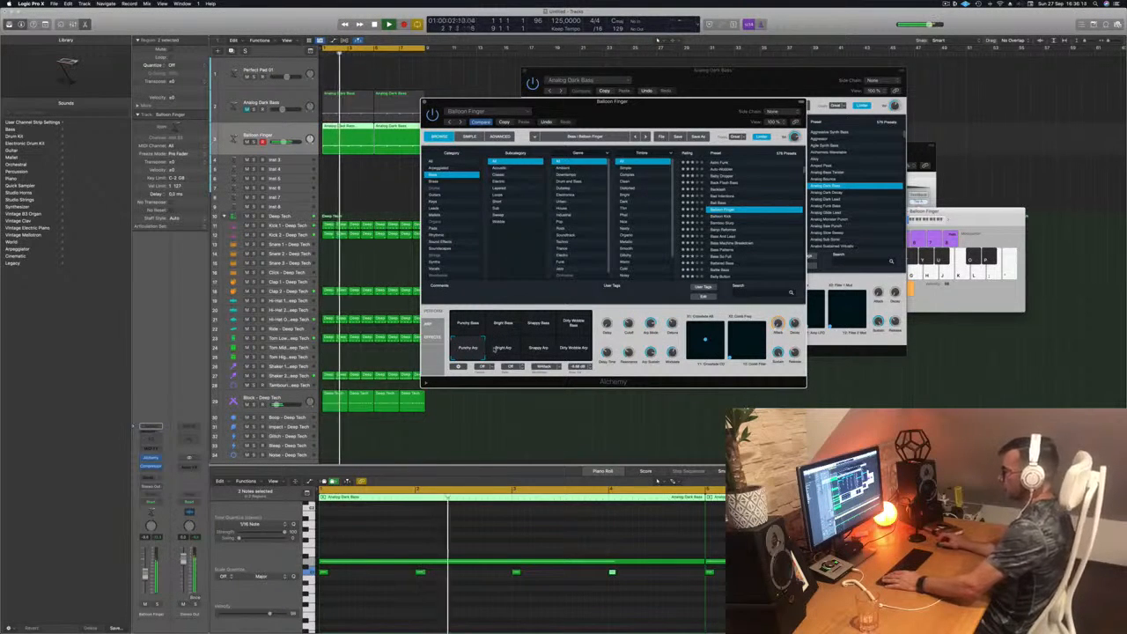
pyautogui.click(497, 349)
pyautogui.click(538, 349)
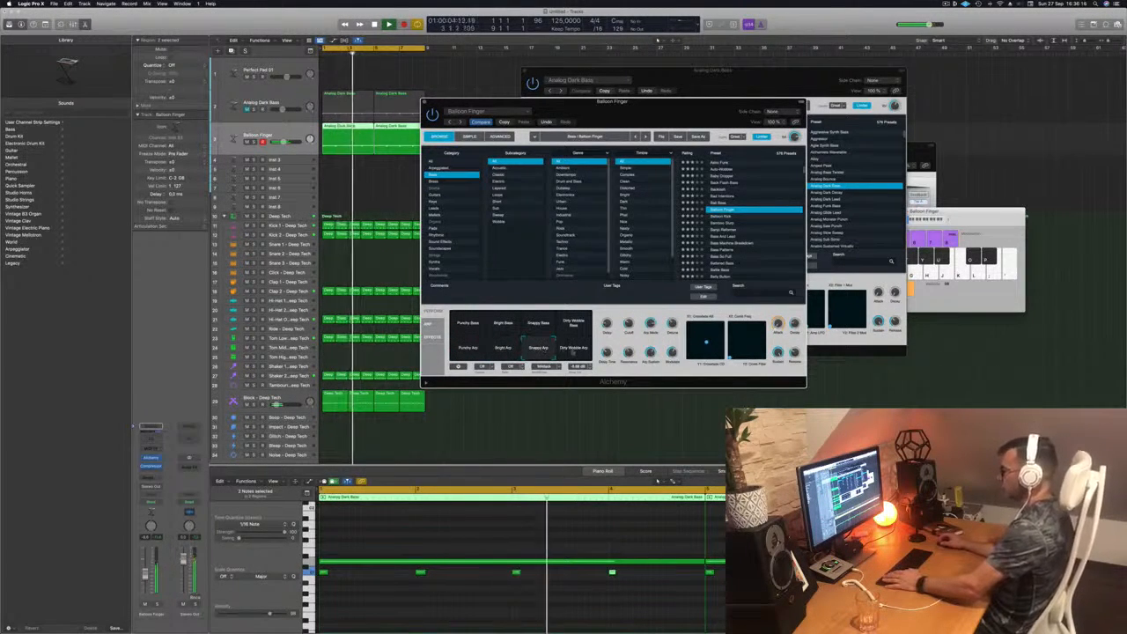
pyautogui.click(573, 350)
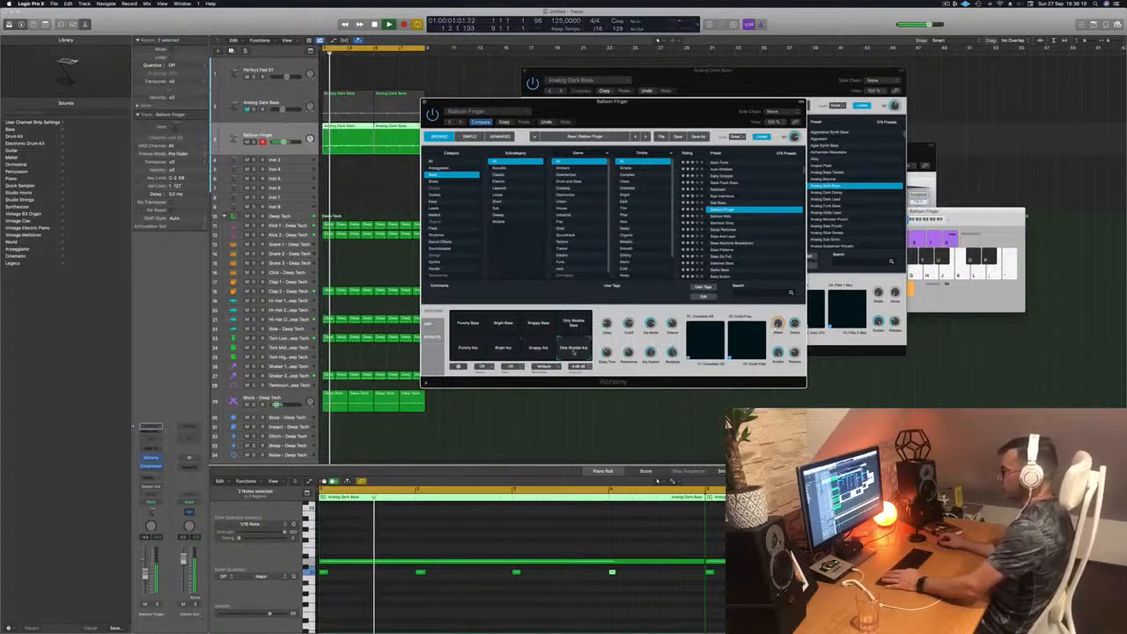
pyautogui.click(466, 350)
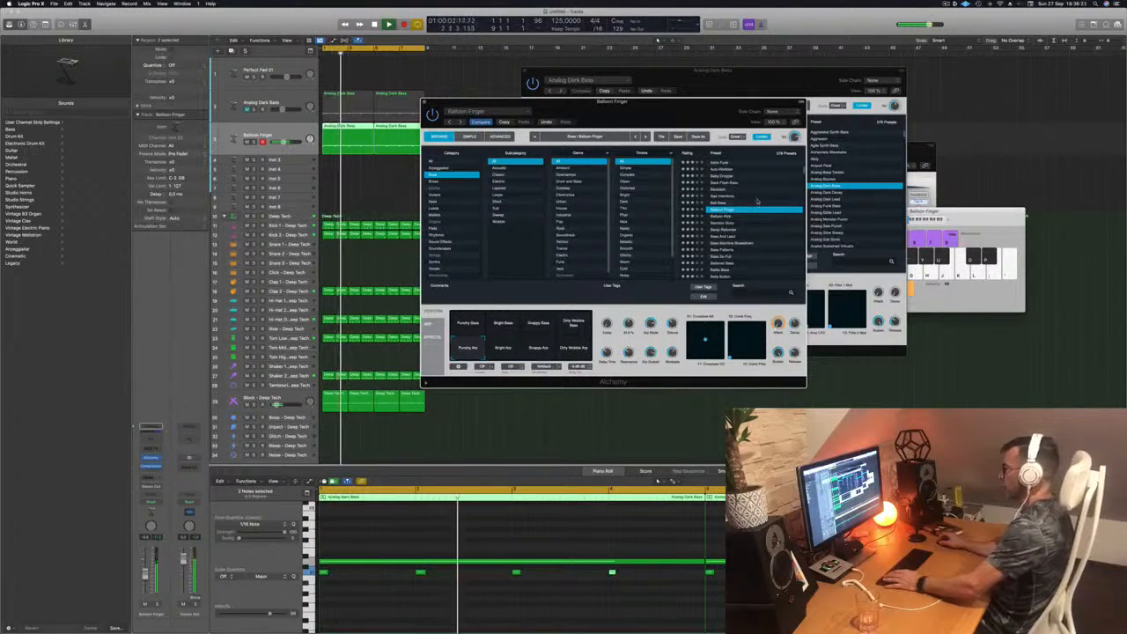
# Audition Balloon Kick, Bamboo Slurp and Banjo Reformer, and load the Bass And Lead preset, moving Alchemy's window aside.
pyautogui.press('Down')
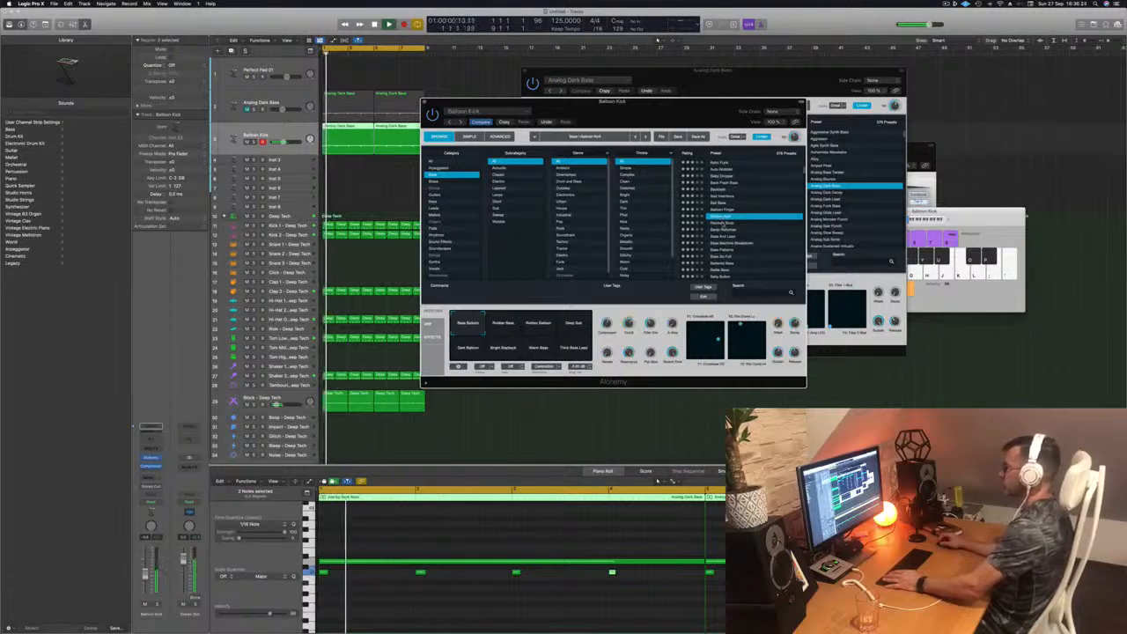
pyautogui.press('Down')
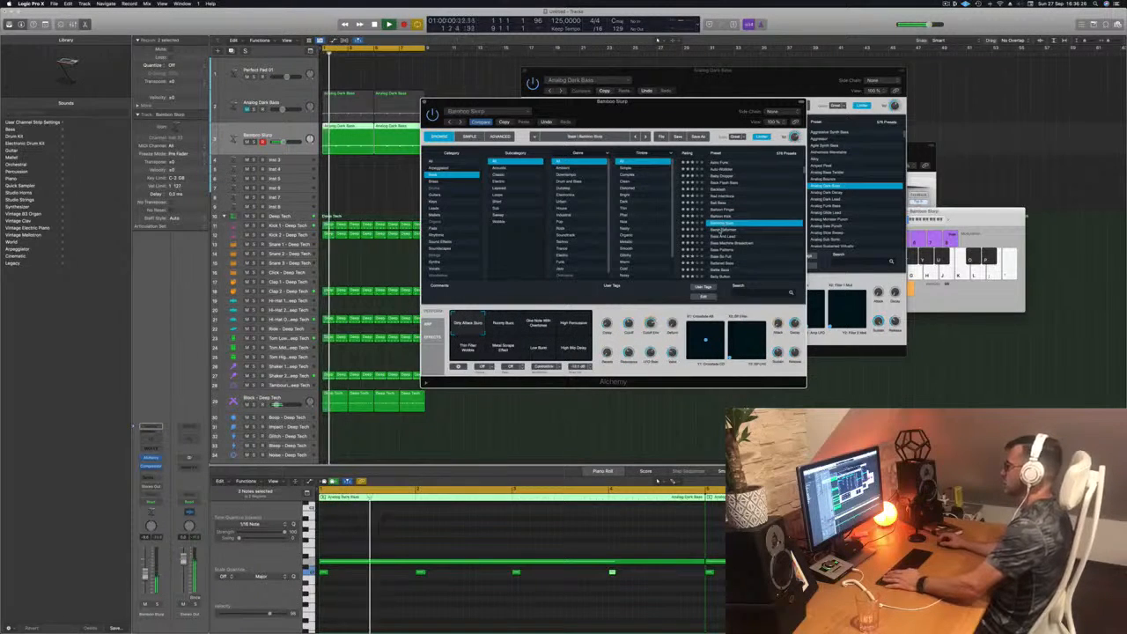
pyautogui.press('Down')
pyautogui.scroll(-2, 747, 226)
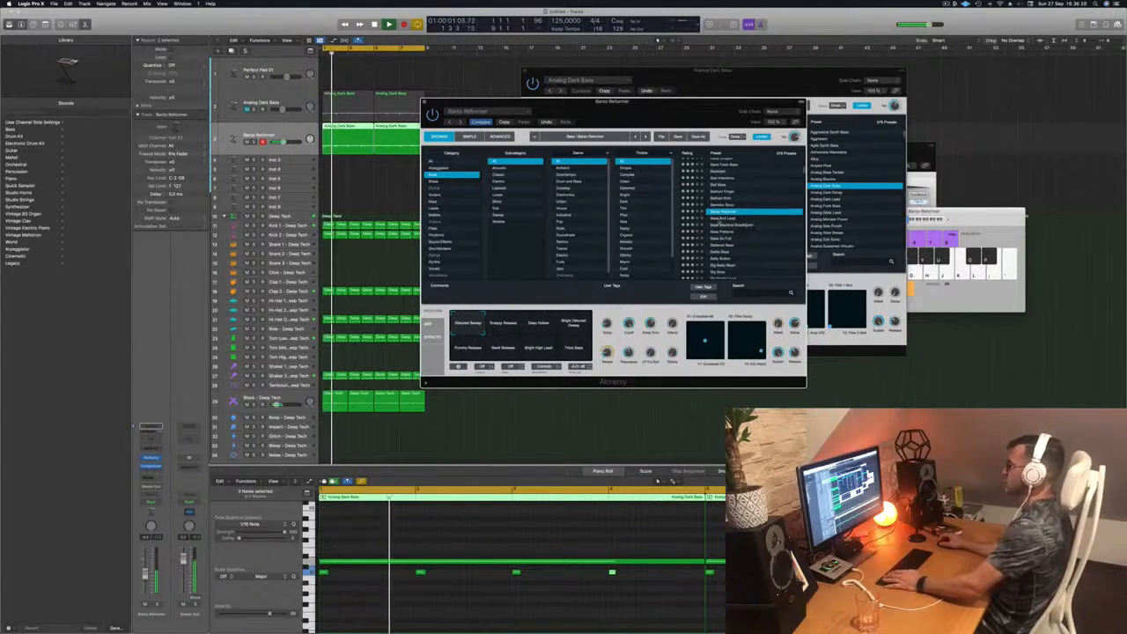
pyautogui.press('Down')
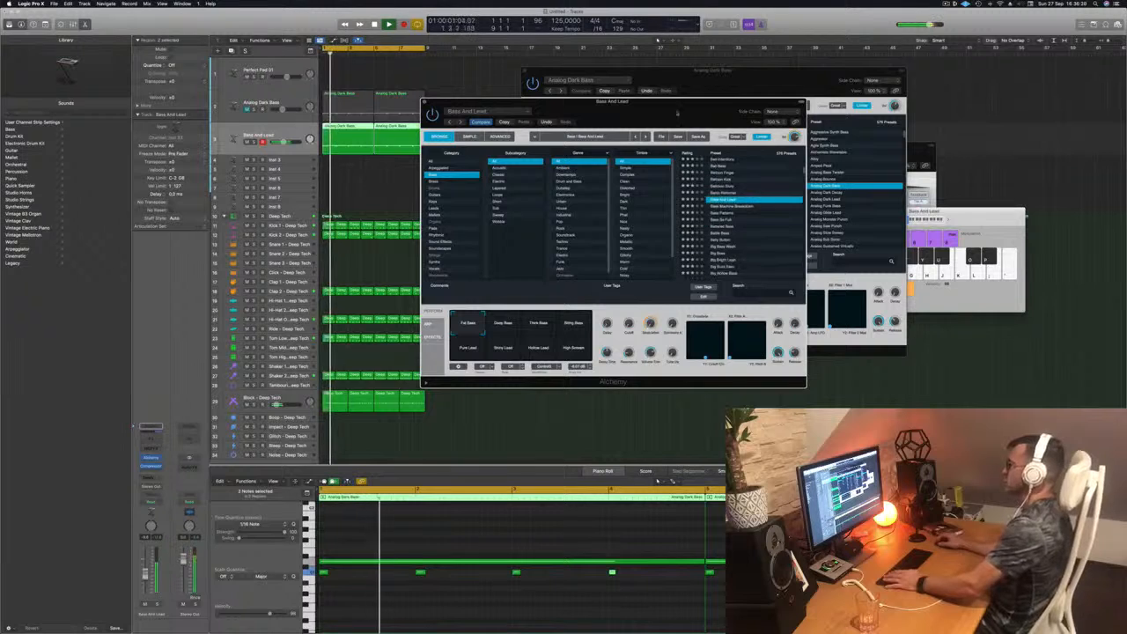
pyautogui.moveTo(672, 117); pyautogui.dragTo(712, 100)
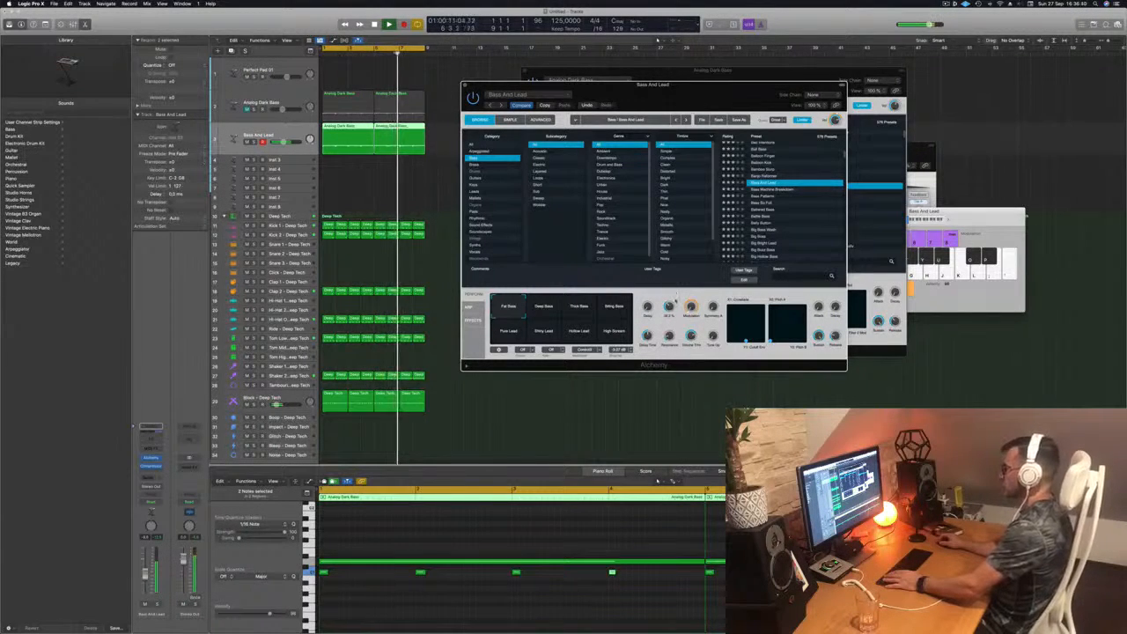
# Restart playback from the beginning, audition Bass And Lead's Deep Bass variation, and switch to Thick Bass.
pyautogui.press('Return')
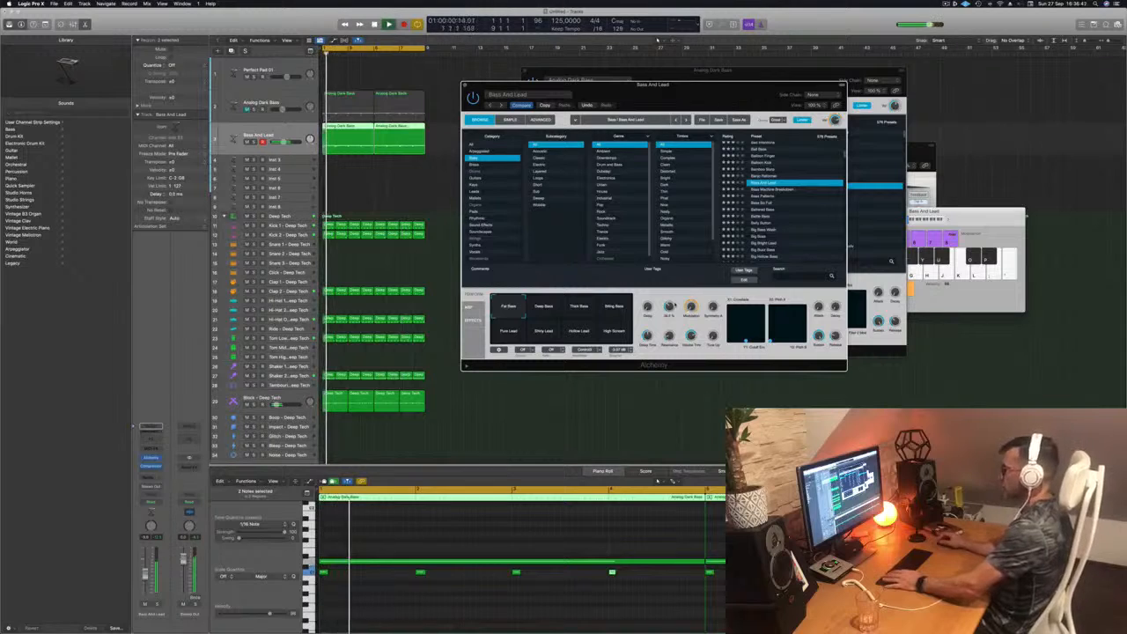
pyautogui.click(541, 306)
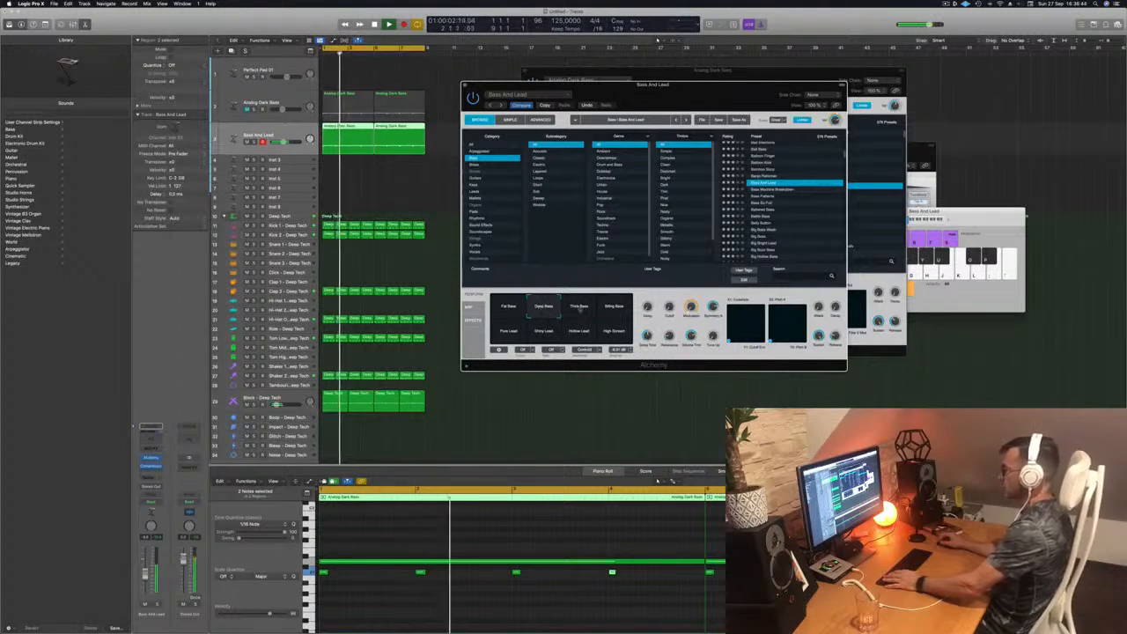
pyautogui.click(579, 306)
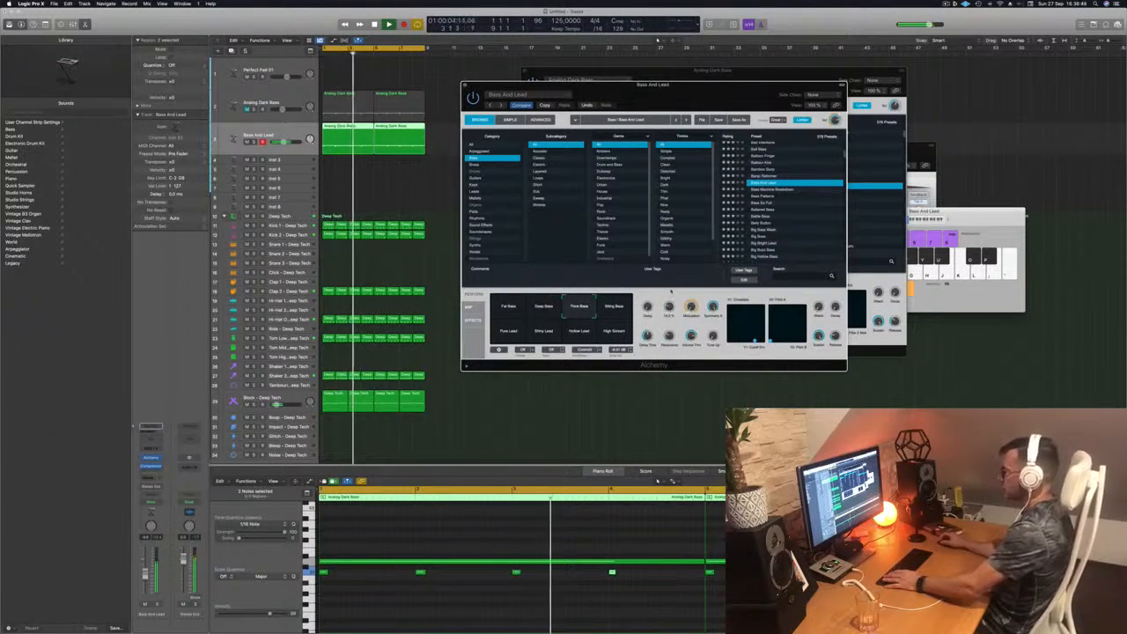
# Audition Bass And Lead's remaining variations, including Pure Lead, Shiny Lead, Hollow Lead and High Scream, and go back to the fourth bass variation.
pyautogui.press('Return')
pyautogui.click(616, 306)
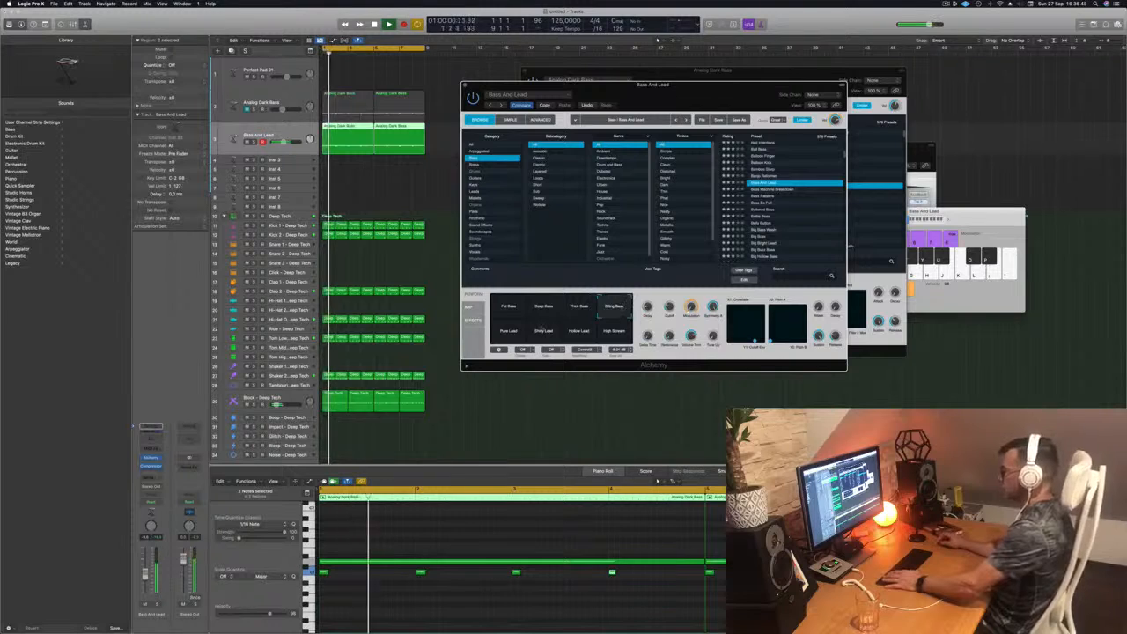
pyautogui.click(509, 332)
pyautogui.click(551, 335)
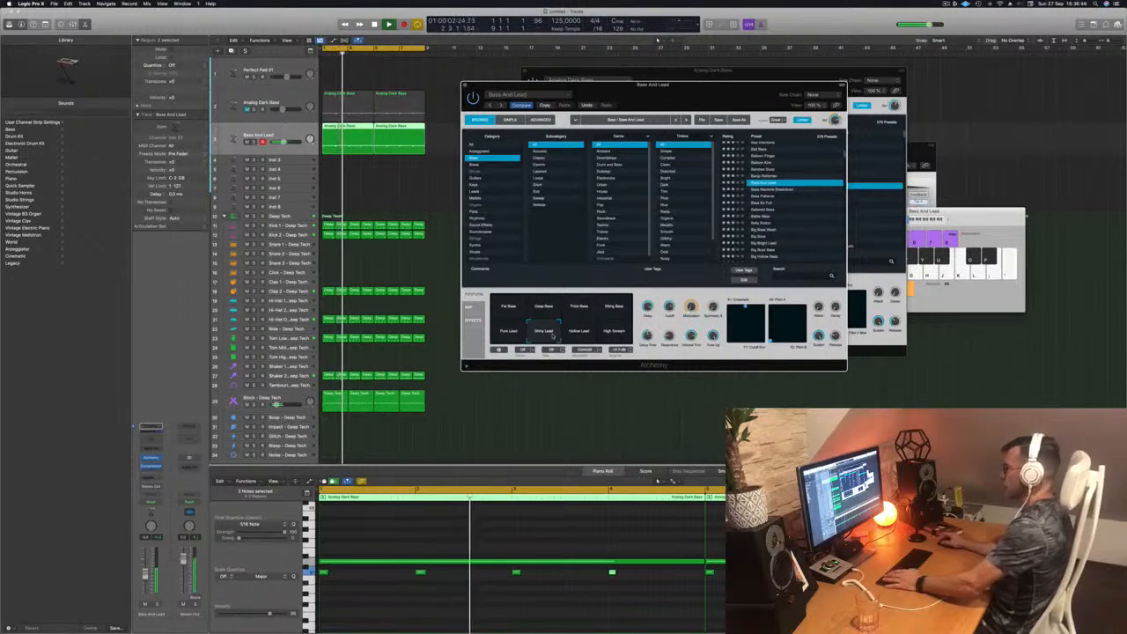
pyautogui.press('Return')
pyautogui.click(579, 333)
pyautogui.click(617, 333)
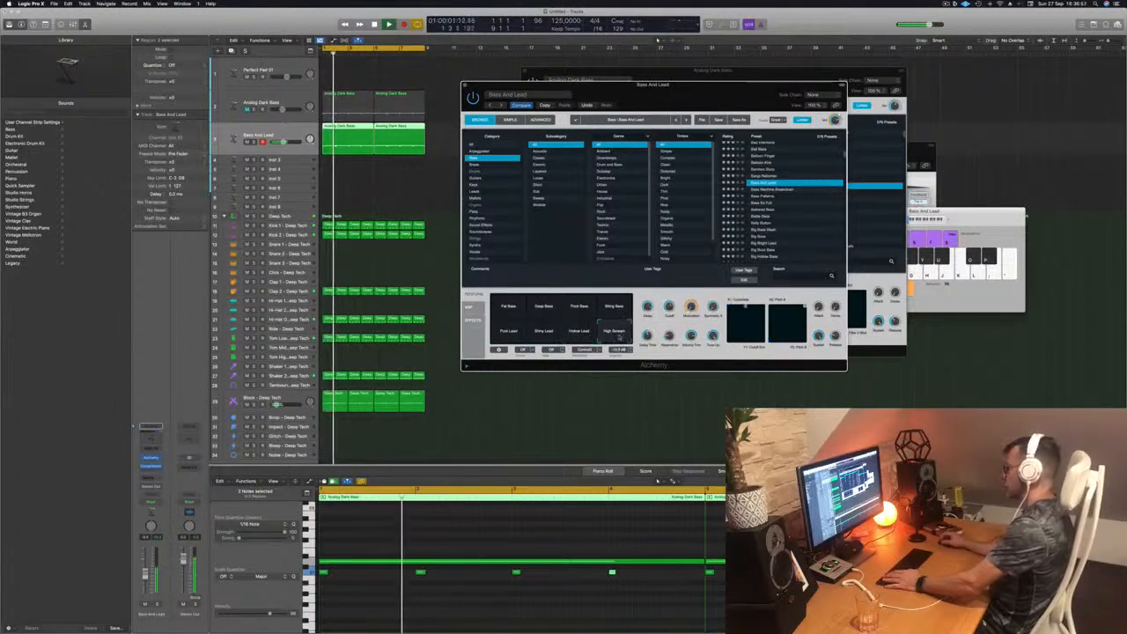
pyautogui.click(616, 312)
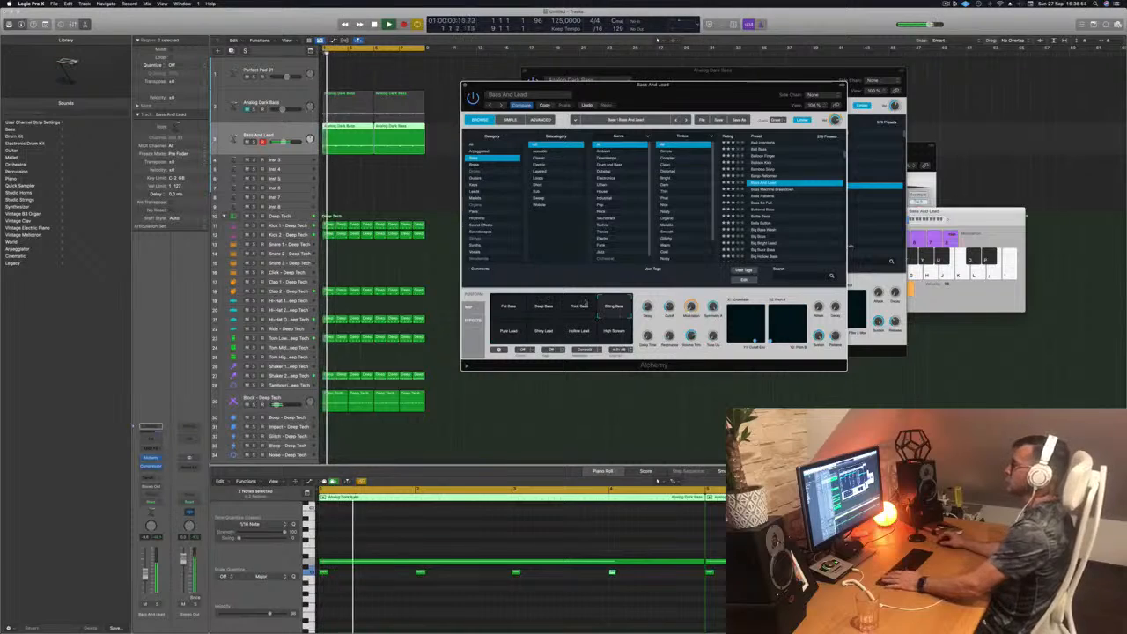
# Audition the bass presets from Bass Machine Breakdown through Bass Patterns, Bass So Full and Belly Button to Big Bass Wash.
pyautogui.click(778, 190)
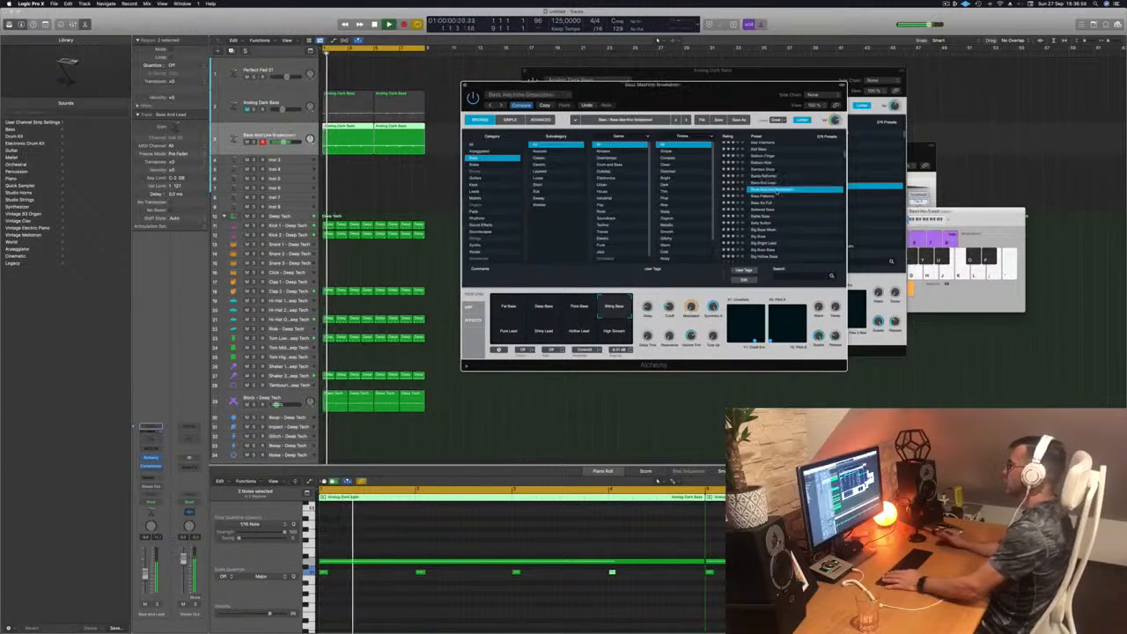
pyautogui.click(767, 197)
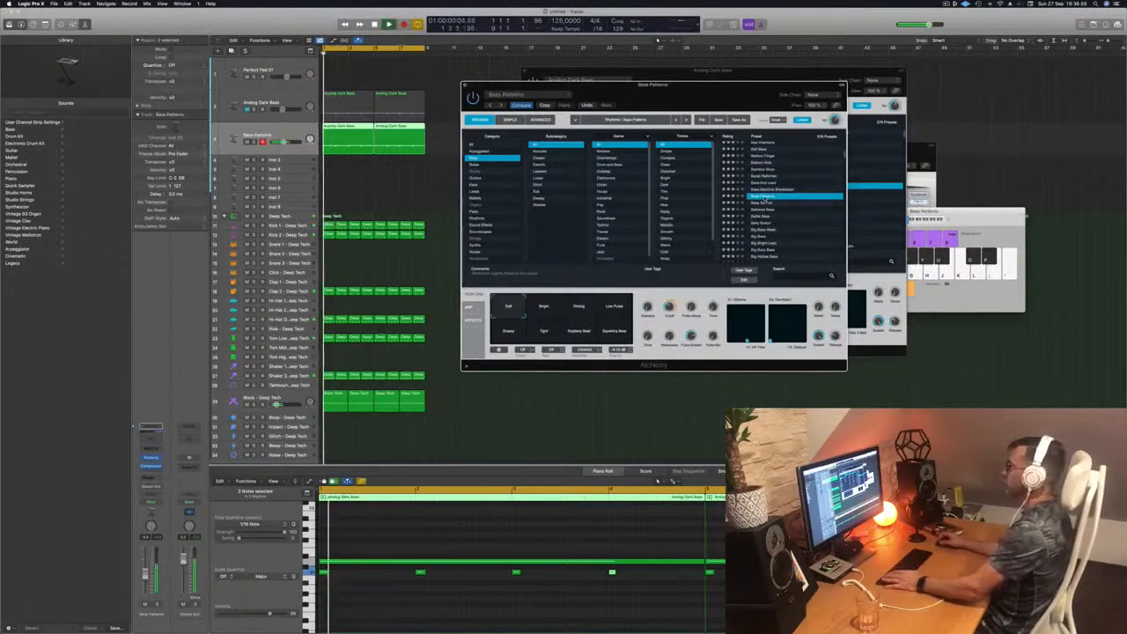
pyautogui.click(760, 202)
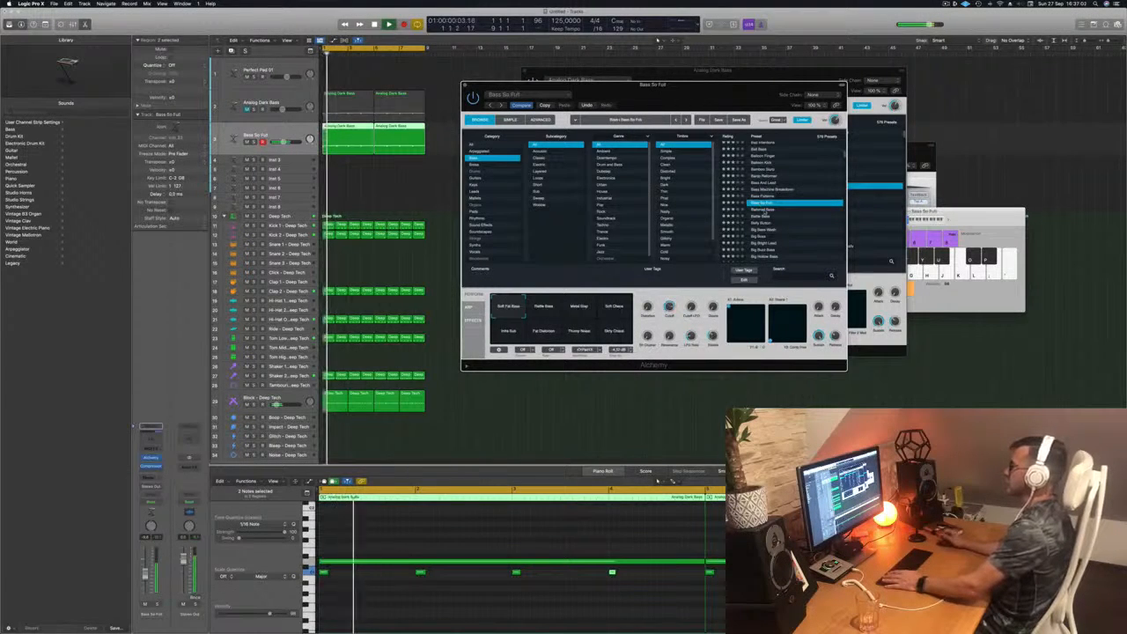
pyautogui.click(763, 210)
pyautogui.click(759, 224)
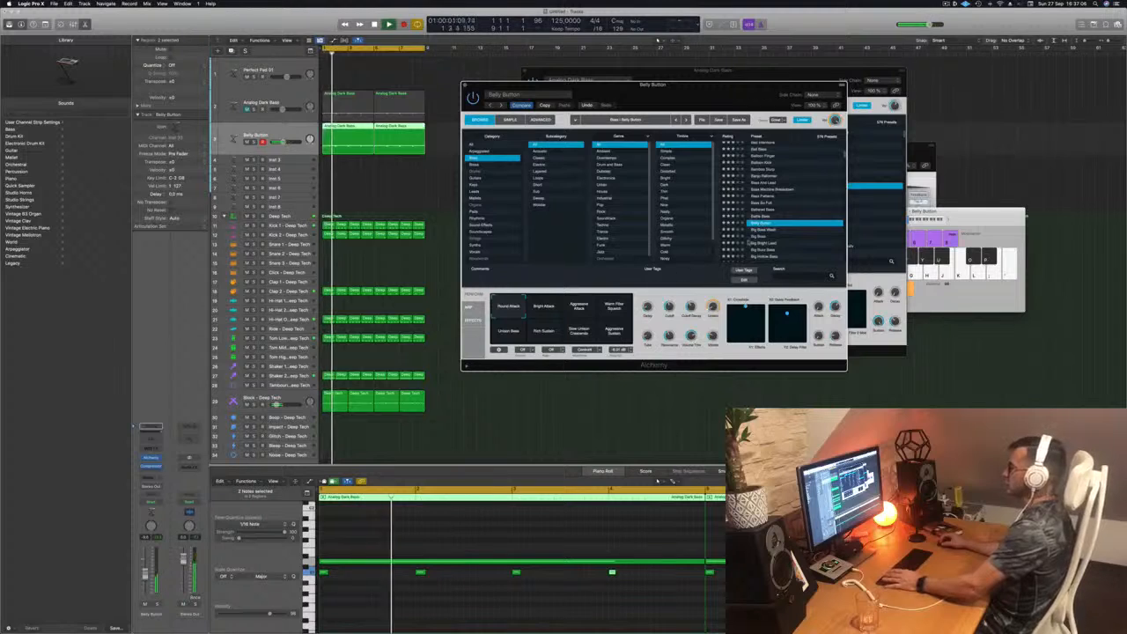
pyautogui.click(761, 229)
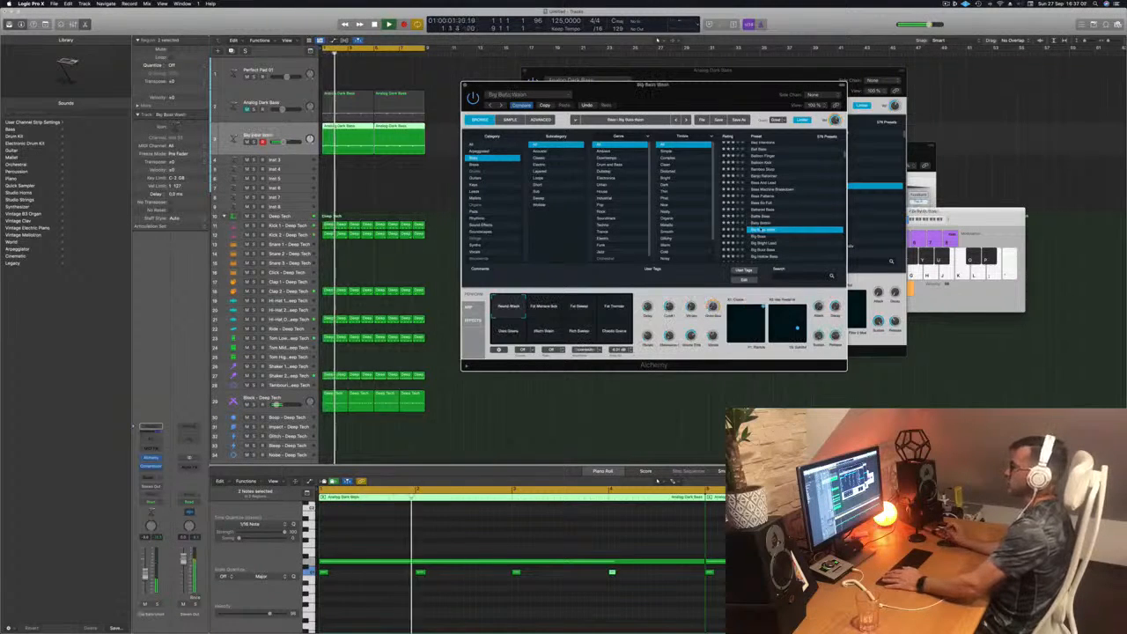
# Audition the Big Bass preset, load Big Buzz Bass on the duplicated bass track and close its Alchemy window.
pyautogui.scroll(-2, 780, 212)
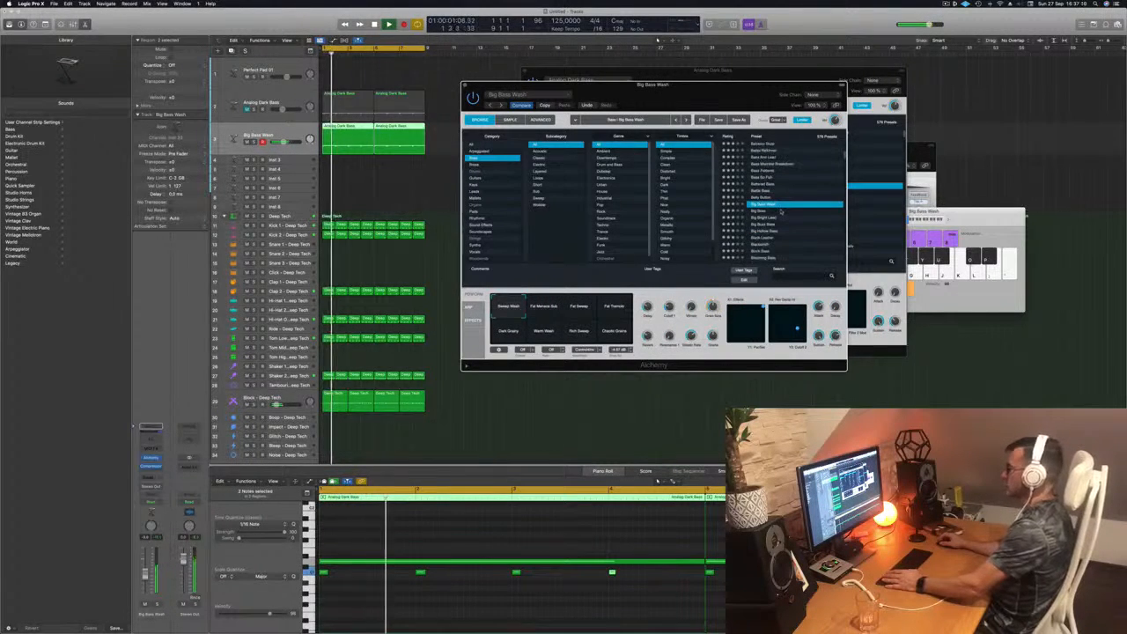
pyautogui.click(759, 213)
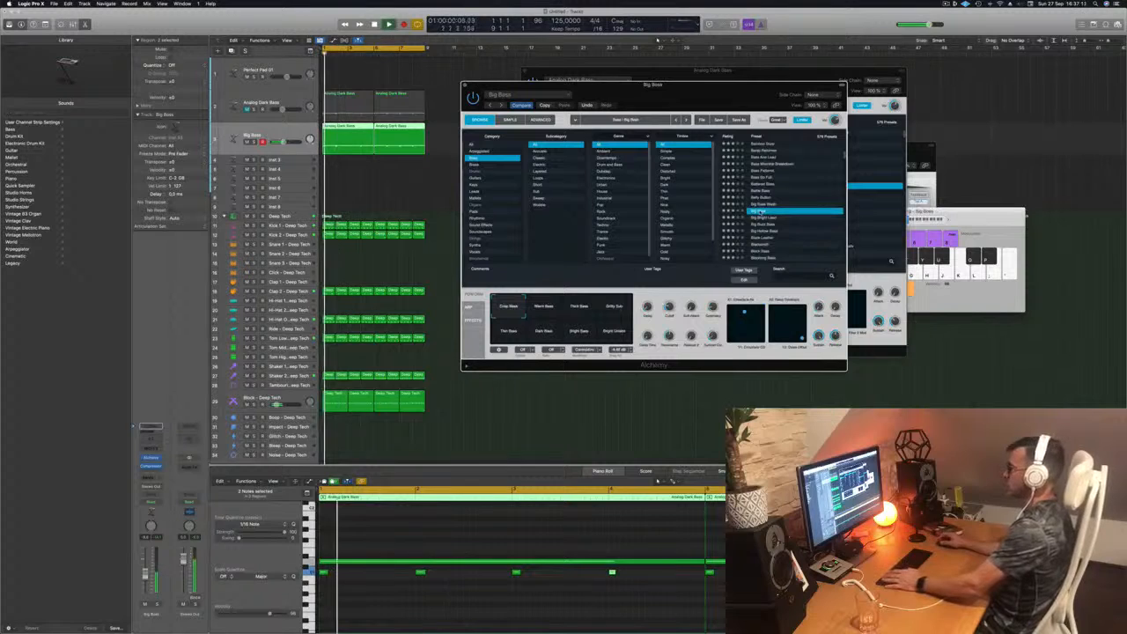
pyautogui.click(761, 225)
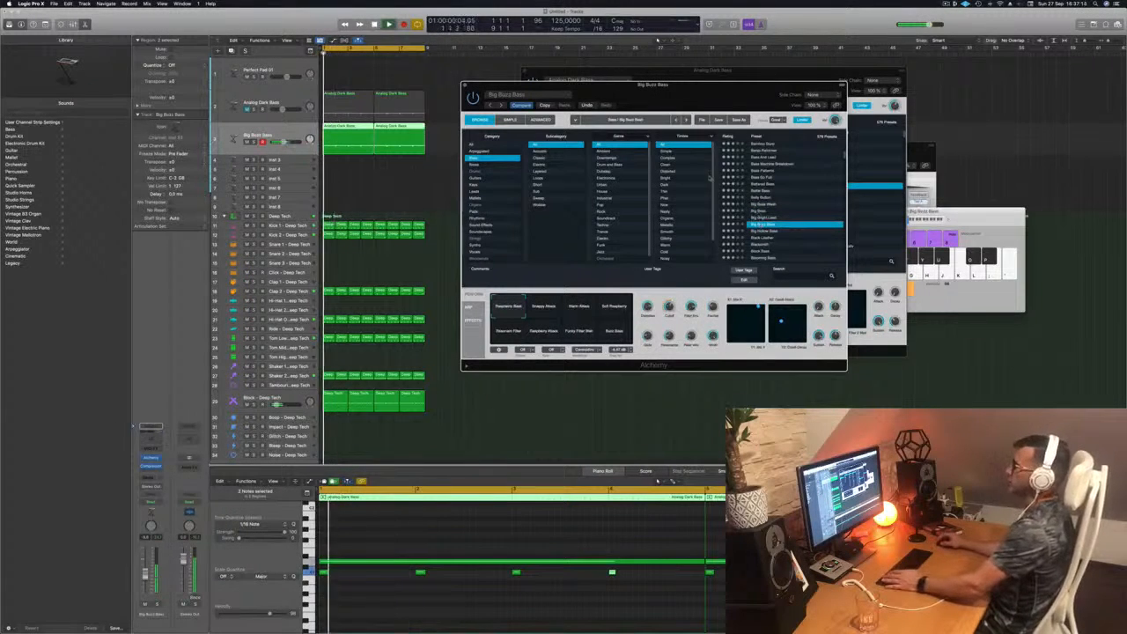
pyautogui.click(465, 86)
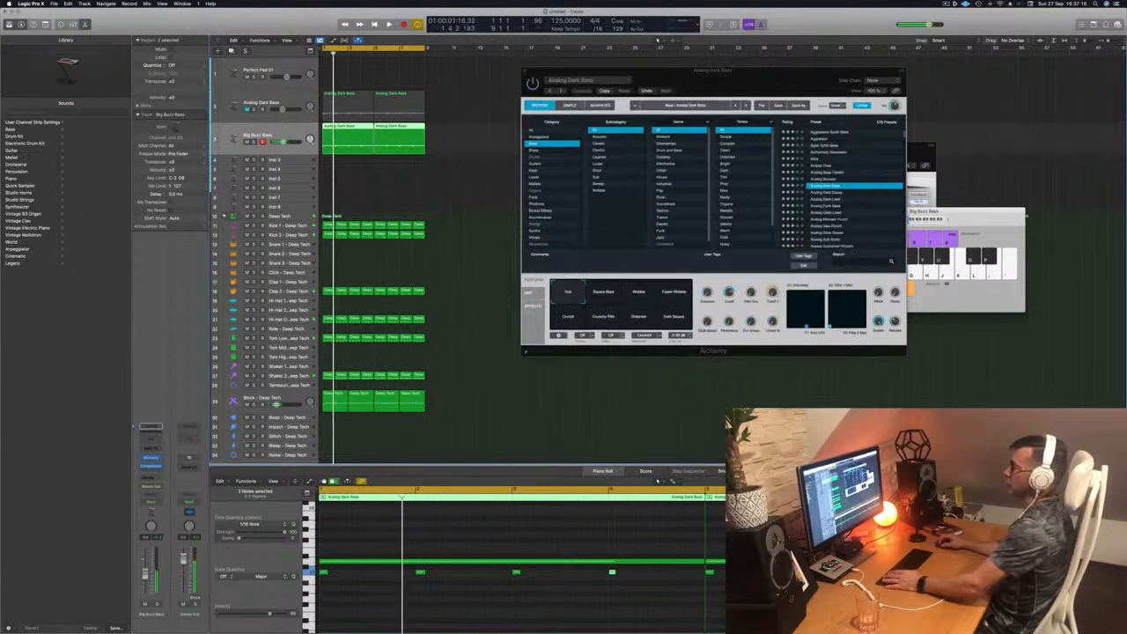
# Mute the Big Buzz Bass track, unmute and select Analog Dark Bass, and move its Alchemy window aside.
pyautogui.click(248, 142)
pyautogui.click(246, 110)
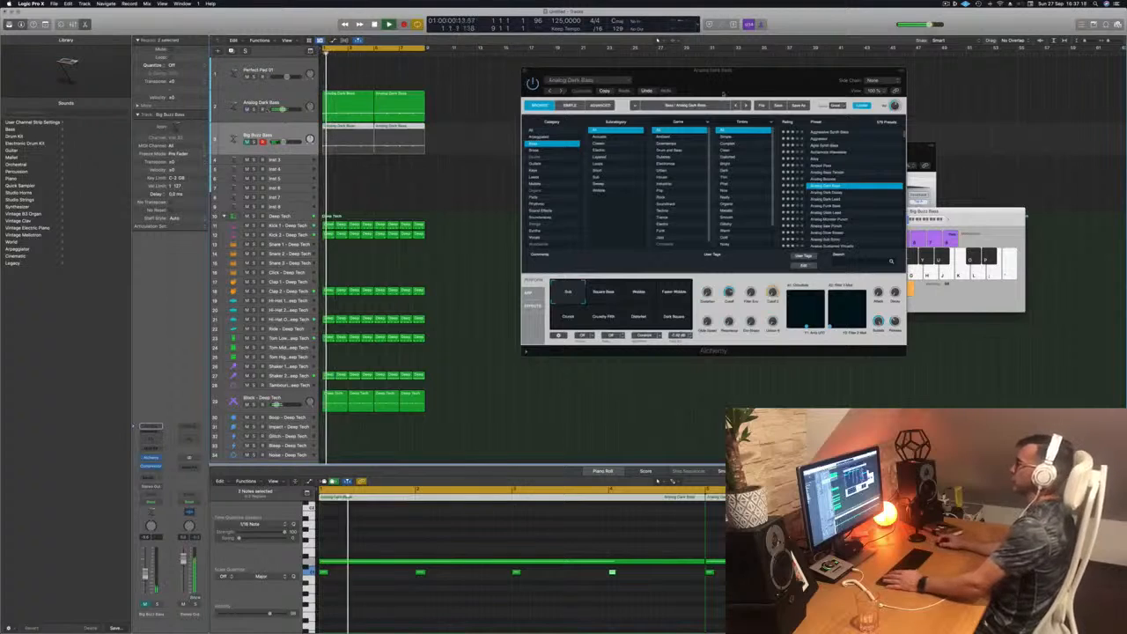
pyautogui.moveTo(723, 94); pyautogui.dragTo(864, 77)
pyautogui.click(299, 98)
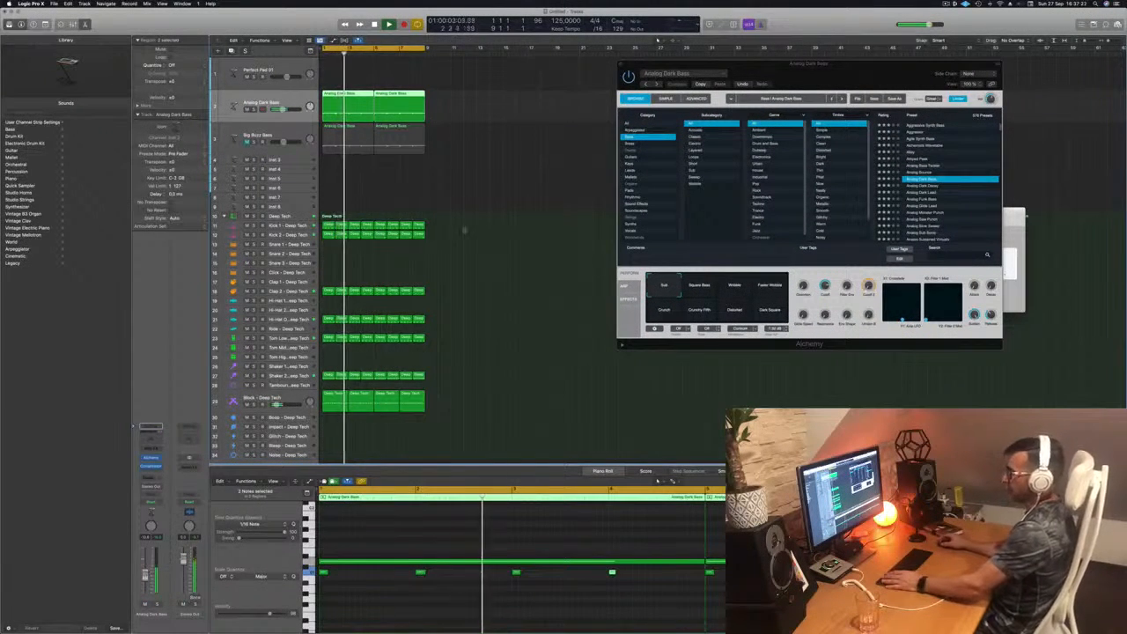
# Select the Perfect Pad 01 track and rearrange the floating windows to uncover the Musical Typing keyboard.
pyautogui.click(290, 64)
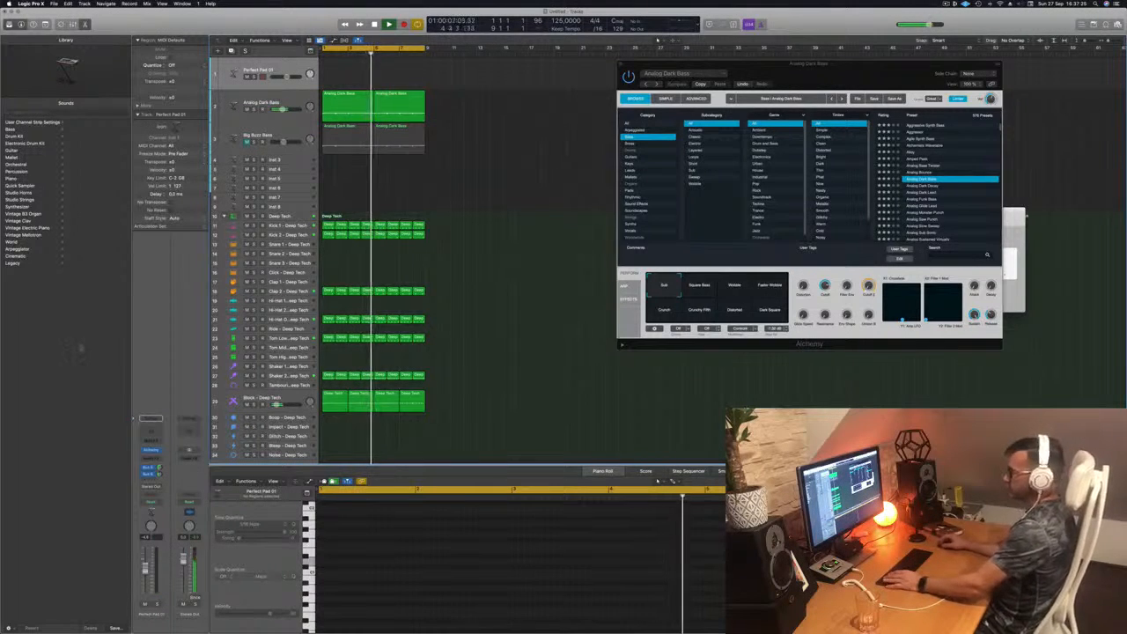
pyautogui.moveTo(851, 72); pyautogui.dragTo(750, 277)
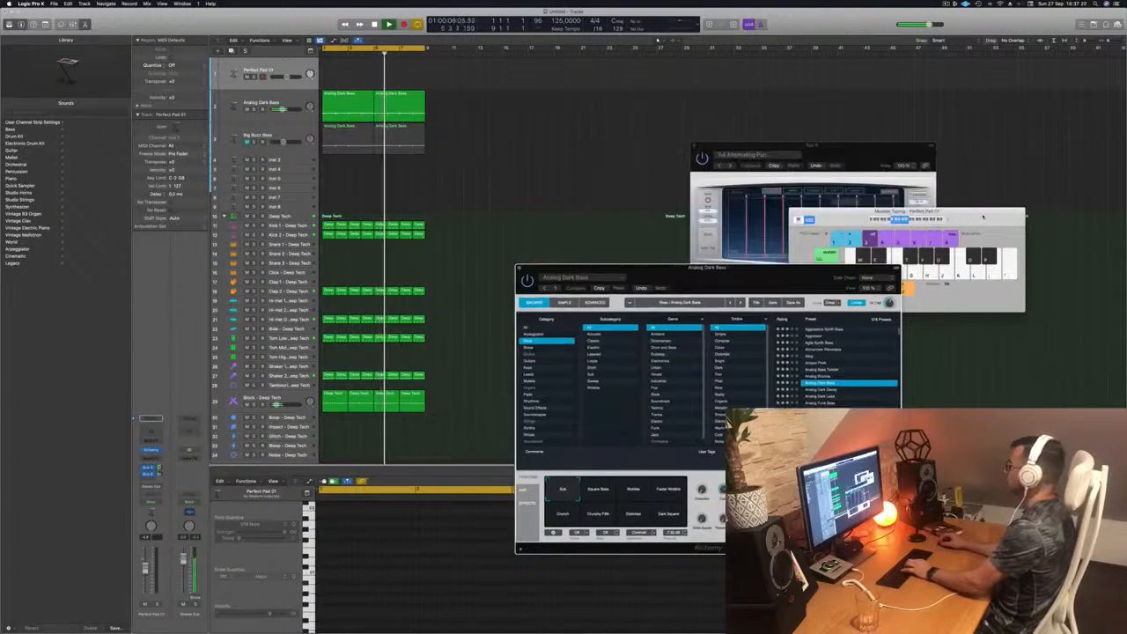
pyautogui.moveTo(949, 220); pyautogui.dragTo(877, 140)
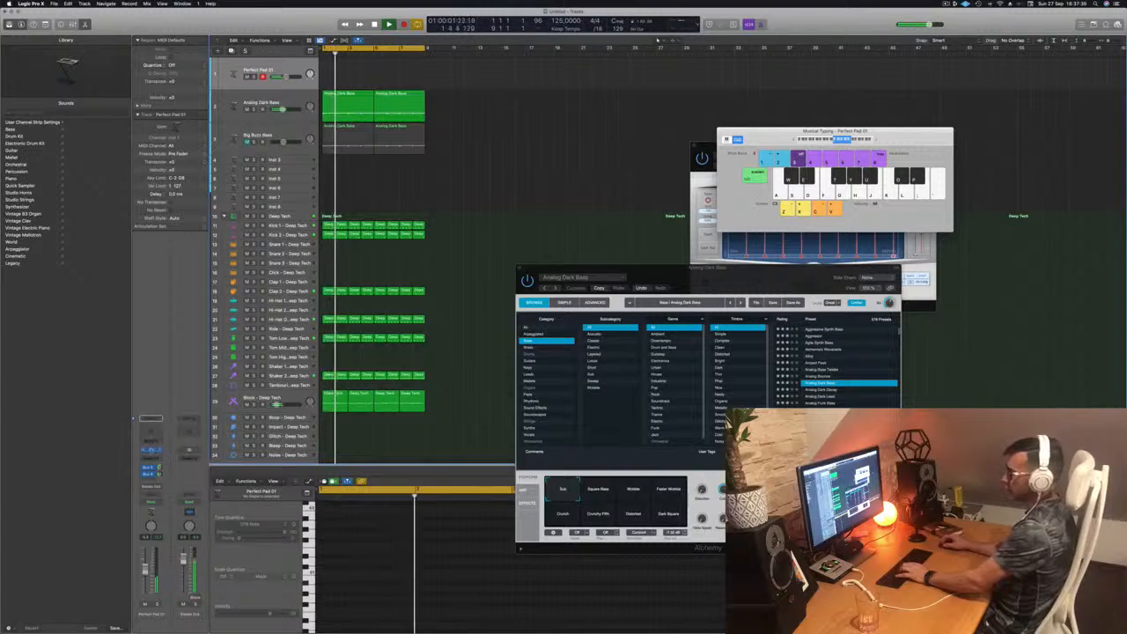
# Open Perfect Pad 01's Alchemy instrument, restart playback from the beginning and place the Musical Typing keyboard in front.
pyautogui.click(151, 449)
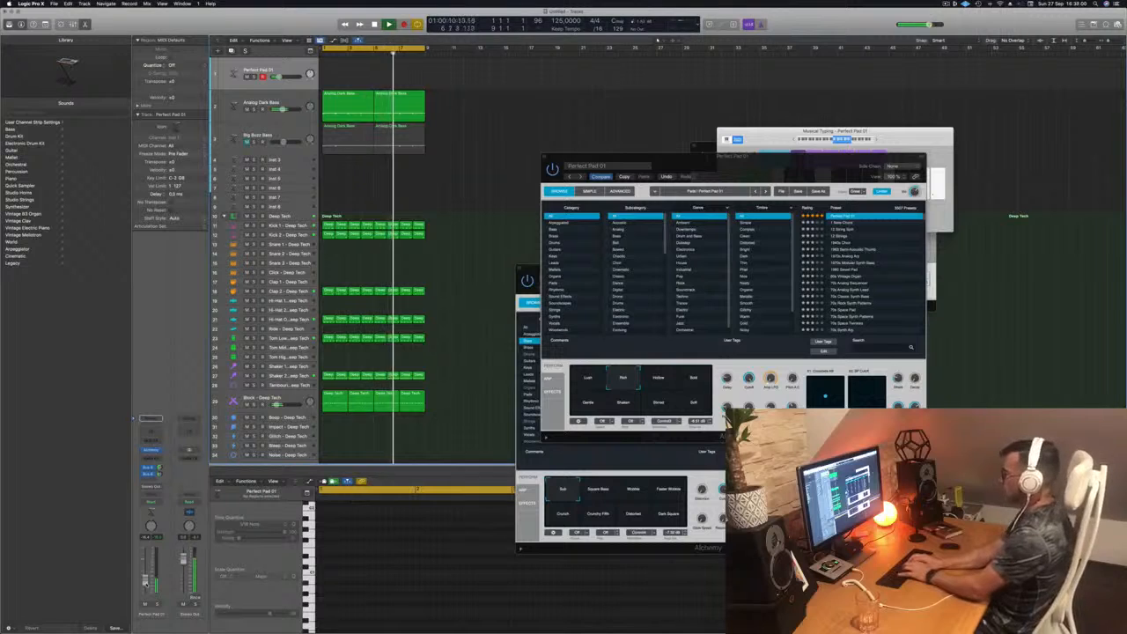
pyautogui.press('Return')
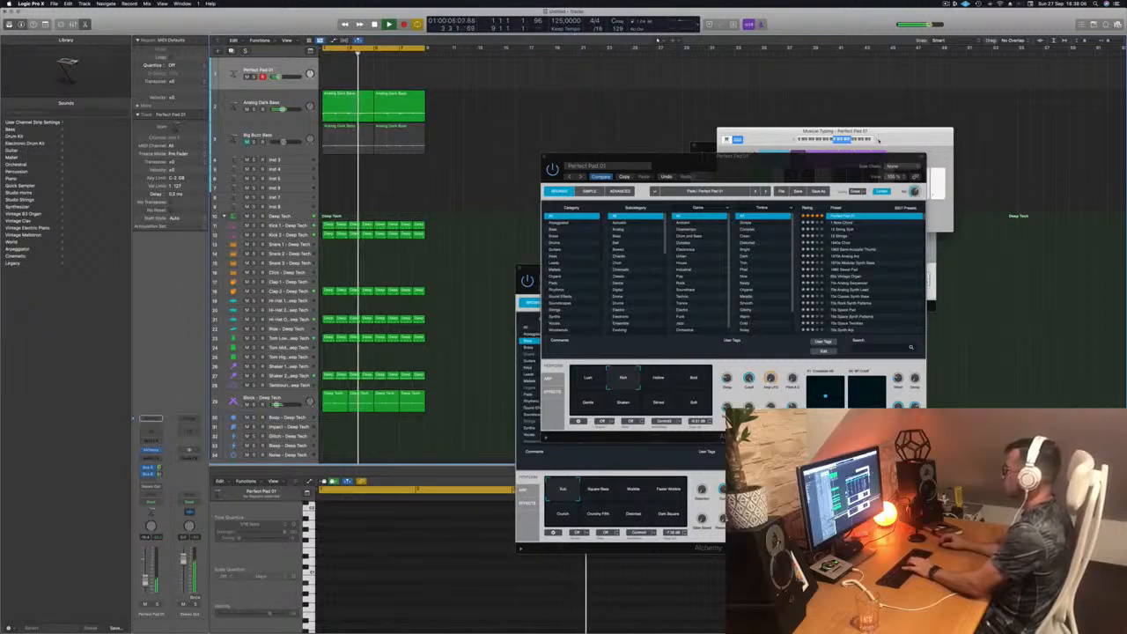
pyautogui.click(797, 140)
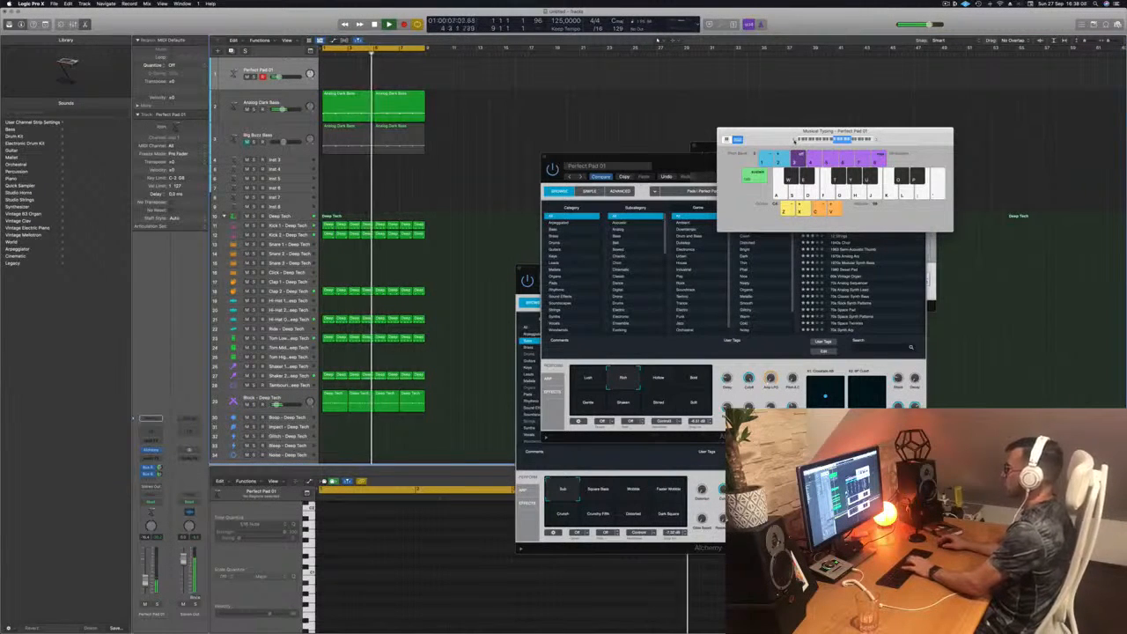
pyautogui.moveTo(773, 135); pyautogui.dragTo(785, 123)
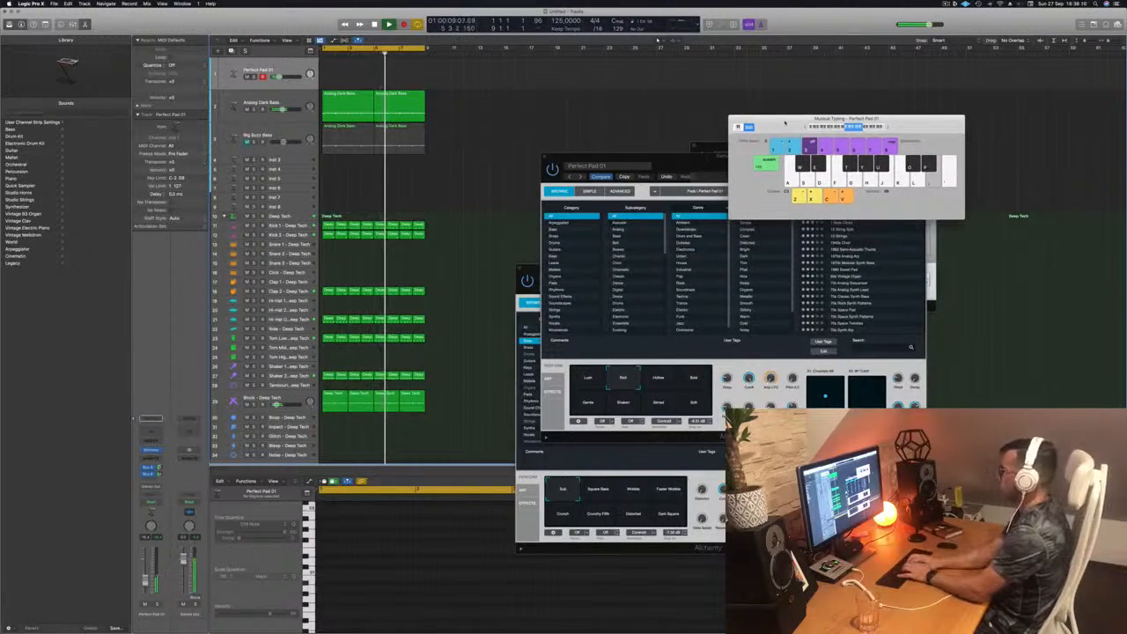
# Rehearse a Perfect Pad 01 melody on the Musical Typing keyboard over the looping drums and bass, mainly repeating the A note.
pyautogui.press('j')
pyautogui.press('space')
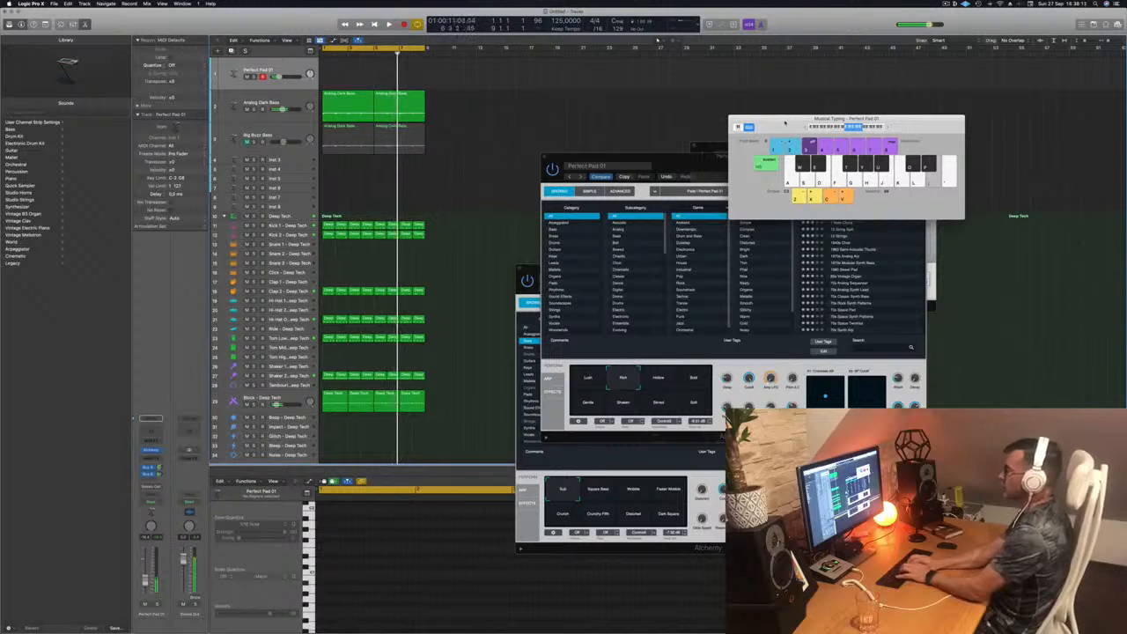
pyautogui.press('space')
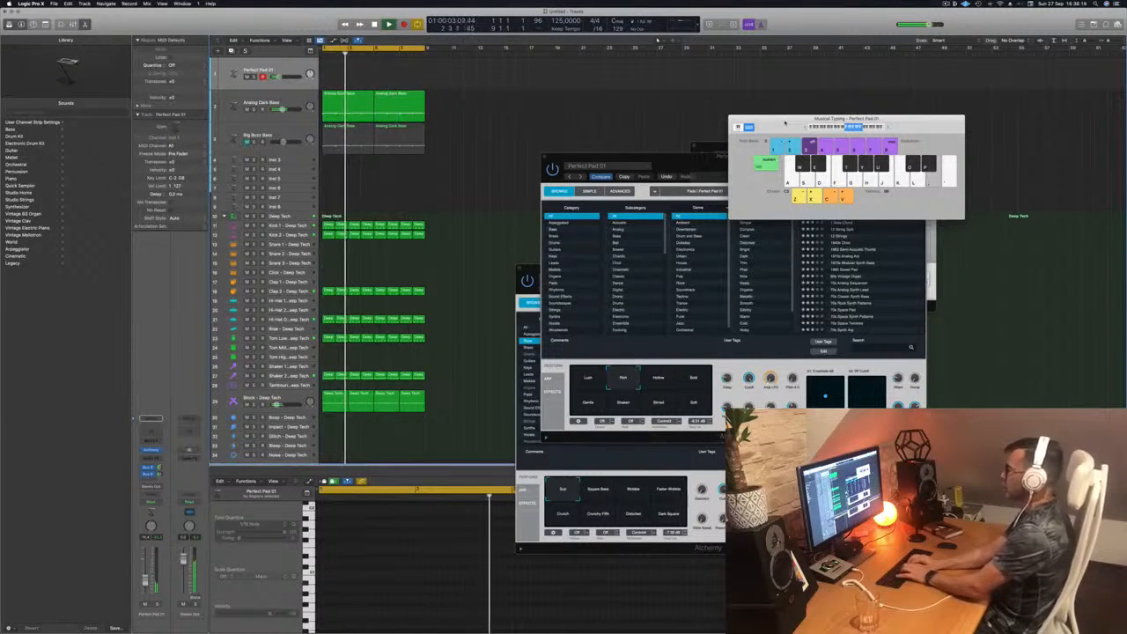
pyautogui.press('h')
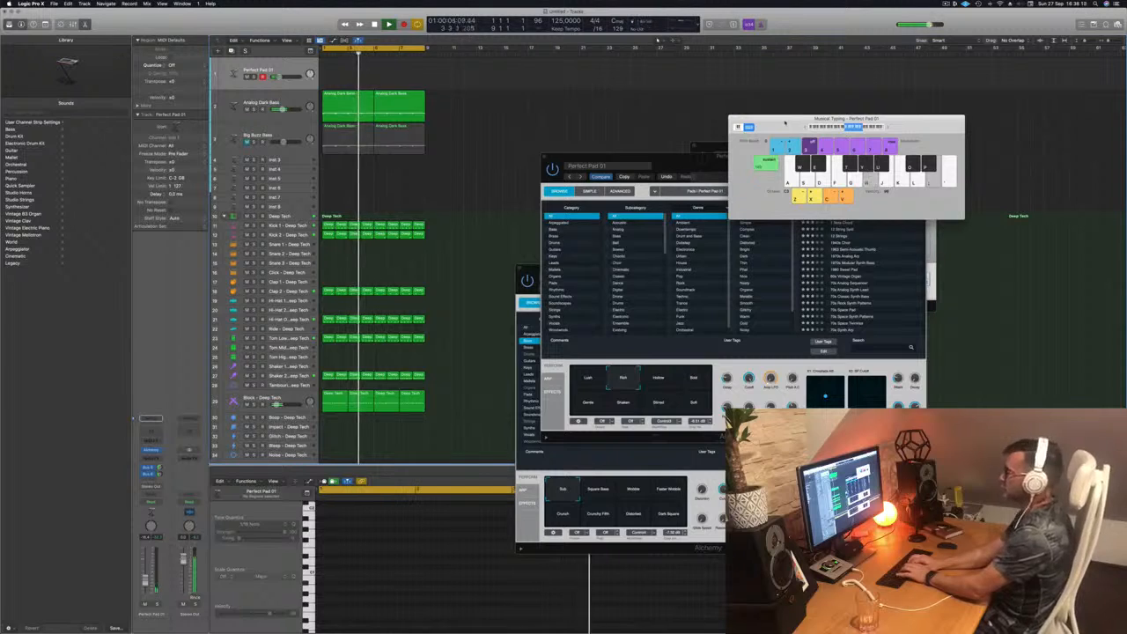
pyautogui.press('h')
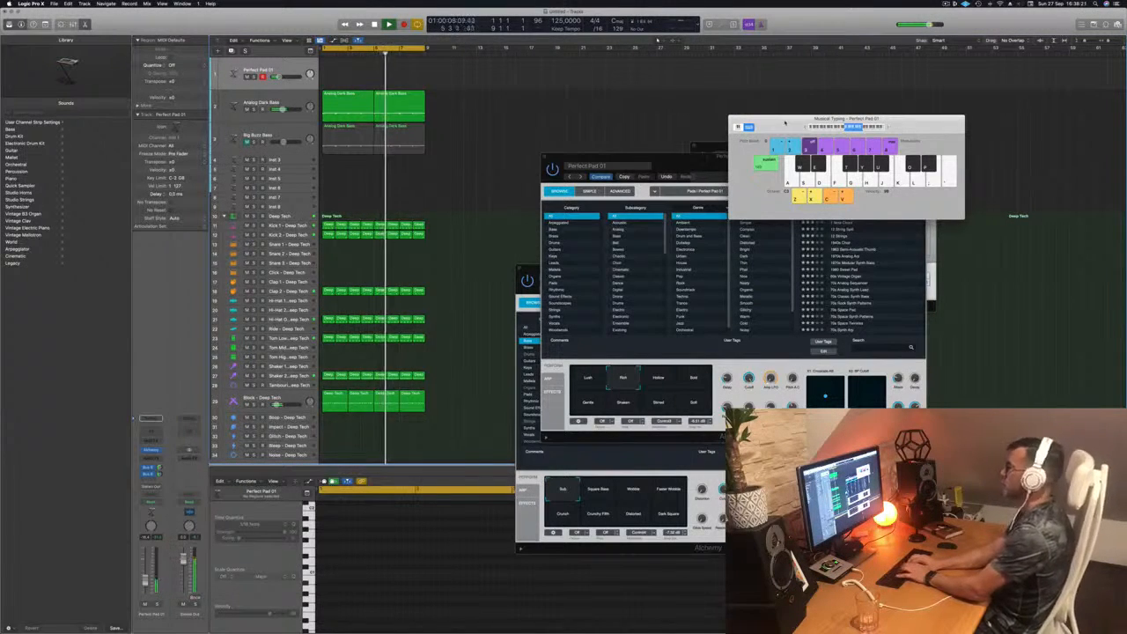
pyautogui.press('f')
pyautogui.press('h')
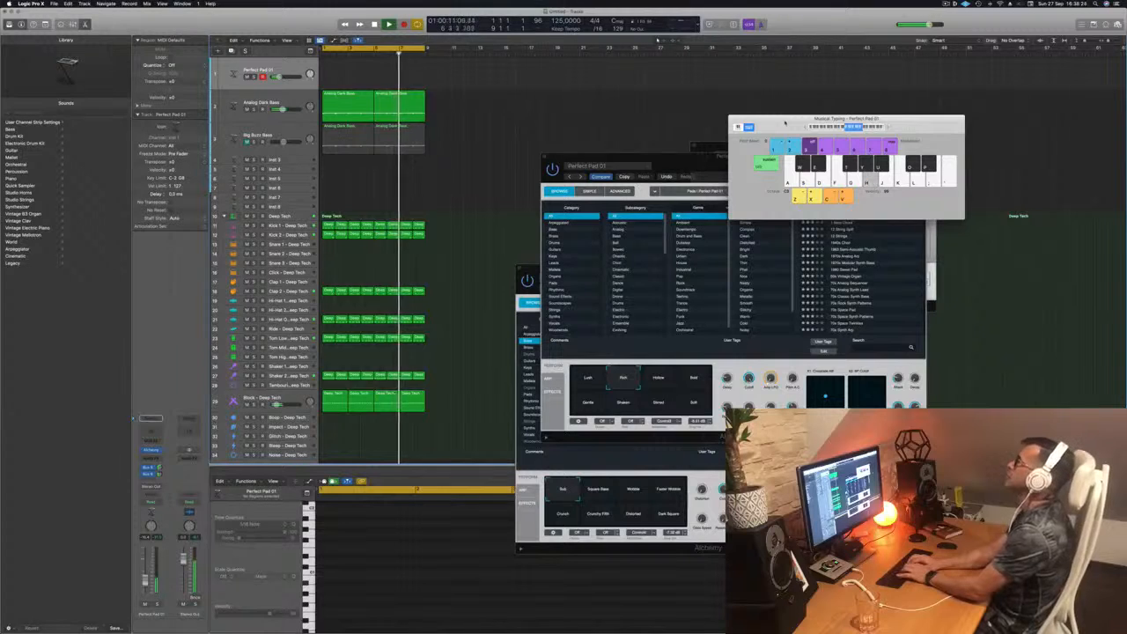
pyautogui.press('h')
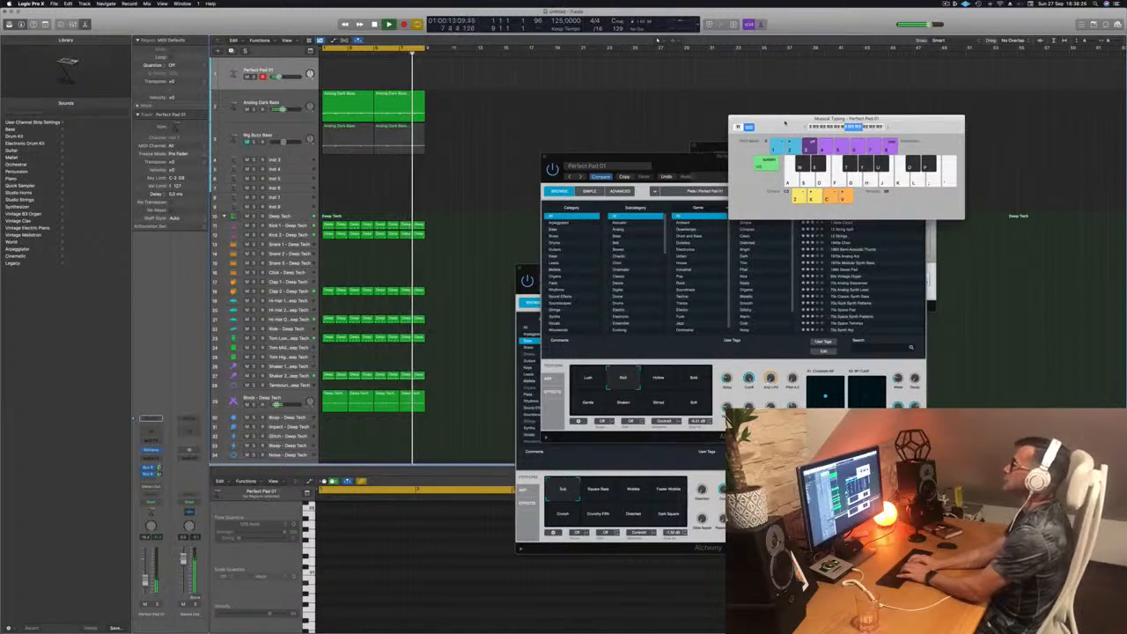
pyautogui.press('h')
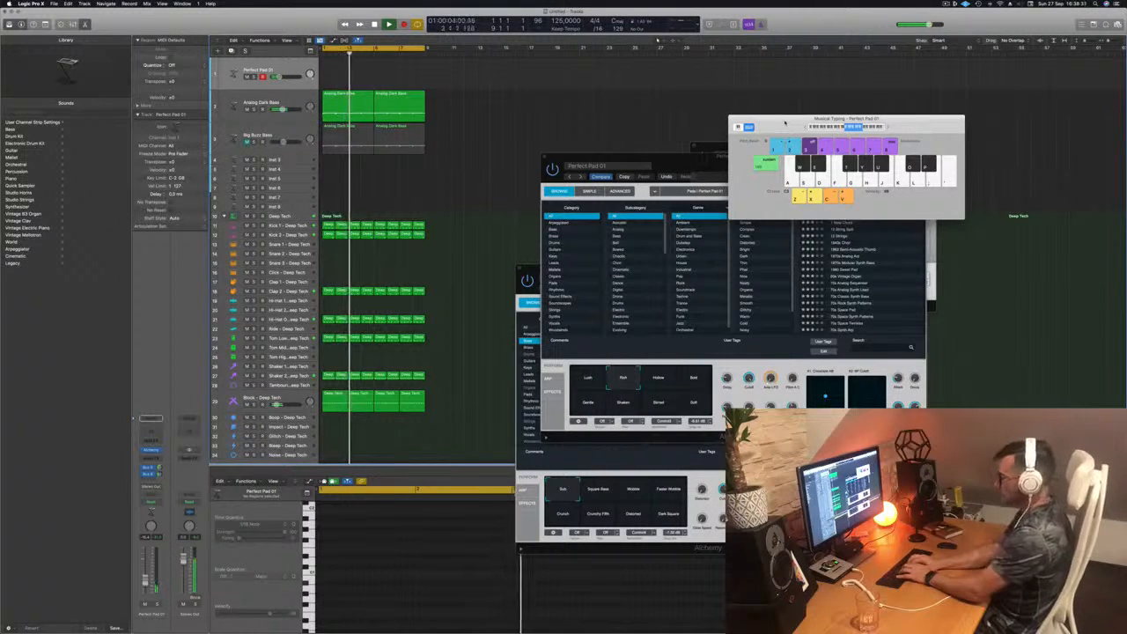
# Record a trial Perfect Pad 01 melody on the Musical Typing keyboard, centred on A and G, and delete the recorded regions.
pyautogui.press('r')
pyautogui.press('h')
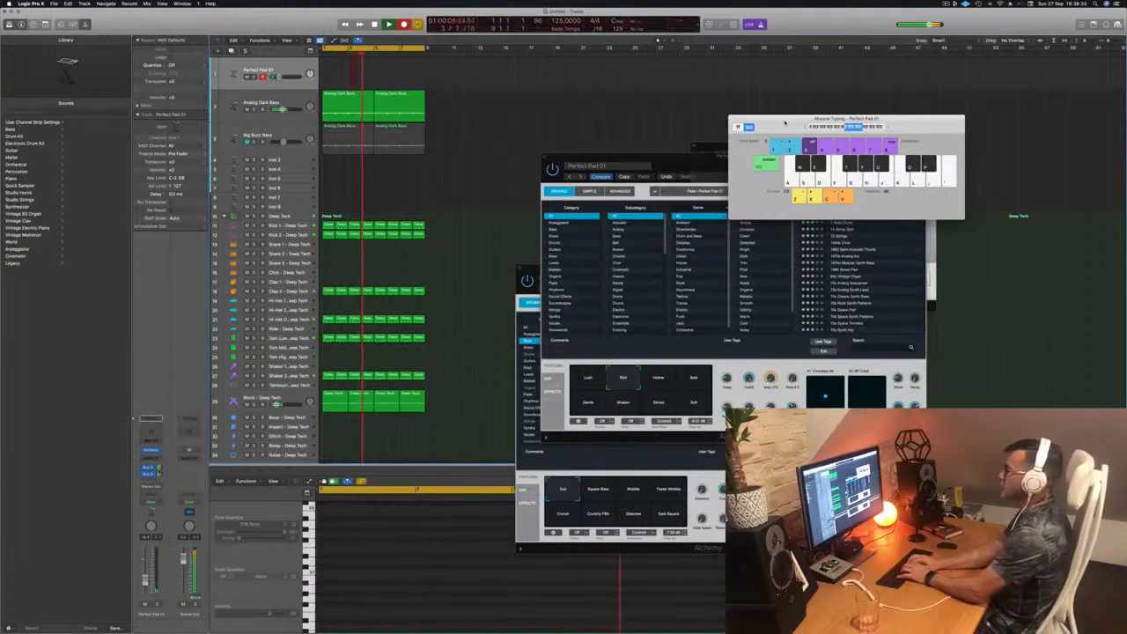
pyautogui.press('h')
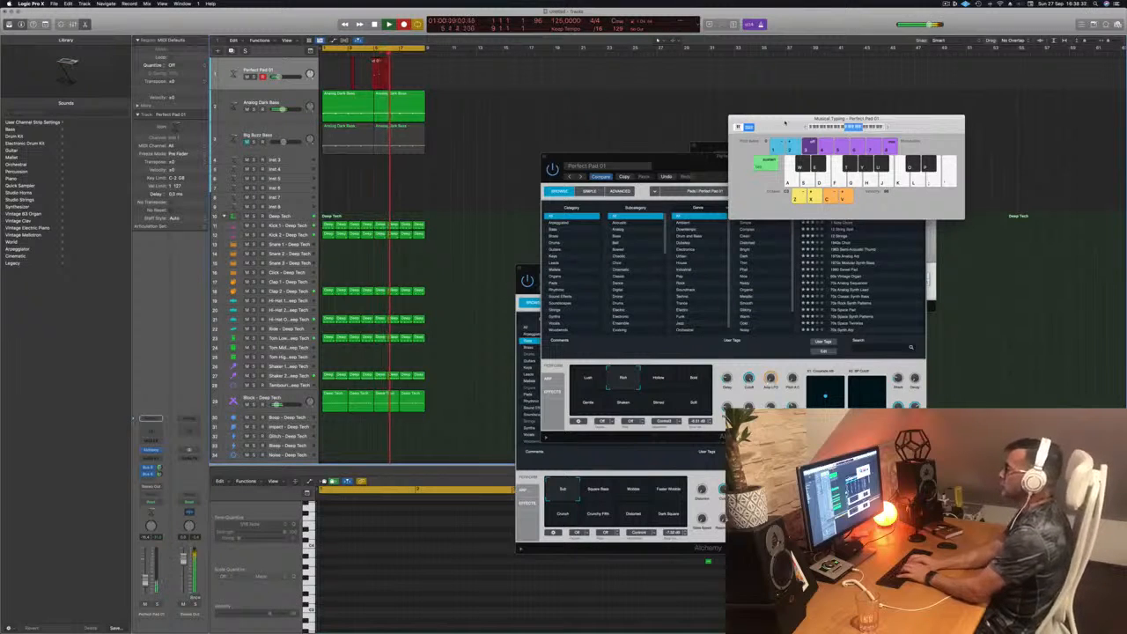
pyautogui.press('k')
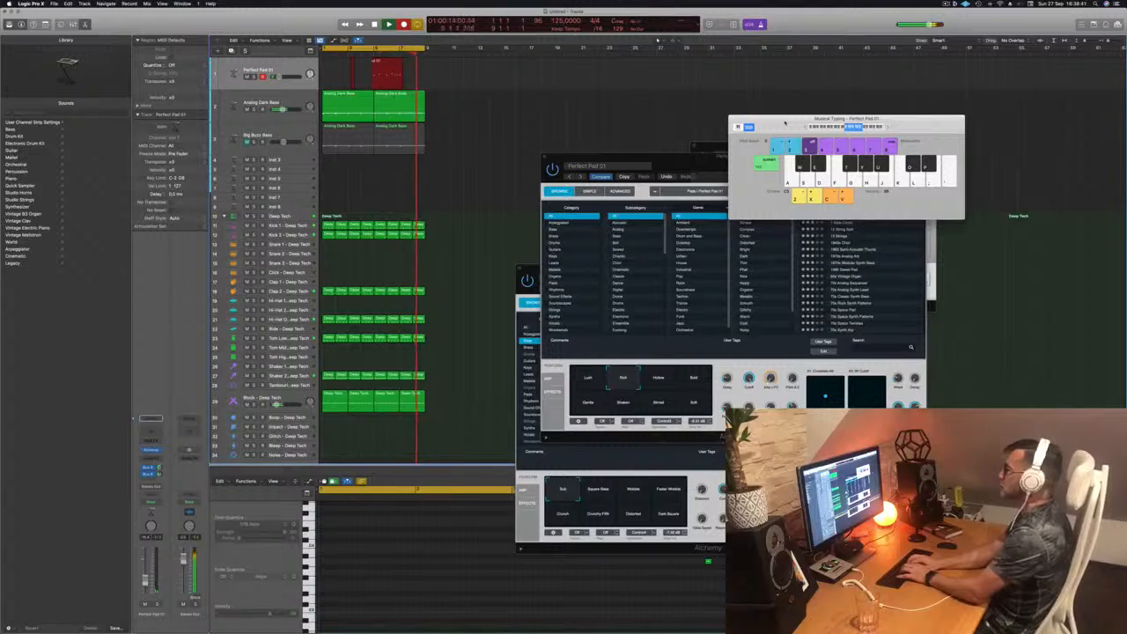
pyautogui.press('h')
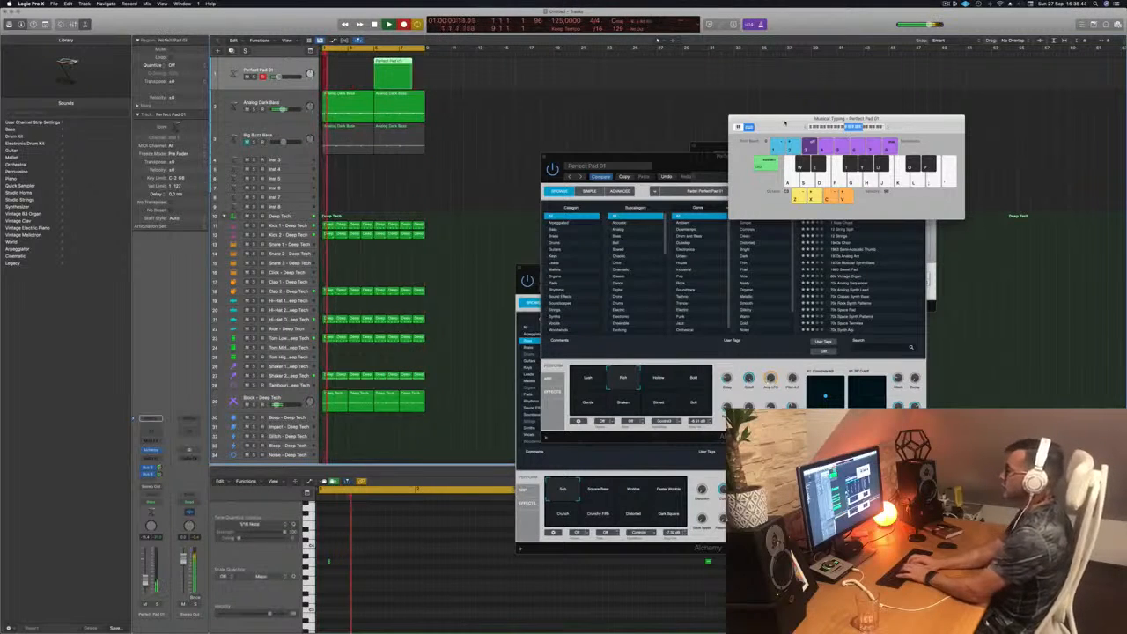
pyautogui.press('j')
pyautogui.press('h')
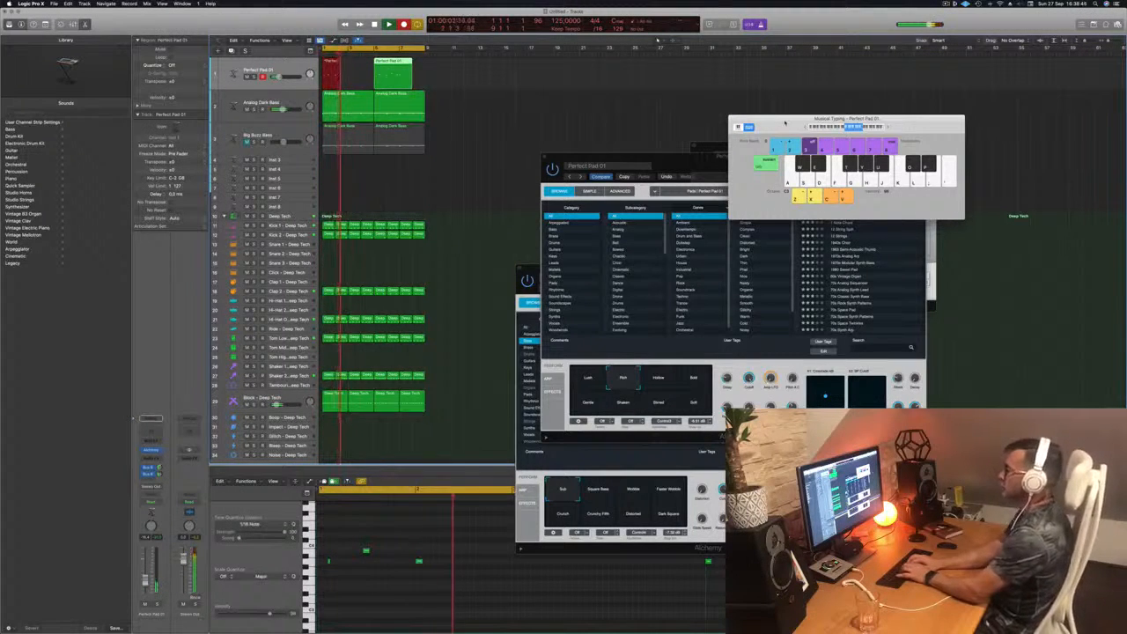
pyautogui.press('g')
pyautogui.press('g')
pyautogui.press('s')
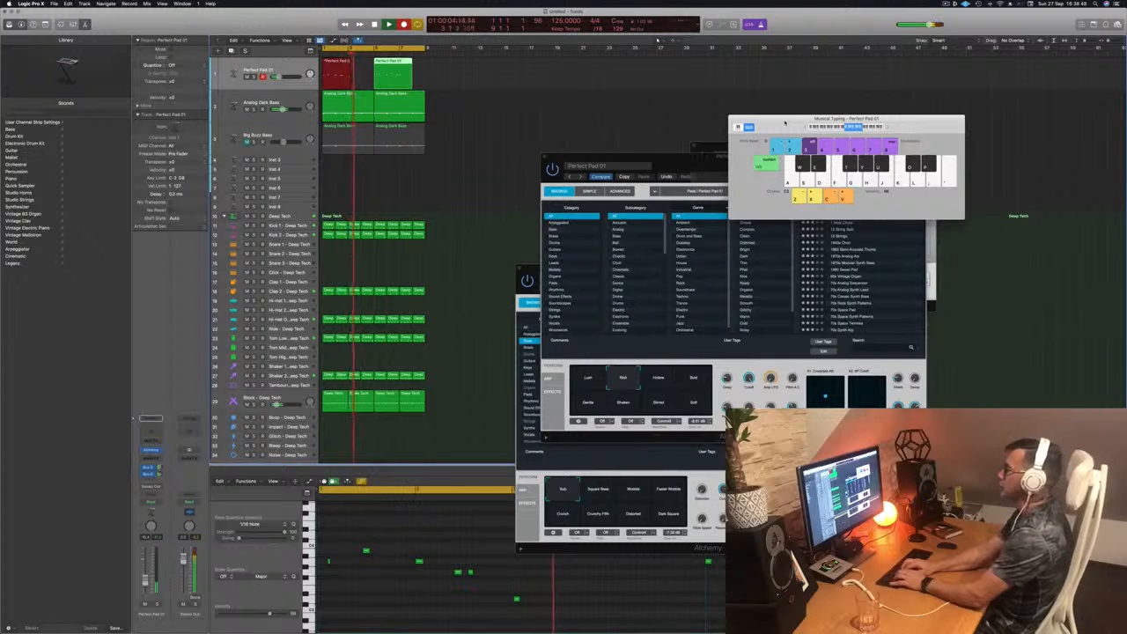
pyautogui.press('g')
pyautogui.press('d')
pyautogui.press('space')
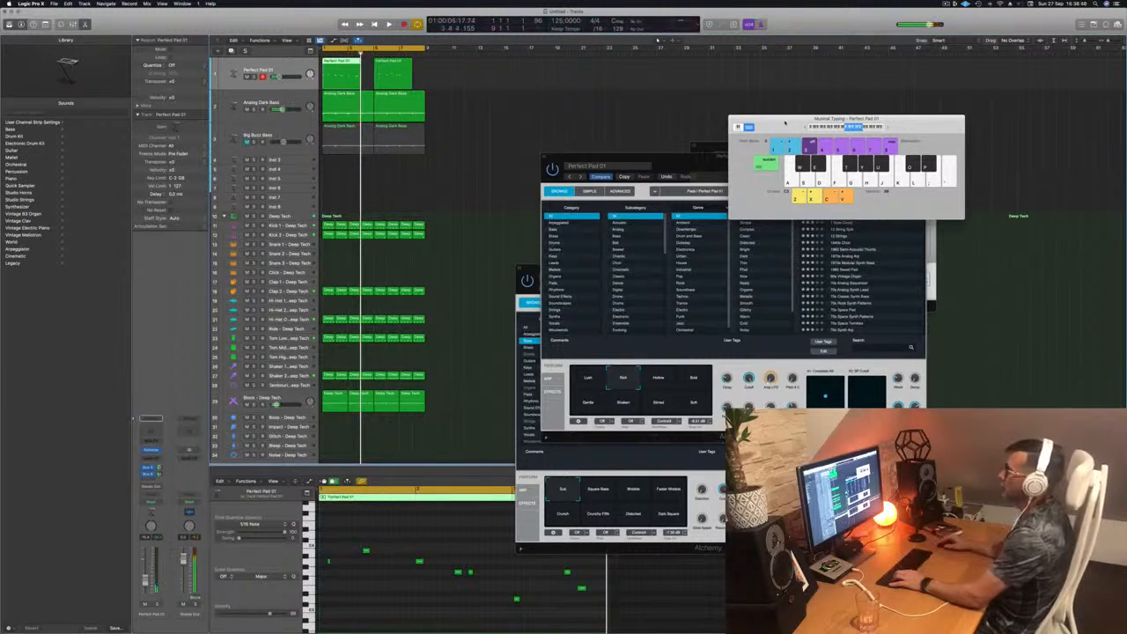
pyautogui.moveTo(433, 76); pyautogui.dragTo(360, 80)
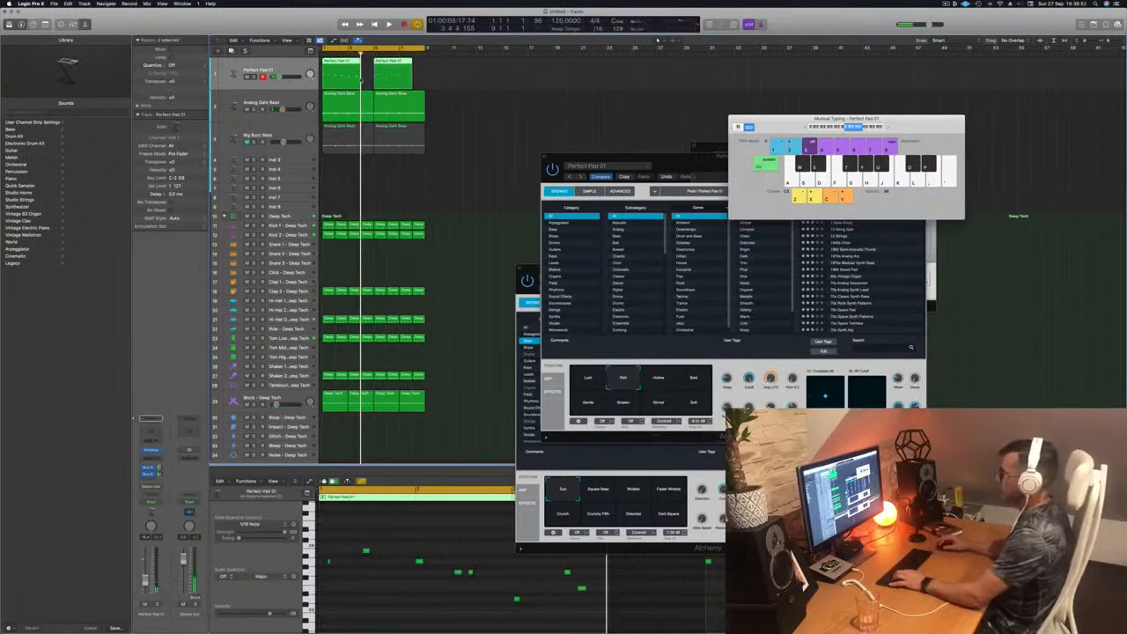
pyautogui.press('Delete')
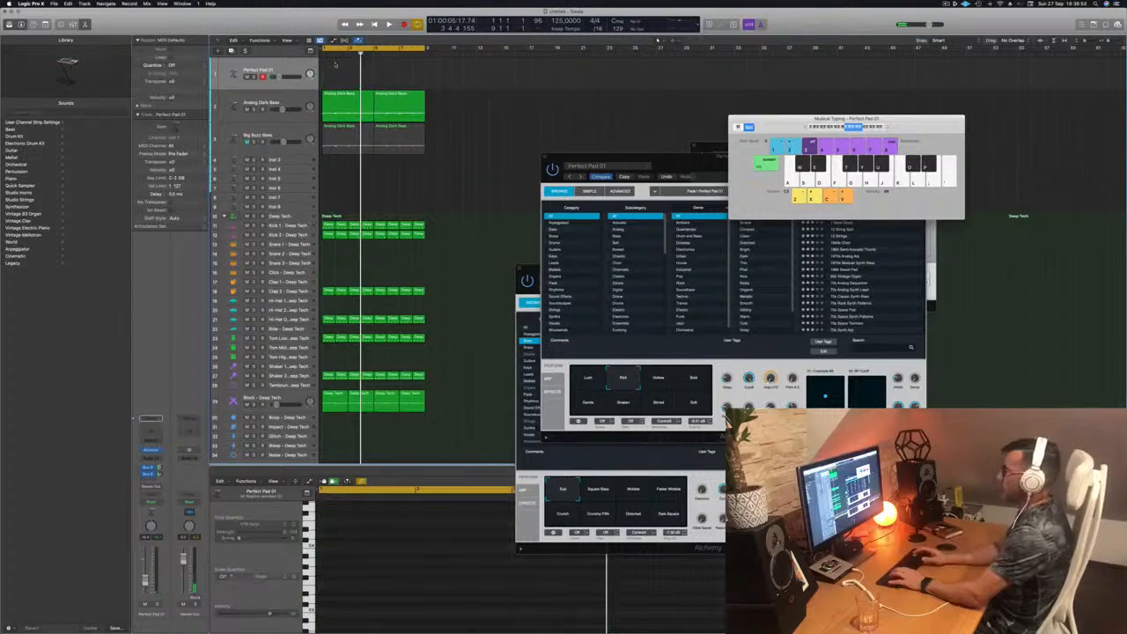
# Record another Perfect Pad 01 take over the loop, mostly repeating D with brief E and F notes.
pyautogui.press('r')
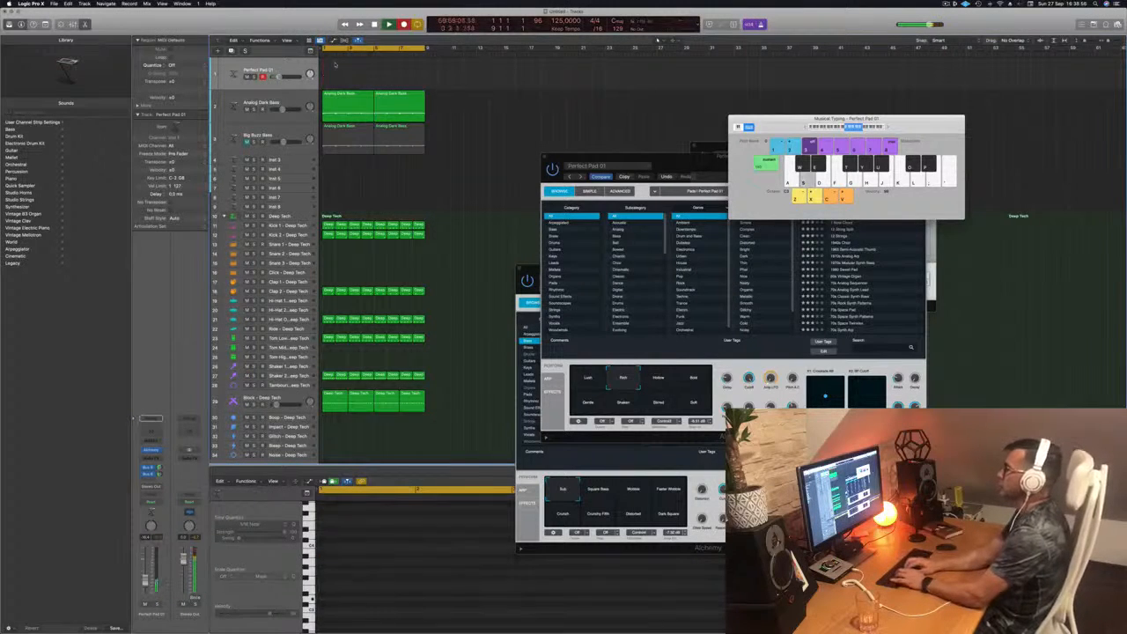
pyautogui.press('s')
pyautogui.press('s')
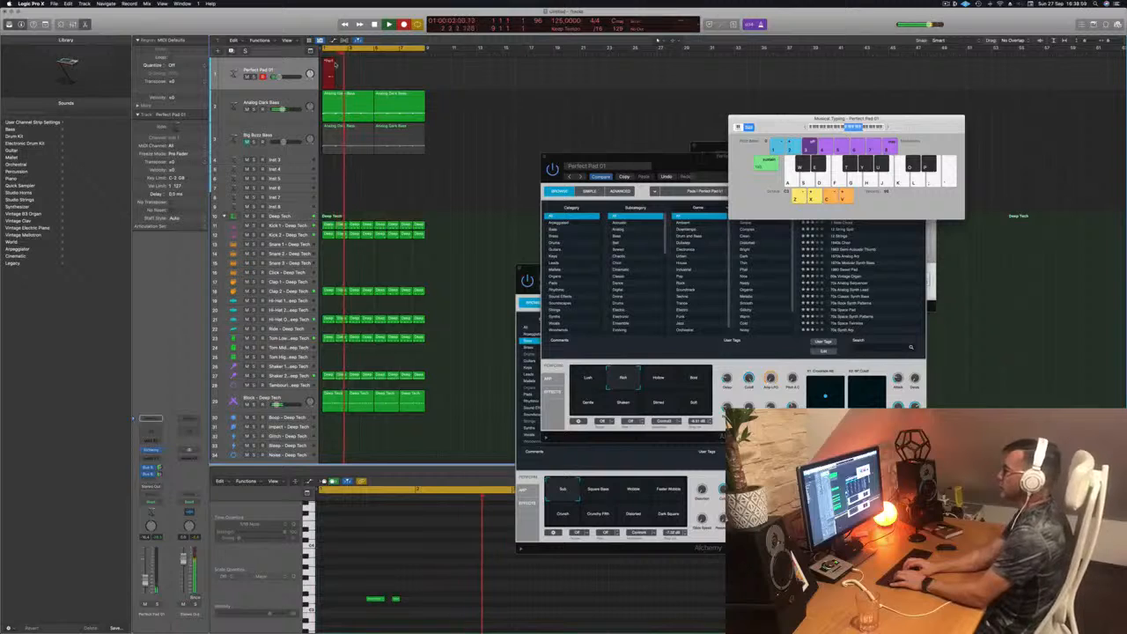
pyautogui.press('s')
pyautogui.press('s')
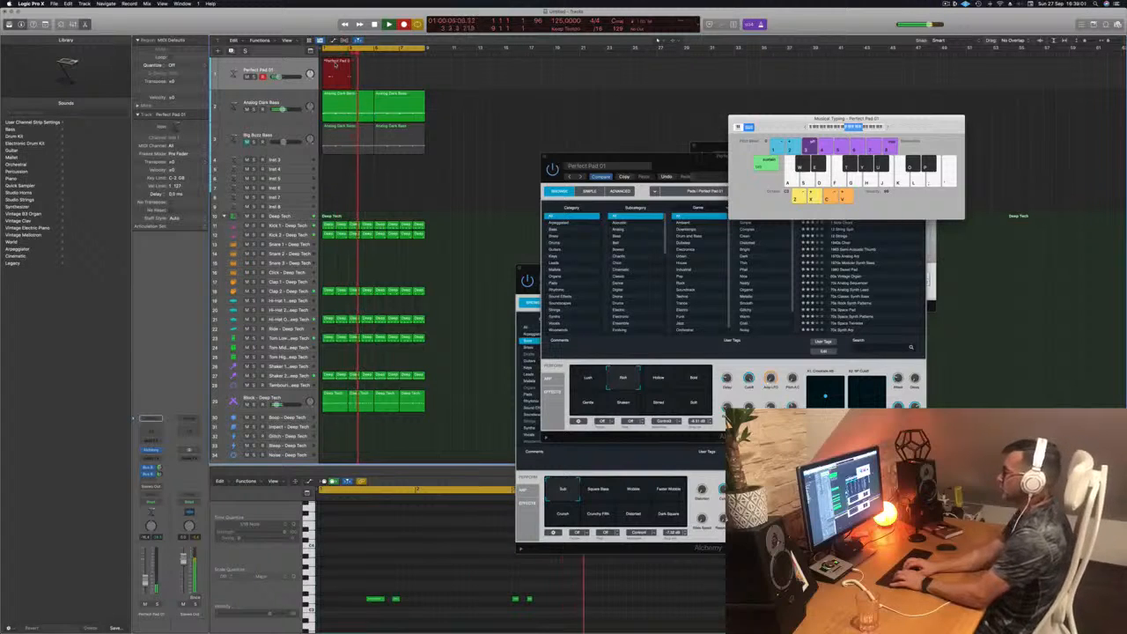
pyautogui.press('s')
pyautogui.press('s')
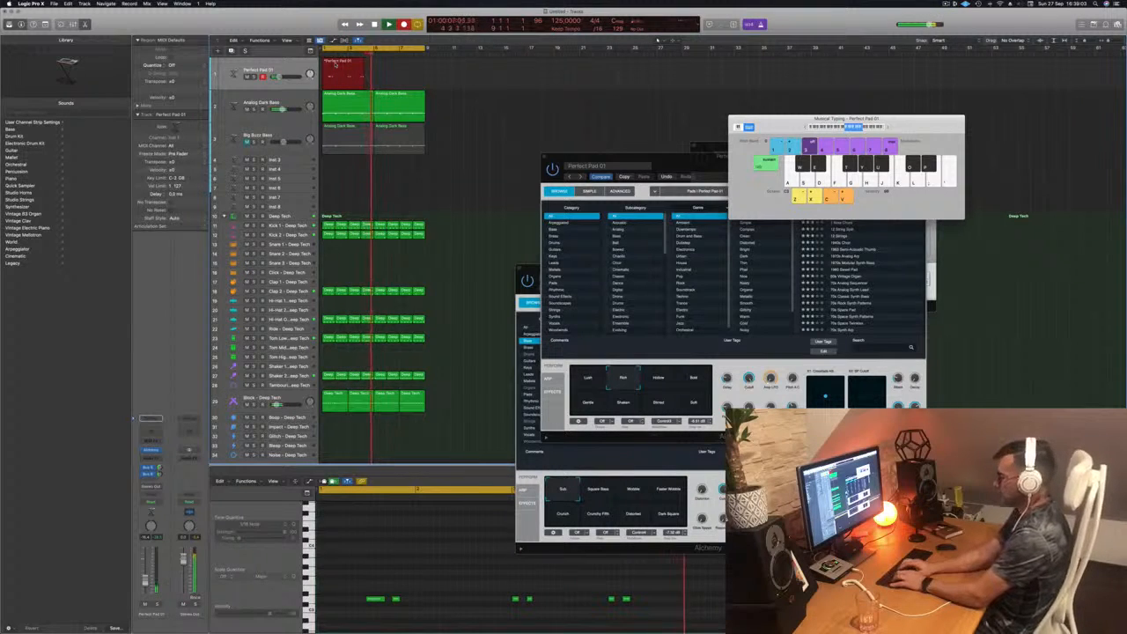
pyautogui.press('s')
pyautogui.press('d')
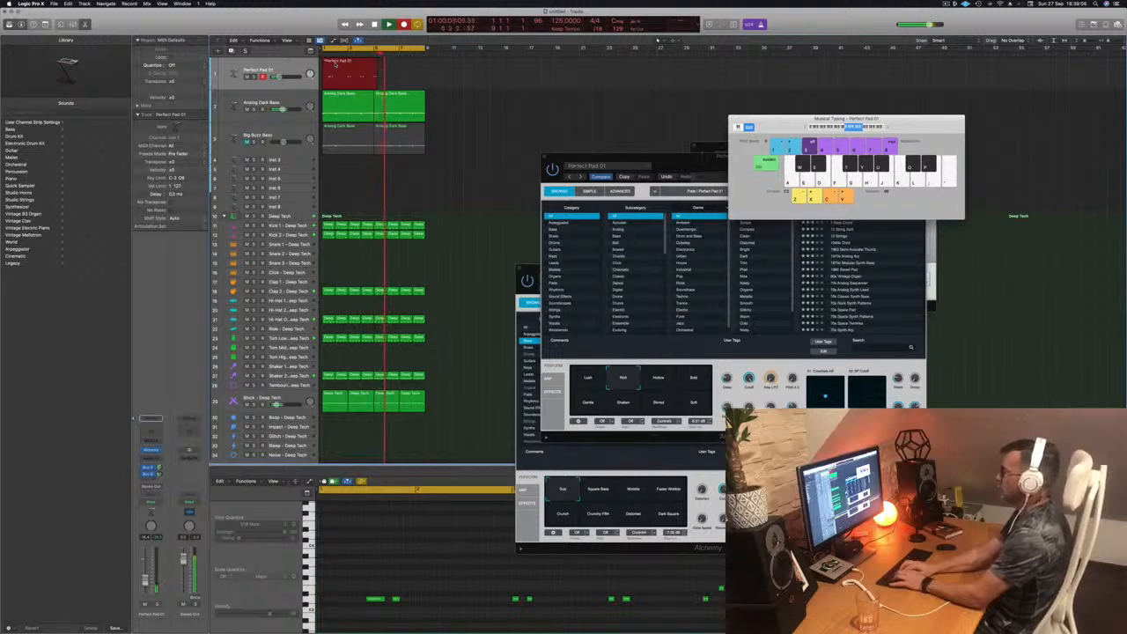
pyautogui.press('f')
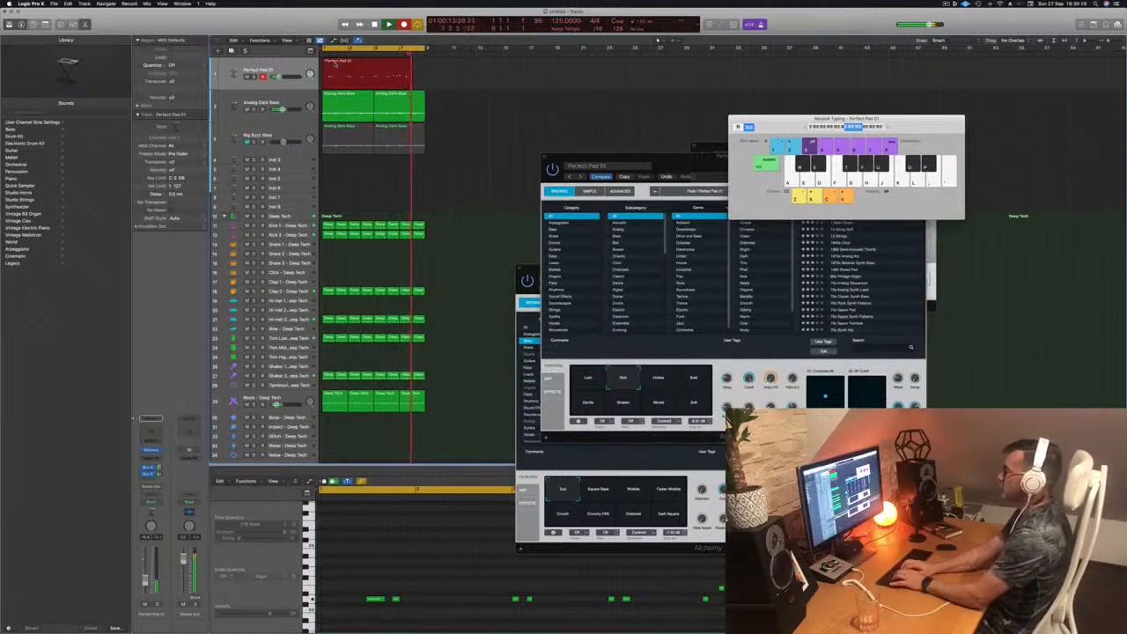
pyautogui.press('s')
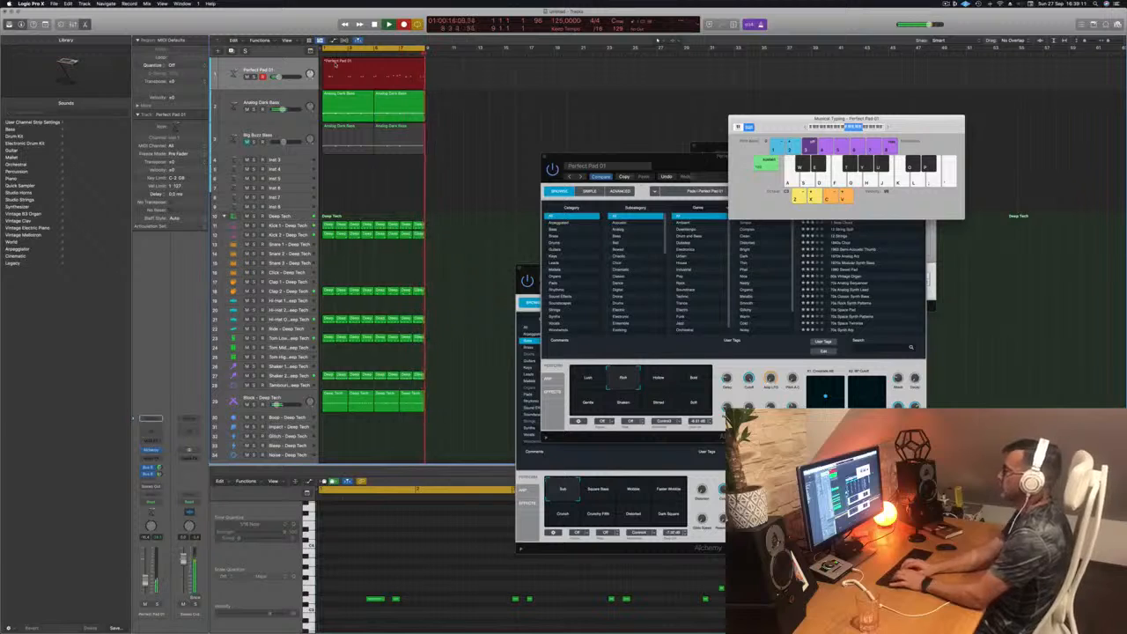
pyautogui.press('space')
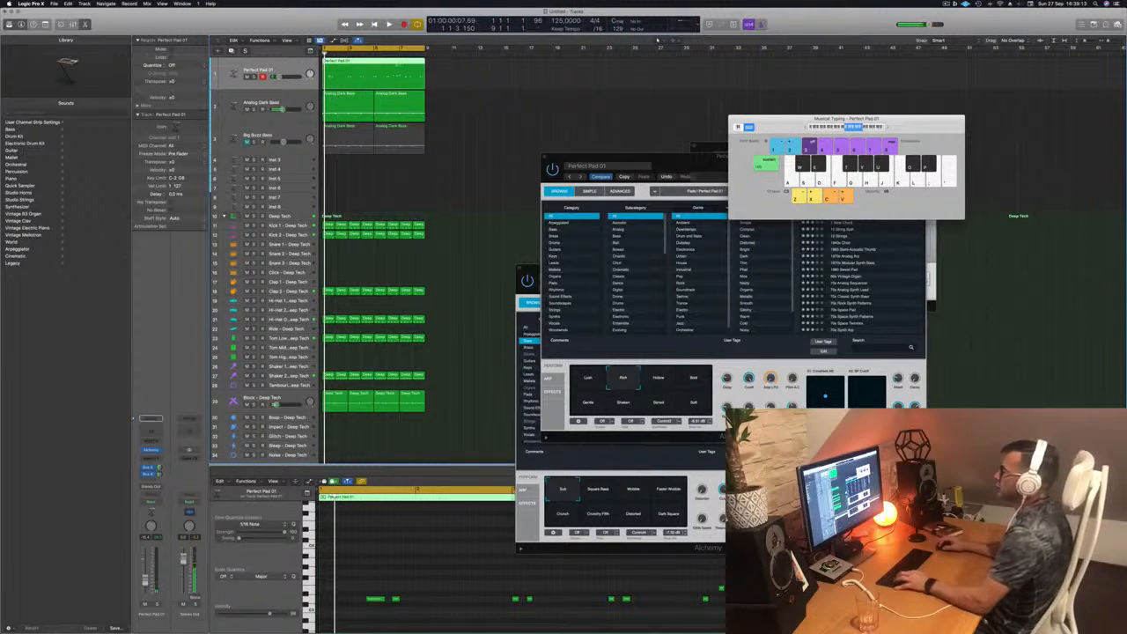
# Split the Perfect Pad 01 region at bar 7, dividing crossing notes, and keep only its last two bars, moved to bar 1.
pyautogui.doubleClick(400, 77)
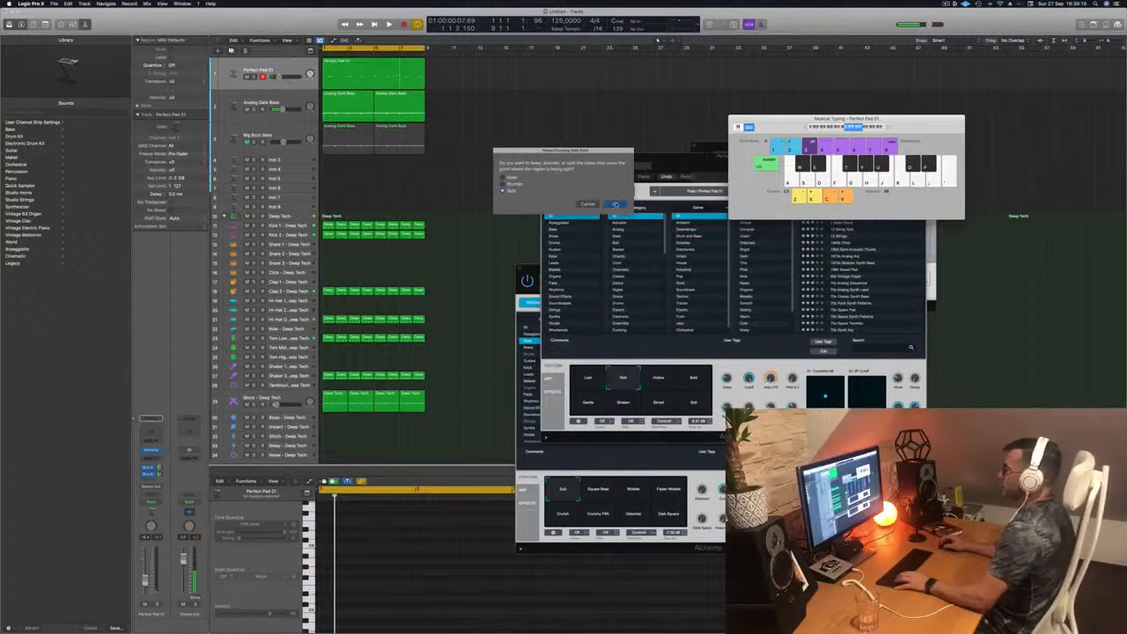
pyautogui.click(616, 205)
pyautogui.click(369, 69)
pyautogui.press('Delete')
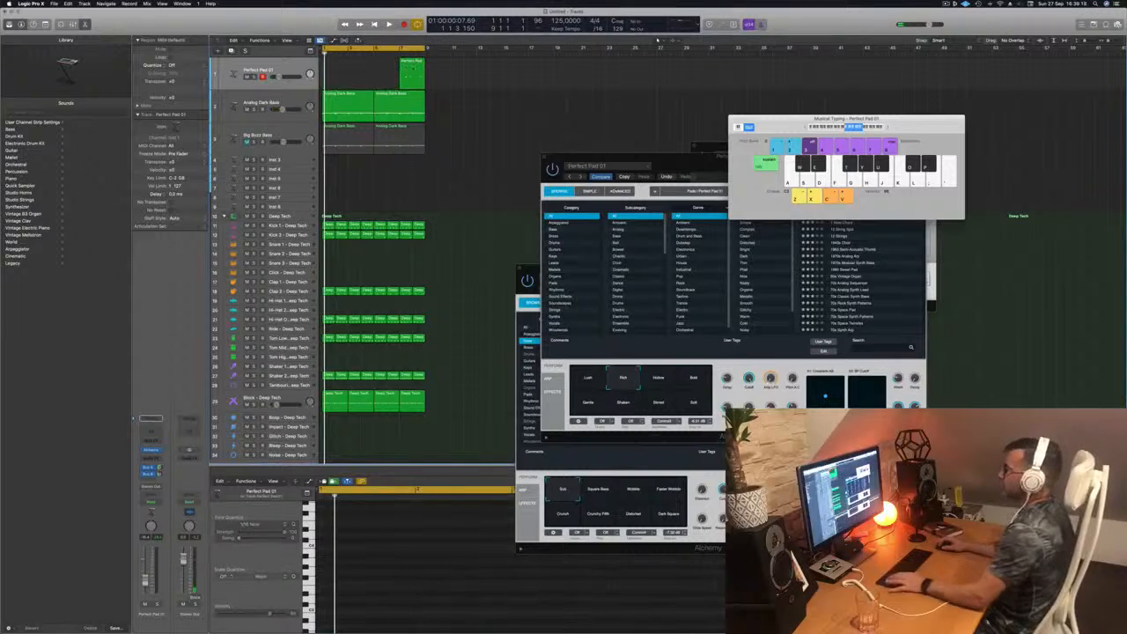
pyautogui.moveTo(413, 70); pyautogui.dragTo(335, 69)
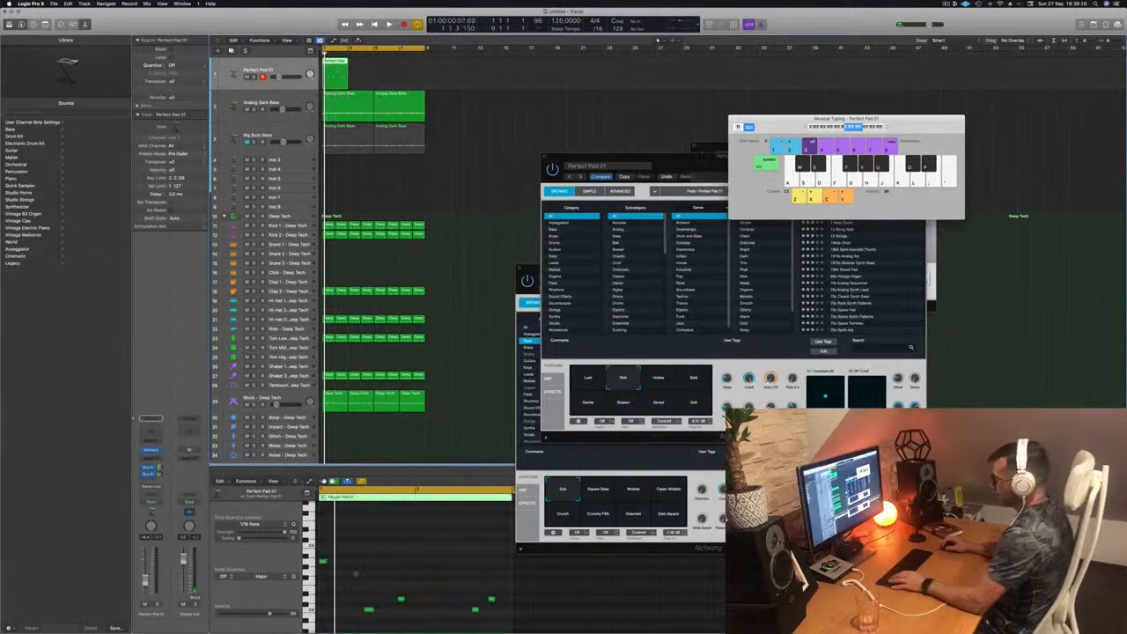
# Remove the region's first high note and shift the remaining melody notes slightly earlier in the Piano Roll during playback.
pyautogui.press('space')
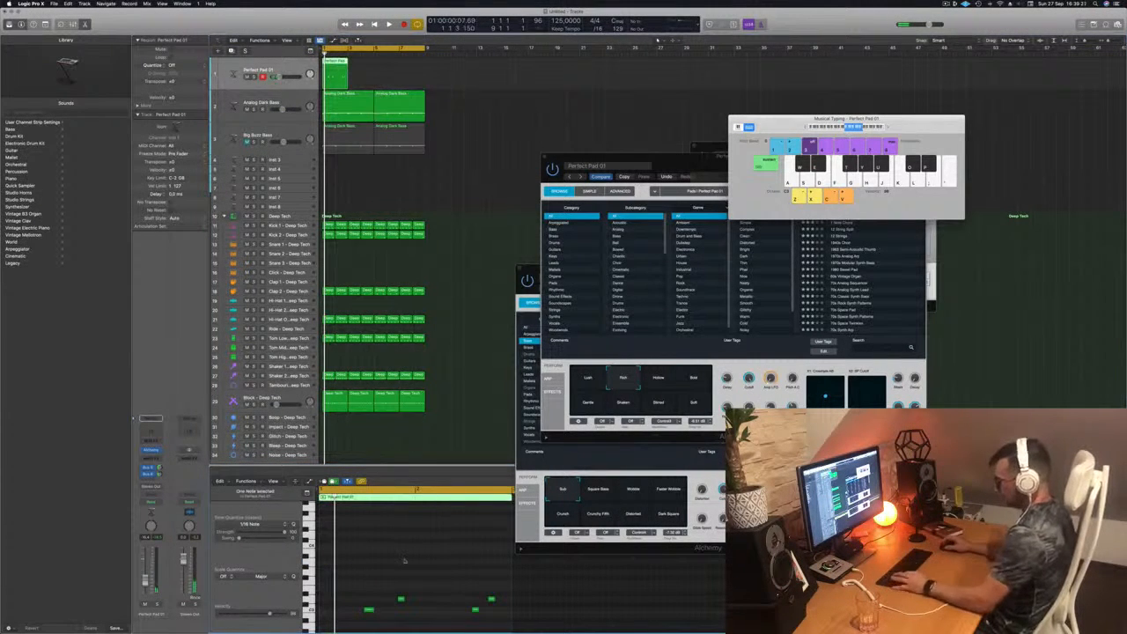
pyautogui.press('super+Left')
pyautogui.press('super+Left')
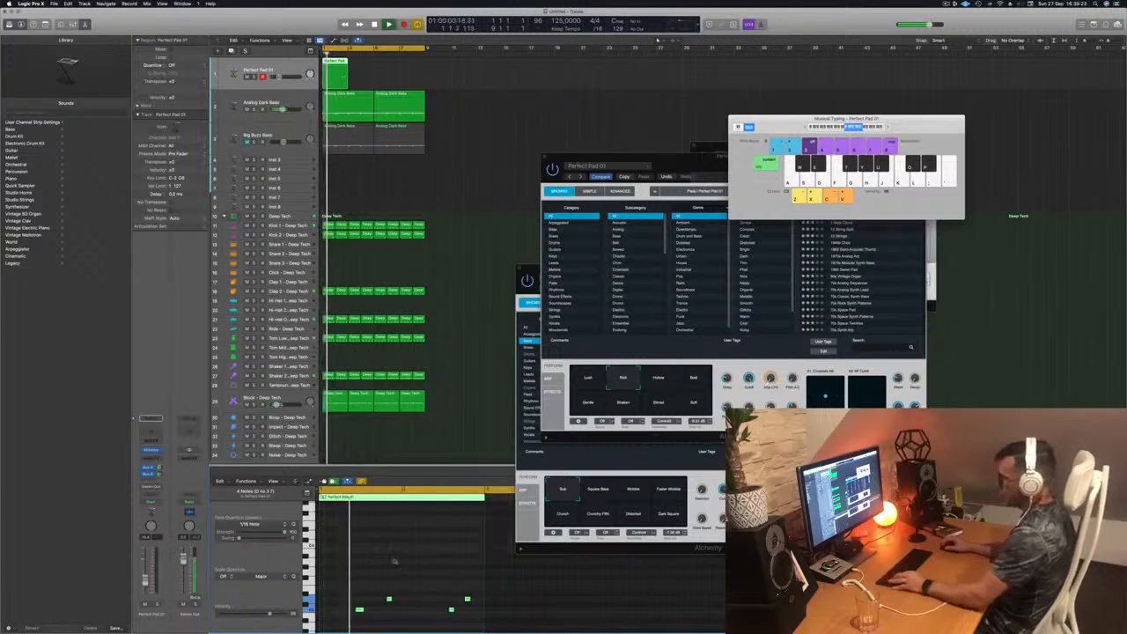
pyautogui.click(393, 561)
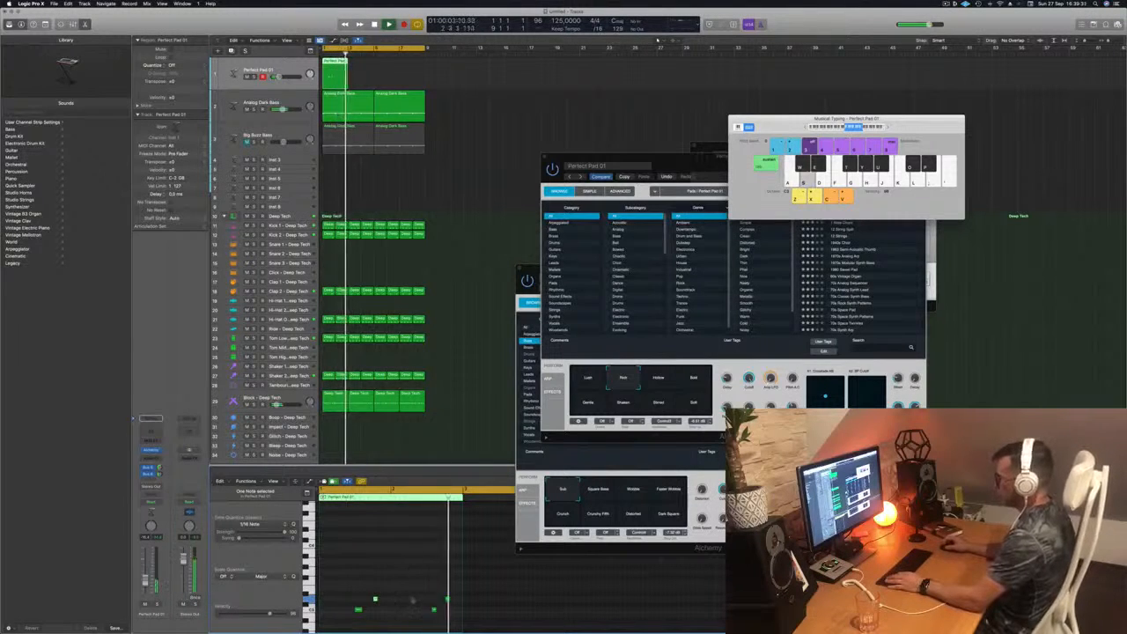
pyautogui.moveTo(406, 568); pyautogui.dragTo(451, 614)
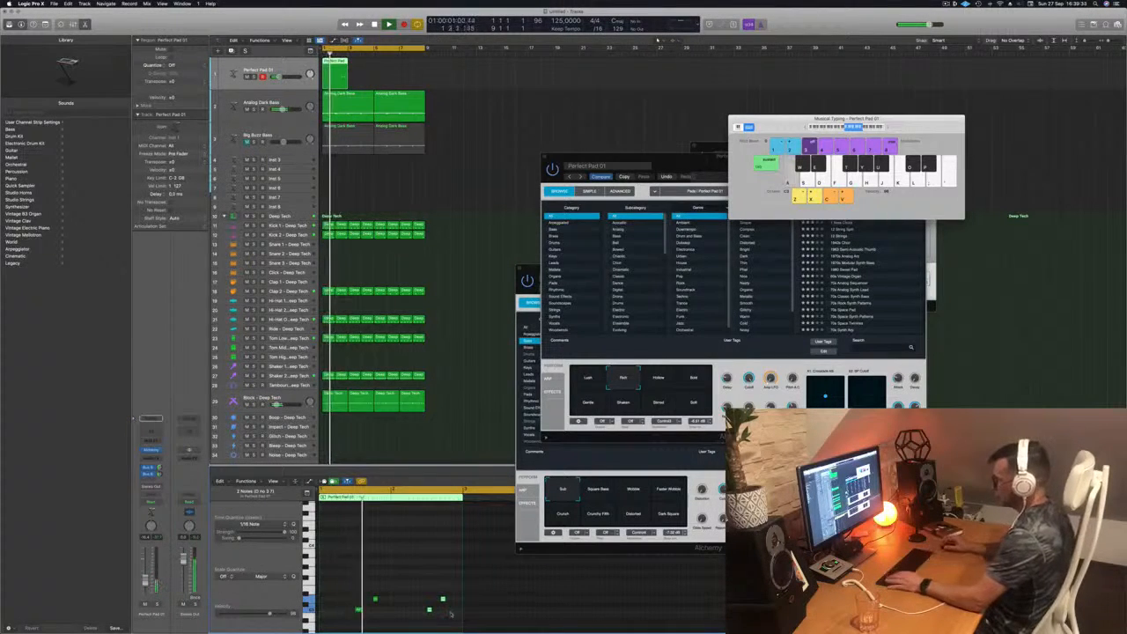
pyautogui.press('space')
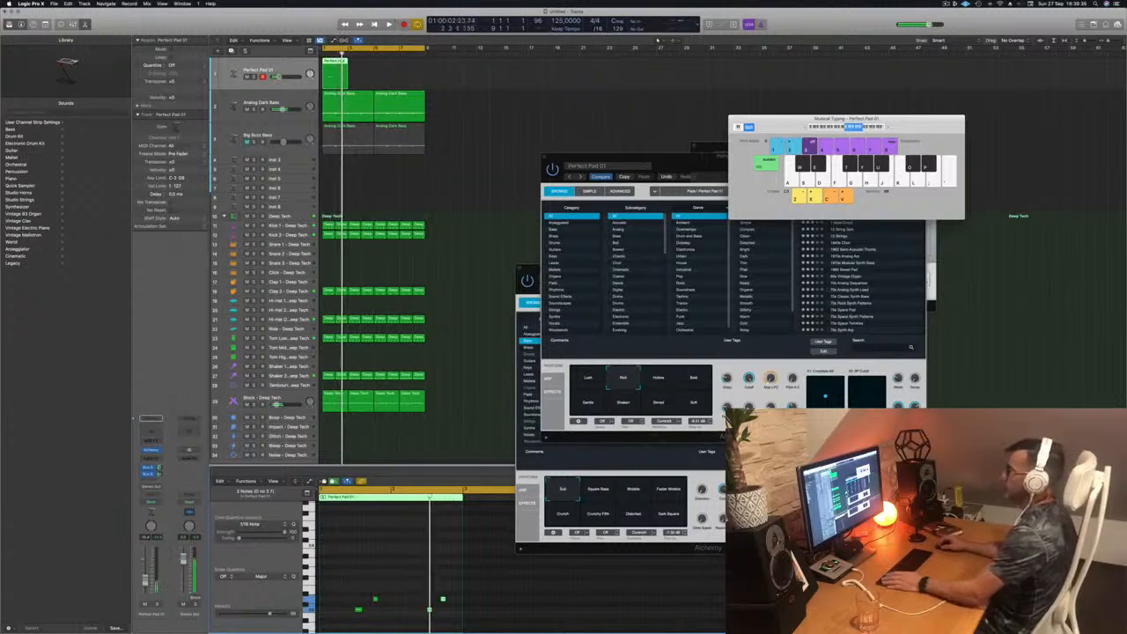
# Audition the edited two-bar Perfect Pad 01 region and delete it from the track.
pyautogui.press('space')
pyautogui.click(335, 77)
pyautogui.press('space')
pyautogui.press('Delete')
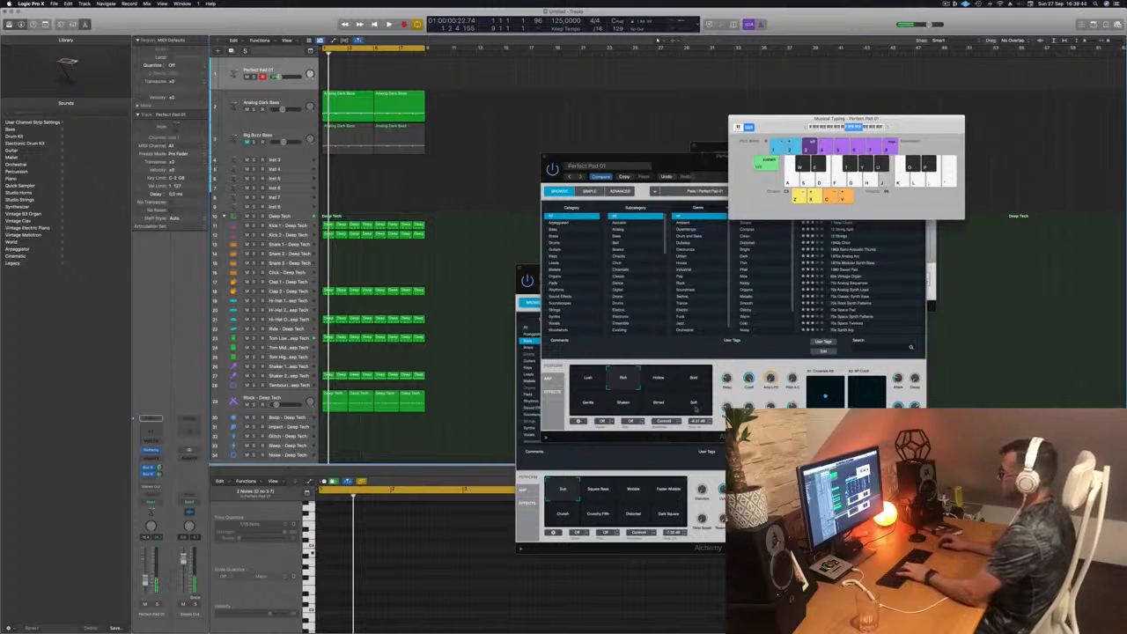
# Try the Hollow and Bold performance snapshots for Perfect Pad 01 in Alchemy and select Lush.
pyautogui.click(659, 379)
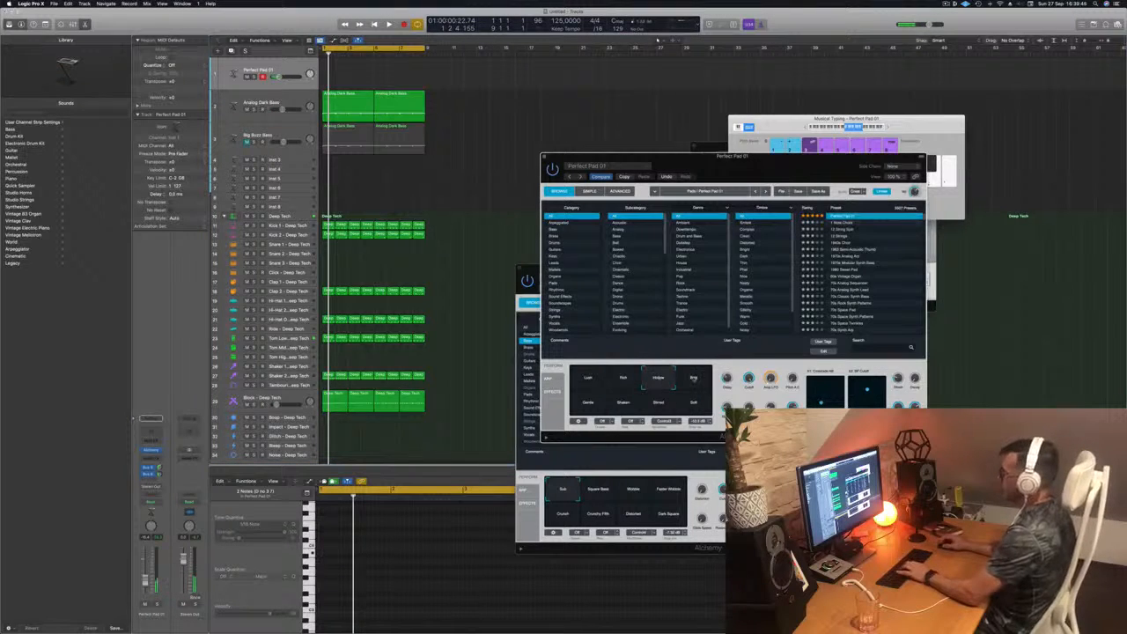
pyautogui.click(694, 378)
pyautogui.click(583, 379)
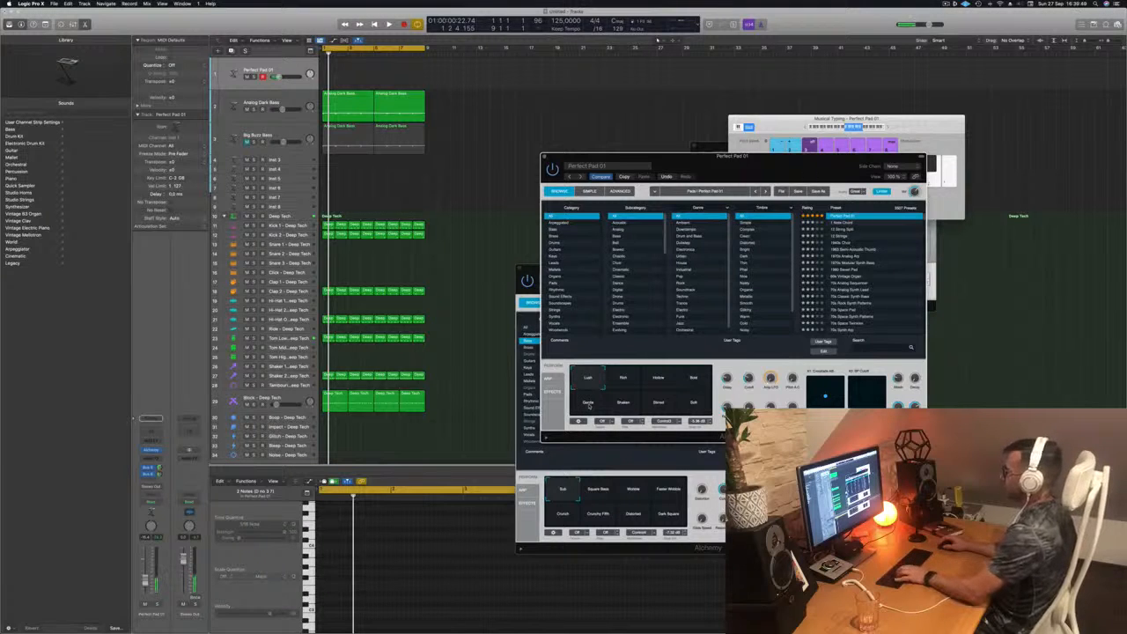
# Adjust the Musical Typing octave range, move the Perfect Pad 01 Alchemy window clear of the keyboard and restart playback.
pyautogui.click(841, 129)
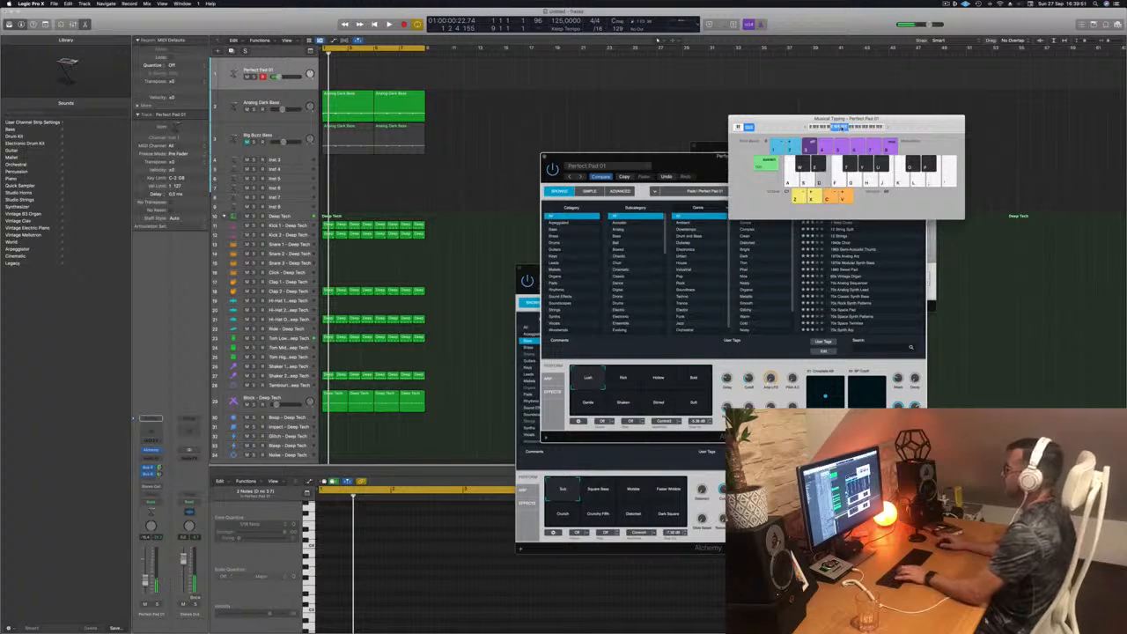
pyautogui.moveTo(910, 118); pyautogui.dragTo(915, 117)
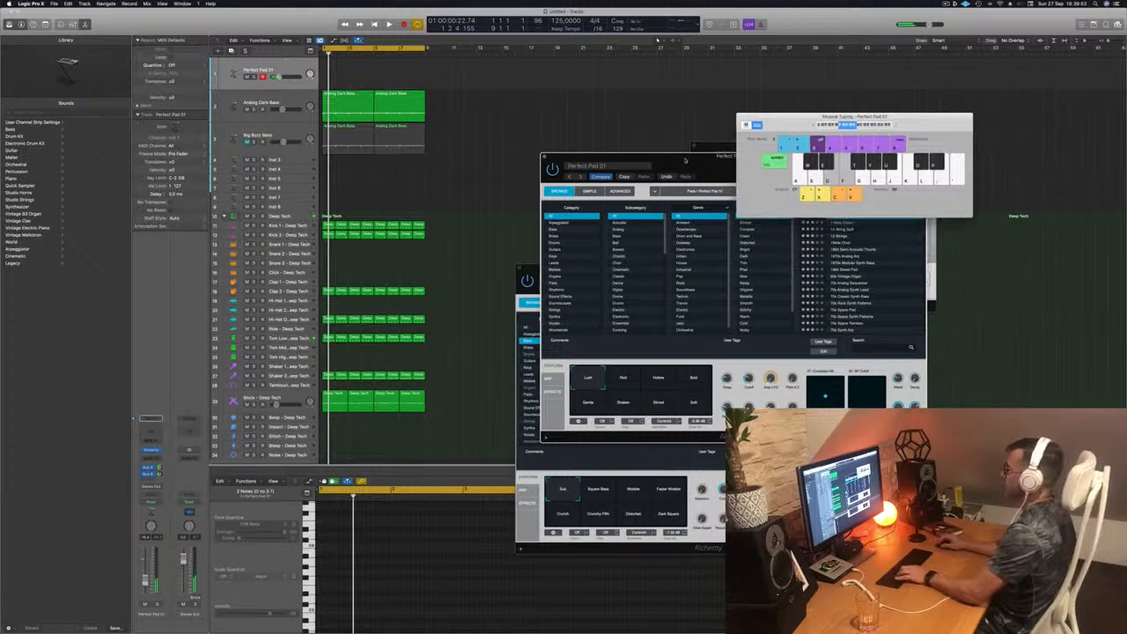
pyautogui.moveTo(685, 160); pyautogui.dragTo(835, 195)
pyautogui.press('space')
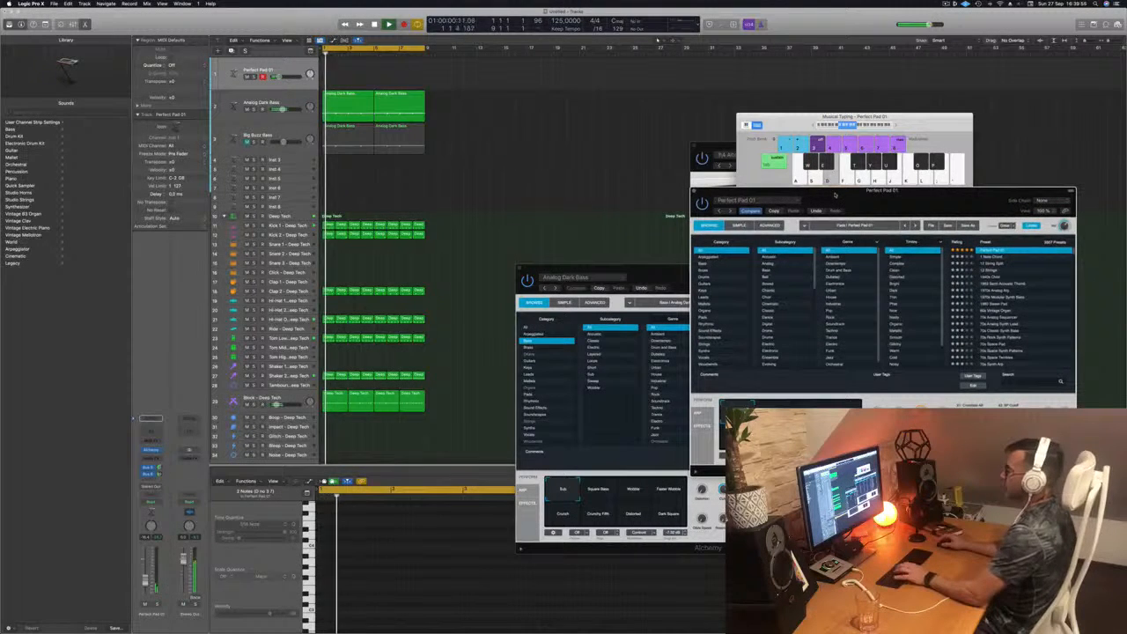
pyautogui.click(894, 126)
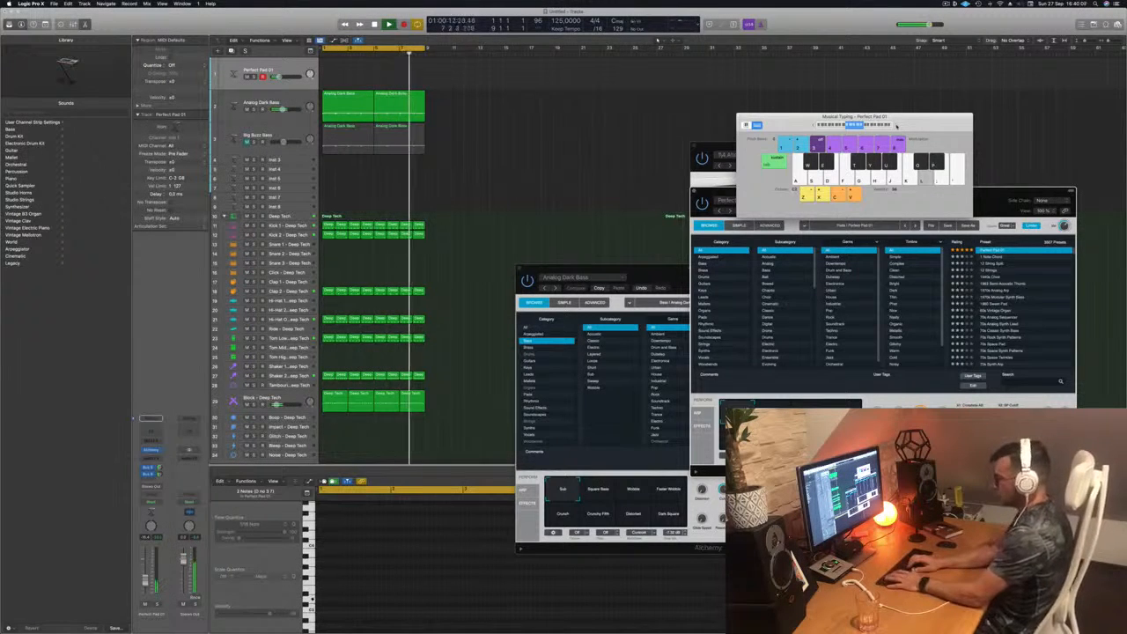
# Record a three-note part at a single pitch on the Perfect Pad 01 track, select all its notes and play it back.
pyautogui.press('r')
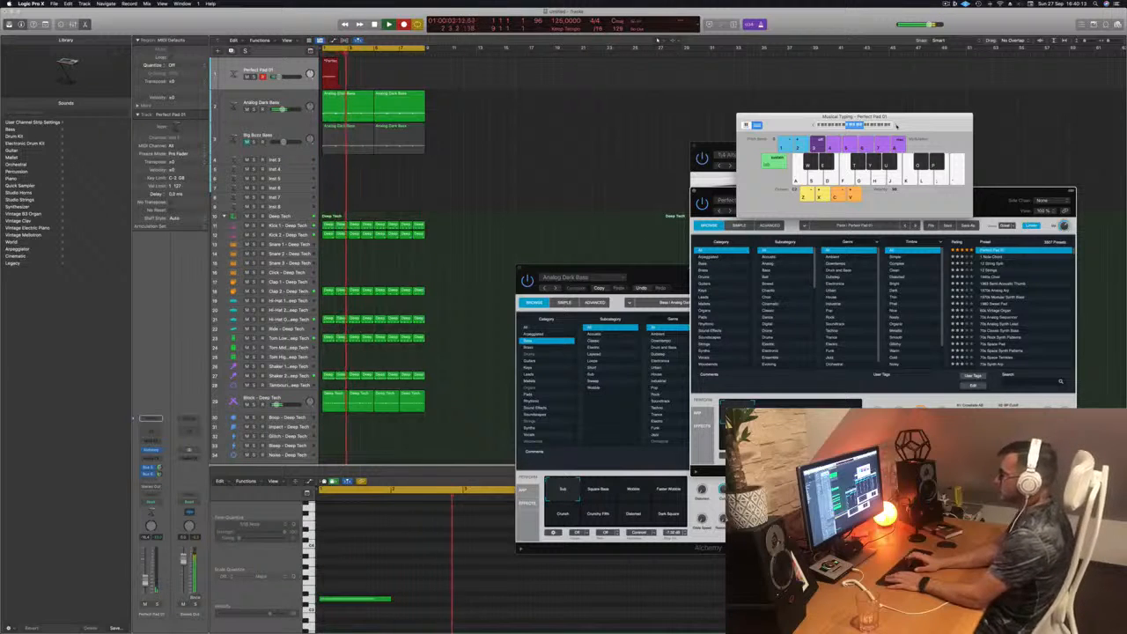
pyautogui.press('l')
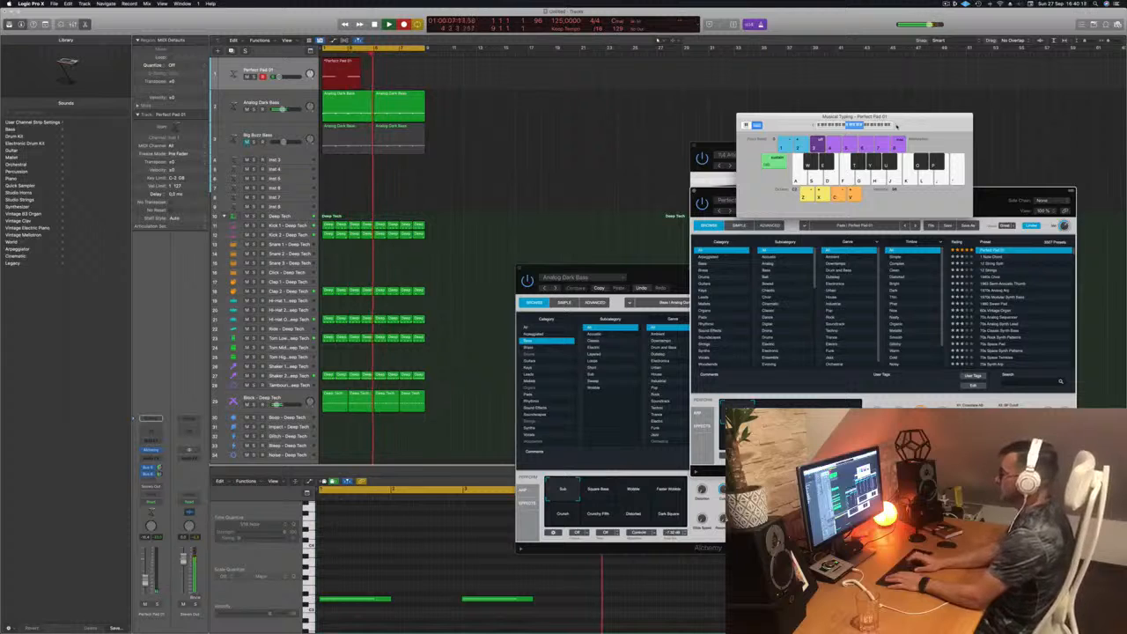
pyautogui.press('l')
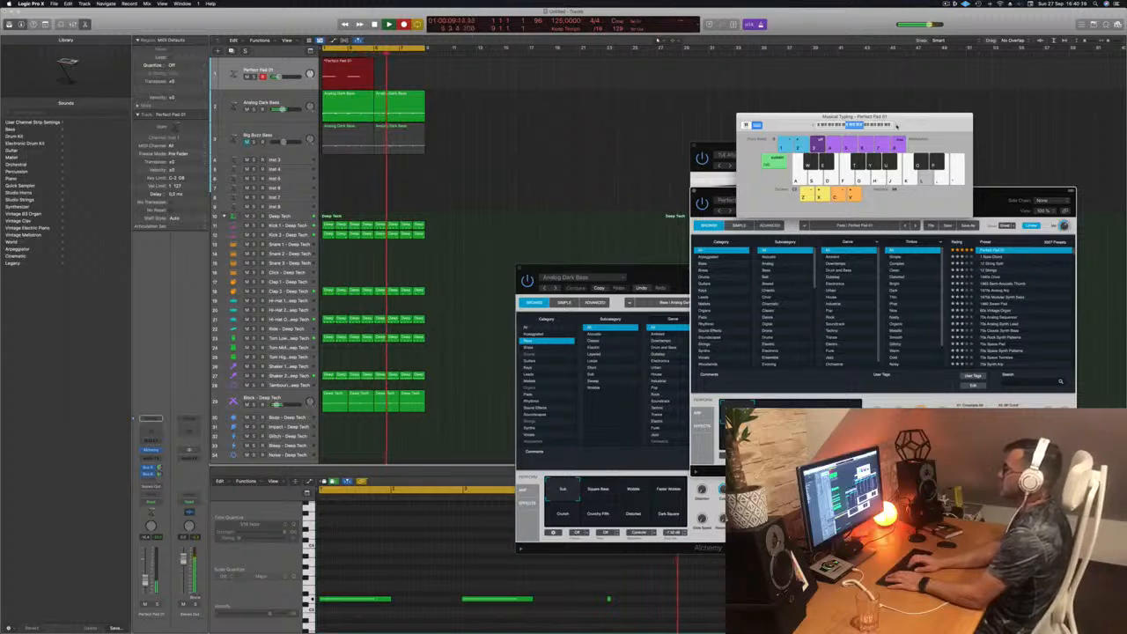
pyautogui.press('space')
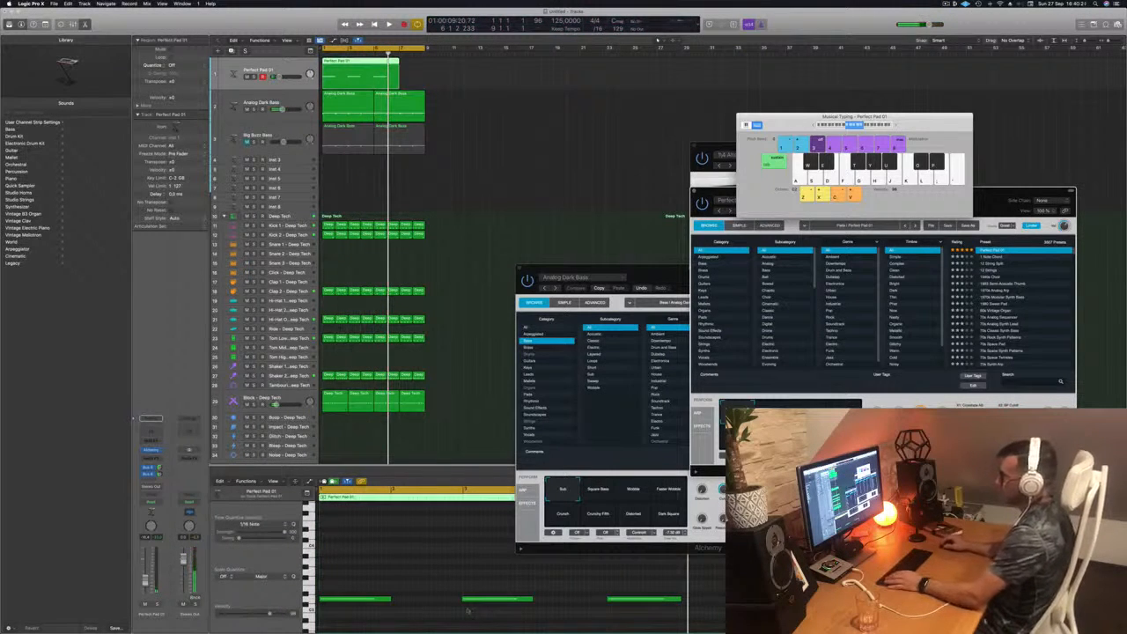
pyautogui.press('super+a')
pyautogui.press('Return')
pyautogui.press('space')
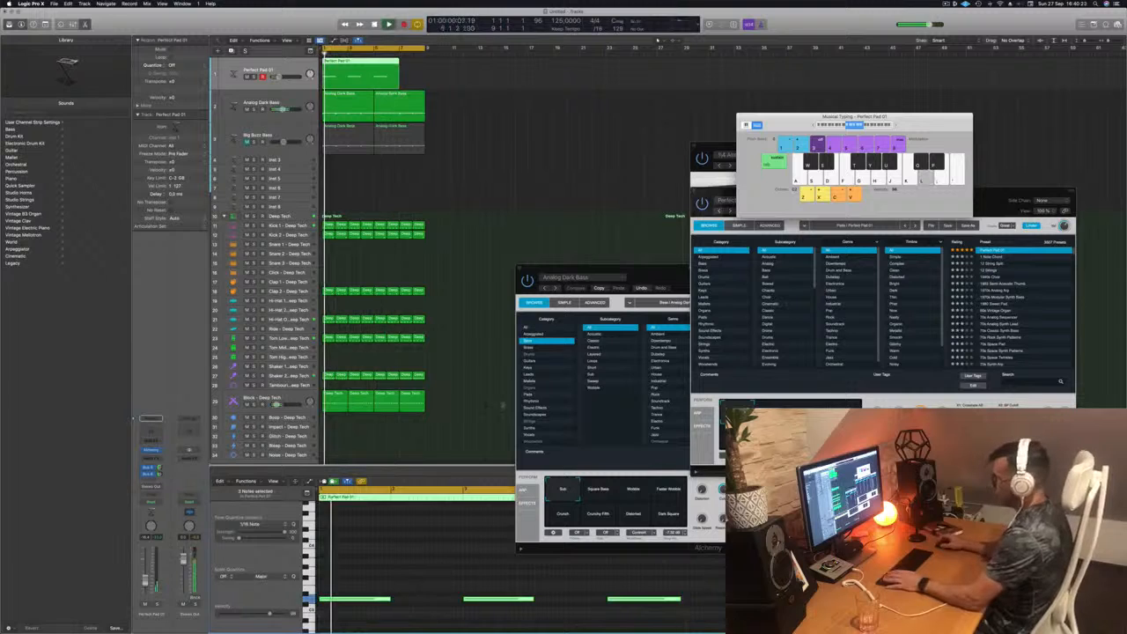
# Cut the Perfect Pad 01 region at bar 5, remove the remainder and copy the four-bar region to bar 5.
pyautogui.keyDown('super'); pyautogui.doubleClick(375, 67); pyautogui.keyUp('super')
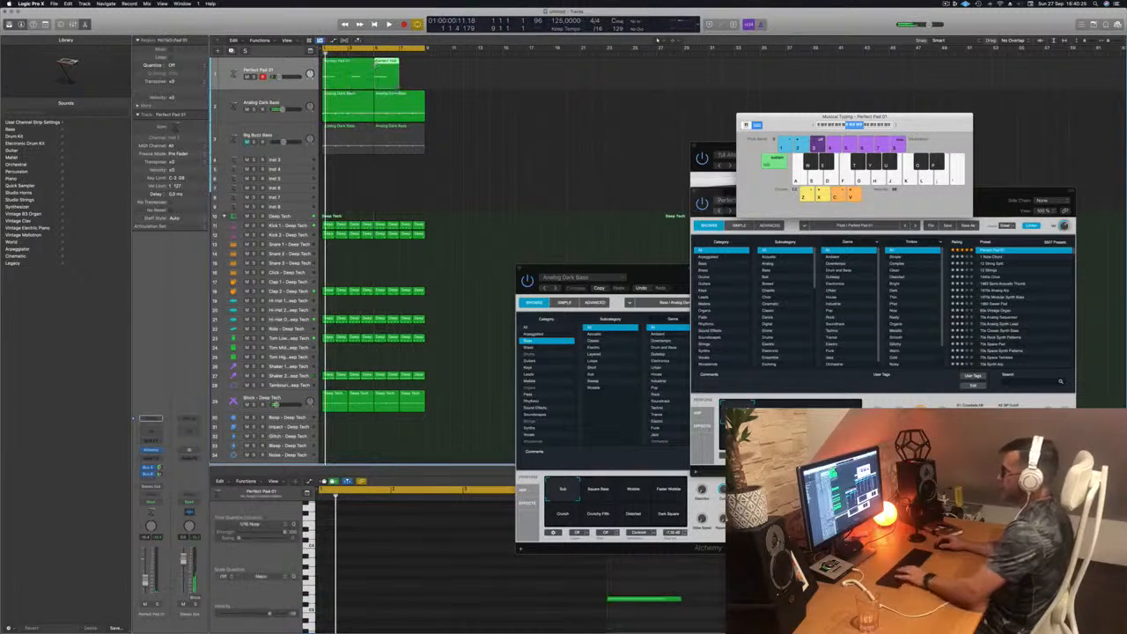
pyautogui.press('Delete')
pyautogui.moveTo(336, 67); pyautogui.dragTo(386, 66)
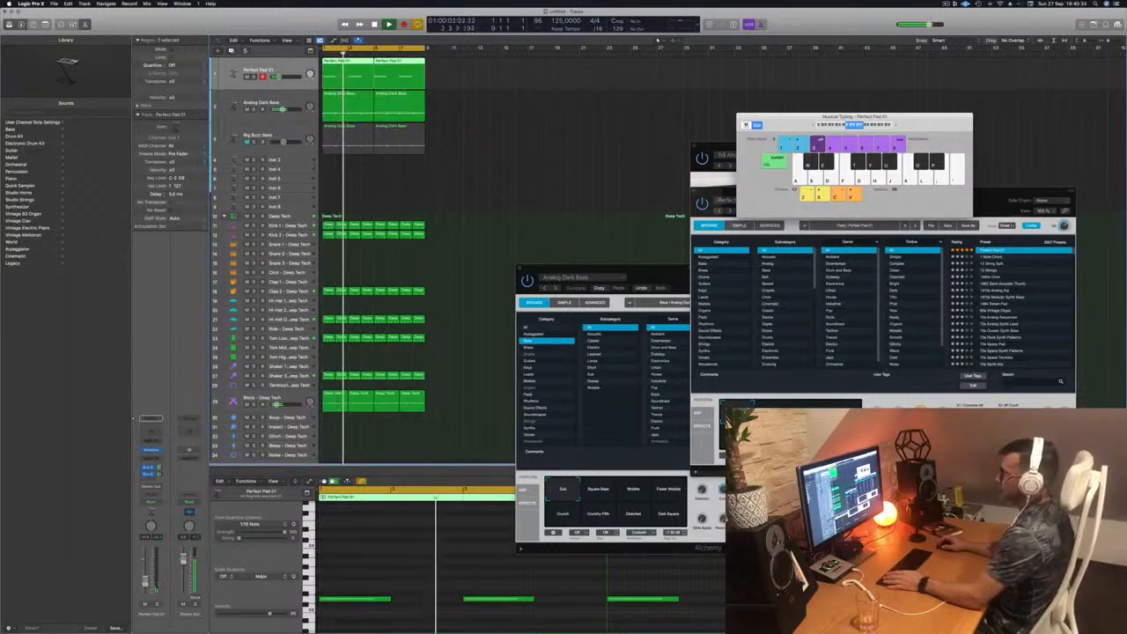
pyautogui.click(484, 230)
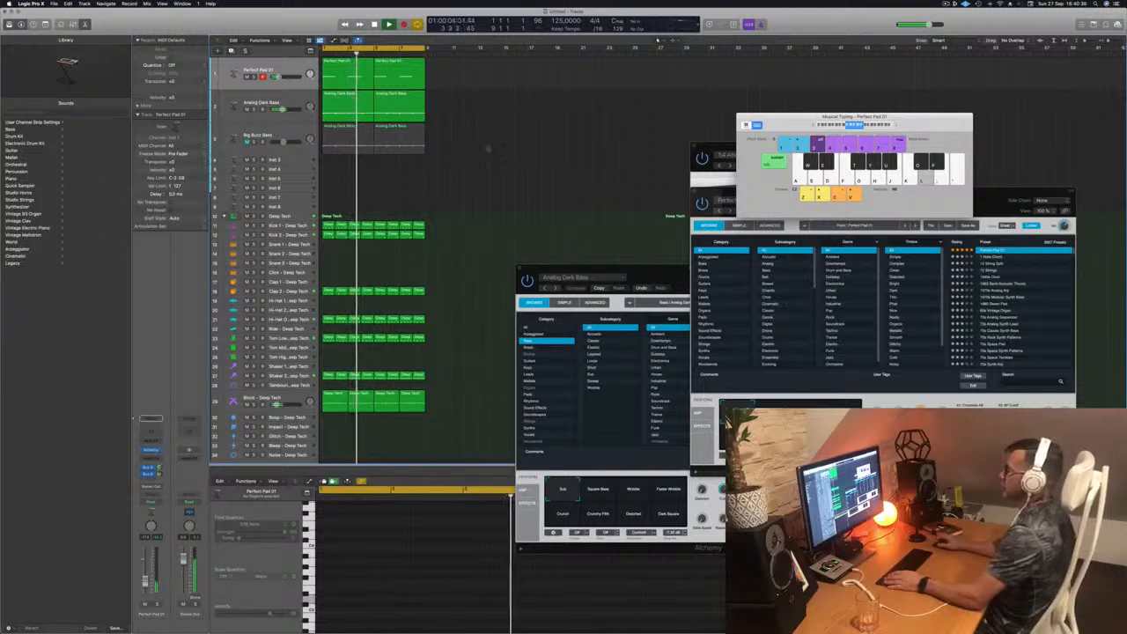
pyautogui.click(260, 69)
pyautogui.press('Return')
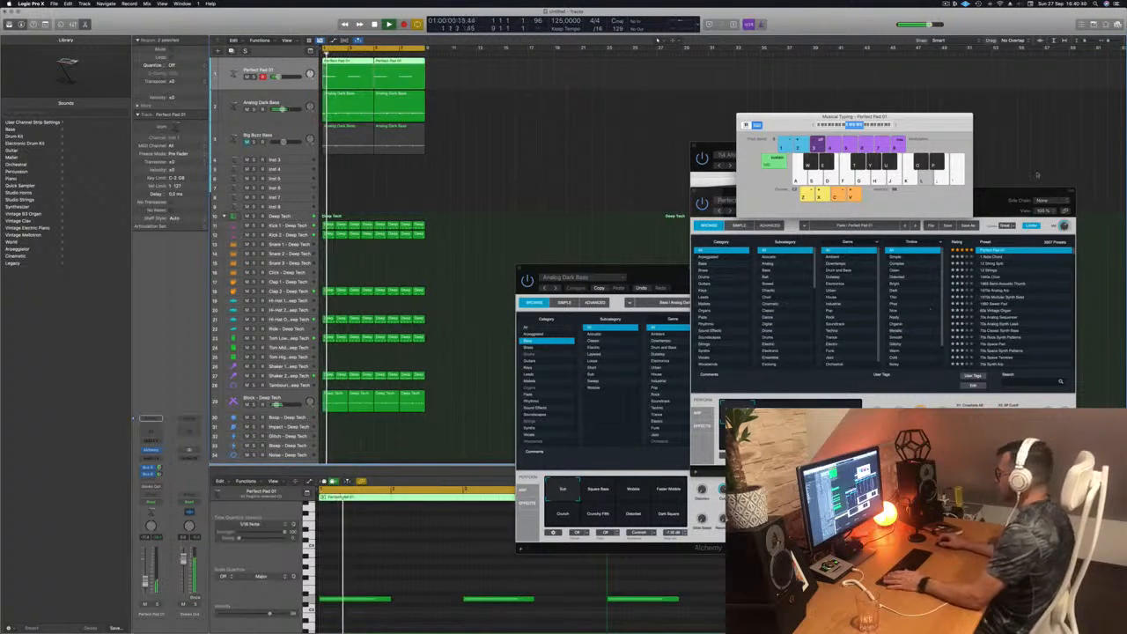
# Try the Rich, Hollow, Bold and Gentle snapshots for Perfect Pad 01, return to Lush and close its Alchemy window.
pyautogui.moveTo(1030, 192); pyautogui.dragTo(911, 119)
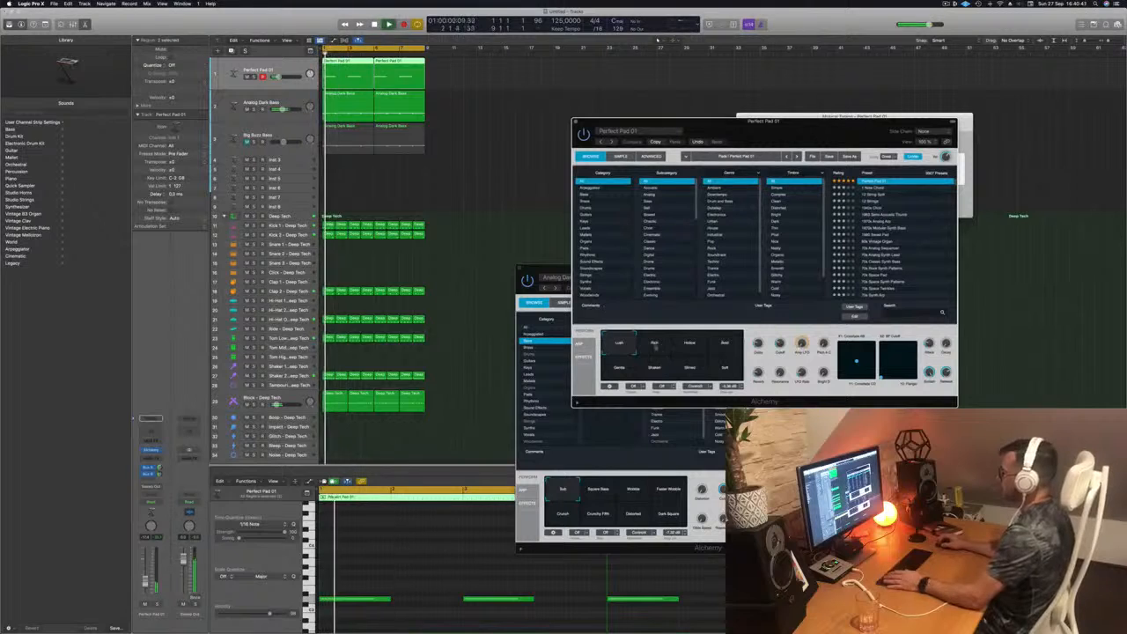
pyautogui.click(655, 344)
pyautogui.click(691, 345)
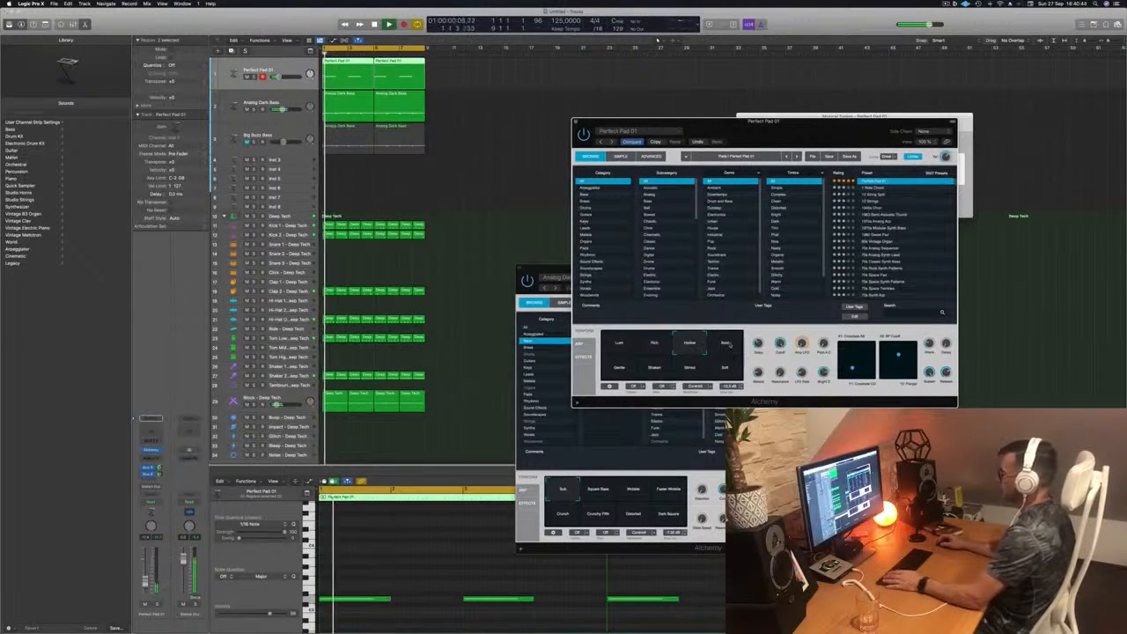
pyautogui.click(726, 344)
pyautogui.click(619, 369)
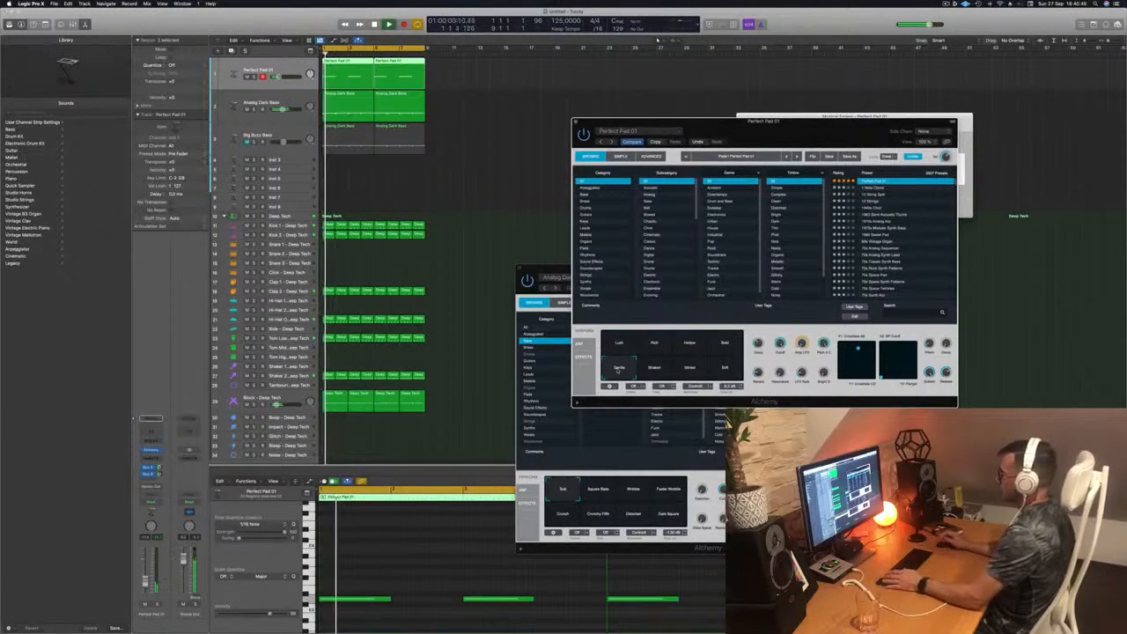
pyautogui.click(654, 346)
pyautogui.press('space')
pyautogui.press('space')
pyautogui.click(607, 346)
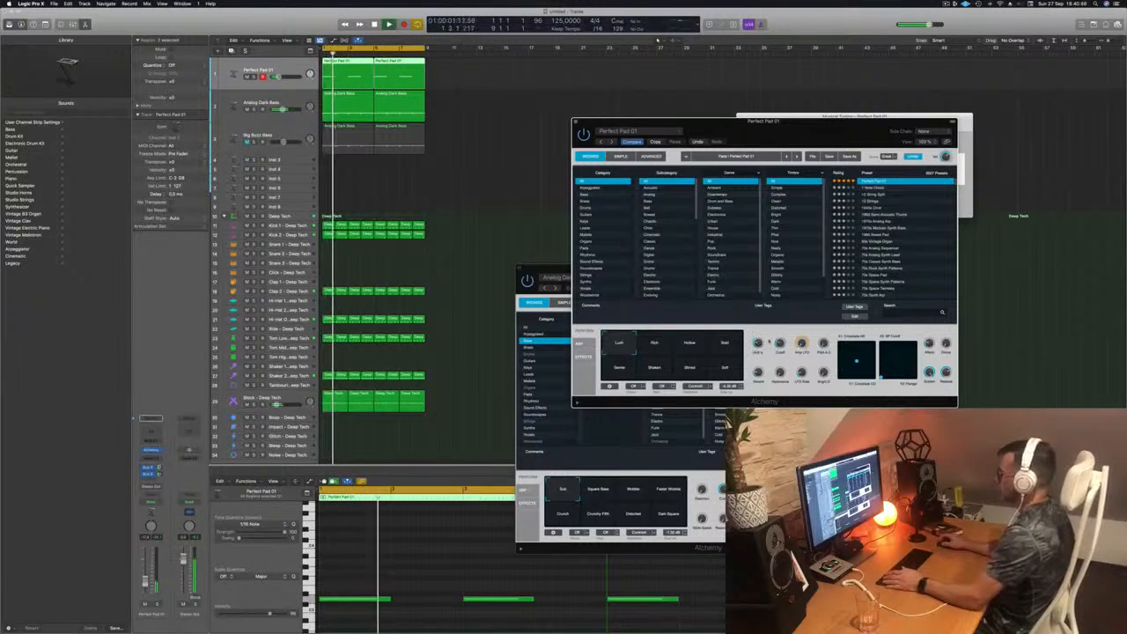
pyautogui.click(576, 122)
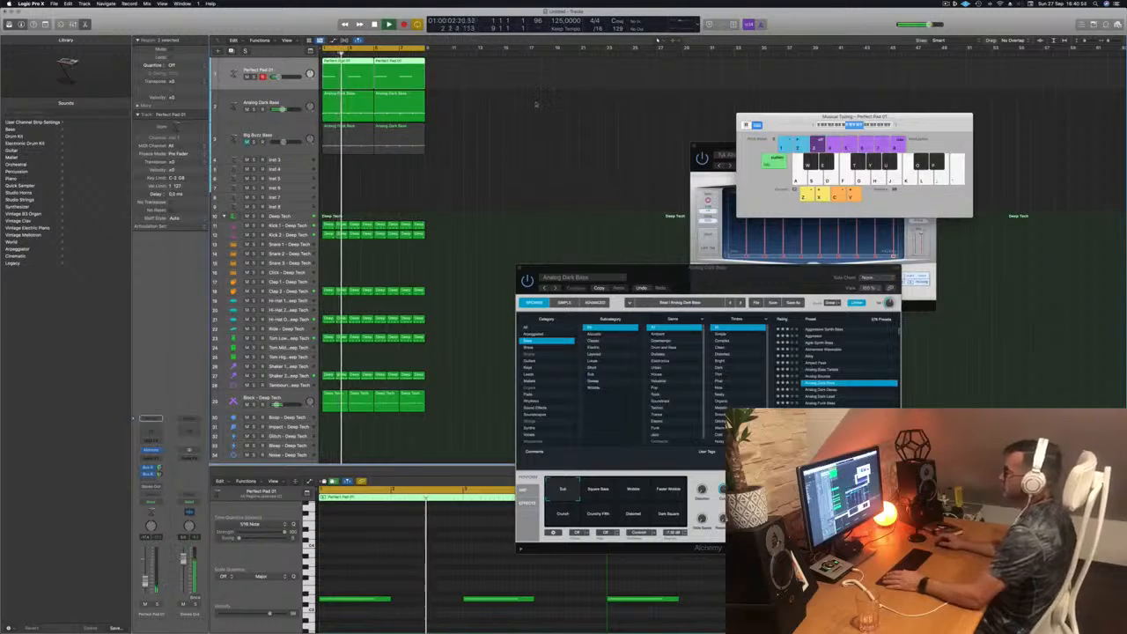
# Copy the first Analog Dark Bass region onto the Inst 3 track and reduce it to two stacked short notes at bar 2.
pyautogui.scroll(-1, 533, 153)
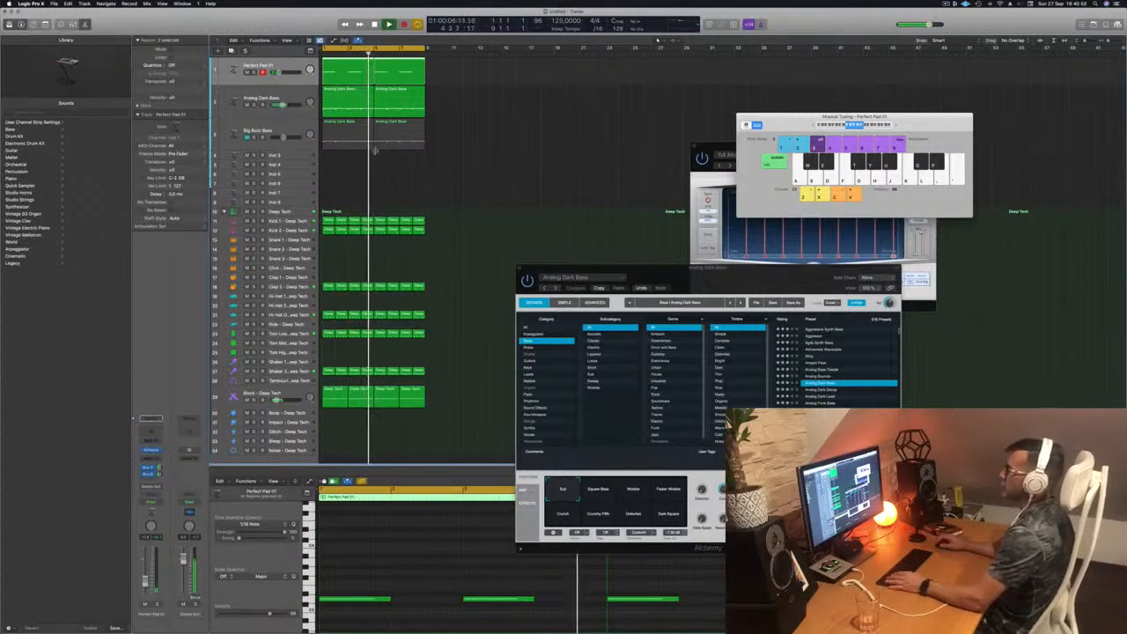
pyautogui.click(343, 95)
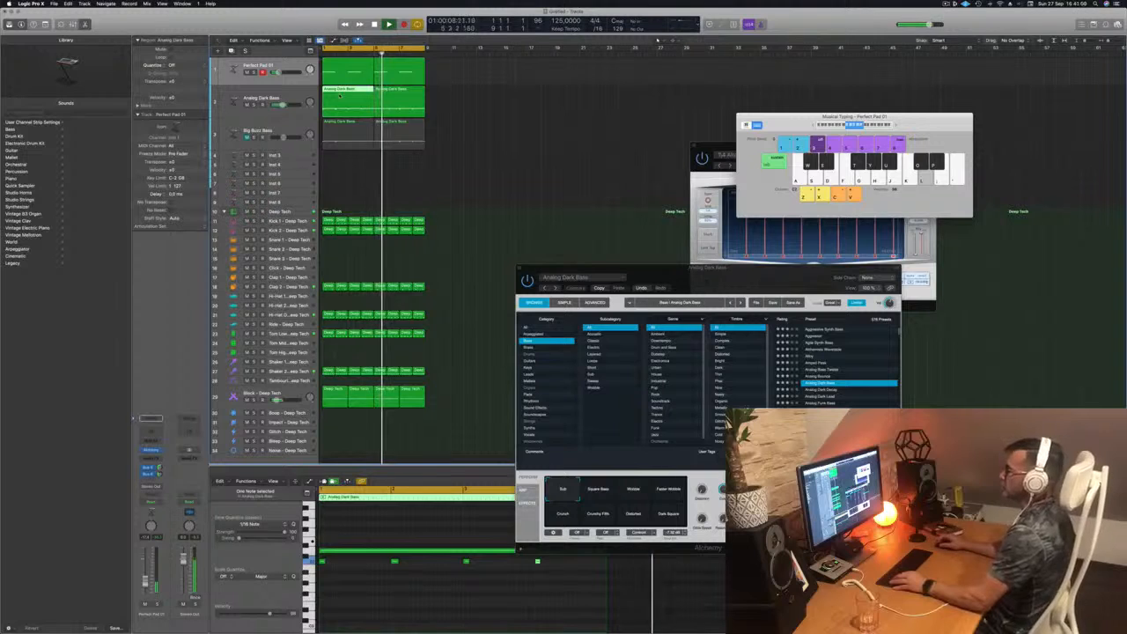
pyautogui.moveTo(339, 95); pyautogui.dragTo(330, 161)
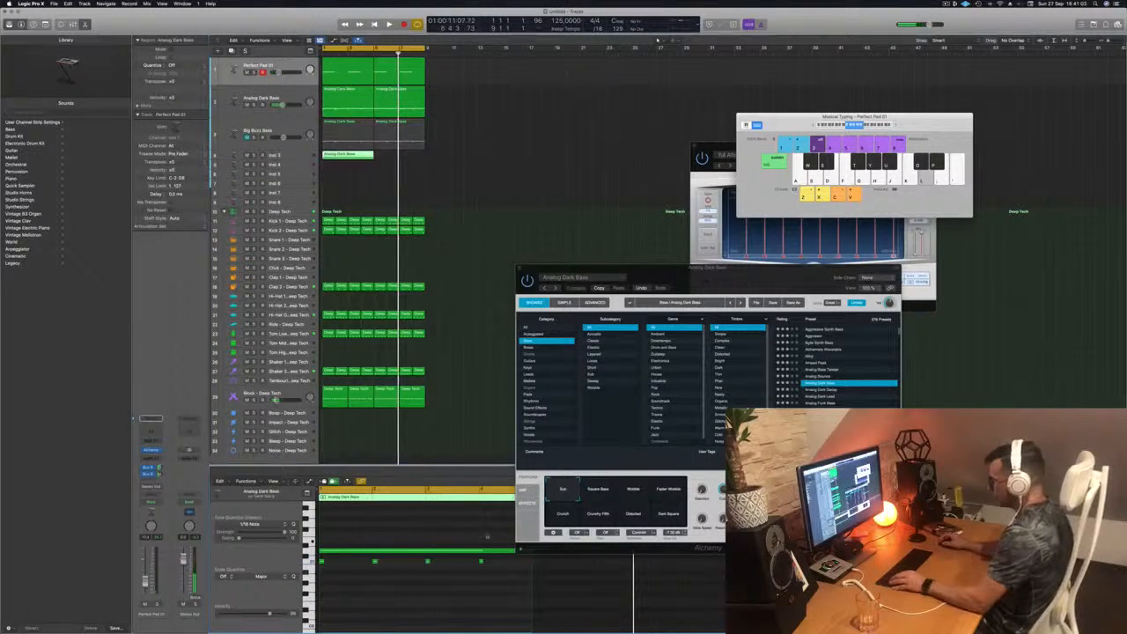
pyautogui.moveTo(498, 550); pyautogui.dragTo(491, 581)
pyautogui.moveTo(375, 538); pyautogui.dragTo(315, 583)
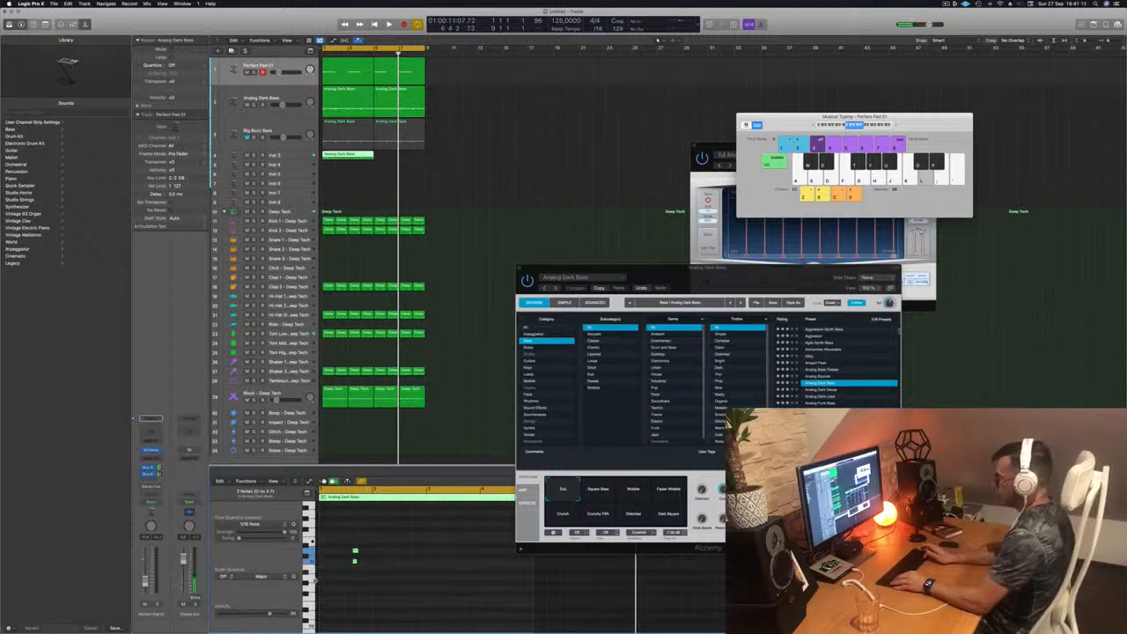
pyautogui.press('space')
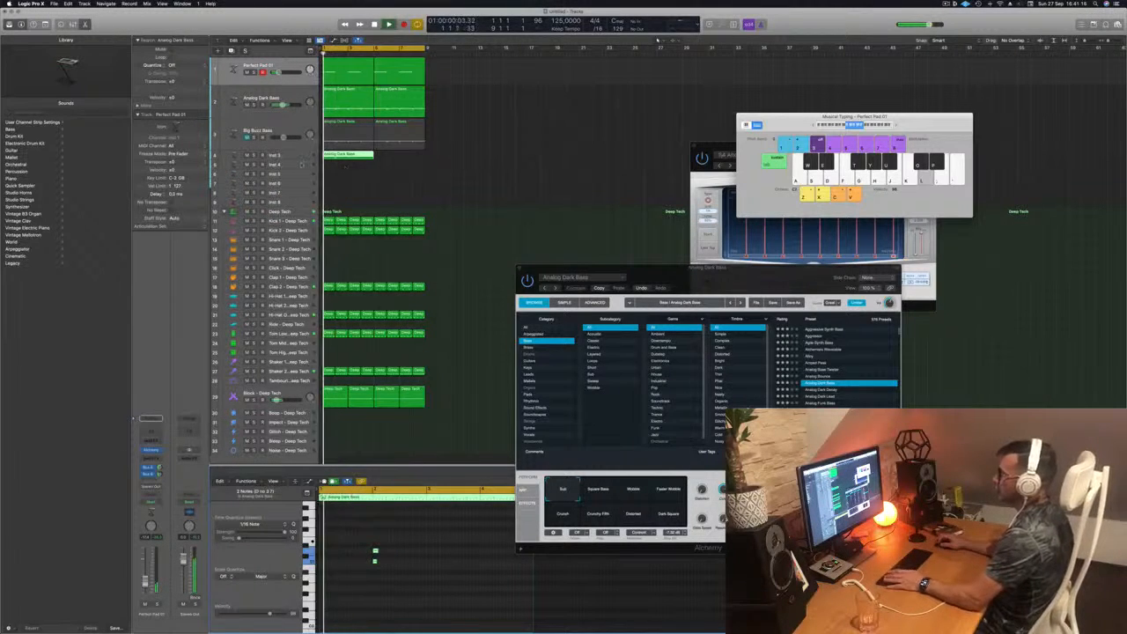
pyautogui.click(346, 155)
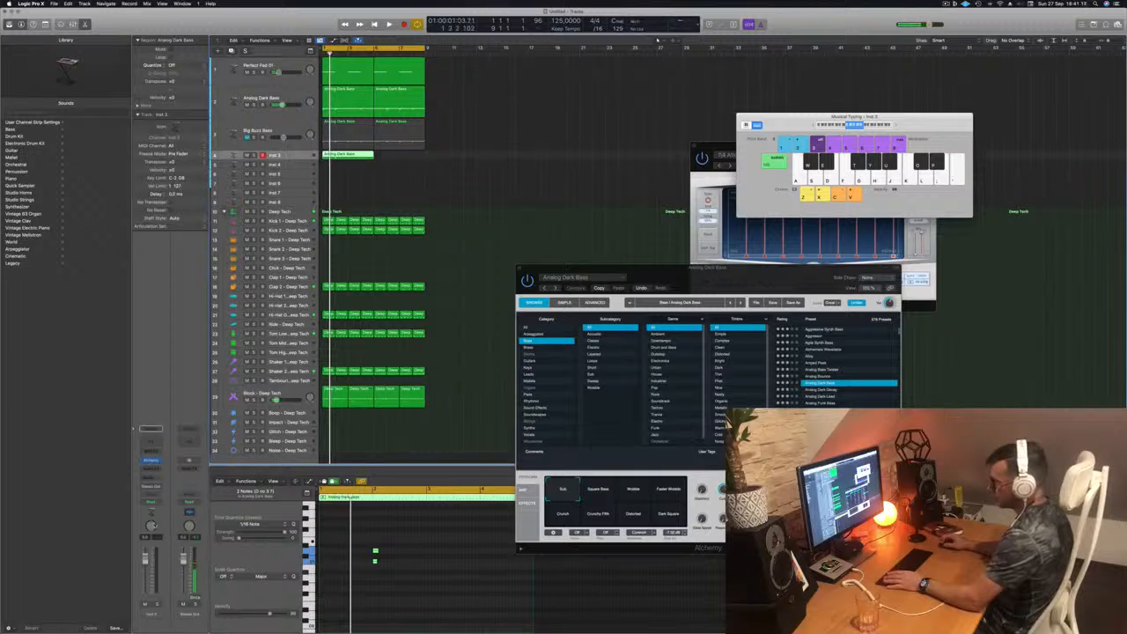
pyautogui.press('space')
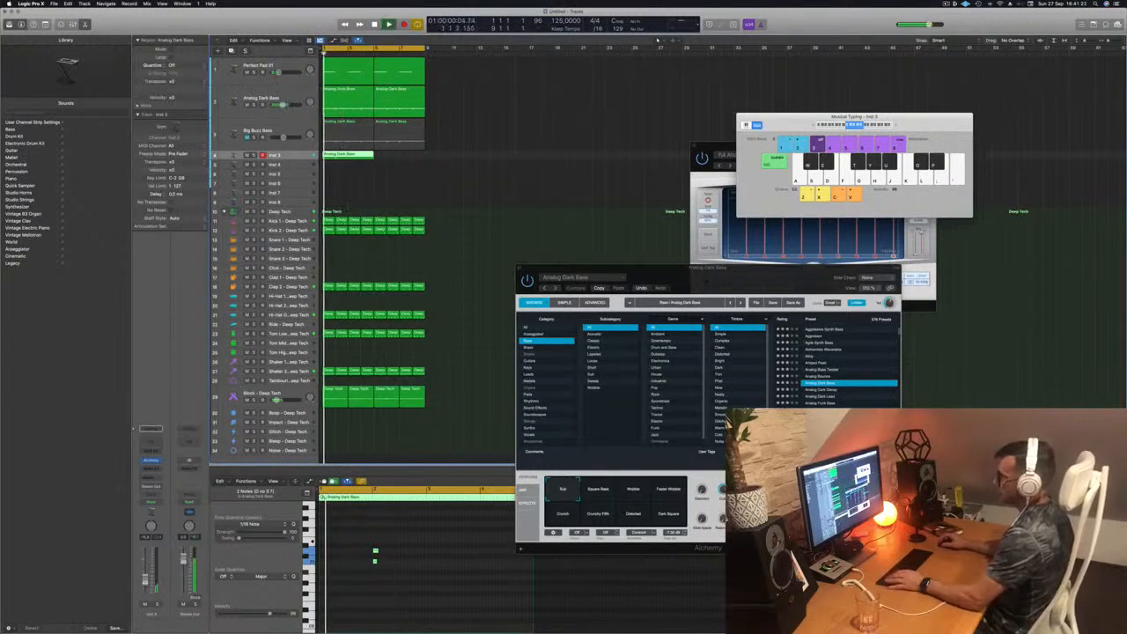
# Trim the Inst 3 region to two bars, duplicate it to fill all eight bars and enlarge the track.
pyautogui.click(353, 156)
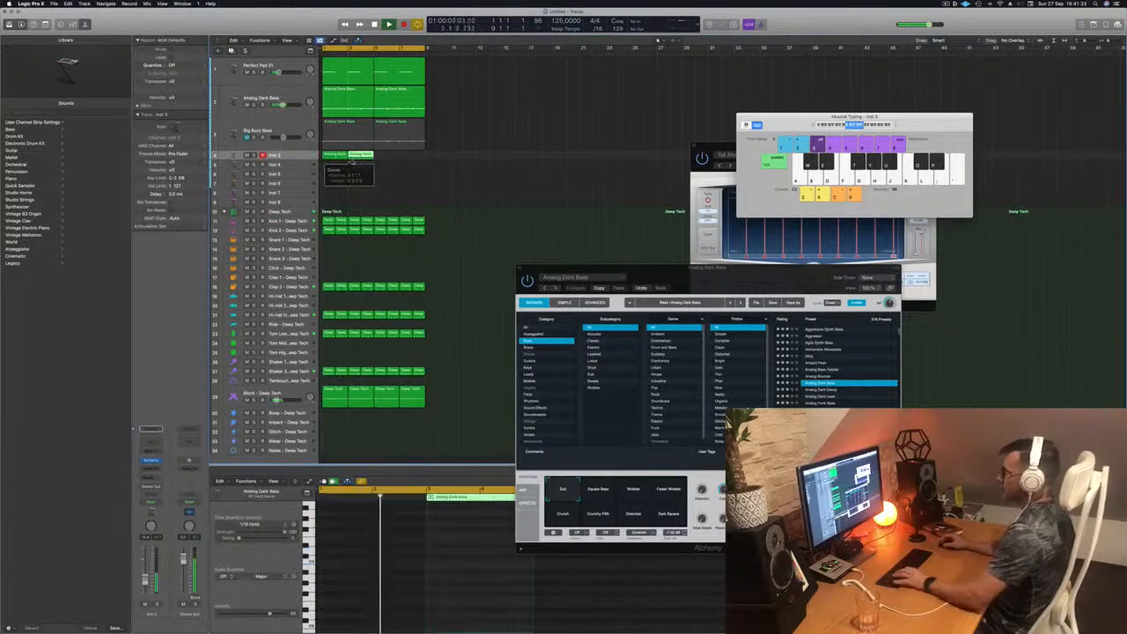
pyautogui.press('Delete')
pyautogui.moveTo(335, 155); pyautogui.dragTo(389, 160)
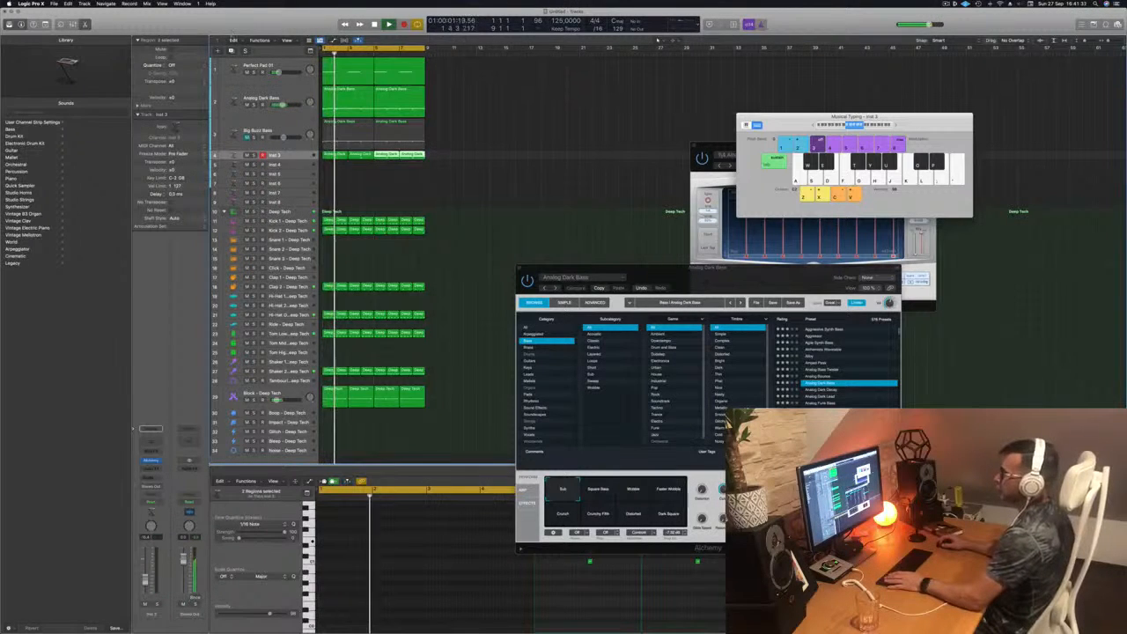
pyautogui.press('ctrl+alt+super+t')
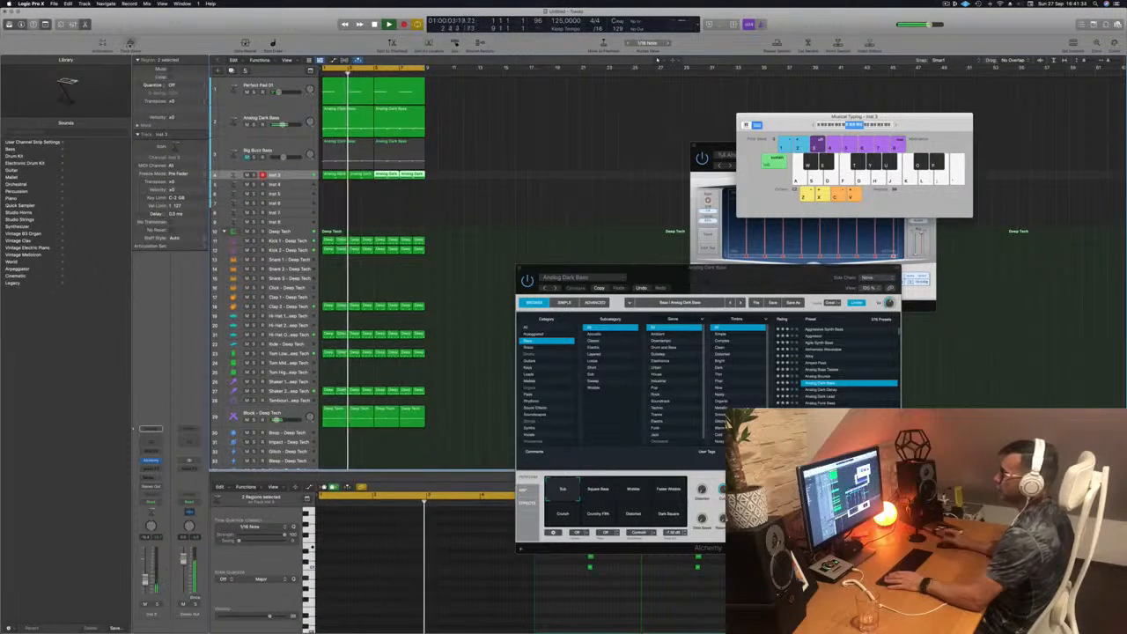
pyautogui.hotkey('ctrl', 'z')
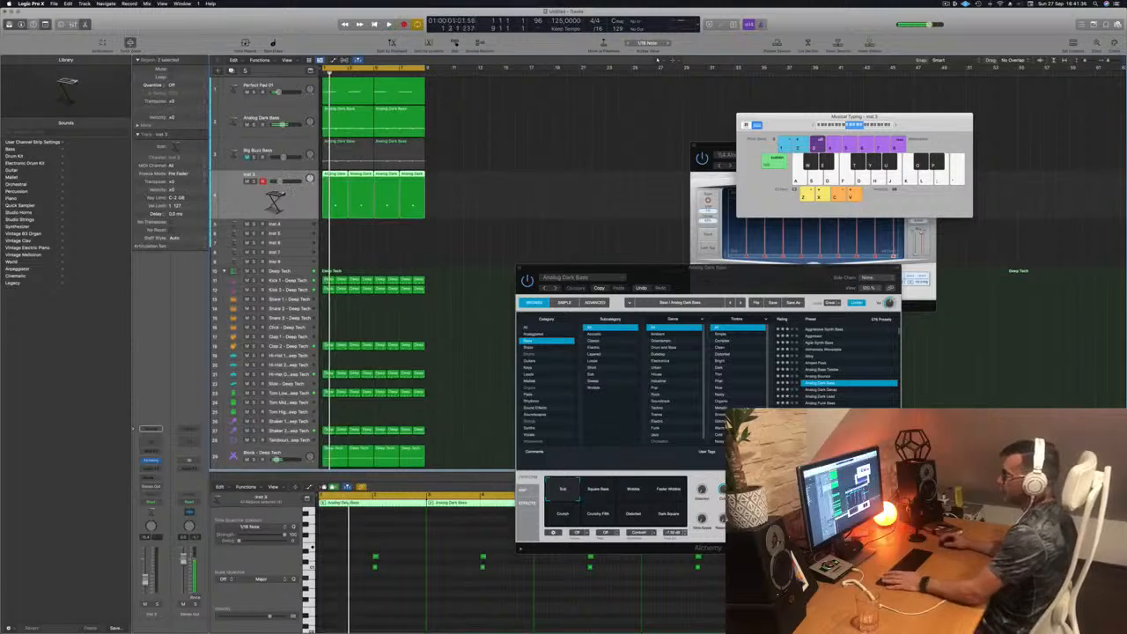
# Open Alchemy on the Inst 3 track and choose the Motion Pad snapshot of the default preset during playback.
pyautogui.click(151, 461)
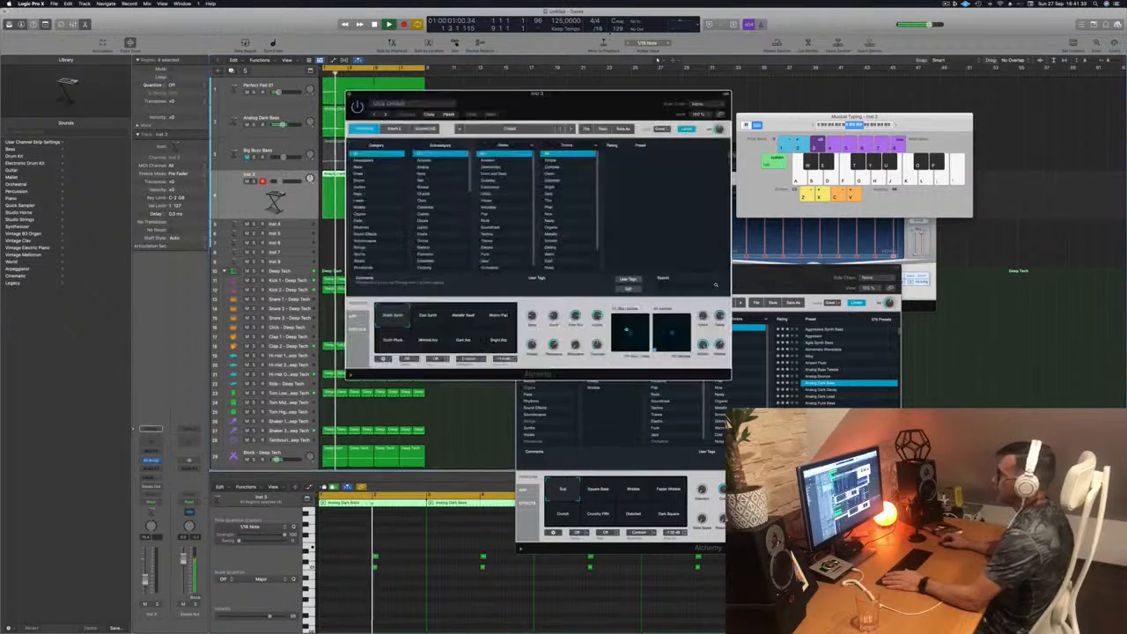
pyautogui.moveTo(564, 99); pyautogui.dragTo(710, 103)
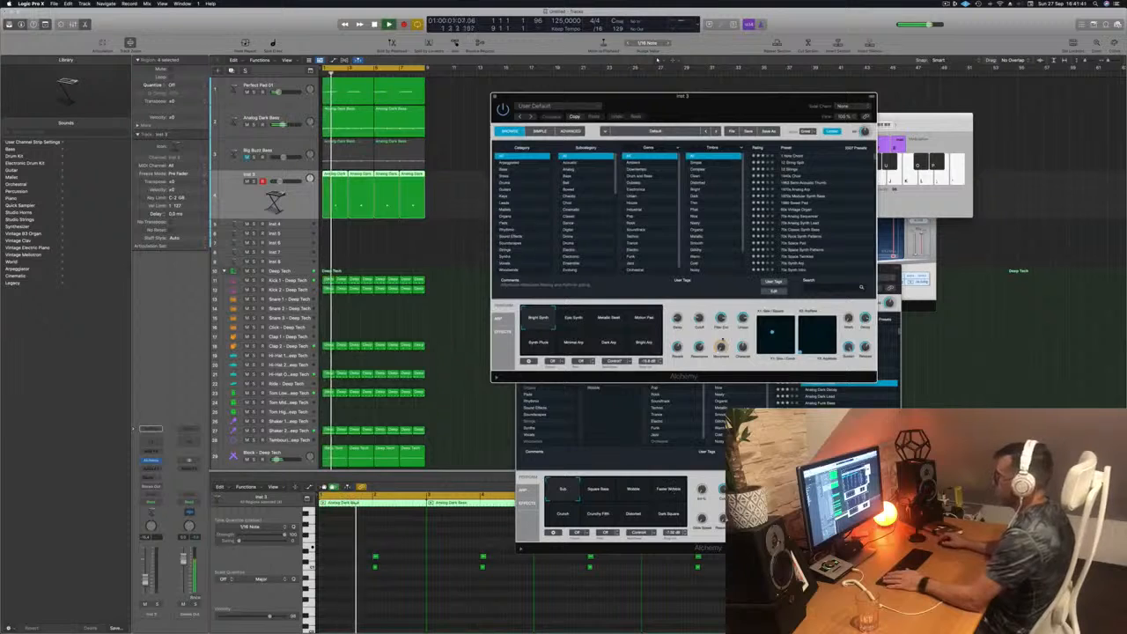
pyautogui.press('space')
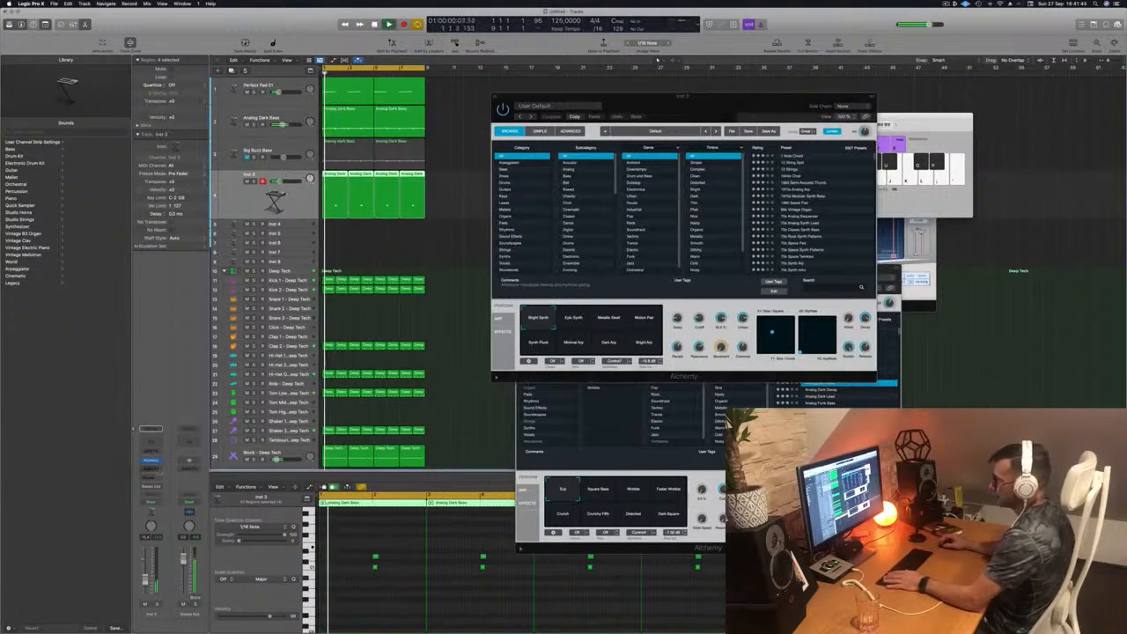
pyautogui.click(151, 460)
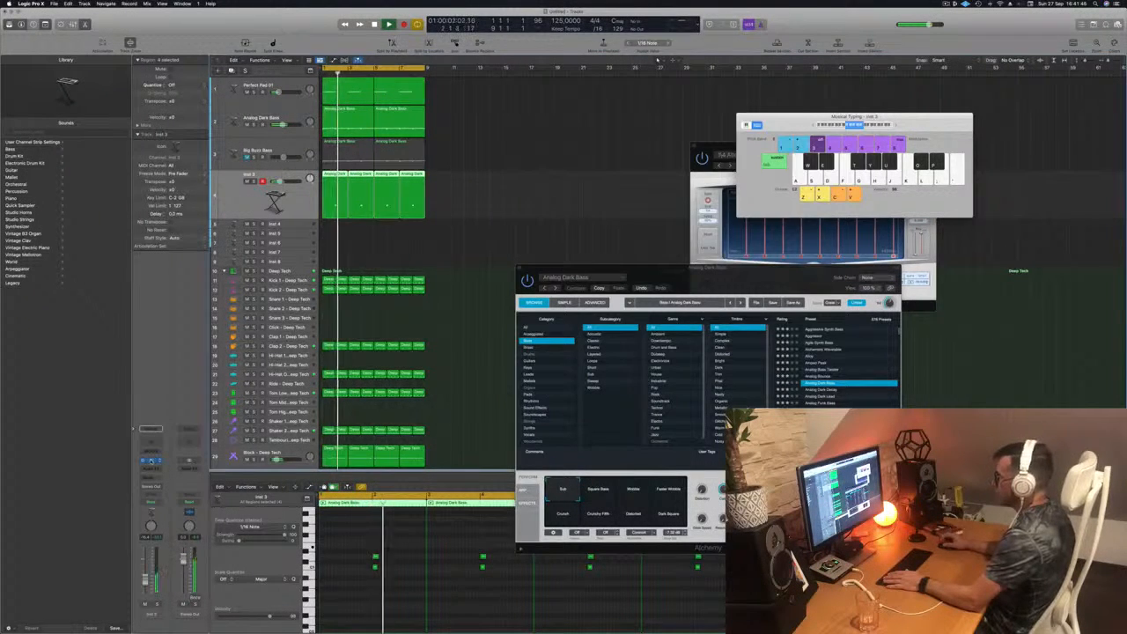
pyautogui.click(151, 460)
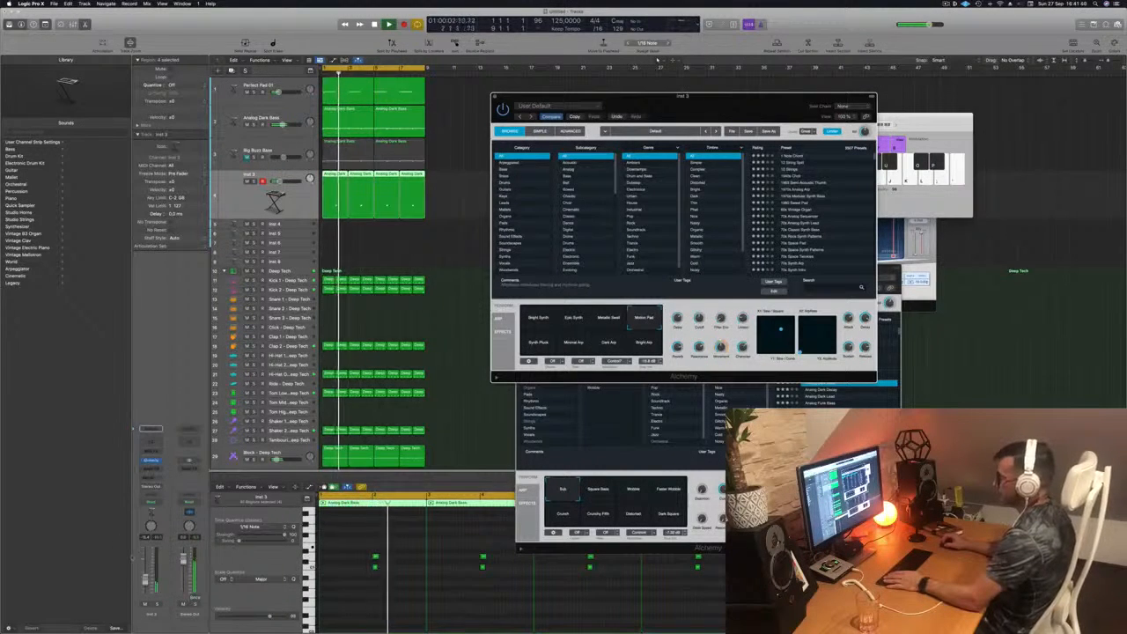
pyautogui.click(152, 460)
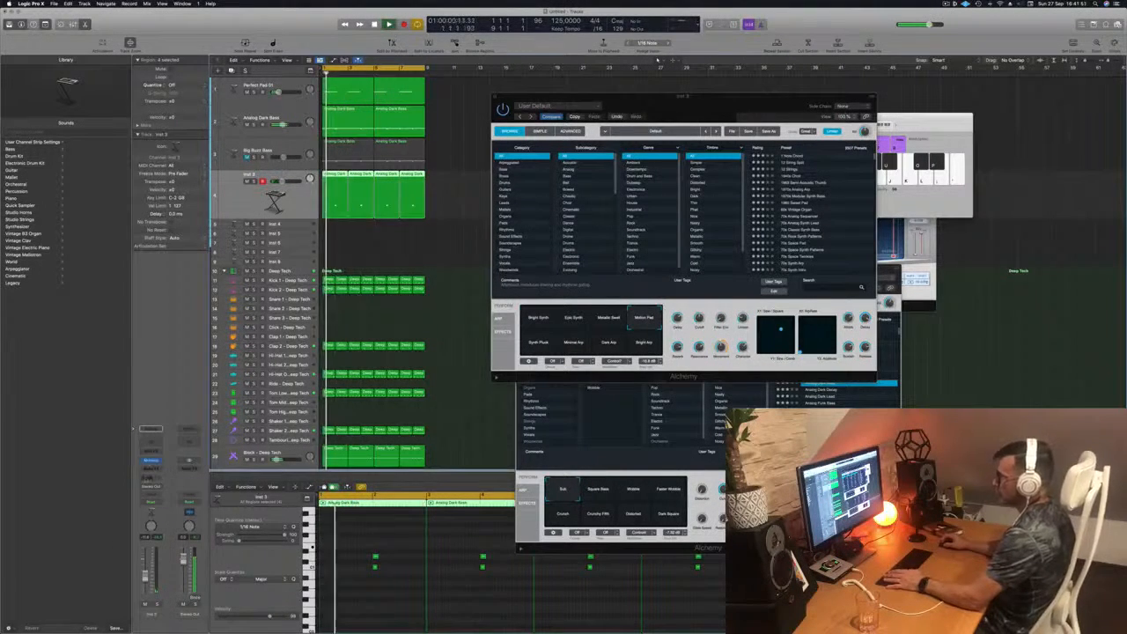
# Add sends from the Inst 3 channel to Bus 5 (Aux 5) and Bus 6 (Aux 6).
pyautogui.click(151, 480)
pyautogui.moveTo(177, 487)
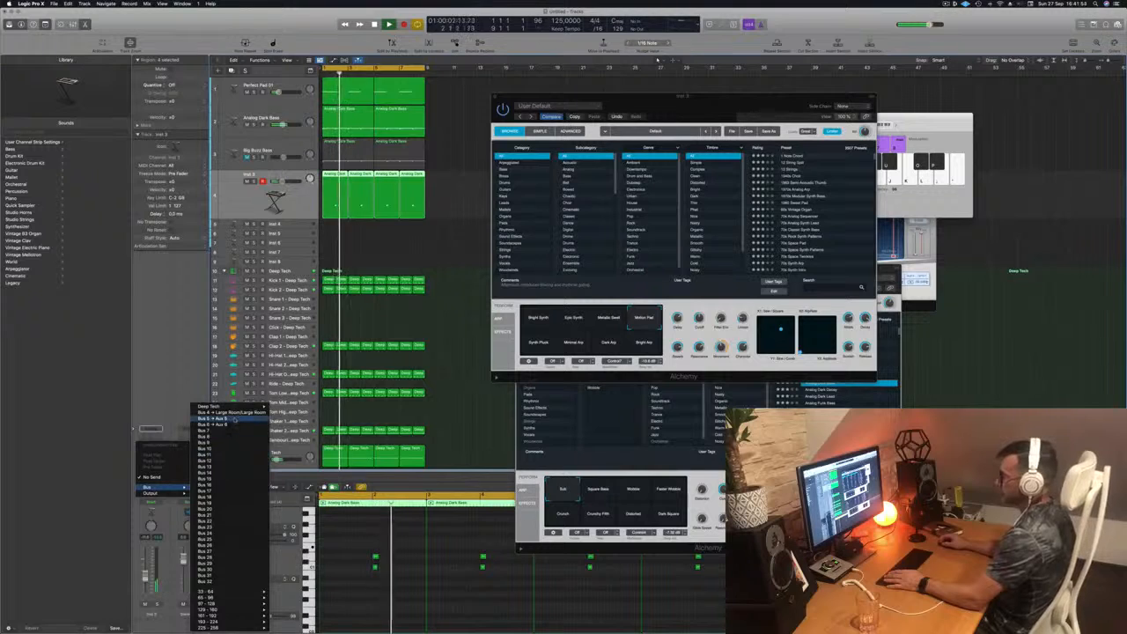
pyautogui.click(231, 419)
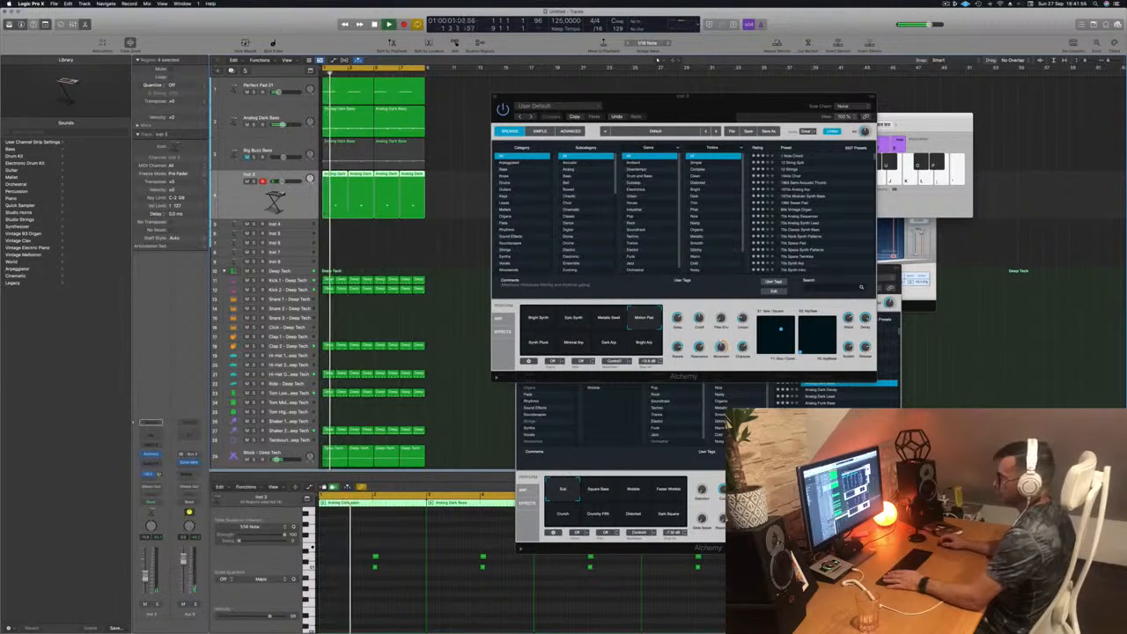
pyautogui.click(152, 479)
pyautogui.moveTo(145, 488)
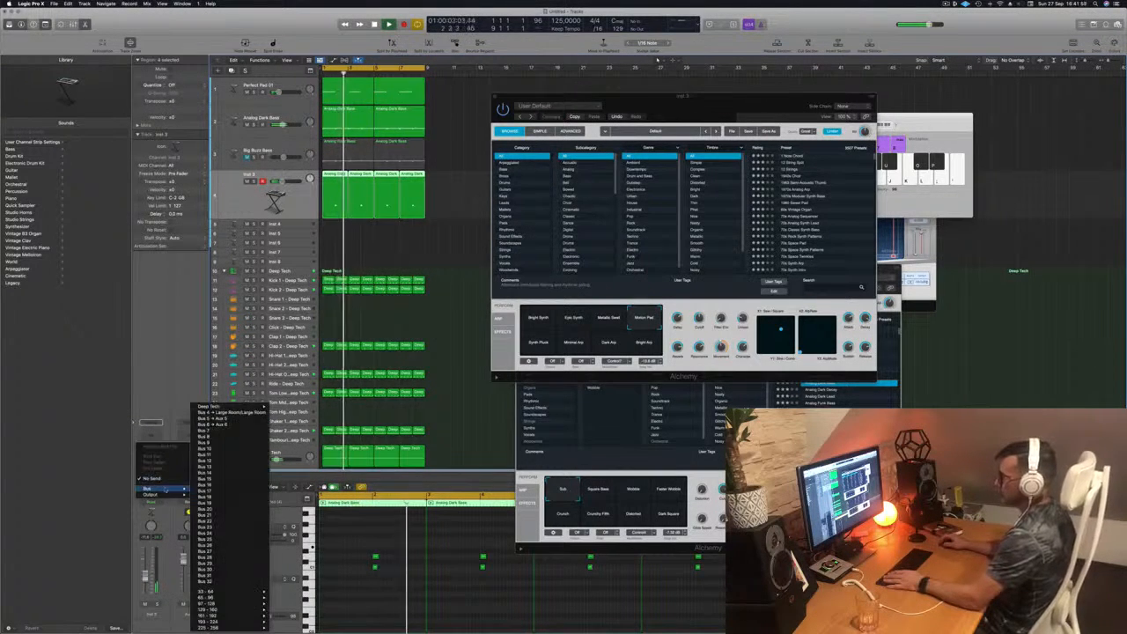
pyautogui.click(215, 424)
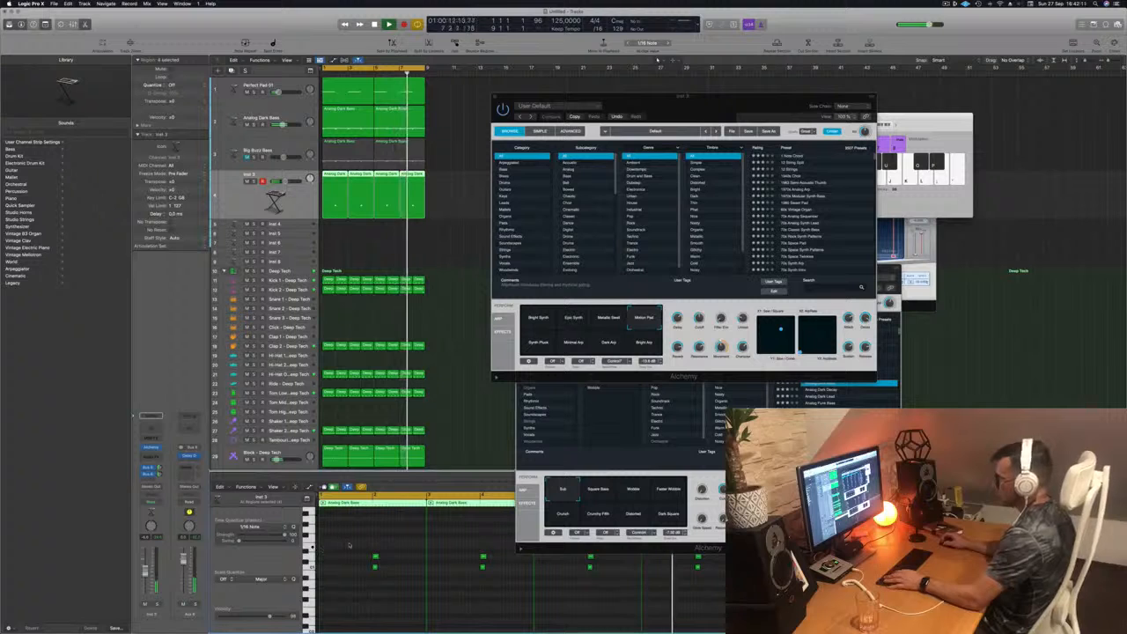
# Try copying the four upper notes of the Inst 3 regions to a higher pitch as a third chord voice, then undo it.
pyautogui.scroll(-3, 341, 538)
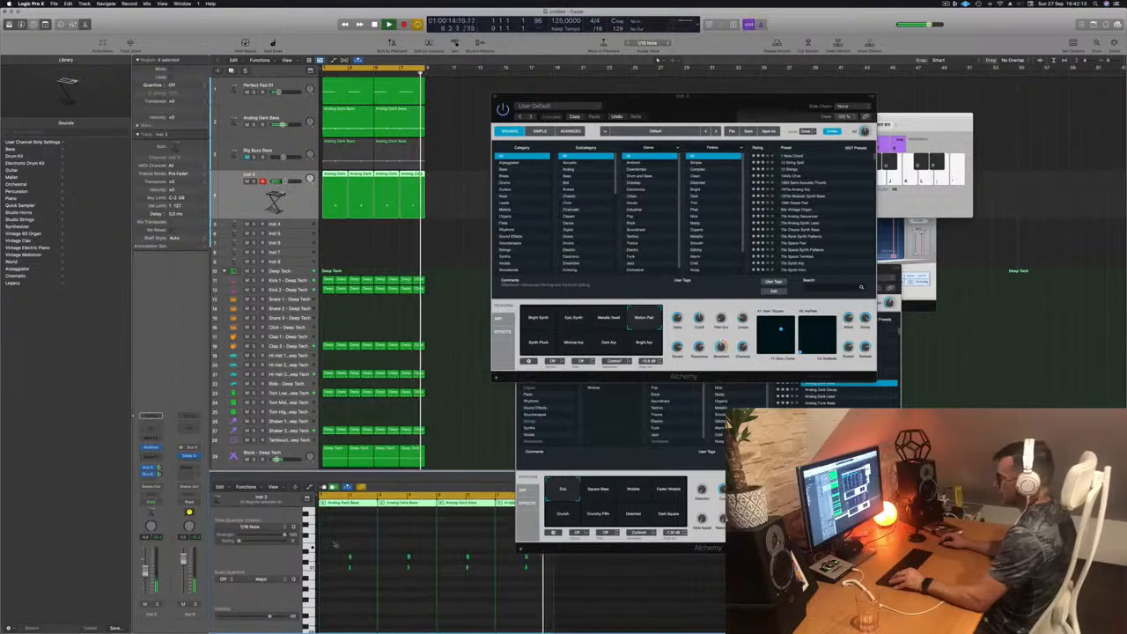
pyautogui.moveTo(335, 541); pyautogui.dragTo(533, 558)
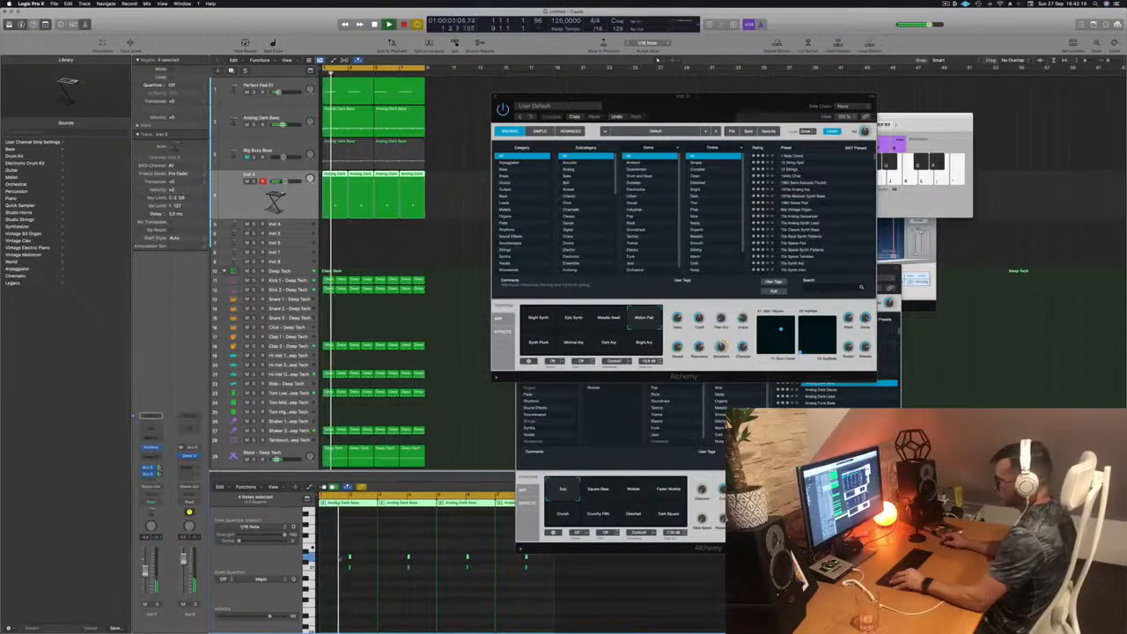
pyautogui.moveTo(350, 557); pyautogui.dragTo(350, 546)
pyautogui.press('Return')
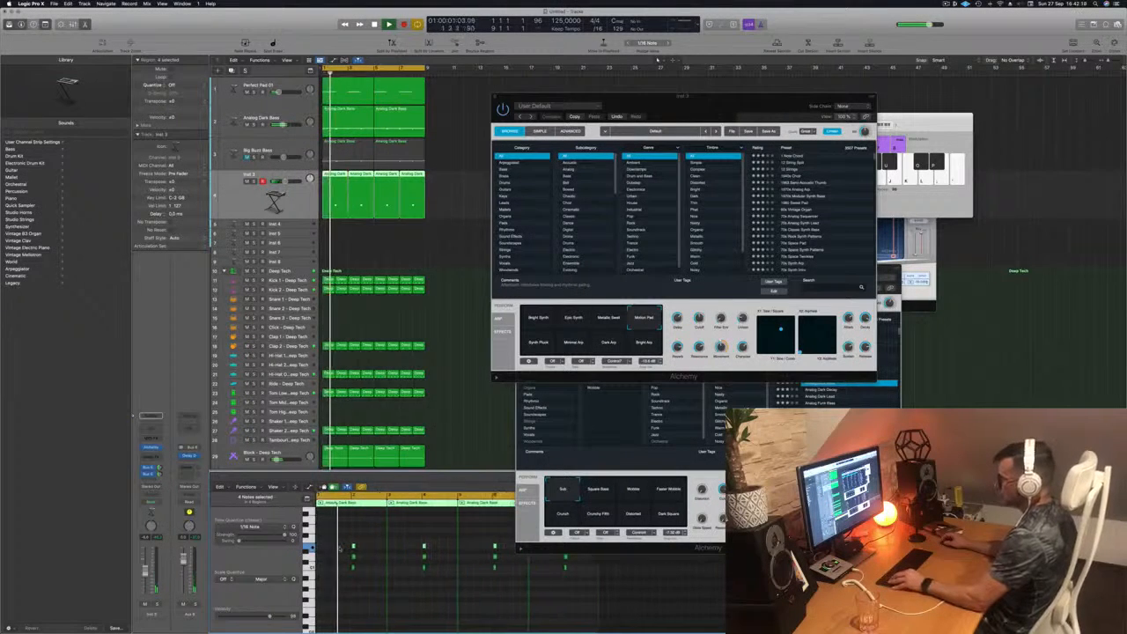
pyautogui.scroll(2, 343, 547)
pyautogui.scroll(-2, 349, 547)
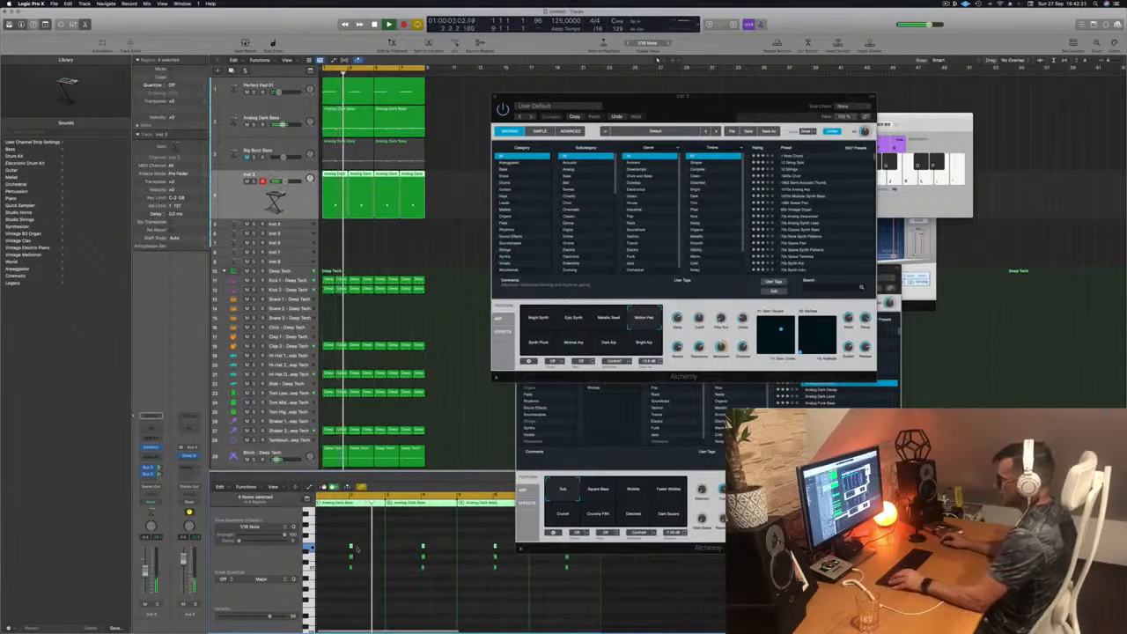
pyautogui.press('super+z')
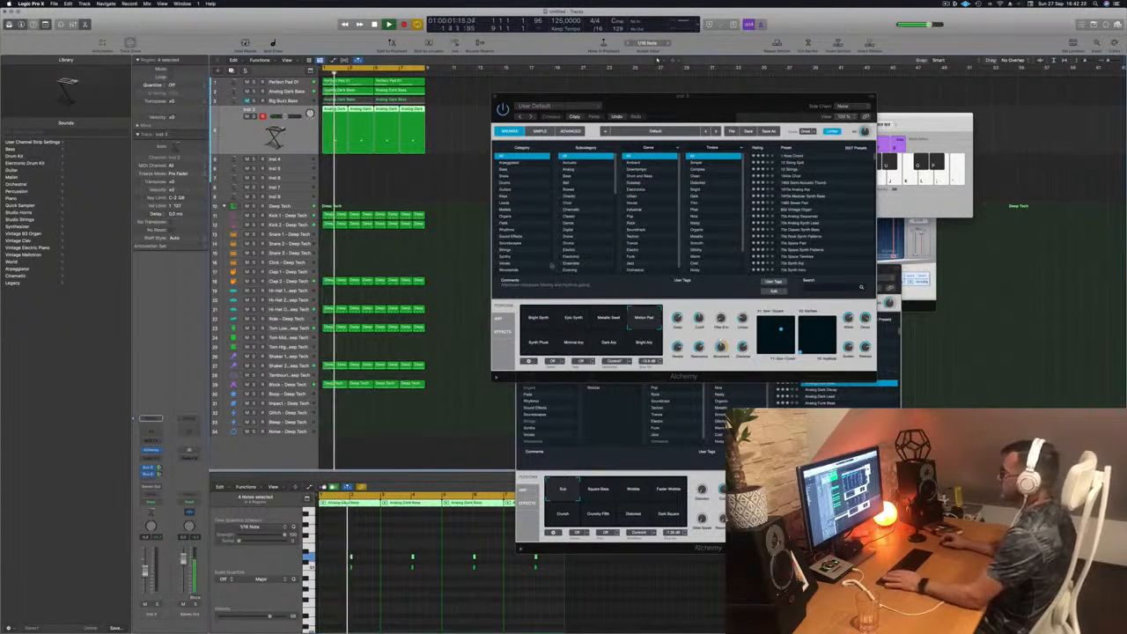
# Audition Alchemy's Bright Arp snapshot and the 1 Note Chord and 12 String Split presets on the chord stab track.
pyautogui.click(643, 344)
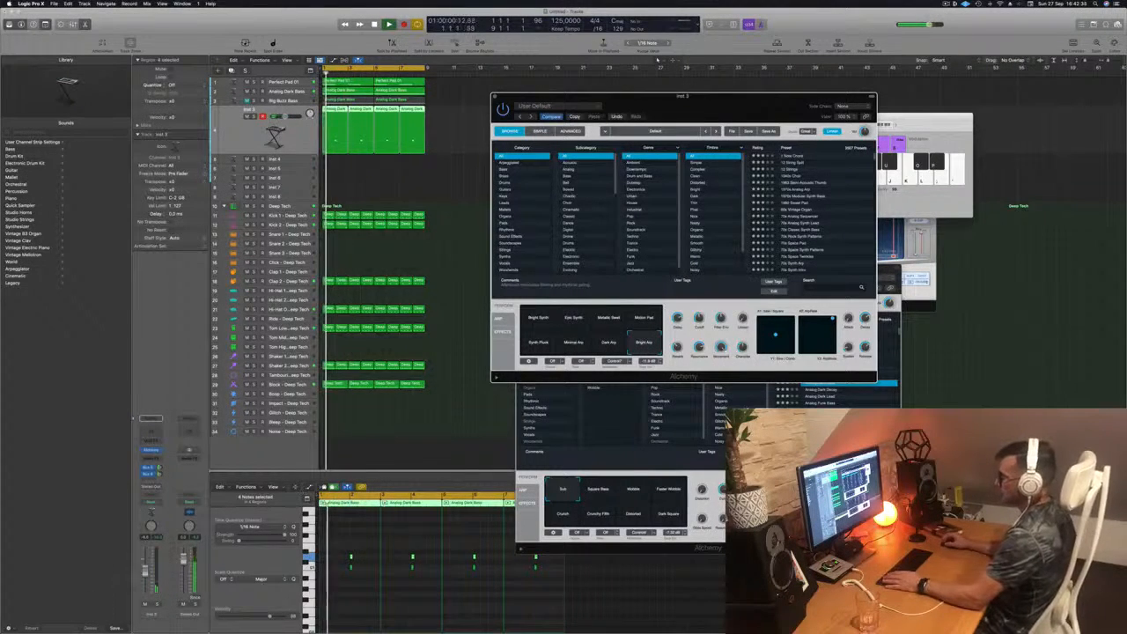
pyautogui.click(389, 516)
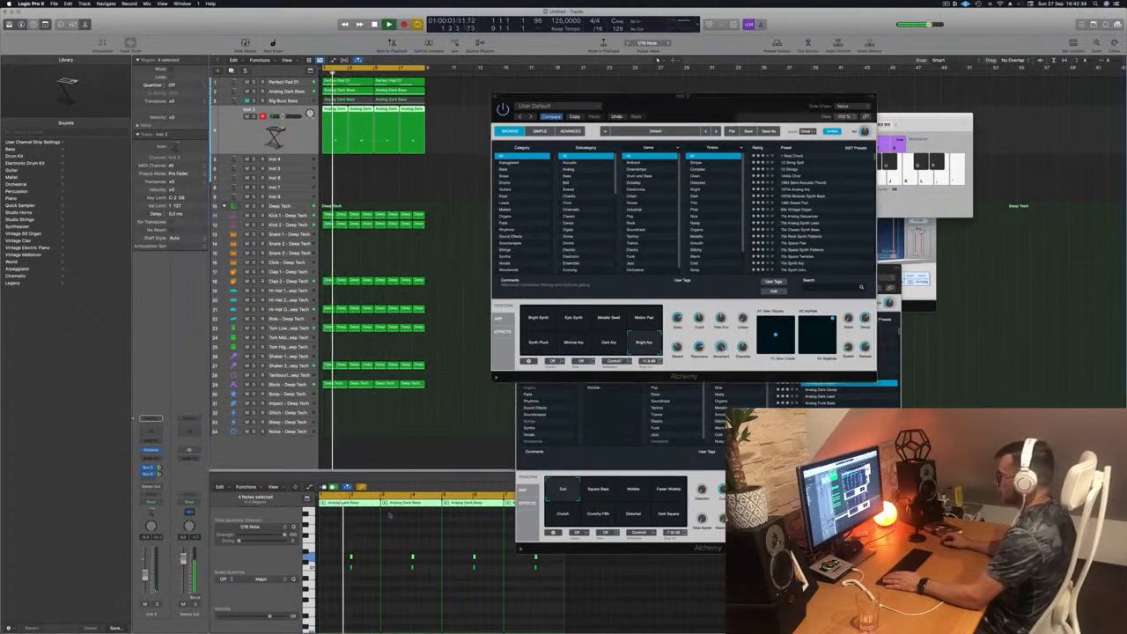
pyautogui.click(538, 343)
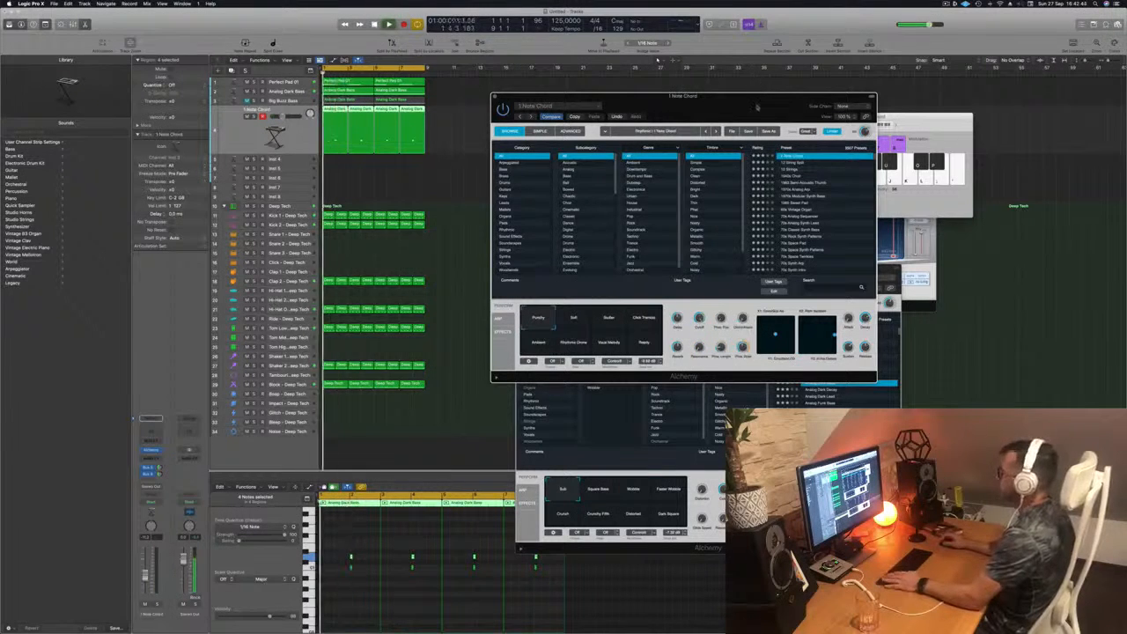
pyautogui.moveTo(757, 104); pyautogui.dragTo(735, 93)
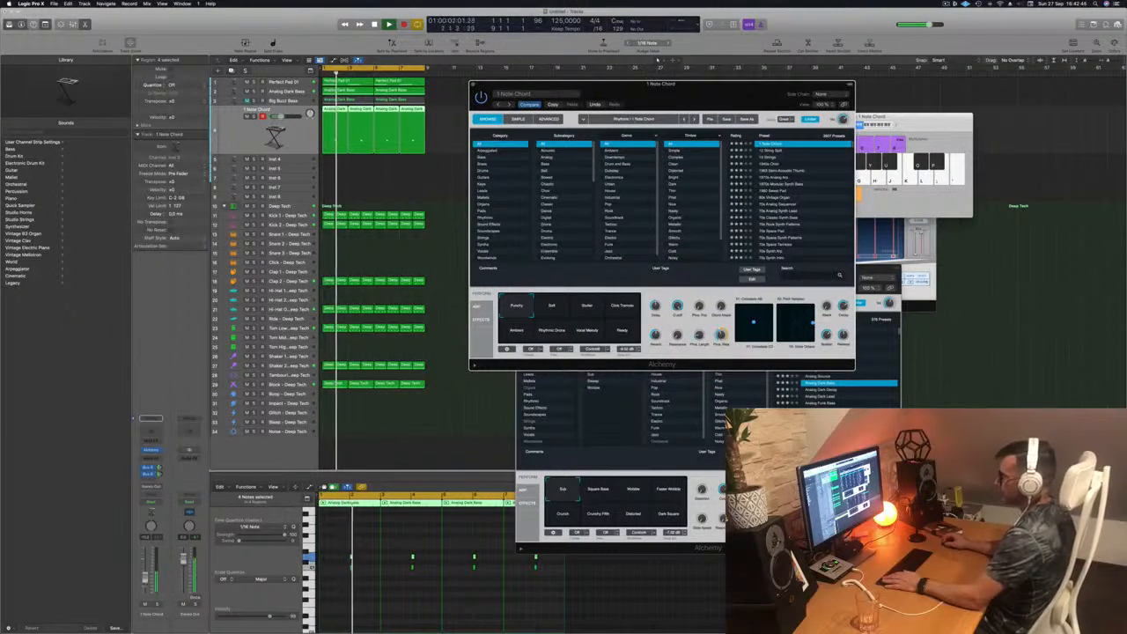
pyautogui.moveTo(145, 576); pyautogui.dragTo(146, 573)
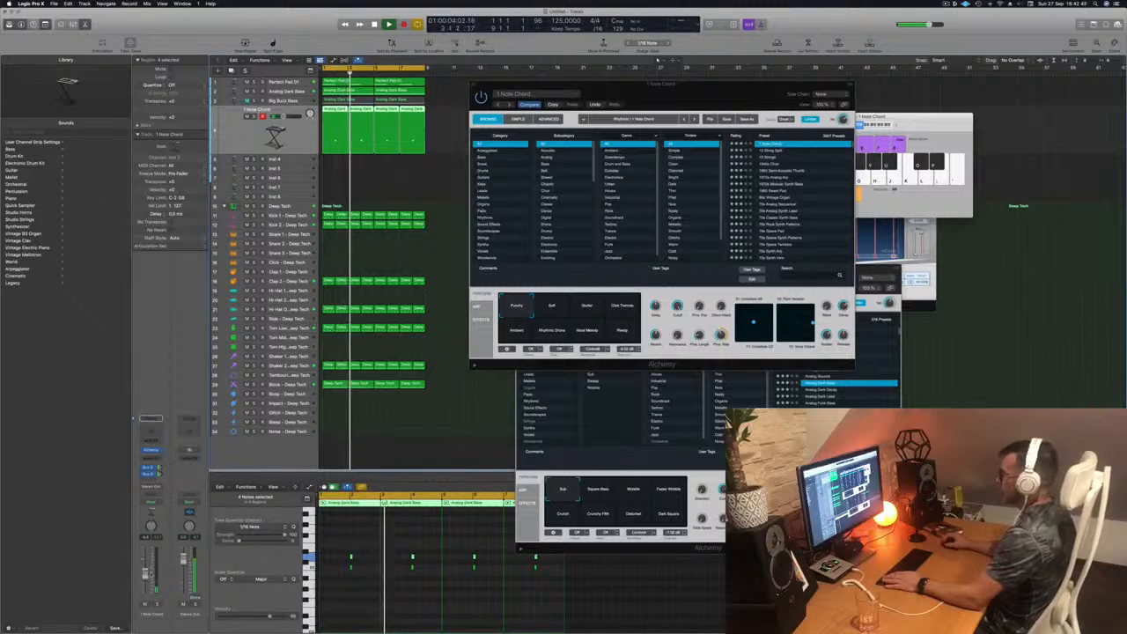
pyautogui.click(776, 150)
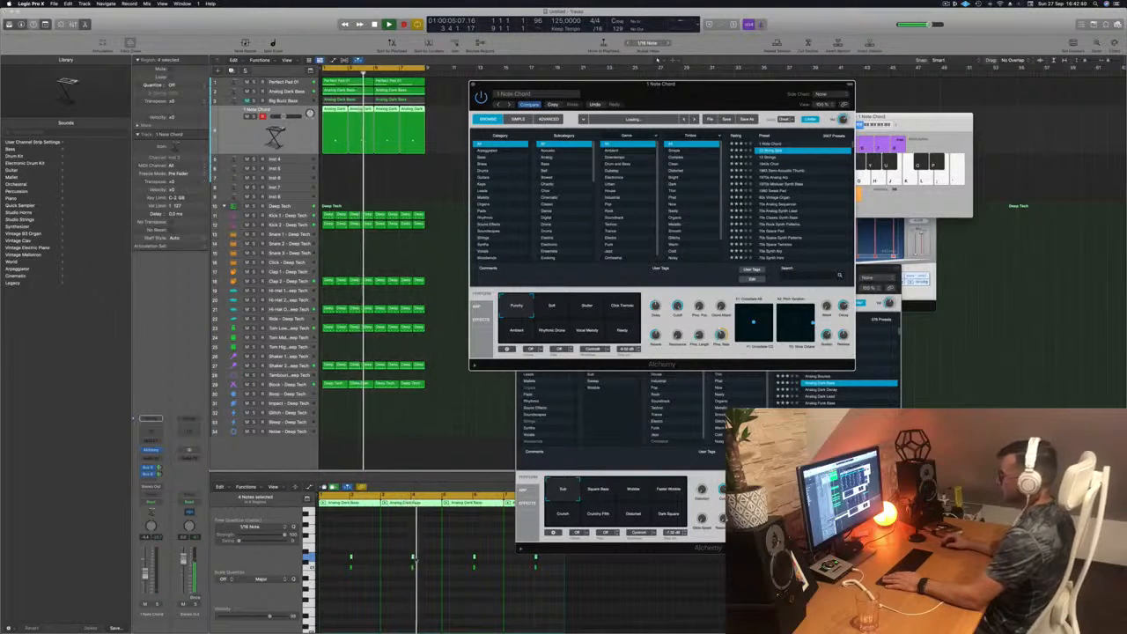
# Select all eight chord stab notes in the Piano Roll and lengthen them together.
pyautogui.moveTo(344, 547); pyautogui.dragTo(518, 595)
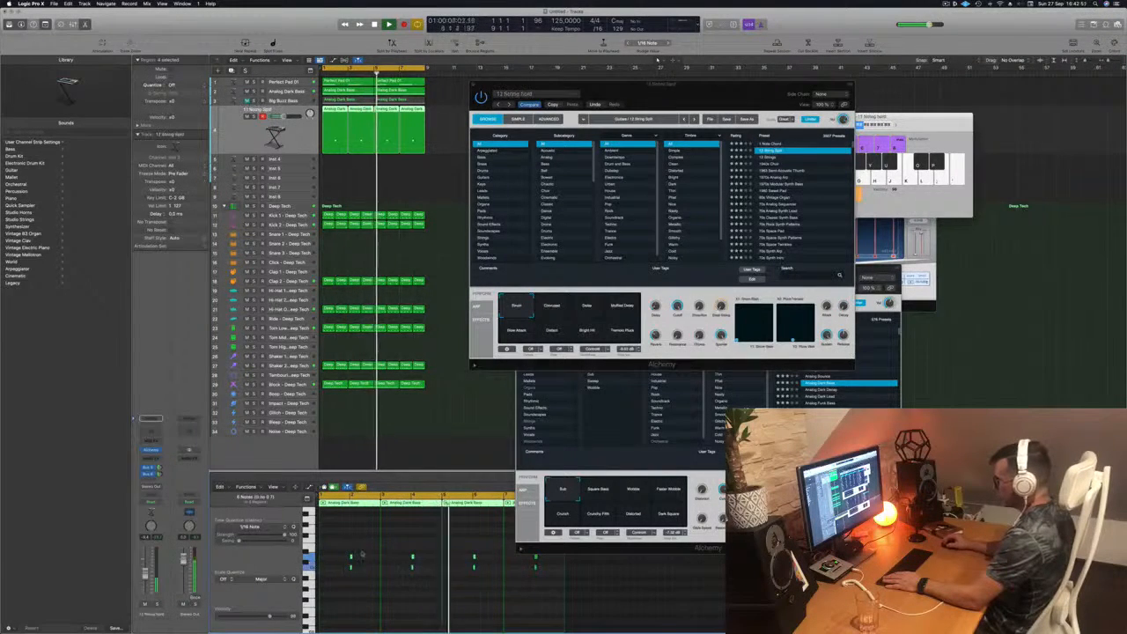
pyautogui.moveTo(345, 545); pyautogui.dragTo(550, 593)
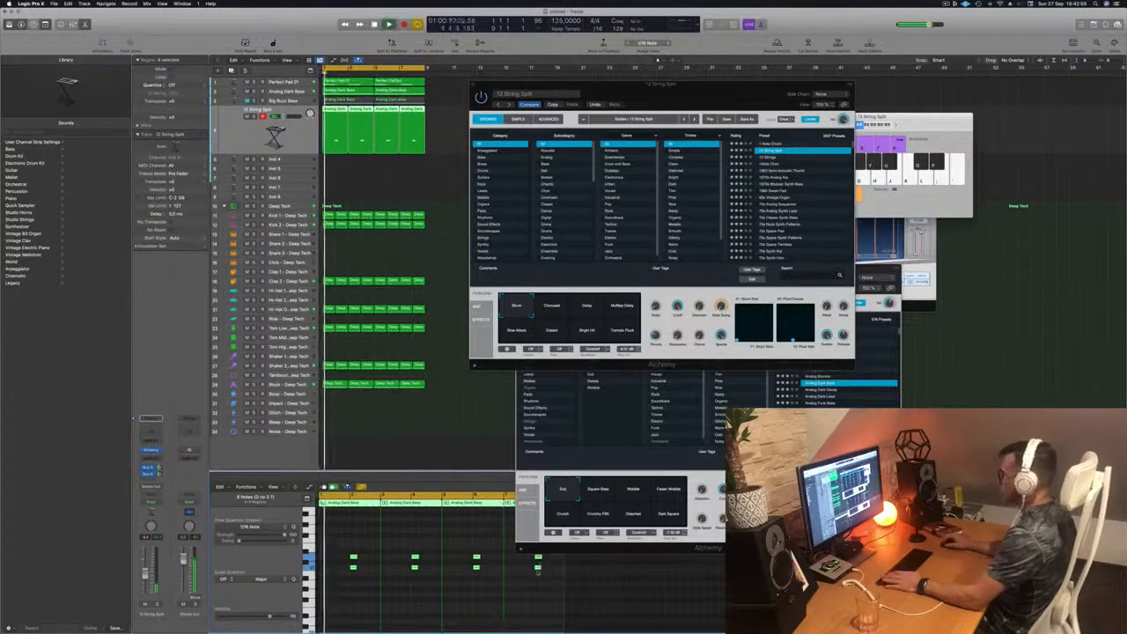
# Try the 1963 Semi-Acoustic Thumb preset on the chord stab track and listen to it soloed, then unsolo the track.
pyautogui.moveTo(716, 87); pyautogui.dragTo(693, 86)
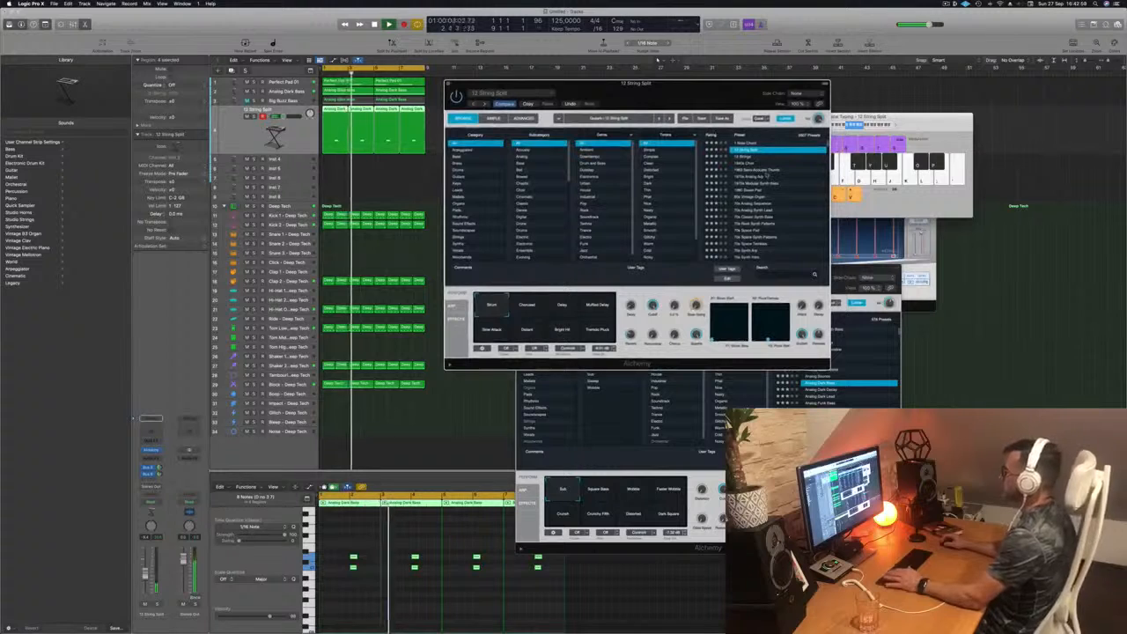
pyautogui.click(766, 170)
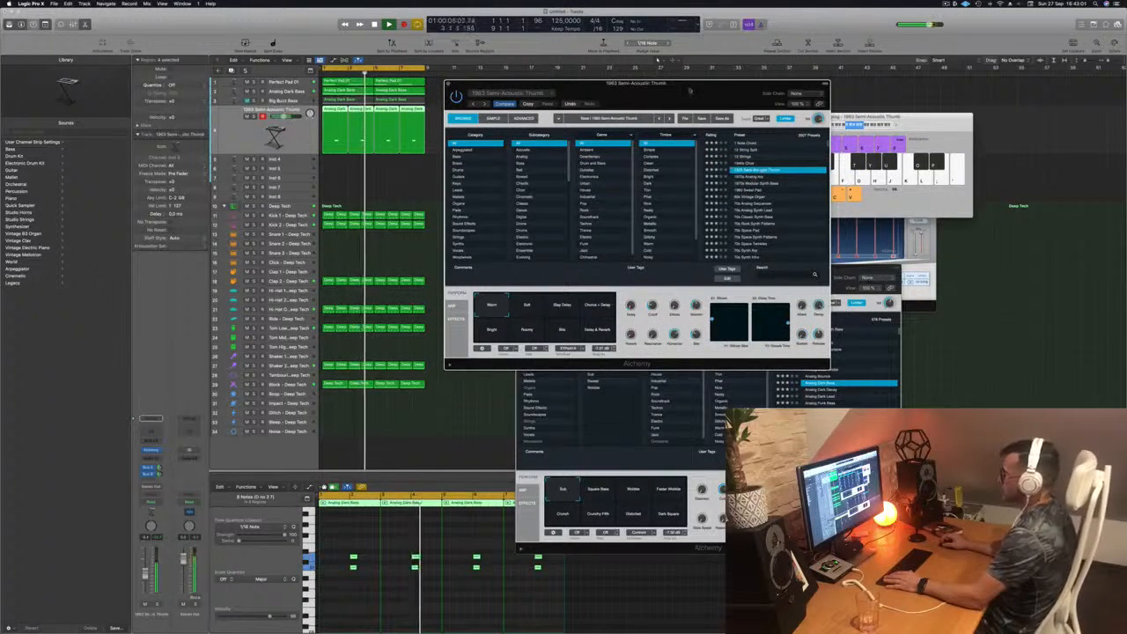
pyautogui.moveTo(691, 91); pyautogui.dragTo(764, 84)
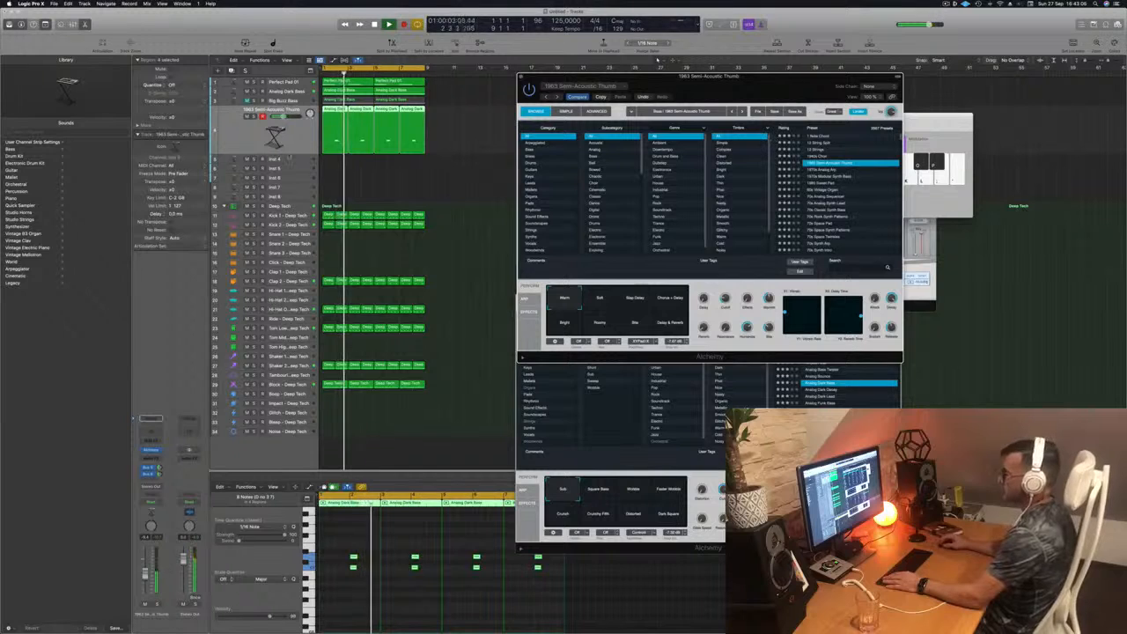
pyautogui.click(255, 116)
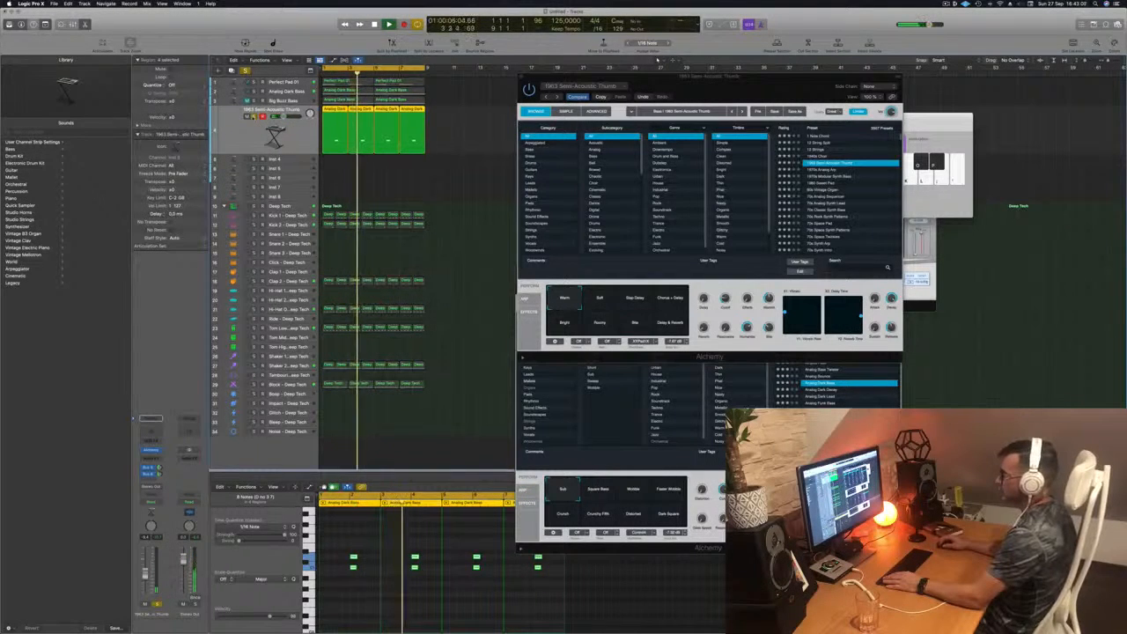
pyautogui.click(254, 116)
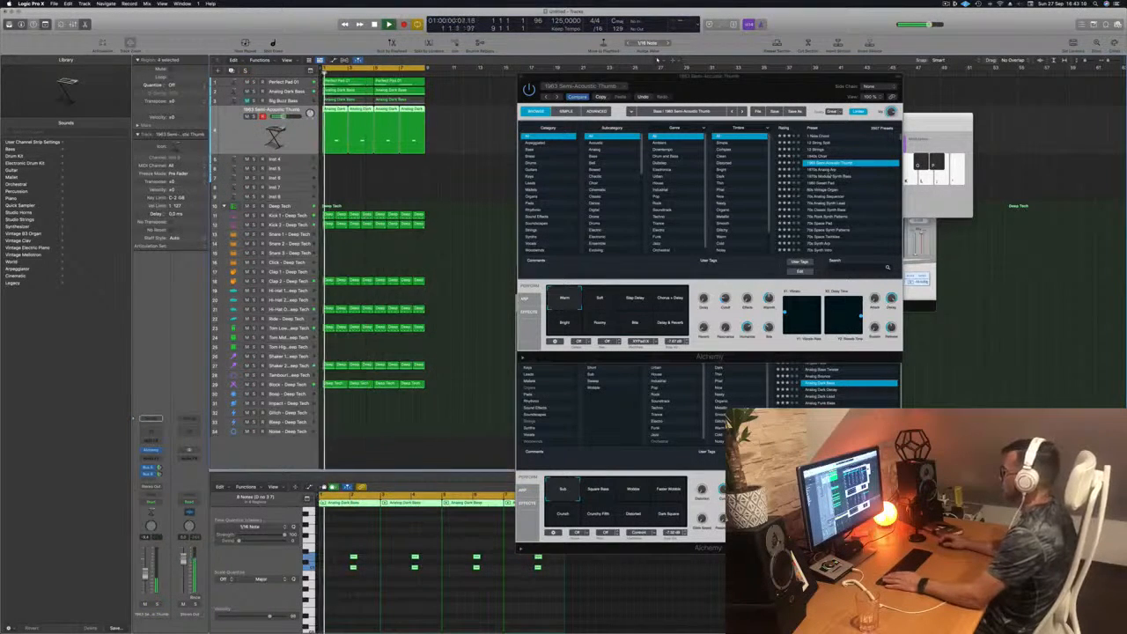
# Try the 1970s Modular Synth Bass preset with its Slide 2 snapshot on the chord stab track during playback.
pyautogui.click(829, 177)
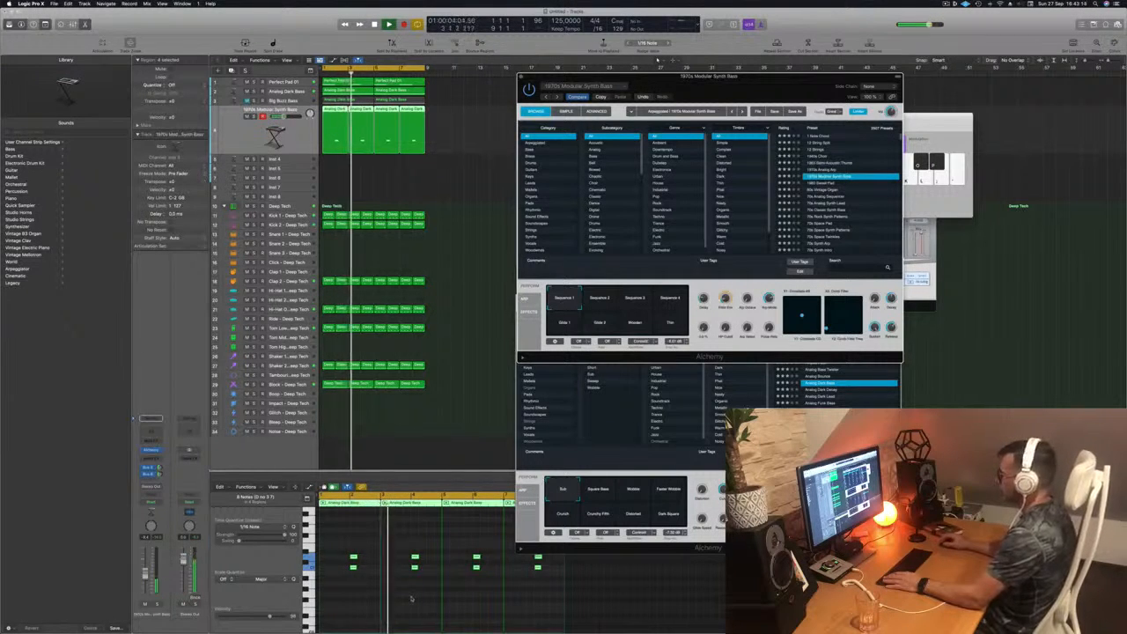
pyautogui.click(410, 599)
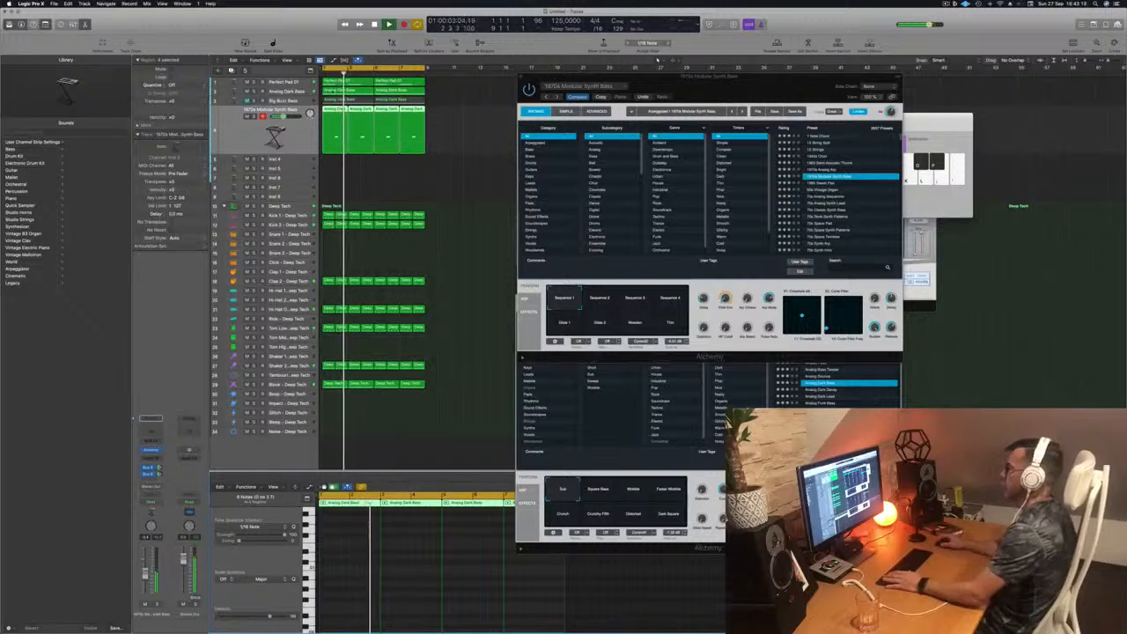
pyautogui.moveTo(753, 88); pyautogui.dragTo(719, 88)
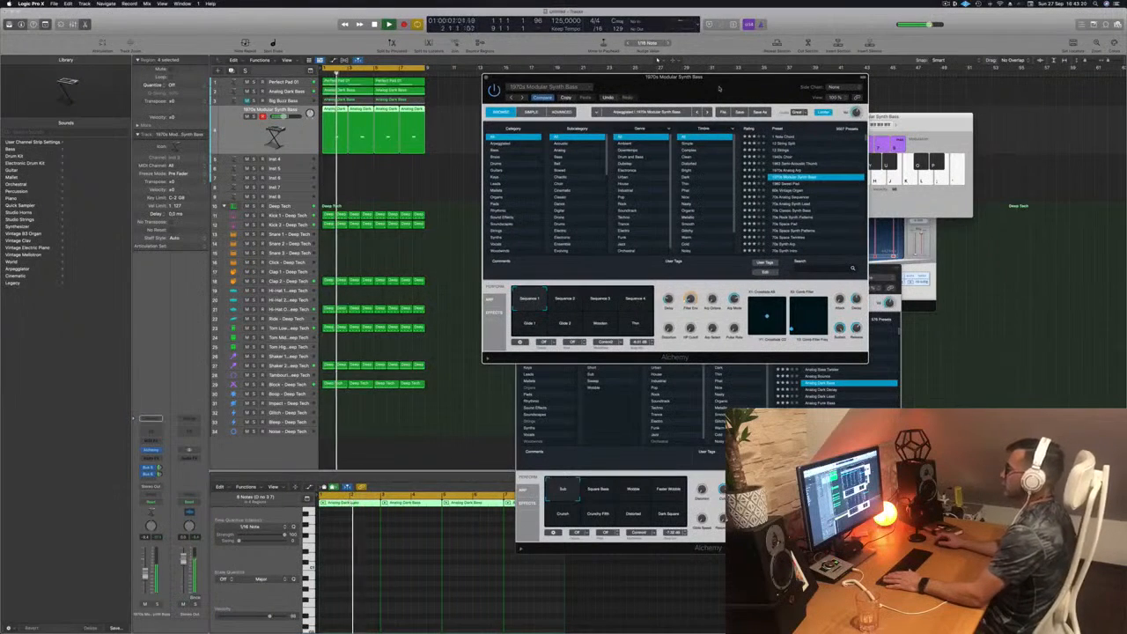
pyautogui.click(564, 327)
pyautogui.press('space')
pyautogui.press('space')
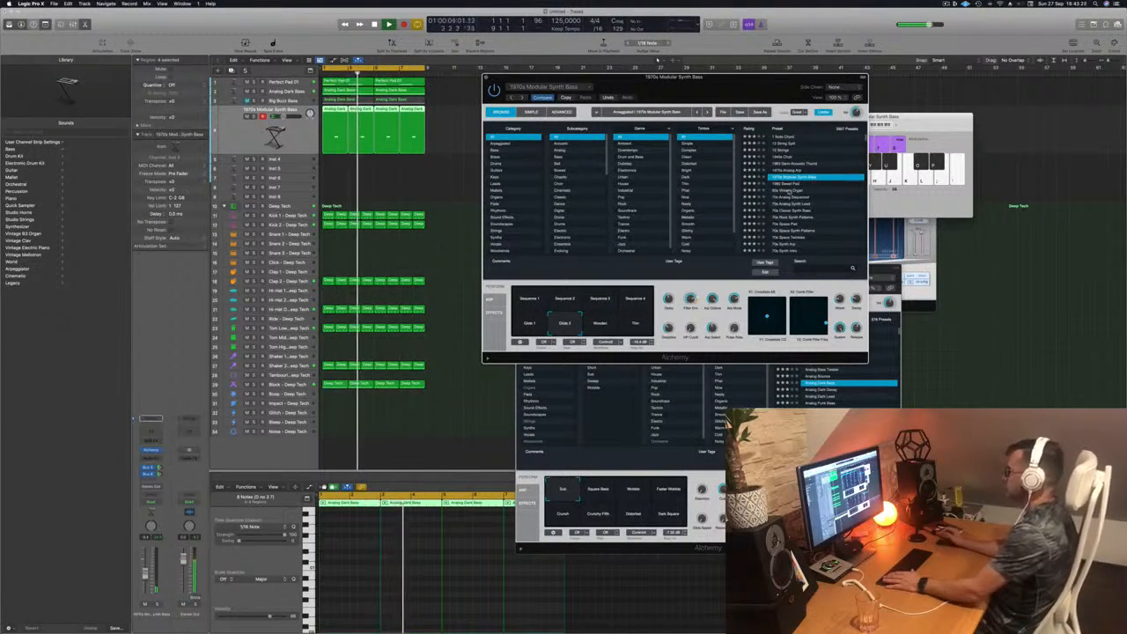
# Audition the 60s Vintage Organ preset, choose 70s Analog Sequencer for the chord stab and listen to it with the track.
pyautogui.click(790, 190)
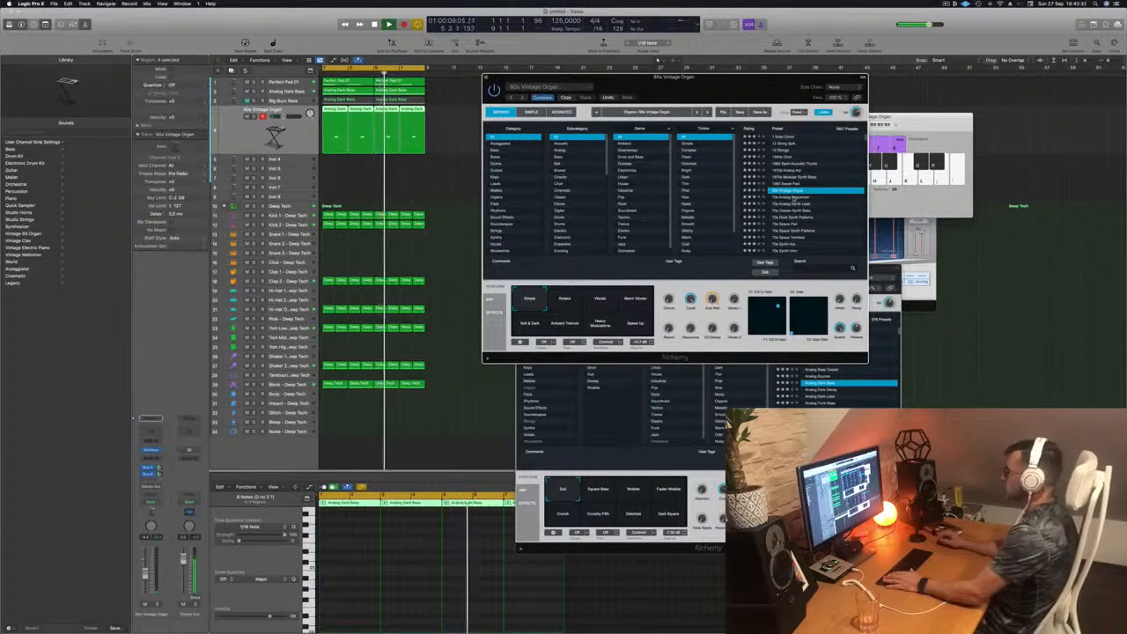
pyautogui.click(794, 197)
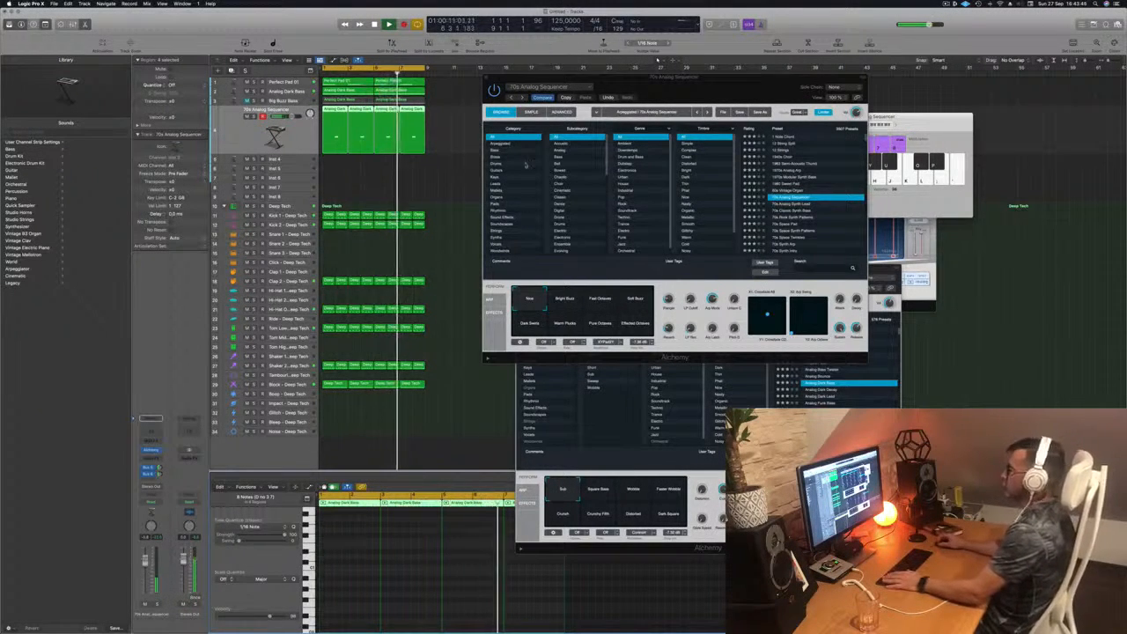
pyautogui.moveTo(688, 80); pyautogui.dragTo(819, 77)
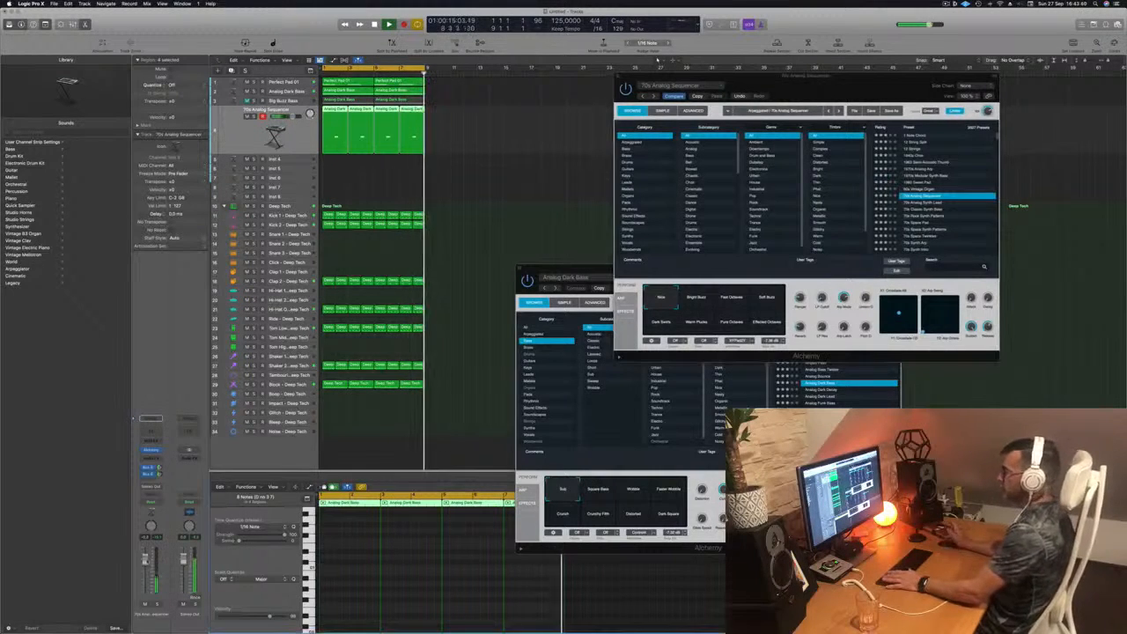
pyautogui.press('space')
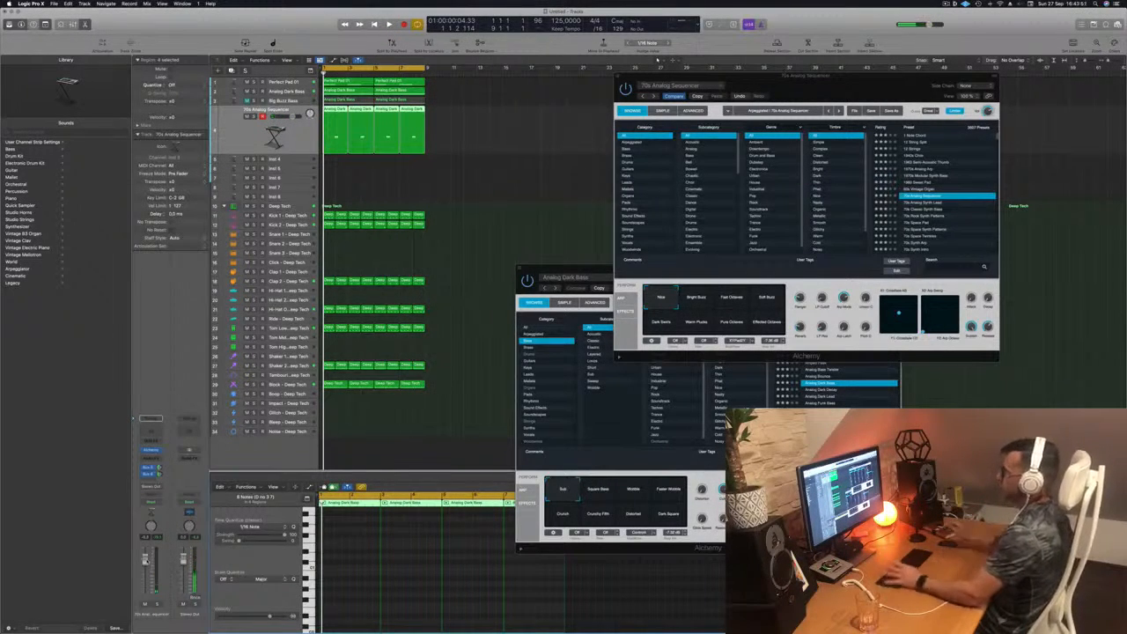
pyautogui.press('space')
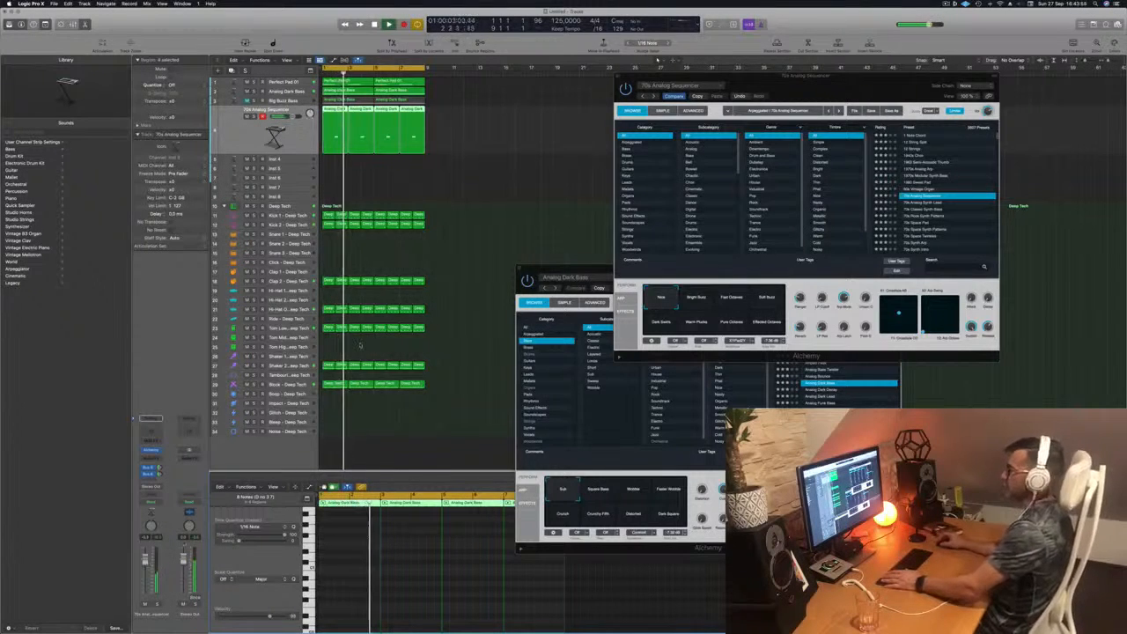
pyautogui.click(522, 152)
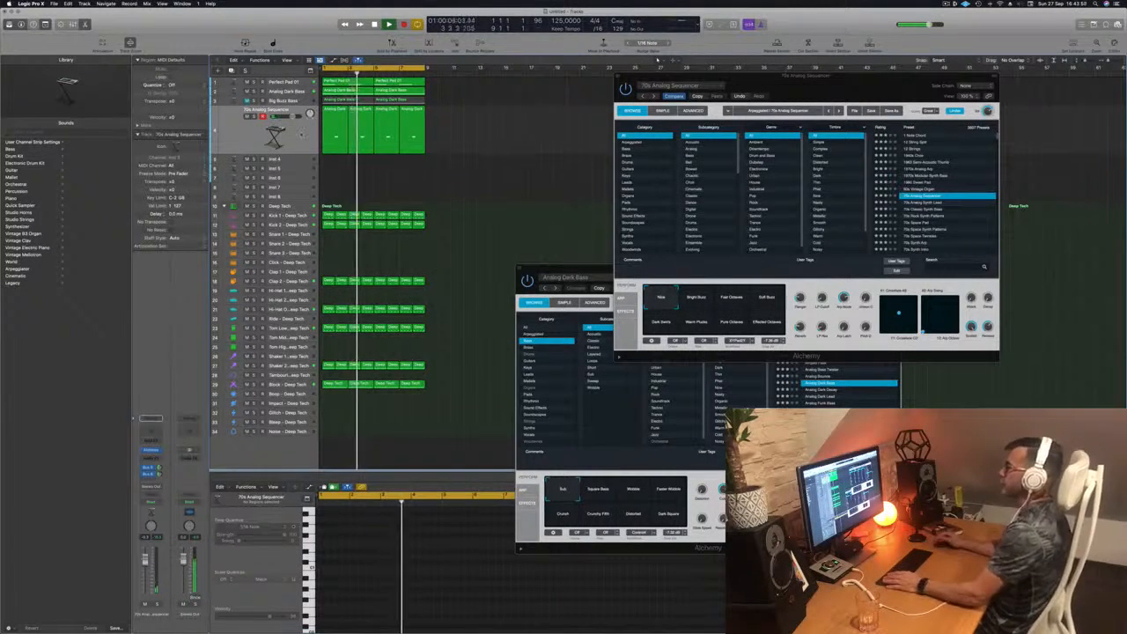
pyautogui.press('super+a')
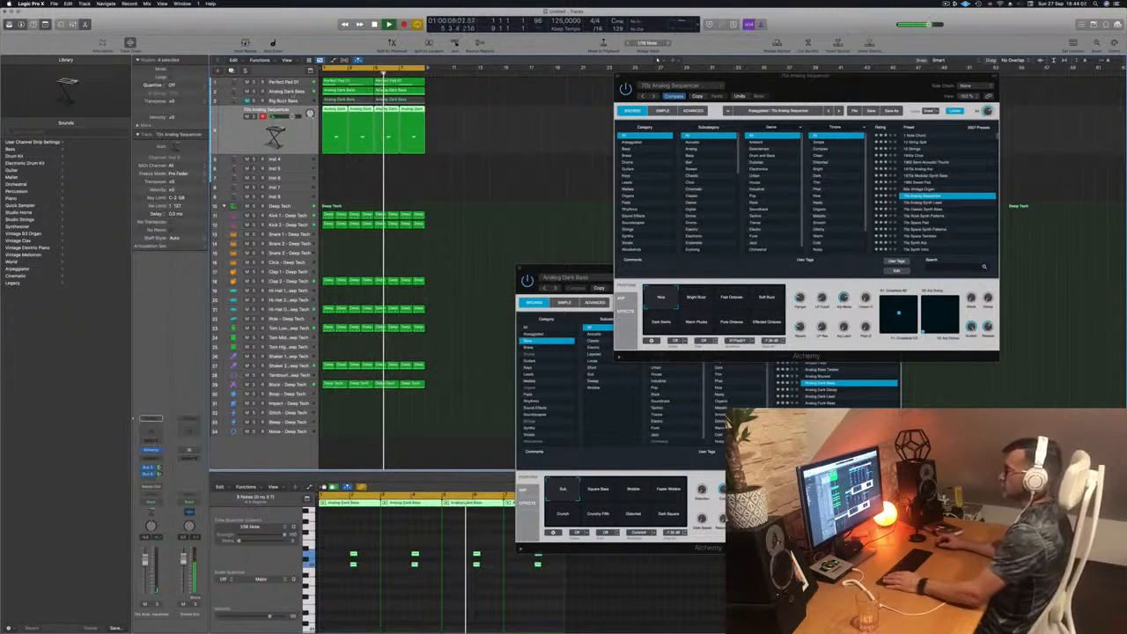
# Duplicate the Analog Dark Bass track with its settings and copy its first region onto the new track.
pyautogui.click(291, 93)
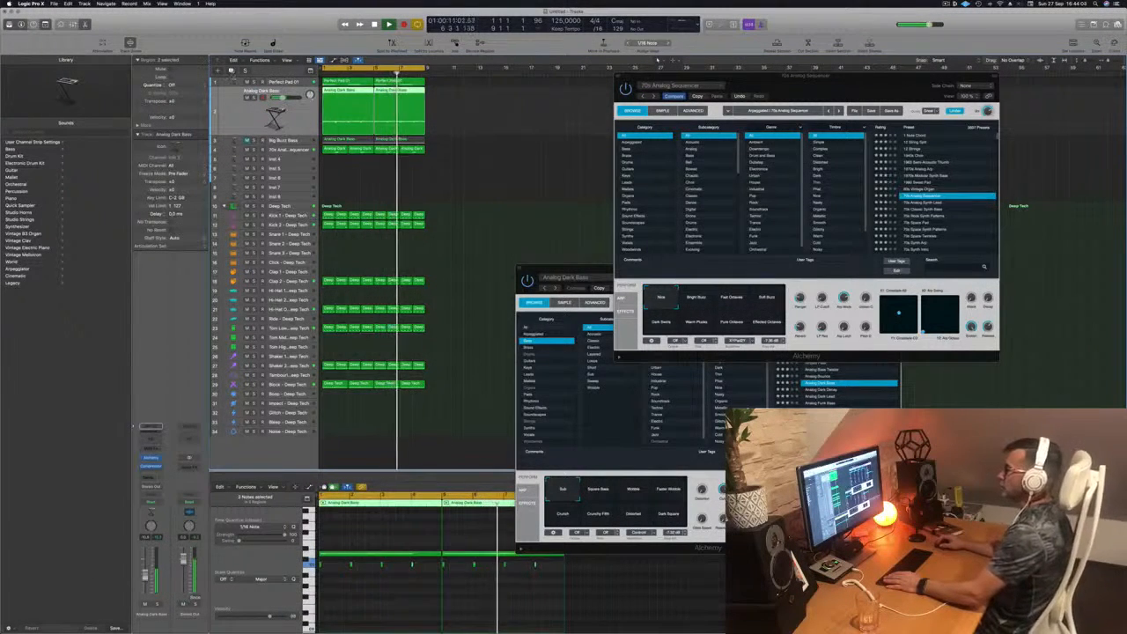
pyautogui.press('super+d')
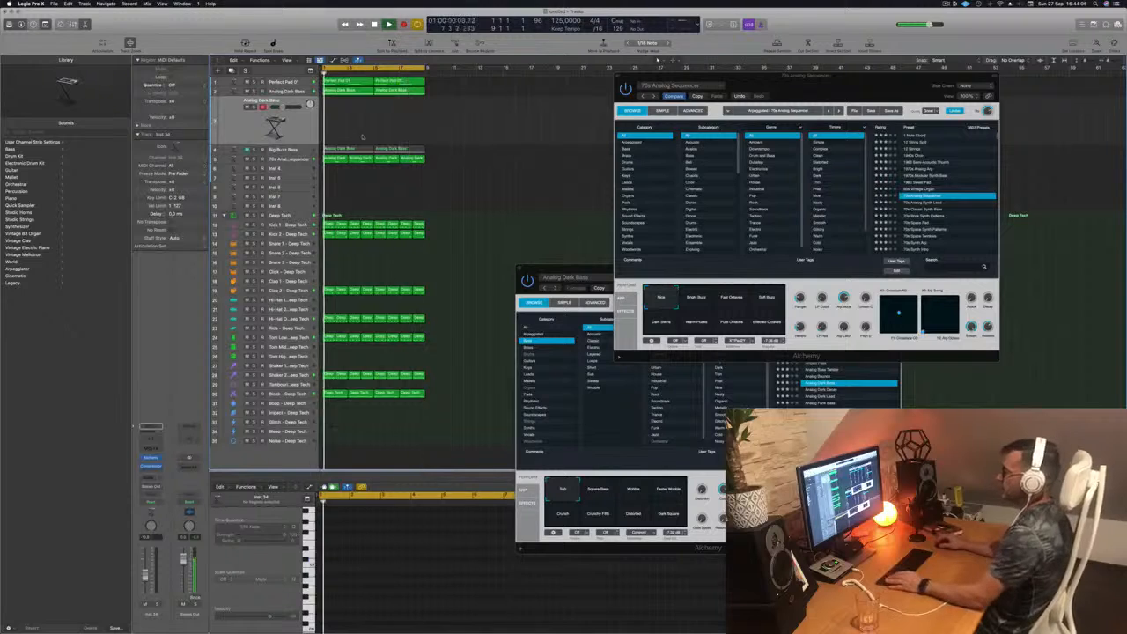
pyautogui.click(344, 91)
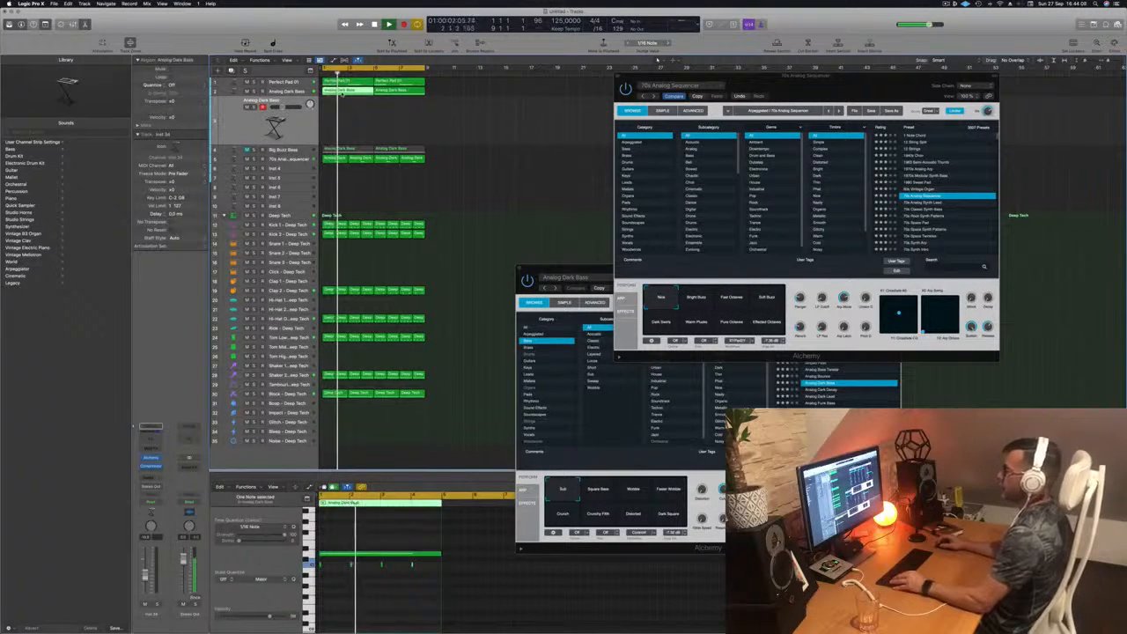
pyautogui.moveTo(343, 91); pyautogui.dragTo(344, 119)
# Delete the long sustained note from the copied bass region, duplicate the region to fill all eight bars and play it.
pyautogui.press('space')
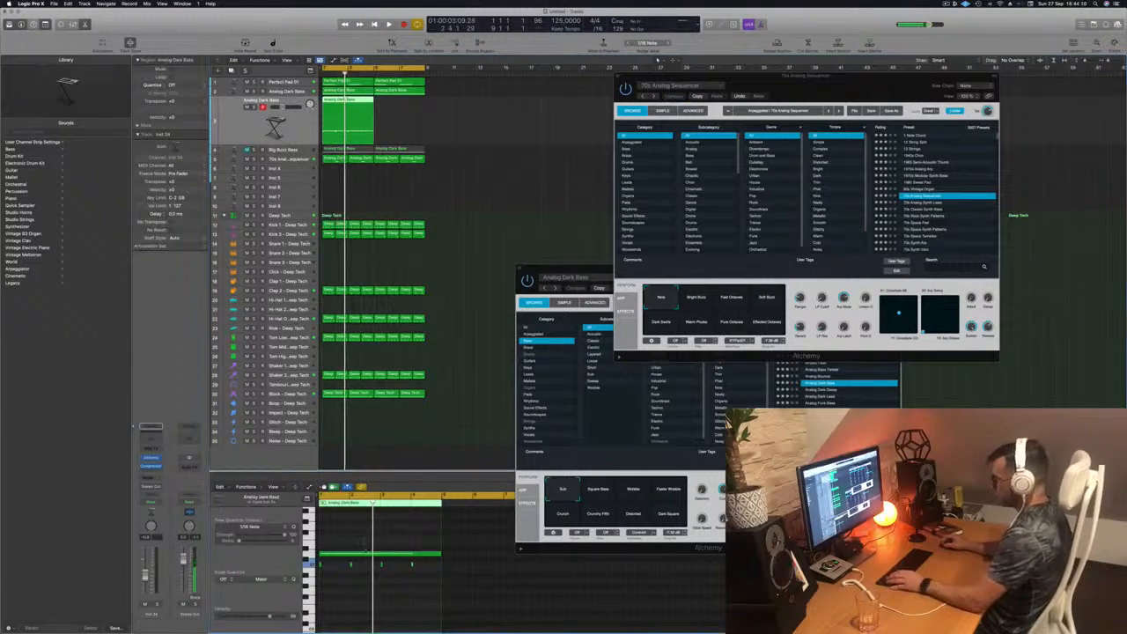
pyautogui.press('Delete')
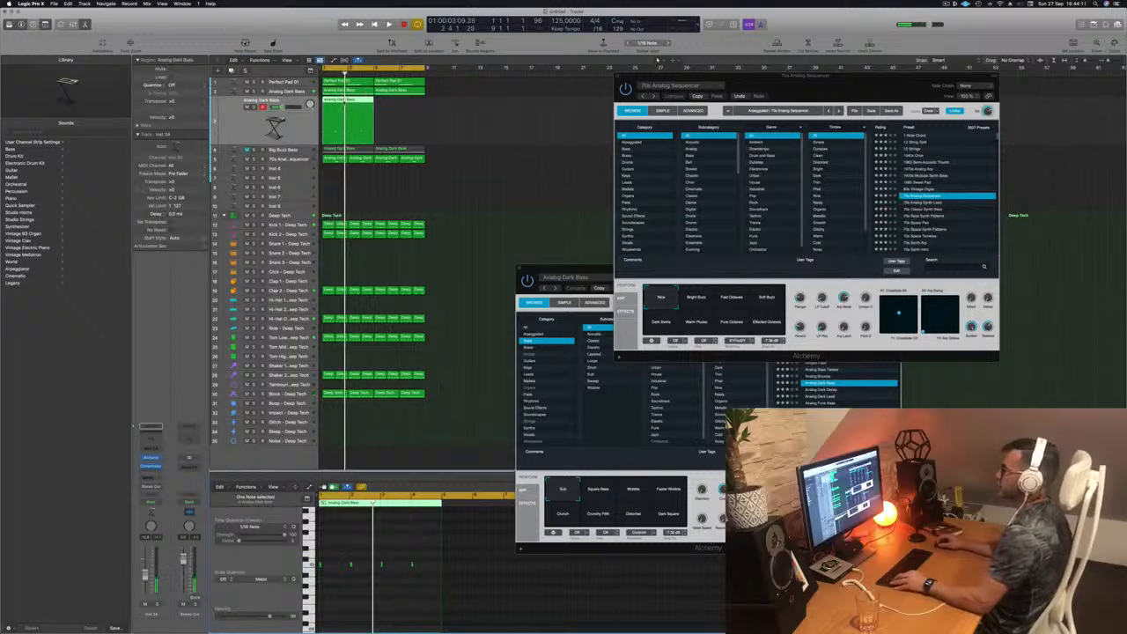
pyautogui.moveTo(343, 100); pyautogui.dragTo(398, 108)
pyautogui.press('space')
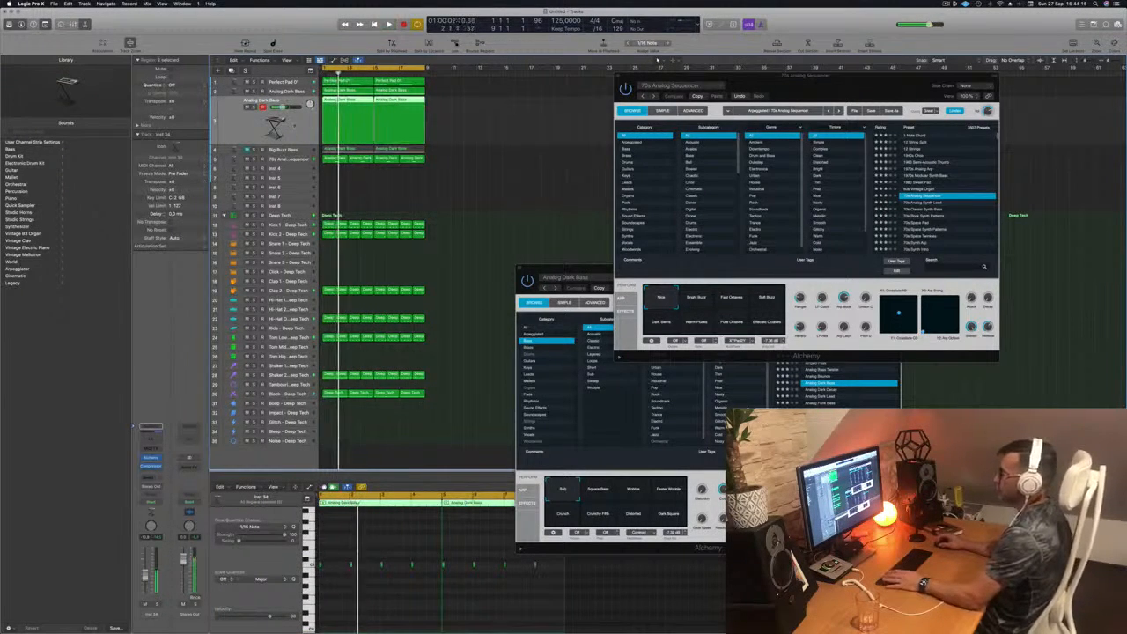
# Open the Alchemy instrument of the duplicated bass track and load the Analog Glide Lead preset.
pyautogui.press('space')
pyautogui.press('space')
pyautogui.press('space')
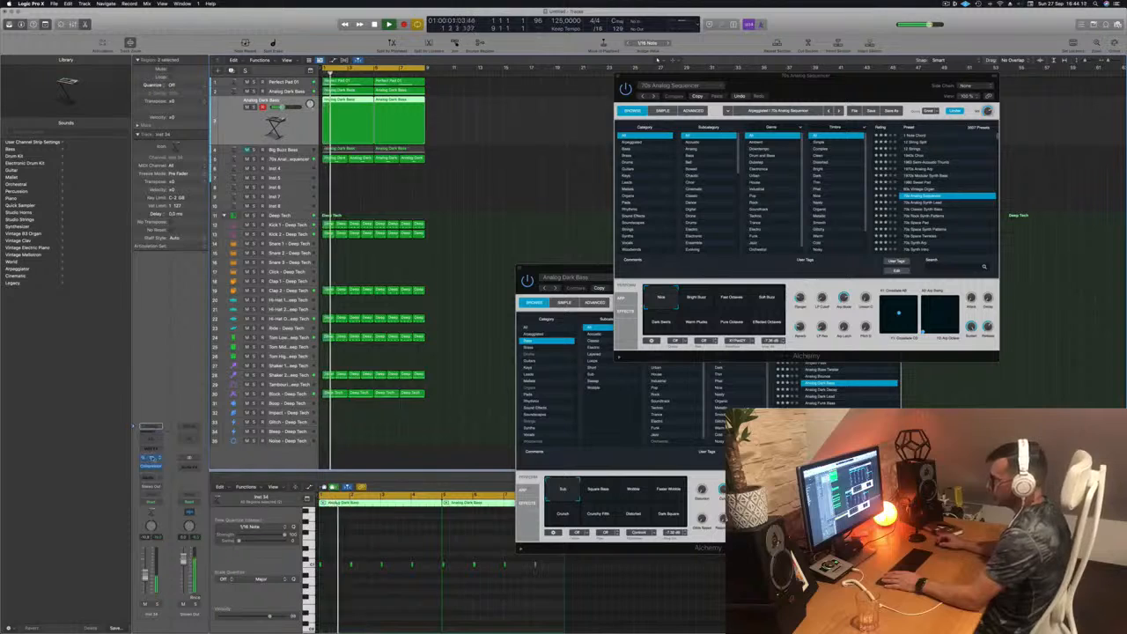
pyautogui.click(152, 459)
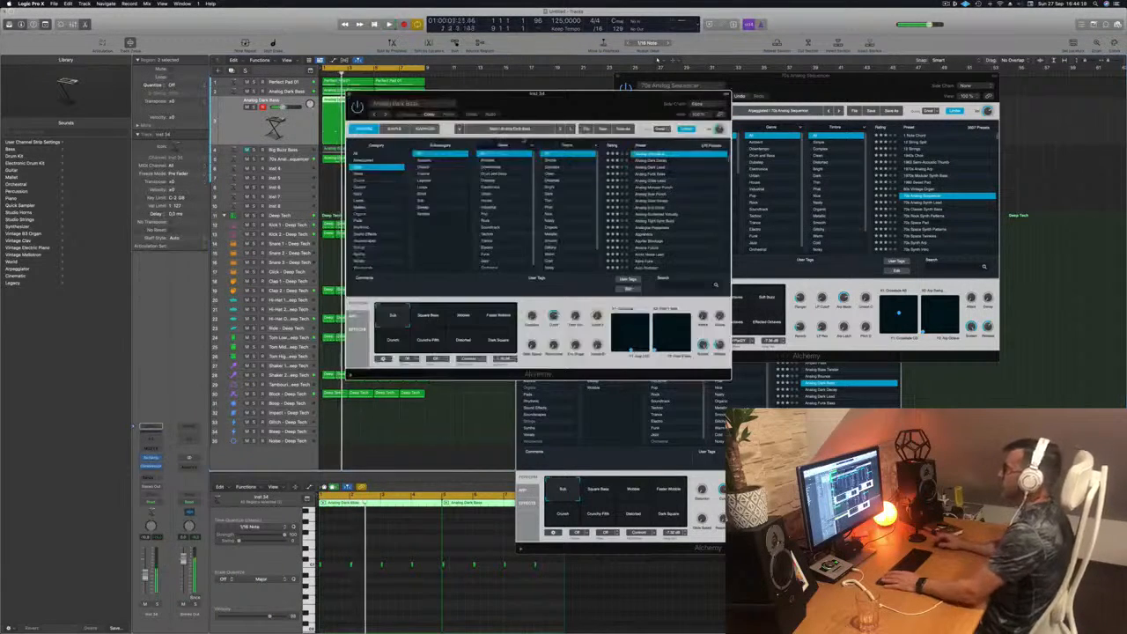
pyautogui.moveTo(528, 94); pyautogui.dragTo(648, 147)
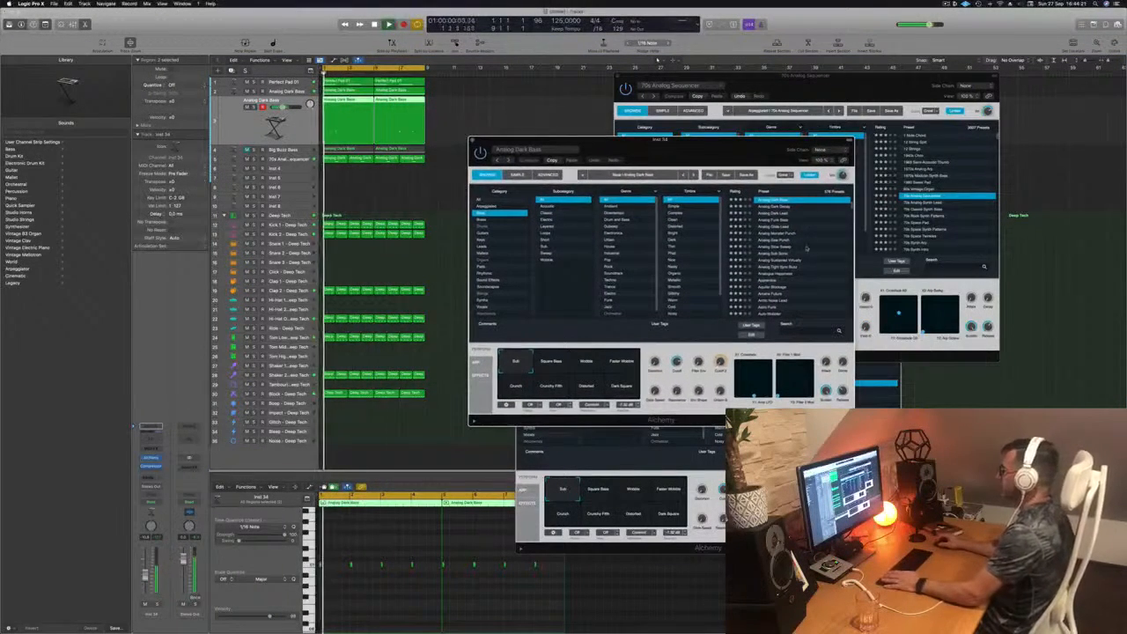
pyautogui.click(776, 227)
pyautogui.press('space')
# Lengthen all notes in the duplicated track's two bass regions, transpose them and play the result.
pyautogui.click(393, 592)
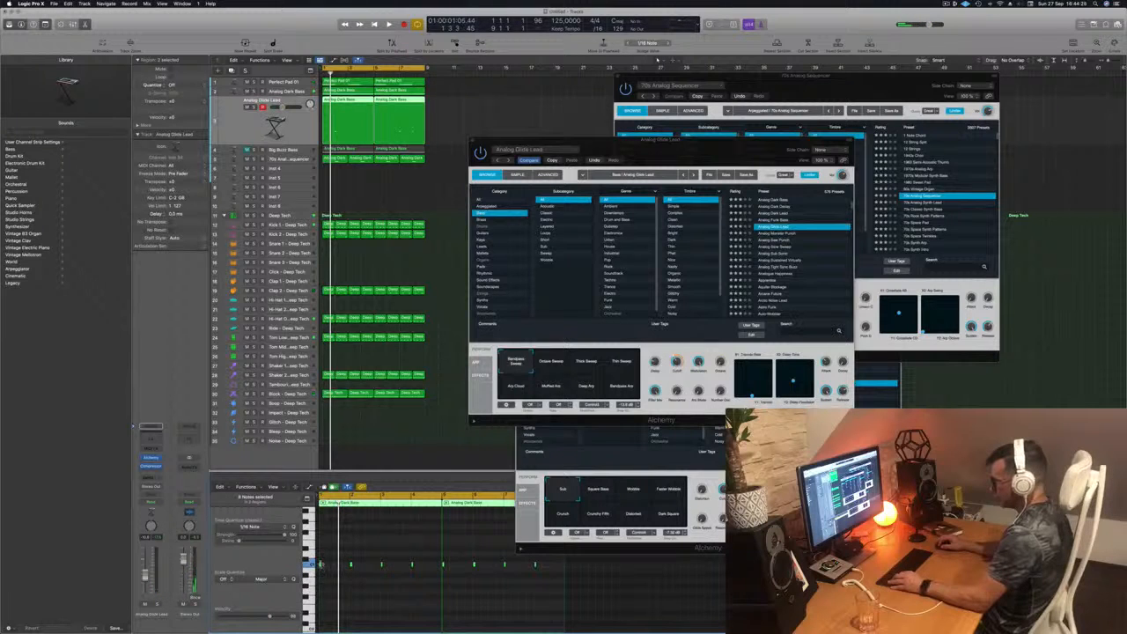
pyautogui.press('space')
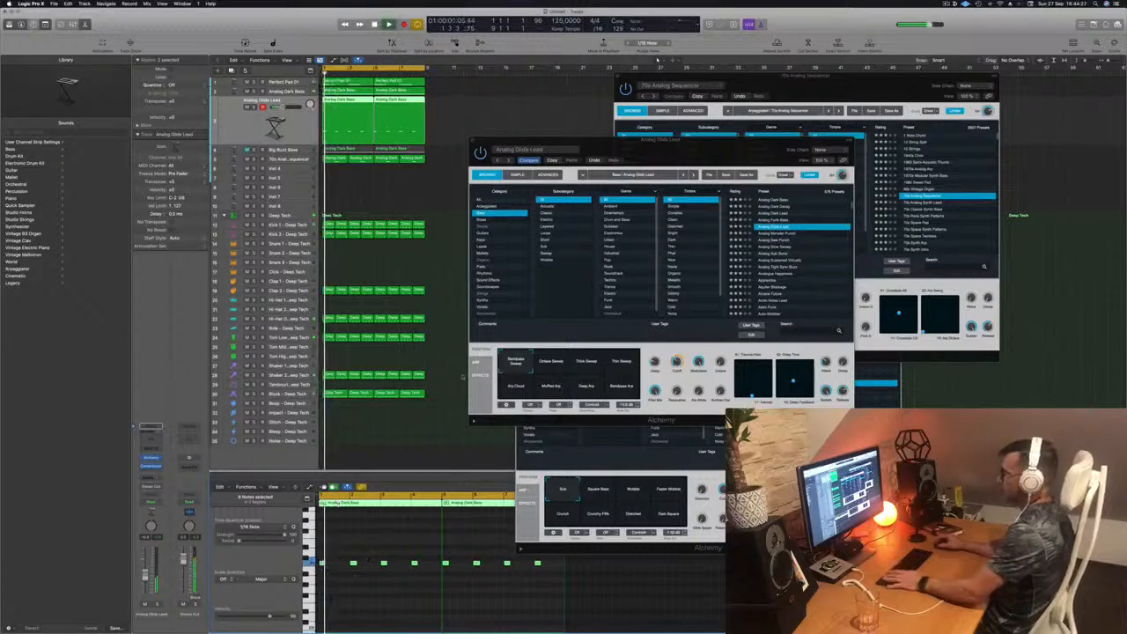
pyautogui.moveTo(718, 142); pyautogui.dragTo(646, 131)
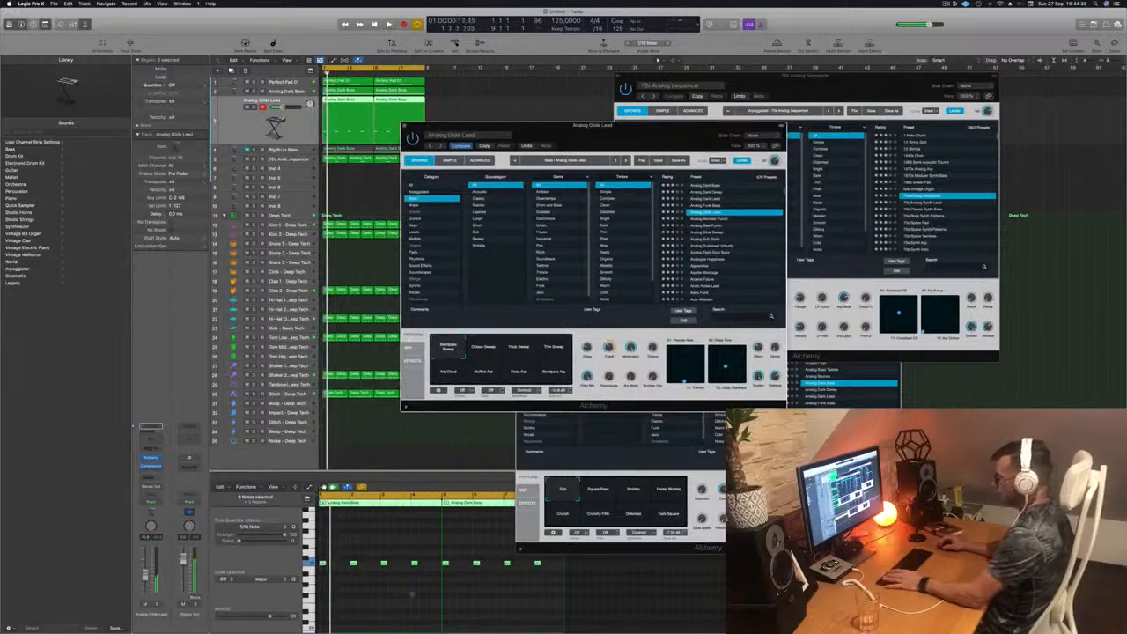
pyautogui.click(392, 628)
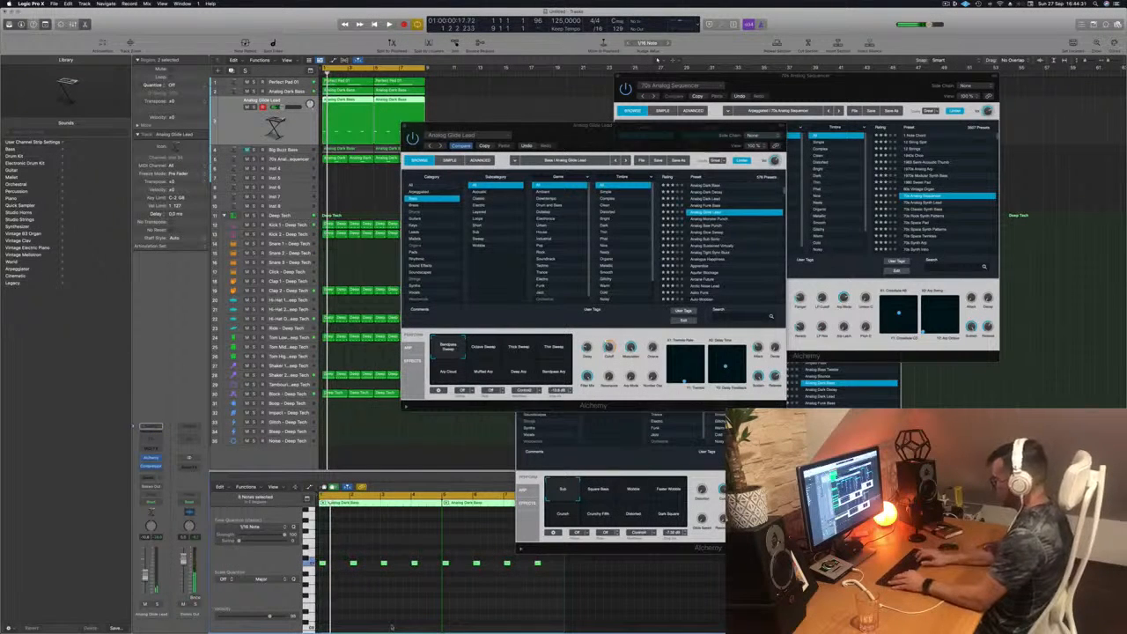
pyautogui.press('space')
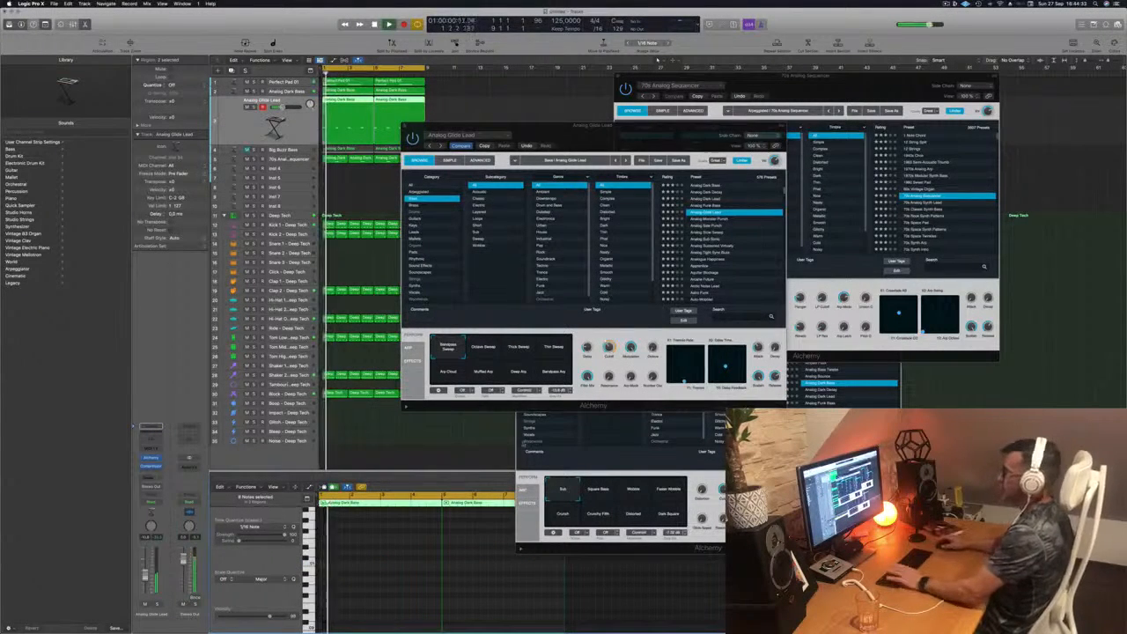
pyautogui.moveTo(719, 126); pyautogui.dragTo(751, 127)
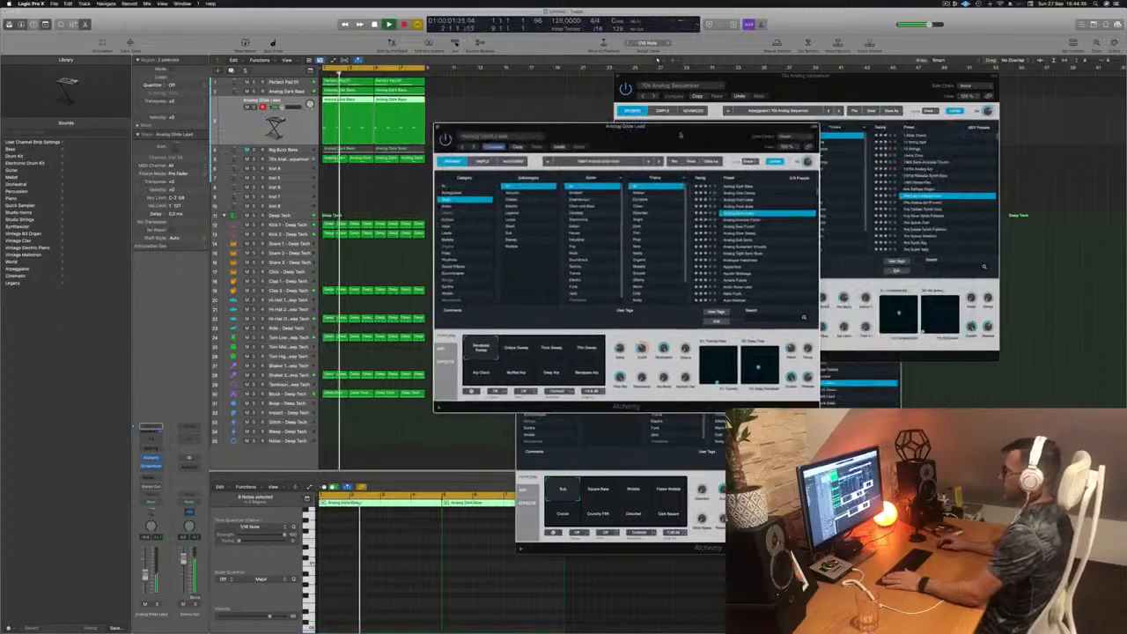
pyautogui.moveTo(649, 132); pyautogui.dragTo(750, 115)
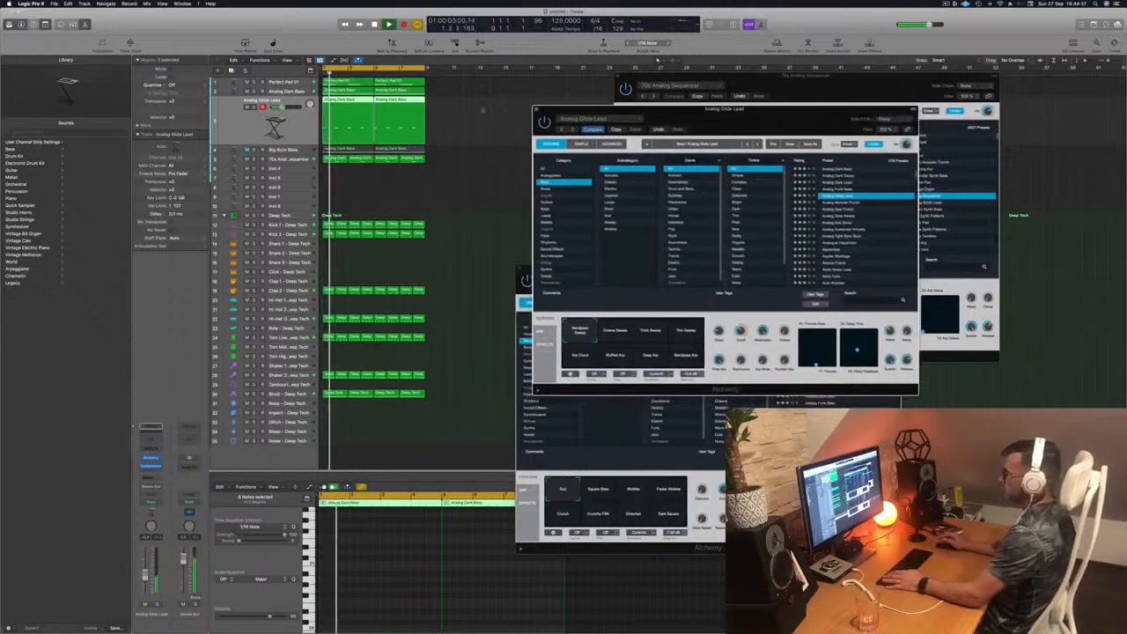
# Delete the second and fourth notes from the first region on the Analog Glide Lead track.
pyautogui.click(347, 182)
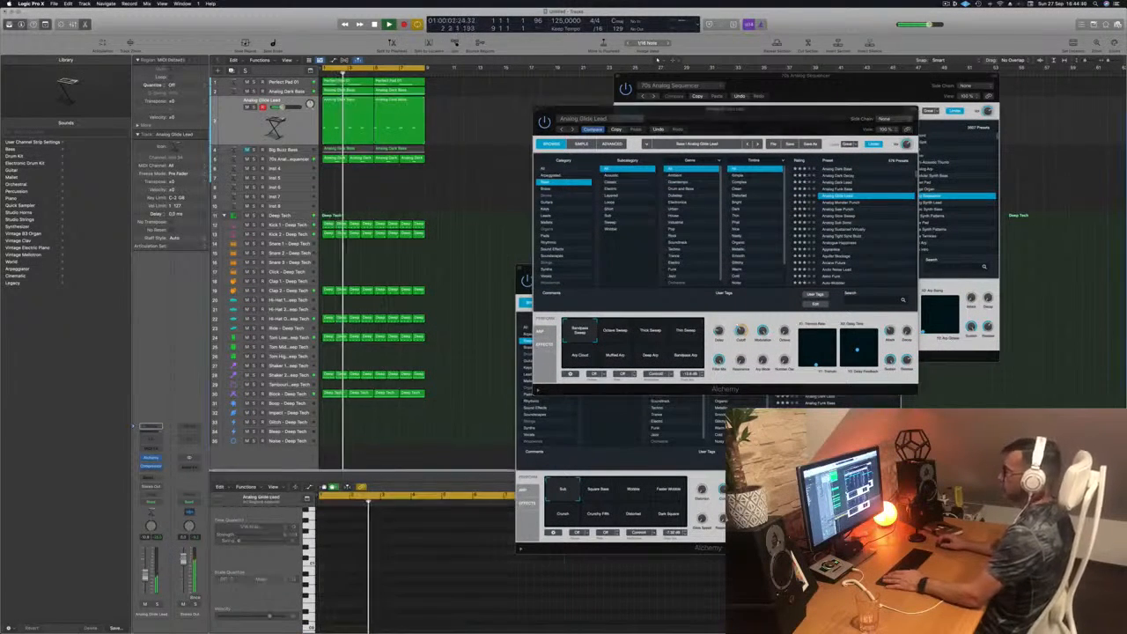
pyautogui.press('space')
pyautogui.click(344, 101)
pyautogui.click(353, 564)
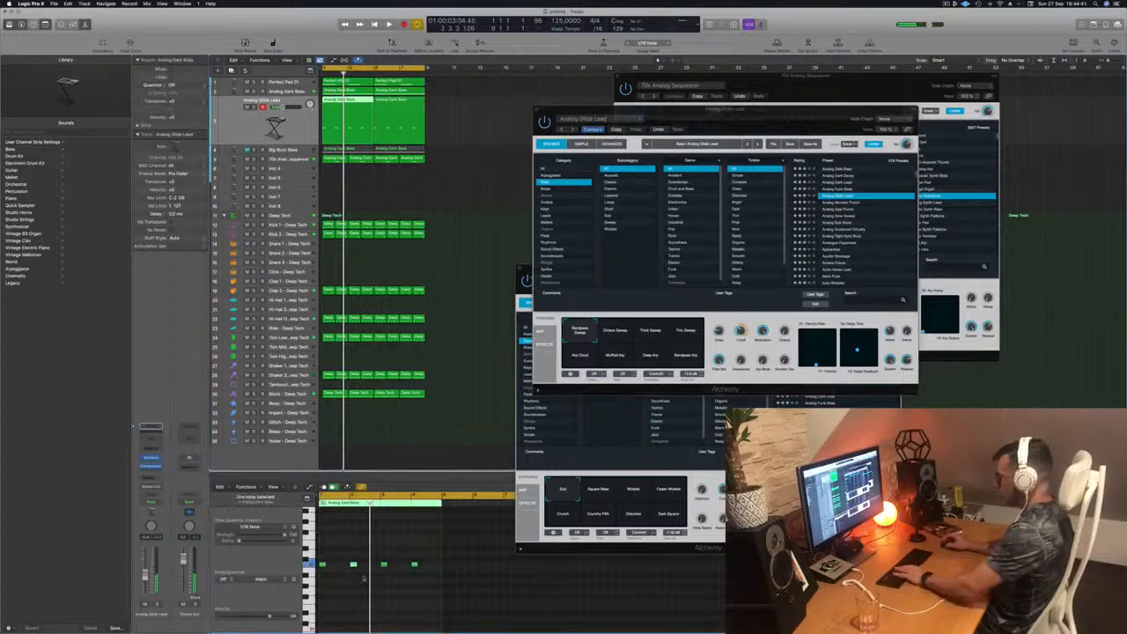
pyautogui.press('Delete')
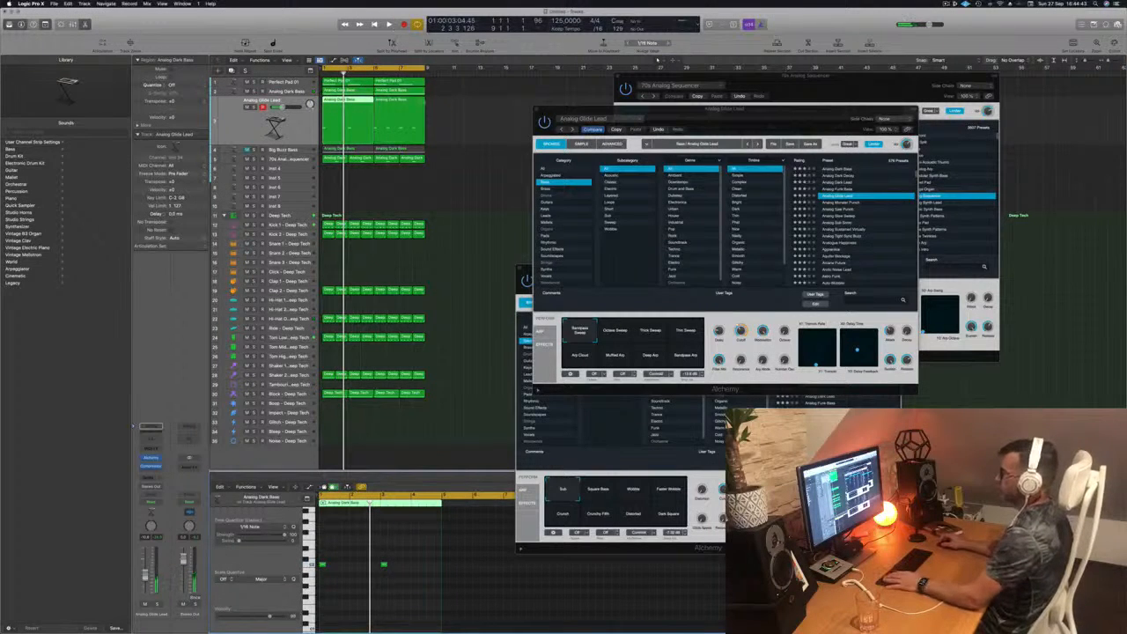
# Replace the track's second bass region with a copy of the edited first region and play it.
pyautogui.click(389, 102)
pyautogui.press('Delete')
pyautogui.click(345, 102)
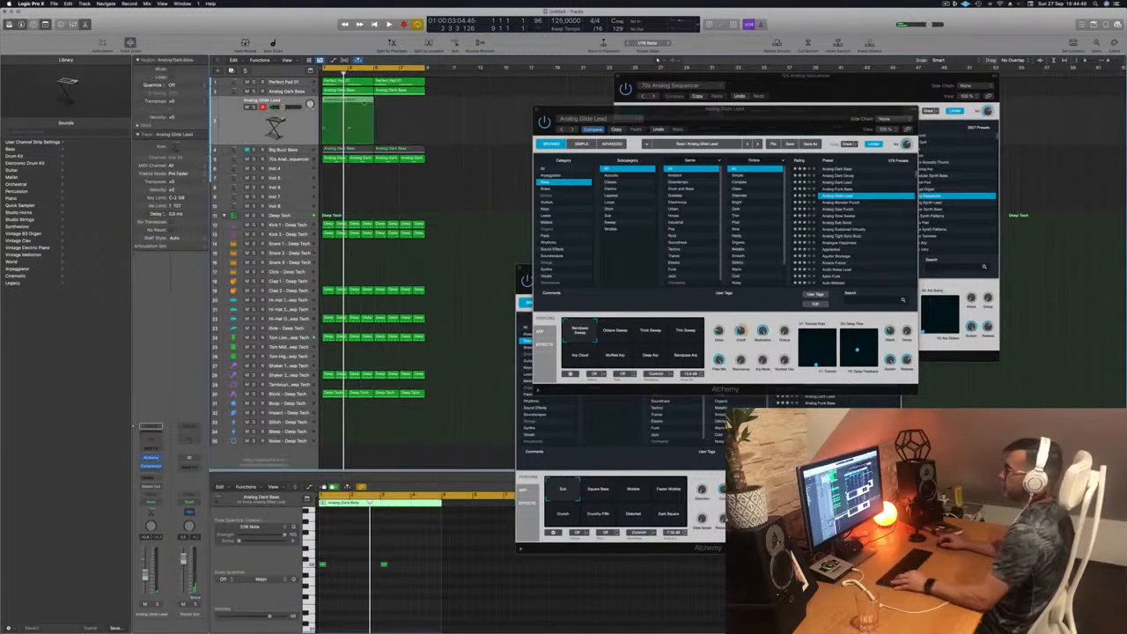
pyautogui.moveTo(365, 103); pyautogui.dragTo(395, 105)
pyautogui.press('space')
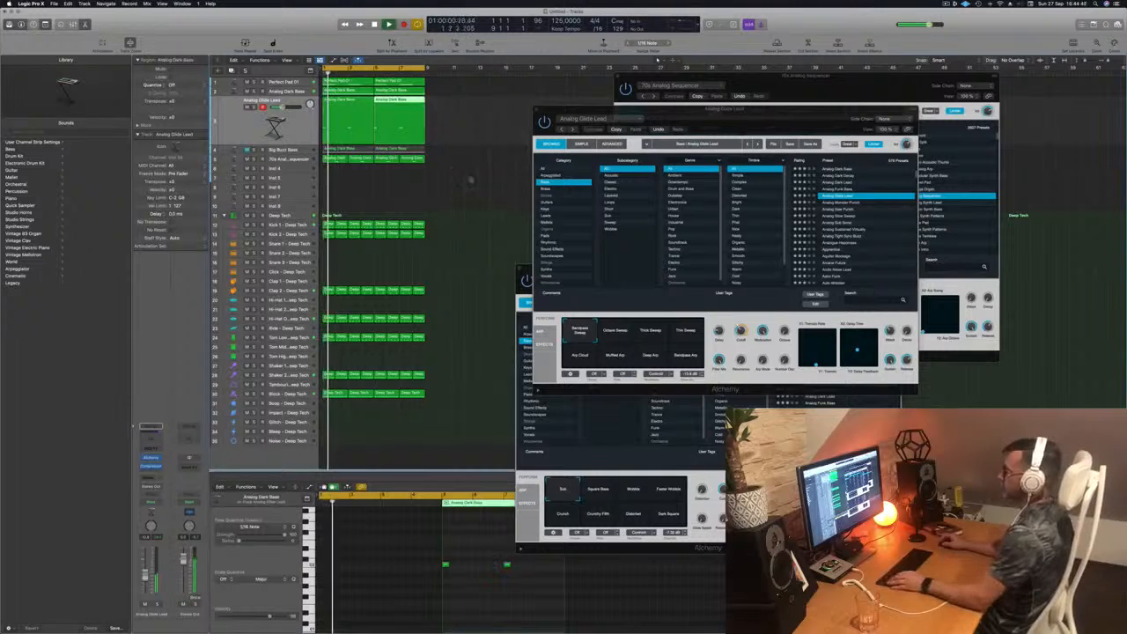
# Audition the Analog Monster Punch, Analog Saw Punch and Analog Slow Sweep bass presets with the track playing.
pyautogui.moveTo(720, 117); pyautogui.dragTo(657, 134)
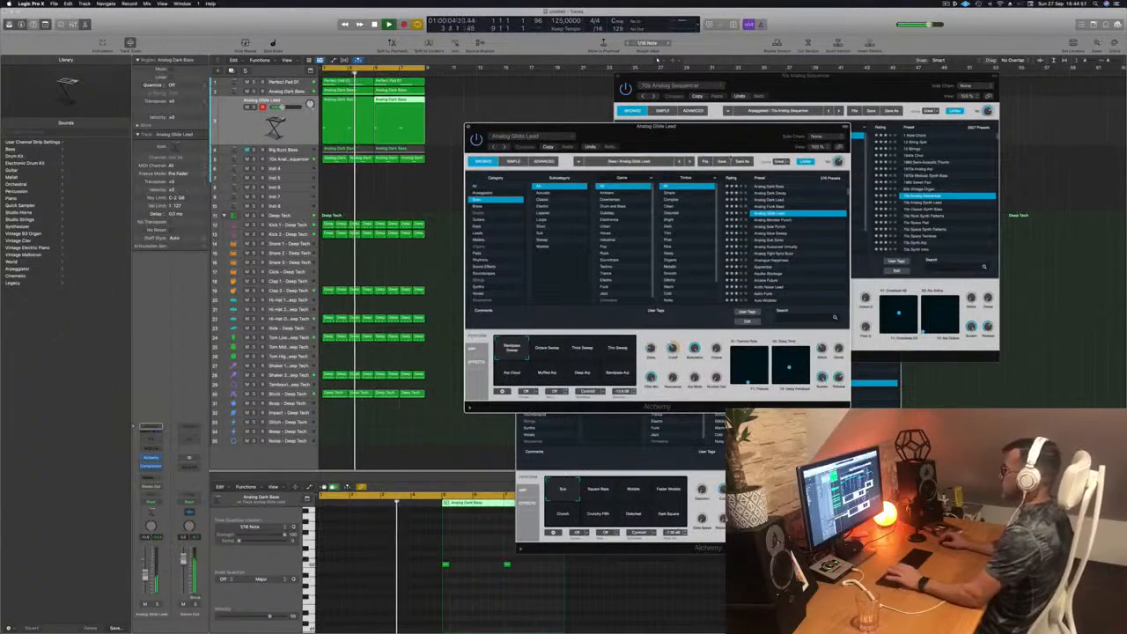
pyautogui.click(775, 221)
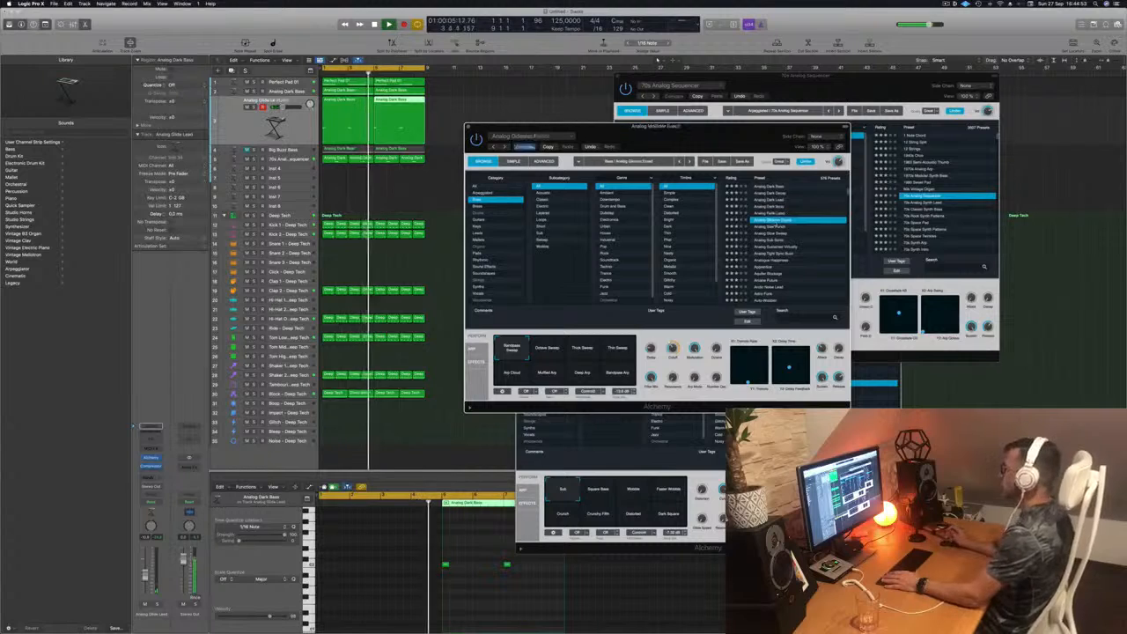
pyautogui.press('space')
pyautogui.press('space')
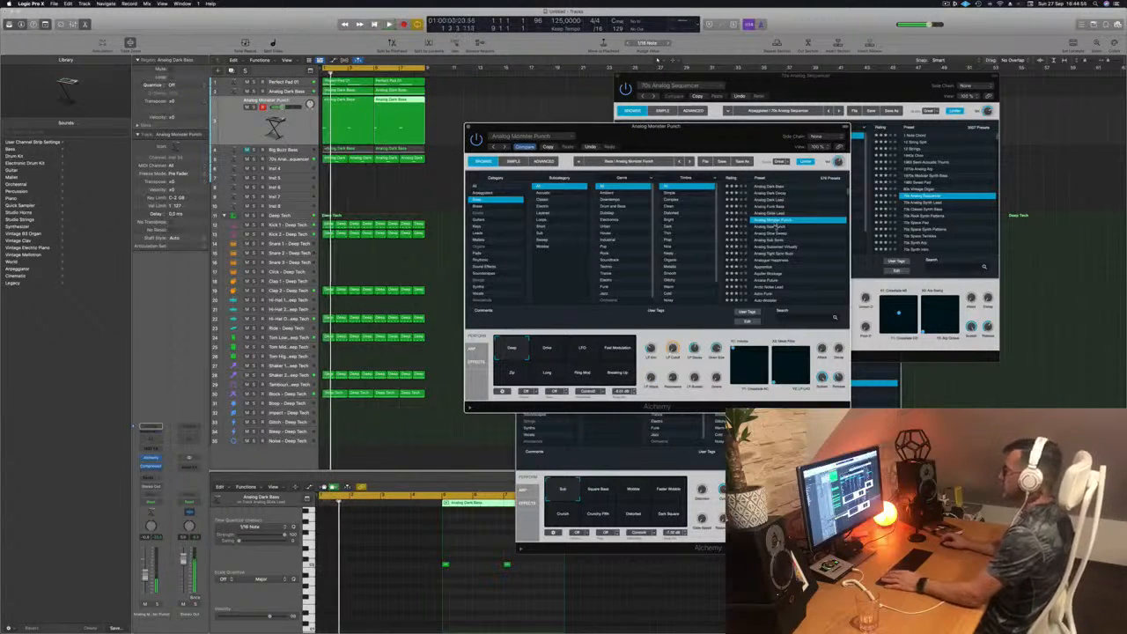
pyautogui.click(774, 227)
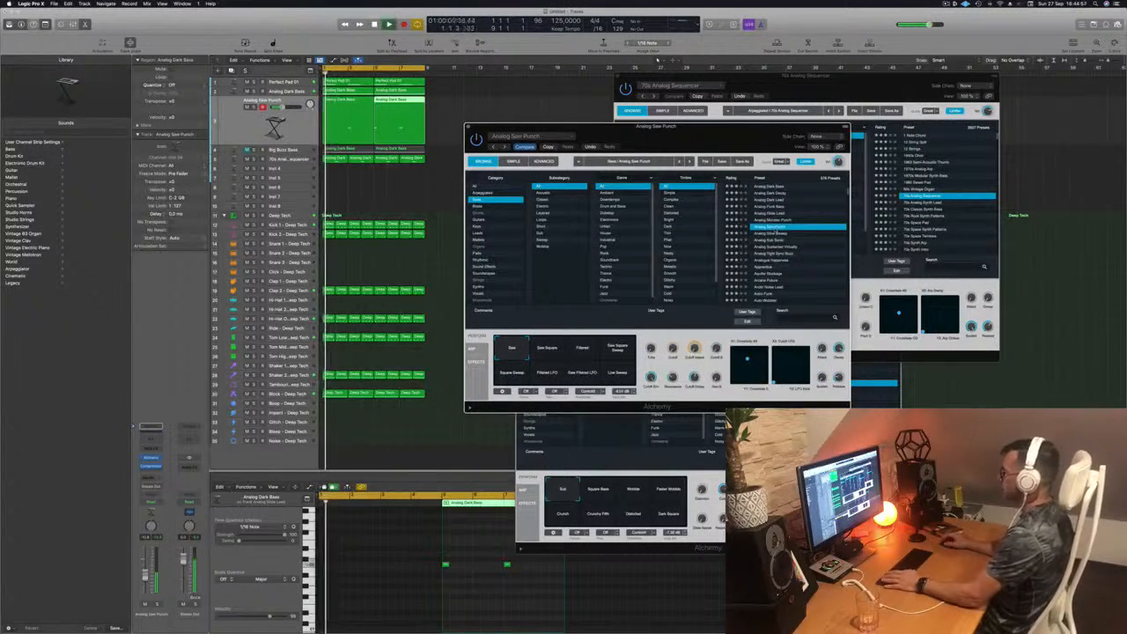
pyautogui.click(773, 233)
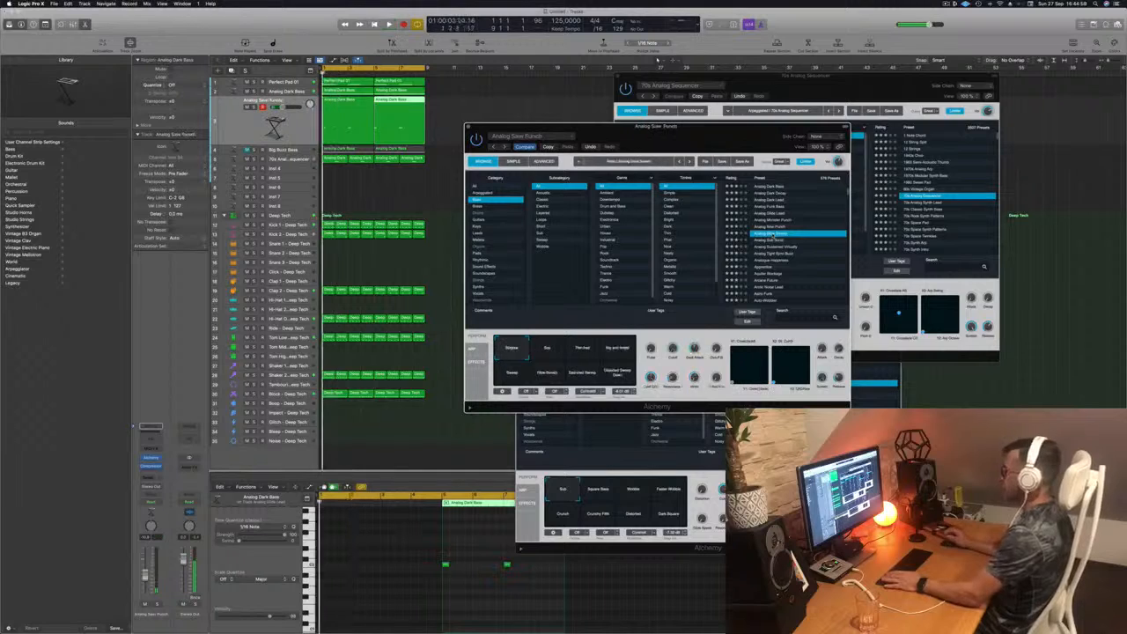
# Audition the bass presets from Analog Sub Sonic through Analog Sustained Virtually, Analog Tight Sync Buzz and Analogue Happiness during playback.
pyautogui.click(772, 240)
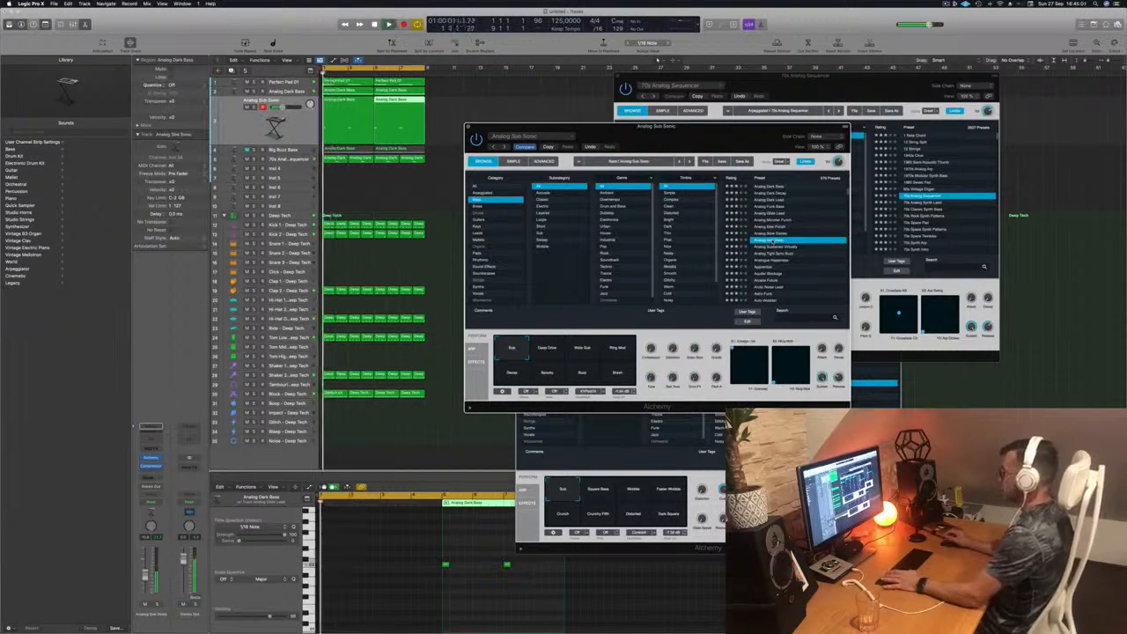
pyautogui.click(779, 247)
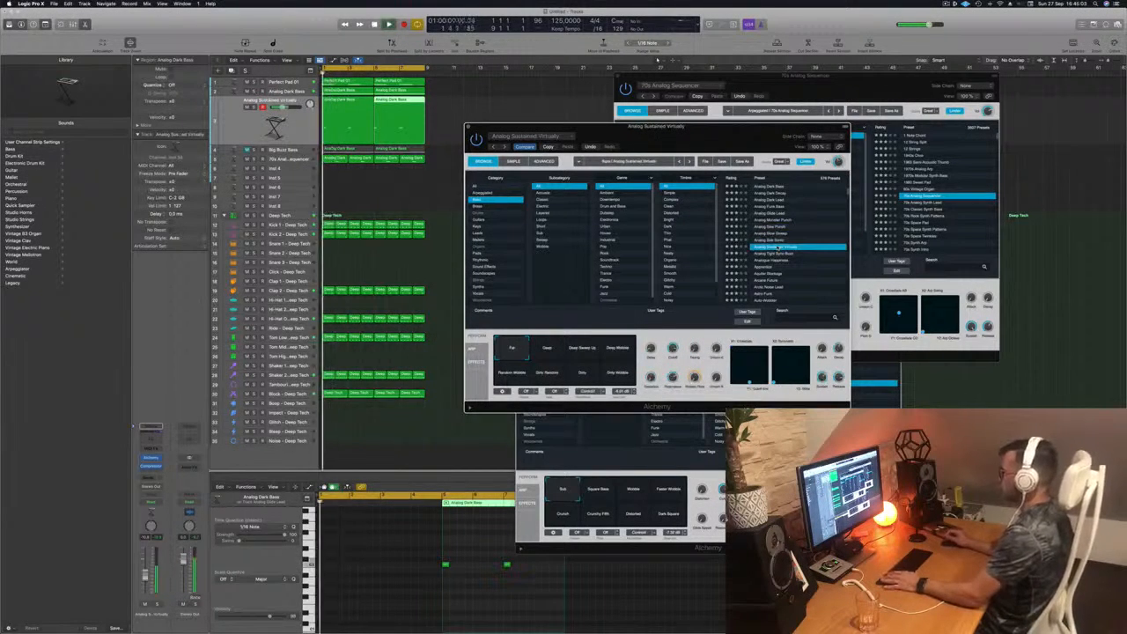
pyautogui.click(775, 254)
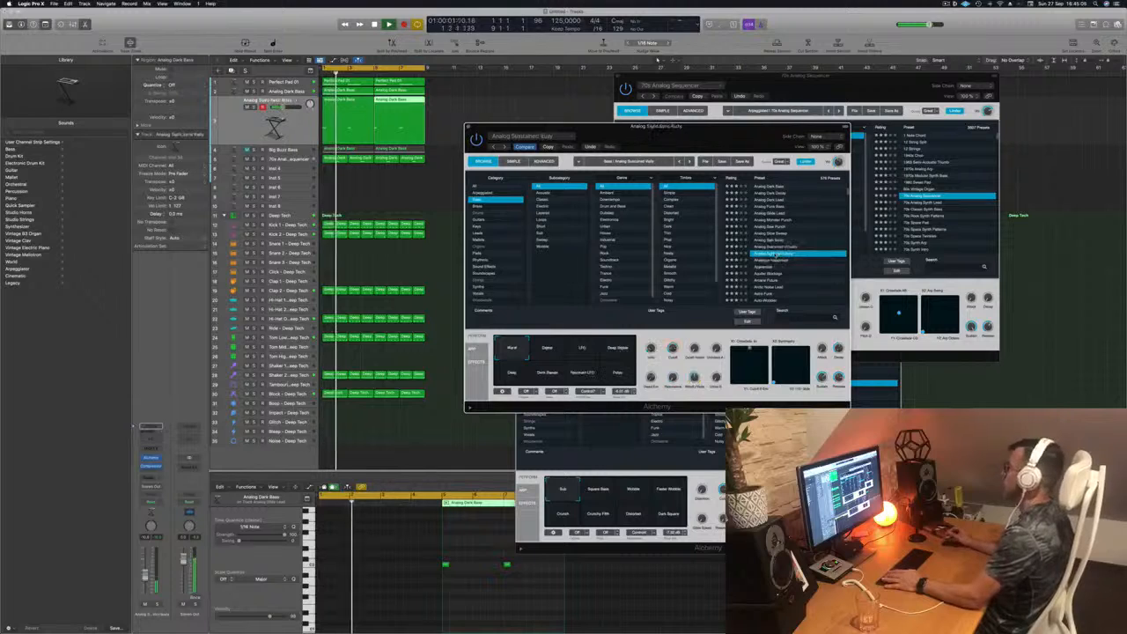
pyautogui.click(773, 261)
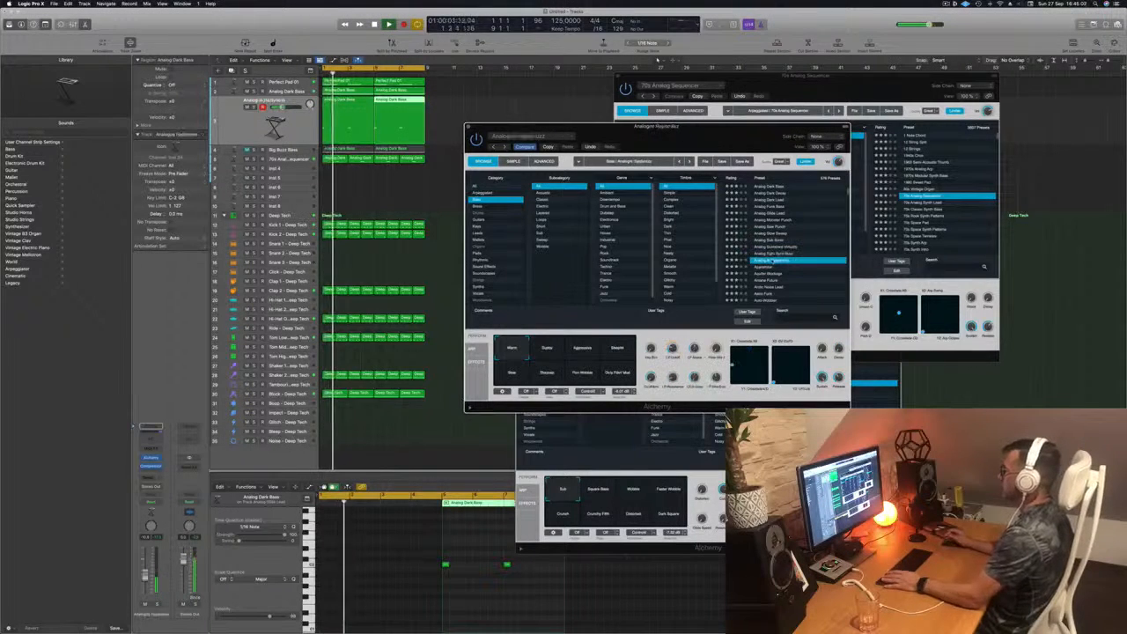
pyautogui.click(768, 274)
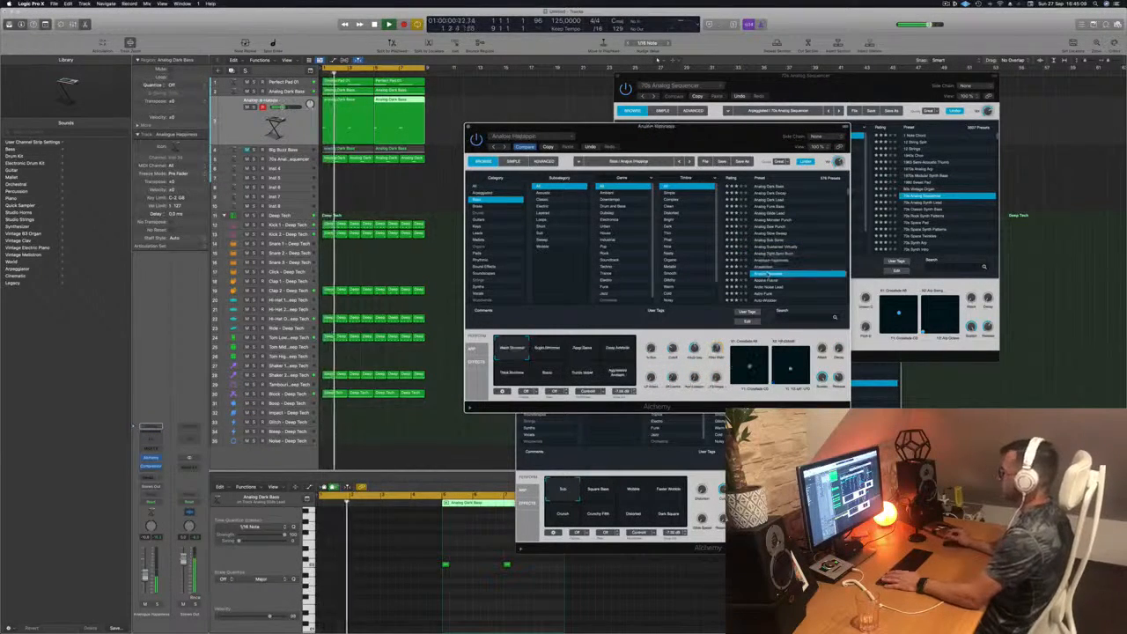
# Audition the Baby Dropper, Bad Intensions, Ball Bass and Battered Bass presets on the duplicated bass track.
pyautogui.scroll(-2, 775, 264)
pyautogui.click(769, 260)
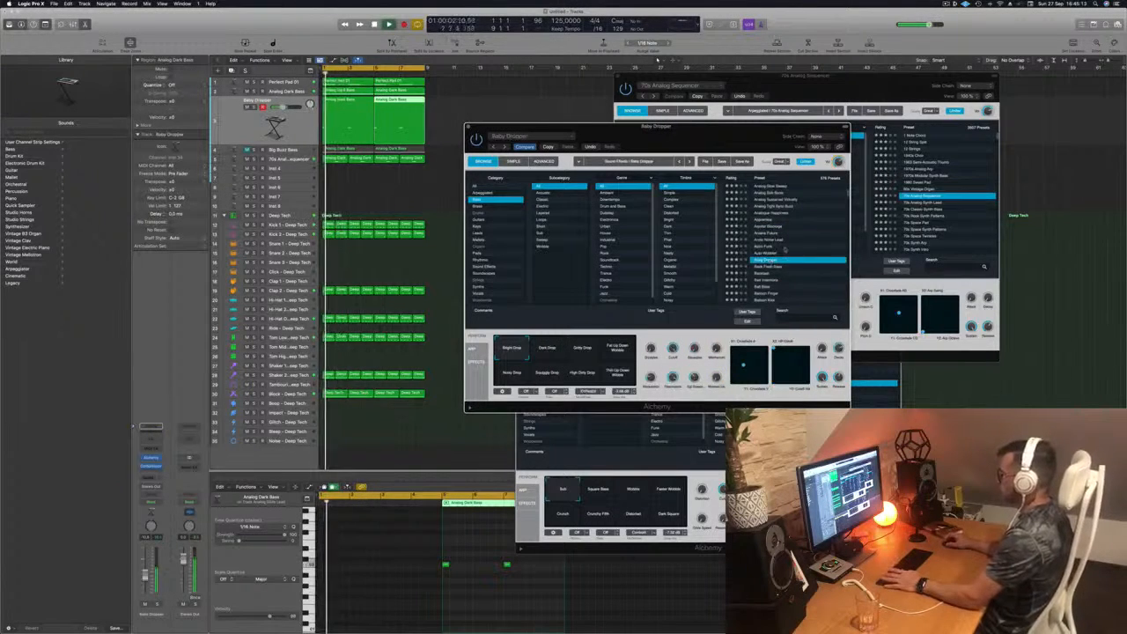
pyautogui.scroll(-2, 785, 249)
pyautogui.click(768, 244)
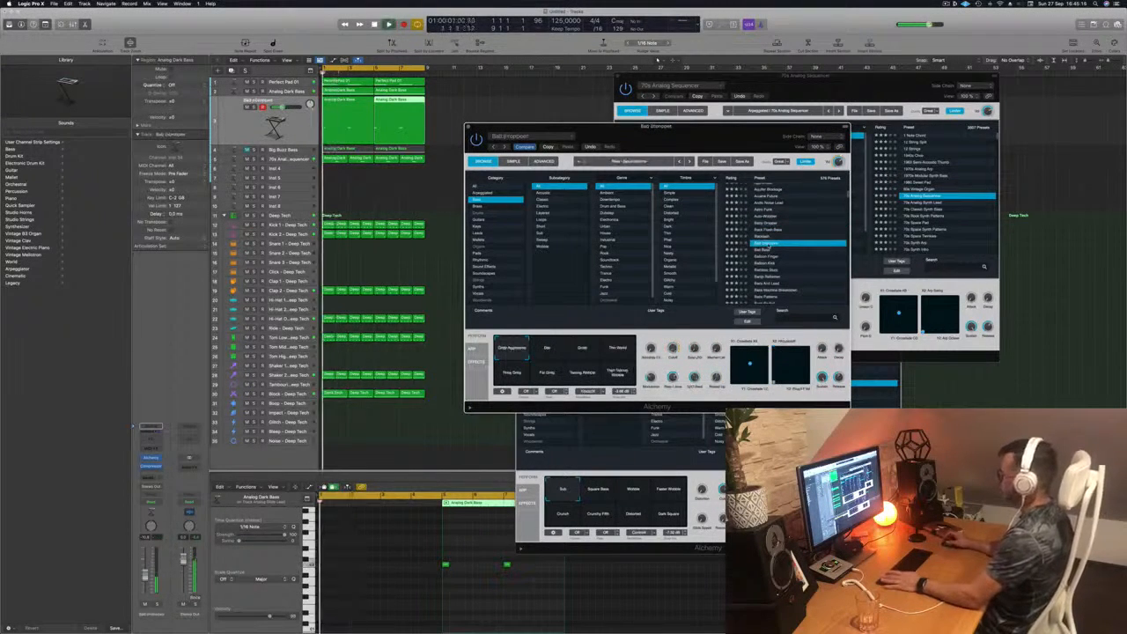
pyautogui.scroll(-2, 766, 251)
pyautogui.click(761, 221)
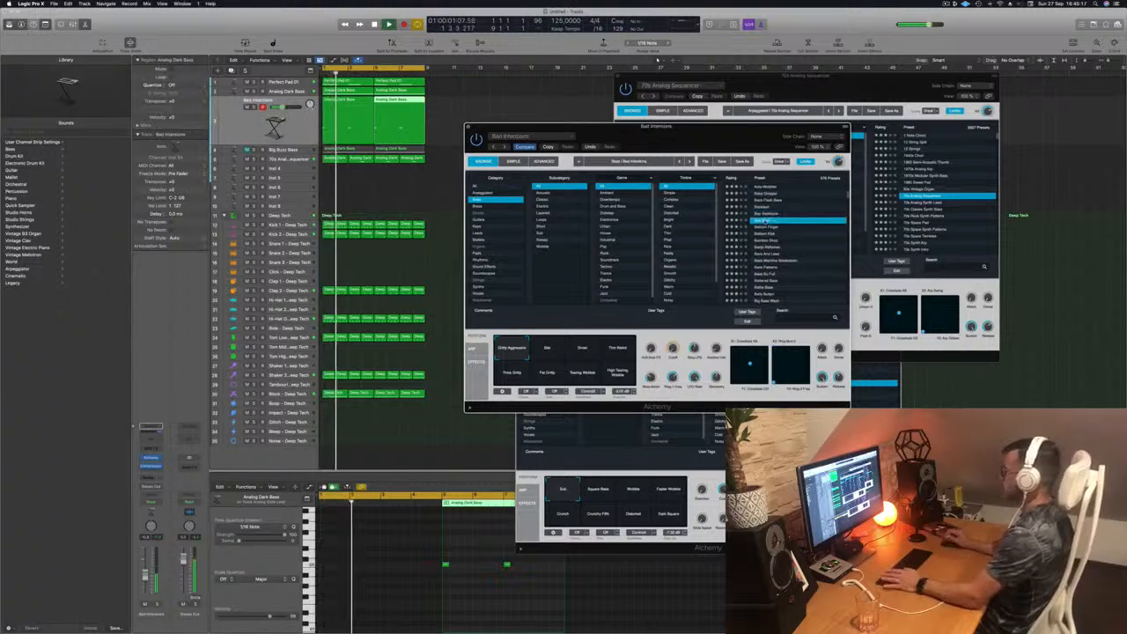
pyautogui.scroll(-3, 761, 229)
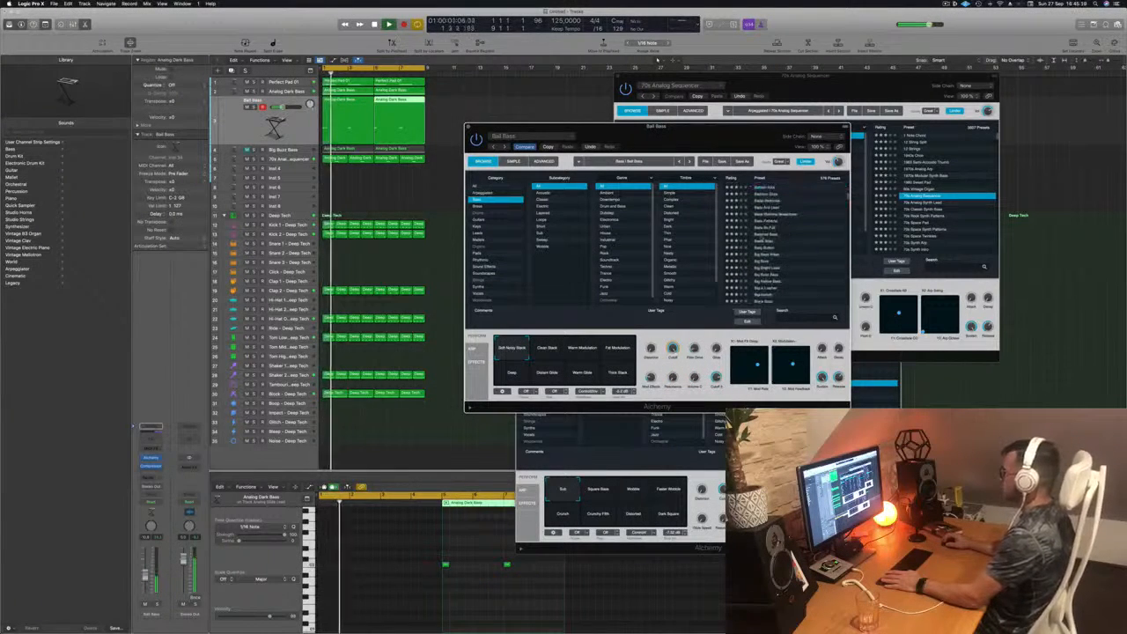
pyautogui.press('space')
pyautogui.scroll(-2, 793, 235)
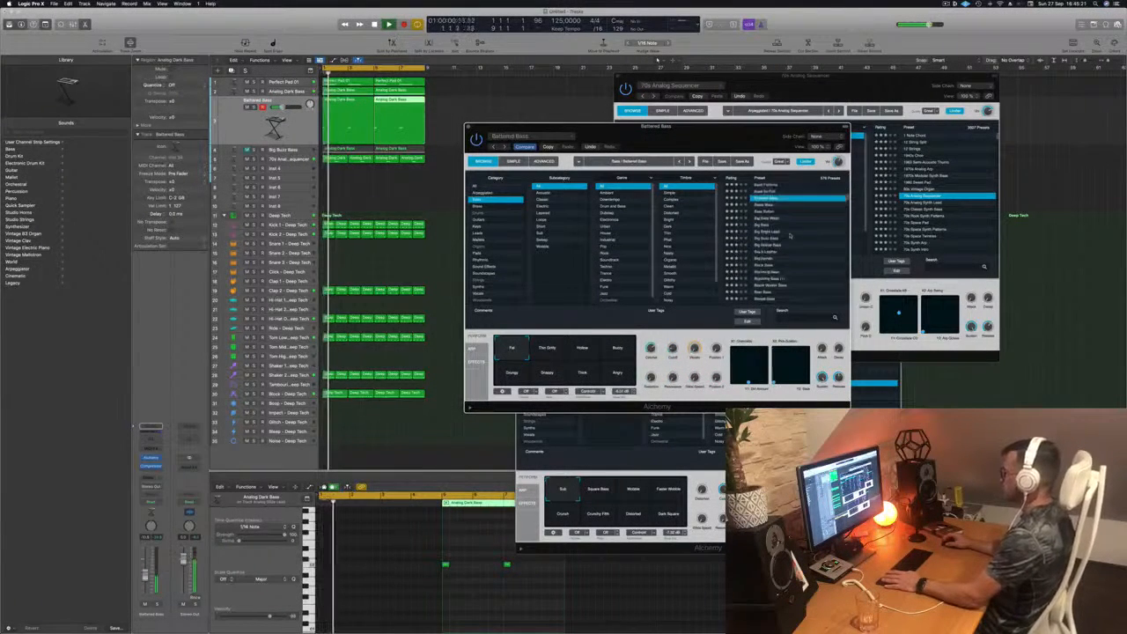
# Load the Big Bright Lead preset with its Noise FX snapshot, select the track's regions and play them.
pyautogui.click(769, 233)
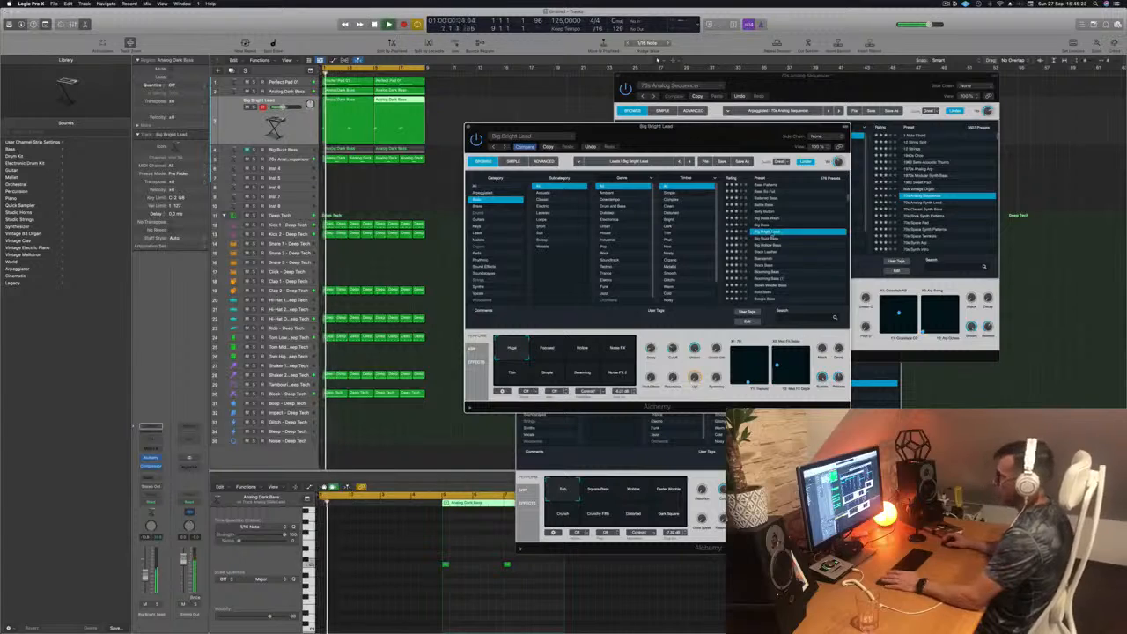
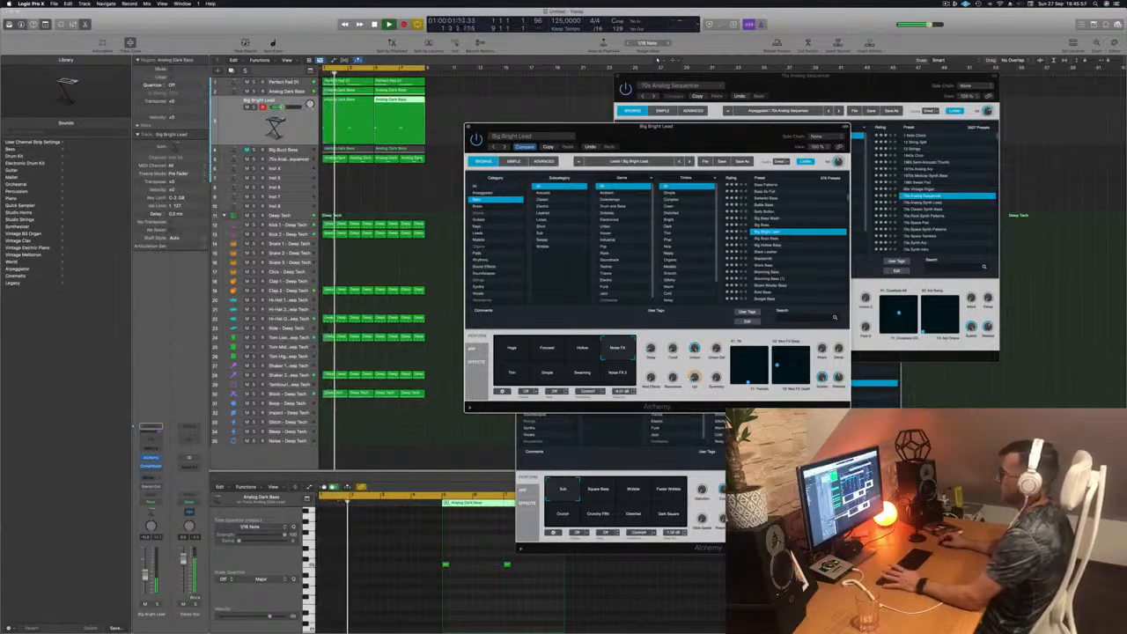
pyautogui.click(262, 132)
pyautogui.press('space')
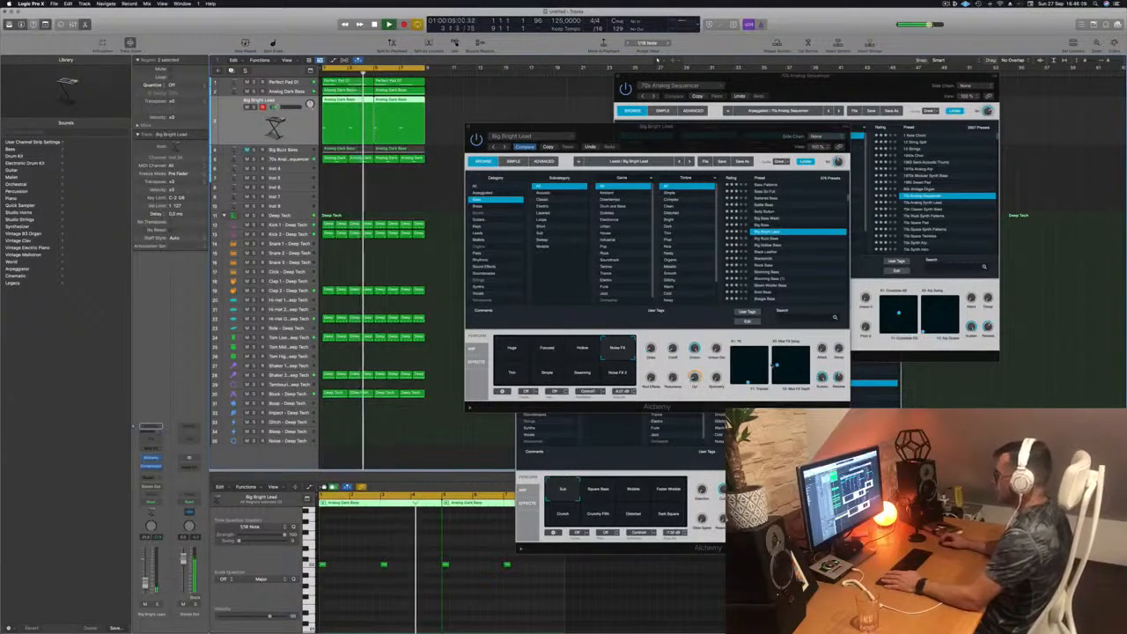
# Audition the second Noise FX, Swelling, Simple and Thin snapshots of the Big Bright Lead preset during playback.
pyautogui.click(622, 374)
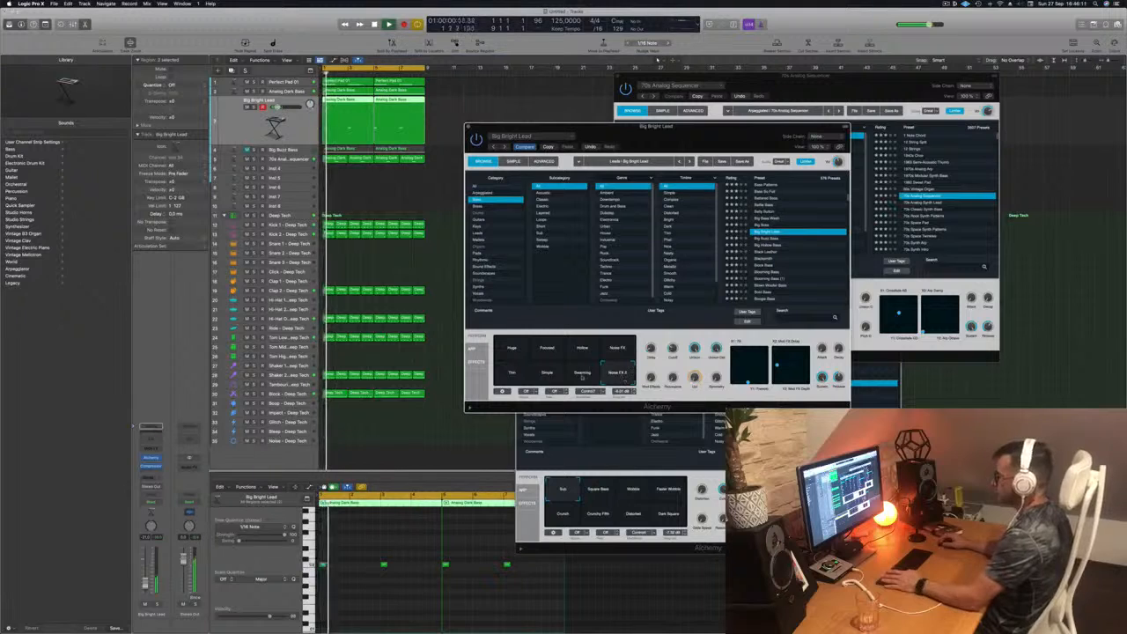
pyautogui.click(582, 377)
pyautogui.press('space')
pyautogui.click(544, 376)
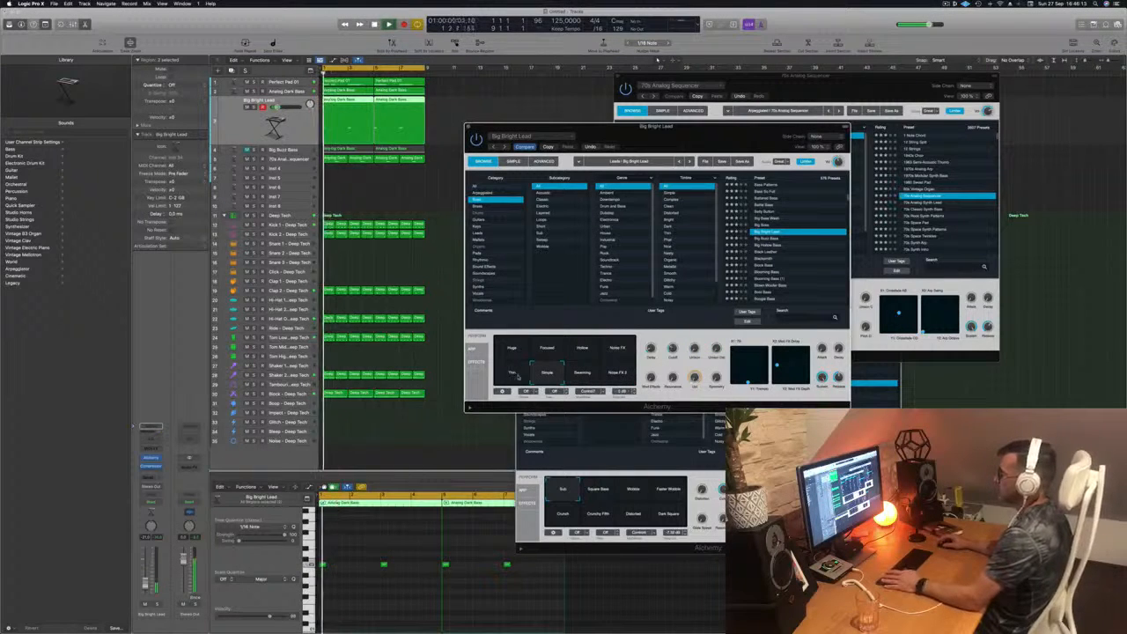
pyautogui.click(512, 375)
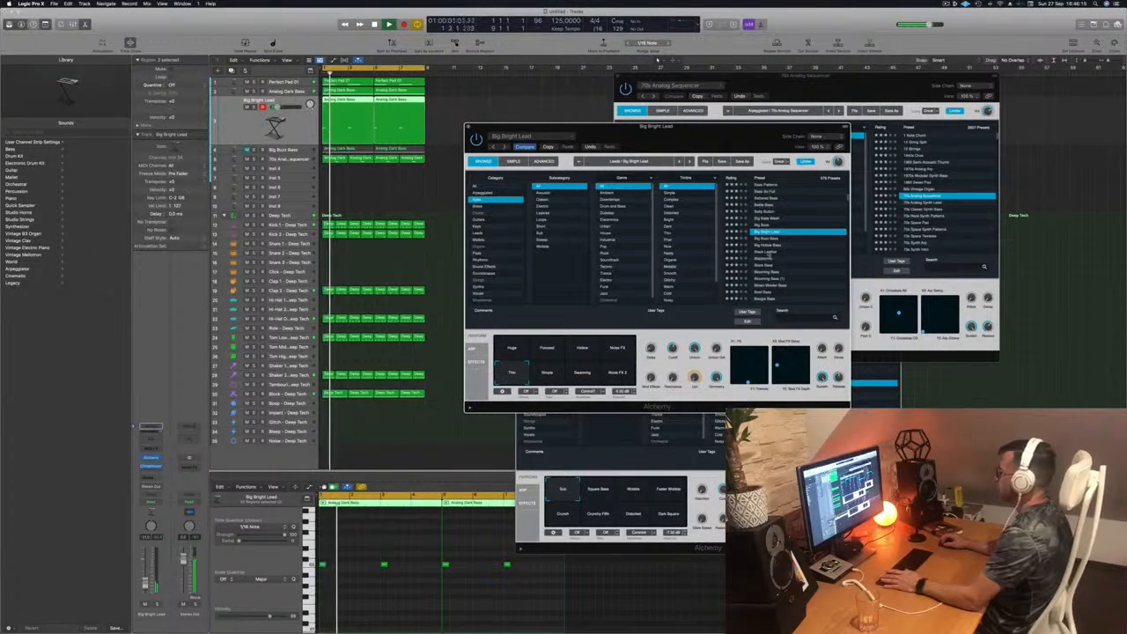
# Audition bass presets further down the list, including Black Leather, Blooming Bass and Blown Woofer Bass, during playback.
pyautogui.click(768, 251)
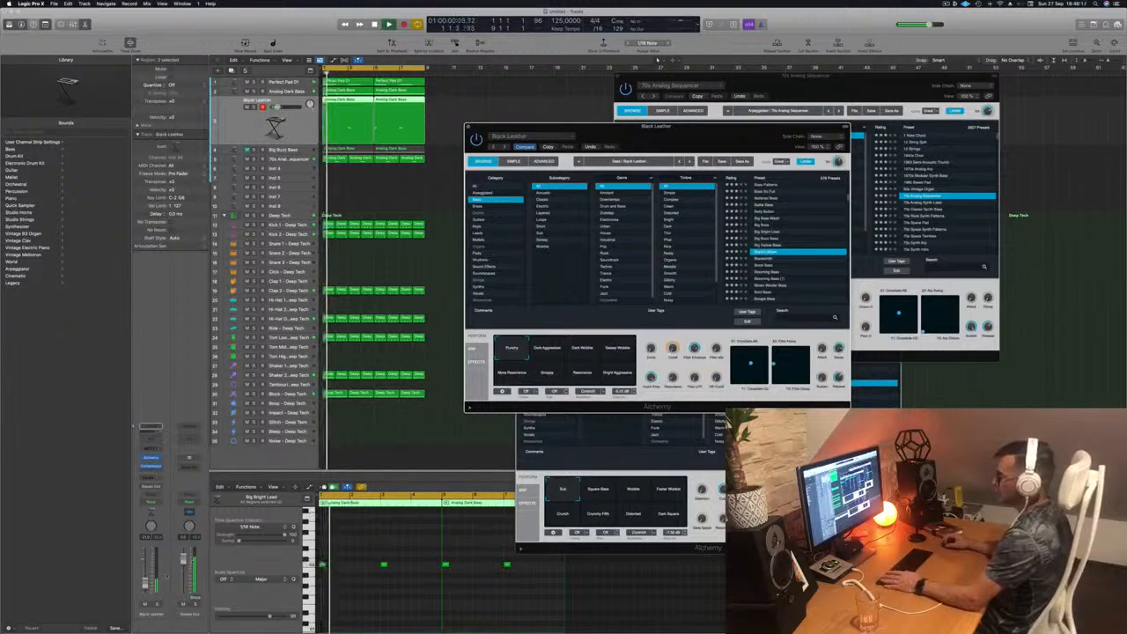
pyautogui.scroll(-2, 771, 260)
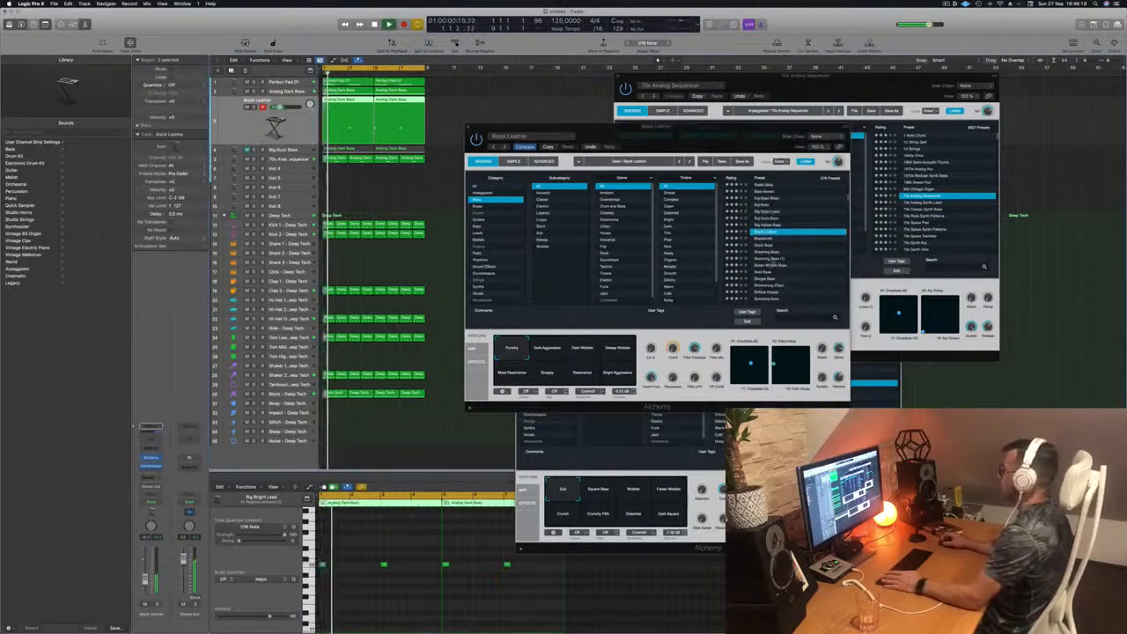
pyautogui.click(767, 253)
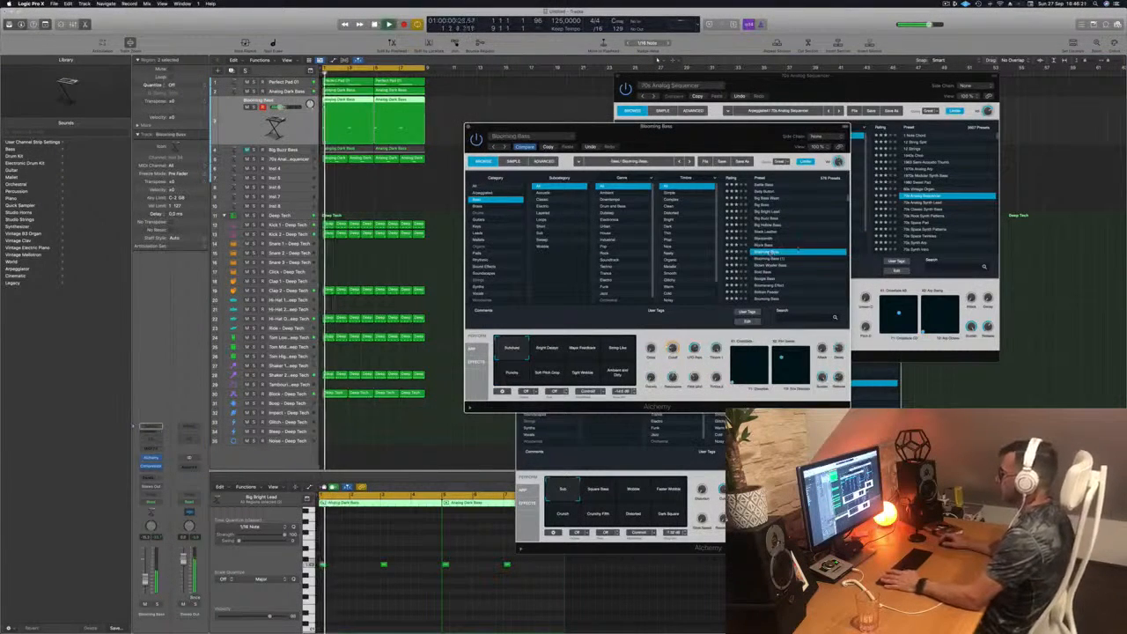
pyautogui.scroll(-2, 799, 265)
pyautogui.click(772, 251)
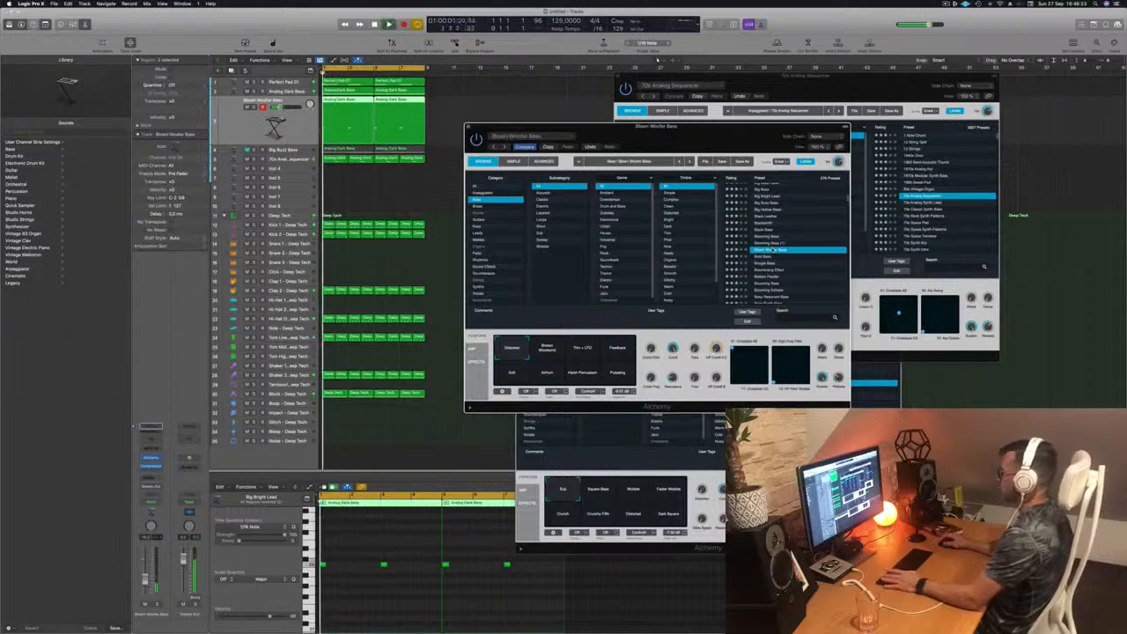
pyautogui.click(763, 257)
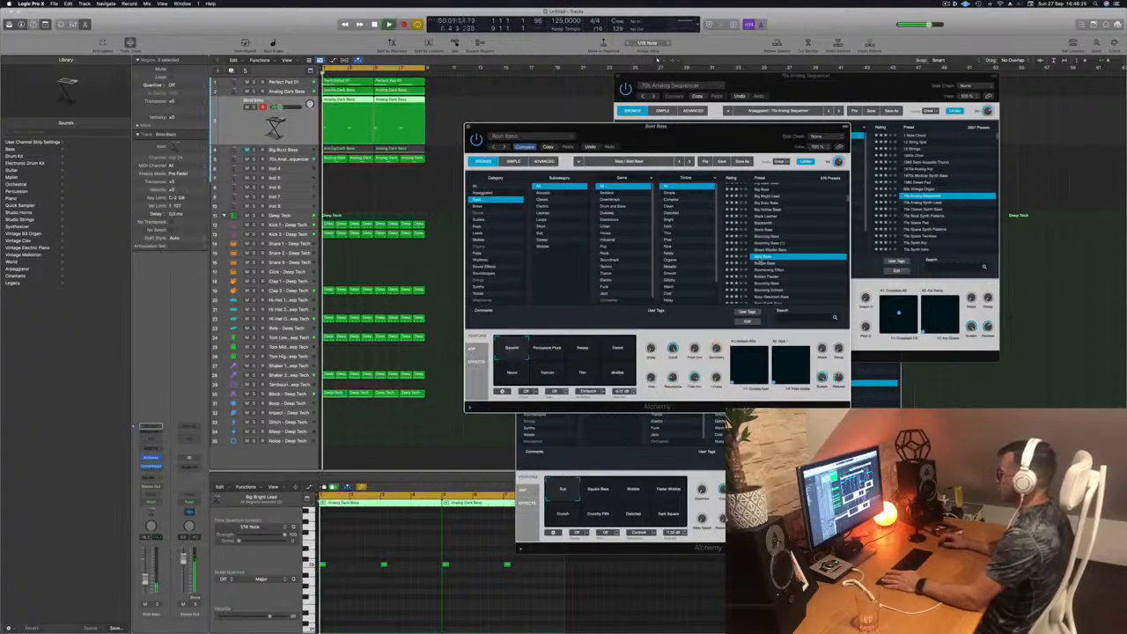
# Audition the Bottom Feeder and Bouncing Echoes presets on the layered track.
pyautogui.scroll(-1, 781, 263)
pyautogui.click(770, 251)
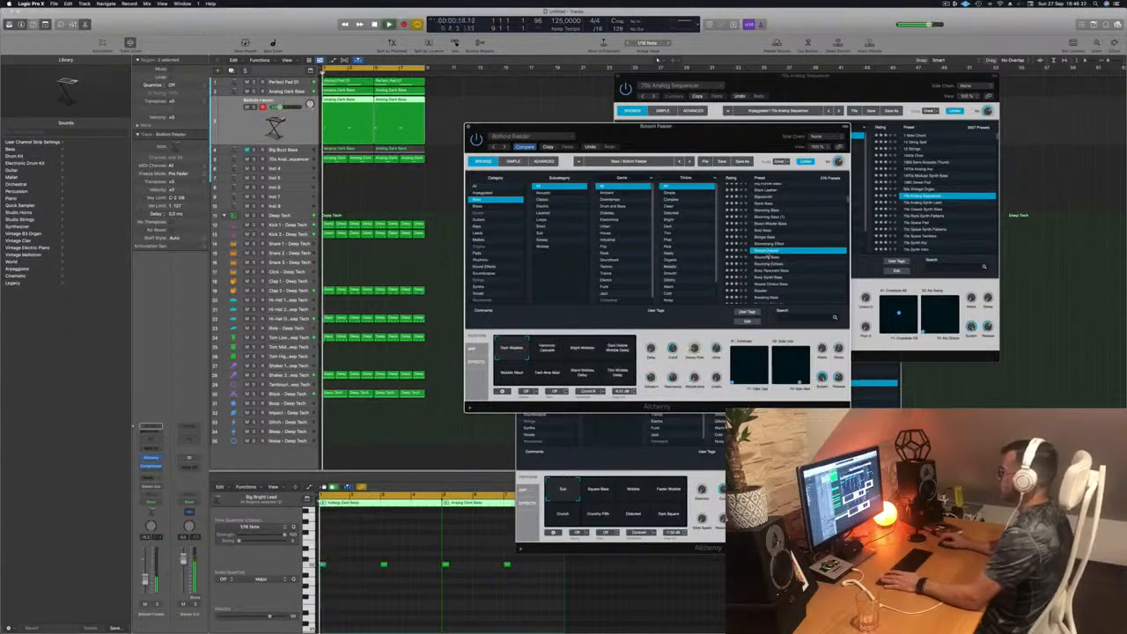
pyautogui.scroll(-2, 775, 256)
pyautogui.click(782, 243)
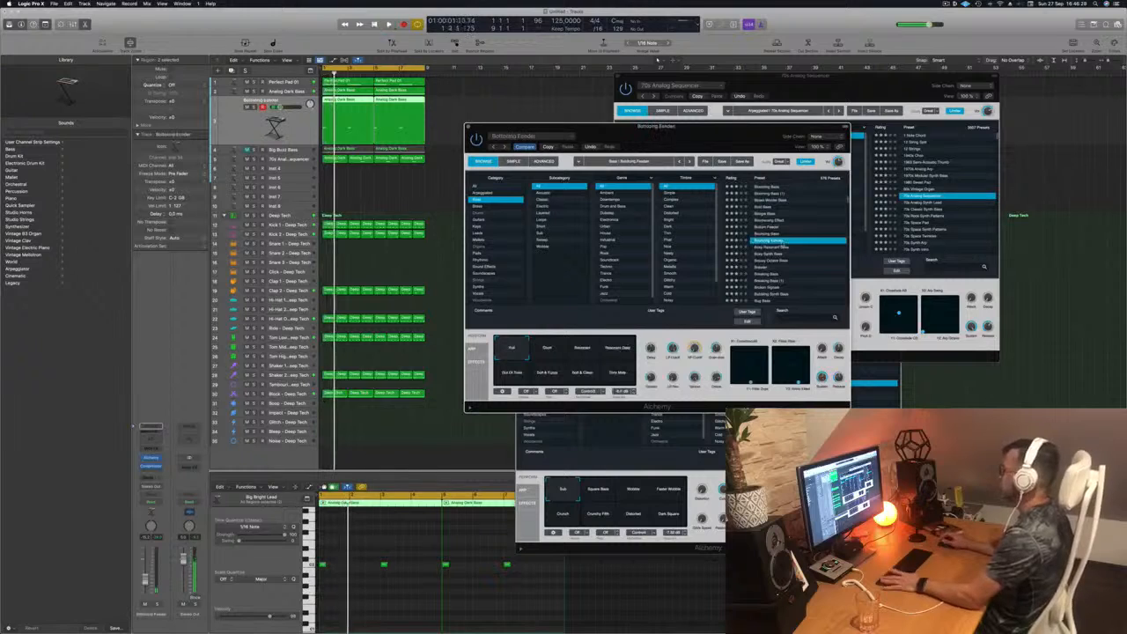
pyautogui.scroll(-3, 804, 233)
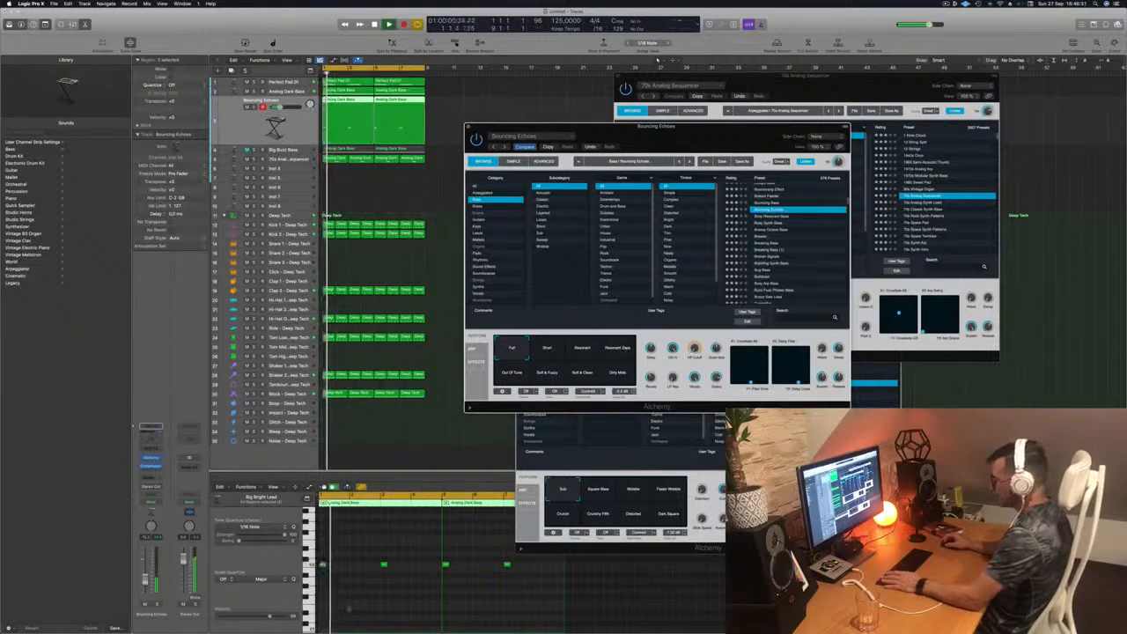
# Select the four notes in the Piano Roll and place a copy of each shortly after the original at the same pitch.
pyautogui.click(355, 605)
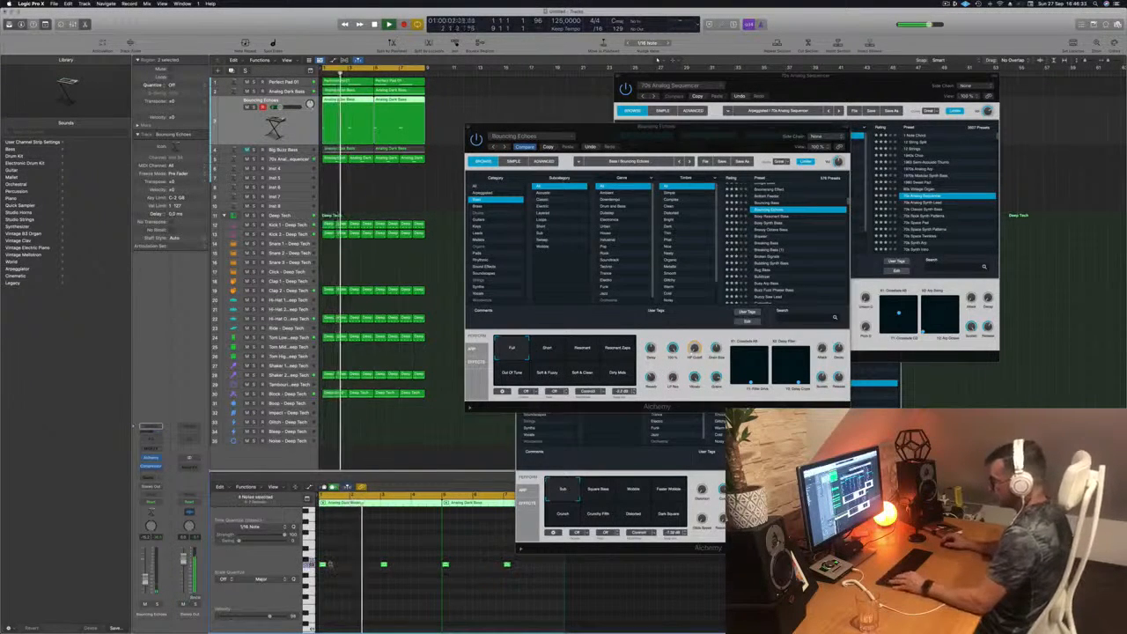
pyautogui.press('super+Right')
pyautogui.press('super+Right')
pyautogui.moveTo(331, 563); pyautogui.dragTo(338, 569)
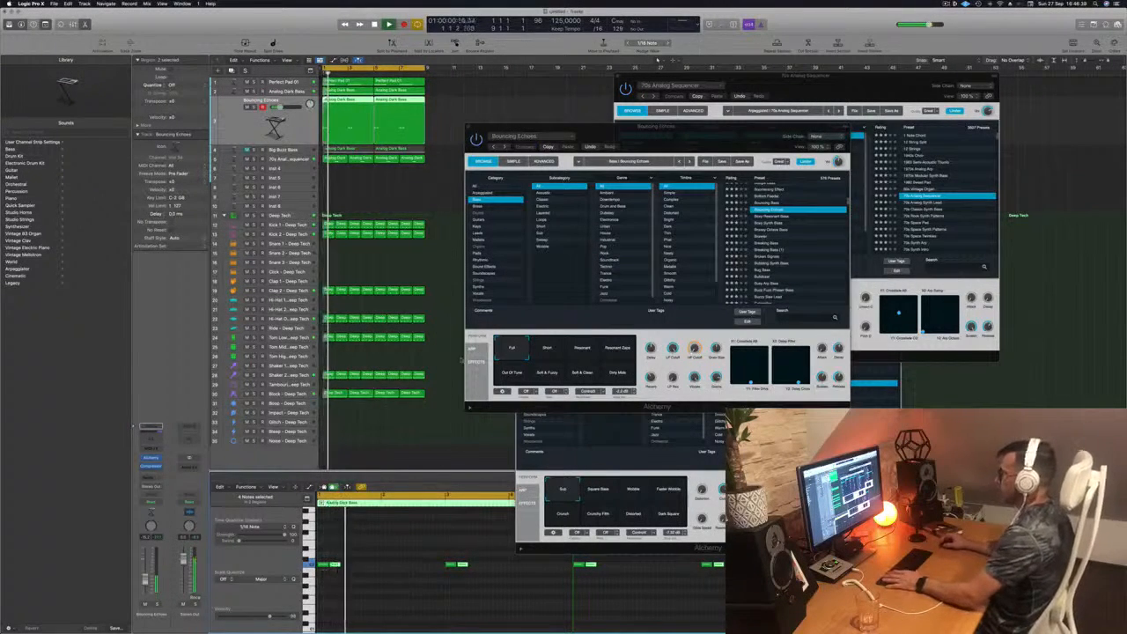
# Audition the Brassy Octave Bass, Brawler, Breaking Bass and Busy Arp Bass presets with the doubled notes.
pyautogui.click(780, 230)
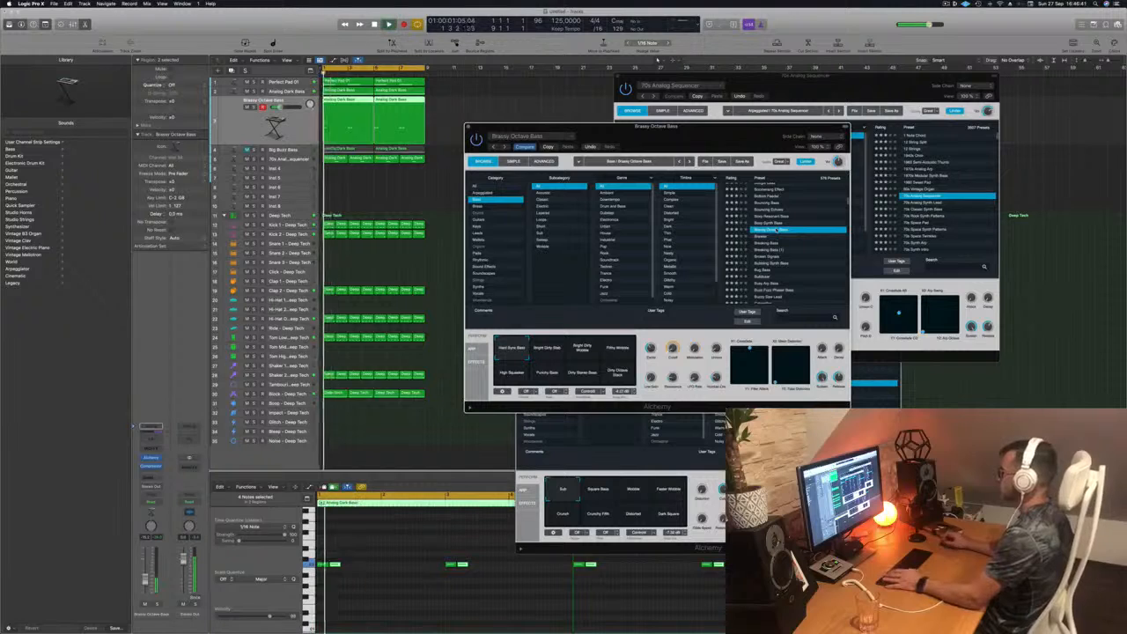
pyautogui.click(766, 236)
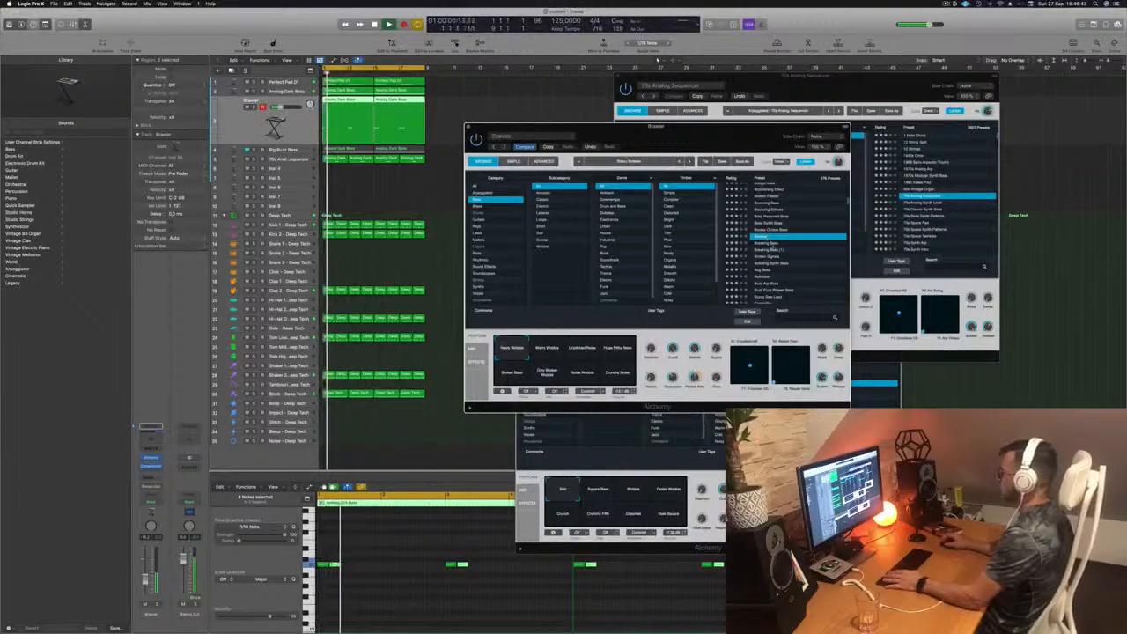
pyautogui.click(768, 243)
pyautogui.scroll(-3, 775, 249)
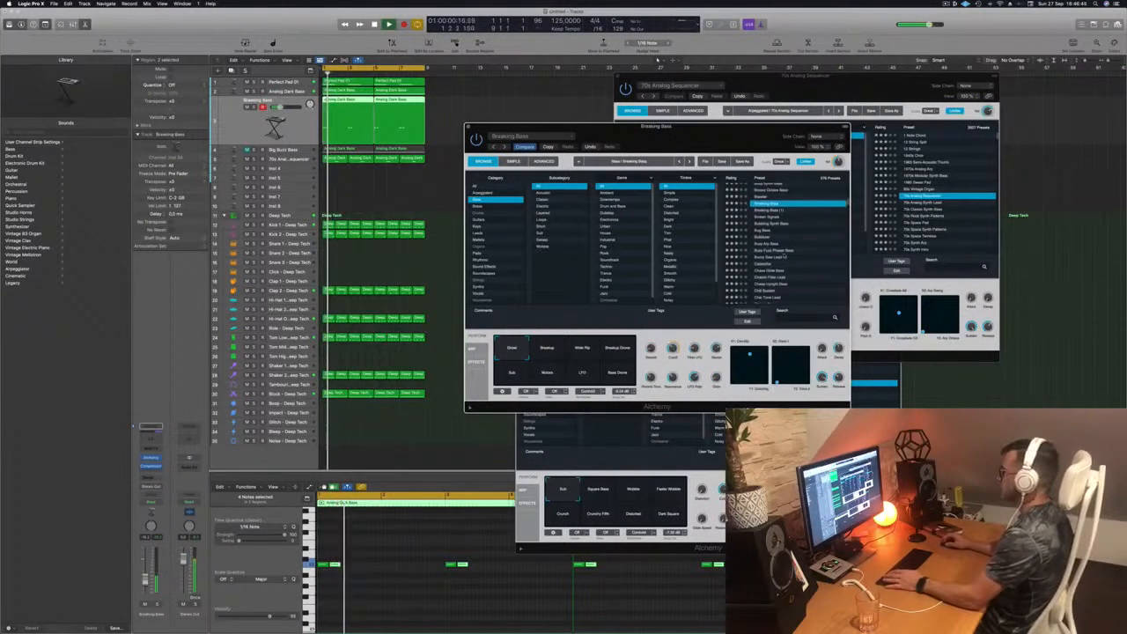
pyautogui.click(771, 243)
pyautogui.scroll(-5, 775, 244)
pyautogui.scroll(5, 777, 244)
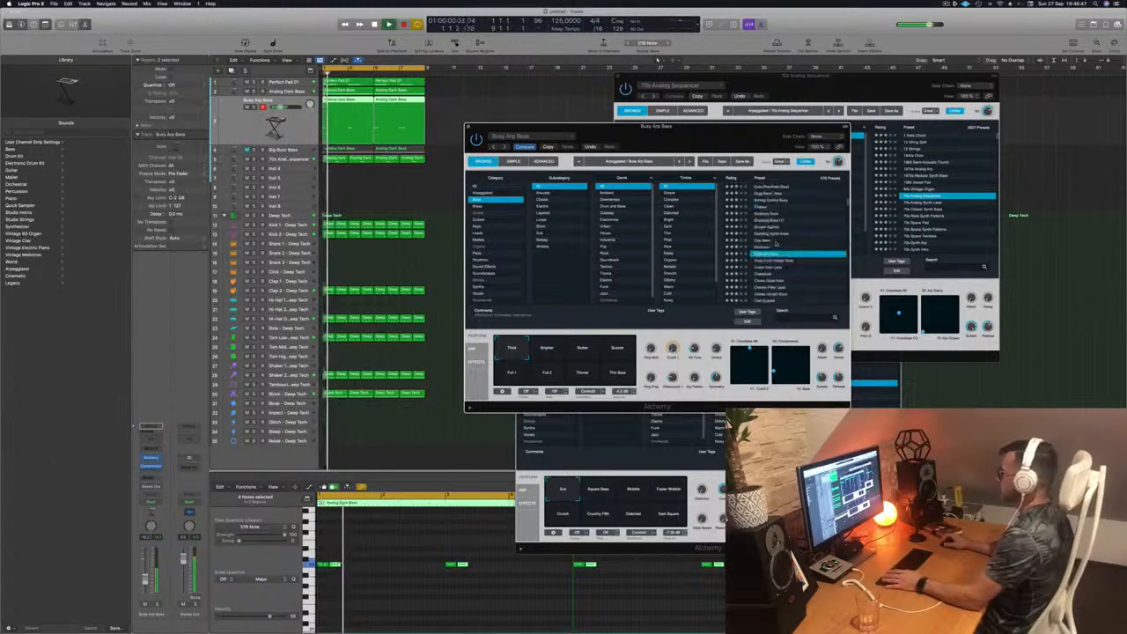
pyautogui.scroll(-2, 775, 244)
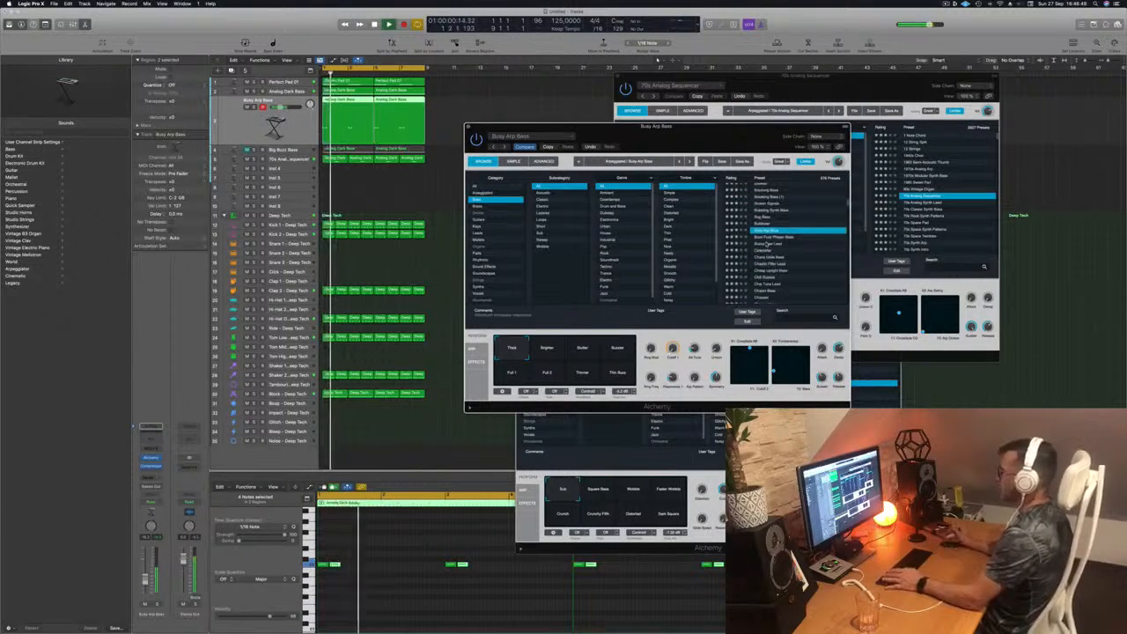
# Audition the Buzzy Saw Lead, Chaos Glide Bass, Chill Sustain and Chunky Vintage presets during playback.
pyautogui.click(767, 244)
pyautogui.scroll(-2, 776, 242)
pyautogui.click(777, 239)
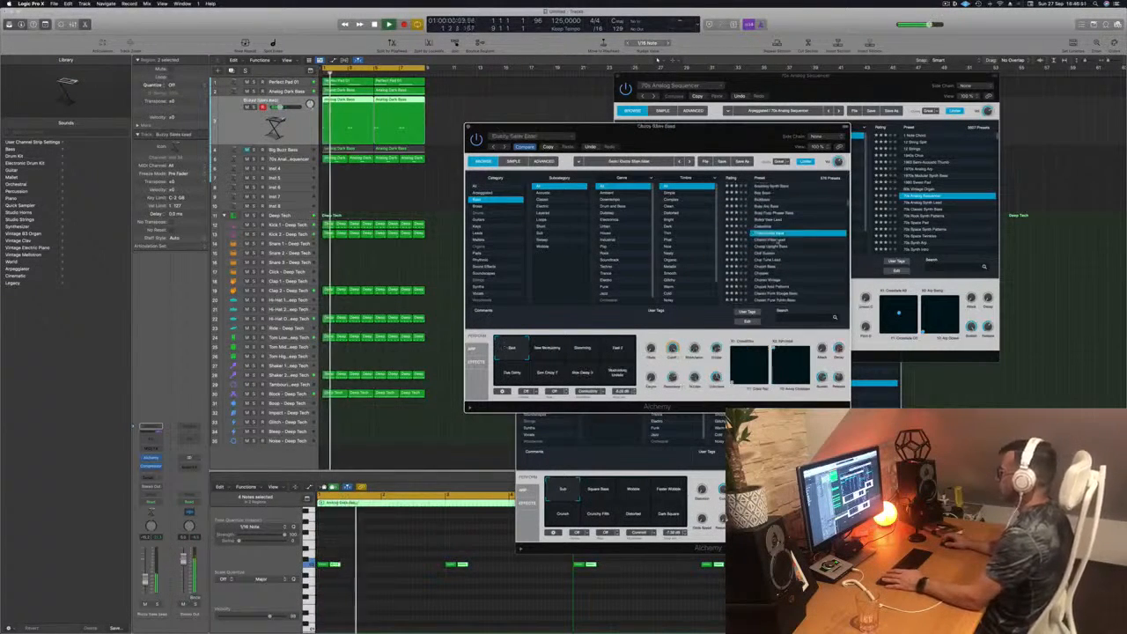
pyautogui.scroll(-2, 780, 248)
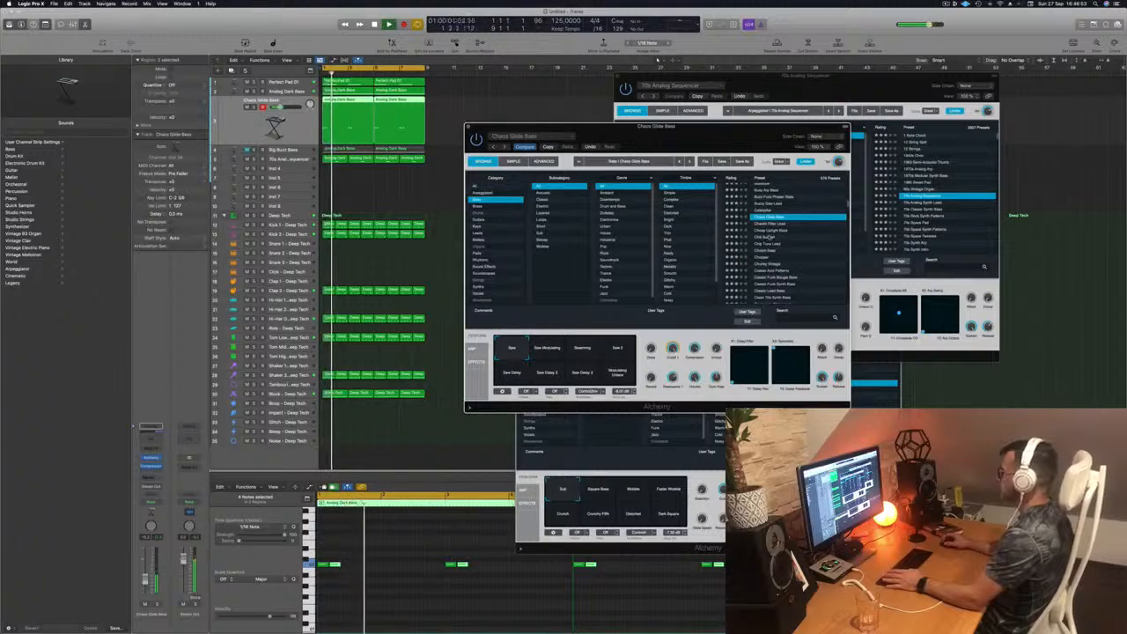
pyautogui.click(769, 238)
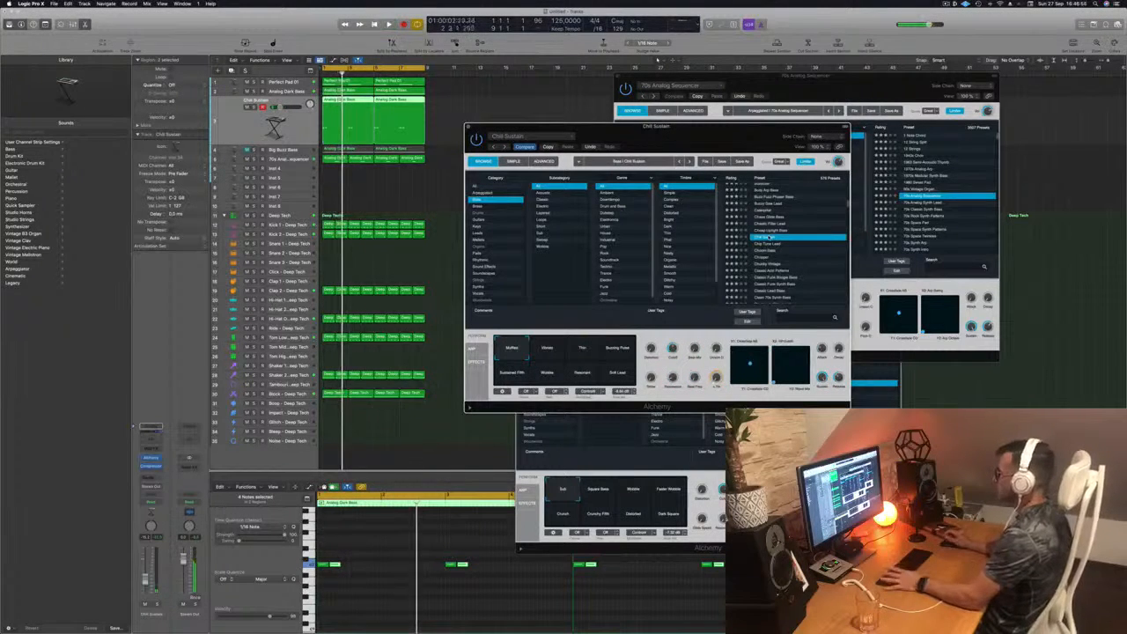
pyautogui.scroll(-2, 792, 236)
pyautogui.click(772, 237)
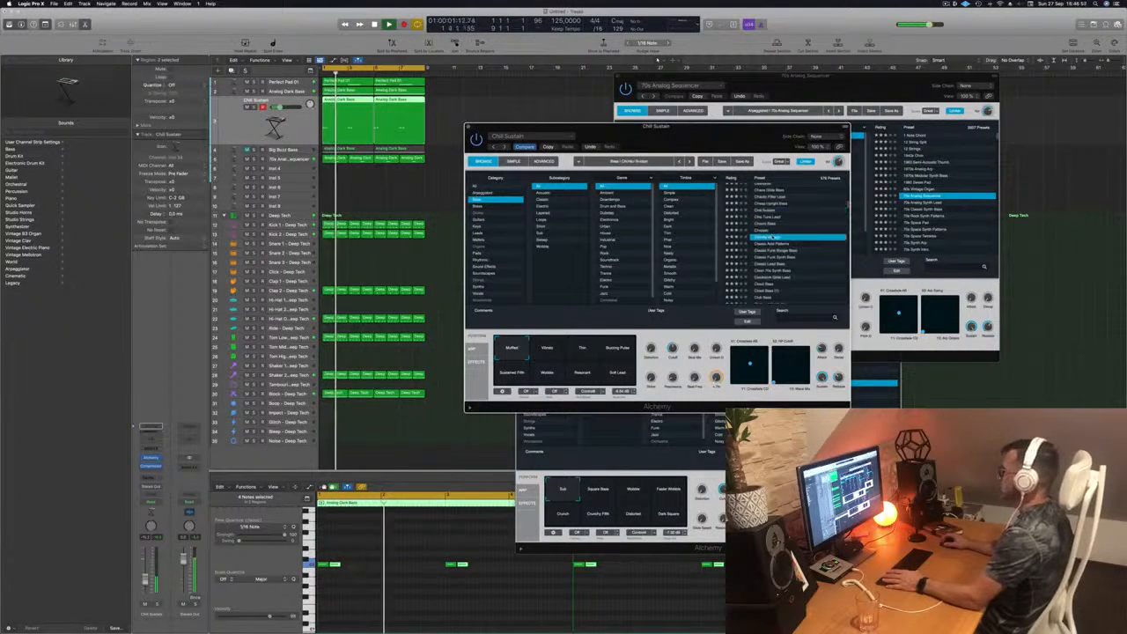
# Audition the Classic Funk Synth Bass, Club Bass and Concussion Bass presets on the layered track.
pyautogui.scroll(-2, 772, 237)
pyautogui.click(772, 232)
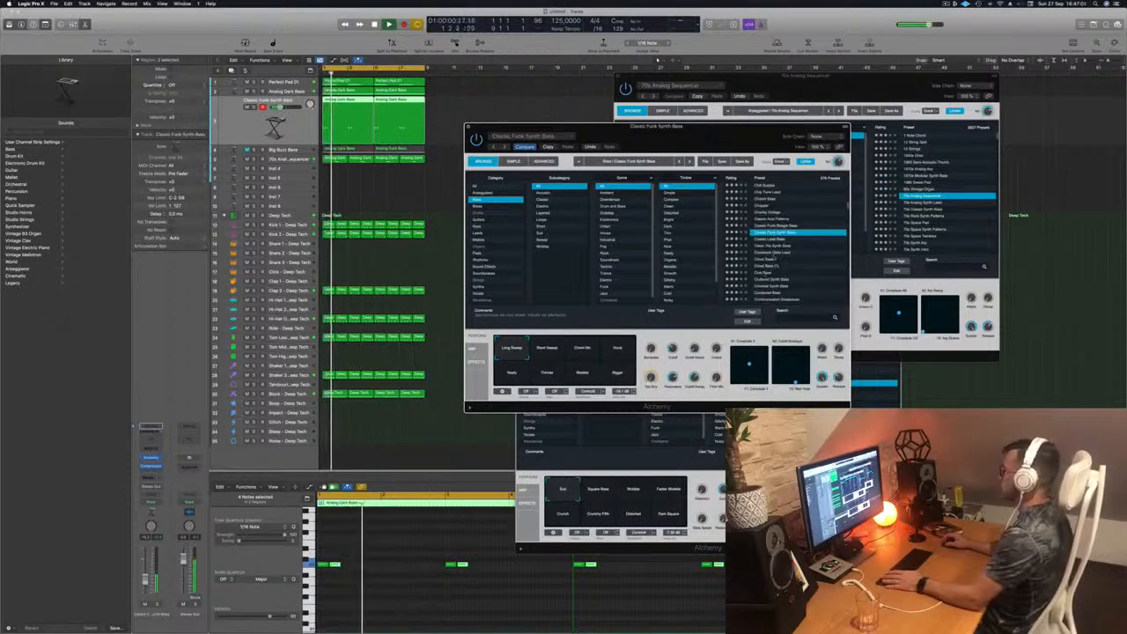
pyautogui.click(771, 273)
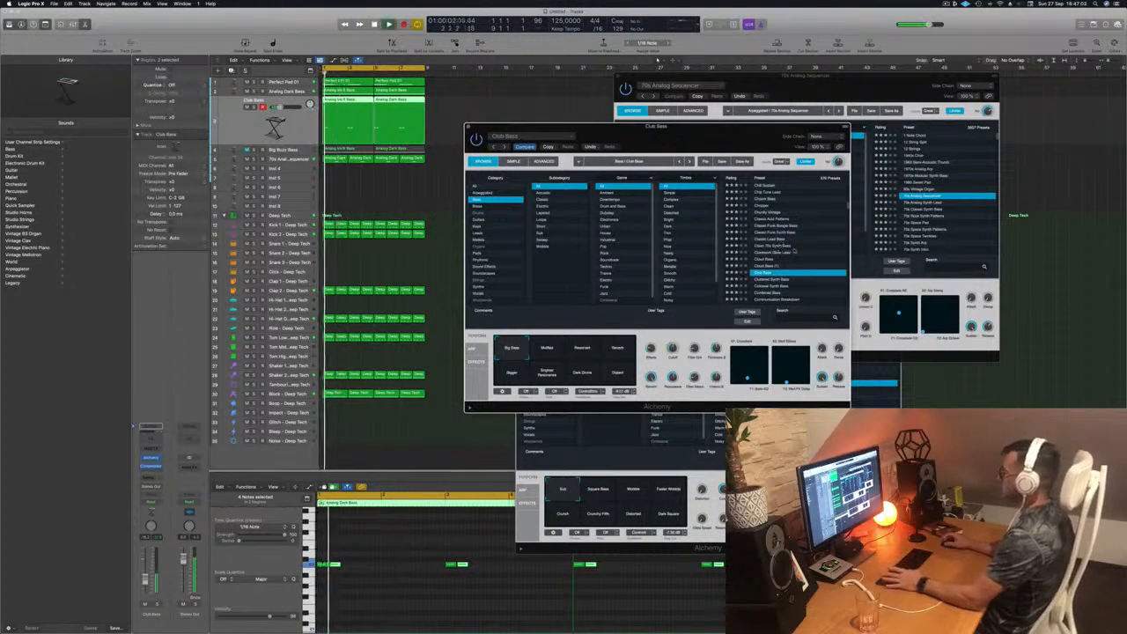
pyautogui.scroll(-3, 794, 251)
pyautogui.click(772, 276)
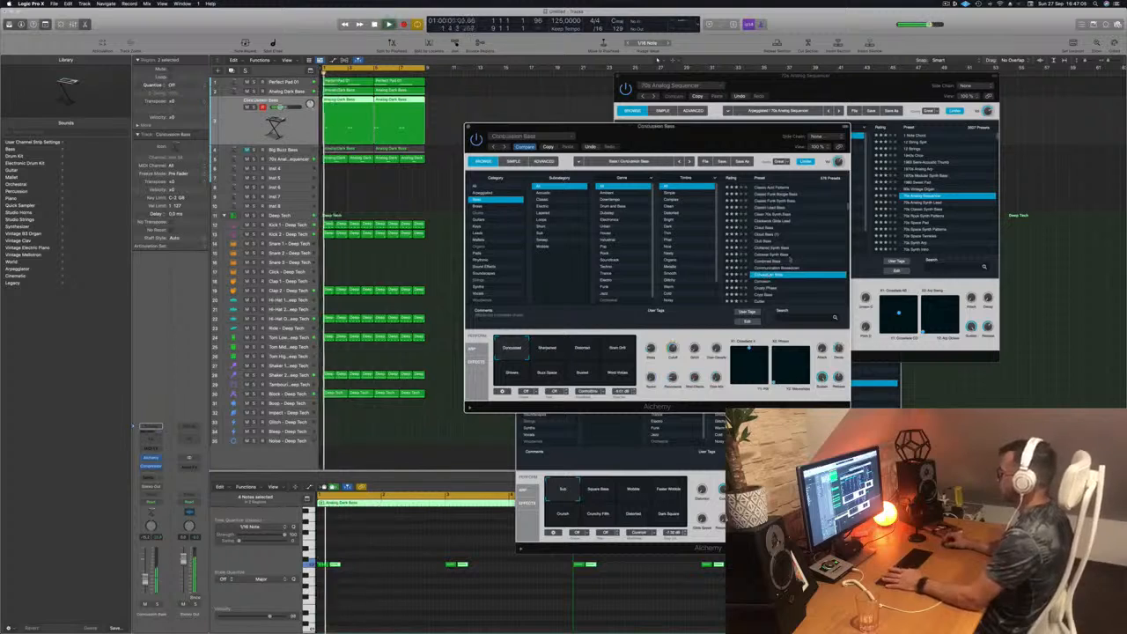
# Audition the preset directly below Concussion Bass and the Dark And Deep Bass preset.
pyautogui.scroll(-3, 805, 255)
pyautogui.click(767, 250)
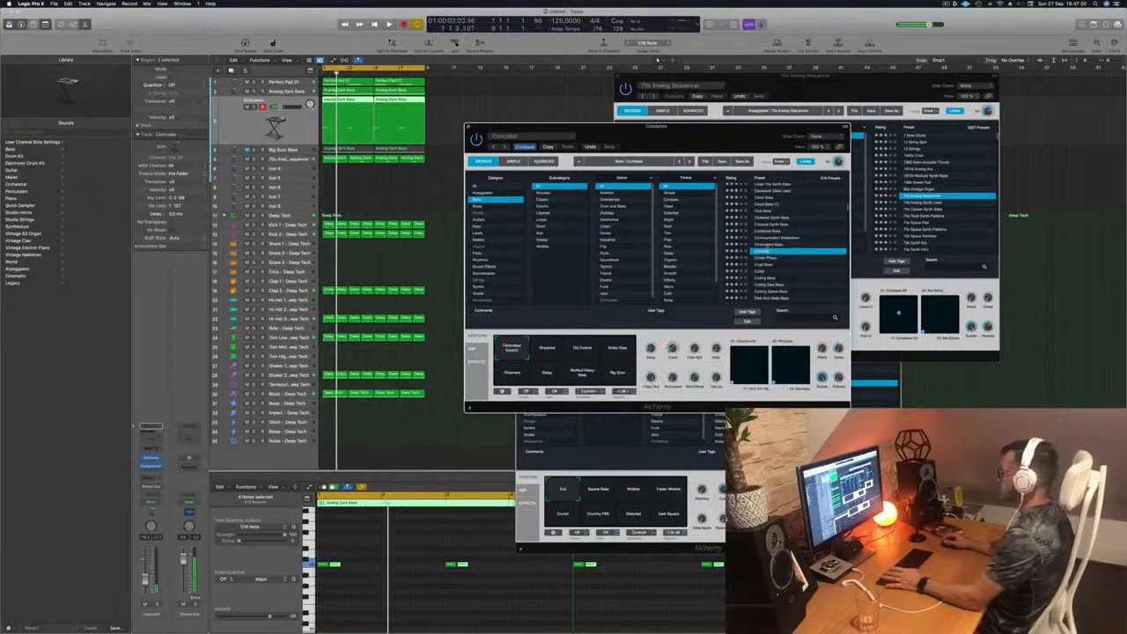
pyautogui.scroll(-3, 761, 263)
pyautogui.click(761, 265)
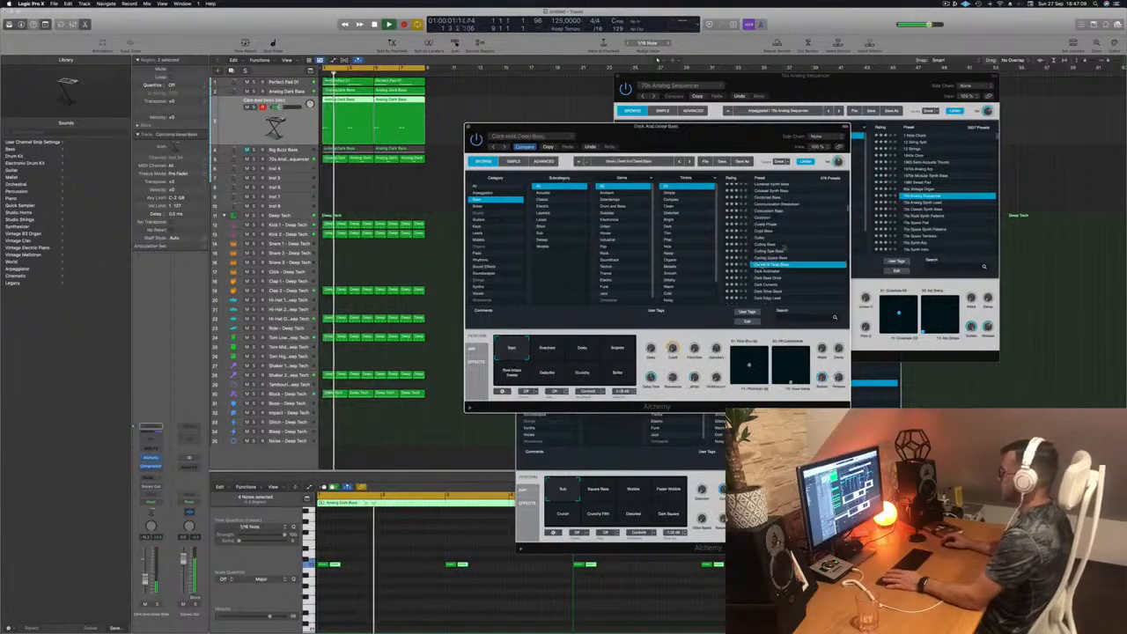
pyautogui.press('space')
pyautogui.scroll(-4, 789, 240)
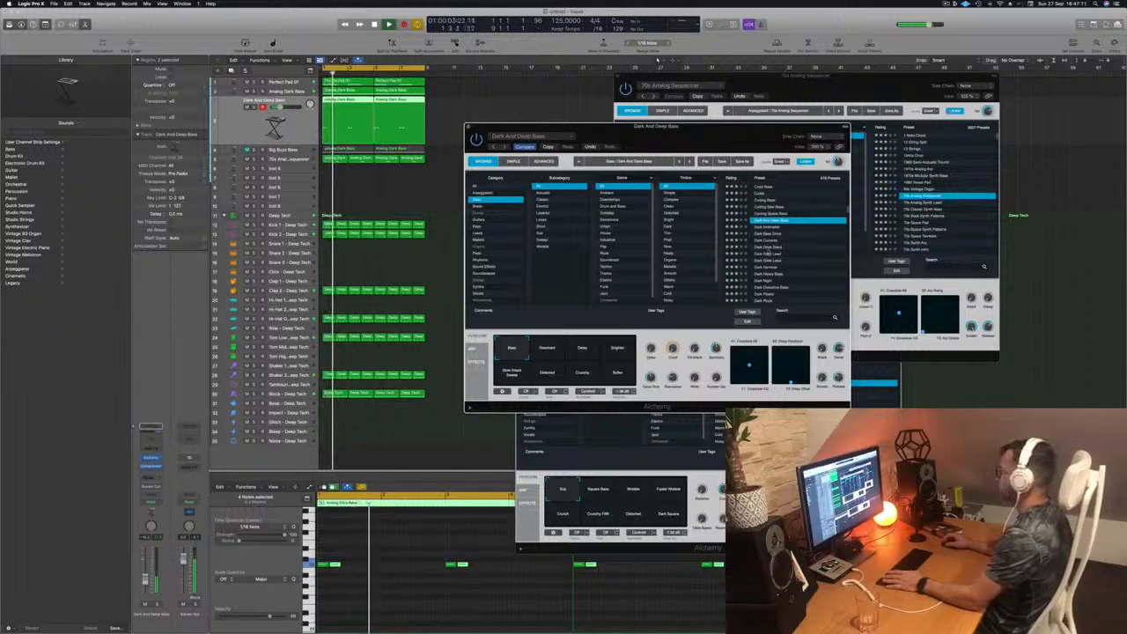
# Audition the Dark Drive Stack, Dark Edgy Lead, Dark Glide Lead and Dark Hammer presets during playback.
pyautogui.click(766, 248)
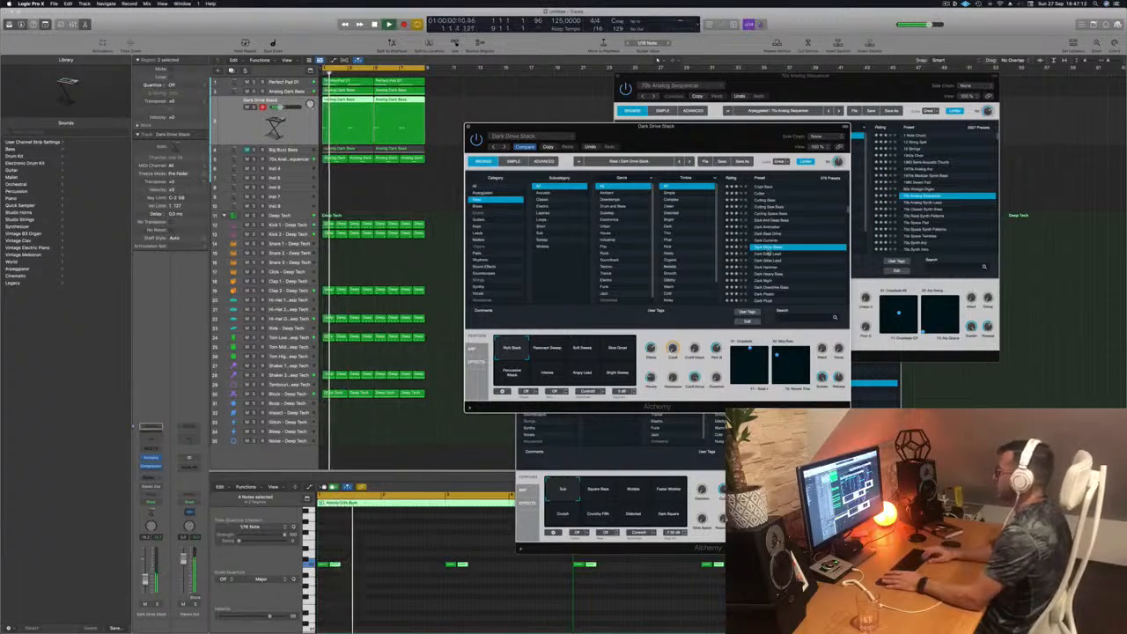
pyautogui.click(767, 254)
pyautogui.scroll(-1, 768, 252)
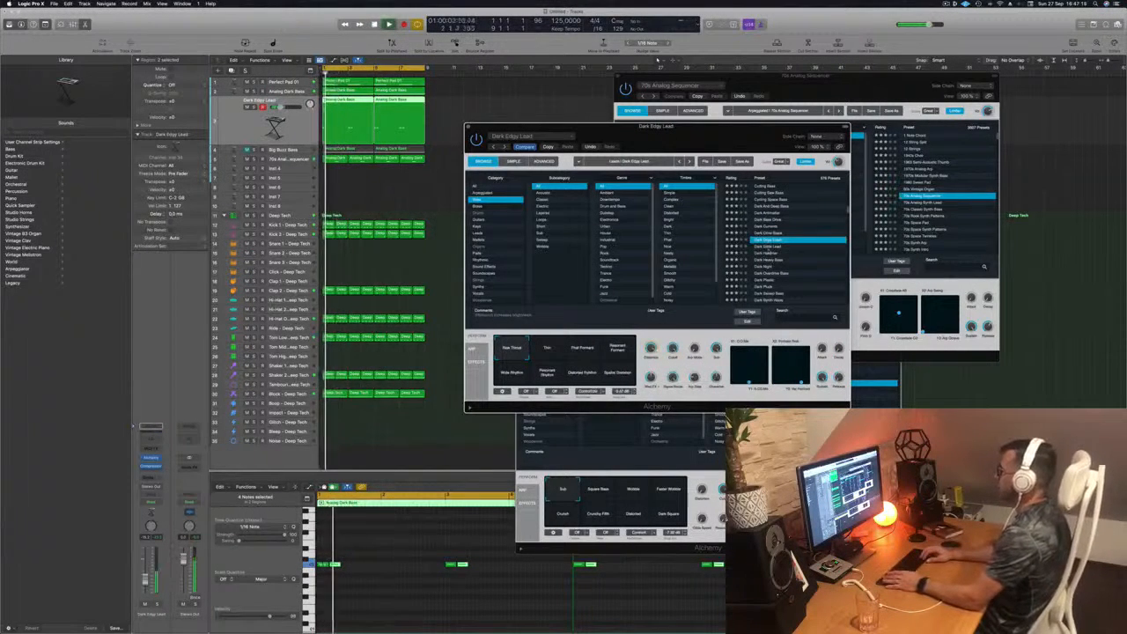
pyautogui.press('Down')
pyautogui.press('space')
pyautogui.press('space')
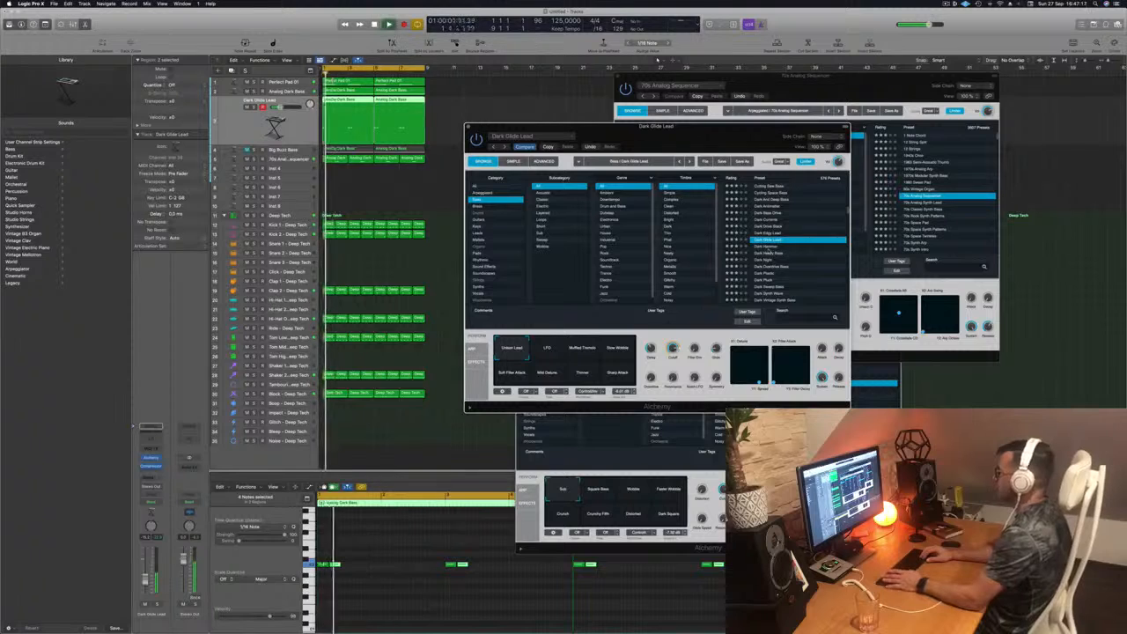
pyautogui.press('Down')
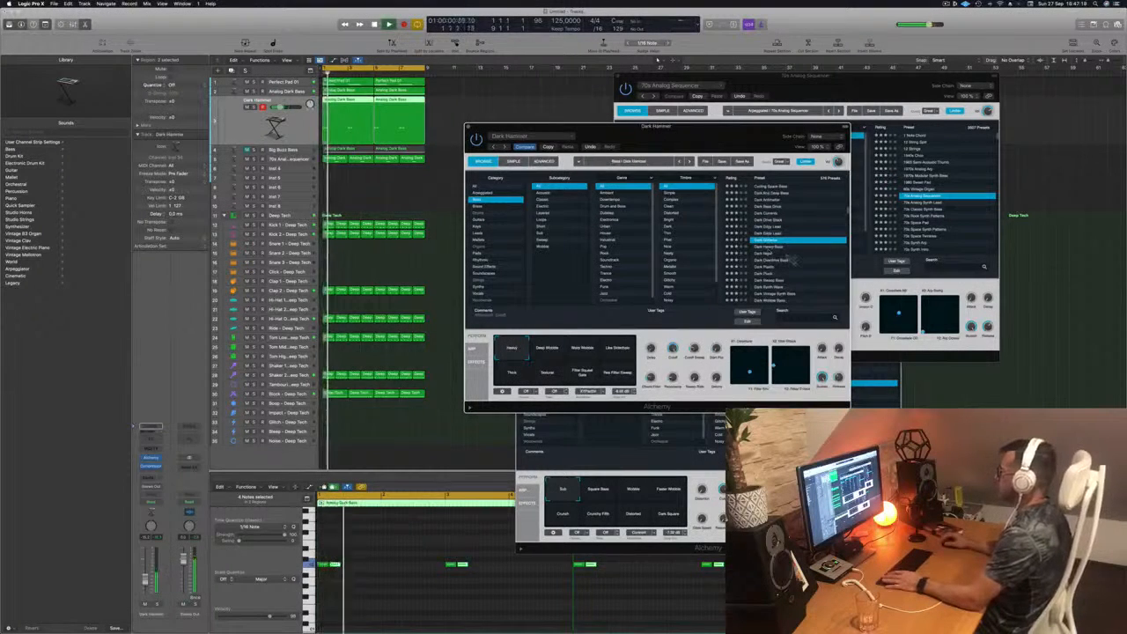
# Audition the Dark Night preset and load the semi-acoustic preset that is first in the bass list.
pyautogui.click(780, 256)
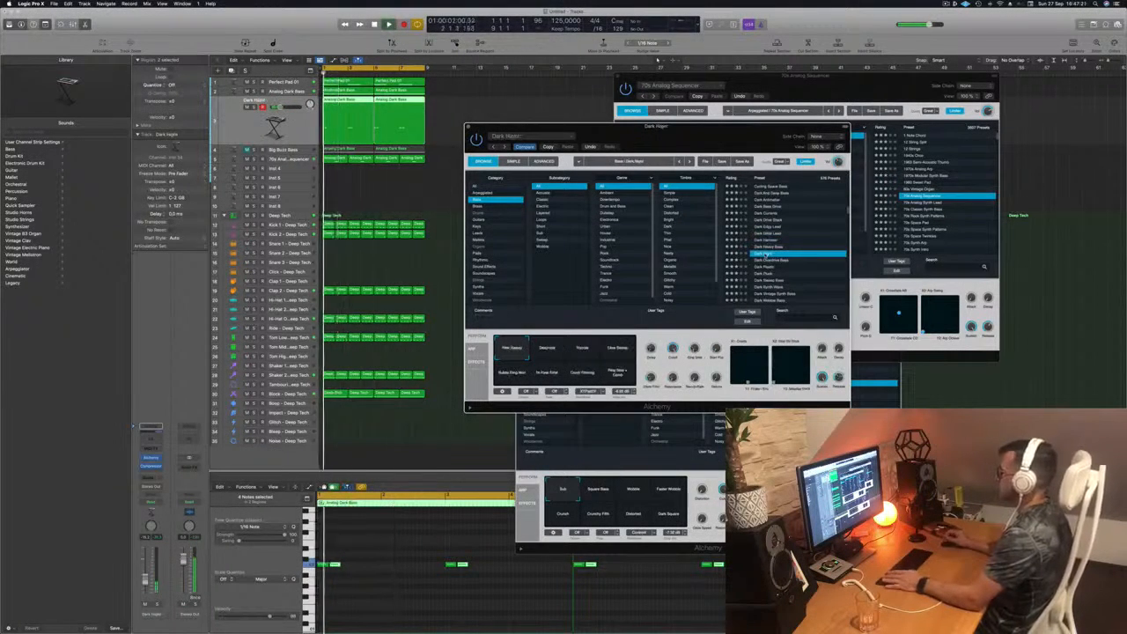
pyautogui.scroll(10, 768, 254)
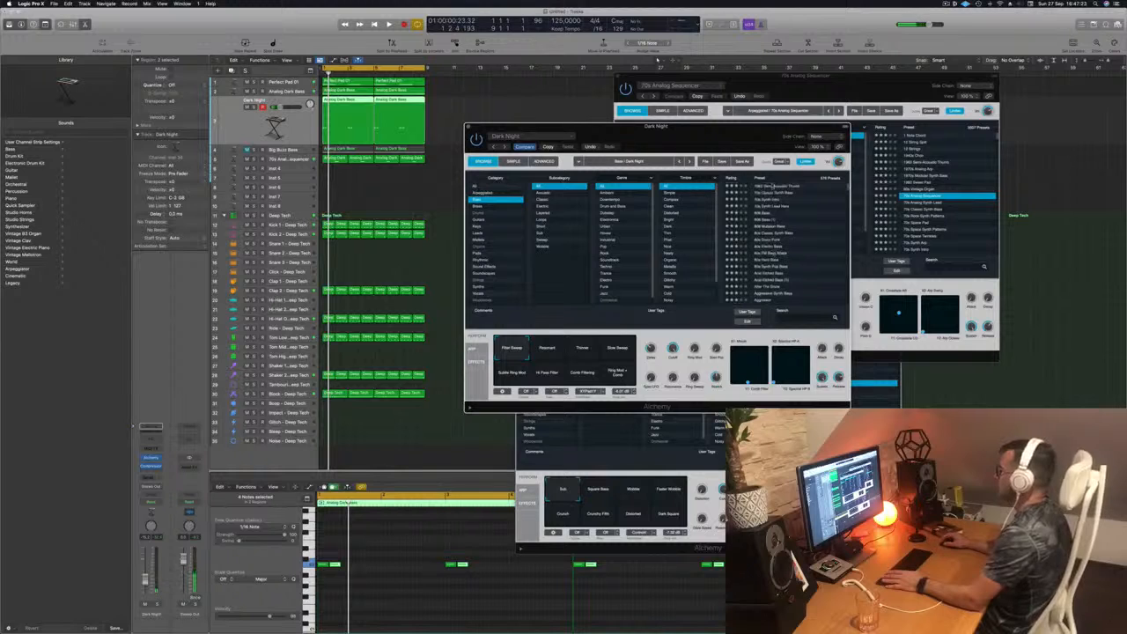
pyautogui.click(773, 186)
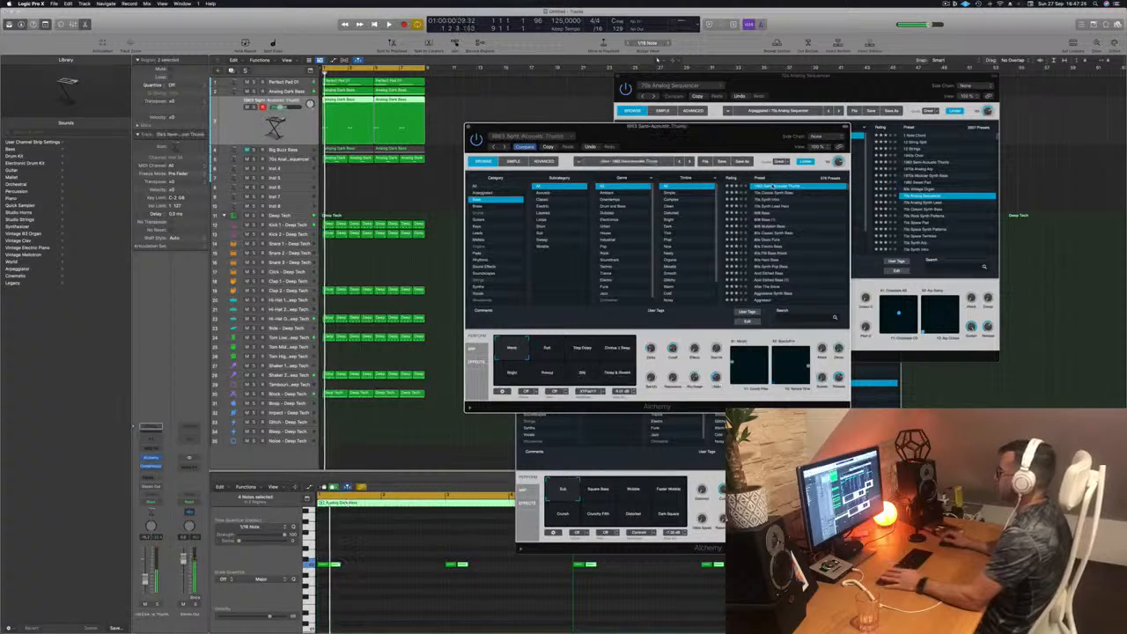
# Load the 70s Classic Synth Bass preset on the layered track and audition it from the start of the loop.
pyautogui.click(772, 193)
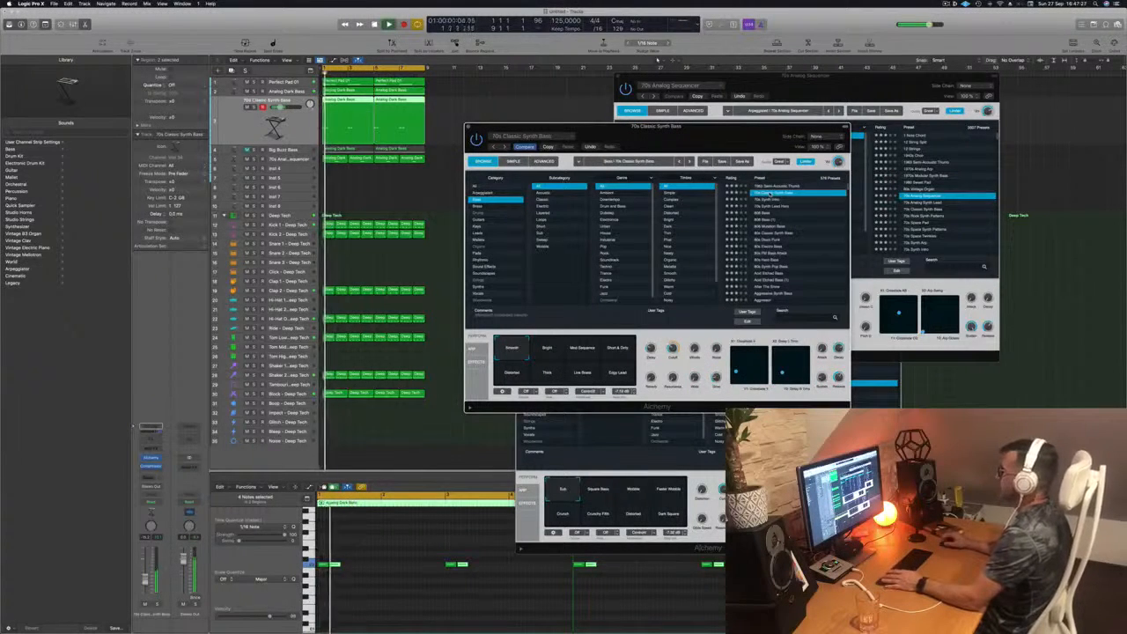
pyautogui.moveTo(730, 130); pyautogui.dragTo(745, 130)
pyautogui.press('space')
pyautogui.press('space')
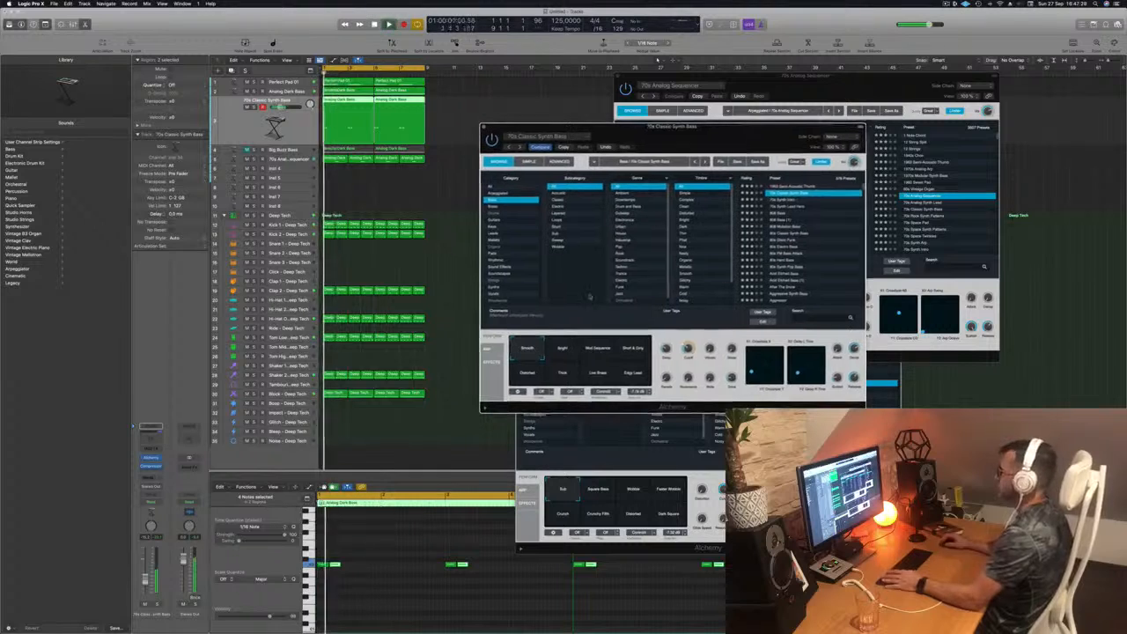
pyautogui.press('space')
# Audition the preset's Bright, Short & Dirty, Mod Sequence, Distorted, Thick, Low Brass and Edgy Lead variations, ending on Smooth.
pyautogui.click(562, 349)
pyautogui.click(631, 351)
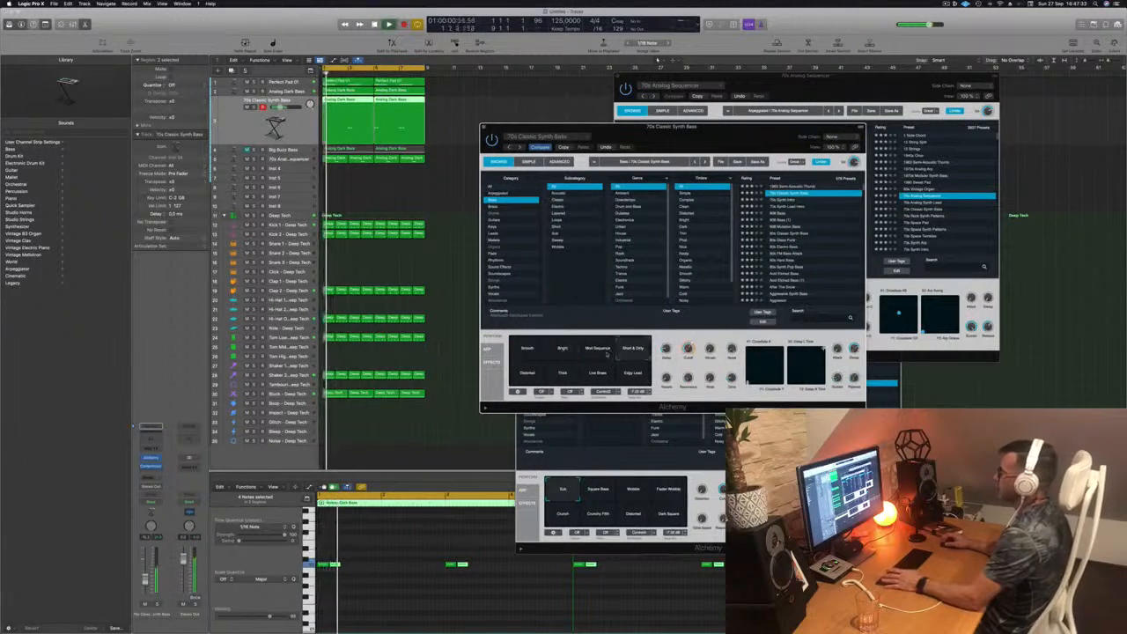
pyautogui.click(601, 350)
pyautogui.click(635, 351)
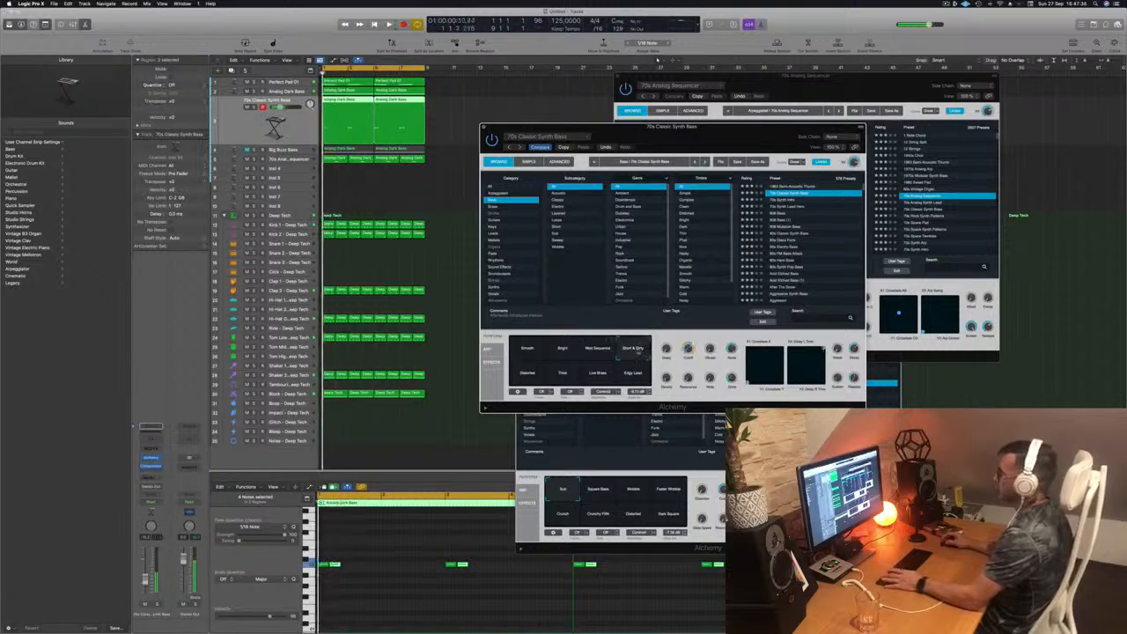
pyautogui.click(525, 374)
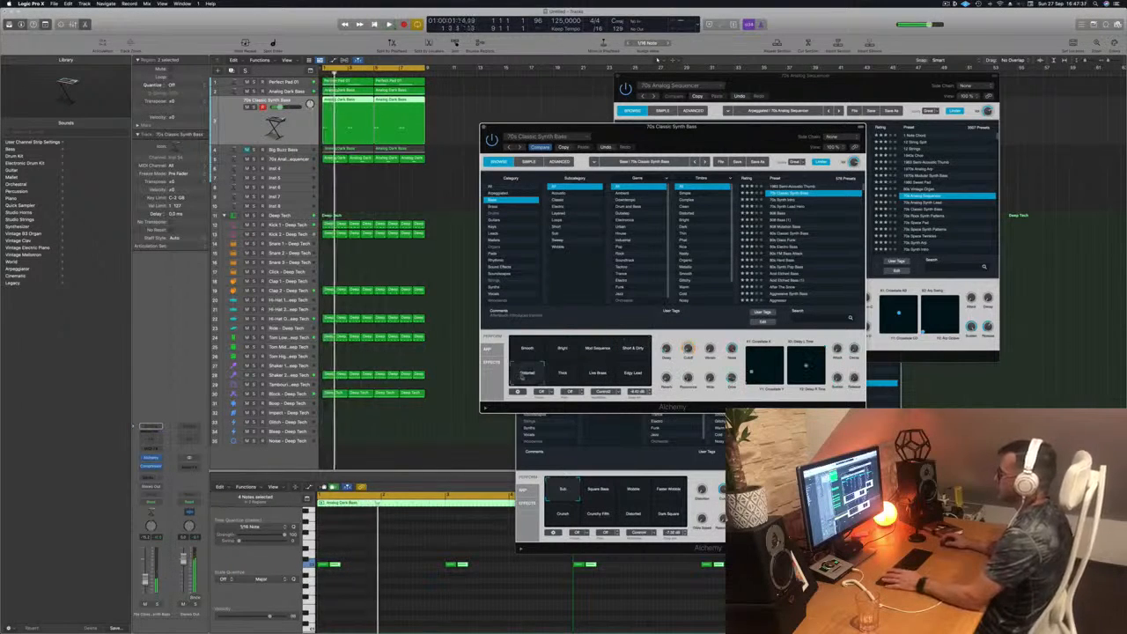
pyautogui.click(562, 377)
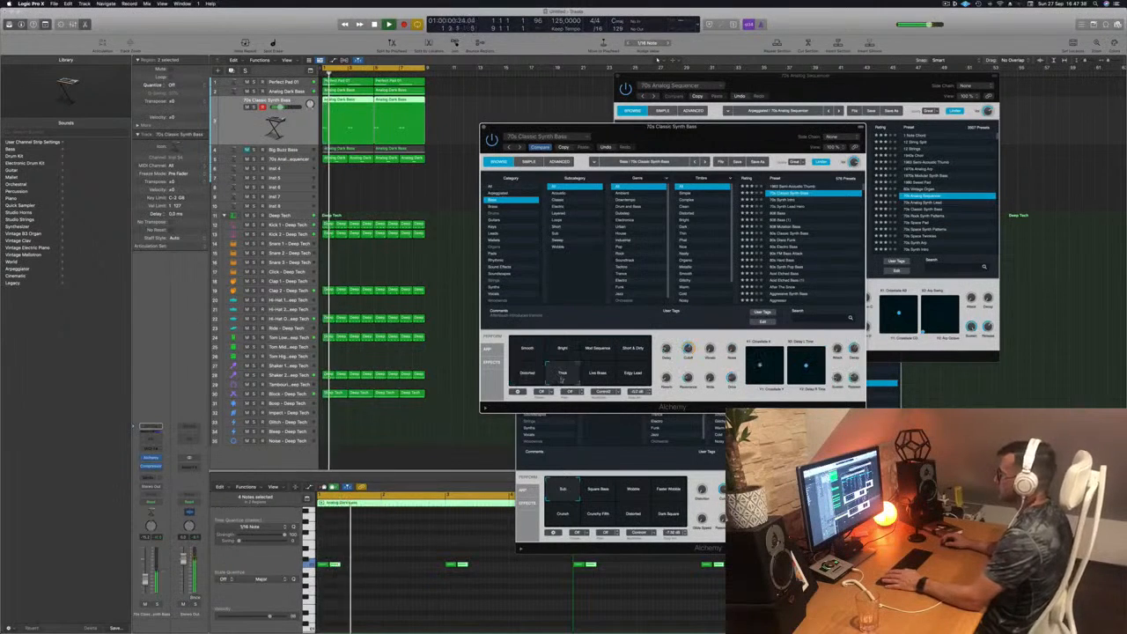
pyautogui.click(597, 375)
pyautogui.click(633, 377)
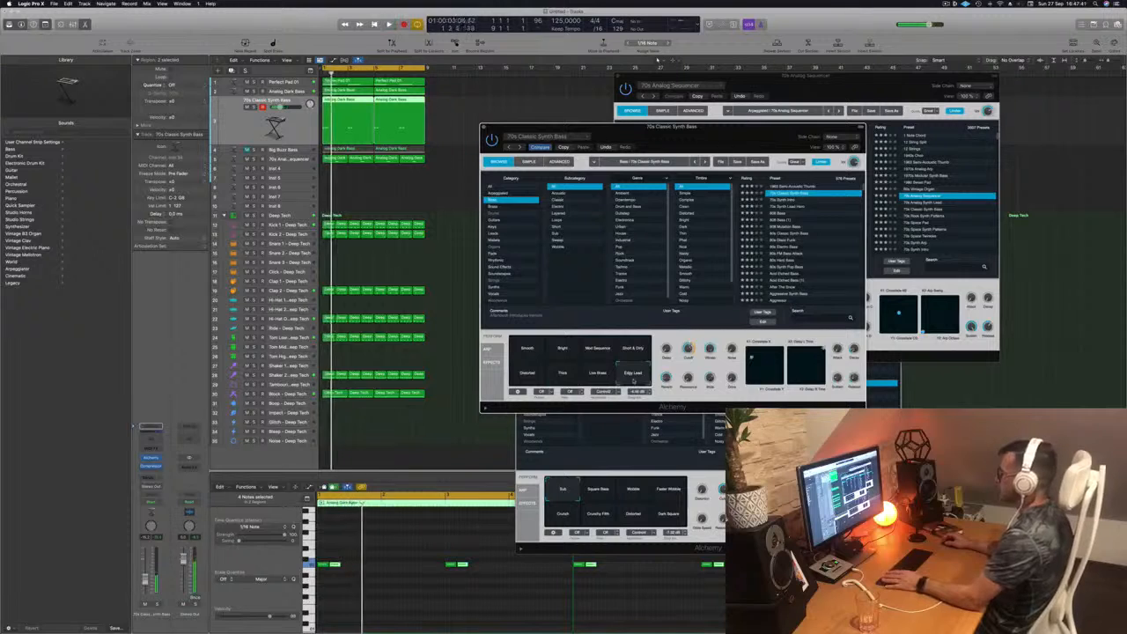
pyautogui.click(528, 352)
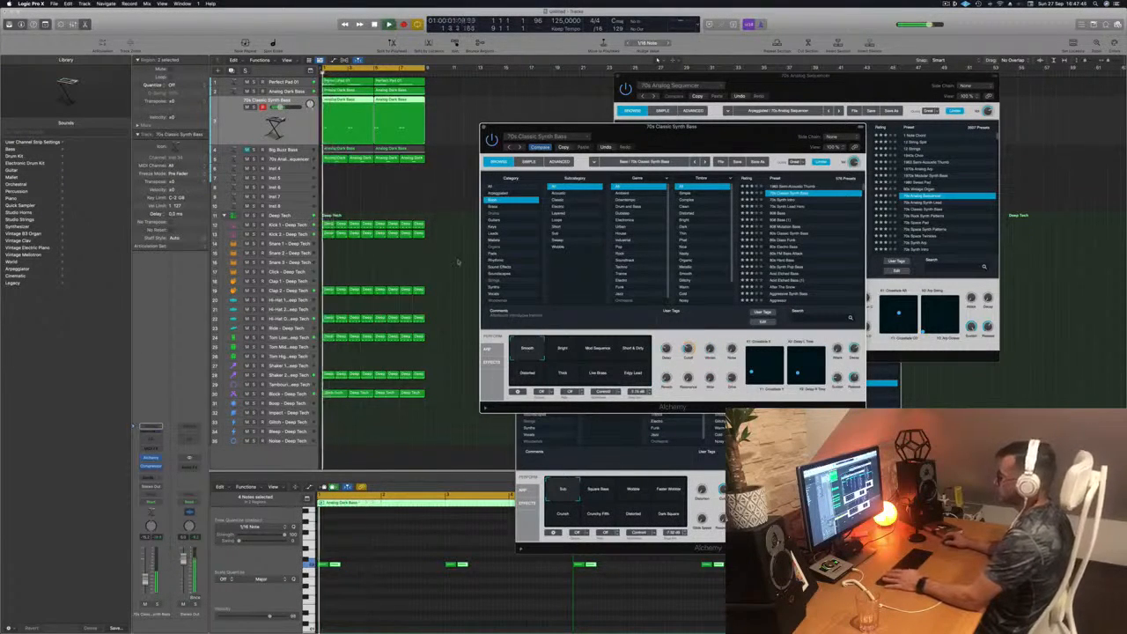
# Add a send from the layered bass track to the delay bus and listen to the result.
pyautogui.click(151, 427)
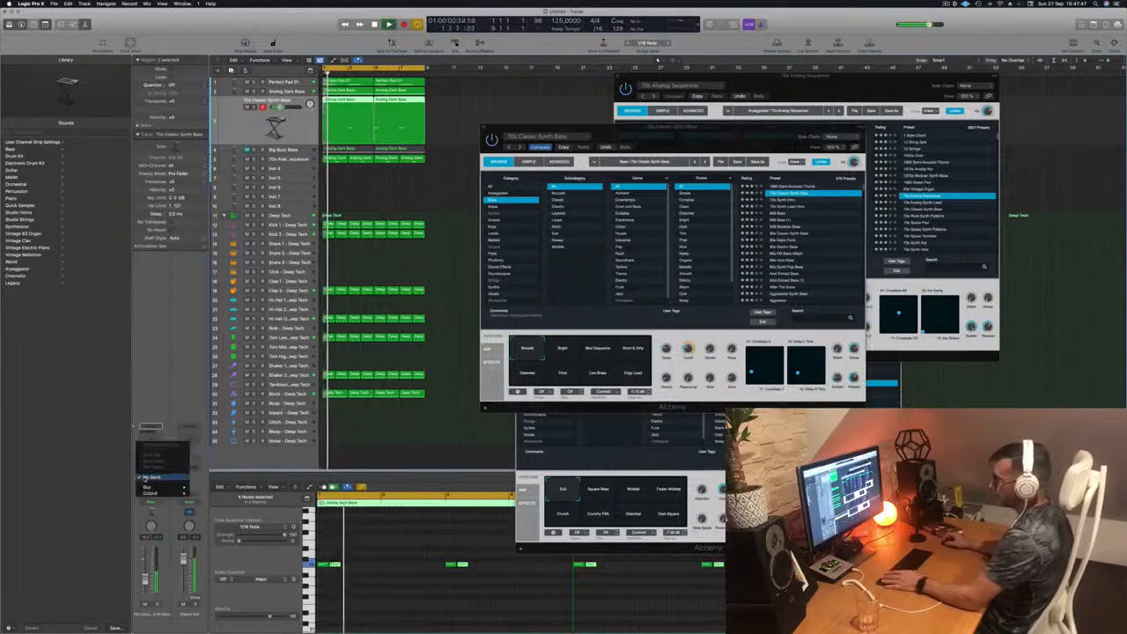
pyautogui.moveTo(150, 487)
pyautogui.click(228, 424)
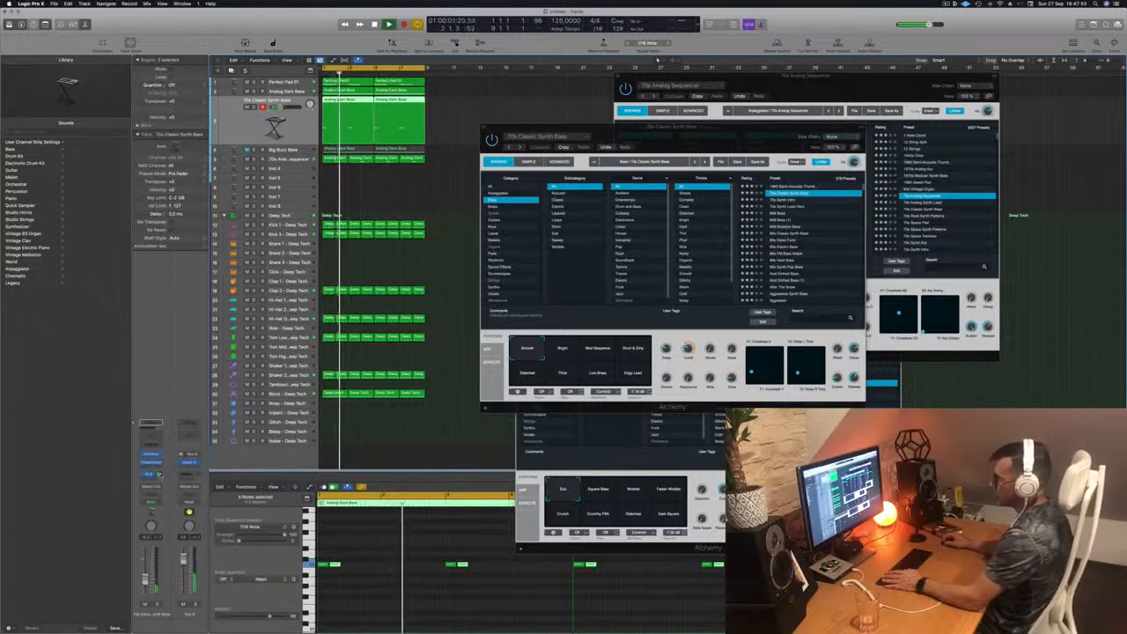
pyautogui.press('space')
pyautogui.press('space')
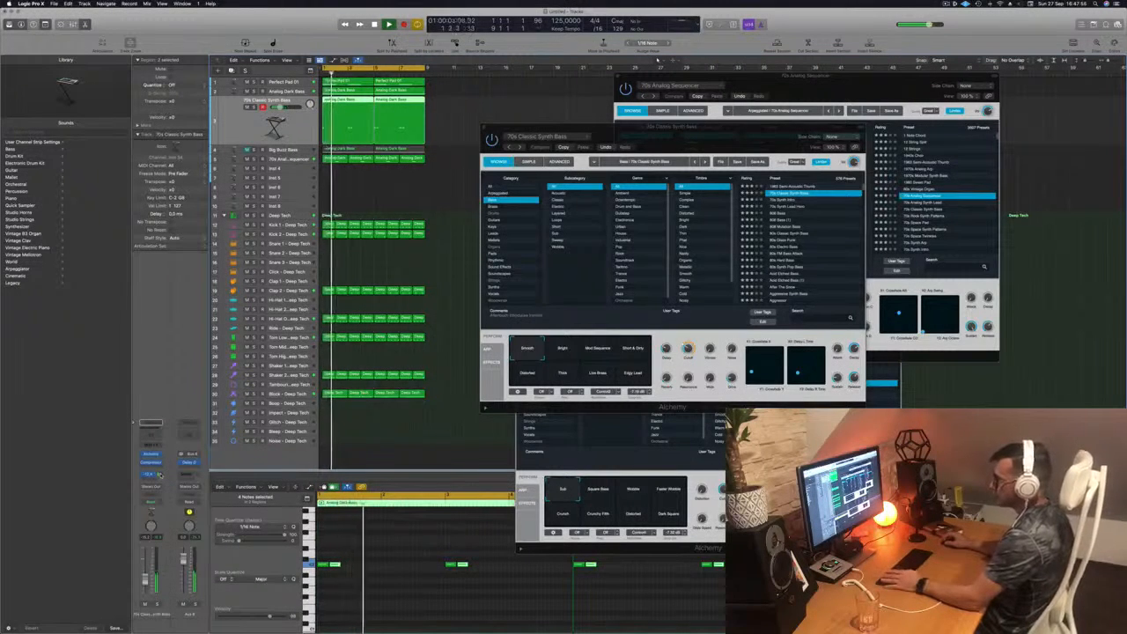
pyautogui.moveTo(600, 123); pyautogui.dragTo(634, 162)
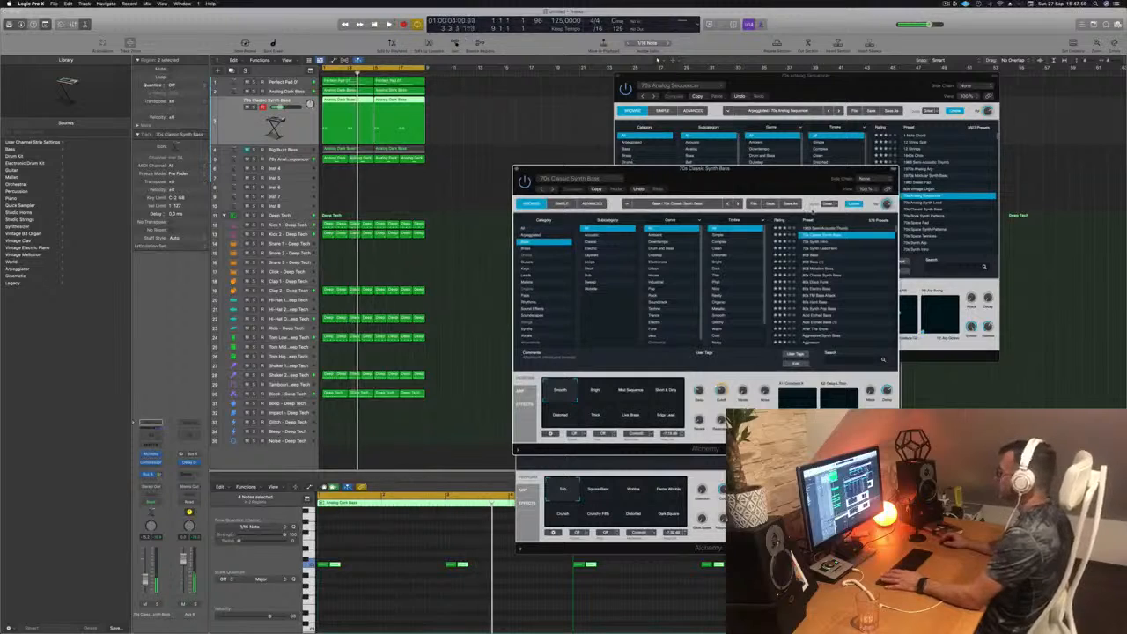
# Compare the Mod Sequence, Short & Dirty and Distorted variations of 70s Classic Synth Bass with the delay send active.
pyautogui.press('space')
pyautogui.press('space')
pyautogui.press('space')
pyautogui.click(632, 393)
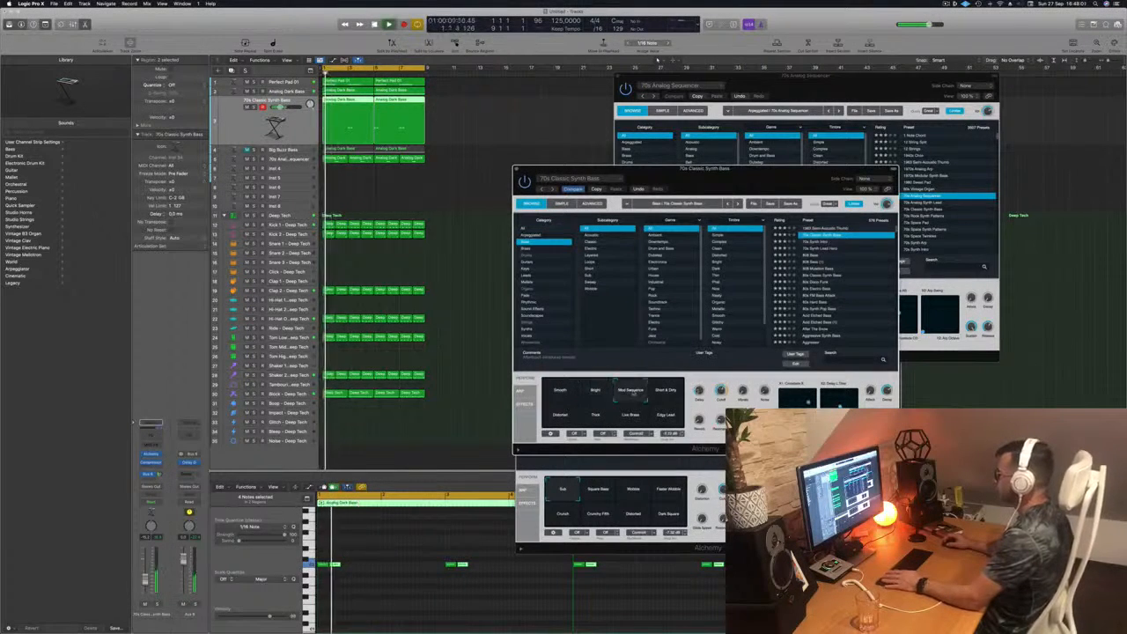
pyautogui.press('space')
pyautogui.press('space')
pyautogui.click(667, 391)
pyautogui.press('space')
pyautogui.press('space')
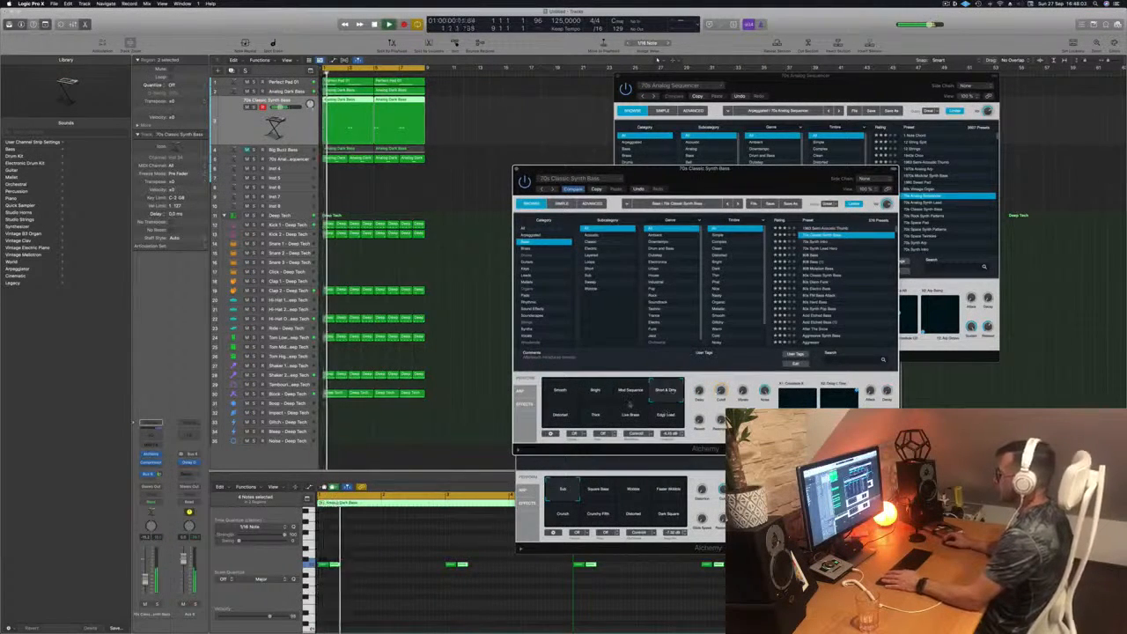
pyautogui.click(558, 417)
pyautogui.press('space')
pyautogui.press('space')
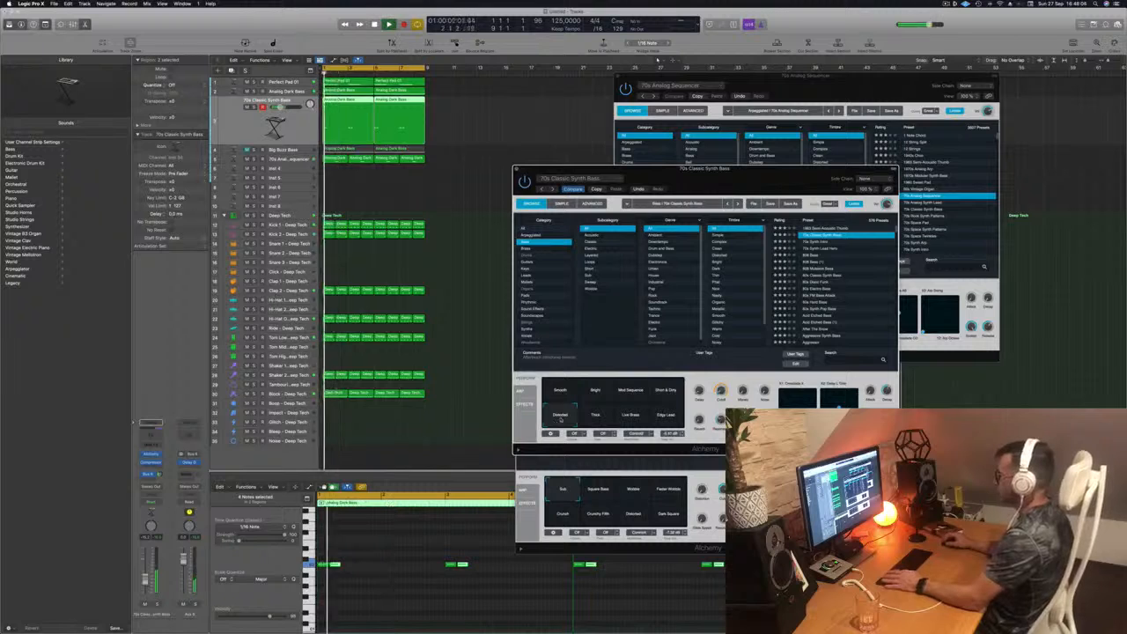
# Audition the 70s Synth Intro, 70s Synth Lead Hero and 80s Classic Synth Bass presets during playback.
pyautogui.click(823, 242)
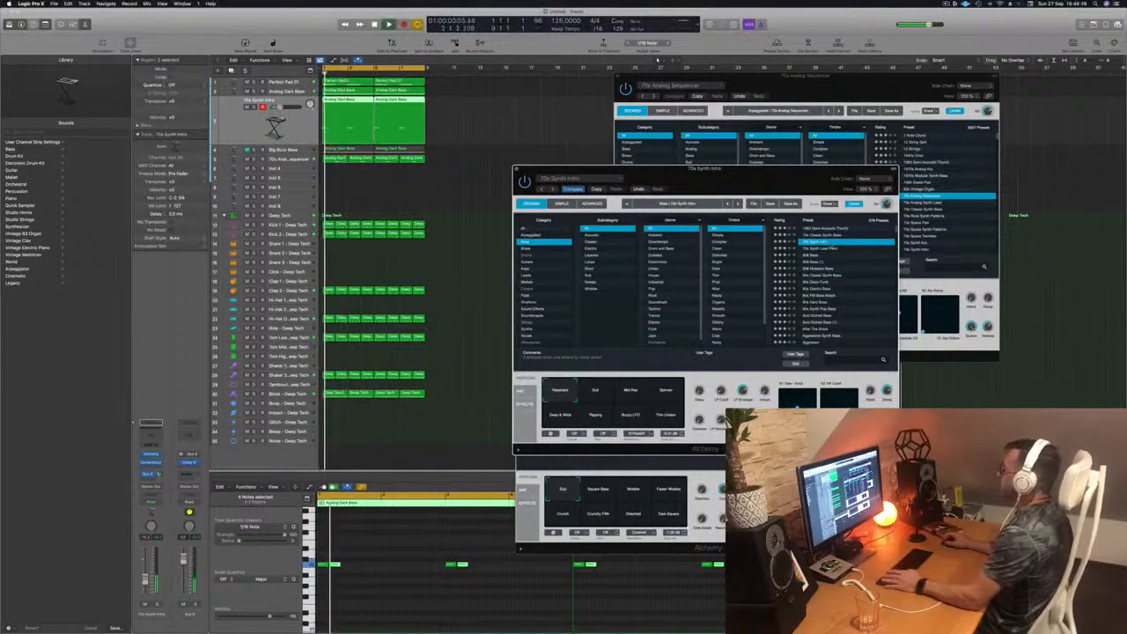
pyautogui.click(819, 249)
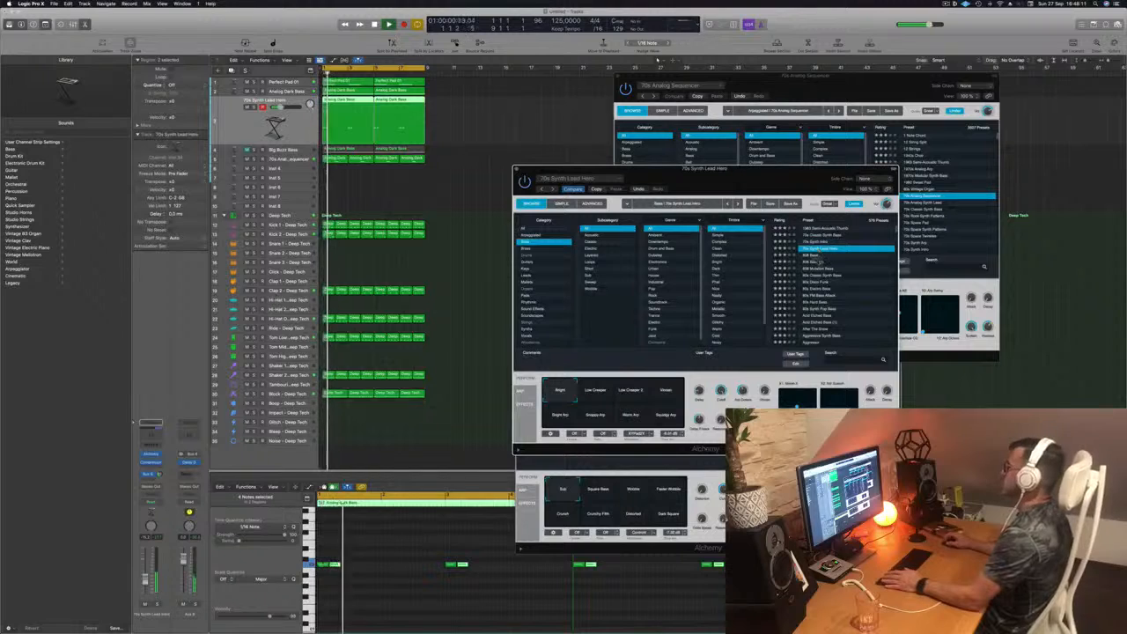
pyautogui.click(819, 275)
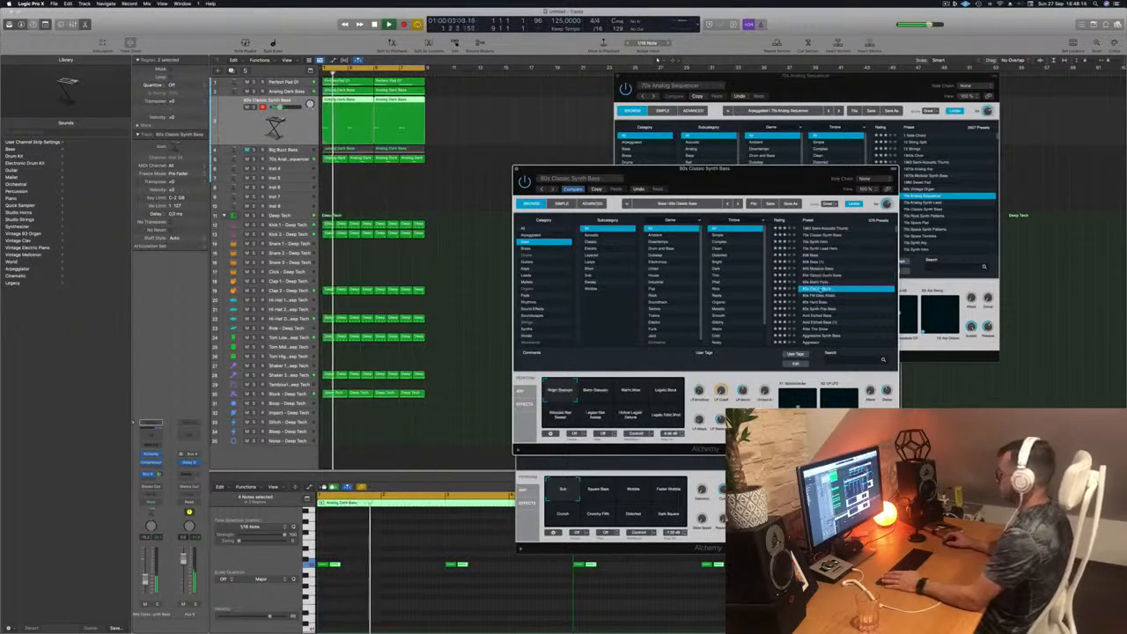
# Audition the 80s Electro Bass and 80s Hard Bass presets and both Acid Etched Bass presets.
pyautogui.click(817, 284)
pyautogui.click(815, 302)
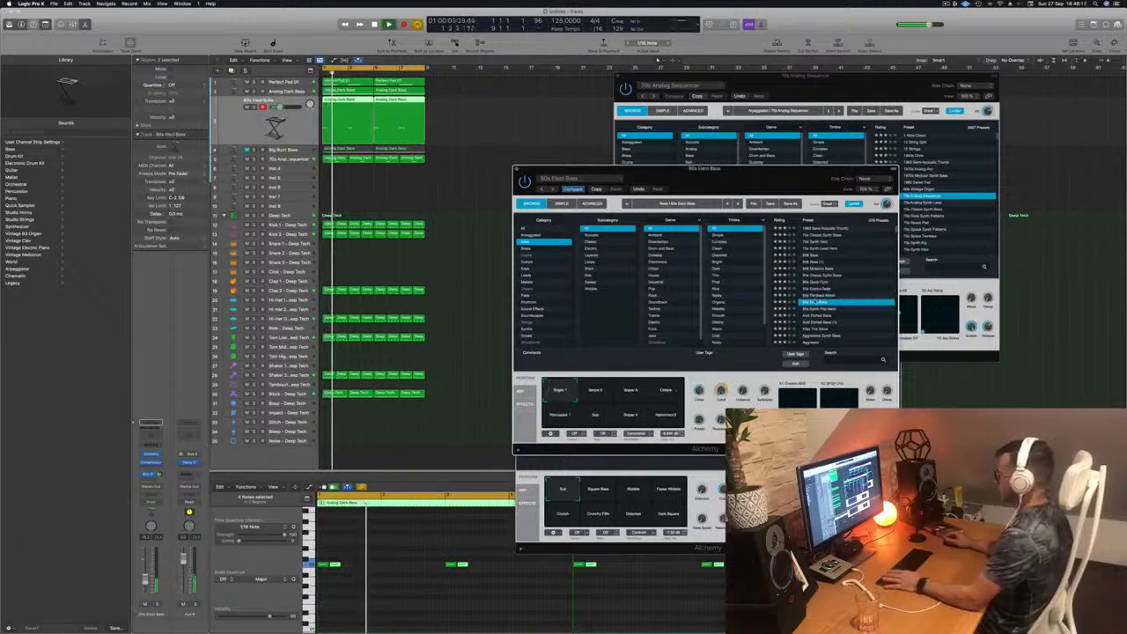
pyautogui.click(821, 296)
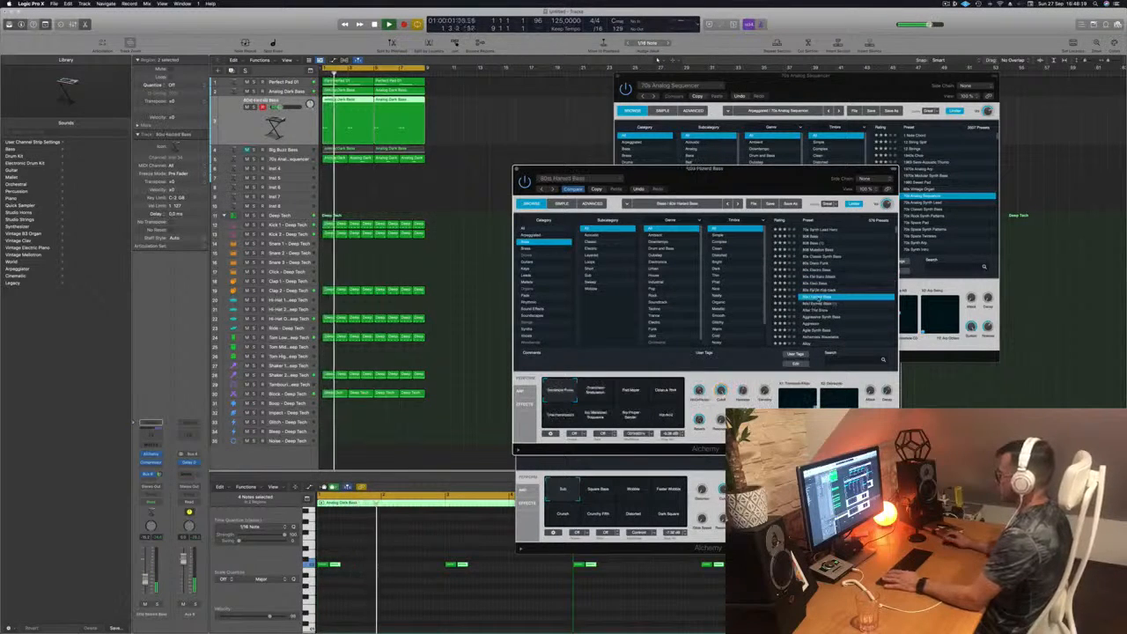
pyautogui.click(825, 303)
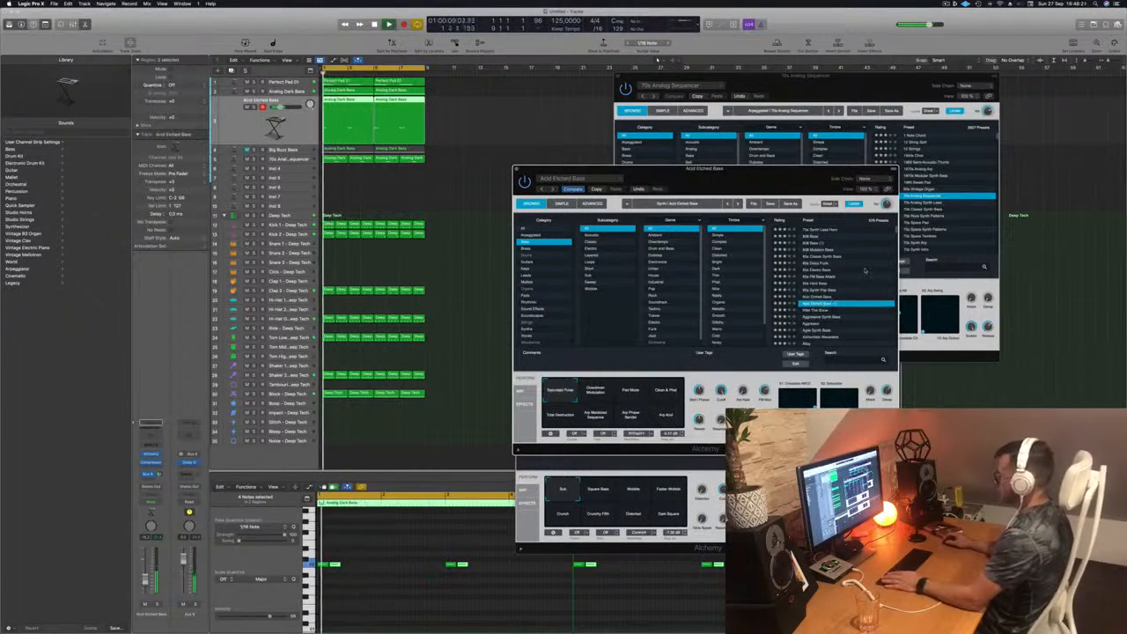
# Audition the Clean & Phat and Pad Mode variations of the Acid Etched Bass preset.
pyautogui.press('space')
pyautogui.click(666, 393)
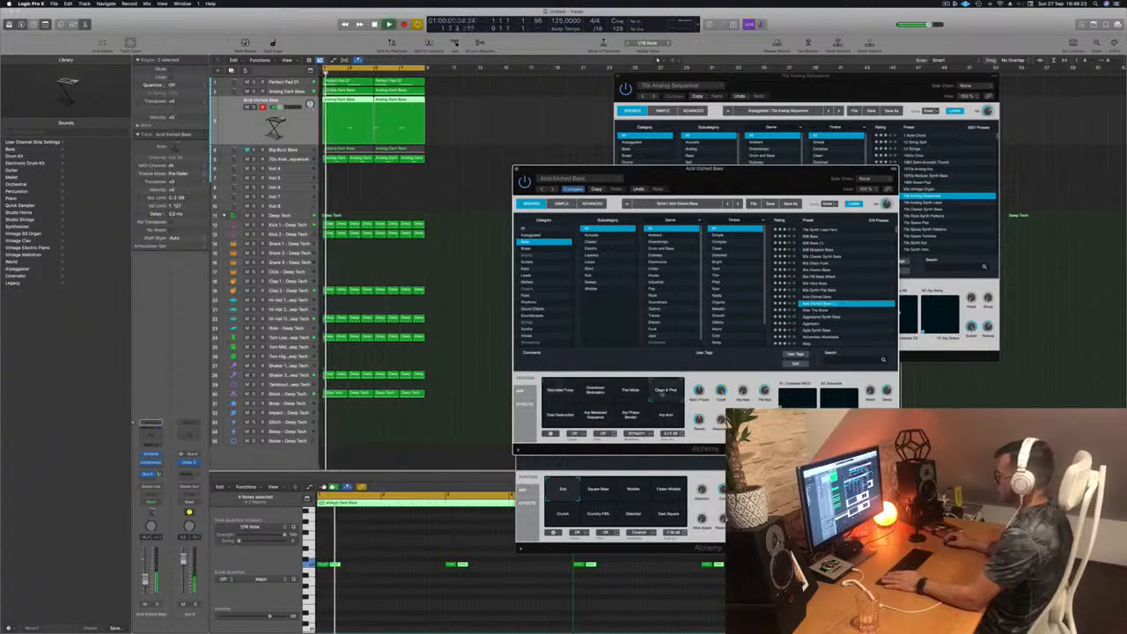
pyautogui.press('space')
pyautogui.press('space')
pyautogui.click(632, 392)
pyautogui.press('space')
pyautogui.press('space')
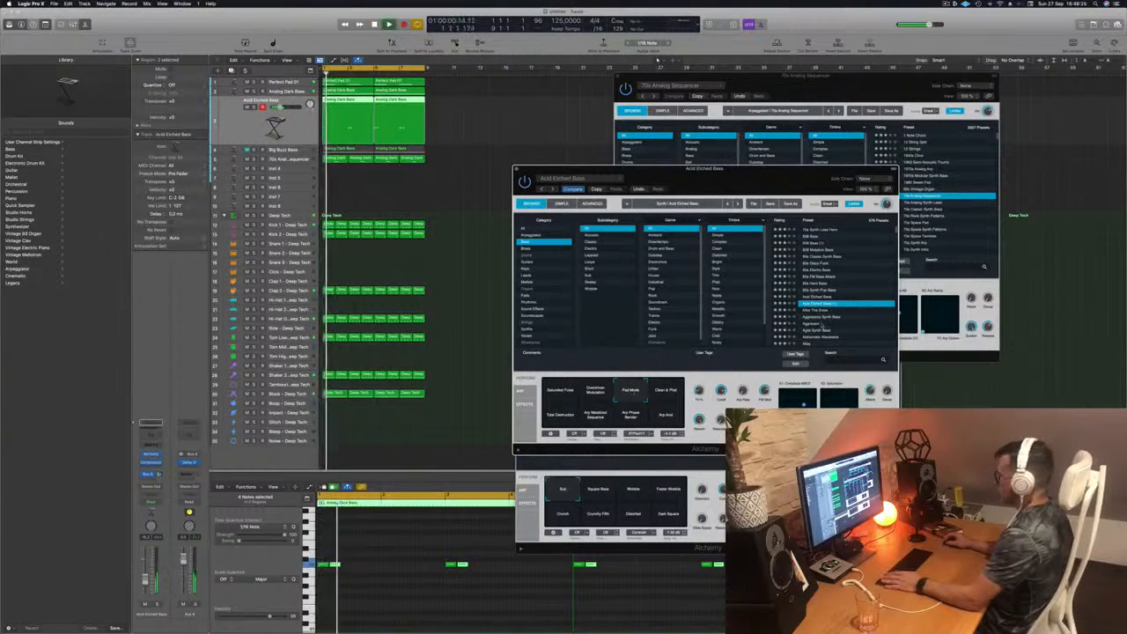
# Audition the Aggressive Synth Bass, Aggressor, Agile Synth Bass and Amped Peak presets on the layered track.
pyautogui.click(819, 317)
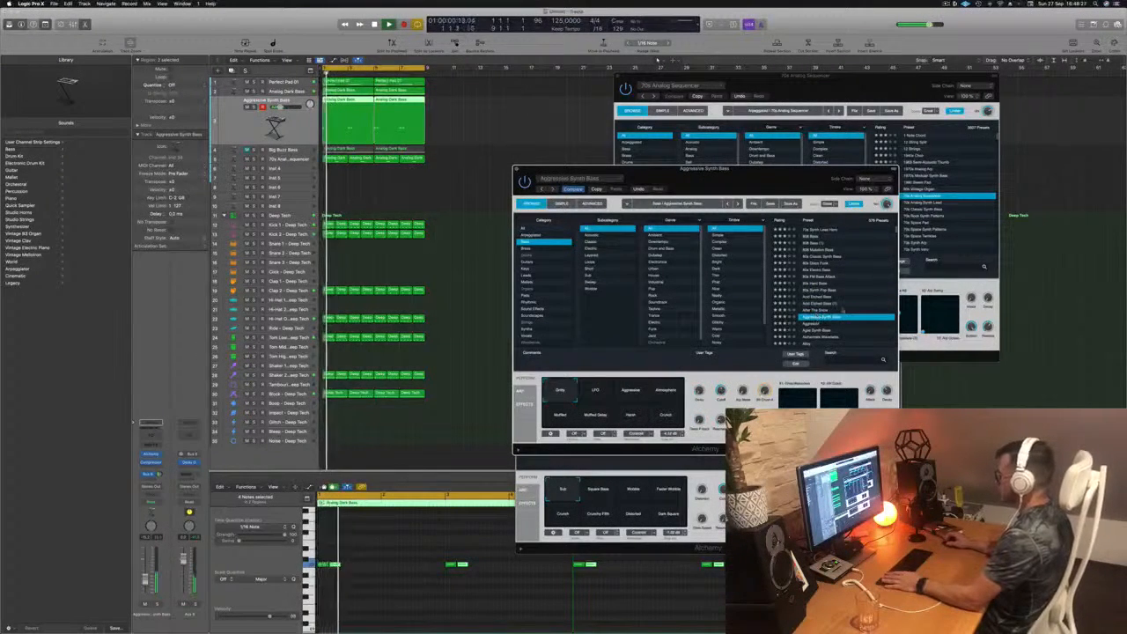
pyautogui.scroll(-2, 838, 304)
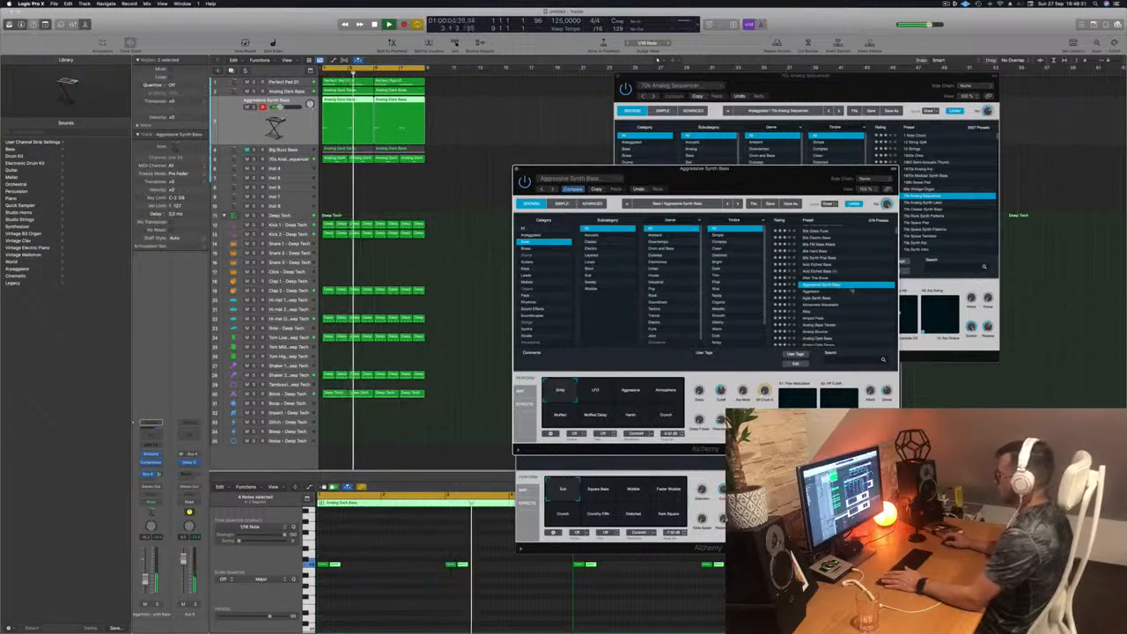
pyautogui.click(811, 292)
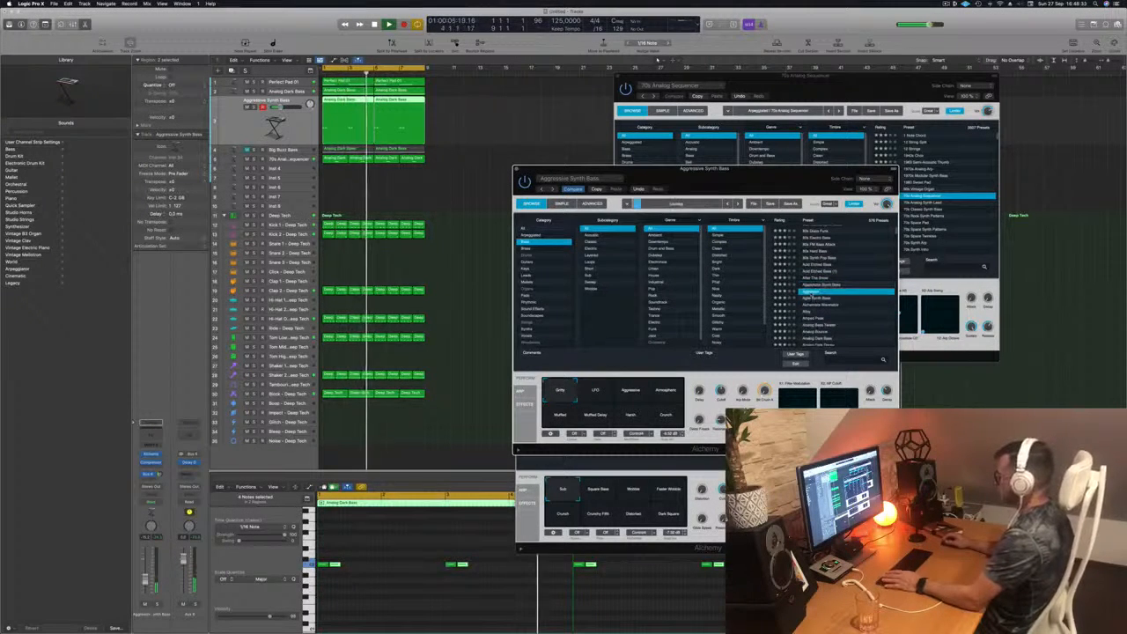
pyautogui.press('space')
pyautogui.press('space')
pyautogui.click(821, 299)
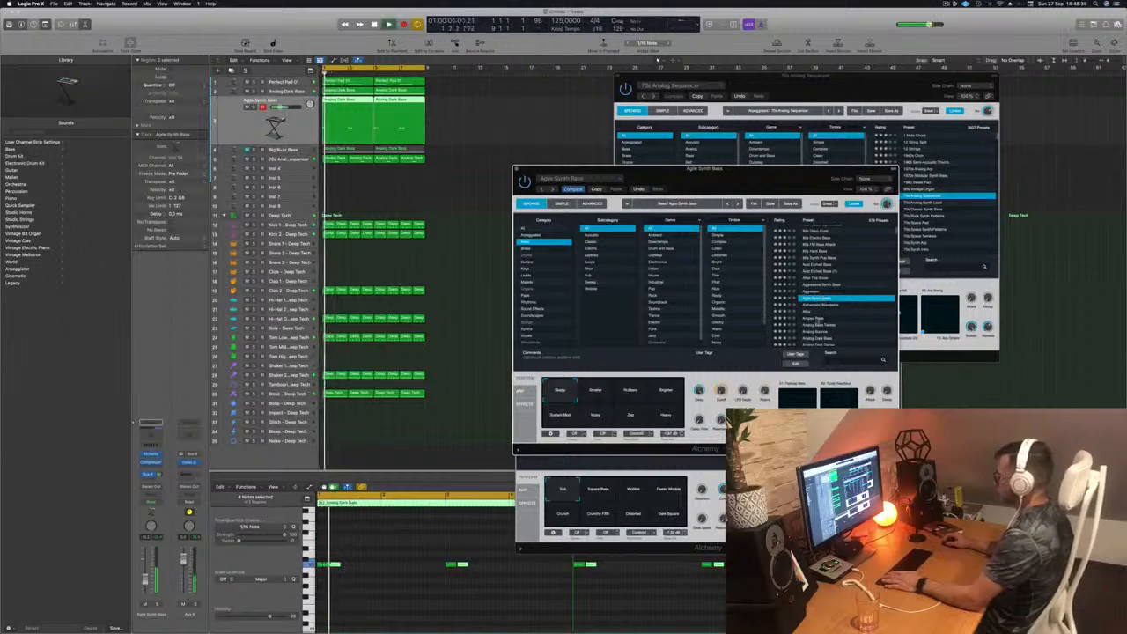
pyautogui.click(819, 319)
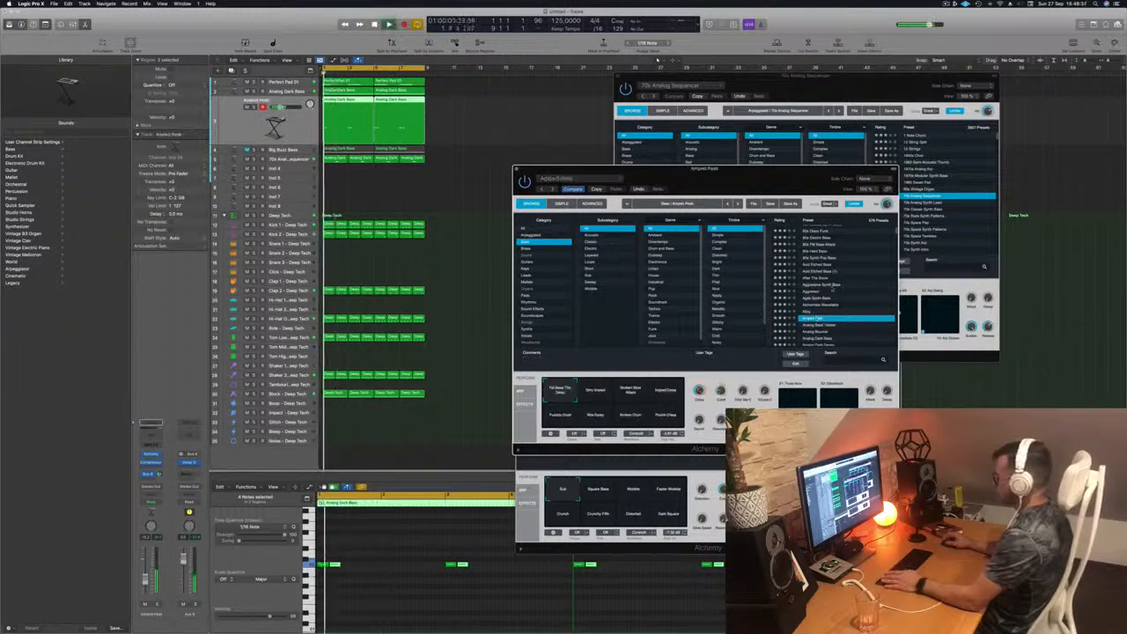
pyautogui.scroll(-2, 841, 288)
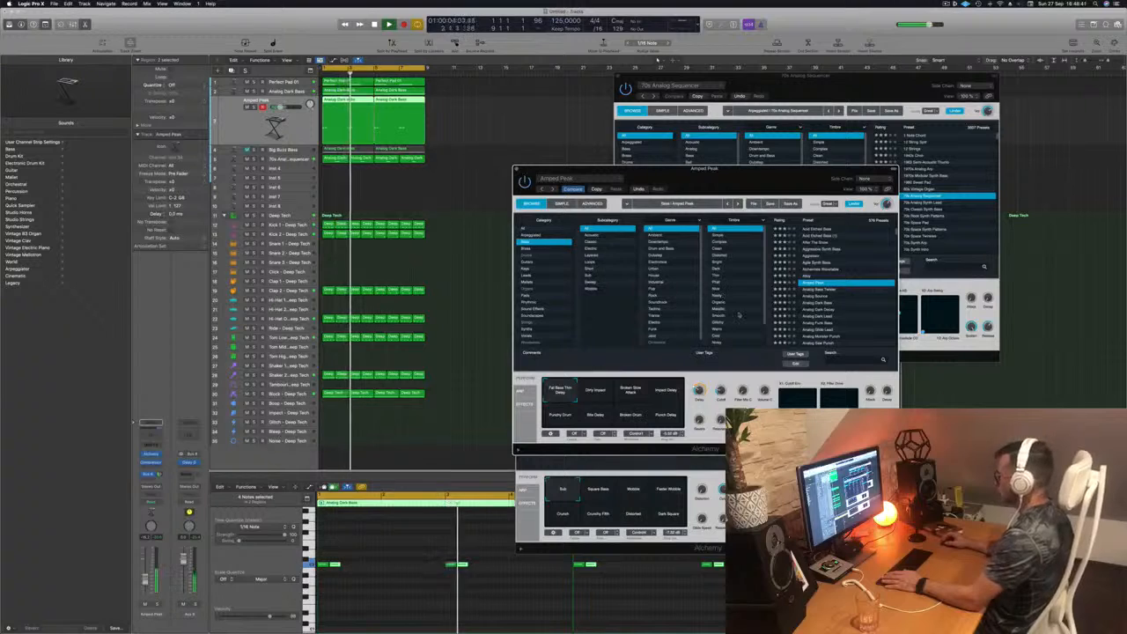
# Load the Analog Glide Lead preset on the layered track and mute that track.
pyautogui.click(819, 329)
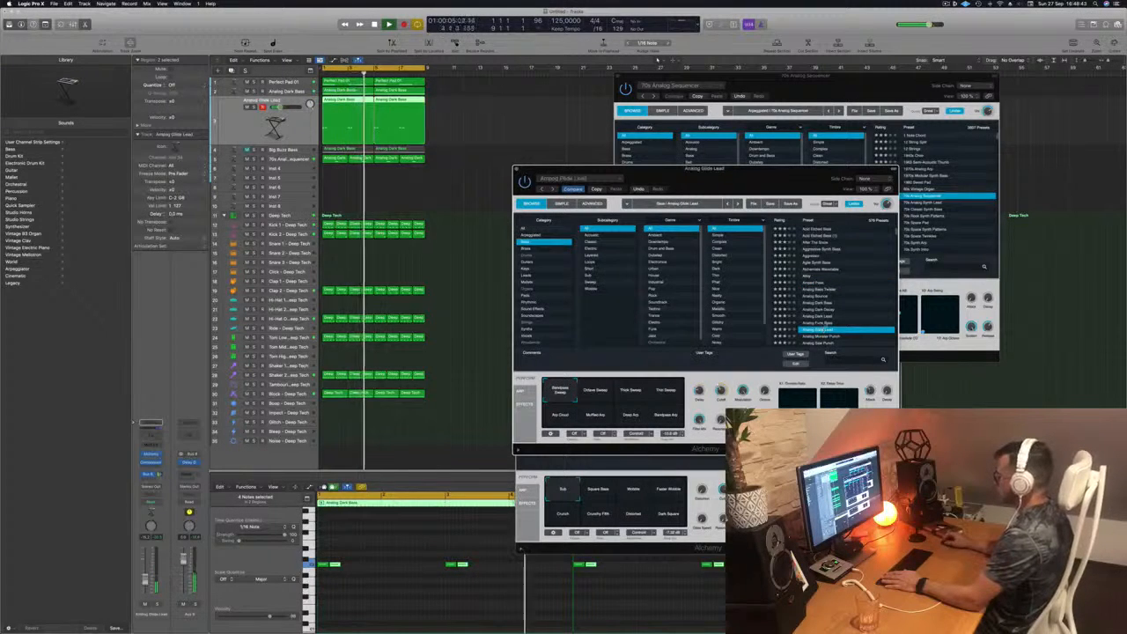
pyautogui.scroll(-3, 849, 306)
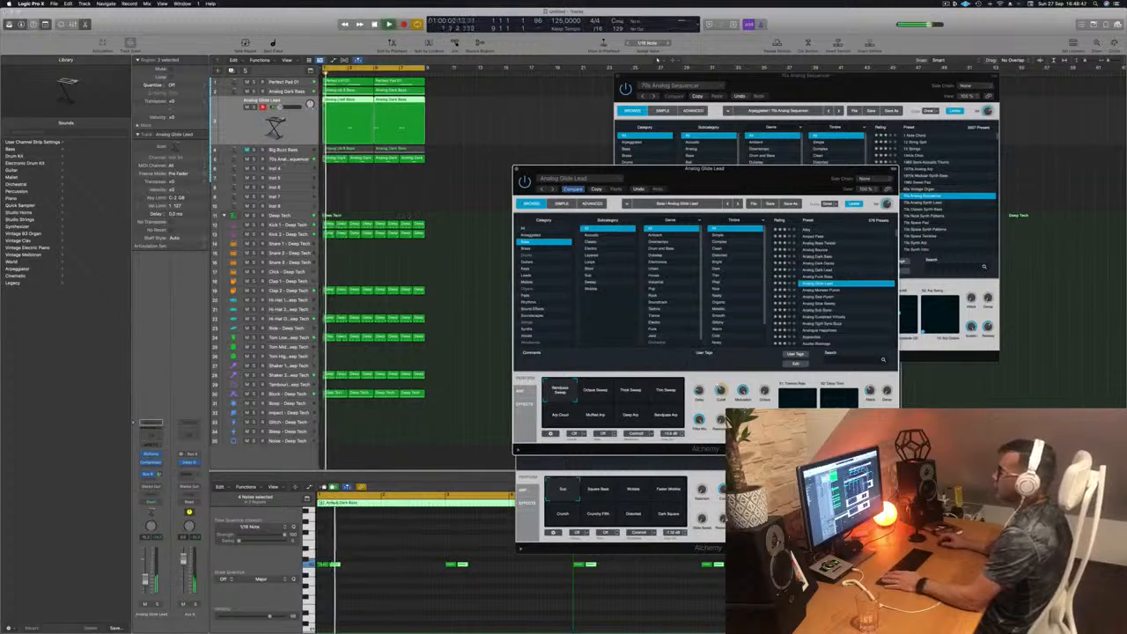
pyautogui.click(248, 107)
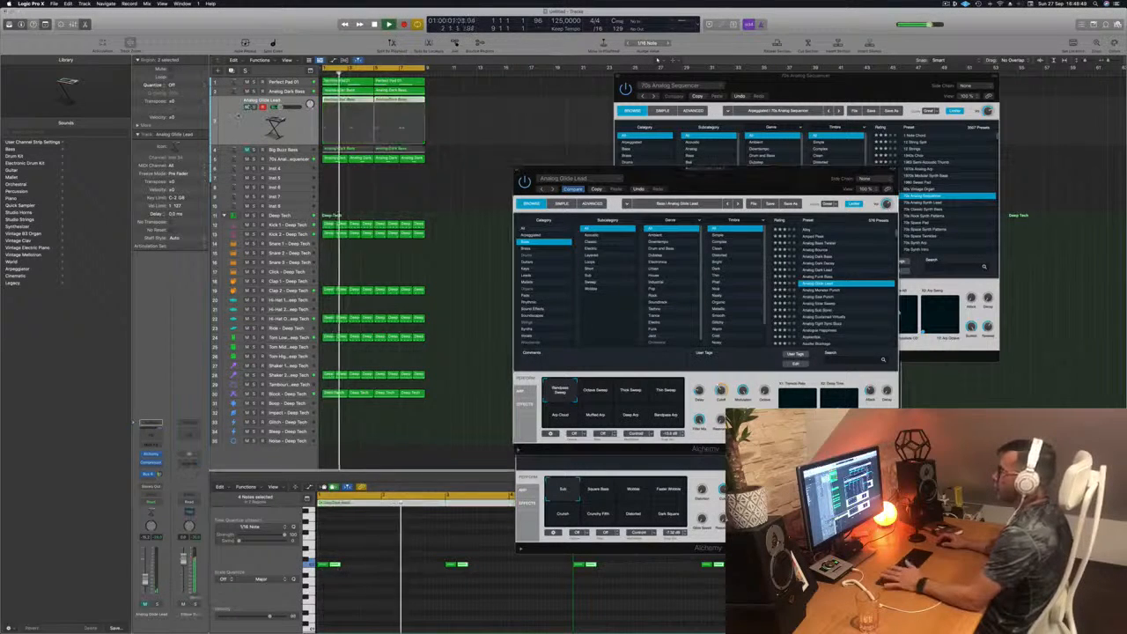
pyautogui.moveTo(666, 182); pyautogui.dragTo(635, 173)
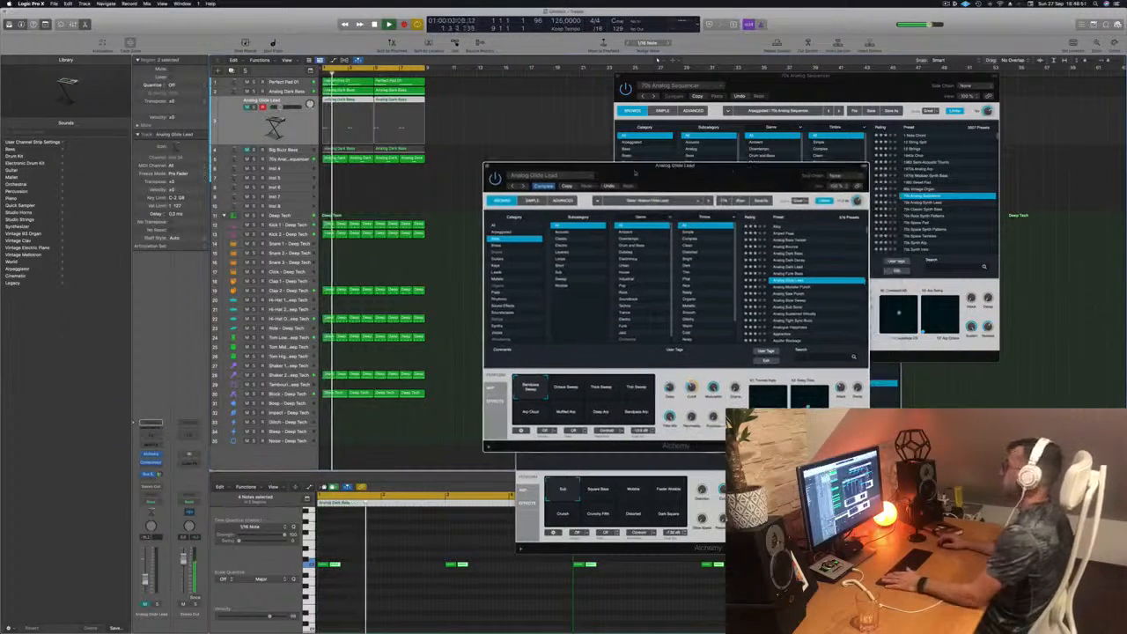
# Close the open Alchemy windows for Analog Glide Lead, 70s Analog Sequencer and Analog Dark Bass.
pyautogui.click(487, 166)
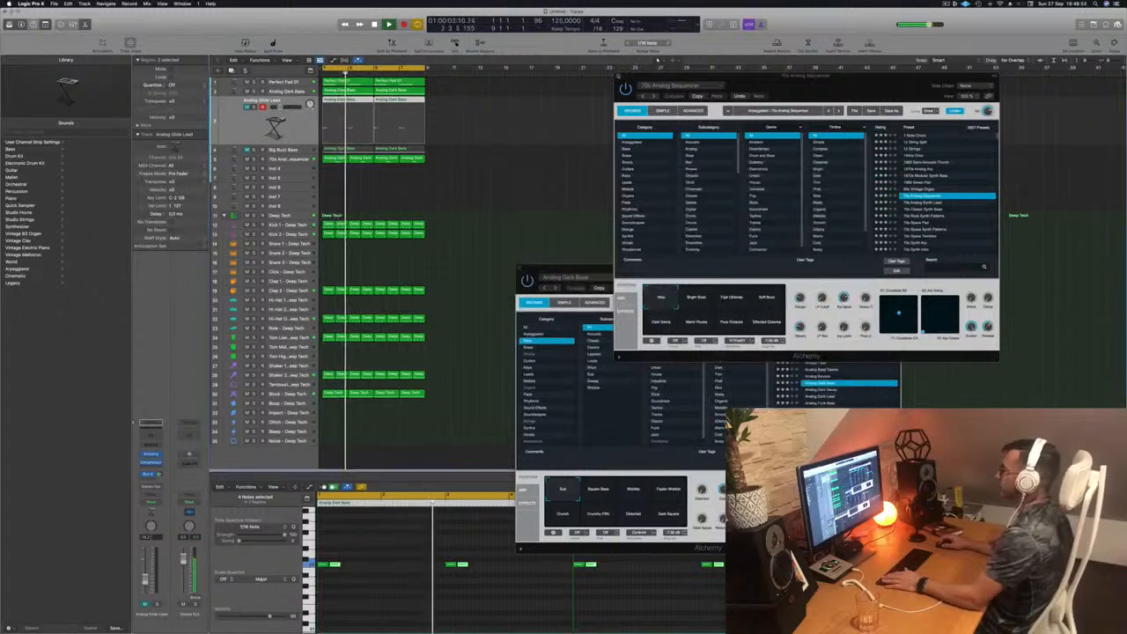
pyautogui.click(618, 77)
pyautogui.moveTo(522, 269); pyautogui.dragTo(540, 243)
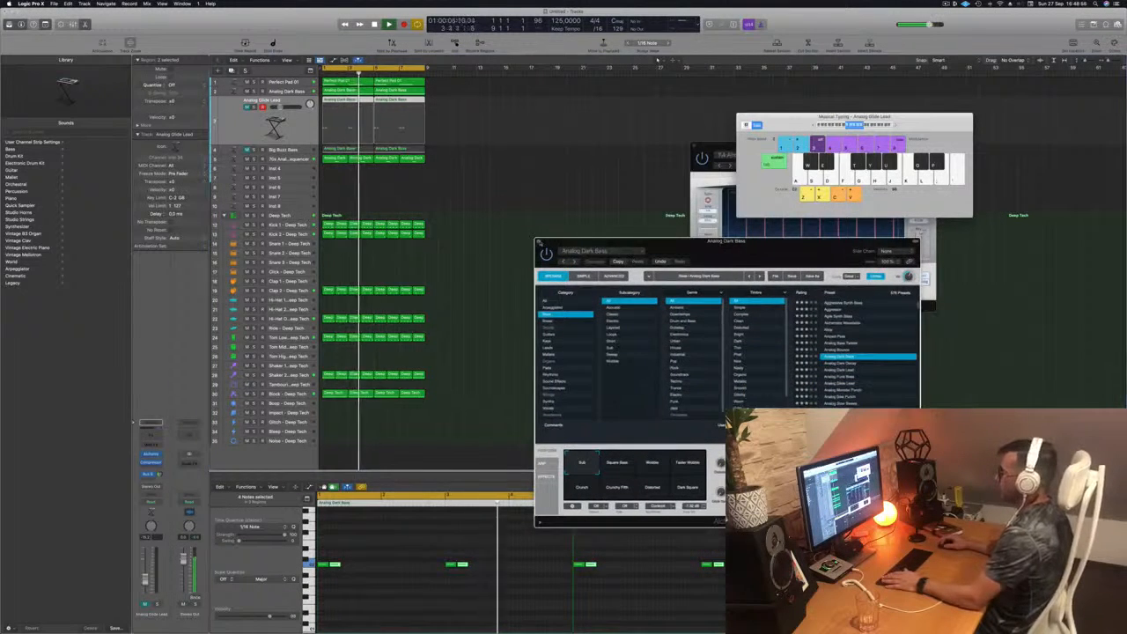
pyautogui.click(540, 243)
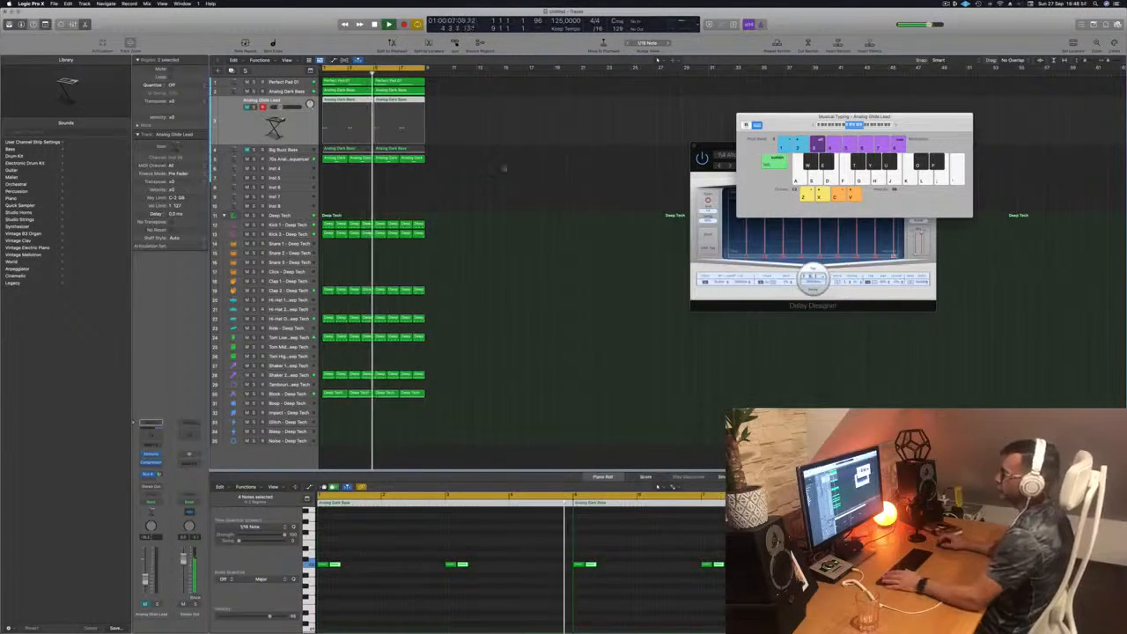
# Go through the tracks from Perfect Pad 01 down to 70s Analog Sequencer, soloing the sequencer briefly to hear it alone.
pyautogui.click(290, 84)
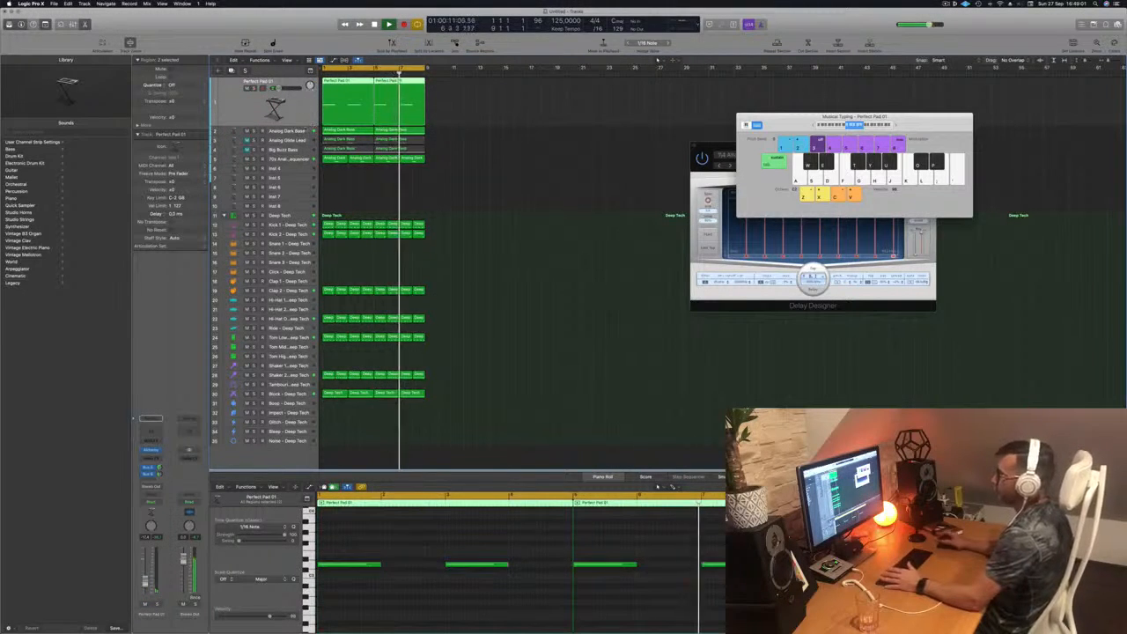
pyautogui.press('Down')
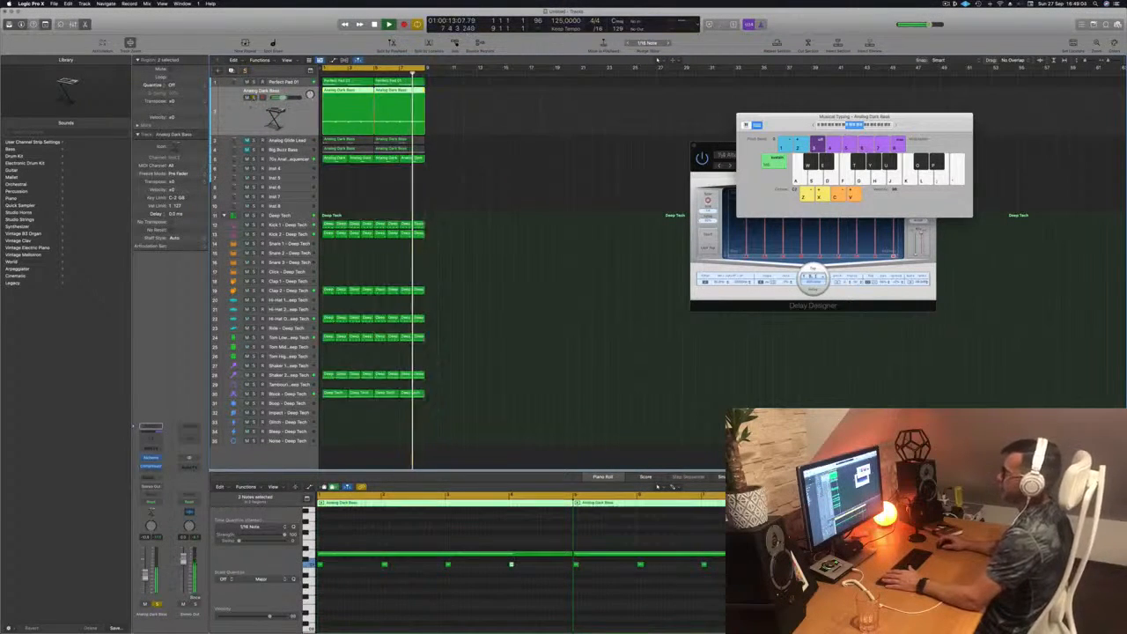
pyautogui.press('Down')
pyautogui.press('Down')
pyautogui.press('Down')
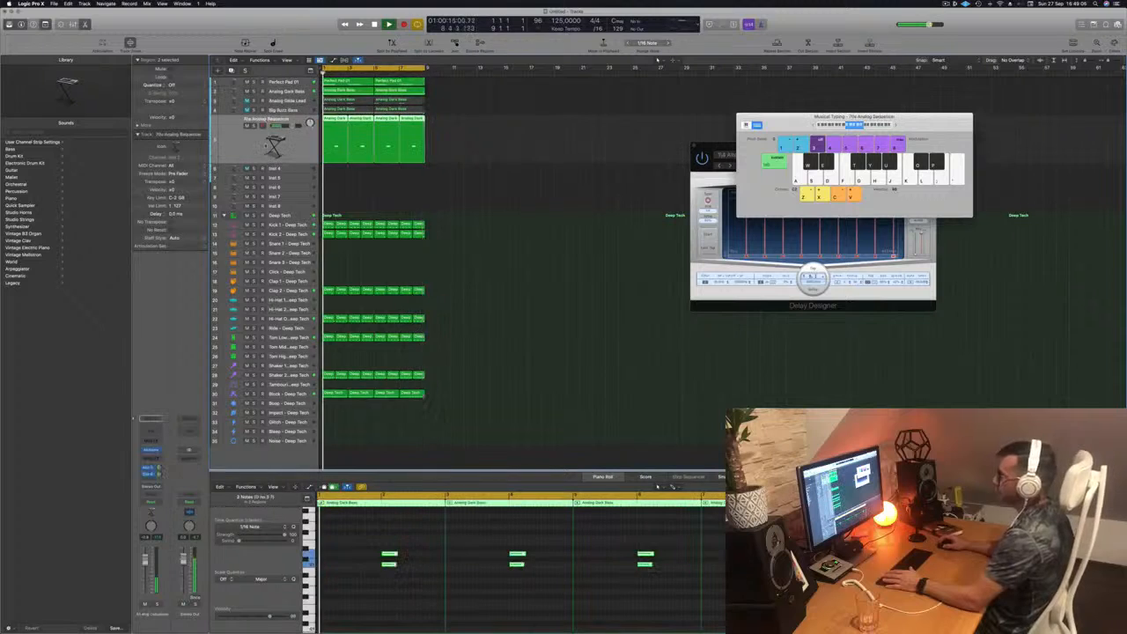
pyautogui.press('s')
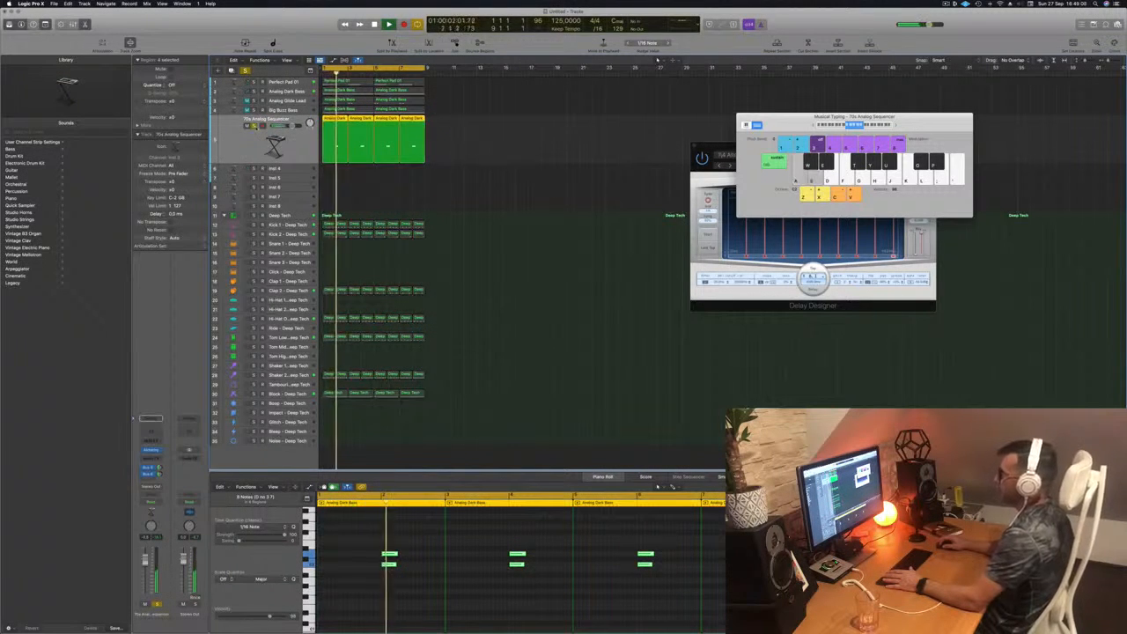
pyautogui.press('s')
pyautogui.click(435, 204)
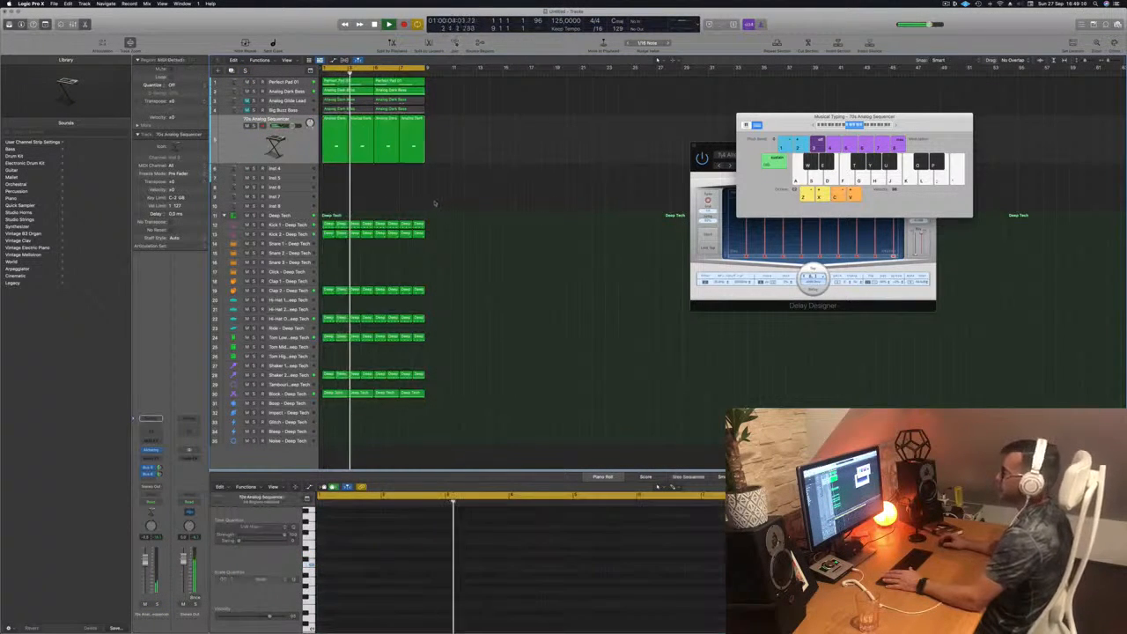
# Duplicate the 70s Analog Sequencer track with its settings and copy its first region onto the new track at bar 1.
pyautogui.press('Down')
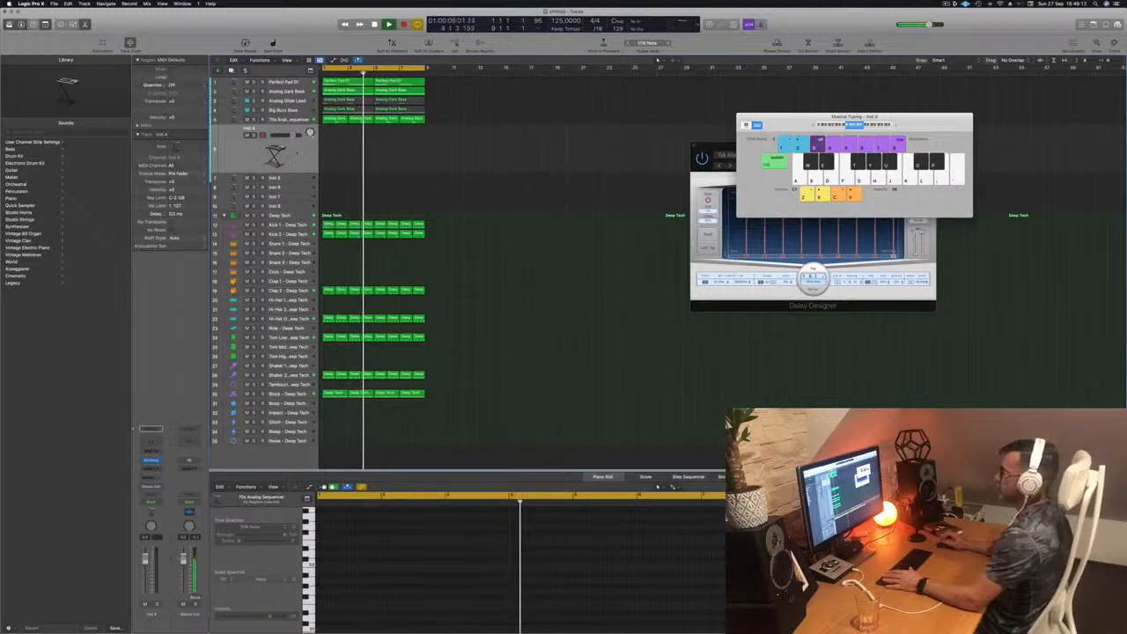
pyautogui.click(327, 120)
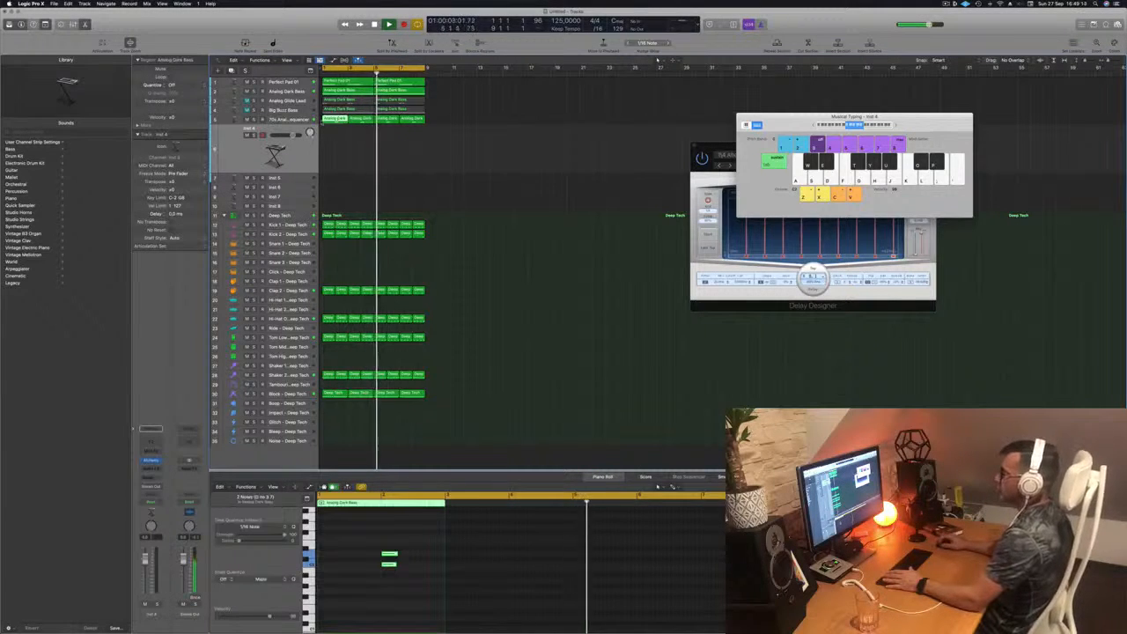
pyautogui.click(289, 119)
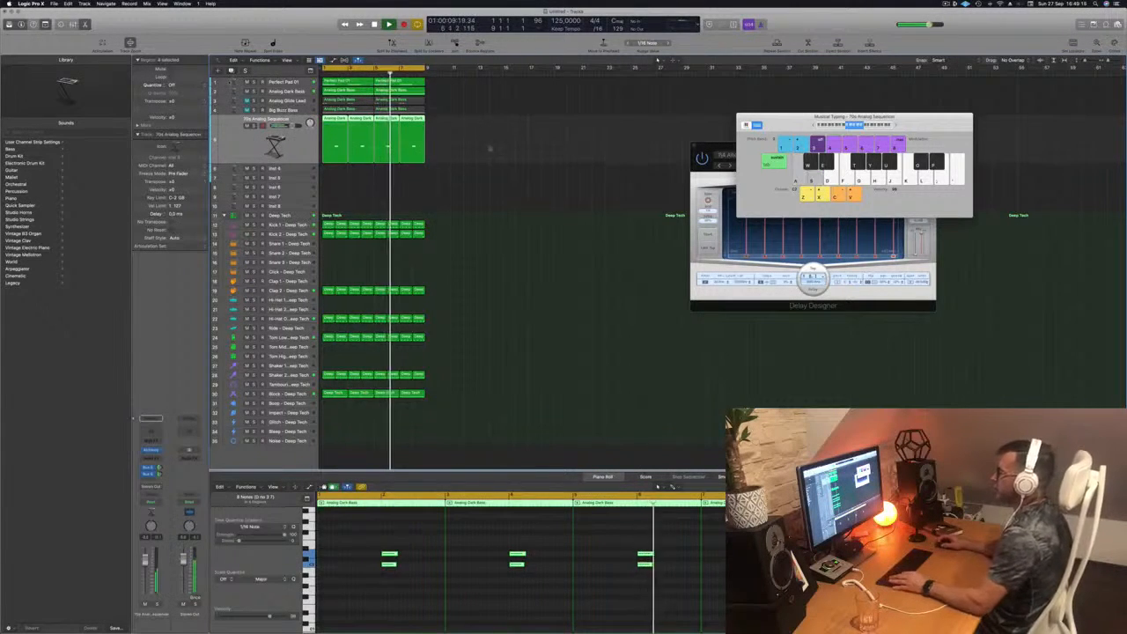
pyautogui.click(326, 131)
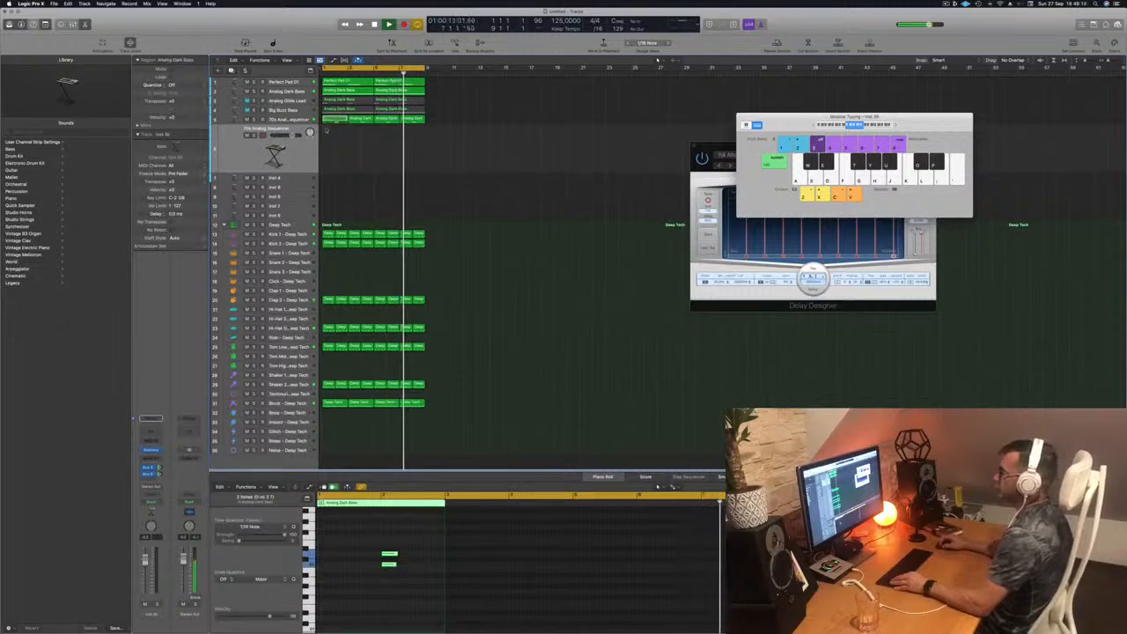
pyautogui.moveTo(326, 130); pyautogui.dragTo(327, 154)
# Select both notes in the copied region and nudge them back to the start of bar 1.
pyautogui.moveTo(359, 551); pyautogui.dragTo(431, 575)
pyautogui.hotkey('alt', 'Left')
pyautogui.hotkey('alt', 'Left')
pyautogui.hotkey('alt', 'Left')
pyautogui.hotkey('alt', 'Left')
pyautogui.hotkey('alt', 'Left')
pyautogui.hotkey('alt', 'Left')
pyautogui.hotkey('alt', 'Left')
pyautogui.hotkey('alt', 'Left')
pyautogui.hotkey('alt', 'Left')
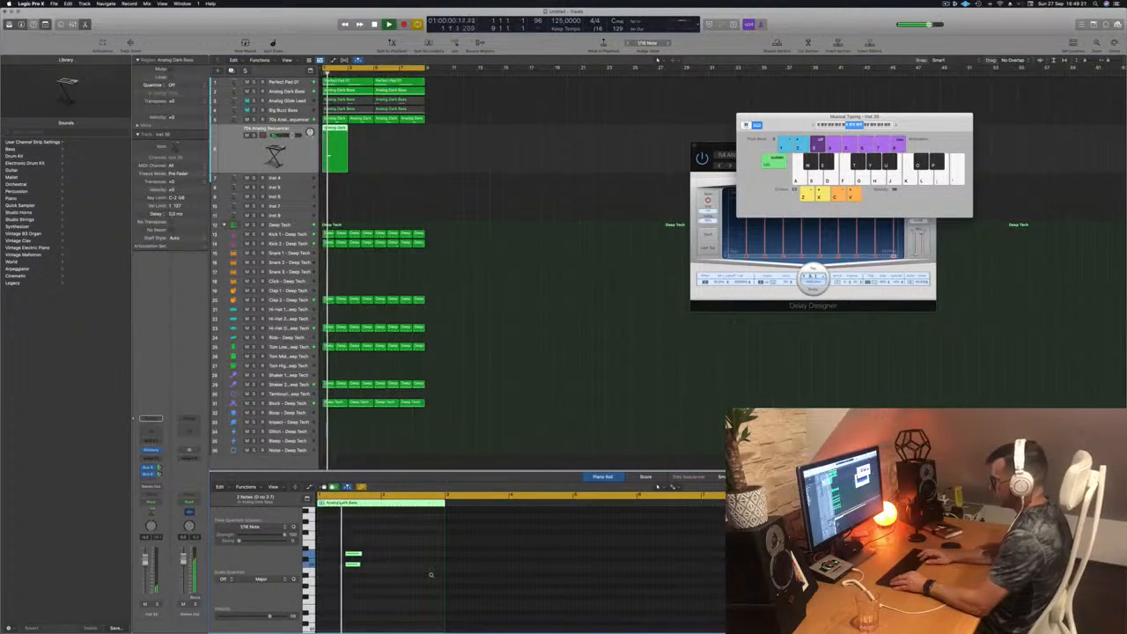
pyautogui.hotkey('alt', 'Left')
pyautogui.hotkey('alt', 'Left')
pyautogui.hotkey('alt', 'Left')
pyautogui.hotkey('alt', 'Left')
pyautogui.hotkey('alt', 'Left')
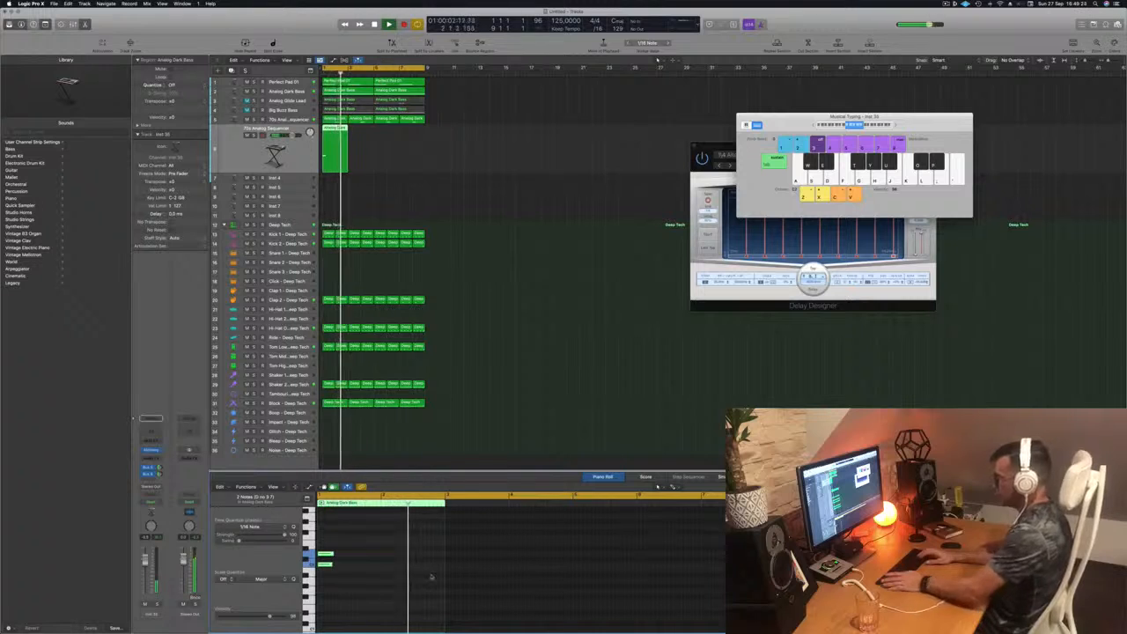
# Play back the shifted notes and copy the region directly after itself, at bar 3 of the duplicated track.
pyautogui.press('space')
pyautogui.press('space')
pyautogui.press('space')
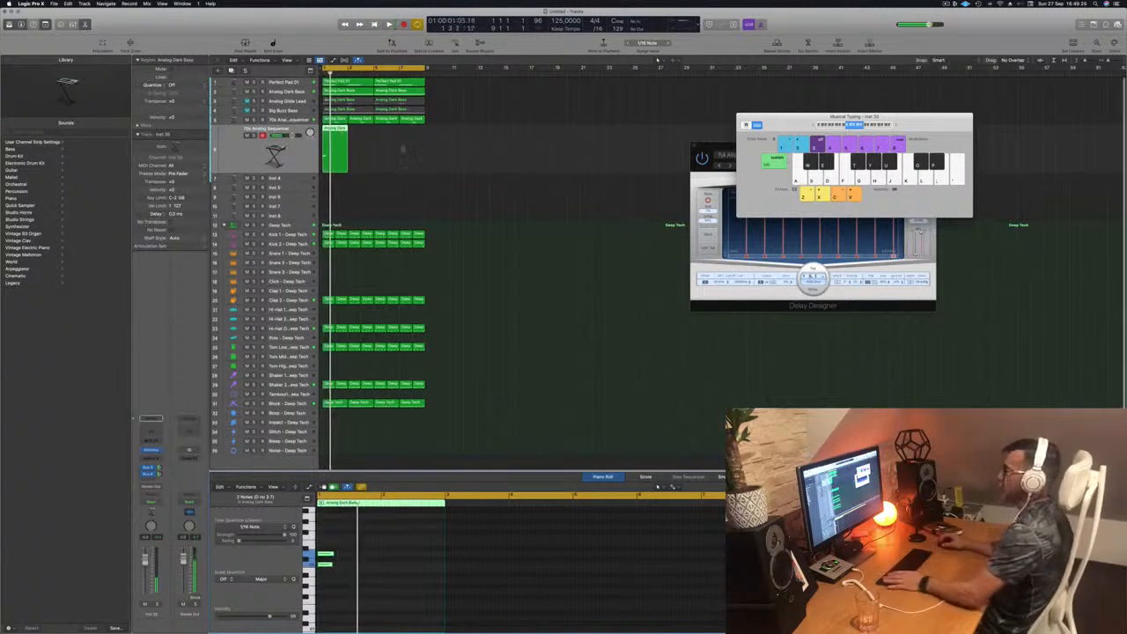
pyautogui.press('space')
pyautogui.press('space')
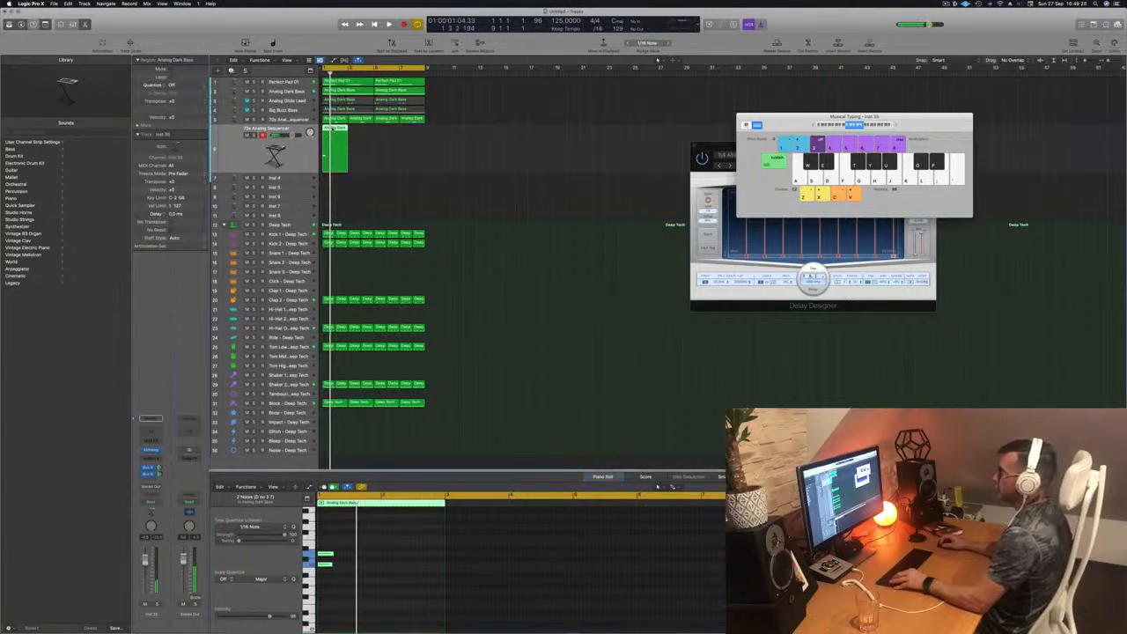
pyautogui.moveTo(335, 129); pyautogui.dragTo(323, 158)
pyautogui.press('space')
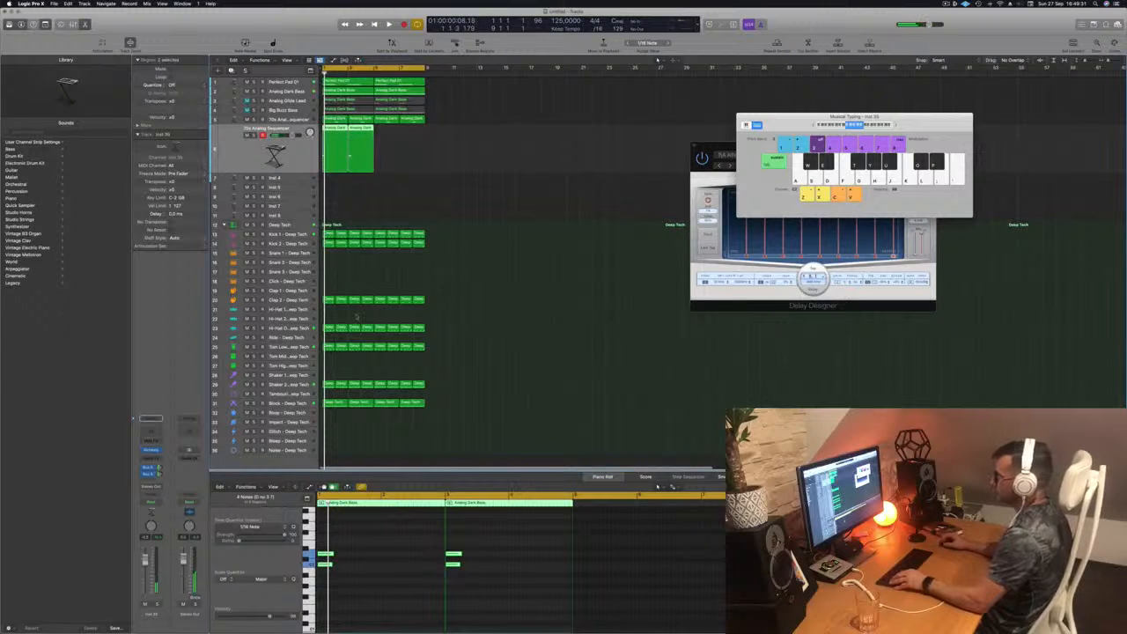
# Move the notes in both regions about half a bar later and play back the new timing.
pyautogui.click(380, 556)
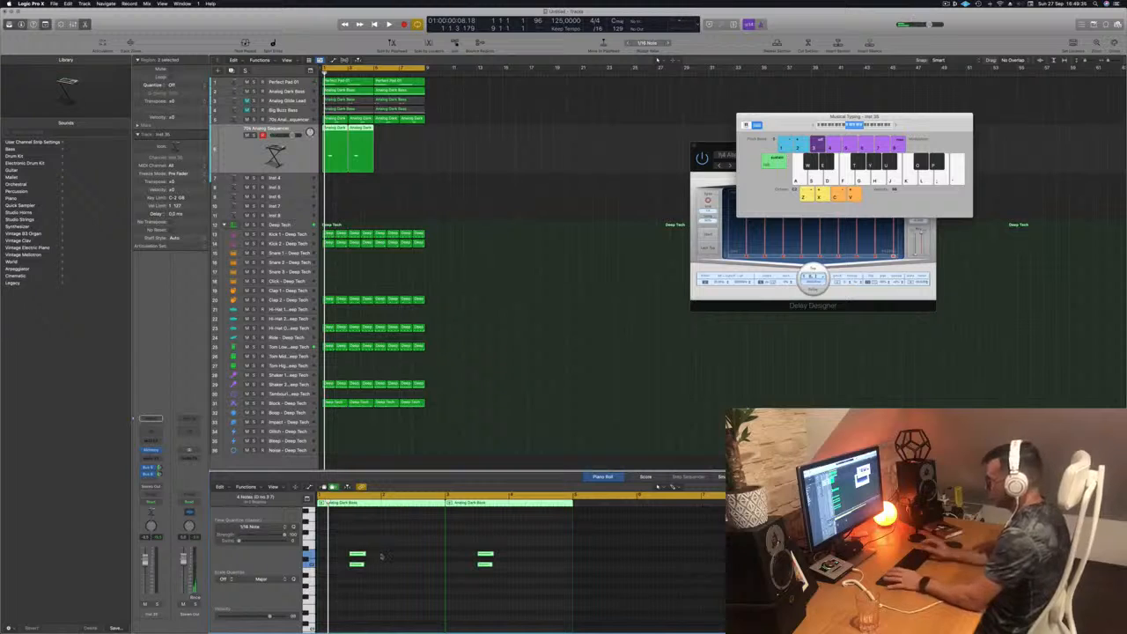
pyautogui.press('space')
pyautogui.press('space')
pyautogui.press('space')
pyautogui.click(258, 151)
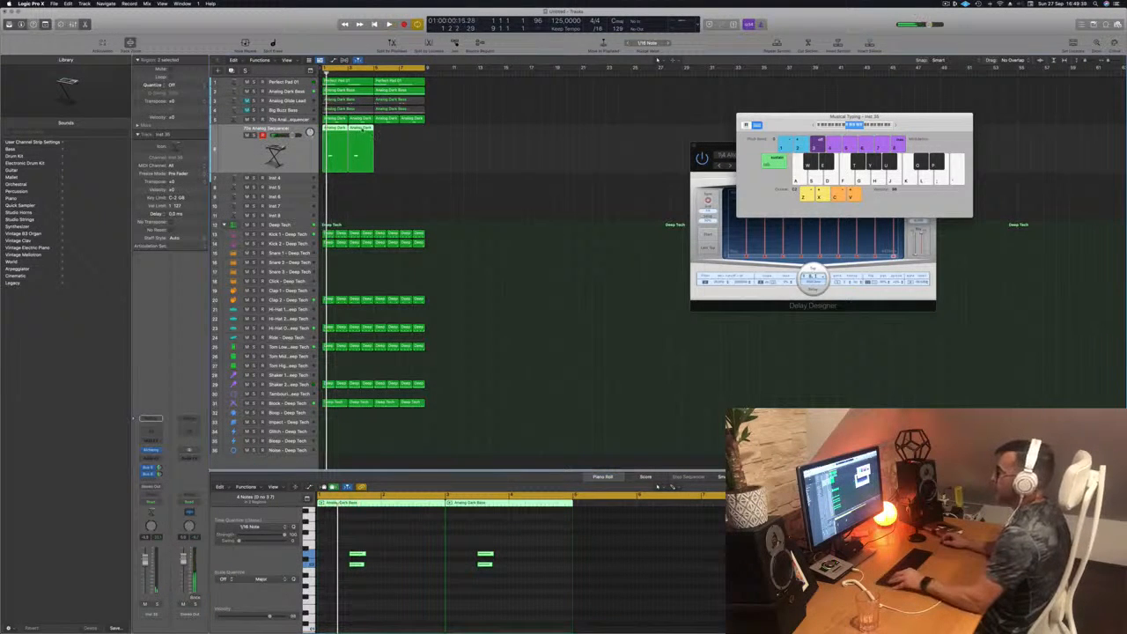
# Copy the two regions to bar 5 so they fill the eight-bar loop, and start playback.
pyautogui.moveTo(362, 130); pyautogui.dragTo(413, 141)
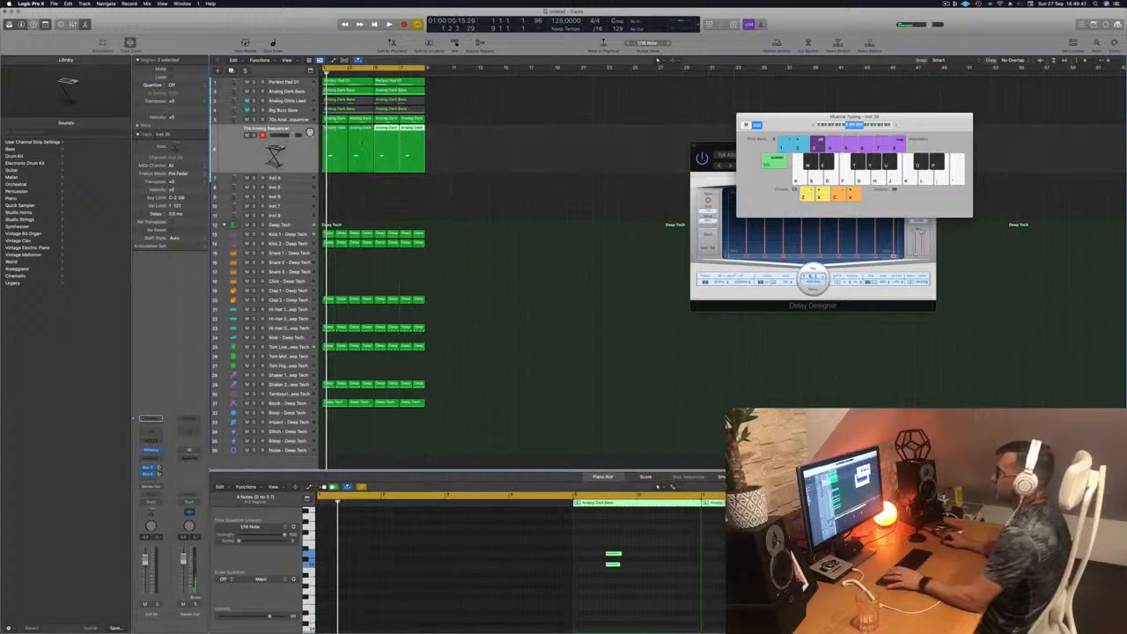
pyautogui.press('space')
pyautogui.press('space')
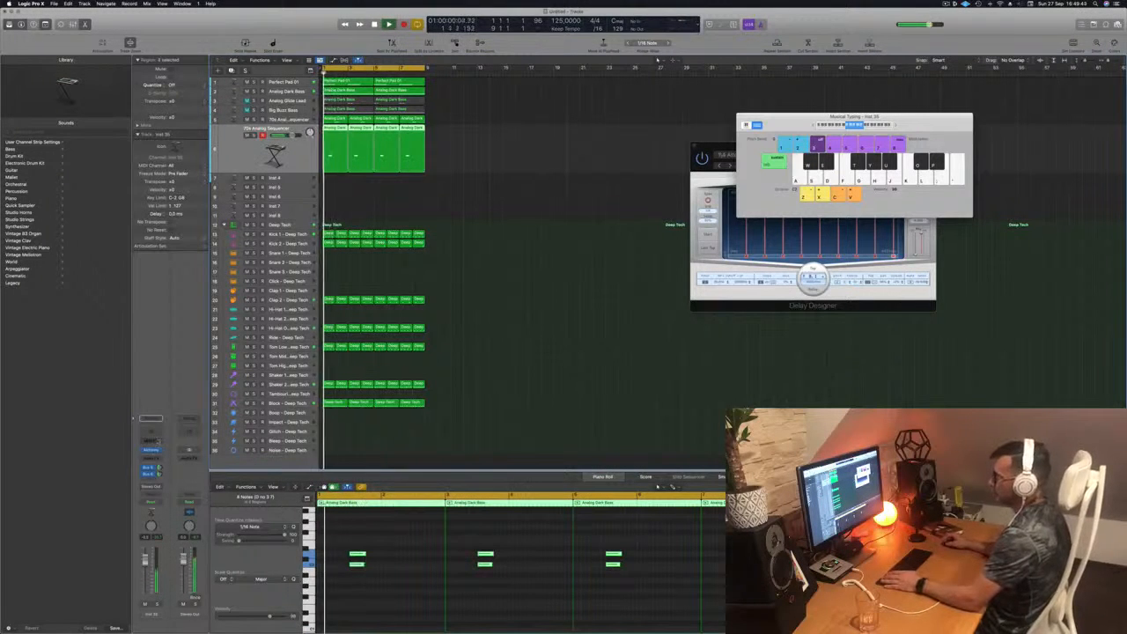
# Open the duplicated track's Alchemy synth, filter the presets to the Keys category and load Aquatic Mallets.
pyautogui.click(154, 450)
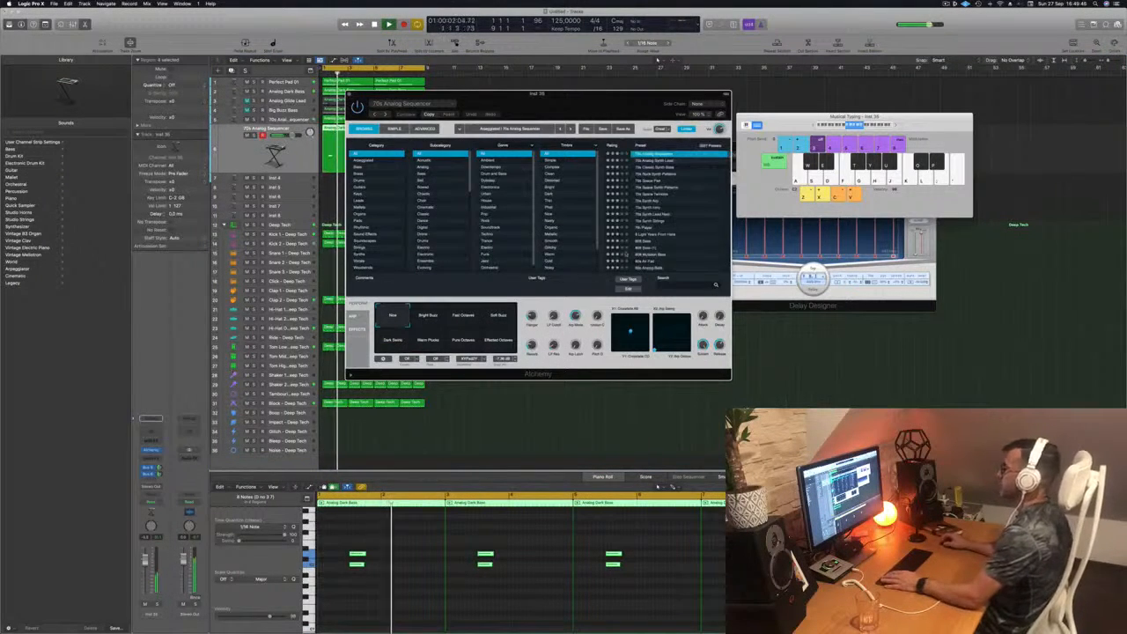
pyautogui.moveTo(592, 107); pyautogui.dragTo(672, 83)
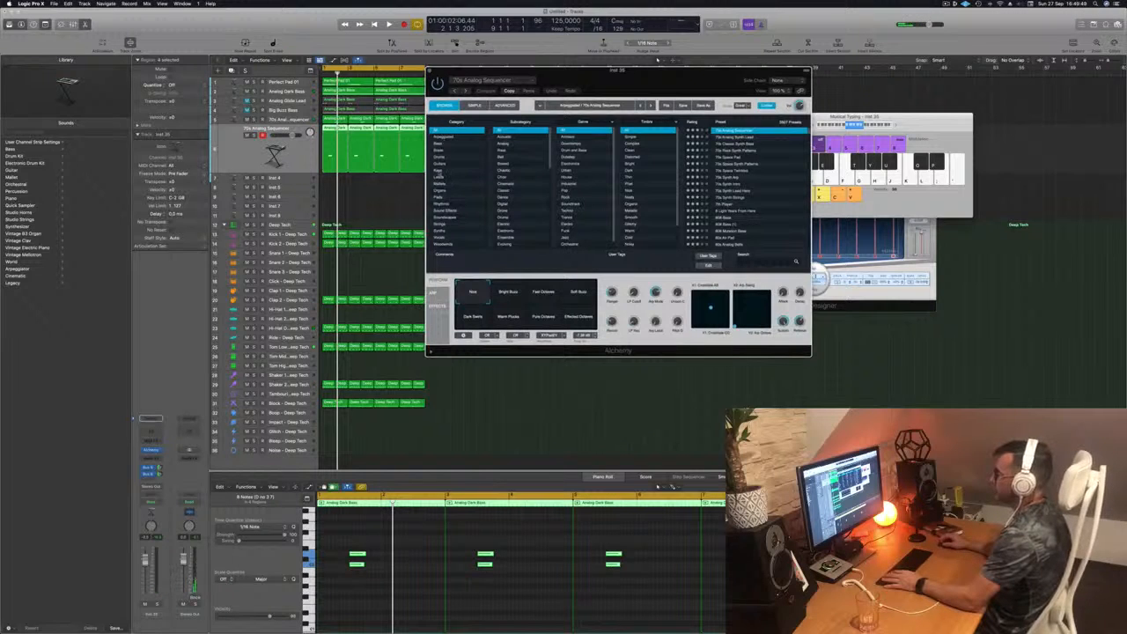
pyautogui.click(439, 170)
pyautogui.press('space')
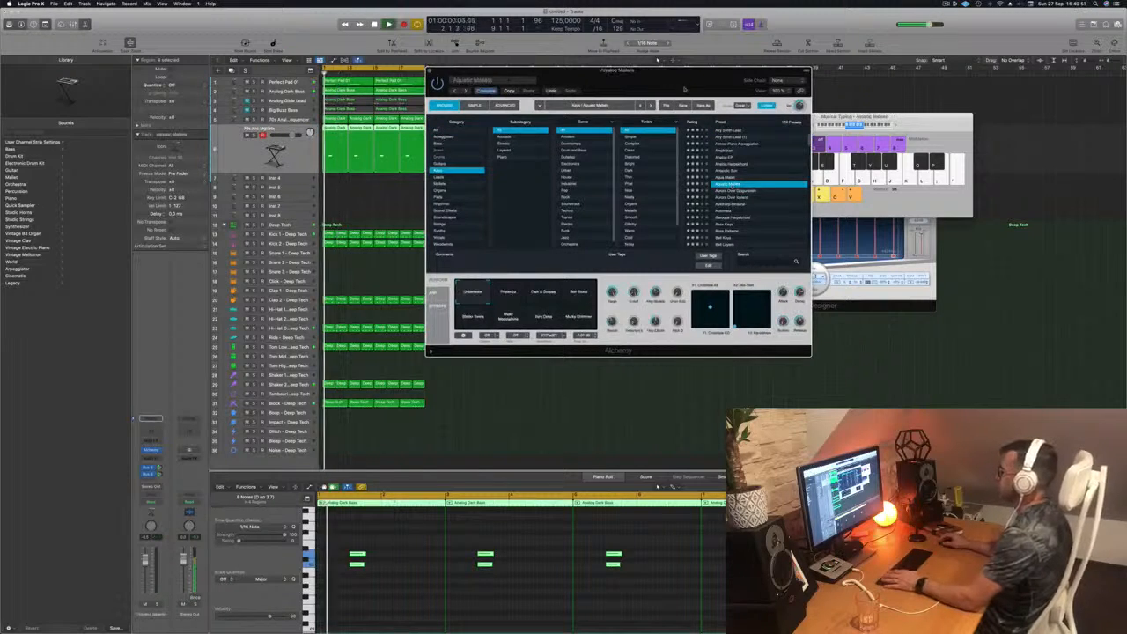
pyautogui.moveTo(668, 83); pyautogui.dragTo(720, 63)
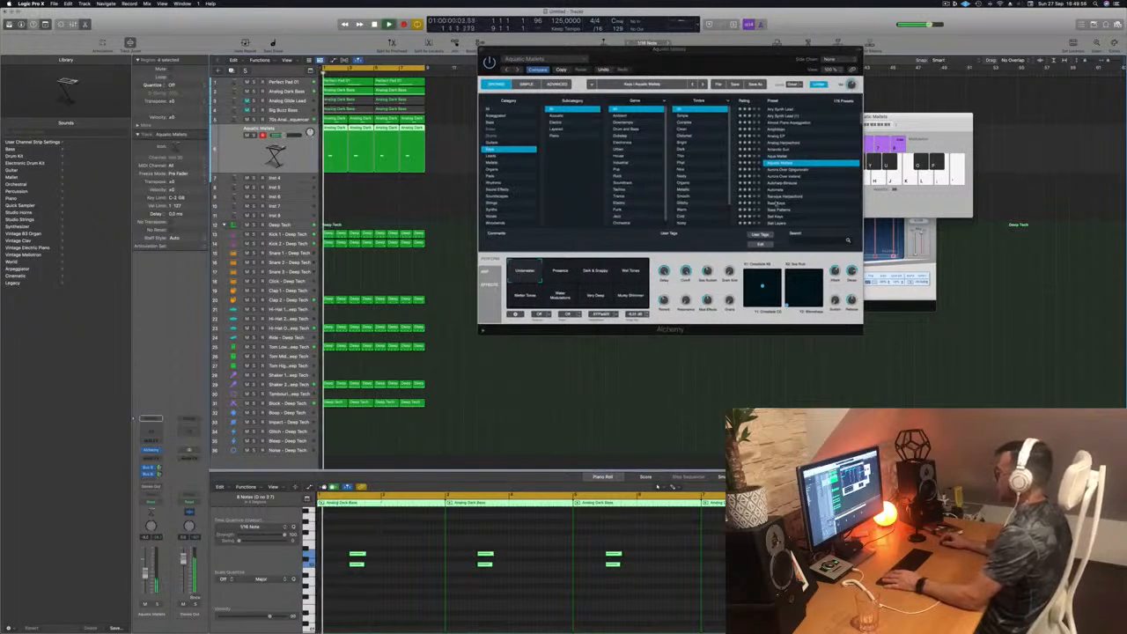
# Audition further Keys presets, including Aurora Over Iceland, Autoharp-Binaural and Bell Keys, and load Chill Keys.
pyautogui.press('Down')
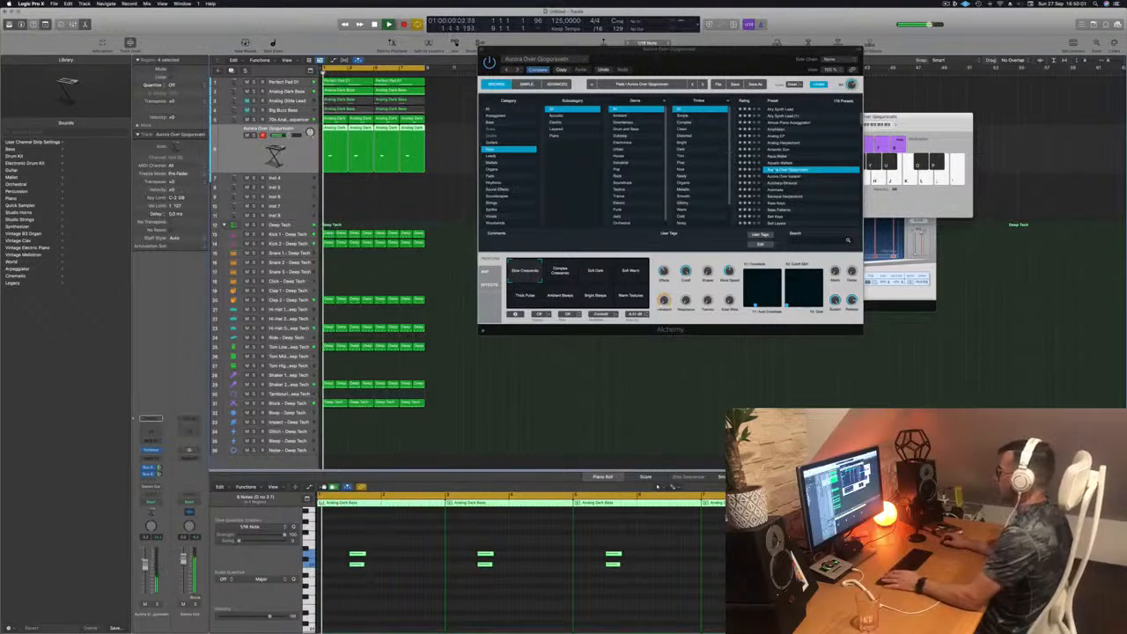
pyautogui.press('Down')
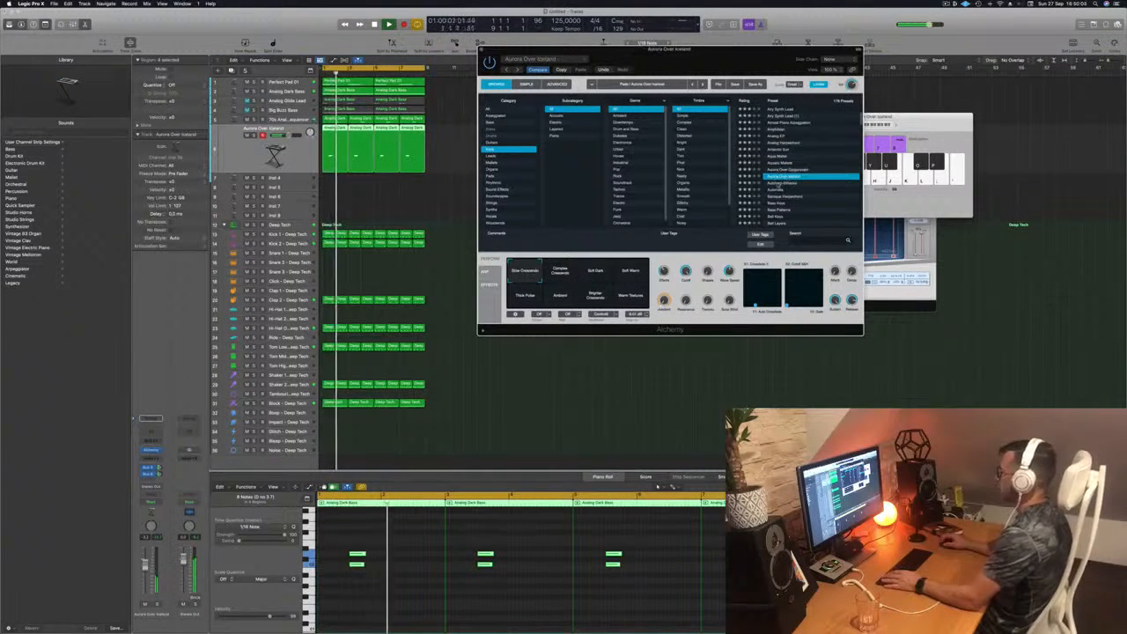
pyautogui.press('Down')
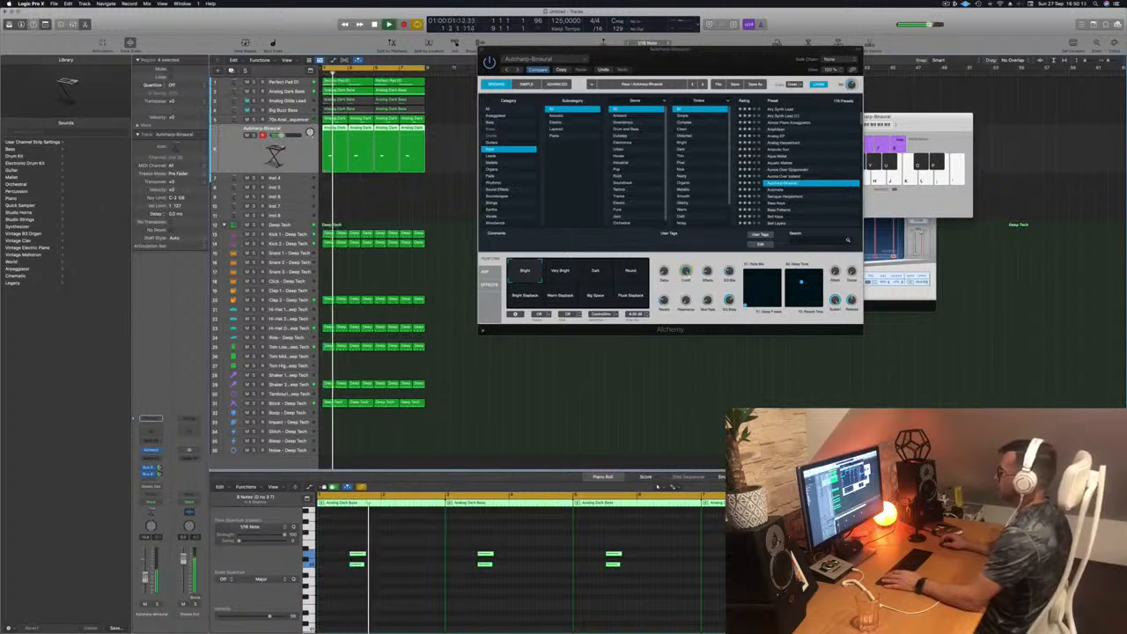
pyautogui.scroll(-2, 802, 176)
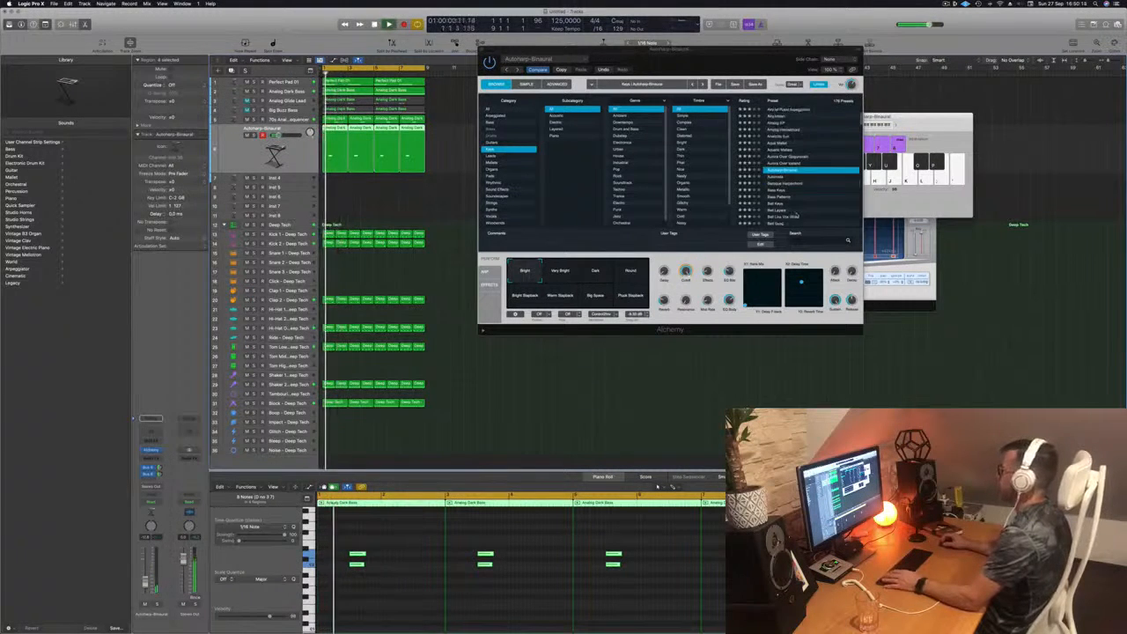
pyautogui.click(775, 197)
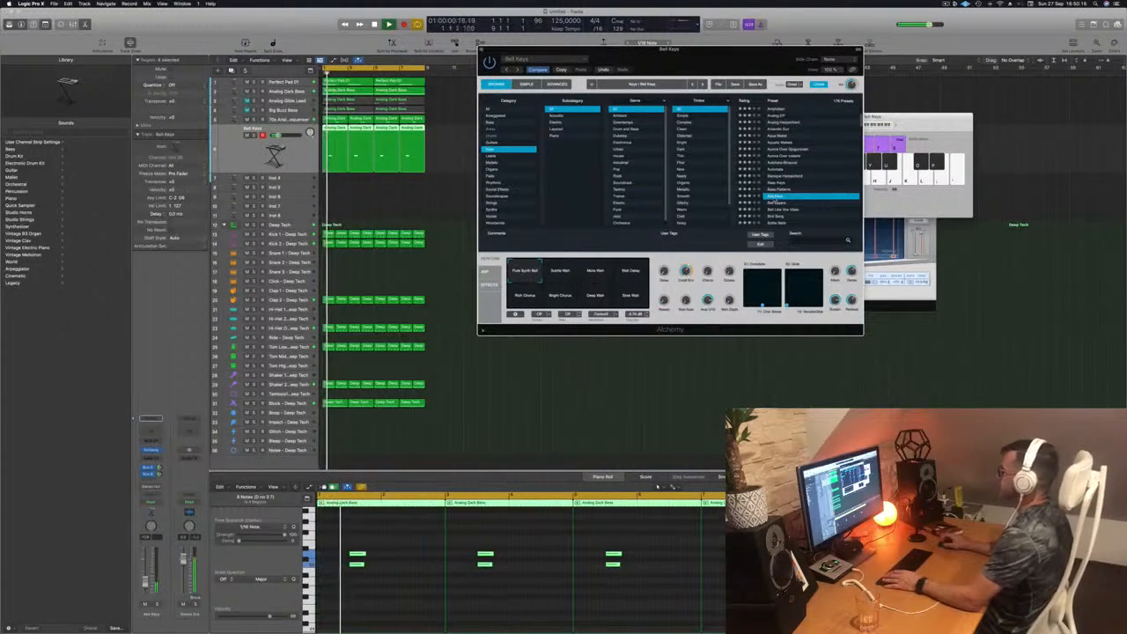
pyautogui.scroll(-3, 803, 200)
pyautogui.click(779, 204)
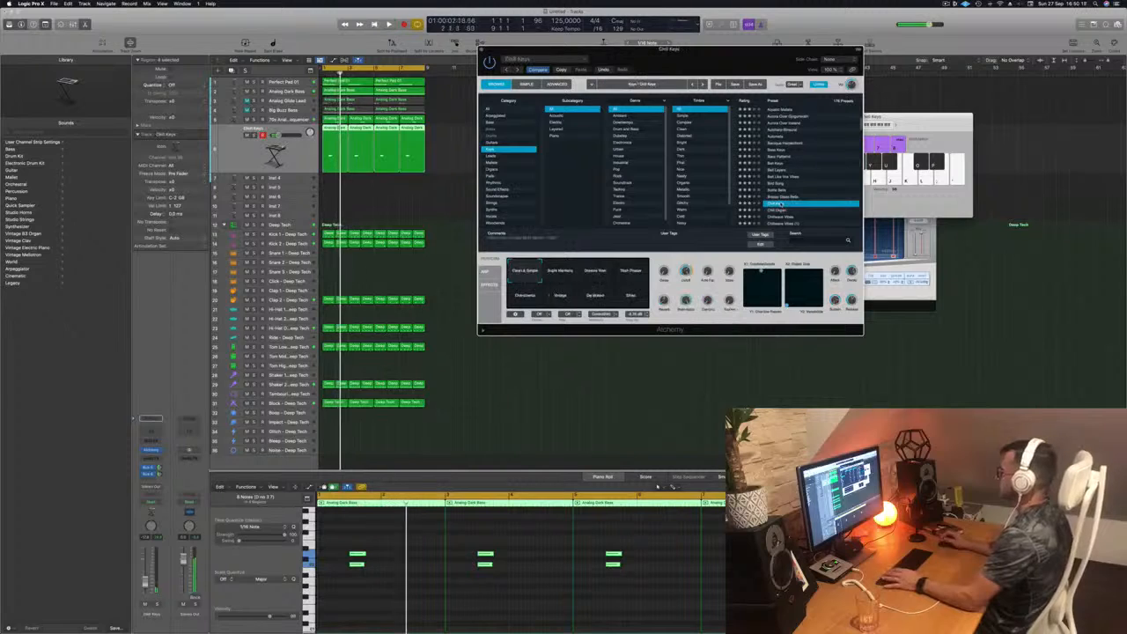
pyautogui.scroll(-3, 815, 174)
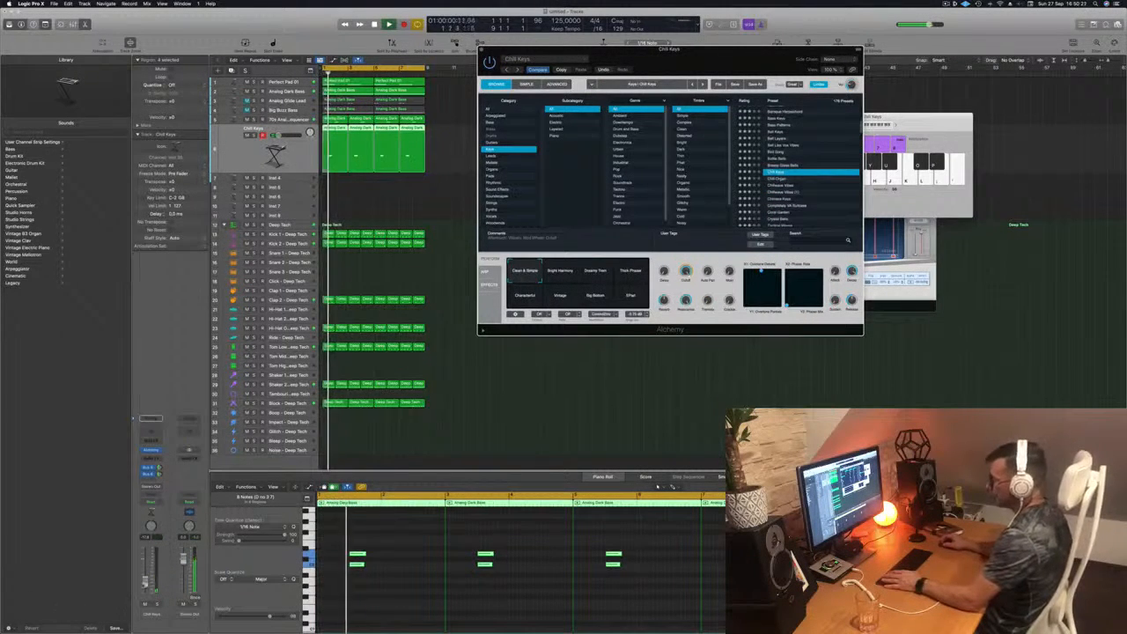
# Try the Bright Harmony and Dreamy Twin variations of Chill Keys and select Thick Phaser.
pyautogui.click(528, 590)
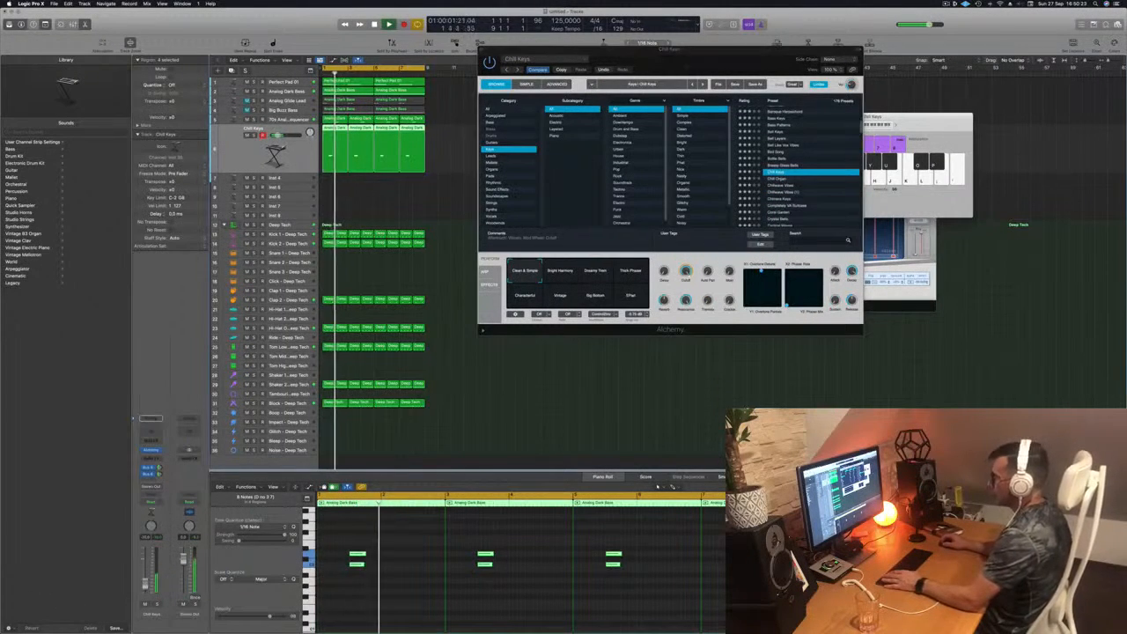
pyautogui.click(561, 277)
pyautogui.click(602, 273)
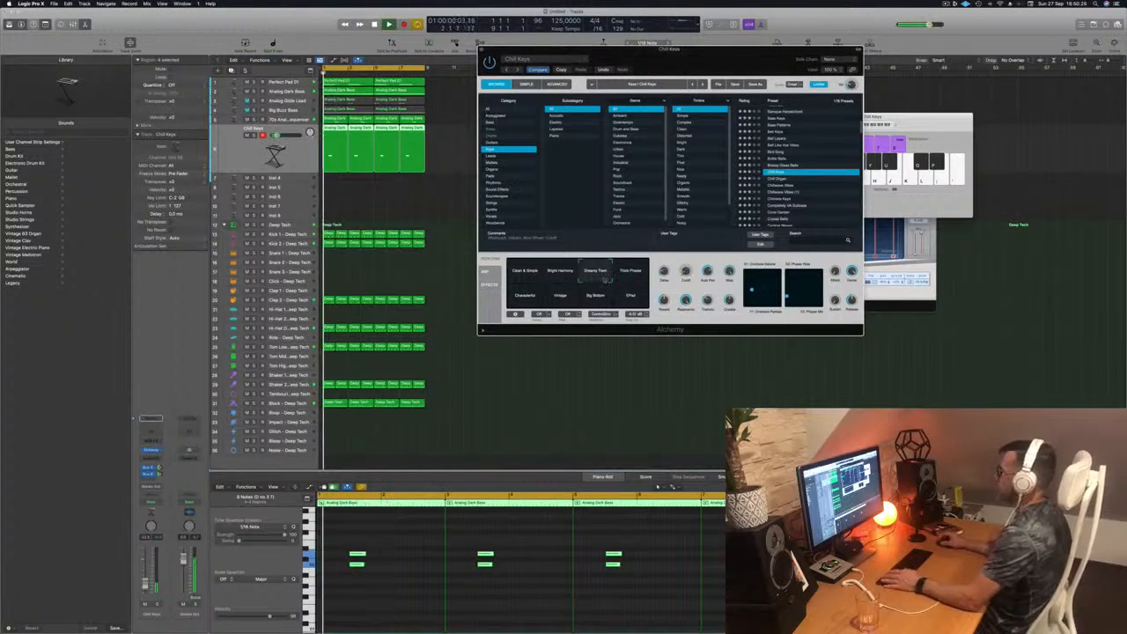
pyautogui.click(628, 274)
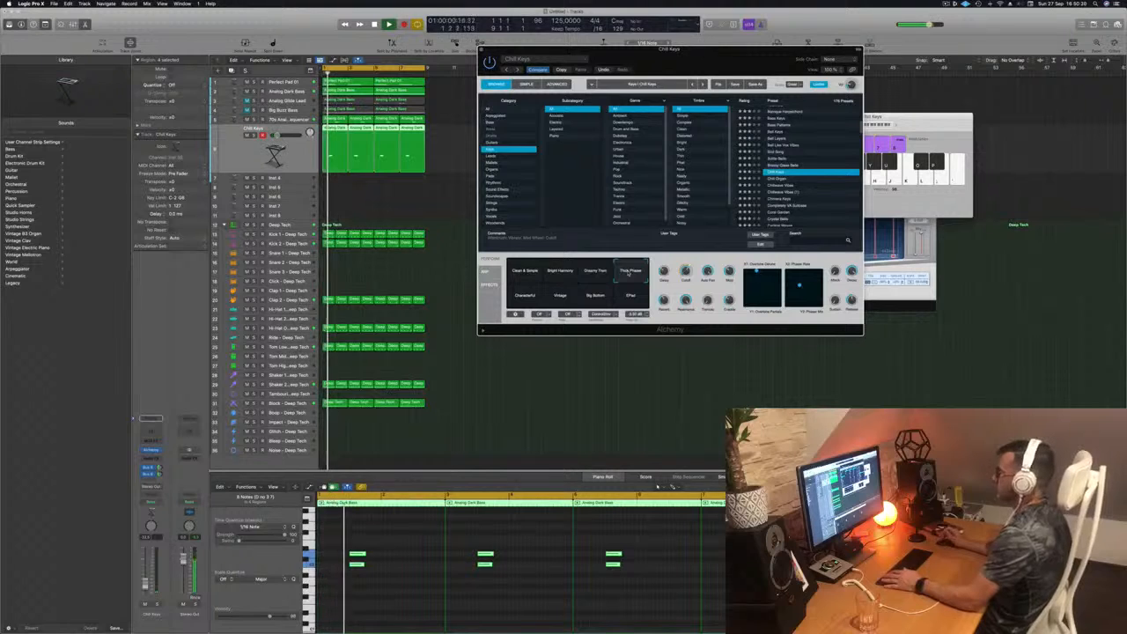
# Audition the Vintage and Big Bottom variations of Chill Keys, settle on Characterful and close the synth window.
pyautogui.click(520, 298)
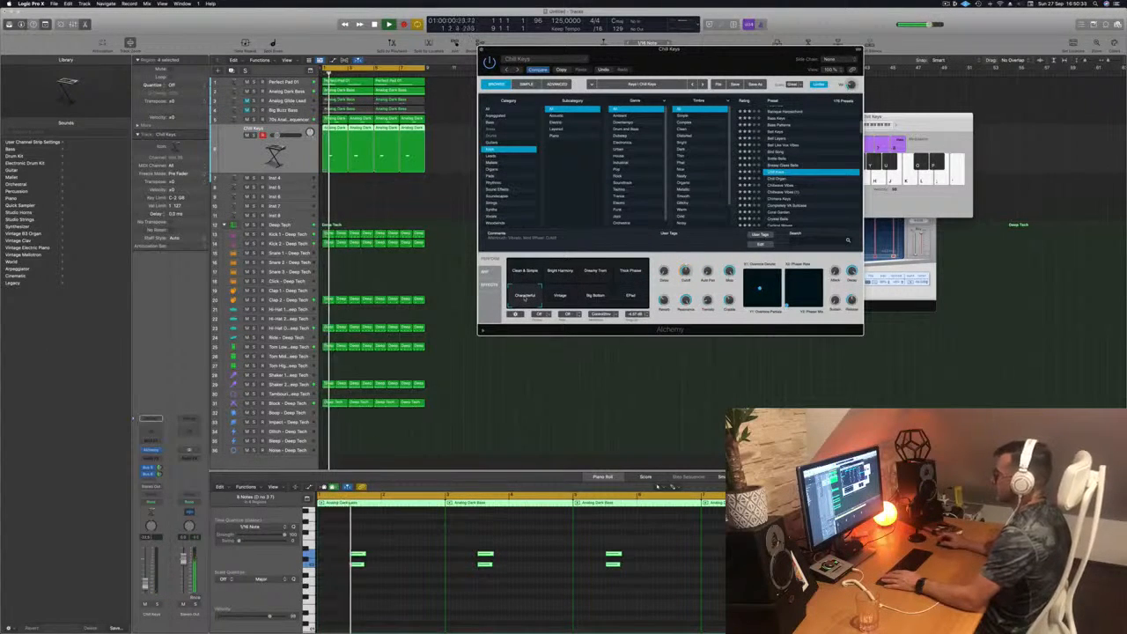
pyautogui.click(568, 299)
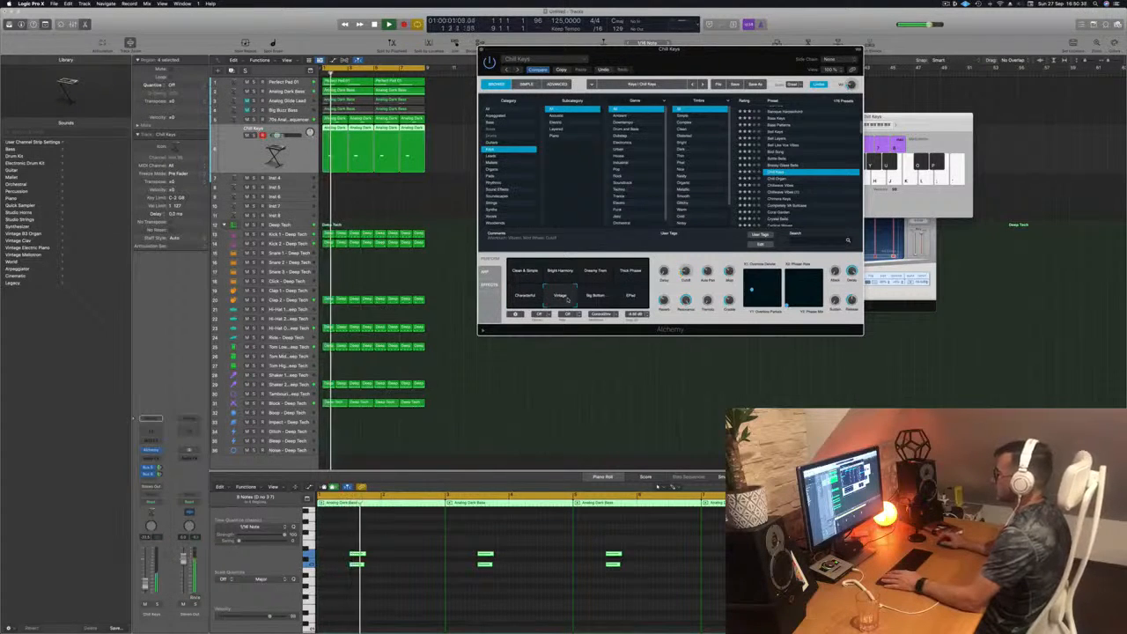
pyautogui.click(596, 299)
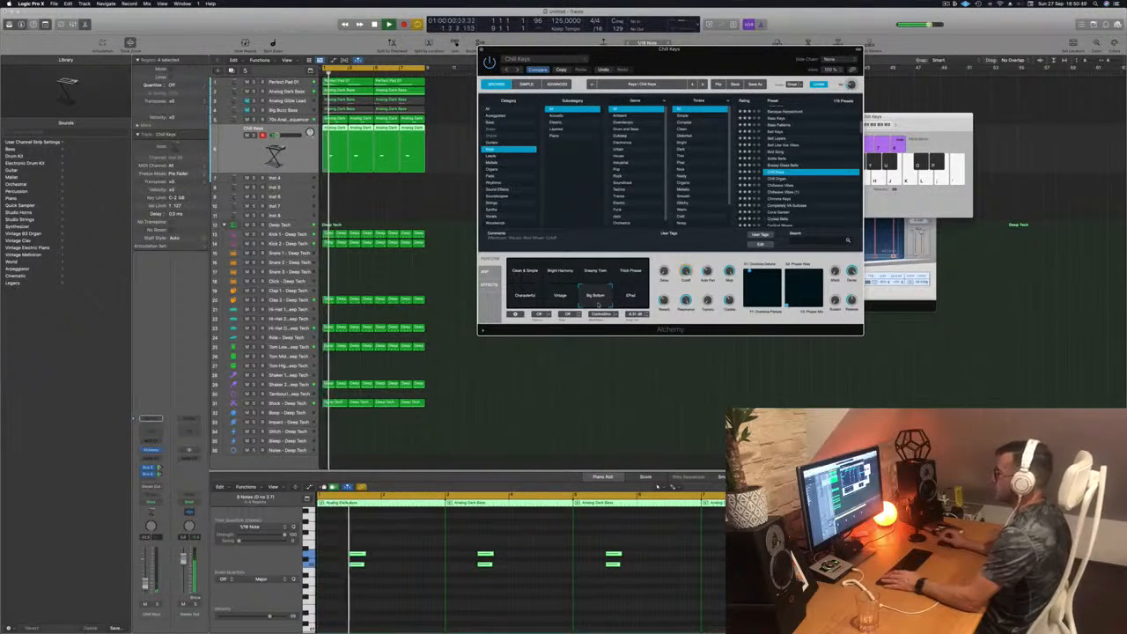
pyautogui.click(528, 278)
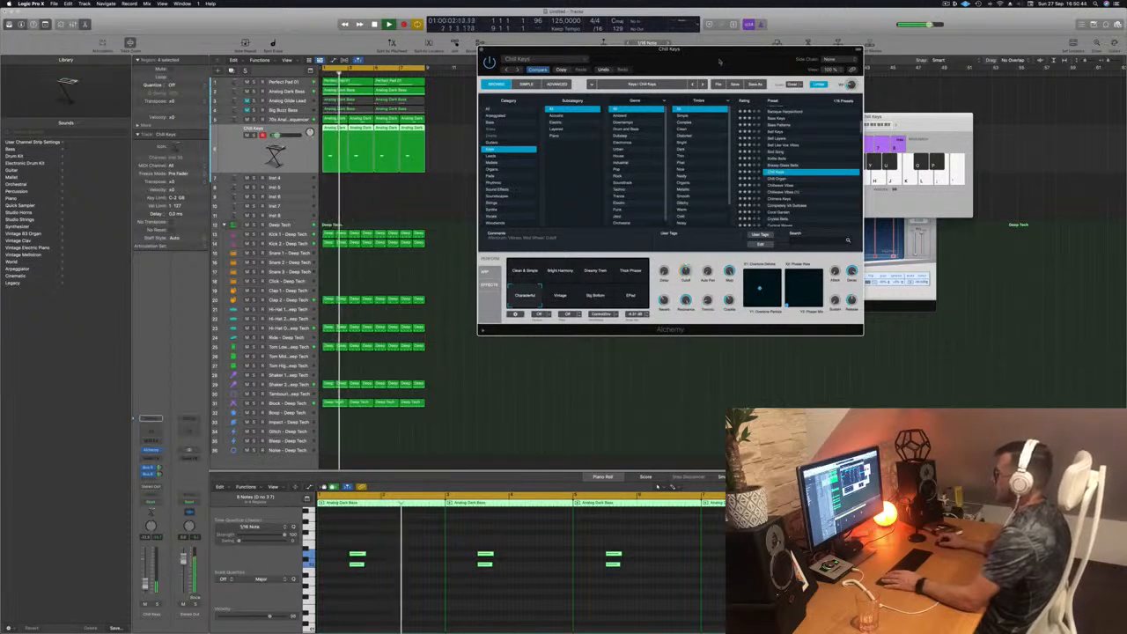
pyautogui.moveTo(550, 50); pyautogui.dragTo(480, 167)
pyautogui.click(414, 167)
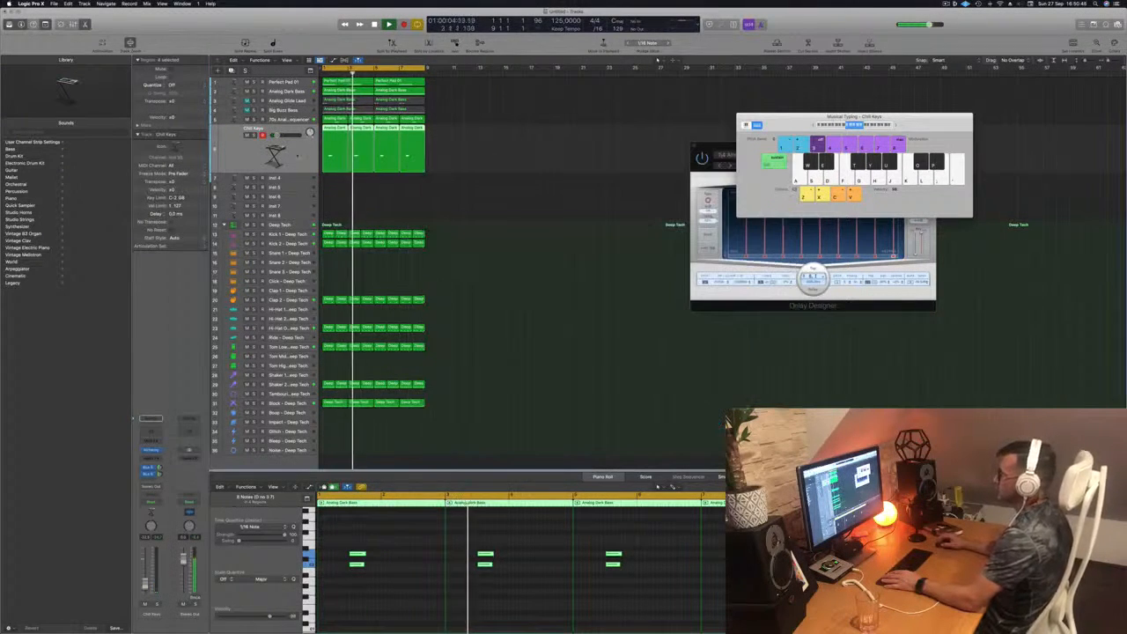
# Replay the loop from the start and duplicate the Perfect Pad 01 track as an empty track below it.
pyautogui.press('space')
pyautogui.press('space')
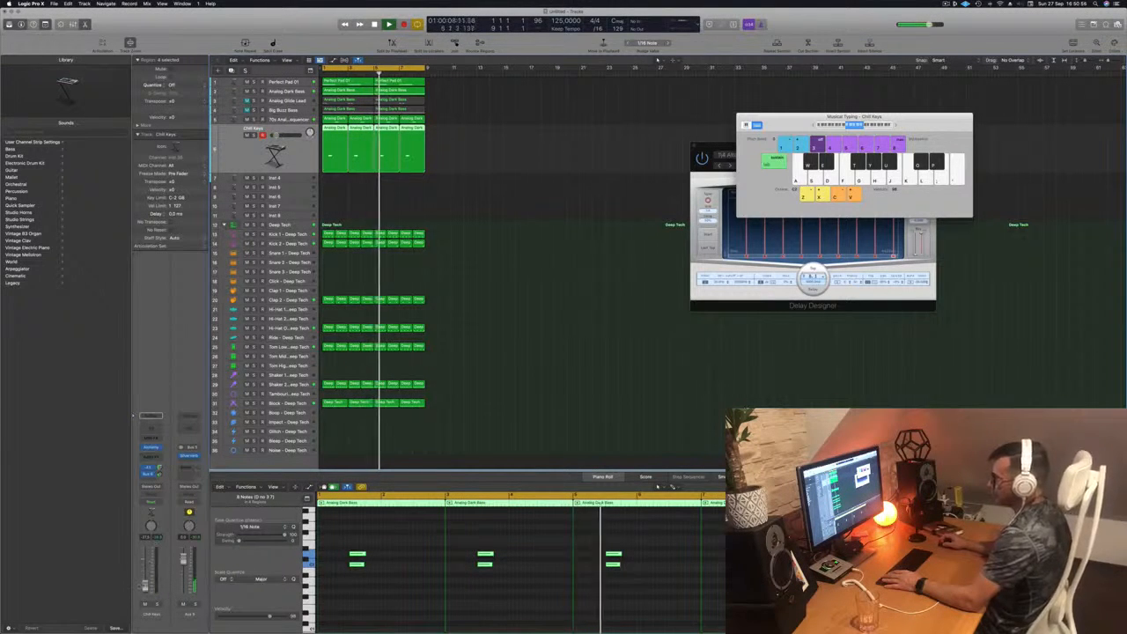
pyautogui.click(517, 301)
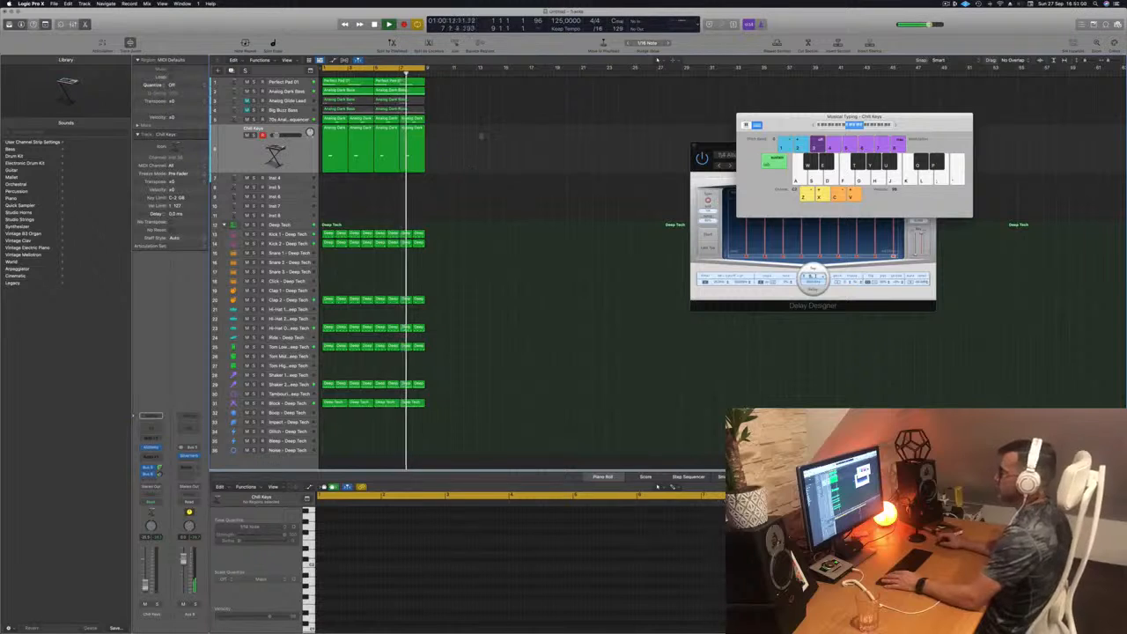
pyautogui.click(236, 157)
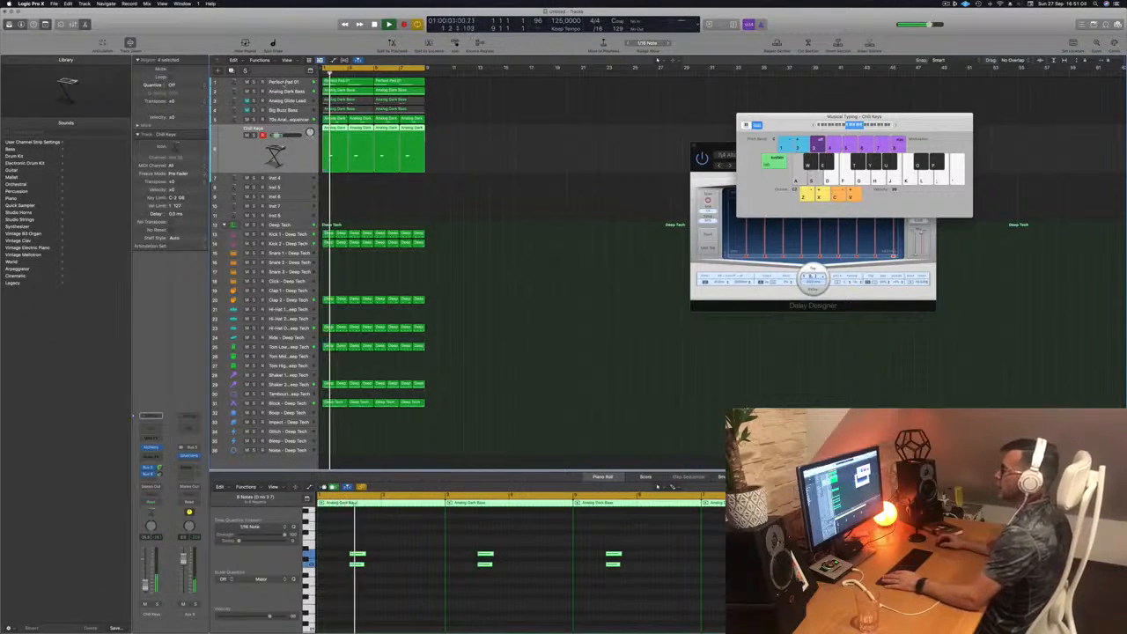
pyautogui.click(258, 82)
pyautogui.click(468, 143)
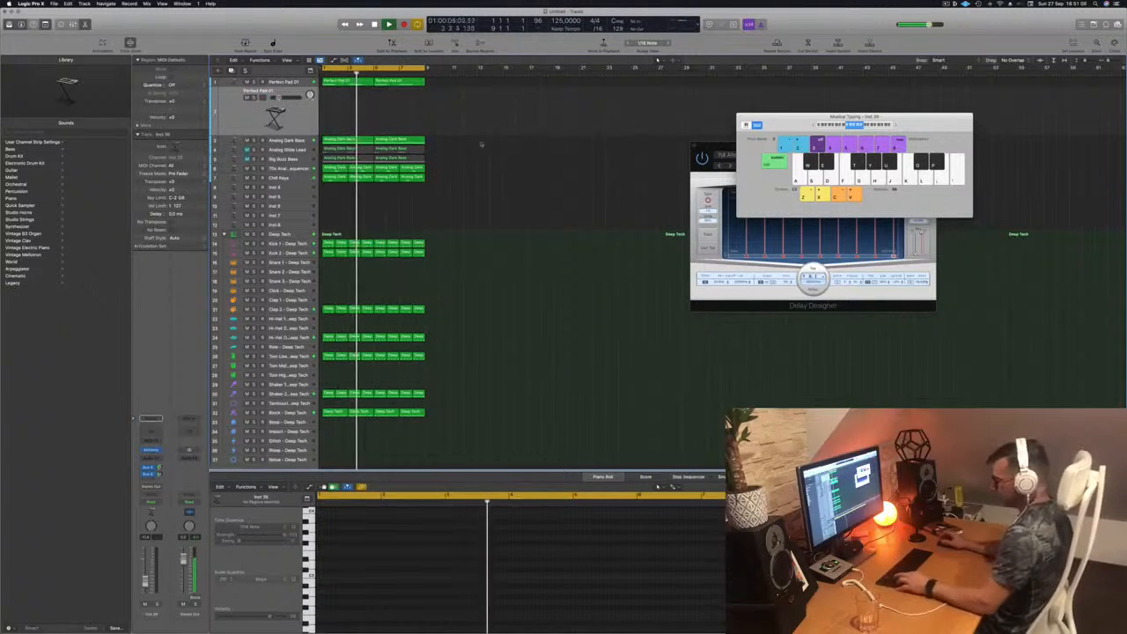
# Repeat all regions until the arrangement reaches bar 33 and extend the cycle range to the same bar.
pyautogui.press('super+a')
pyautogui.press('super+r')
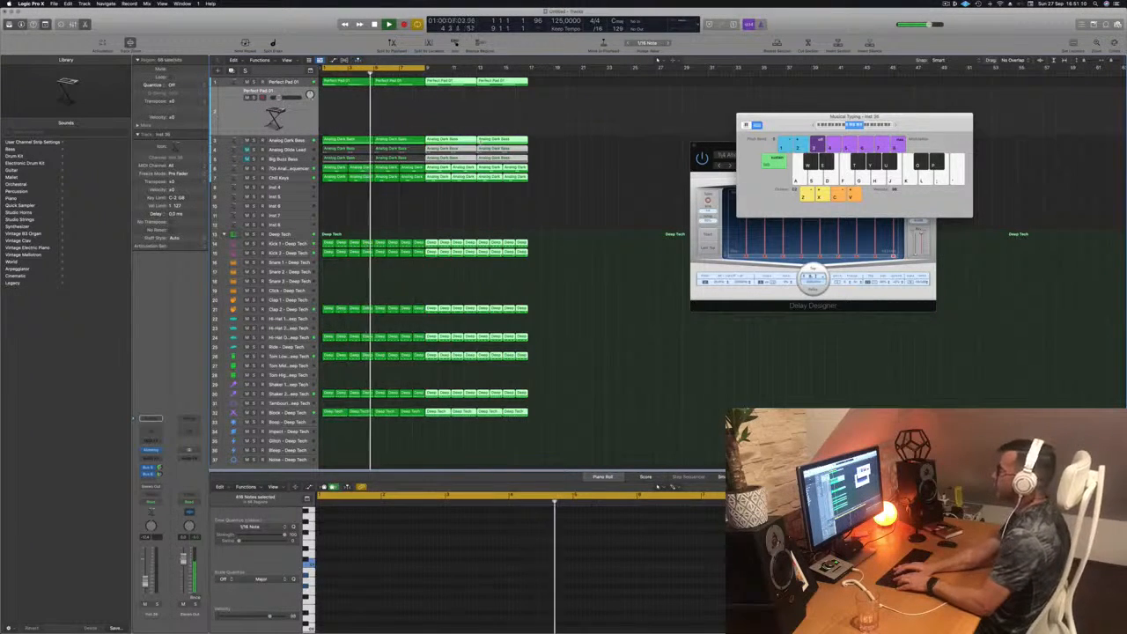
pyautogui.press('super+r')
pyautogui.press('super+r')
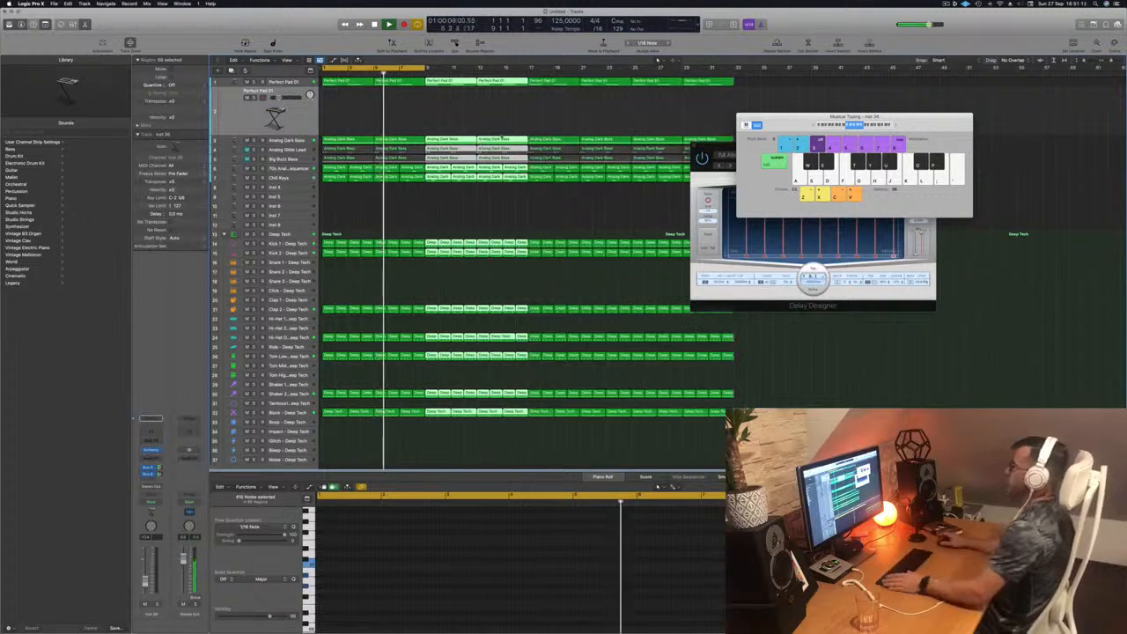
pyautogui.moveTo(425, 68); pyautogui.dragTo(735, 68)
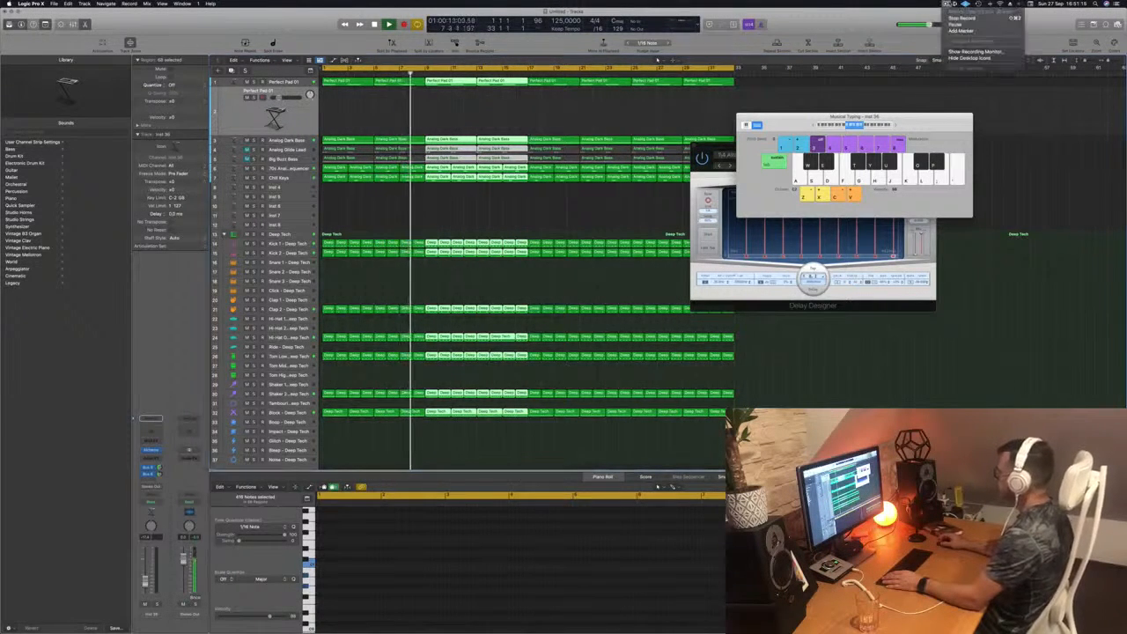
# Move the Musical Typing and Delay Designer windows clear of the regions and deselect all regions.
pyautogui.moveTo(811, 124); pyautogui.dragTo(963, 123)
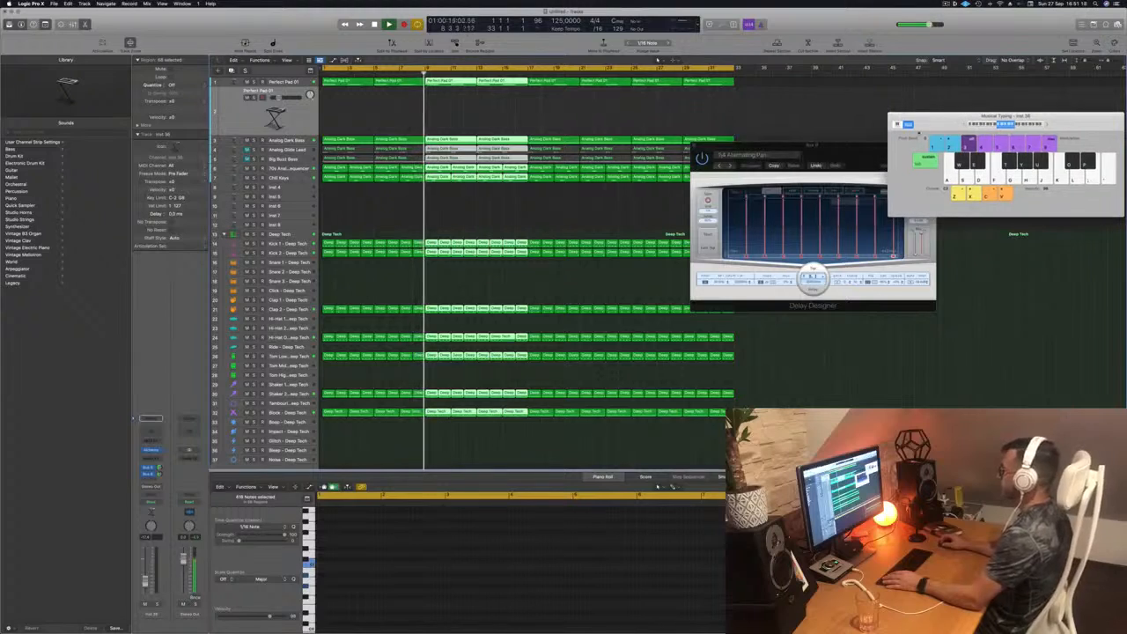
pyautogui.moveTo(798, 145); pyautogui.dragTo(997, 322)
pyautogui.click(436, 300)
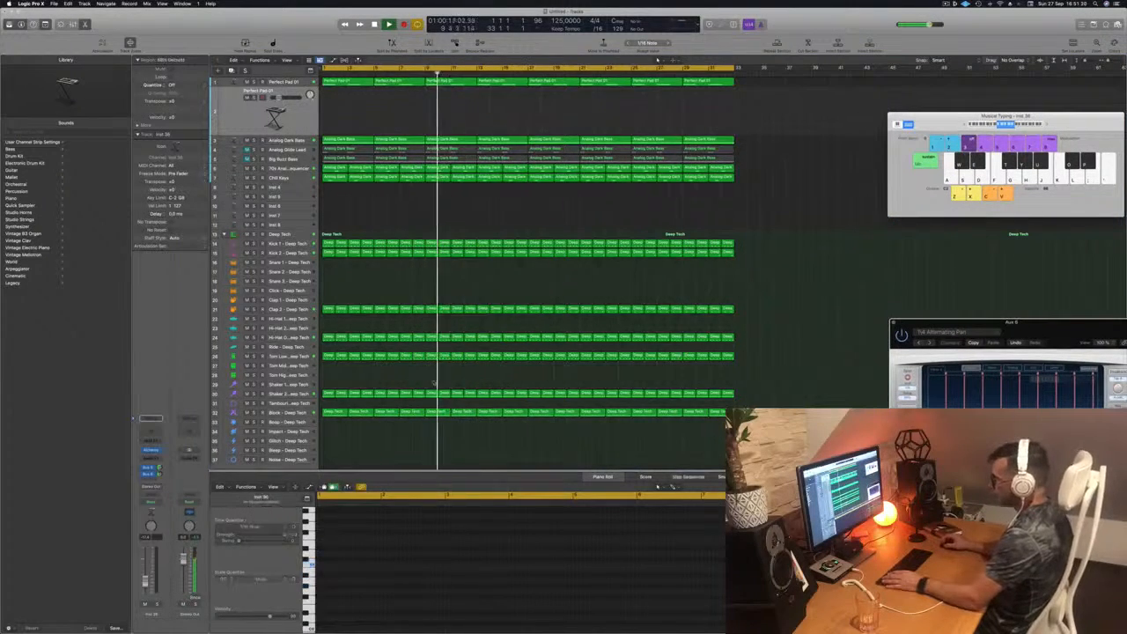
# Play from the start and solo the Block - Deep Tech track to check it, then unsolo it and replay the full mix.
pyautogui.press('space')
pyautogui.press('space')
pyautogui.click(282, 412)
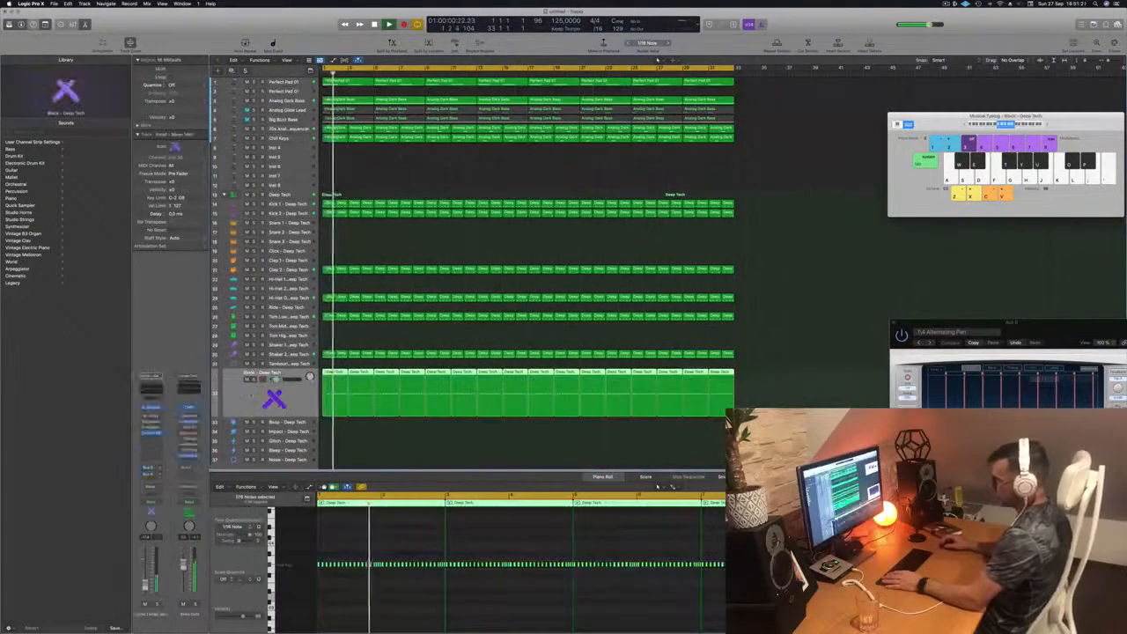
pyautogui.click(254, 380)
pyautogui.click(254, 379)
pyautogui.press('space')
pyautogui.press('space')
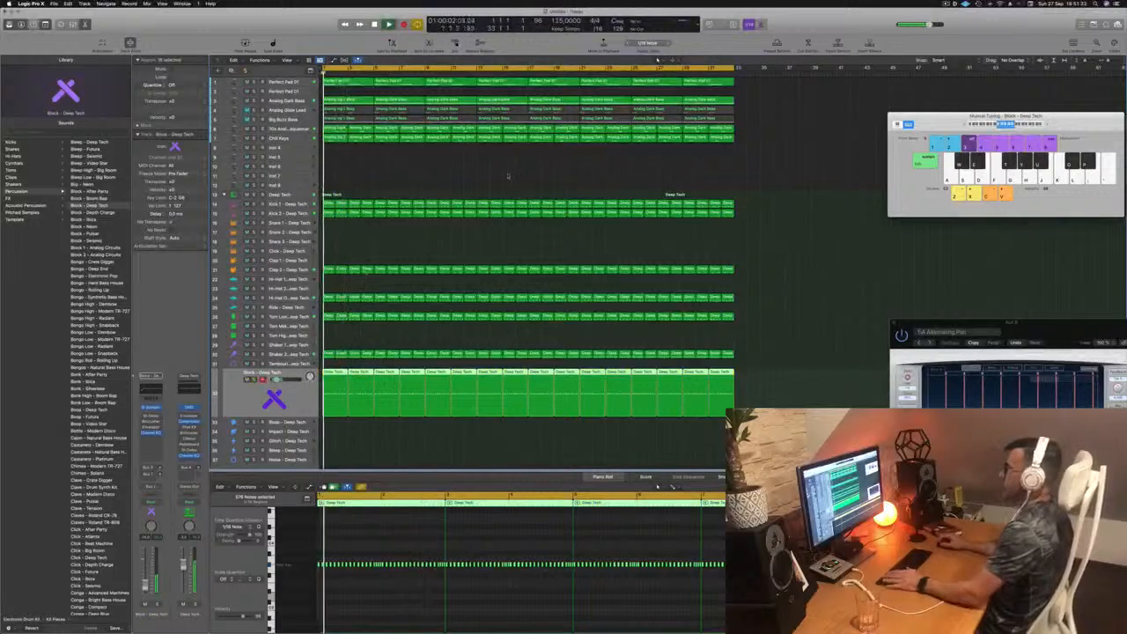
pyautogui.click(504, 175)
pyautogui.press('space')
pyautogui.press('space')
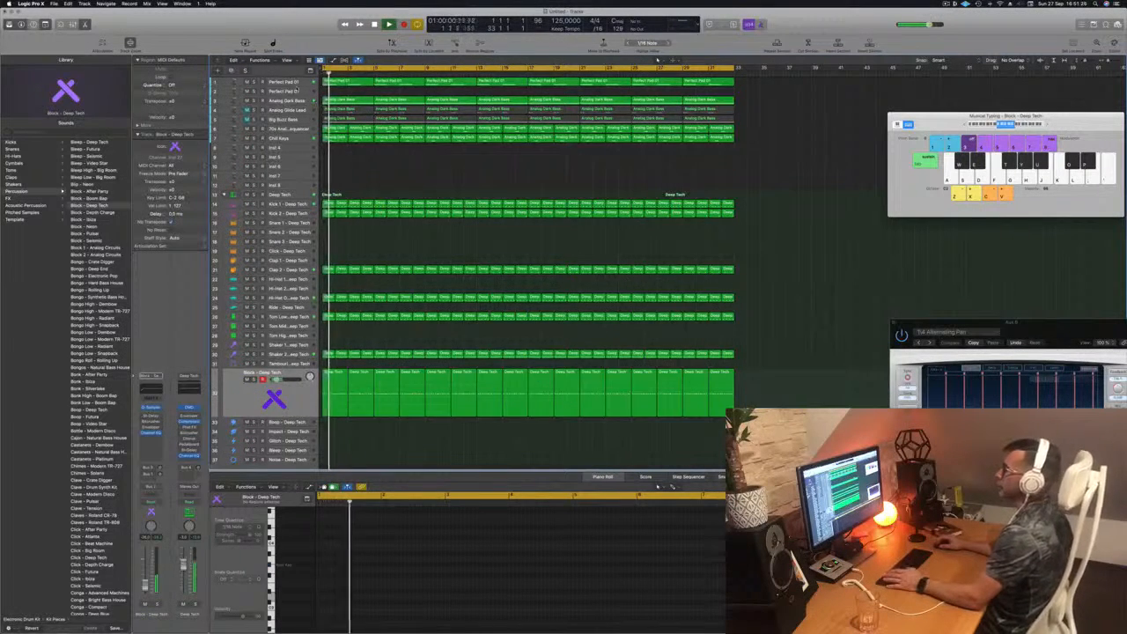
# Select the empty duplicate of the Perfect Pad 01 track, play from the start and open its Alchemy synth.
pyautogui.click(299, 91)
pyautogui.press('space')
pyautogui.press('space')
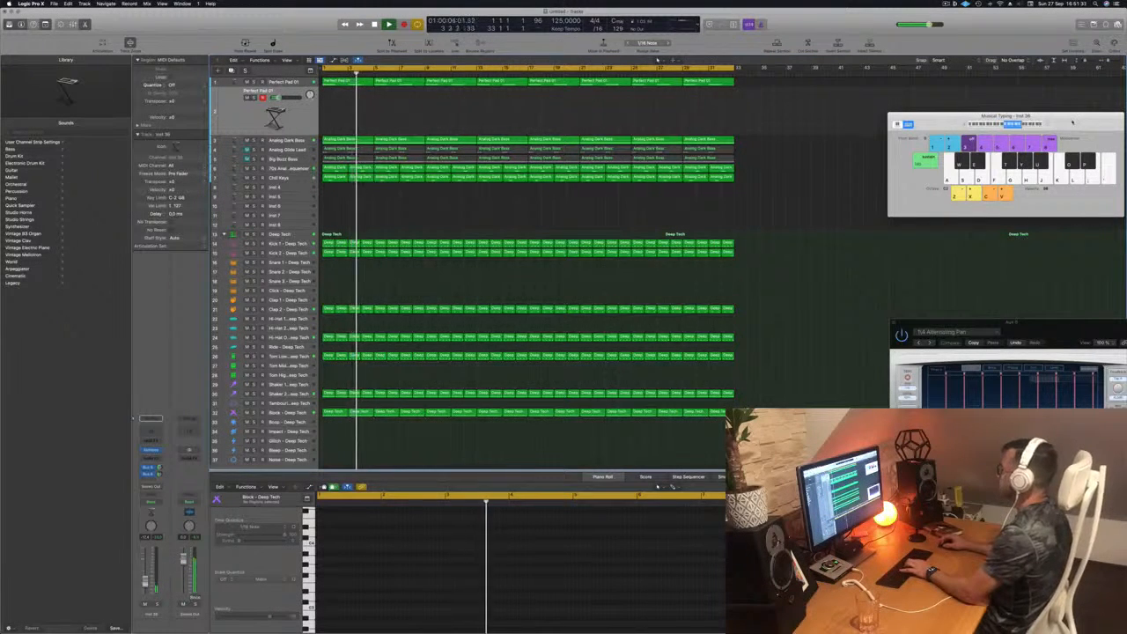
pyautogui.moveTo(1047, 126); pyautogui.dragTo(887, 126)
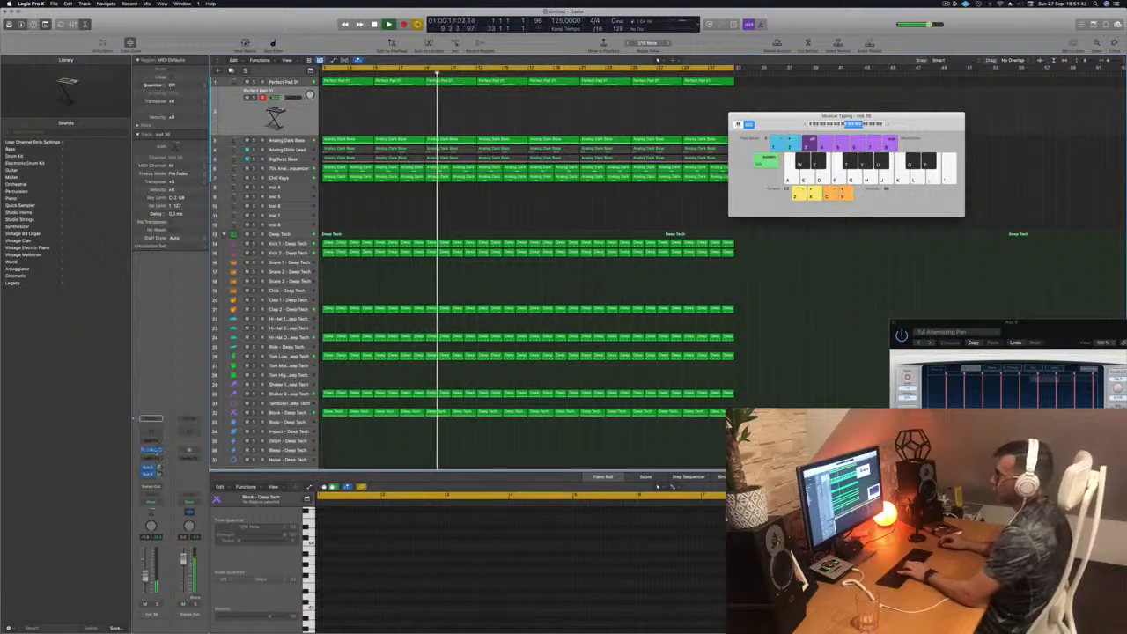
pyautogui.click(152, 450)
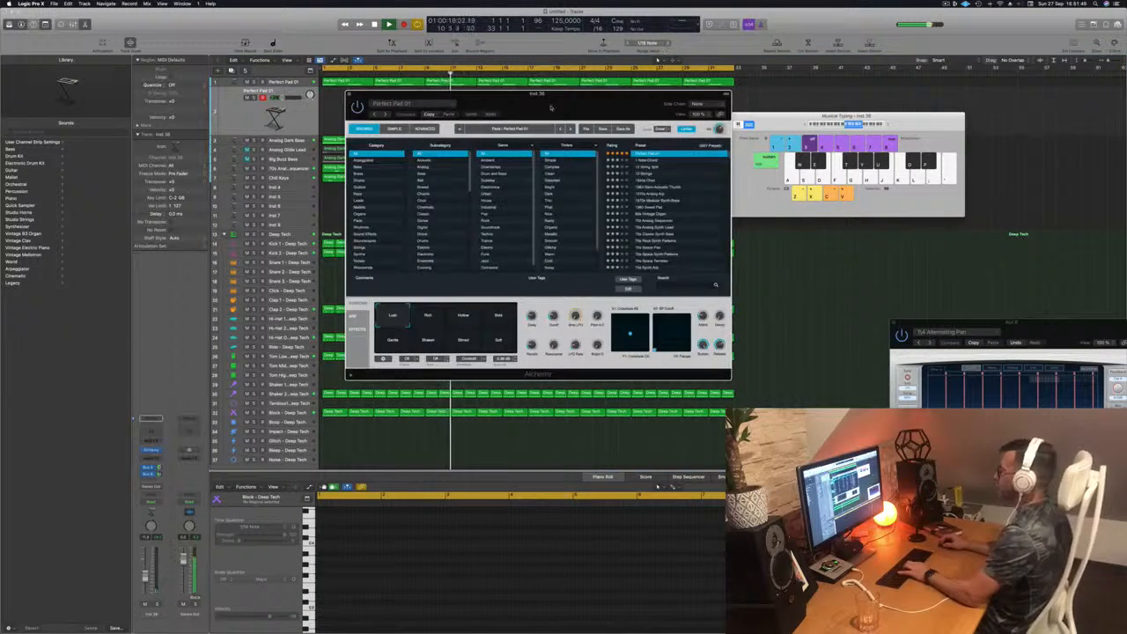
pyautogui.moveTo(550, 108); pyautogui.dragTo(725, 122)
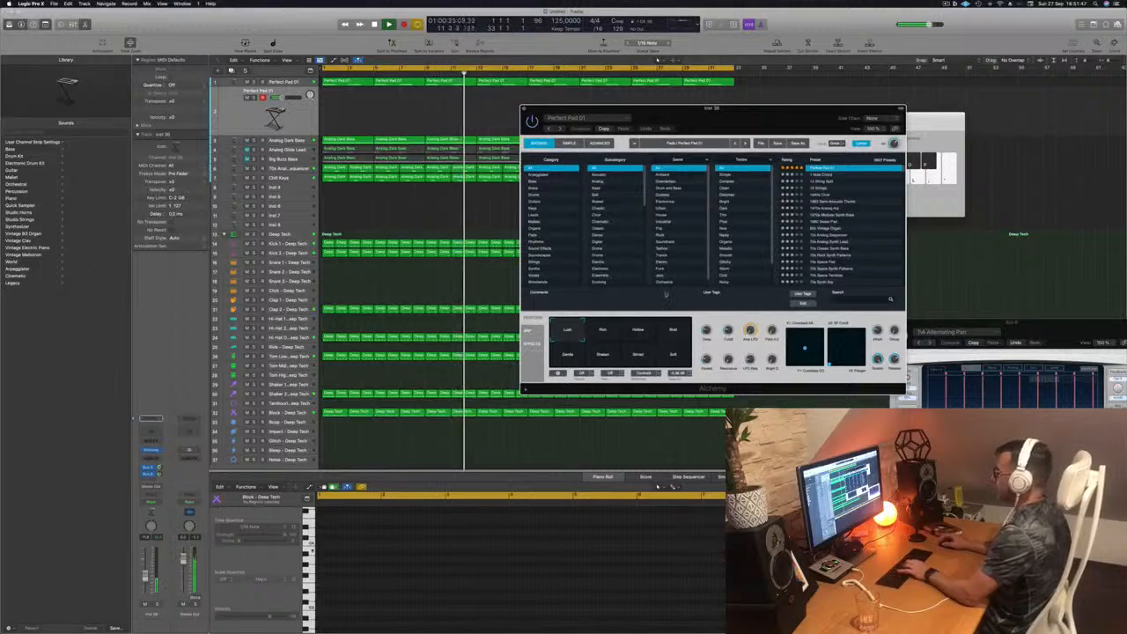
# Try the Rich and Hollow variations of Perfect Pad 01 during playback and return to Rich.
pyautogui.click(603, 330)
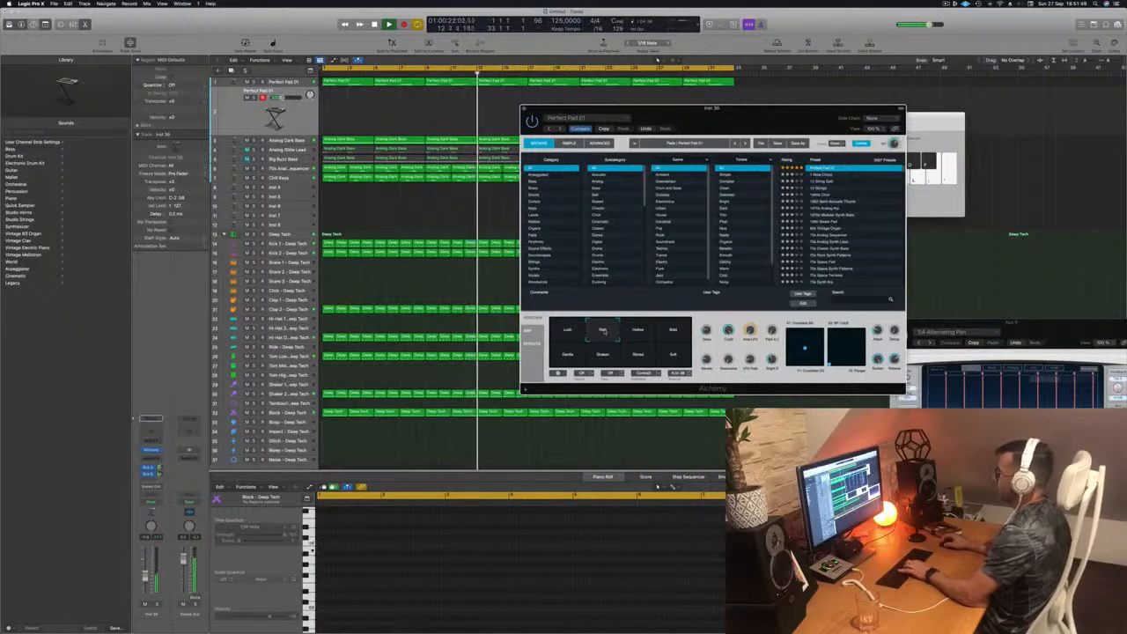
pyautogui.click(639, 331)
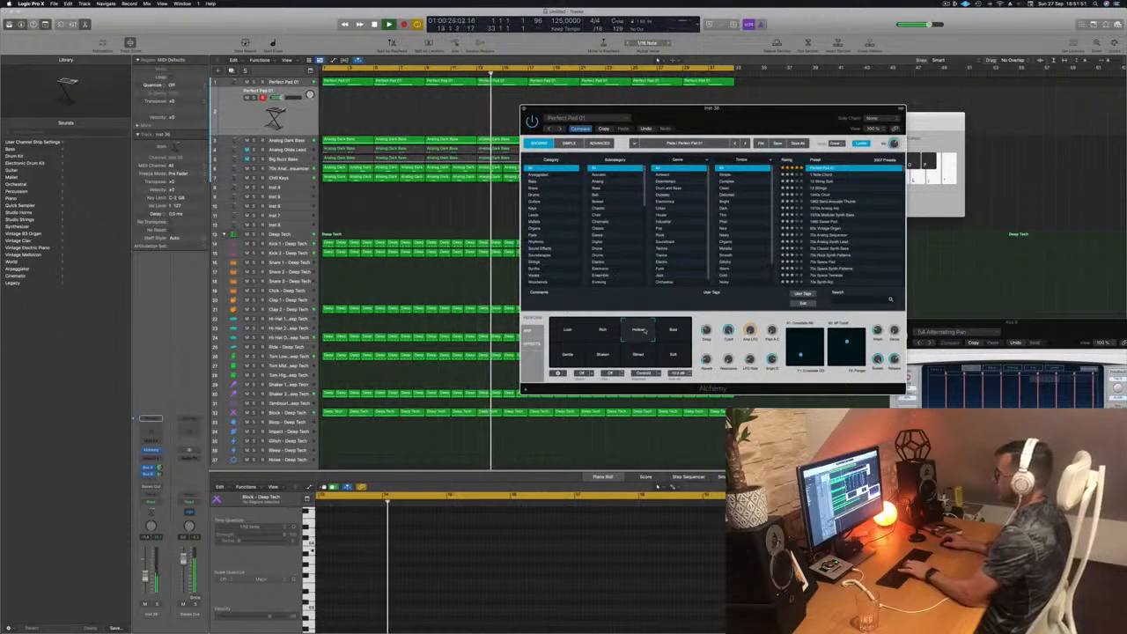
pyautogui.click(604, 330)
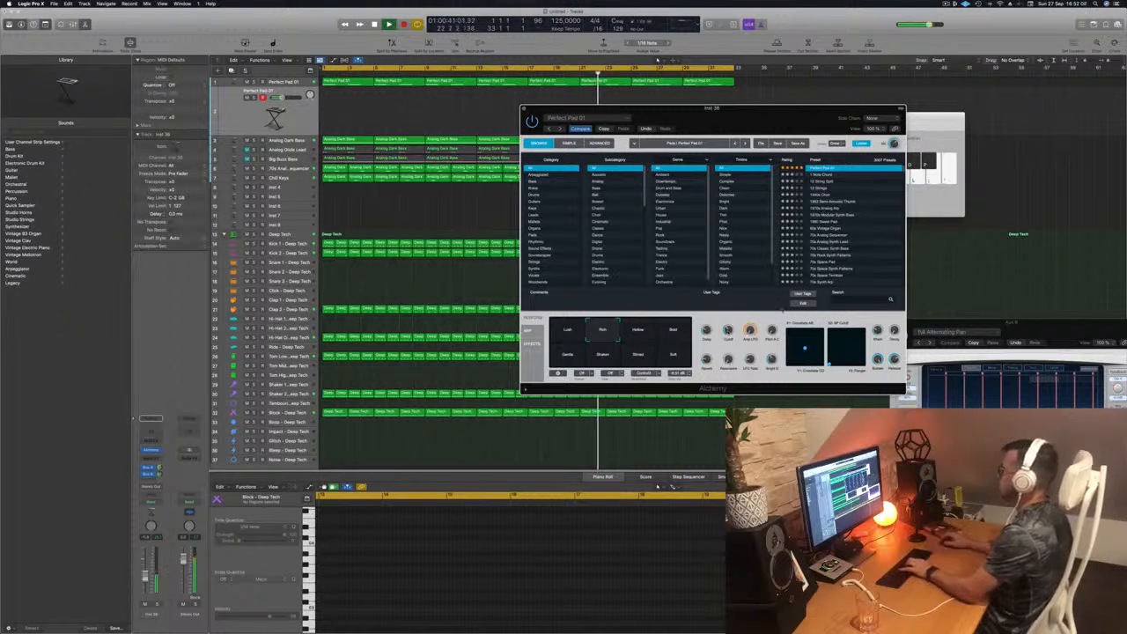
pyautogui.moveTo(733, 108); pyautogui.dragTo(880, 108)
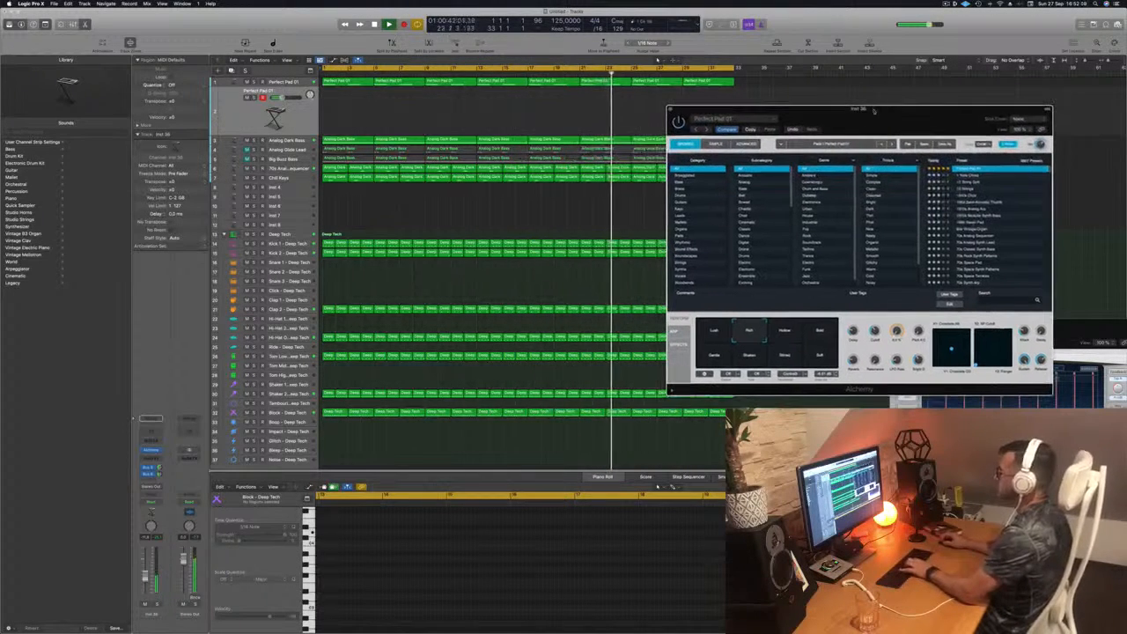
pyautogui.click(402, 380)
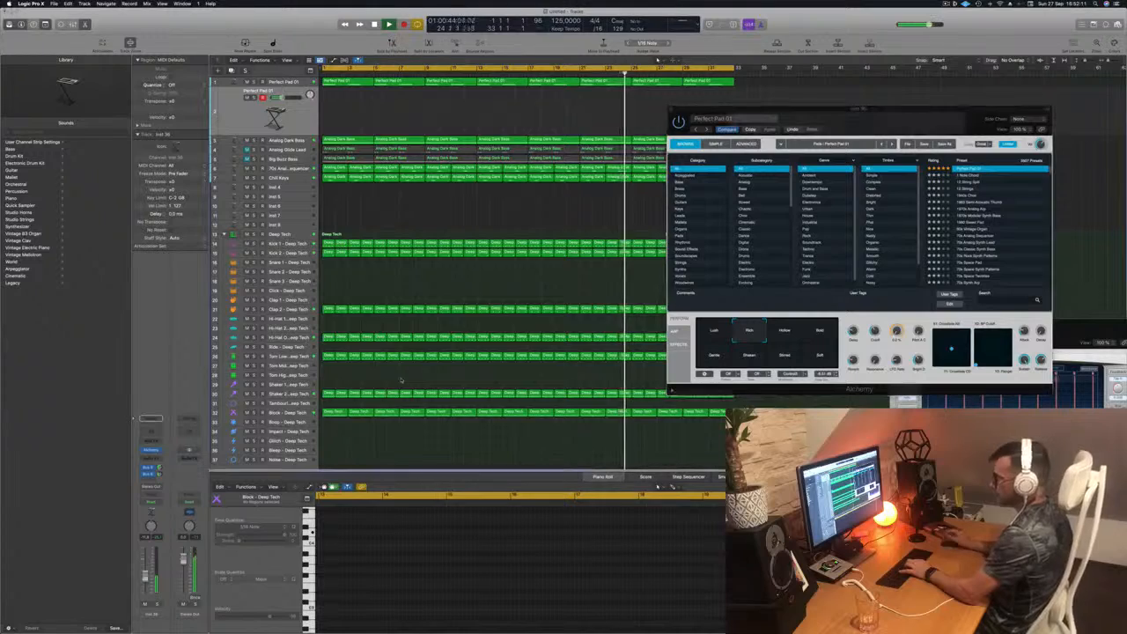
# Select the Shaker 2 - Deep Tech track, return the playhead to the start and stop playback.
pyautogui.click(305, 394)
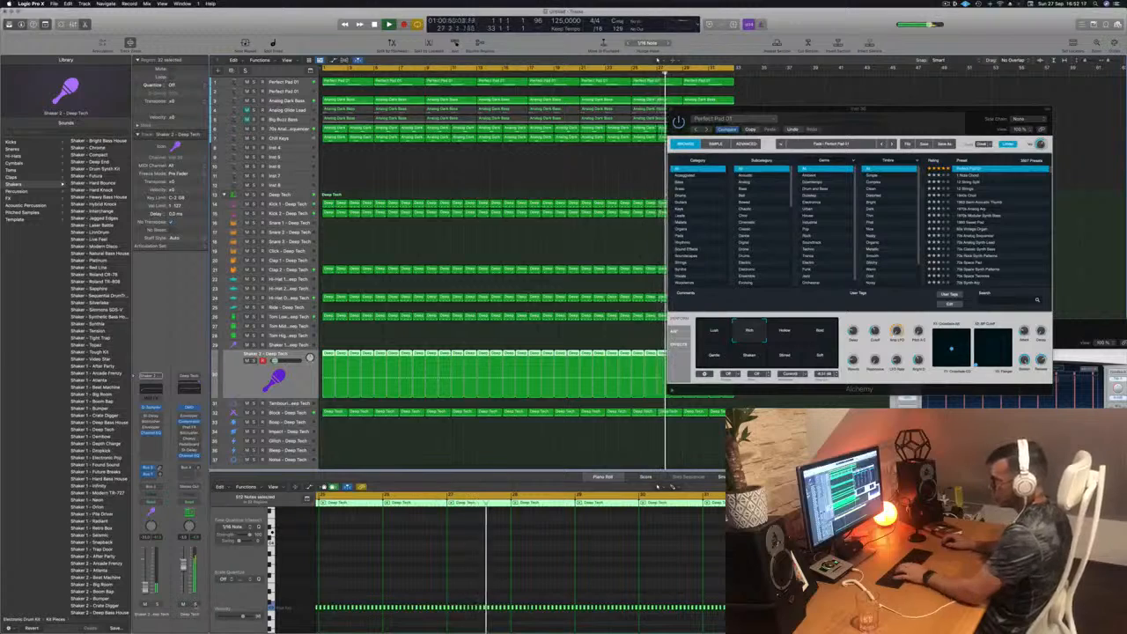
pyautogui.press('Return')
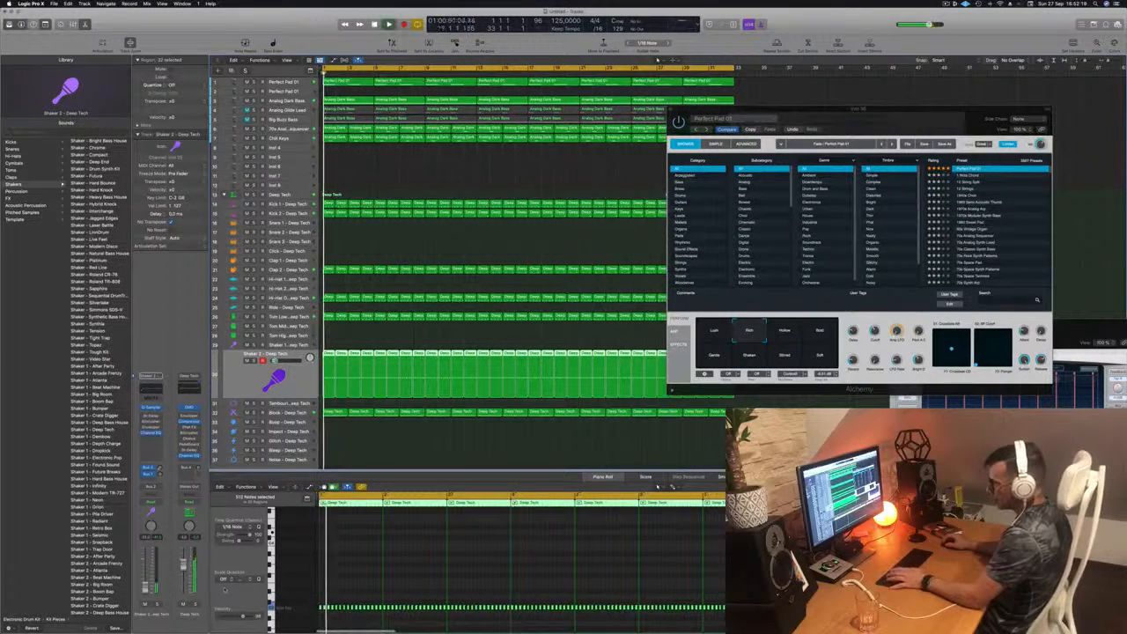
pyautogui.press('space')
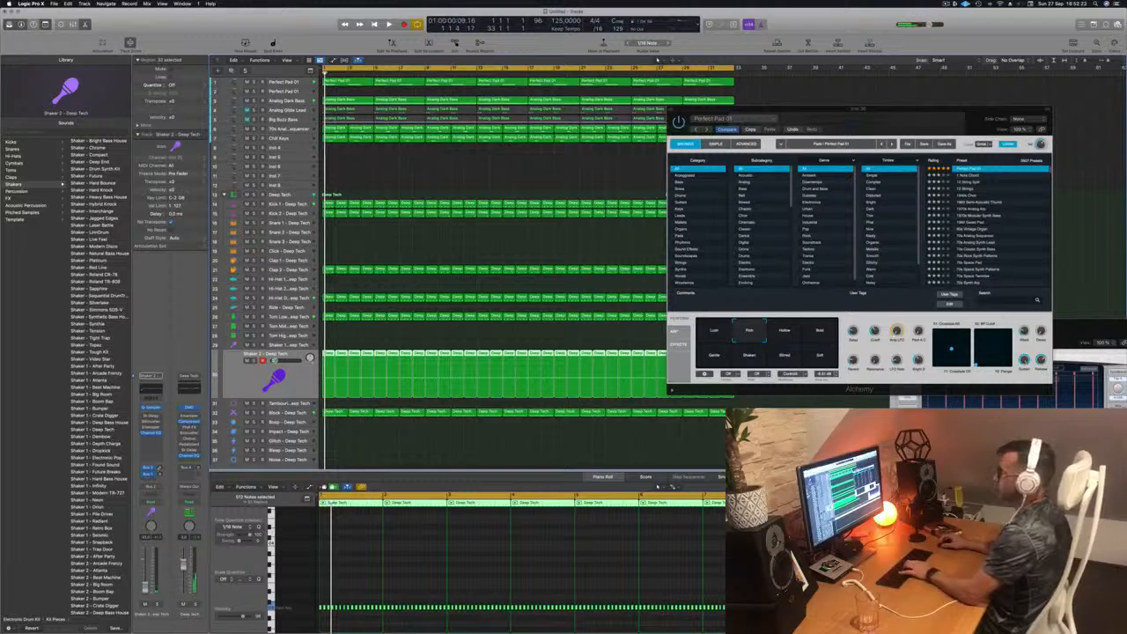
# Choose the Bold variation on the duplicated Perfect Pad 01 track and raise the track's volume slightly during playback.
pyautogui.click(287, 91)
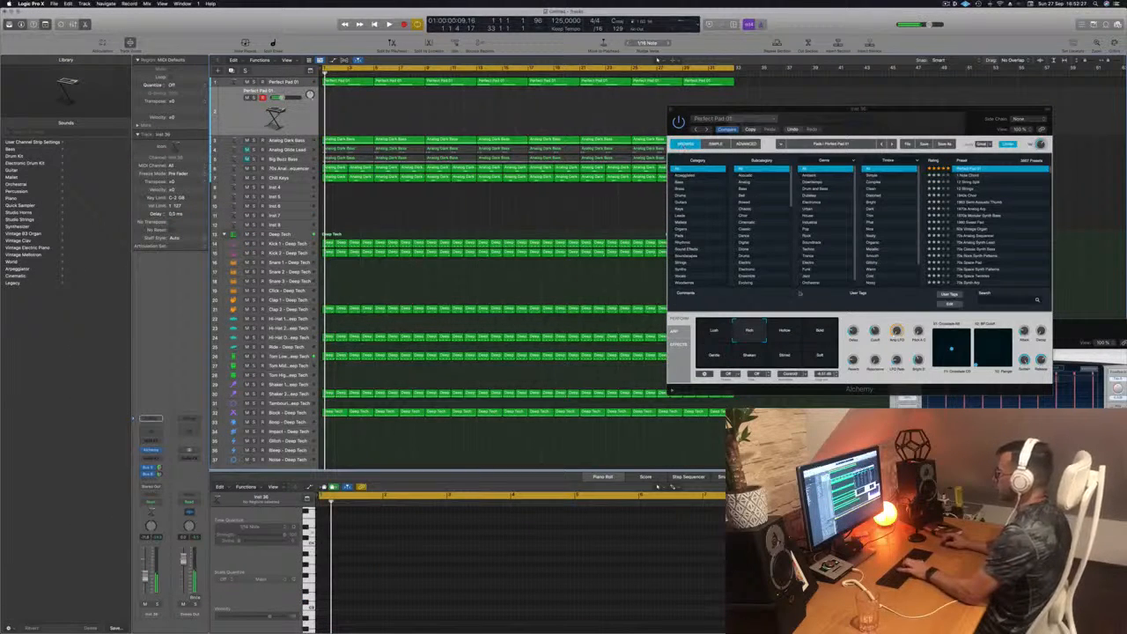
pyautogui.click(819, 360)
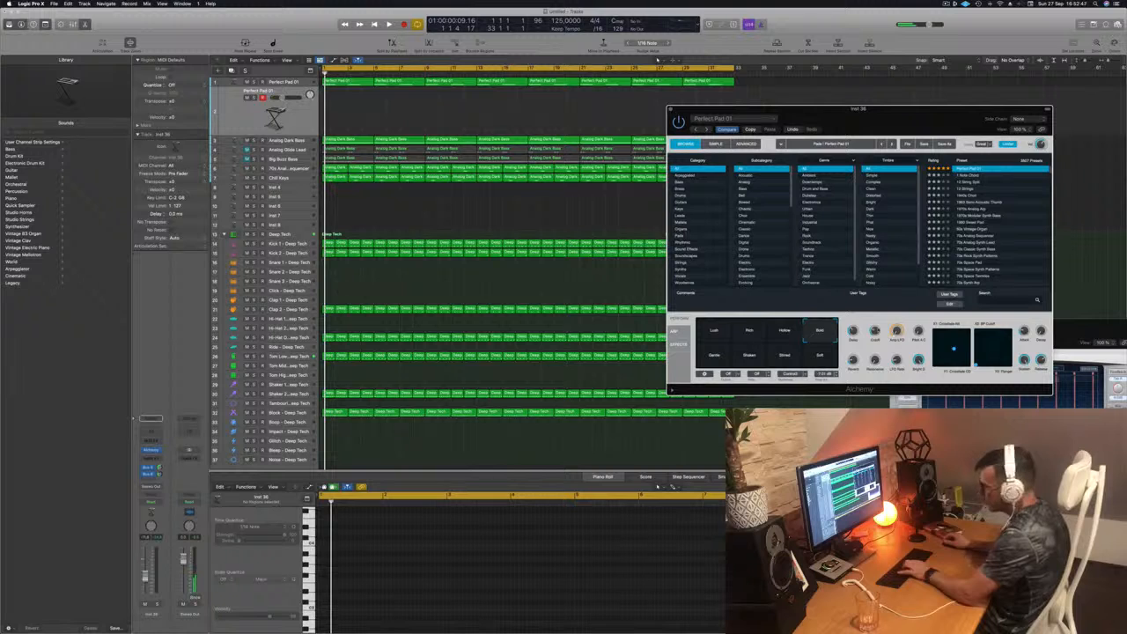
pyautogui.press('space')
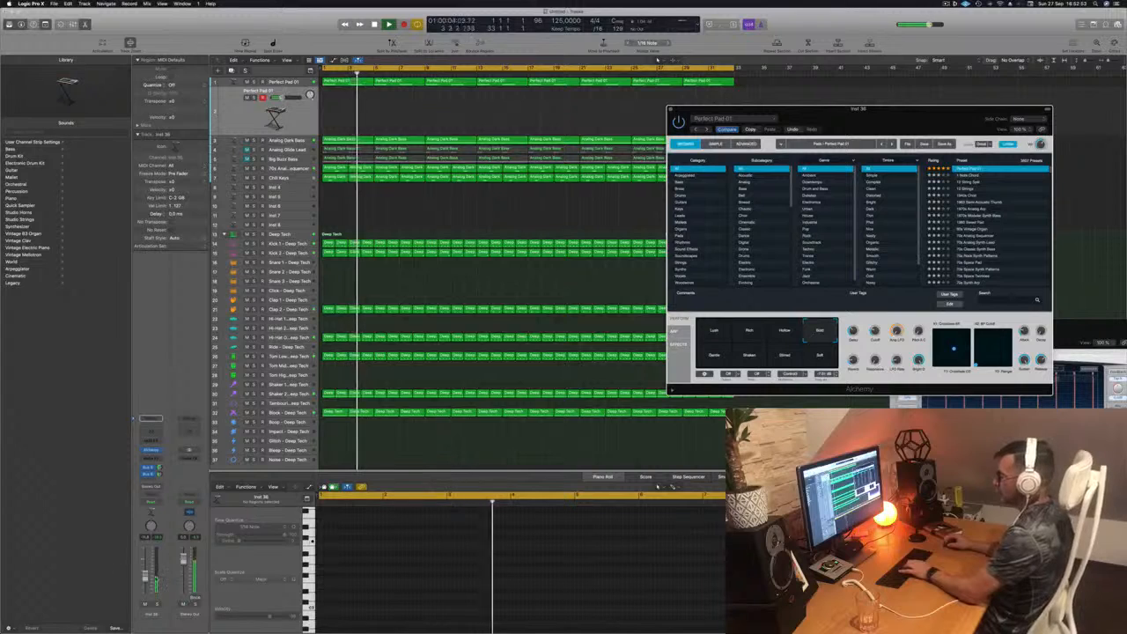
pyautogui.moveTo(146, 577); pyautogui.dragTo(146, 571)
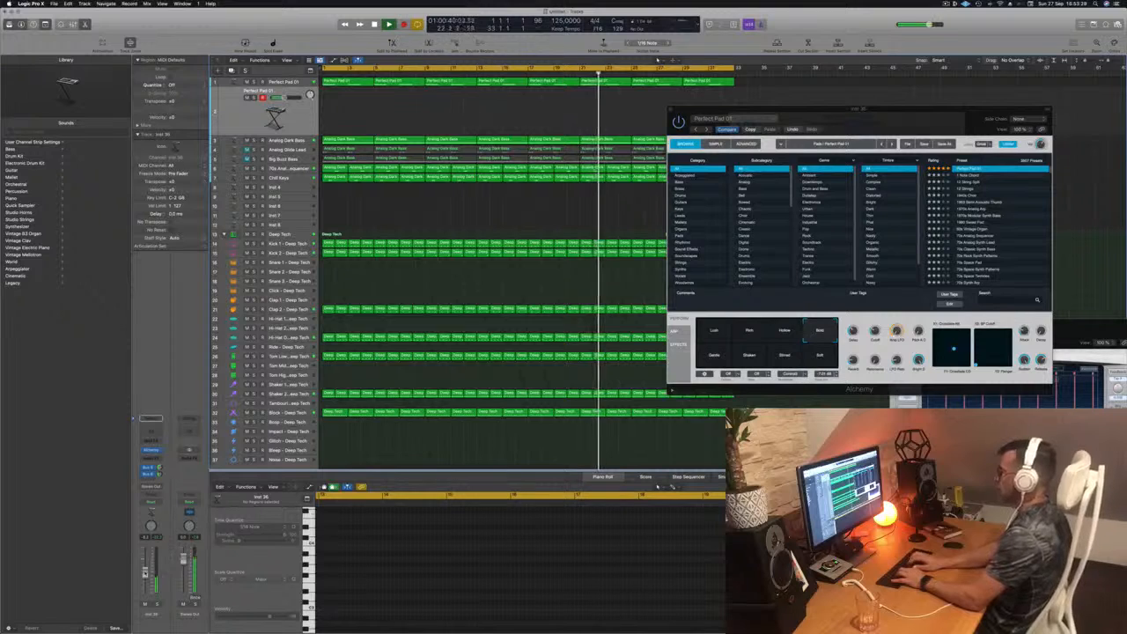
# Restart from the beginning, stop playback and mute the Block - Deep Tech track.
pyautogui.press('Return')
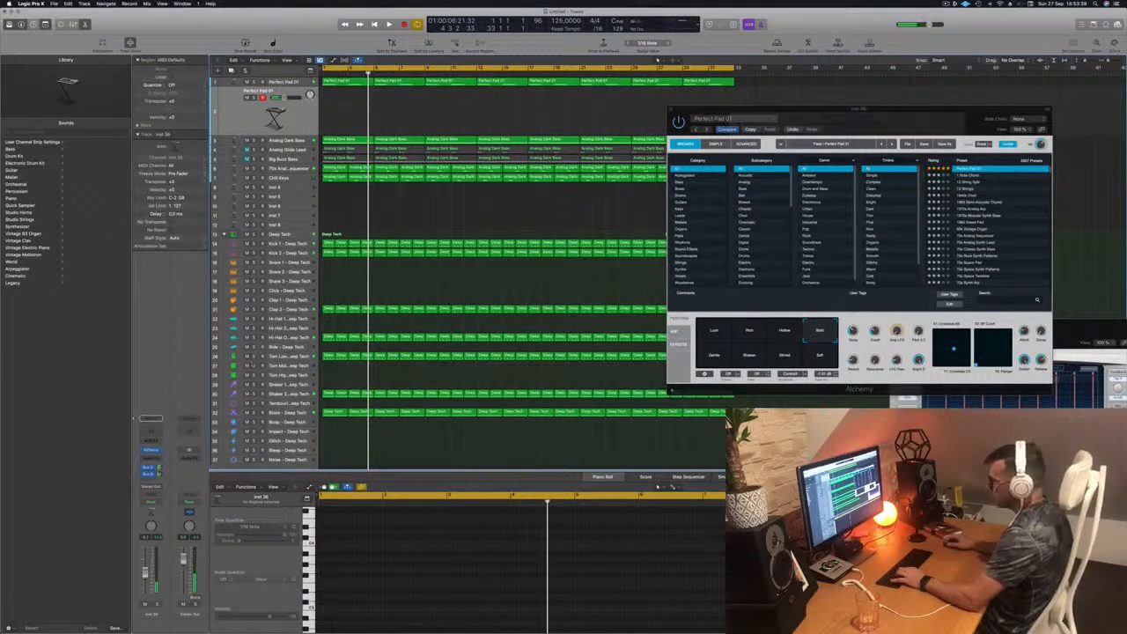
pyautogui.click(247, 413)
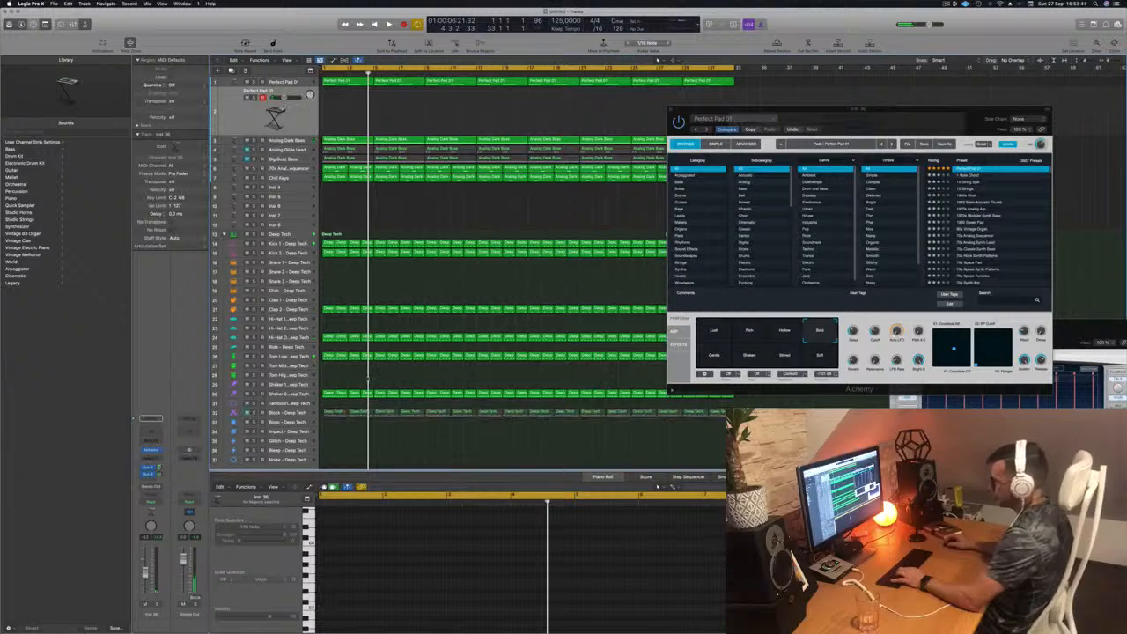
# Play the arrangement and record a short-note melody on the second Perfect Pad 01 track from about bar 15 to bar 25.
pyautogui.press('space')
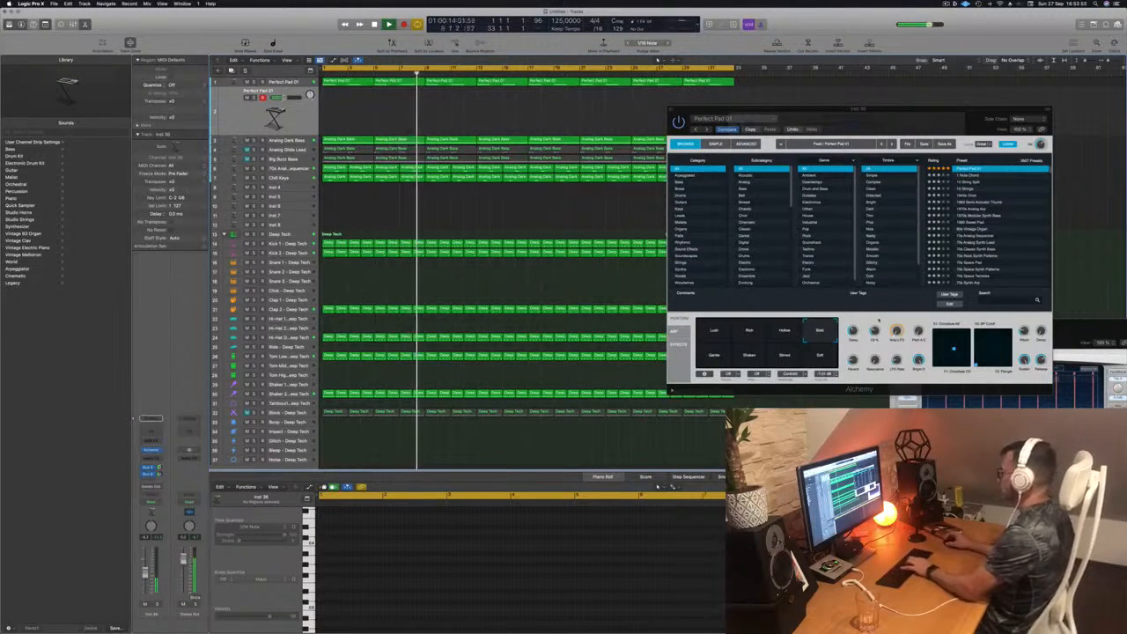
pyautogui.click(876, 318)
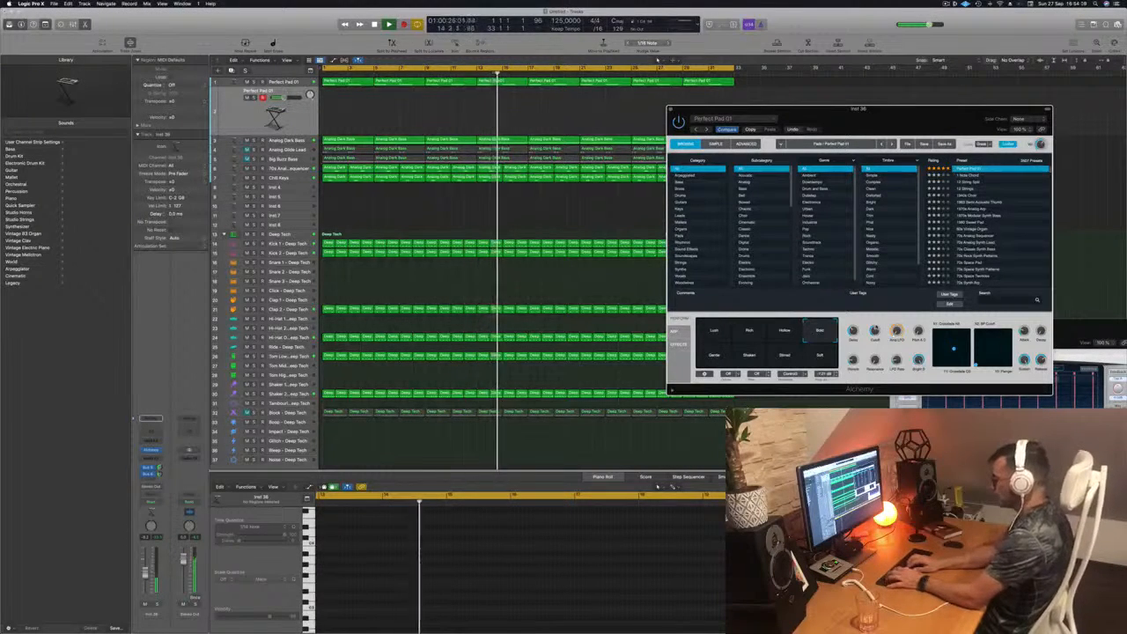
pyautogui.press('r')
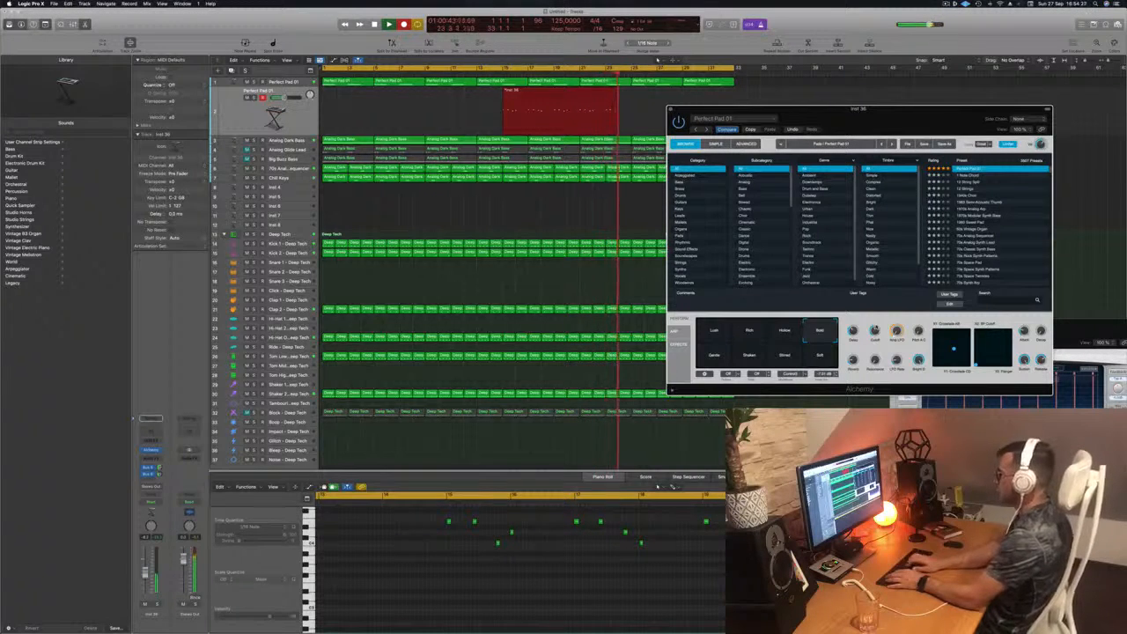
pyautogui.press('space')
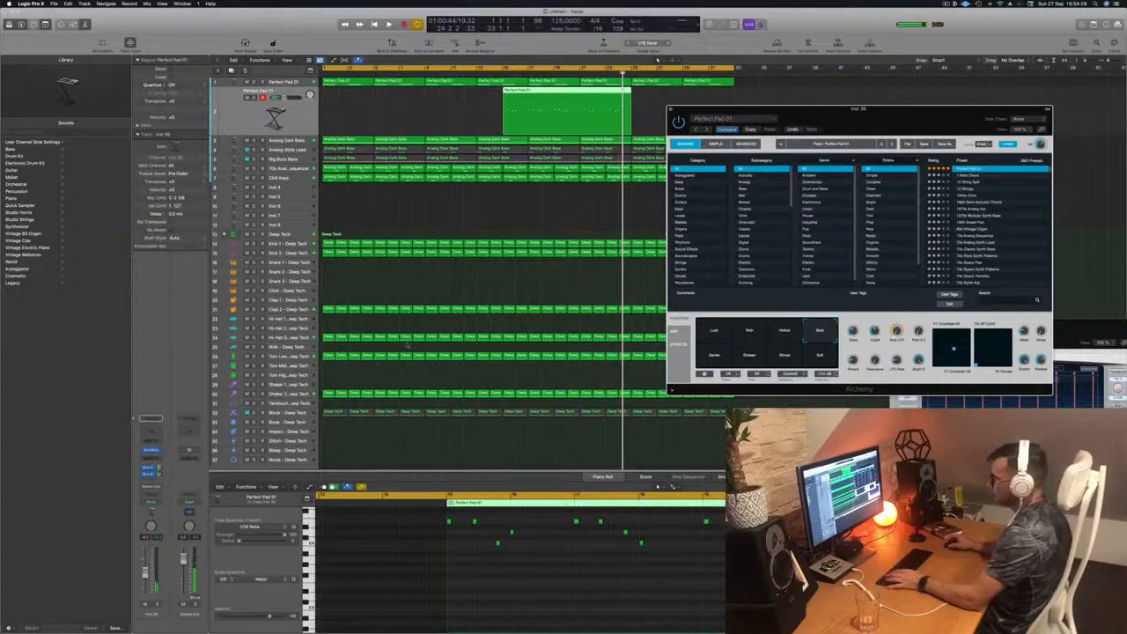
# Inspect the Stereo Delay on the Tom Low - Deep Tech track and audition that track in solo.
pyautogui.click(287, 355)
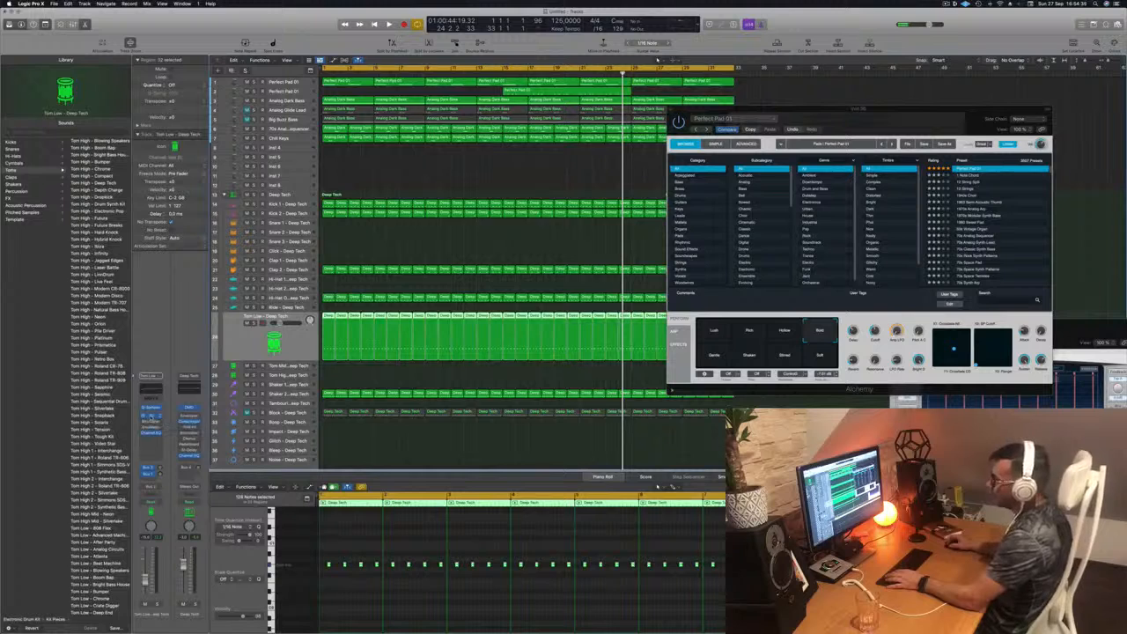
pyautogui.click(152, 417)
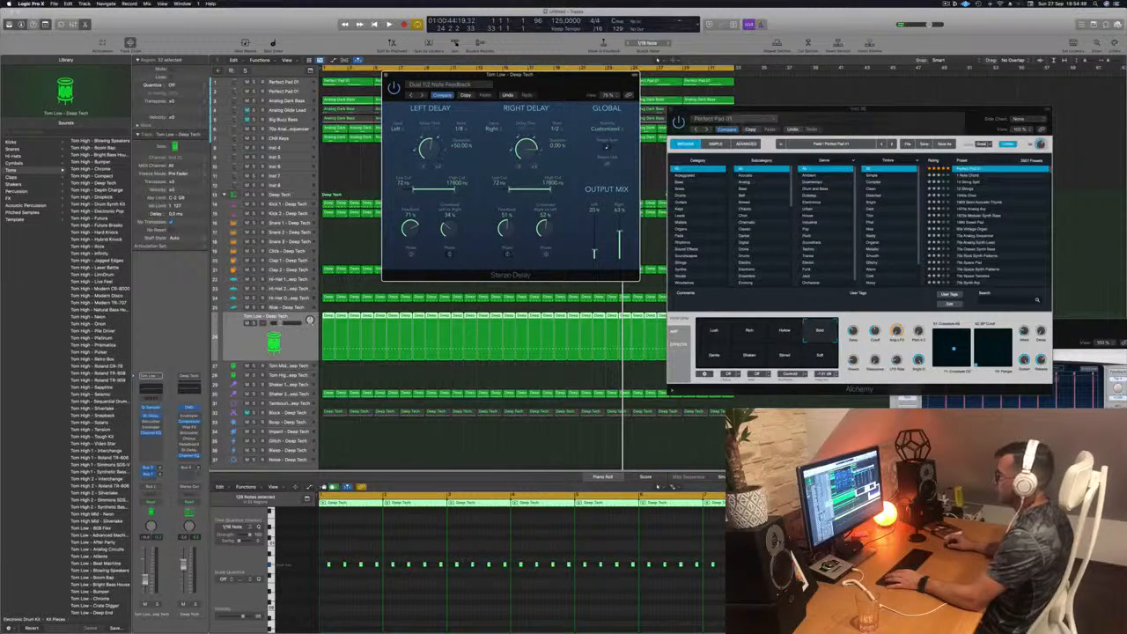
pyautogui.press('space')
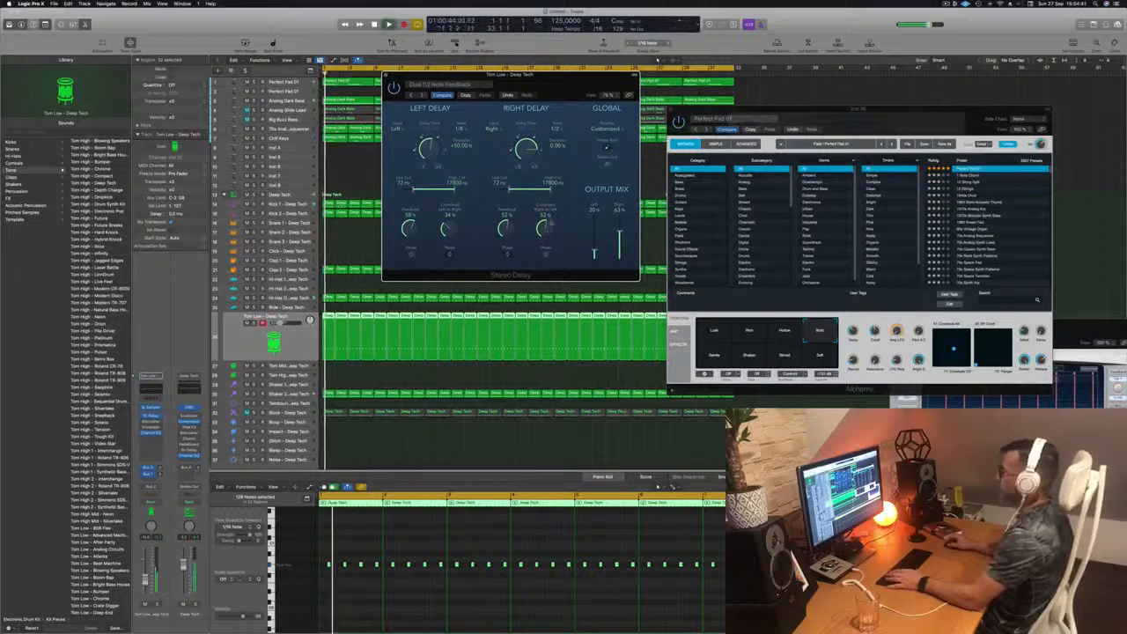
pyautogui.moveTo(546, 79); pyautogui.dragTo(580, 82)
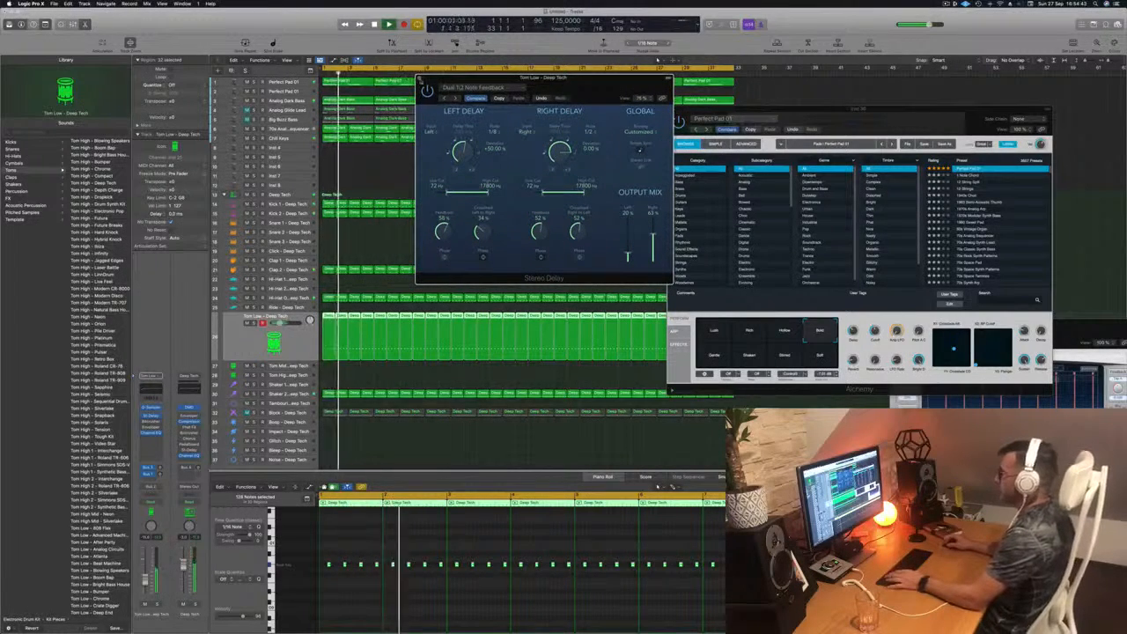
pyautogui.click(420, 79)
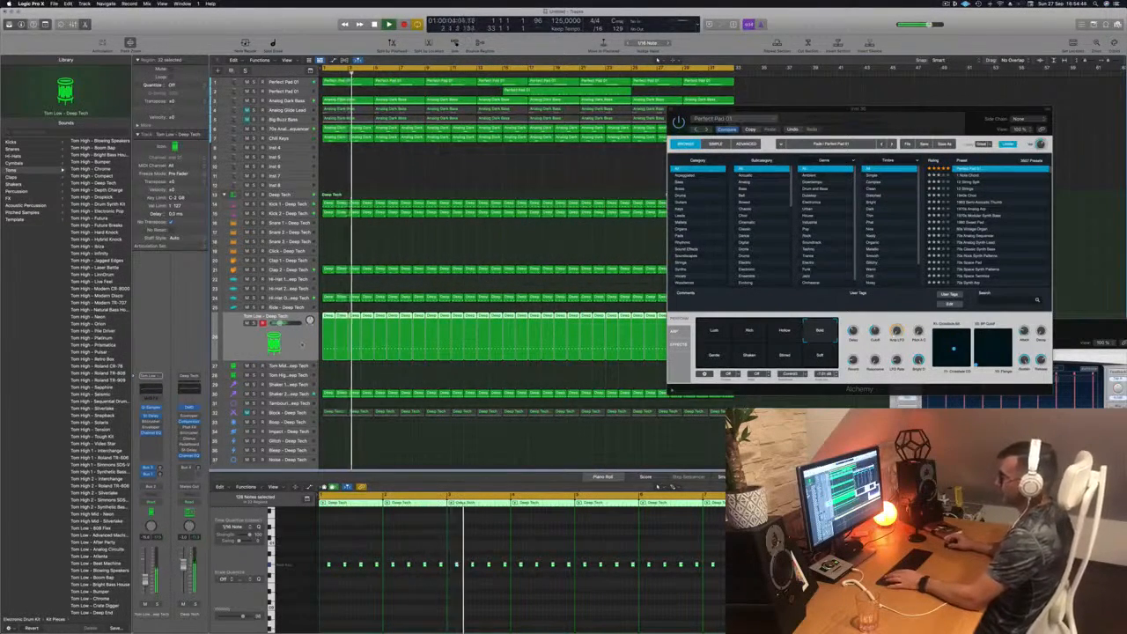
pyautogui.click(254, 323)
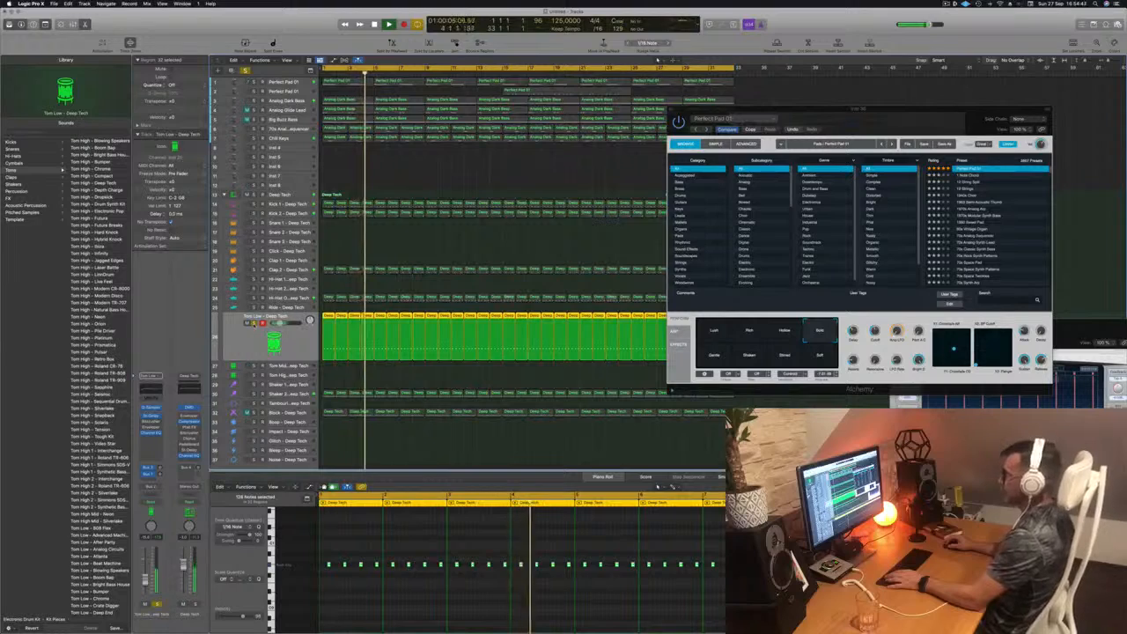
pyautogui.press('s')
# Split the recorded Perfect Pad 01 melody region at bar 19, delete its first part and move the remainder to bar 1.
pyautogui.press('super+k')
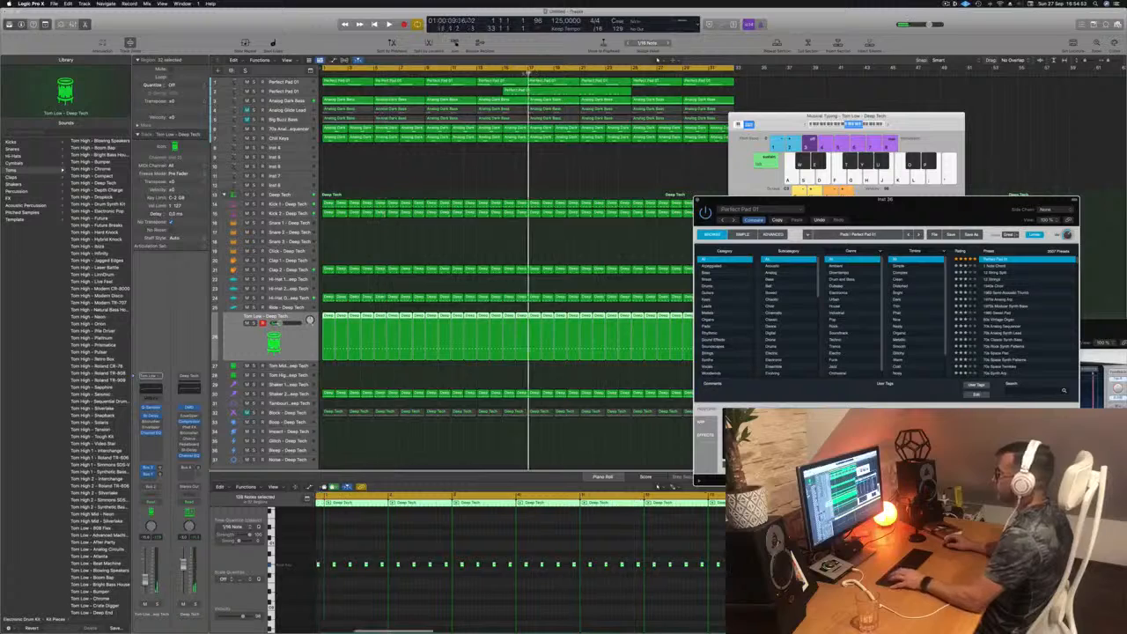
pyautogui.click(554, 88)
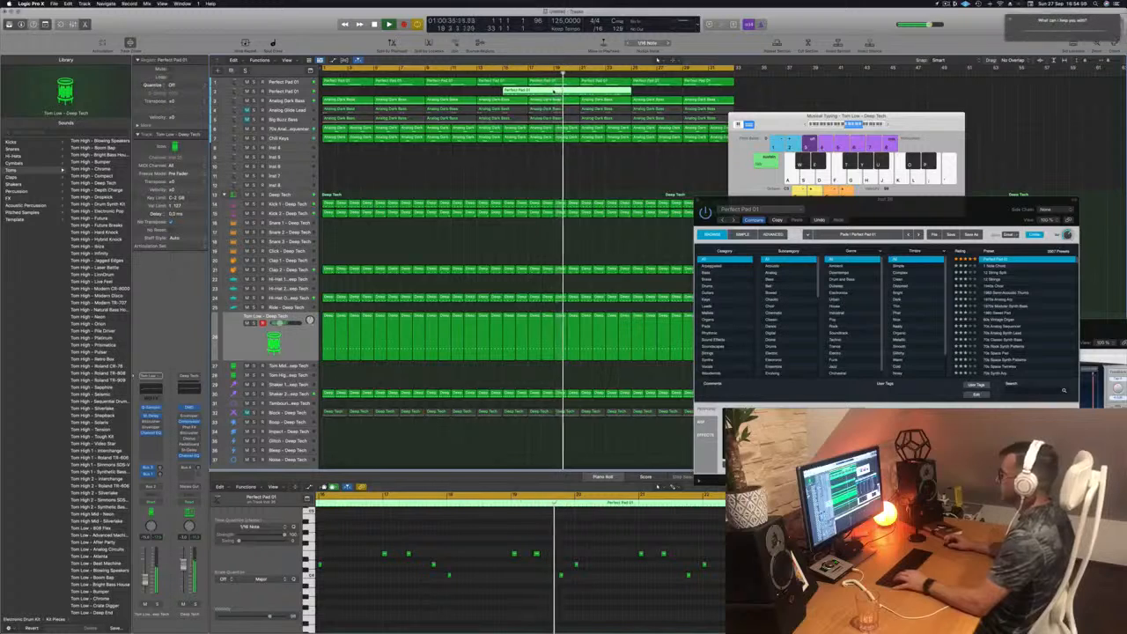
pyautogui.click(541, 138)
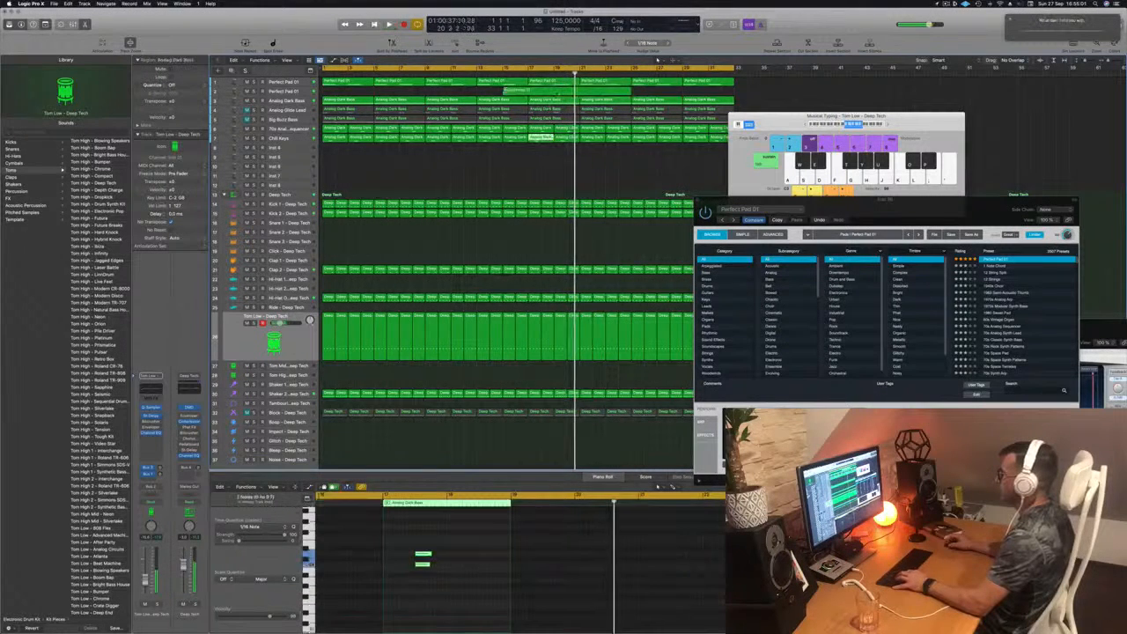
pyautogui.click(528, 90)
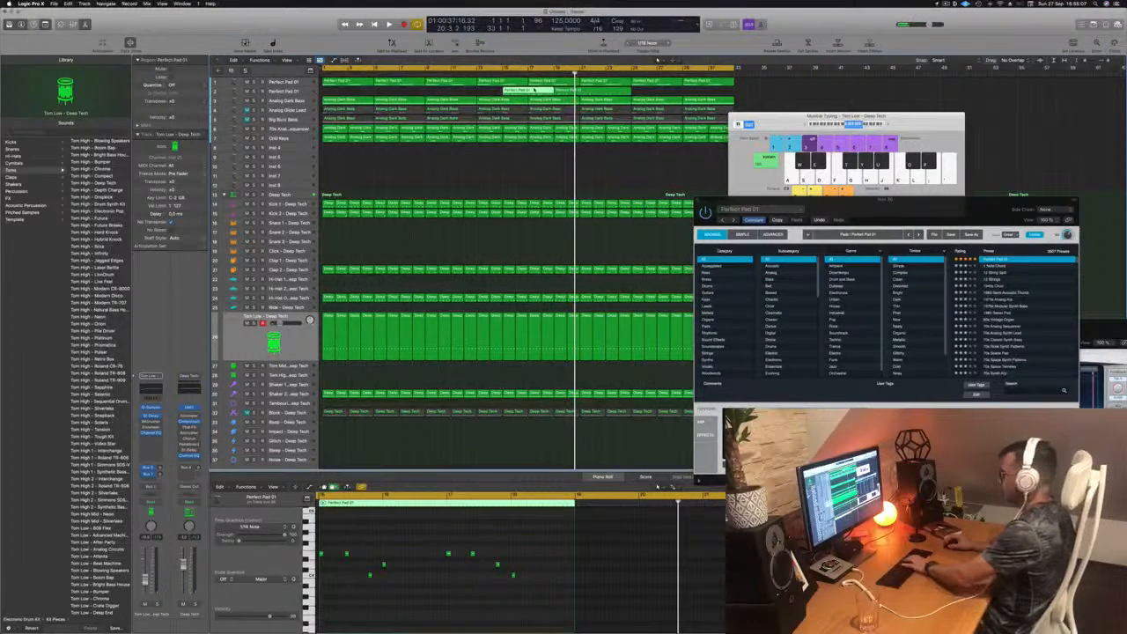
pyautogui.press('Delete')
pyautogui.moveTo(585, 92); pyautogui.dragTo(352, 94)
# Select all notes of the moved melody region, quantize them to 1/16 notes and play the result from the start.
pyautogui.press('space')
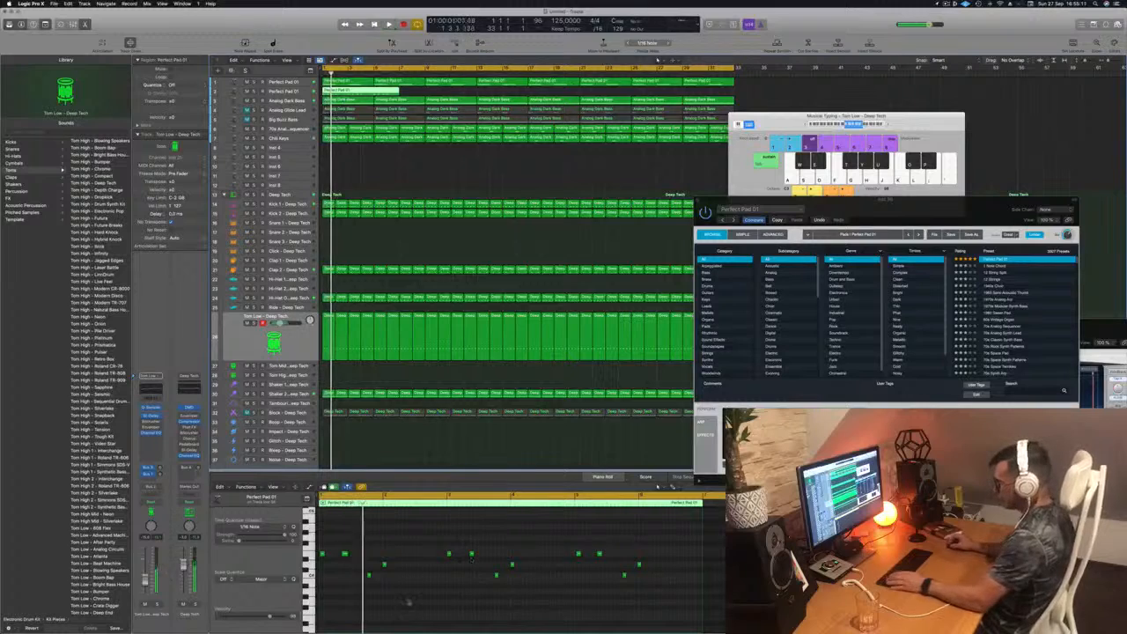
pyautogui.click(408, 601)
pyautogui.press('space')
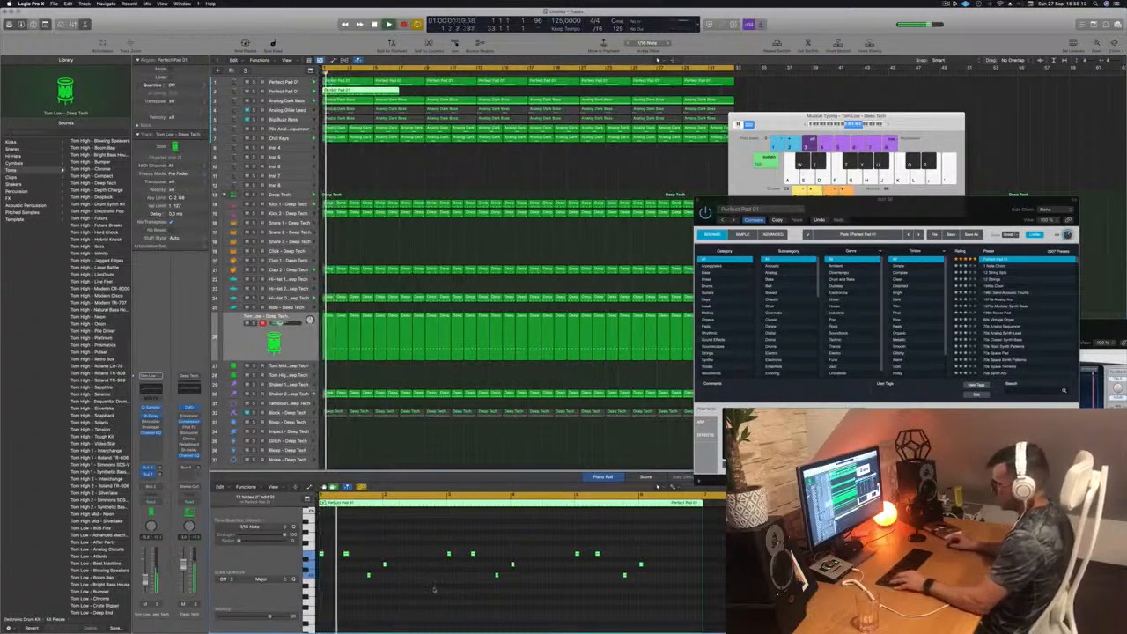
pyautogui.scroll(1, 440, 591)
pyautogui.scroll(-2, 445, 590)
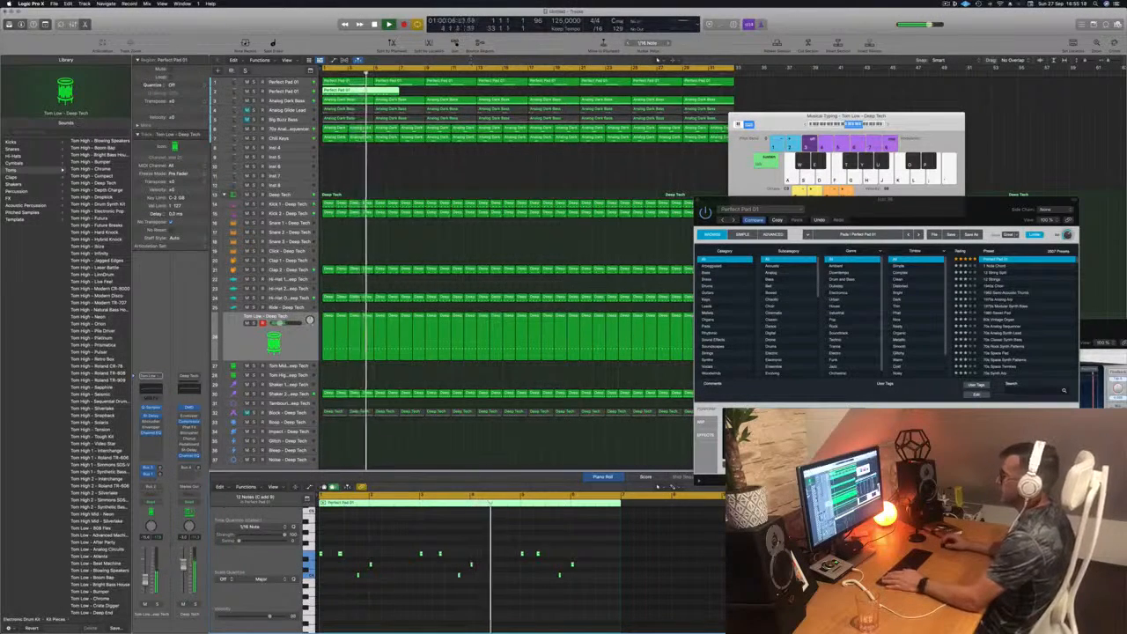
# Split the melody region at bar 5 and delete the part after it, keeping a four-bar region.
pyautogui.press('super+t')
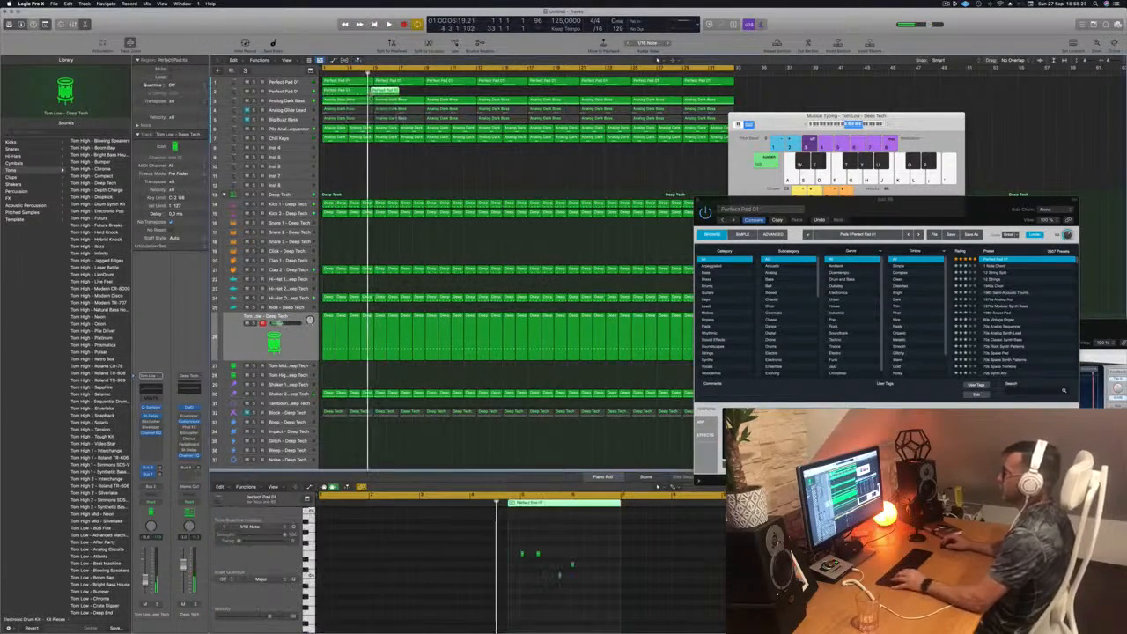
pyautogui.press('super+z')
pyautogui.keyDown('super'); pyautogui.doubleClick(374, 92); pyautogui.keyUp('super')
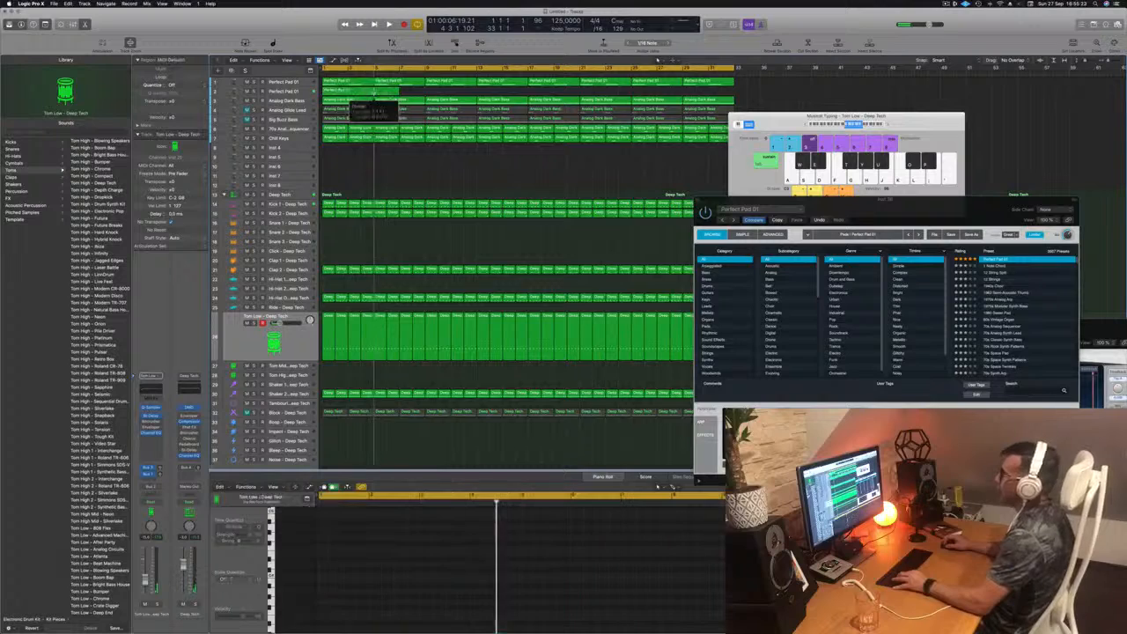
pyautogui.click(348, 92)
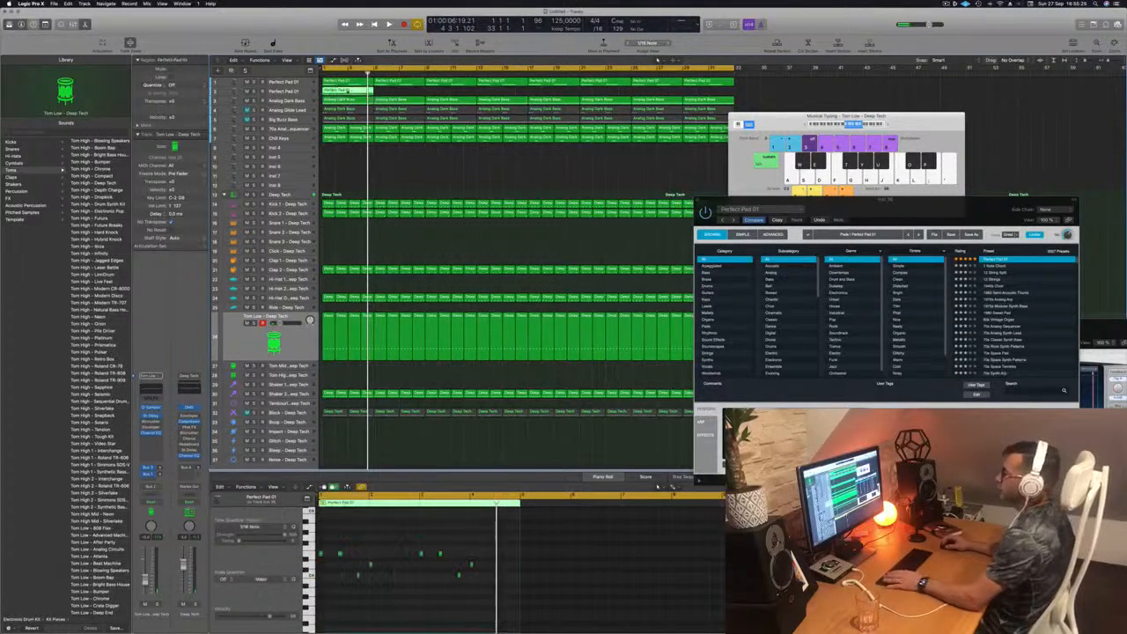
# Try the Lush and Rich variations of Perfect Pad 01 on the melody track during playback and return to Bold.
pyautogui.press('space')
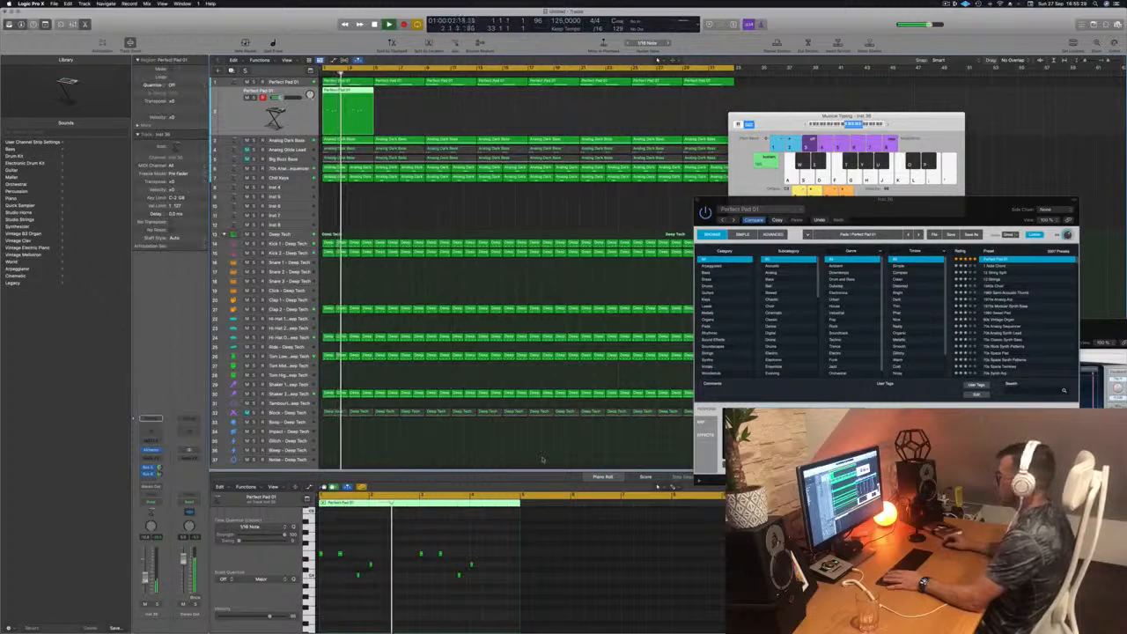
pyautogui.moveTo(967, 210); pyautogui.dragTo(754, 207)
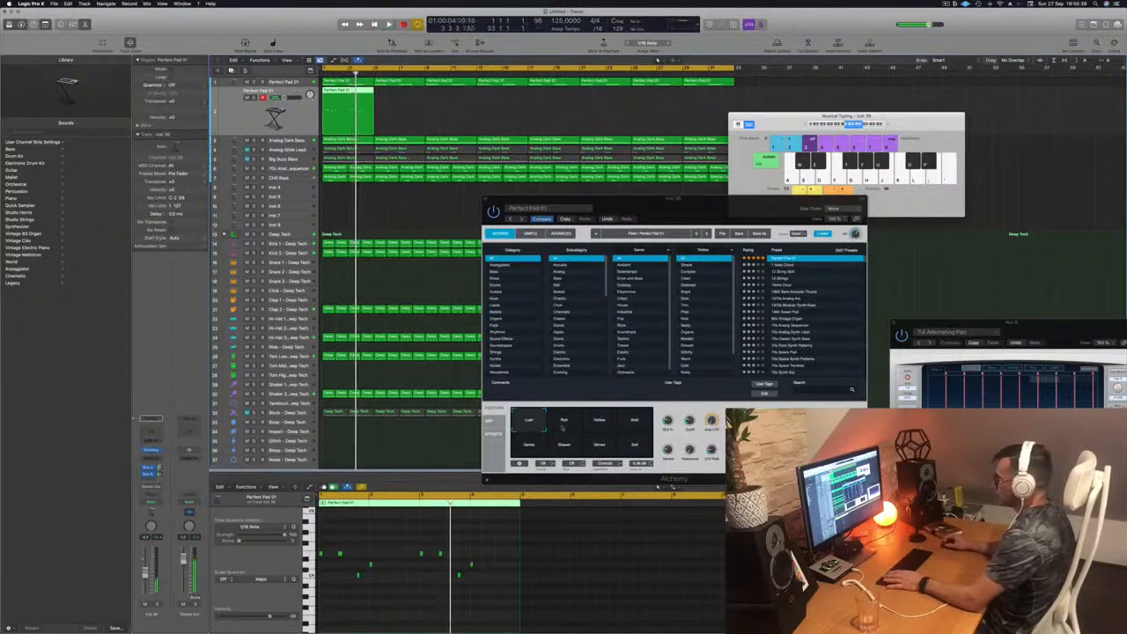
pyautogui.click(569, 423)
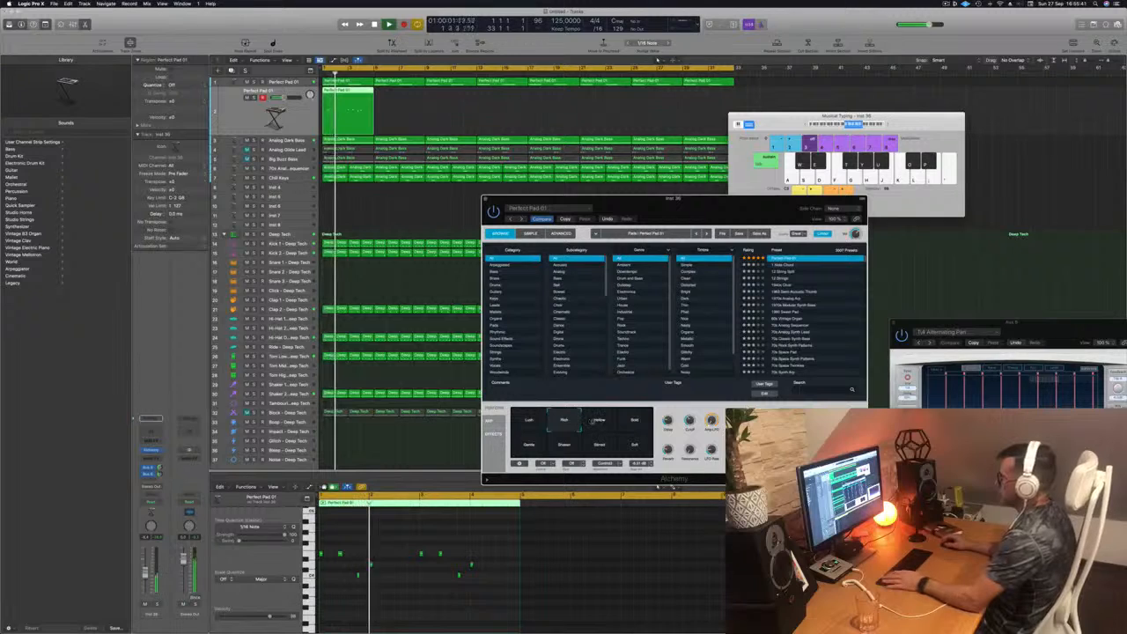
pyautogui.click(635, 422)
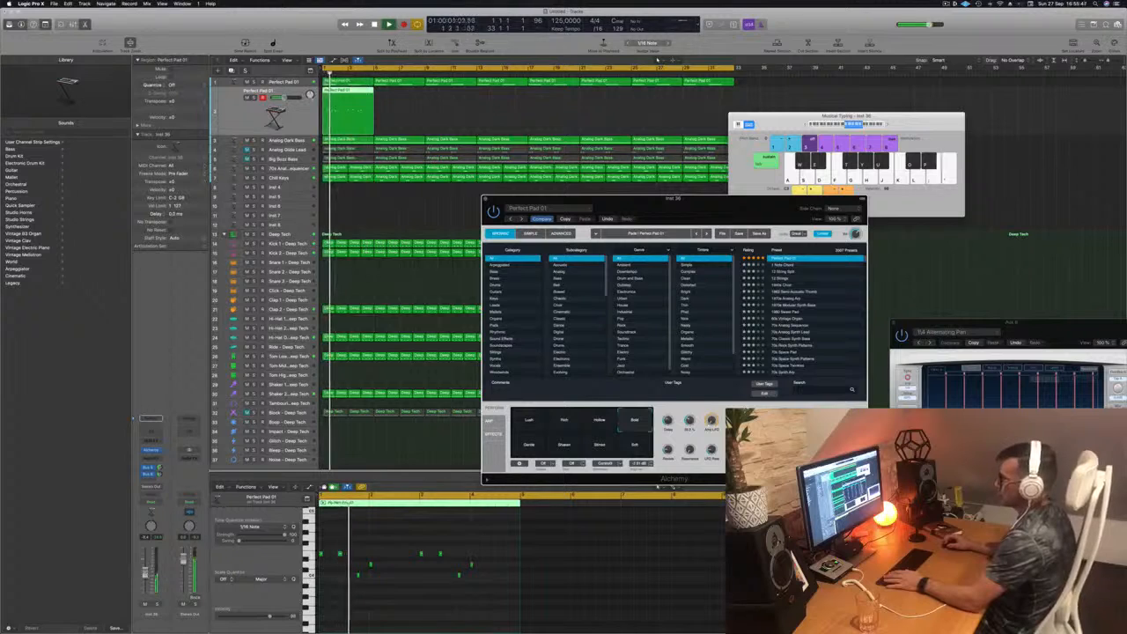
# Add a Channel EQ to the melody track with a low cut at about 366 Hz.
pyautogui.click(154, 432)
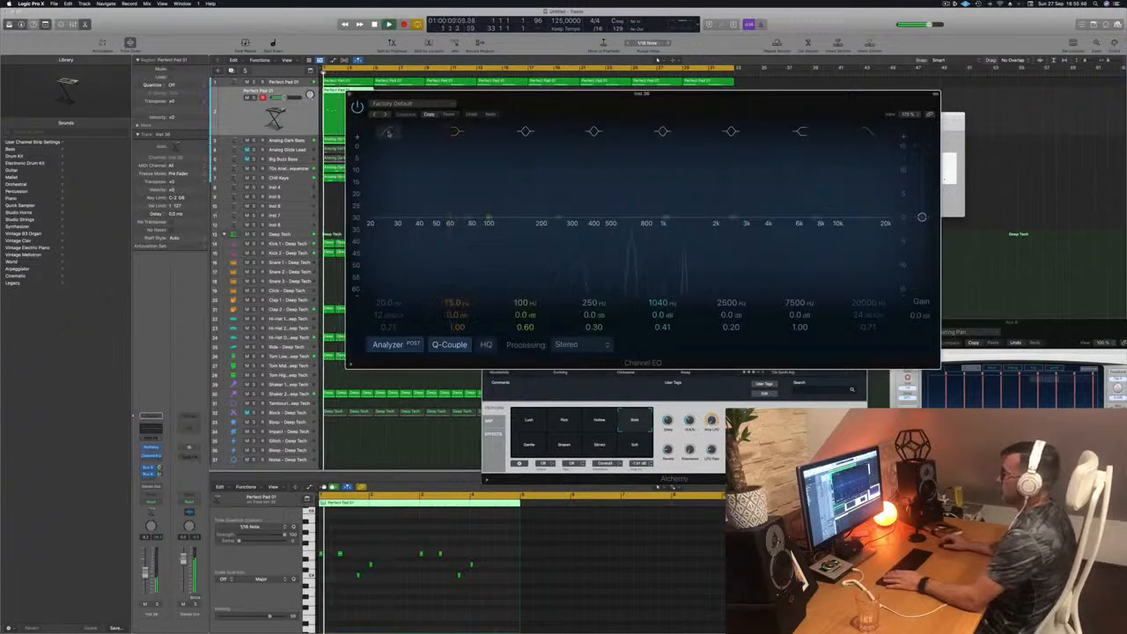
pyautogui.moveTo(368, 228); pyautogui.dragTo(622, 205)
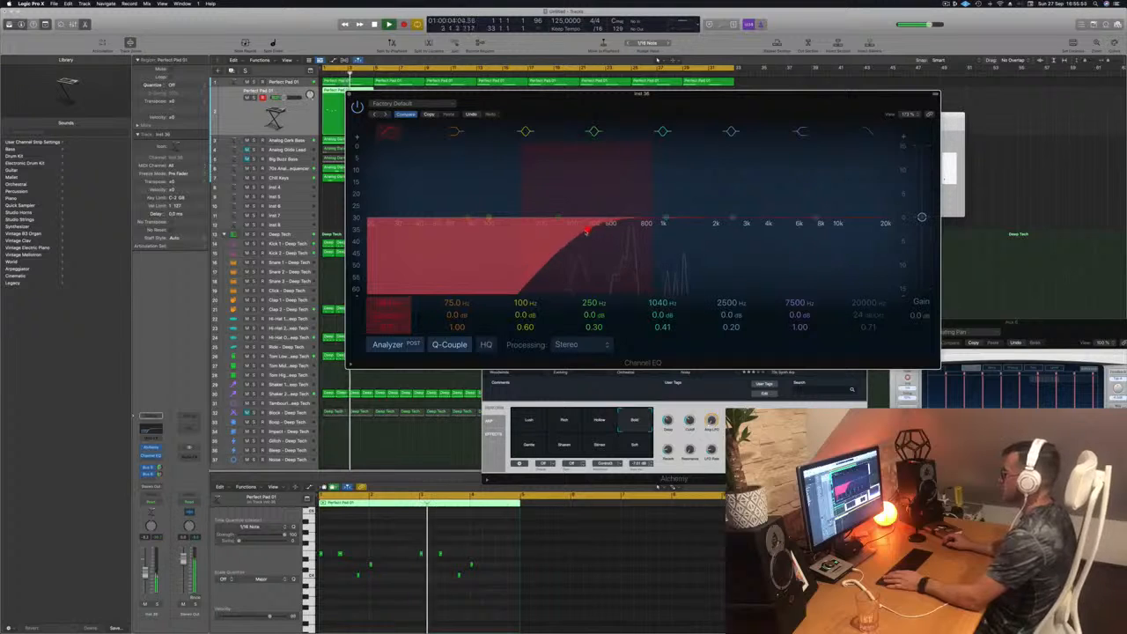
pyautogui.moveTo(466, 111); pyautogui.dragTo(480, 114)
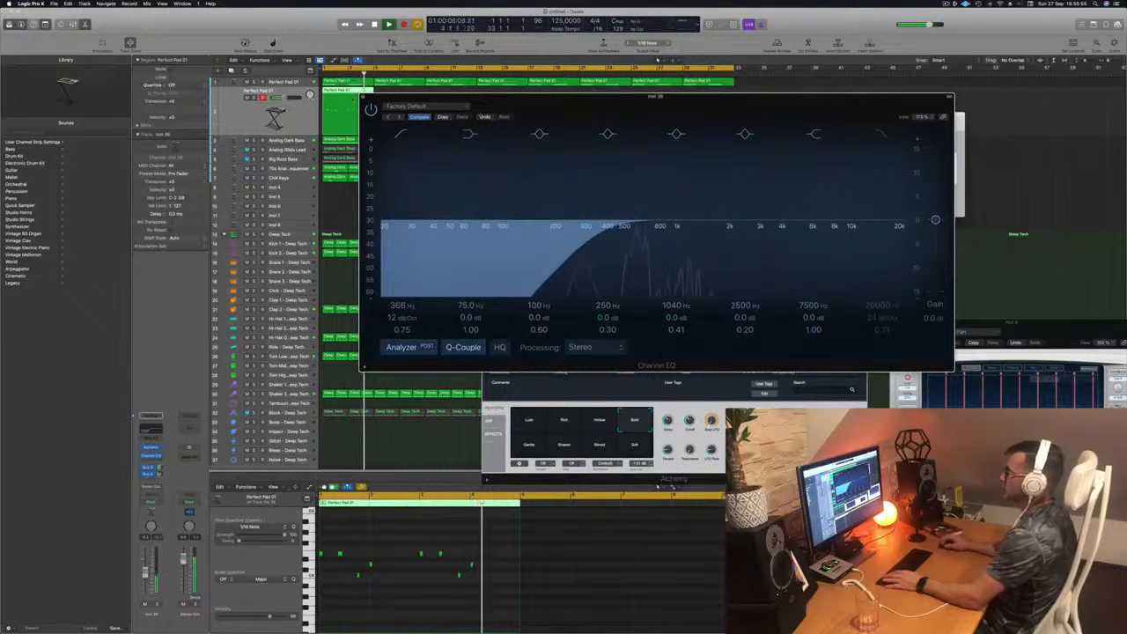
pyautogui.click(363, 97)
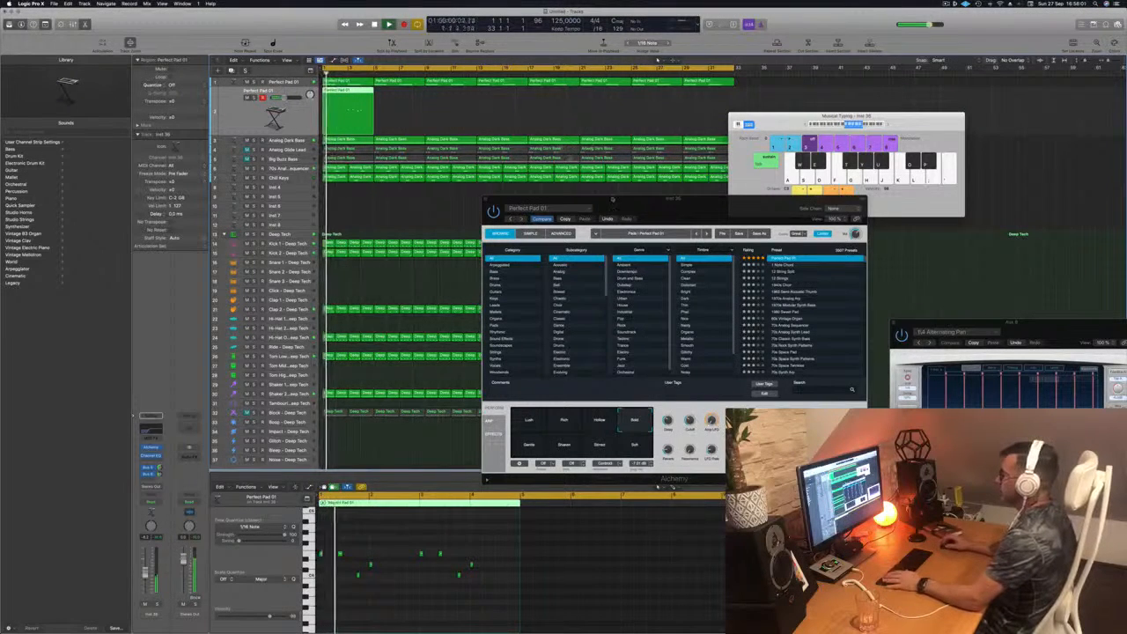
# Duplicate the Perfect Pad 01 melody track together with its region and mute the original track.
pyautogui.moveTo(612, 199); pyautogui.dragTo(561, 180)
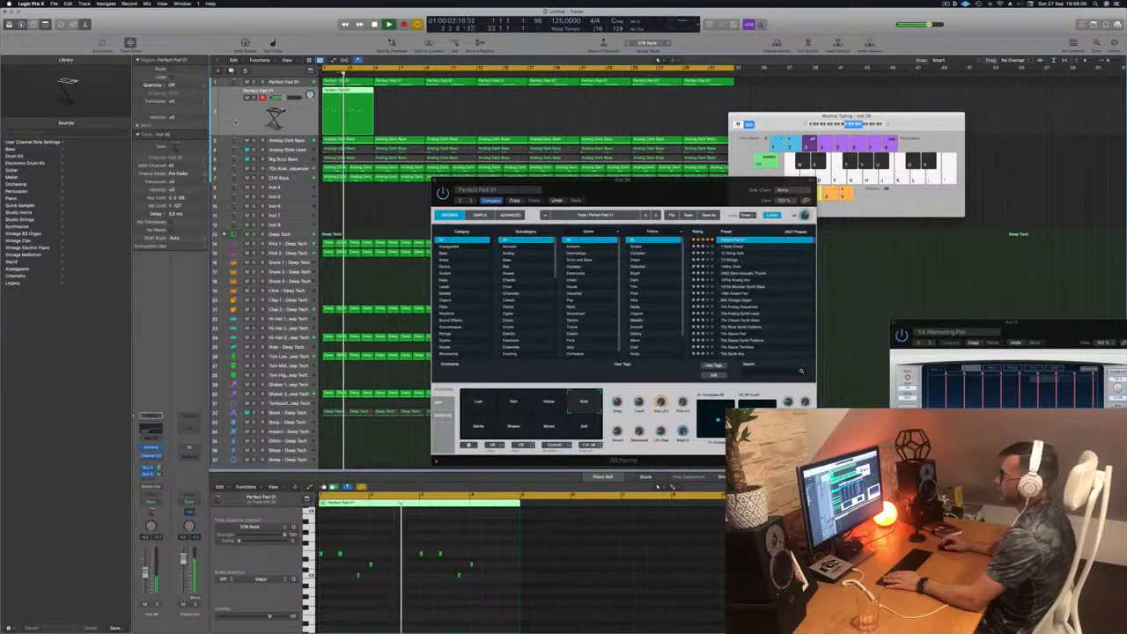
pyautogui.press('super+d')
pyautogui.press('Return')
pyautogui.press('r')
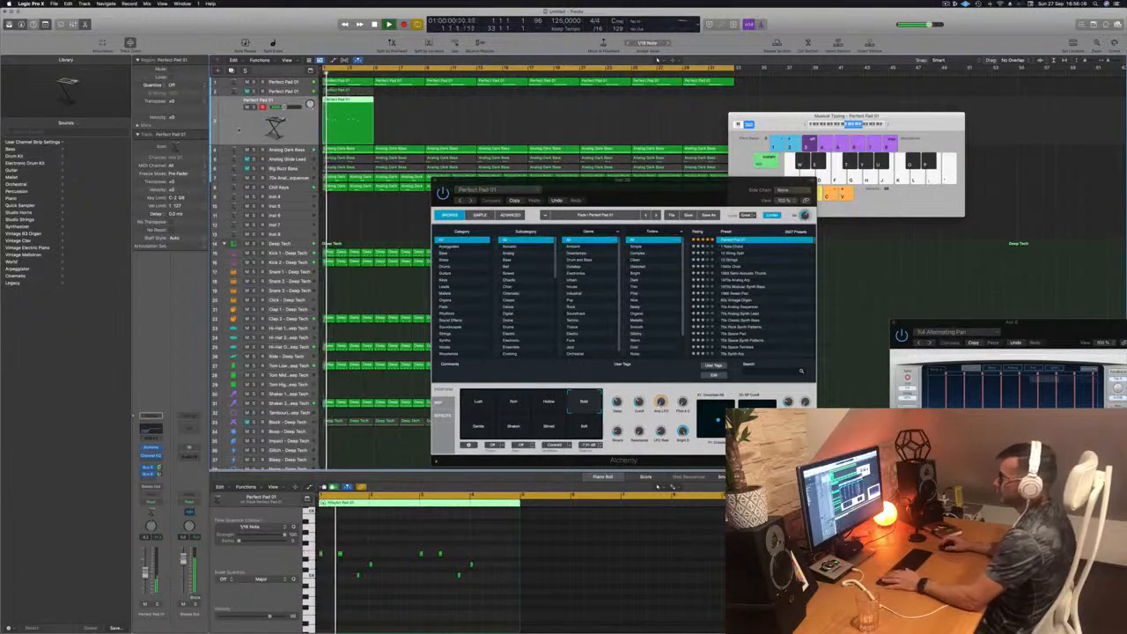
# Open Alchemy on the duplicated track, sort the presets by rating and load the Deeper Emotion preset.
pyautogui.click(151, 448)
pyautogui.moveTo(595, 98); pyautogui.dragTo(670, 161)
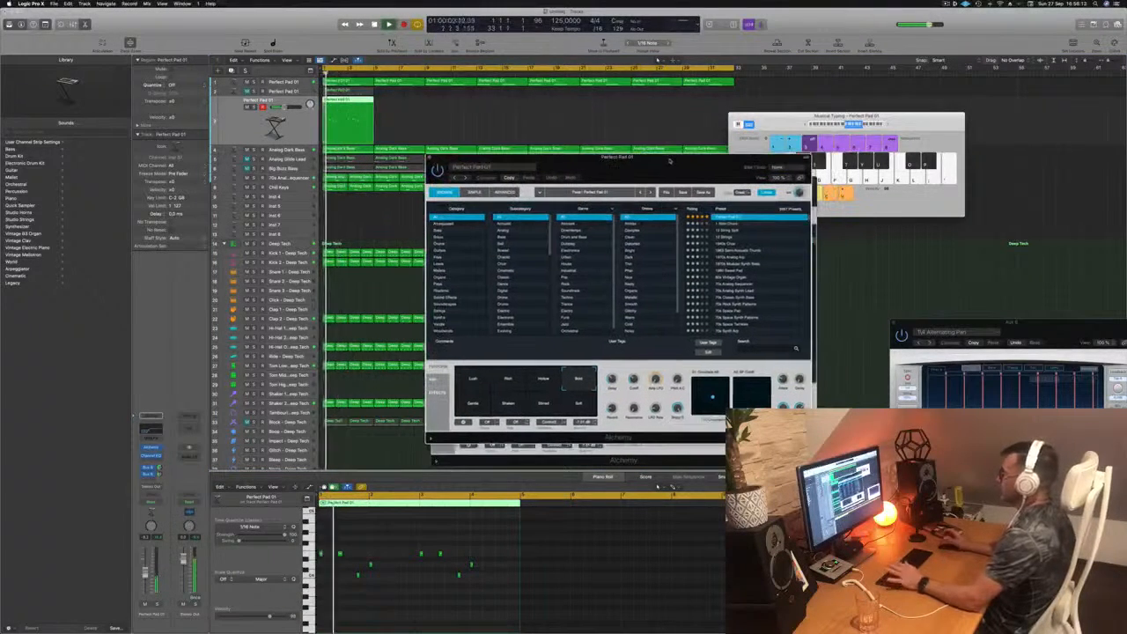
pyautogui.click(694, 209)
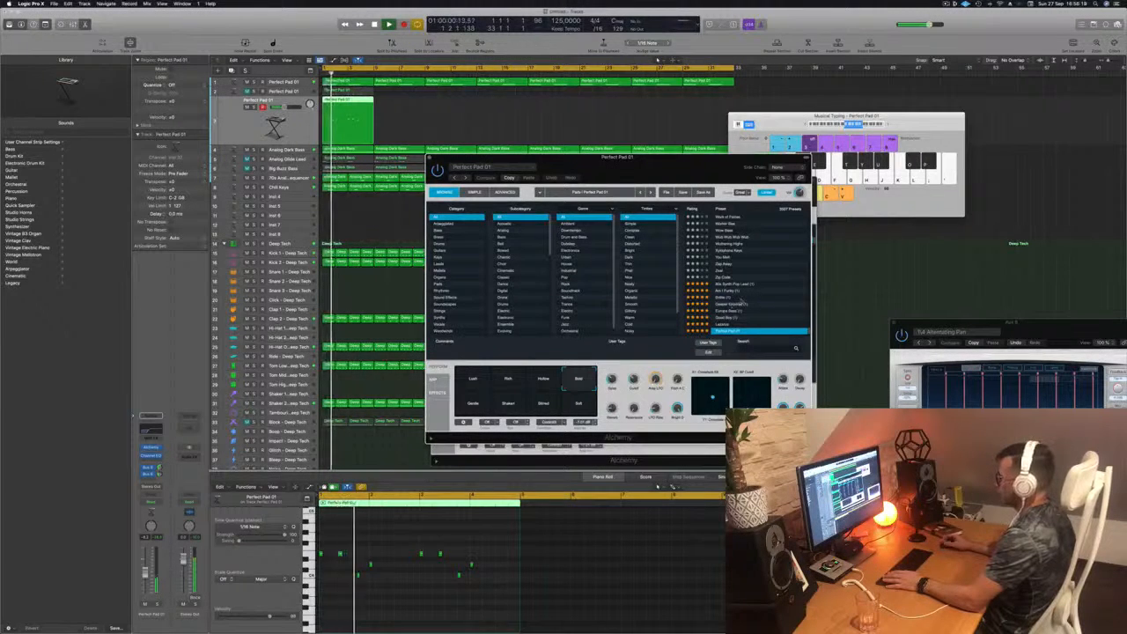
pyautogui.click(742, 305)
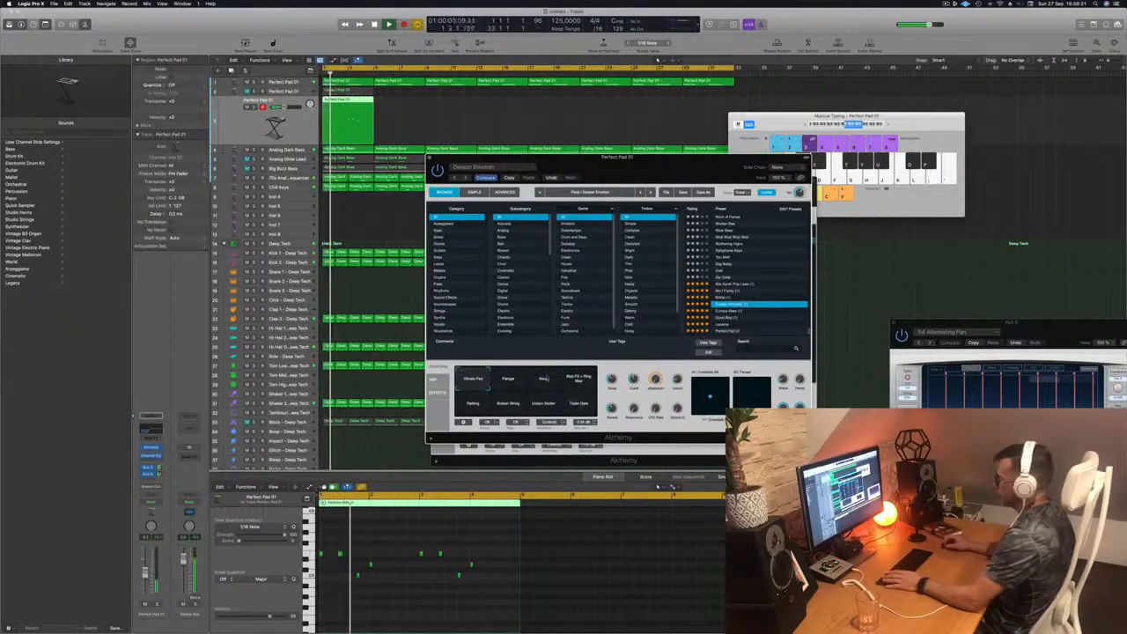
# Try the Vocal, Flanger and Rattling variations of the Deeper Emotion preset during playback of the melody.
pyautogui.click(543, 378)
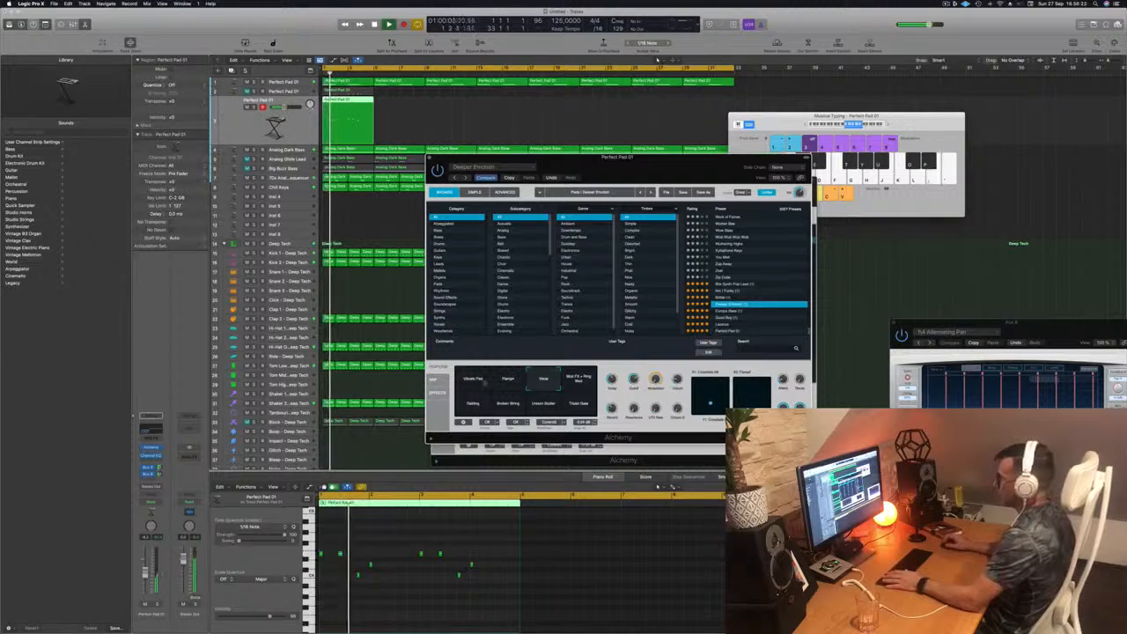
pyautogui.click(511, 384)
pyautogui.press('Return')
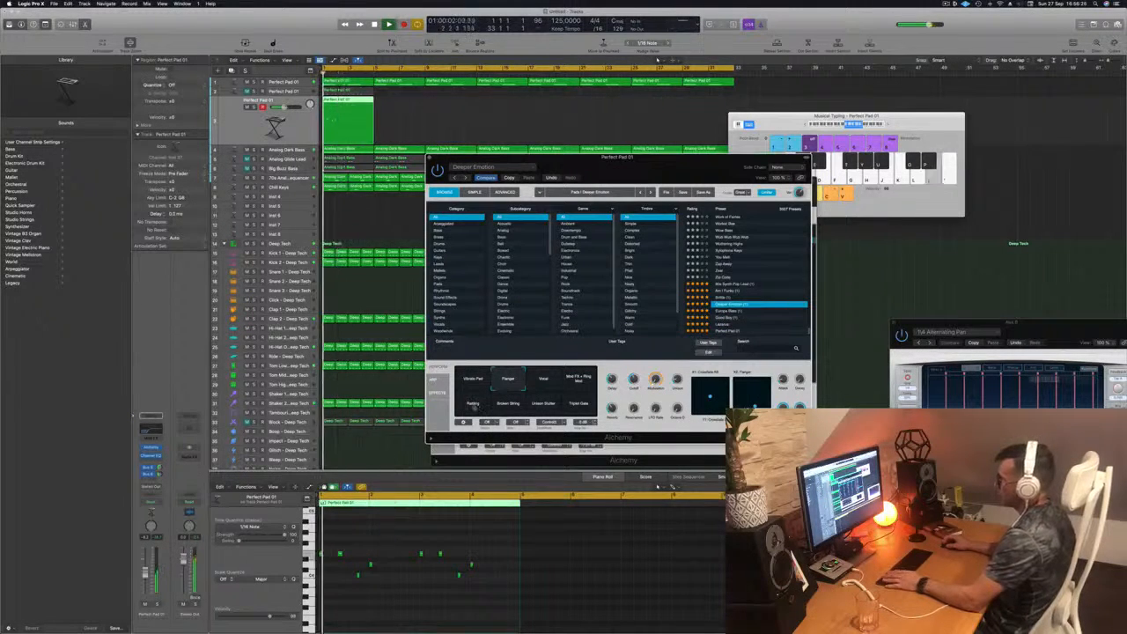
pyautogui.click(476, 404)
pyautogui.press('Return')
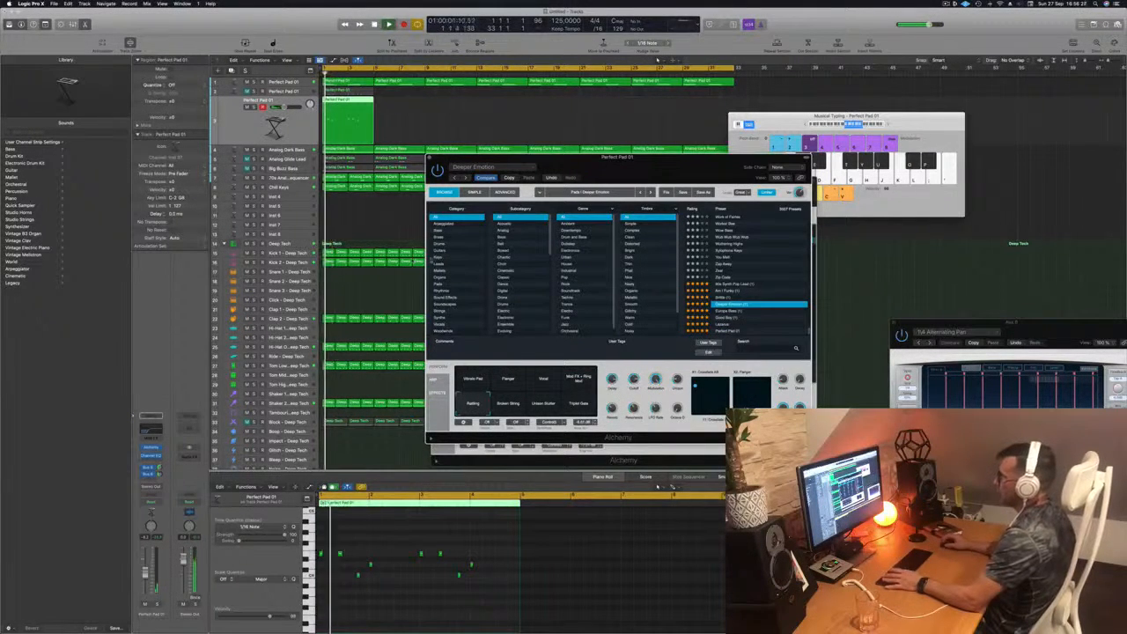
# Filter the Alchemy presets to Pads with the Fast Attack subcategory and load 90s Luscious Pad.
pyautogui.click(440, 284)
pyautogui.scroll(-2, 577, 265)
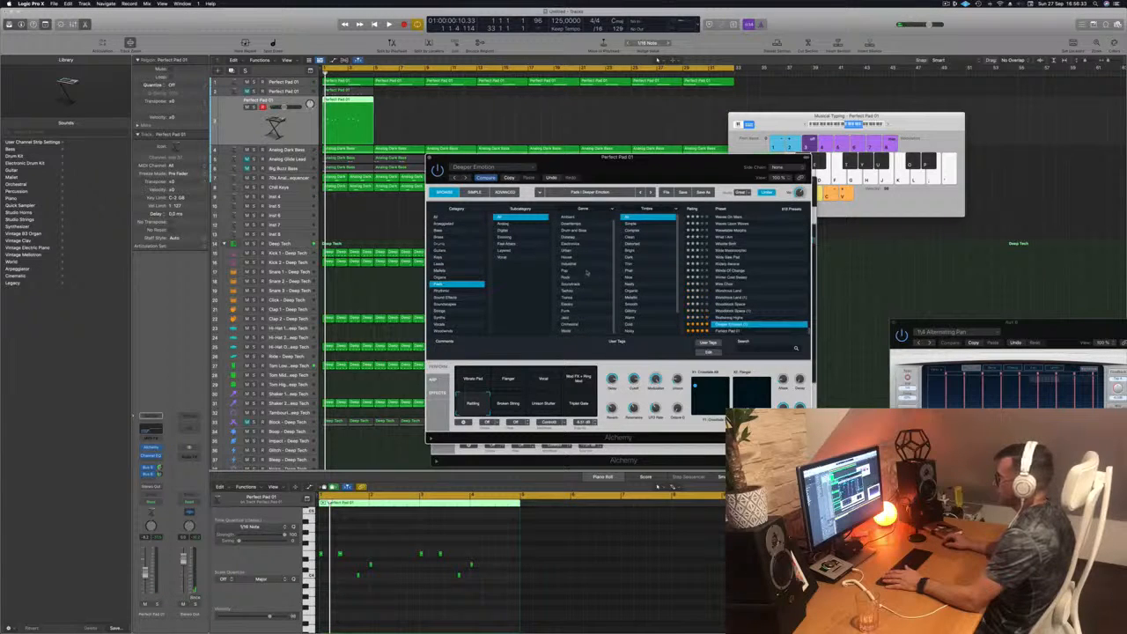
pyautogui.scroll(2, 585, 260)
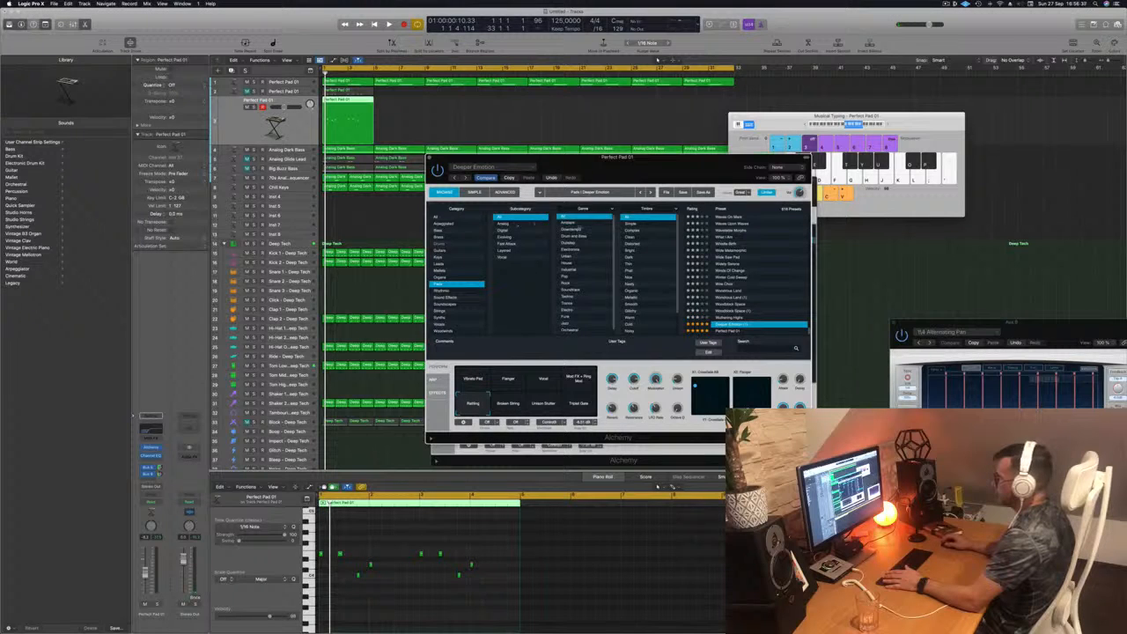
pyautogui.scroll(-1, 591, 248)
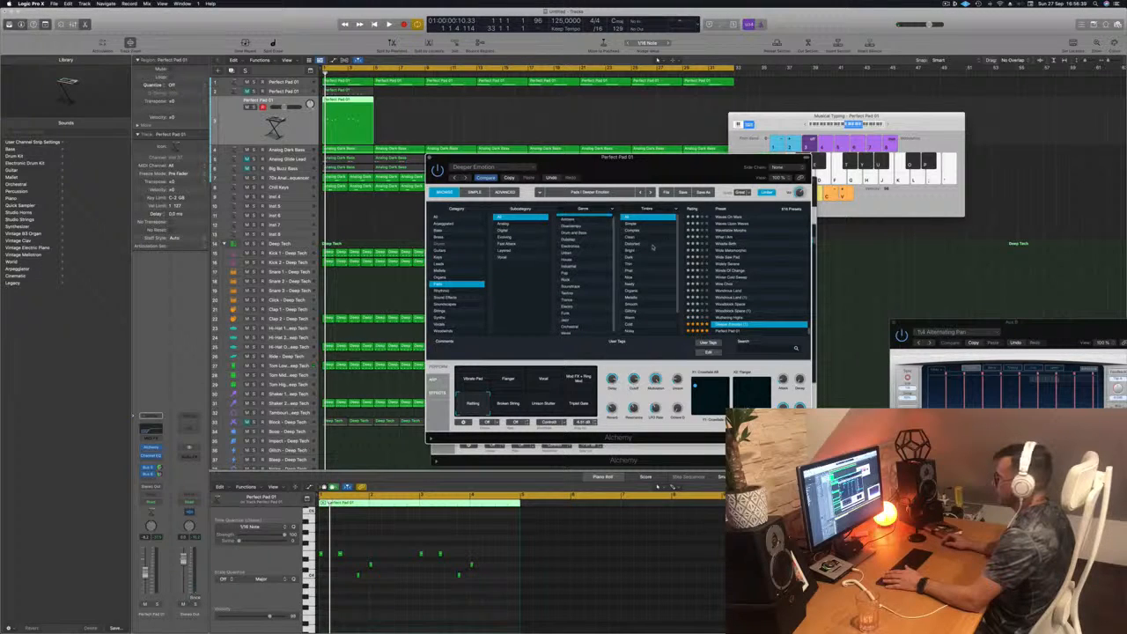
pyautogui.scroll(-1, 653, 247)
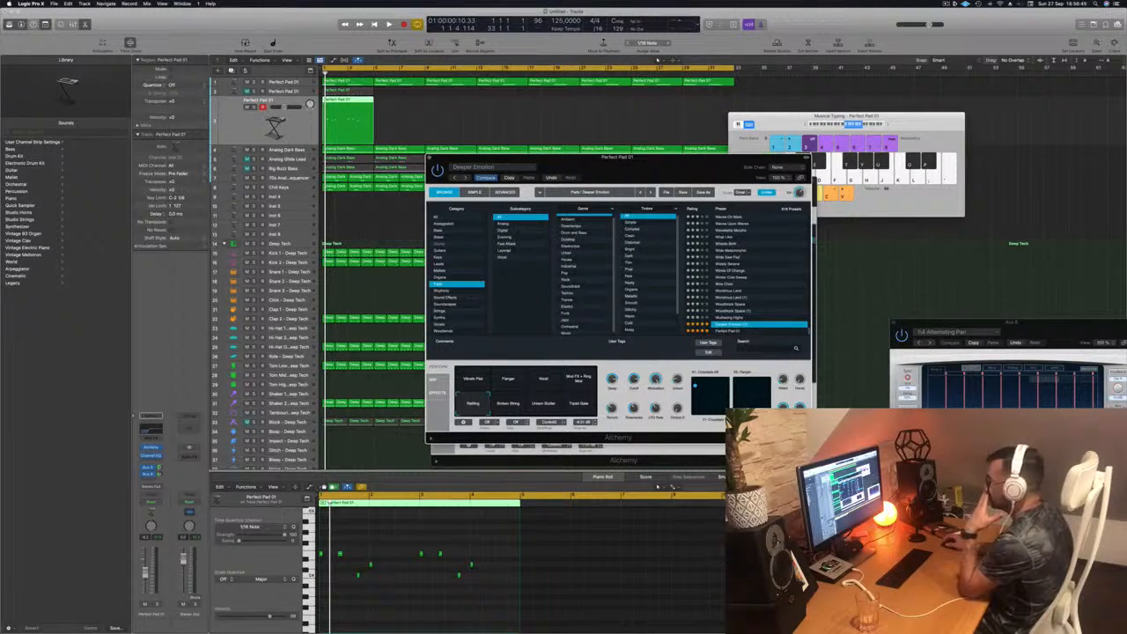
pyautogui.click(507, 249)
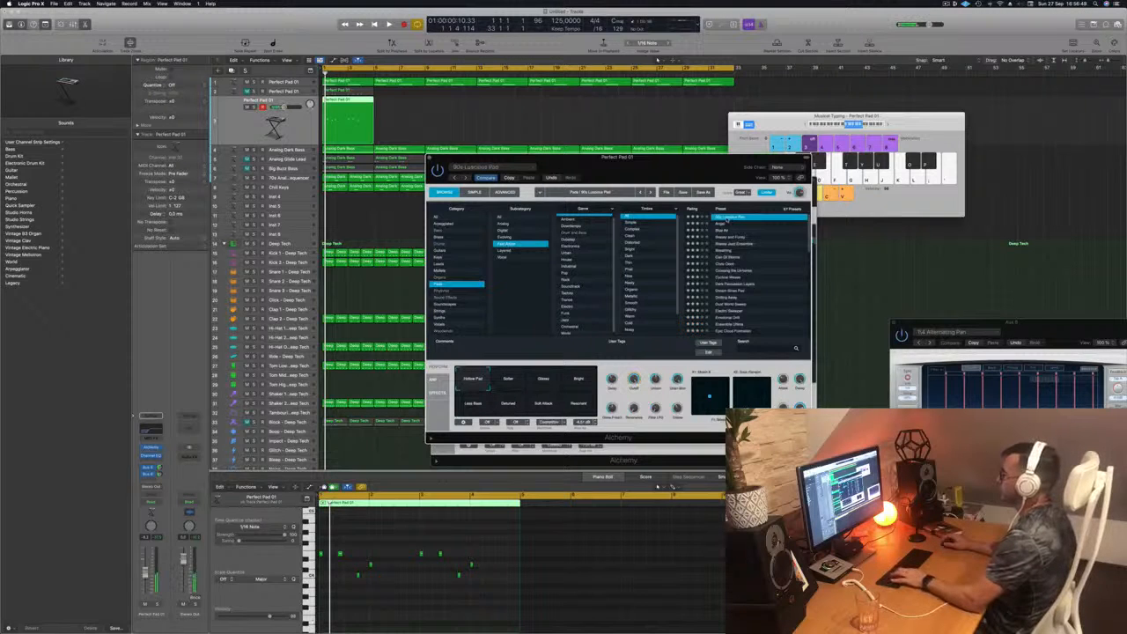
# Play the melody with 90s Luscious Pad and adjust the preset's cutoff.
pyautogui.press('space')
pyautogui.moveTo(672, 159); pyautogui.dragTo(726, 150)
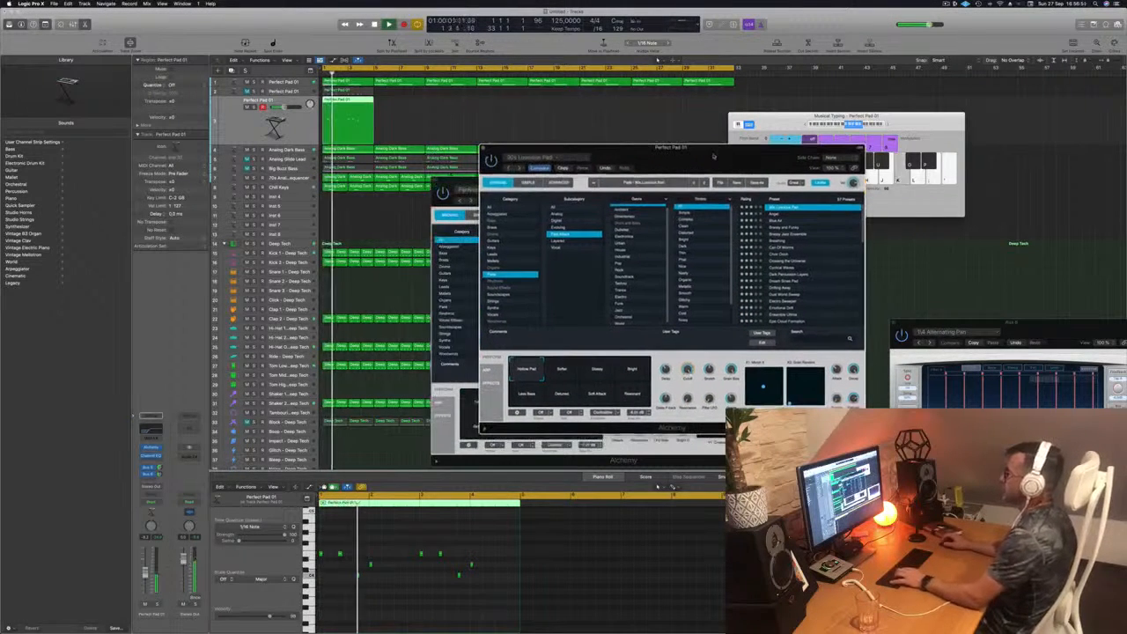
pyautogui.click(222, 121)
pyautogui.press('space')
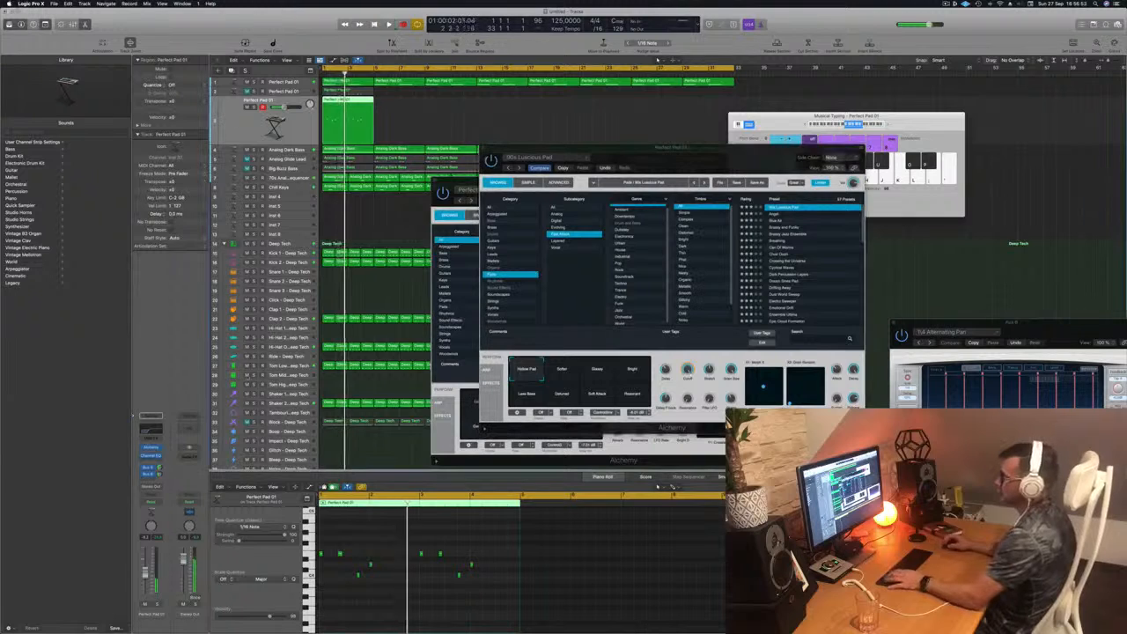
pyautogui.press('space')
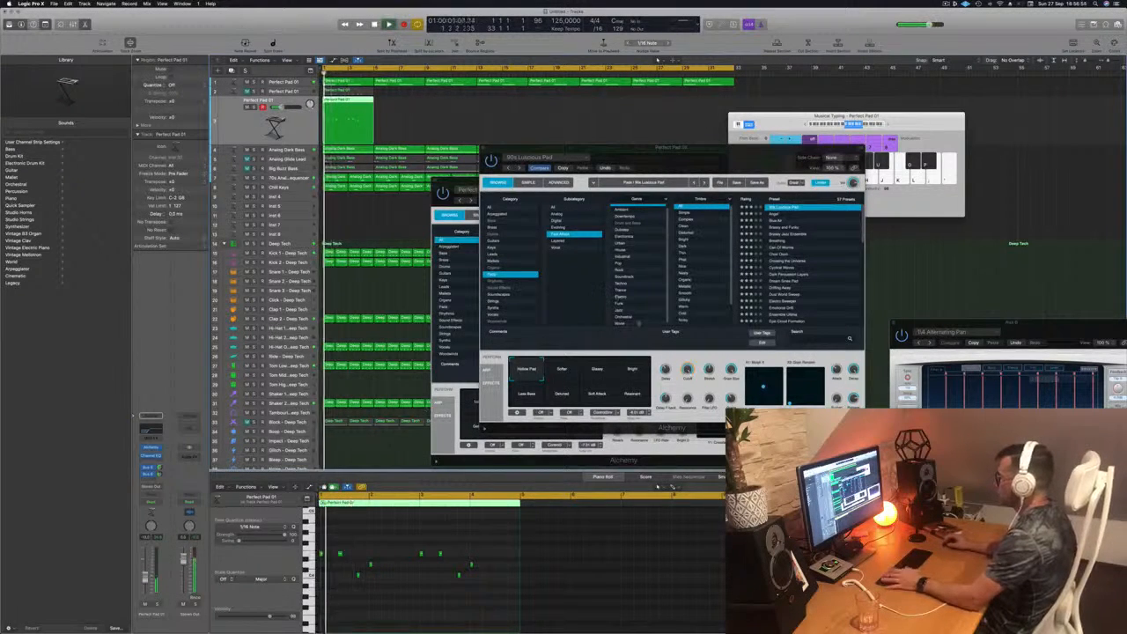
pyautogui.click(689, 371)
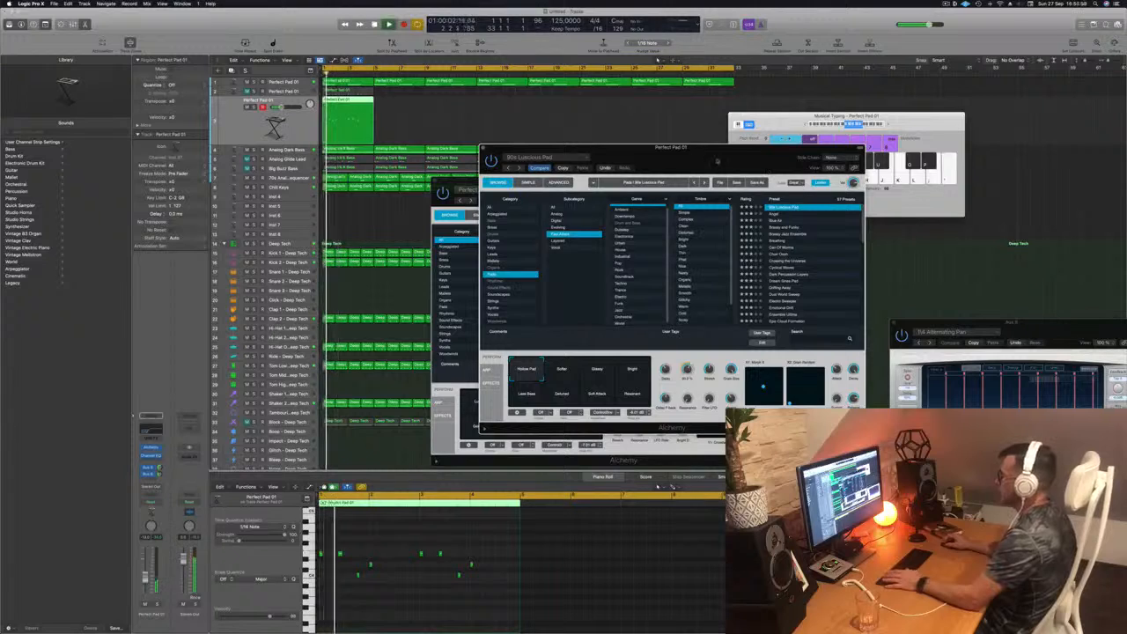
pyautogui.moveTo(718, 161); pyautogui.dragTo(756, 135)
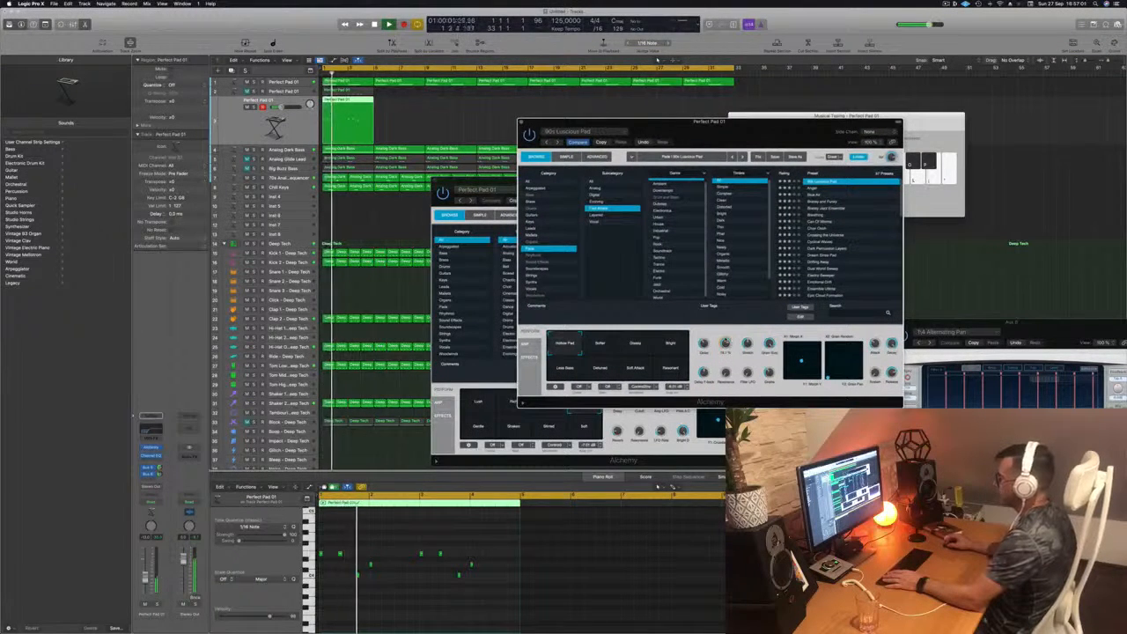
# Audition the other 90s Luscious Pad variations, from Softer and Glassy to Soft Attack and Resonant, and return to Hollow Pad.
pyautogui.click(603, 345)
pyautogui.press('Return')
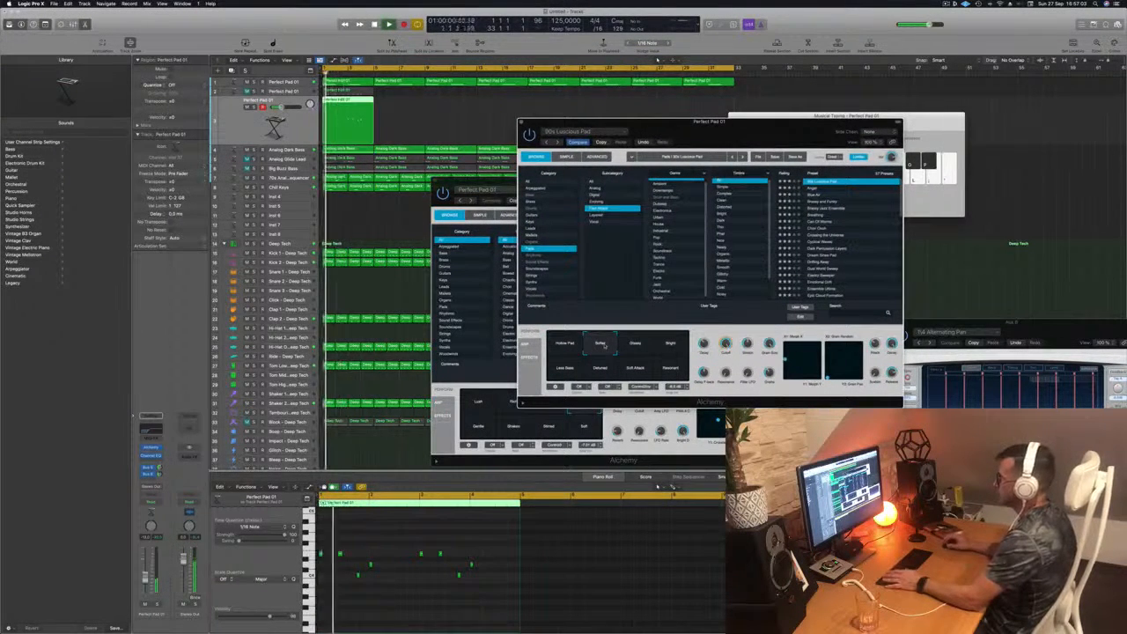
pyautogui.click(631, 346)
pyautogui.click(670, 344)
pyautogui.press('Return')
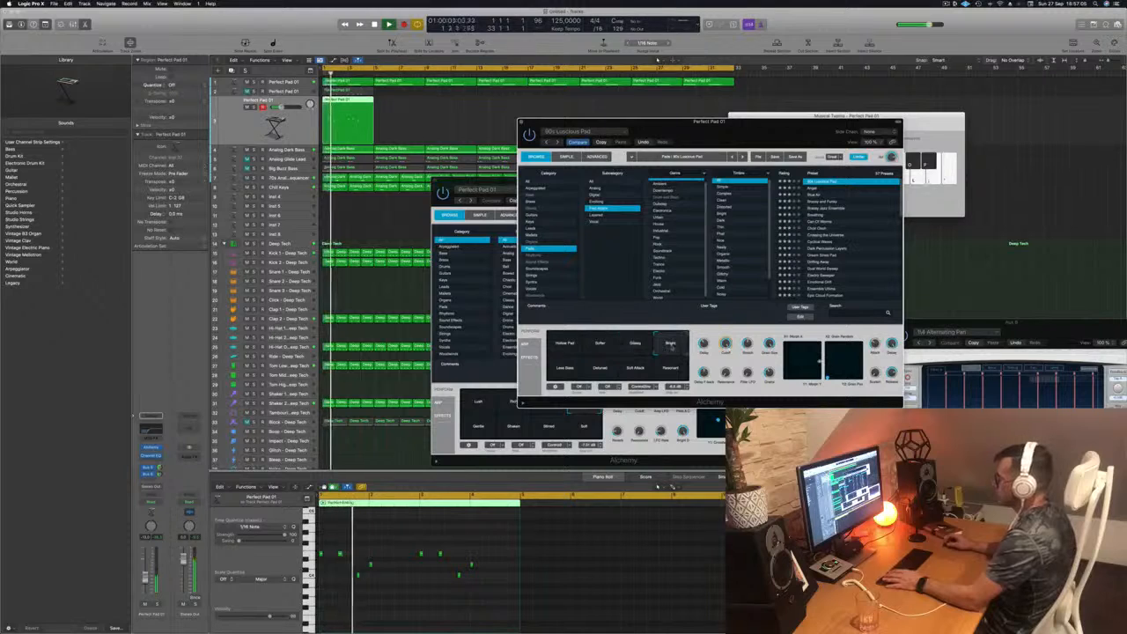
pyautogui.click(566, 369)
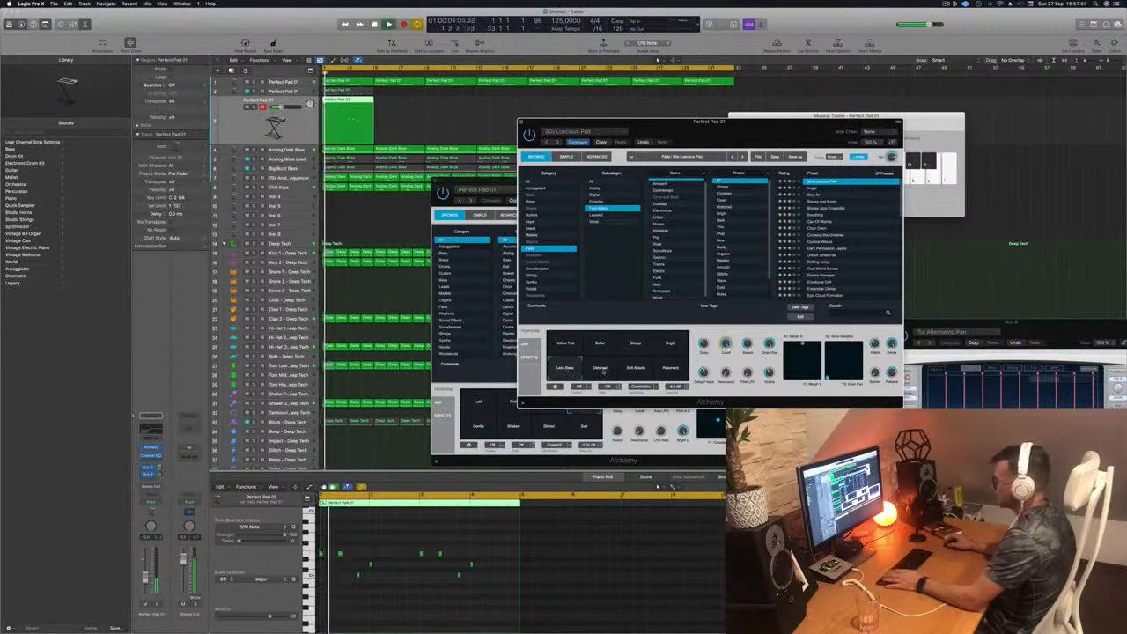
pyautogui.click(603, 372)
pyautogui.click(638, 371)
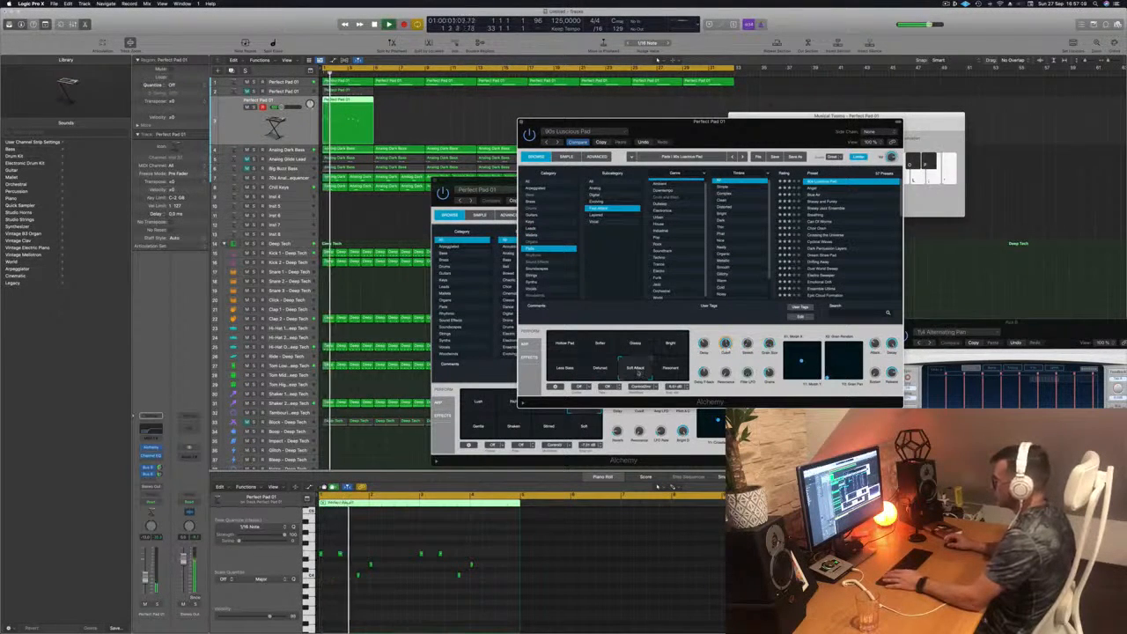
pyautogui.click(672, 371)
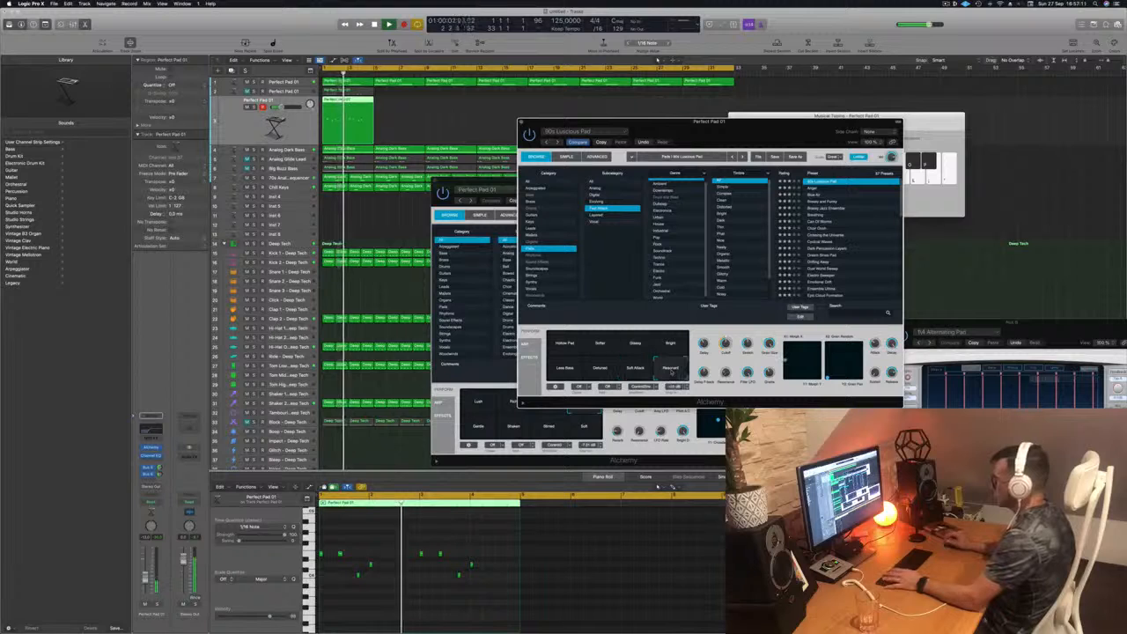
pyautogui.click(673, 346)
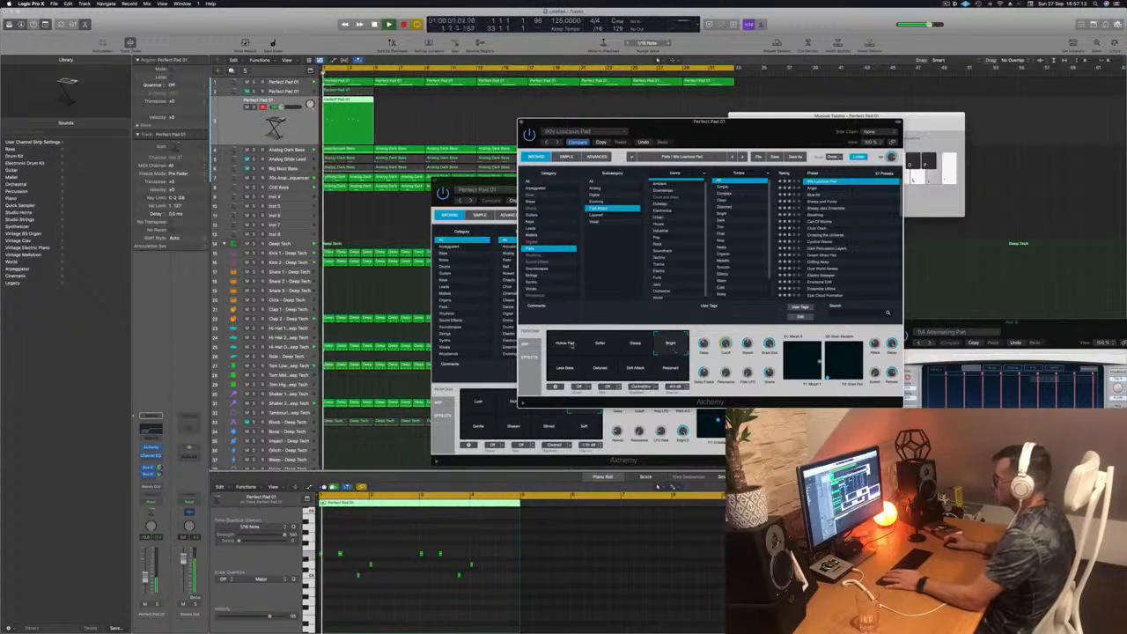
pyautogui.click(569, 346)
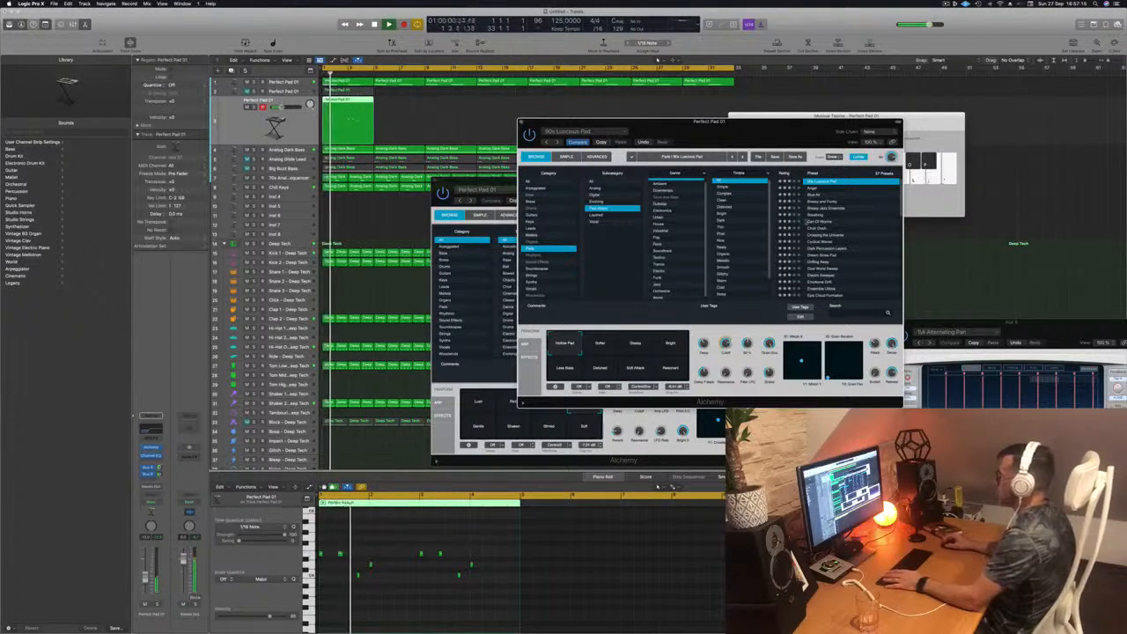
pyautogui.moveTo(810, 135); pyautogui.dragTo(796, 124)
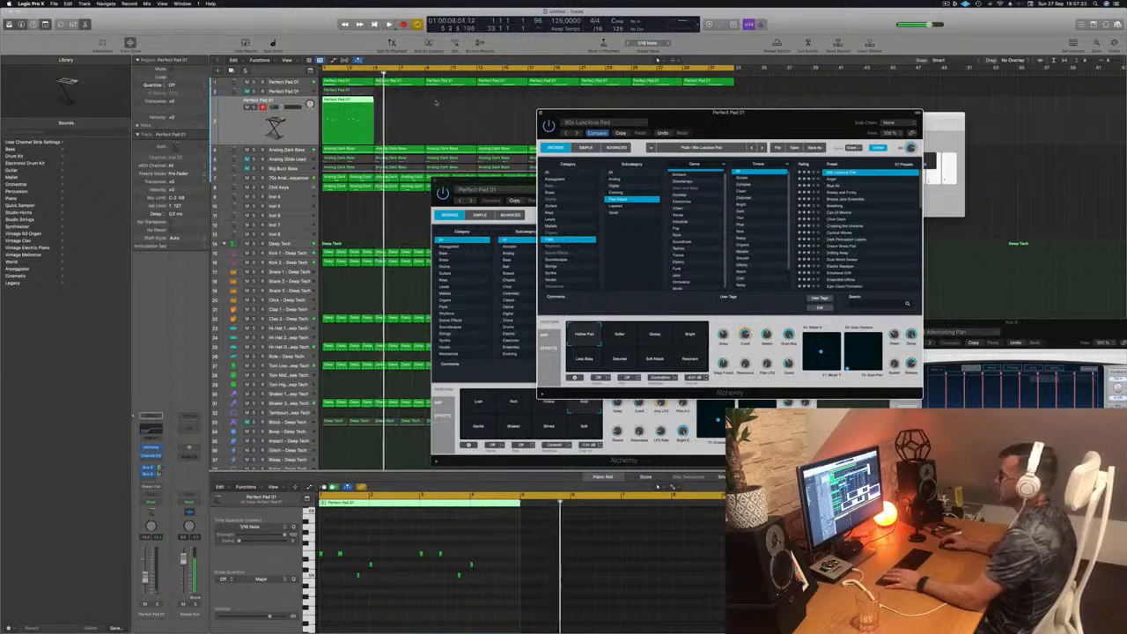
# Copy the melody region on the duplicated track to bar 5 and select both regions.
pyautogui.press('Return')
pyautogui.moveTo(377, 103); pyautogui.dragTo(410, 107)
pyautogui.press('Return')
pyautogui.keyDown('shift'); pyautogui.click(356, 108); pyautogui.keyUp('shift')
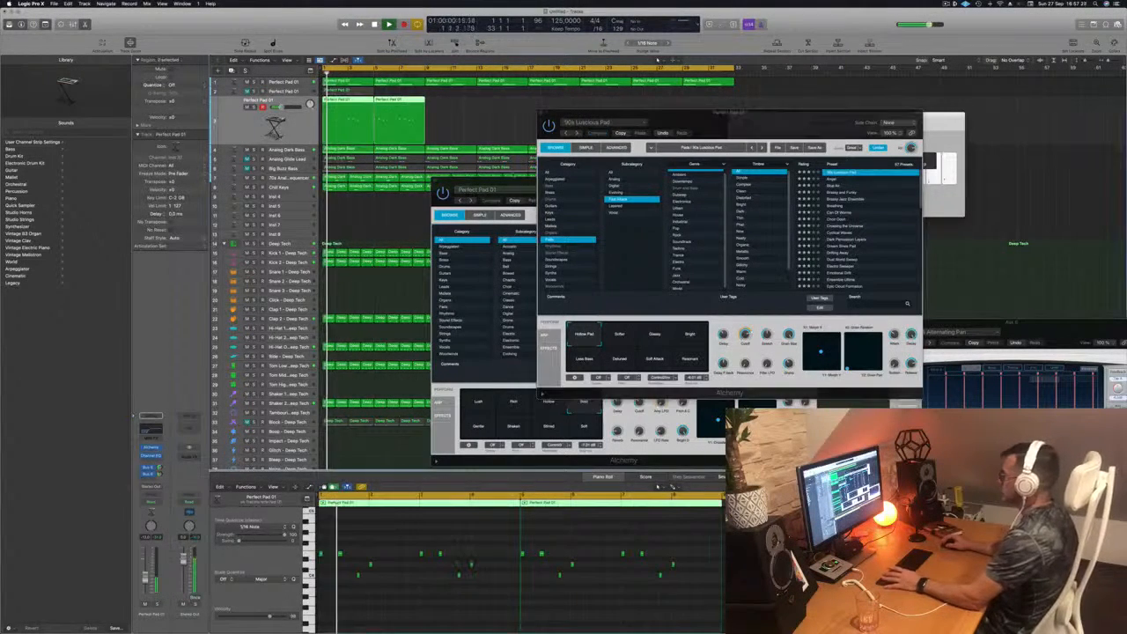
pyautogui.press('Return')
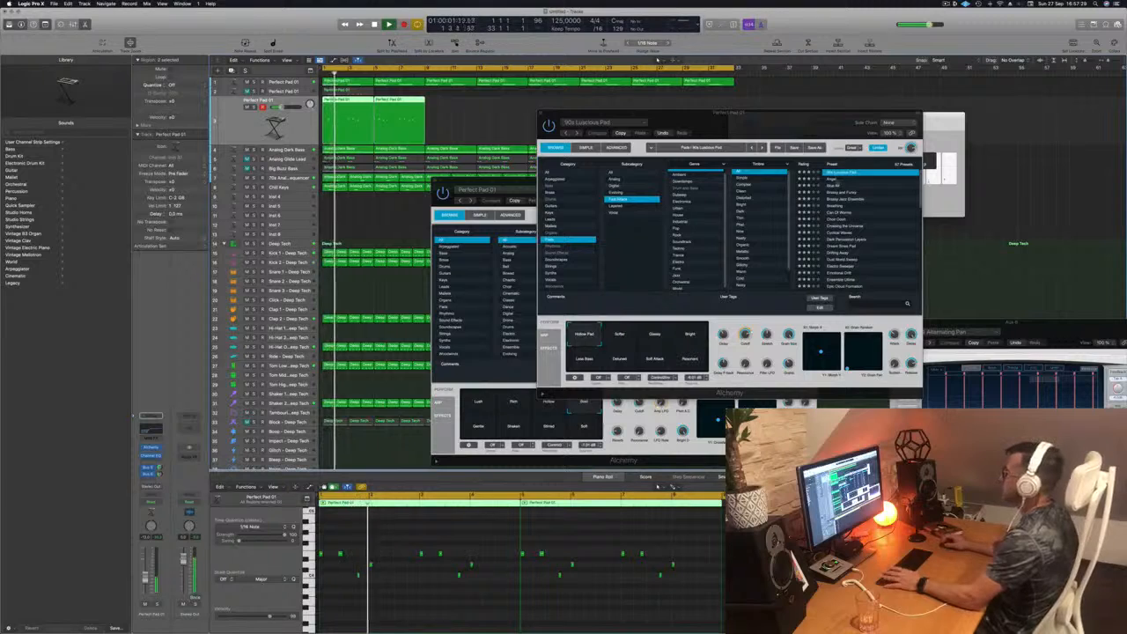
# Try the preset listed after 90s Luscious Pad and copy the two melody regions to bar 9.
pyautogui.click(831, 180)
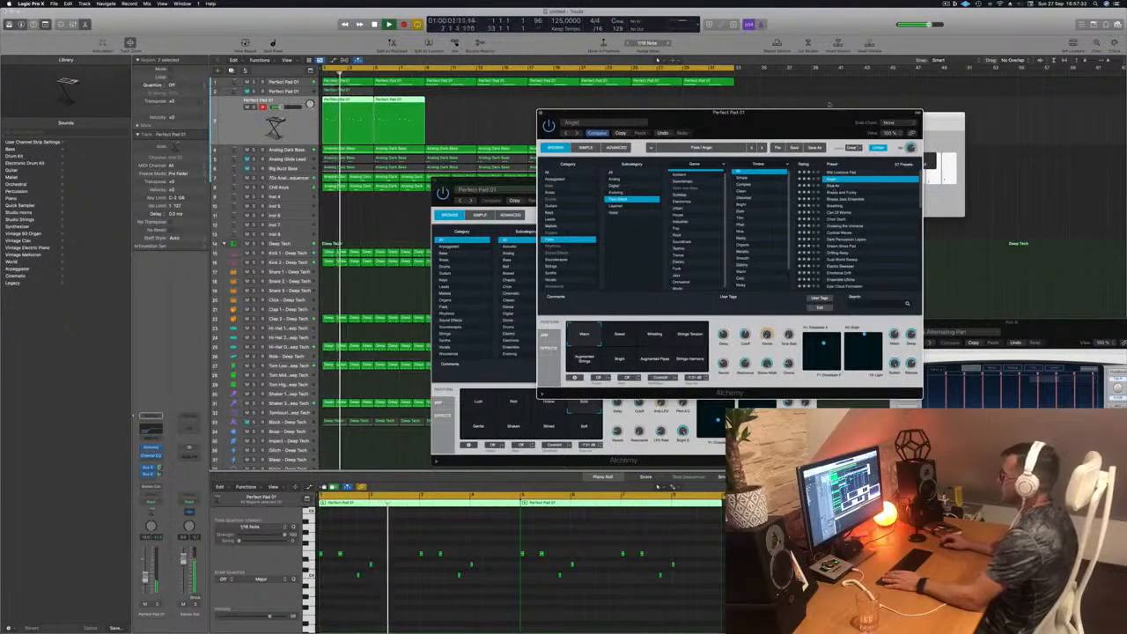
pyautogui.moveTo(827, 112); pyautogui.dragTo(773, 155)
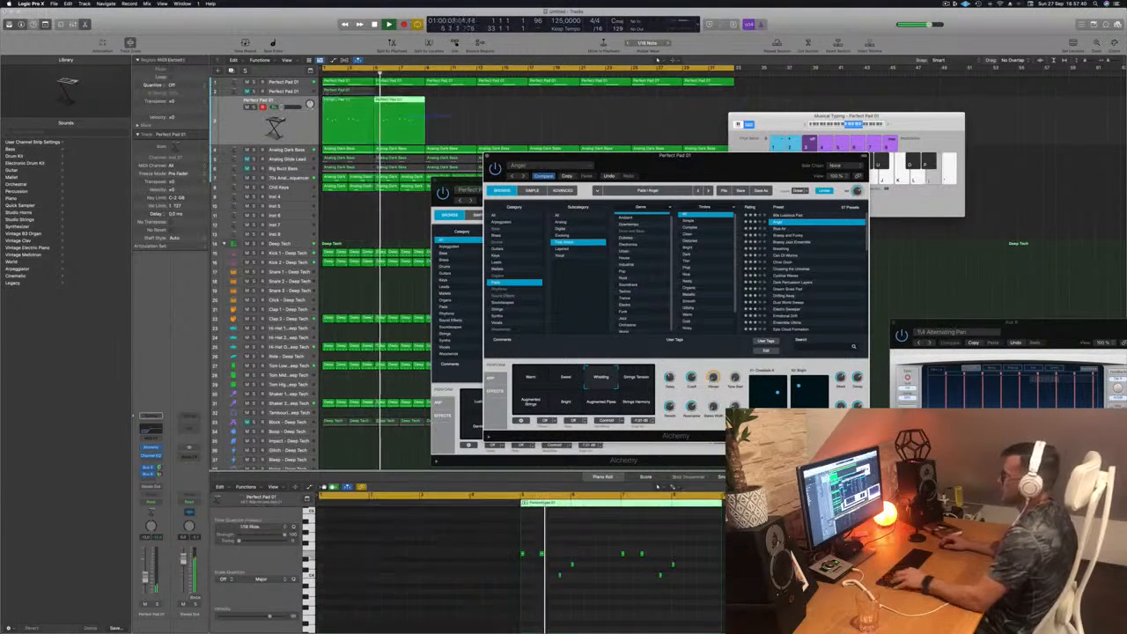
pyautogui.moveTo(407, 116); pyautogui.dragTo(456, 108)
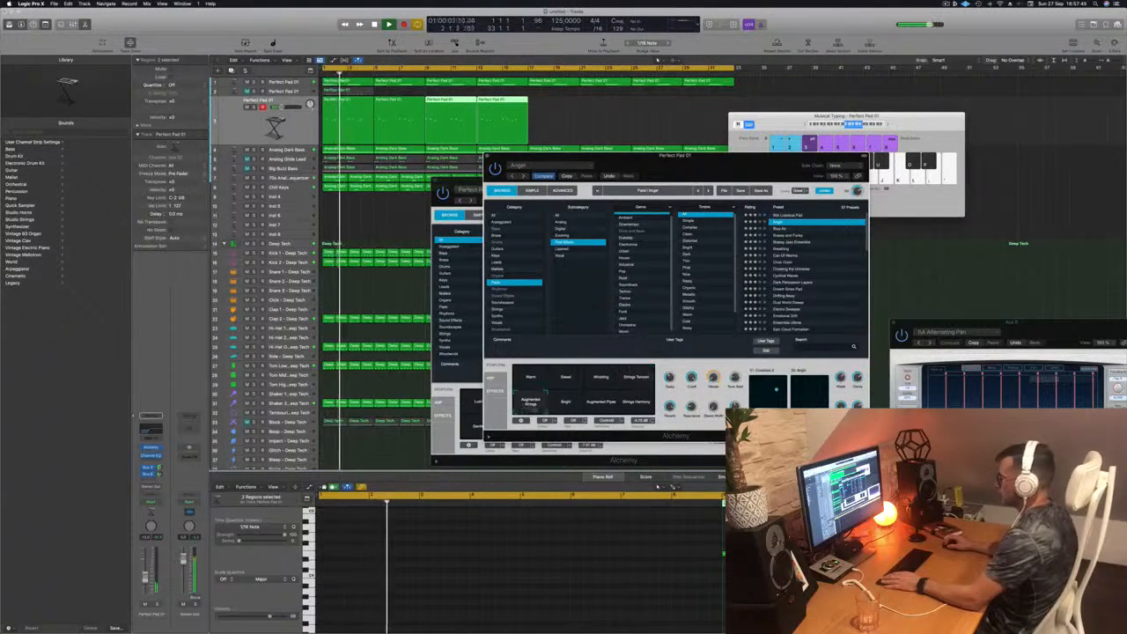
# Load 90s Luscious Pad again on the duplicated track and close both Alchemy windows.
pyautogui.click(789, 216)
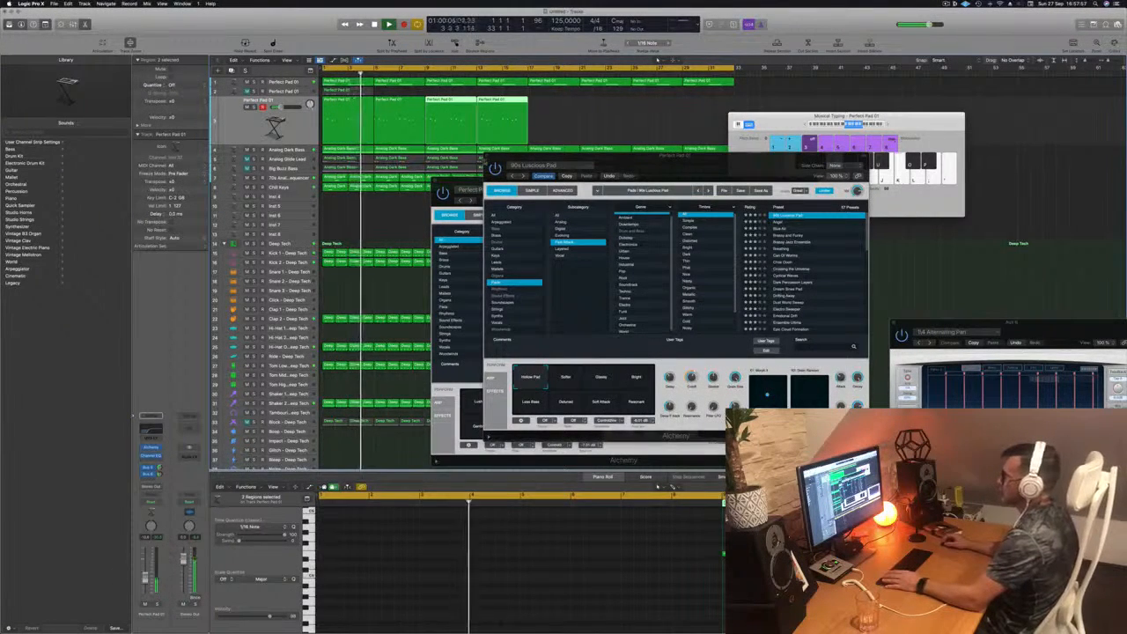
pyautogui.click(487, 156)
pyautogui.click(435, 180)
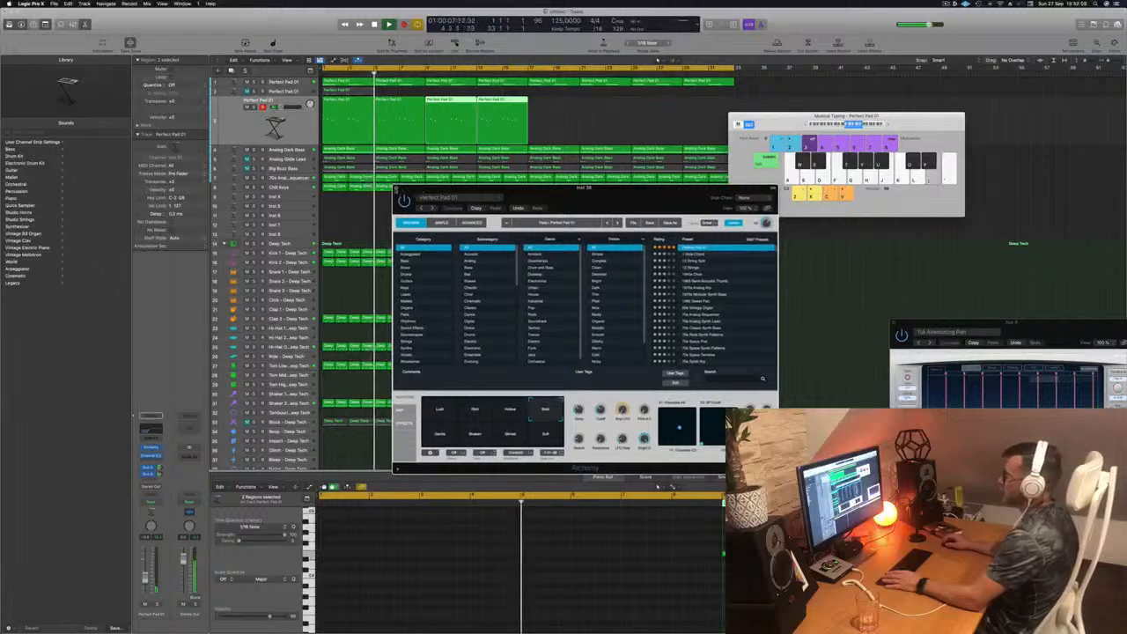
pyautogui.click(397, 187)
pyautogui.press('Return')
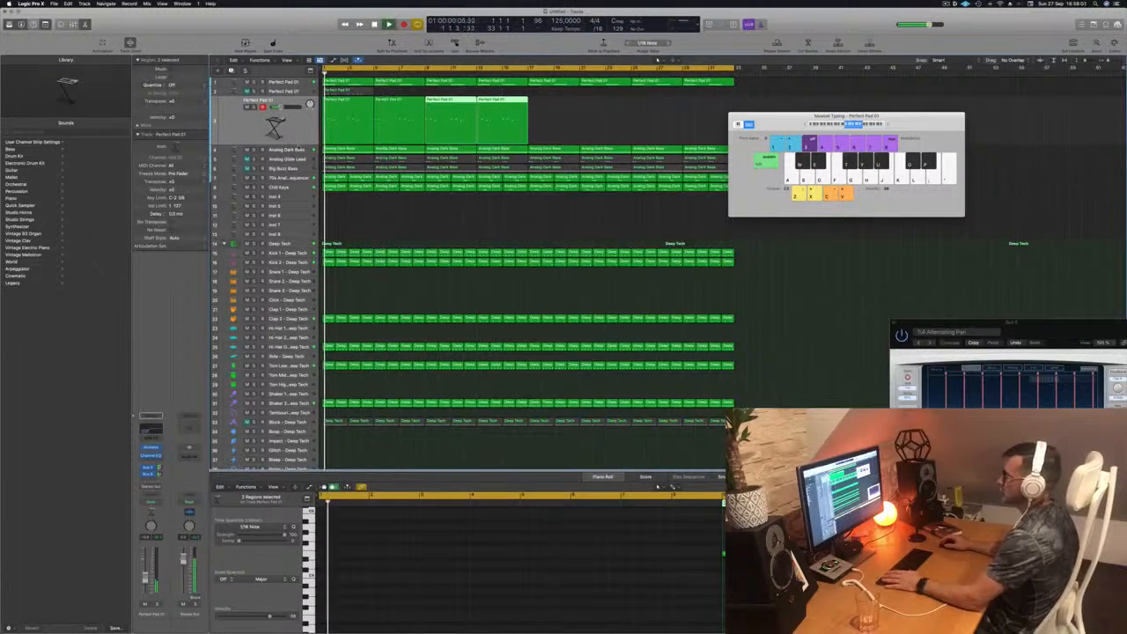
# Add a Channel EQ to the Analog Dark Bass track with a 48 dB/Oct high cut at about 169 Hz.
pyautogui.press('Down')
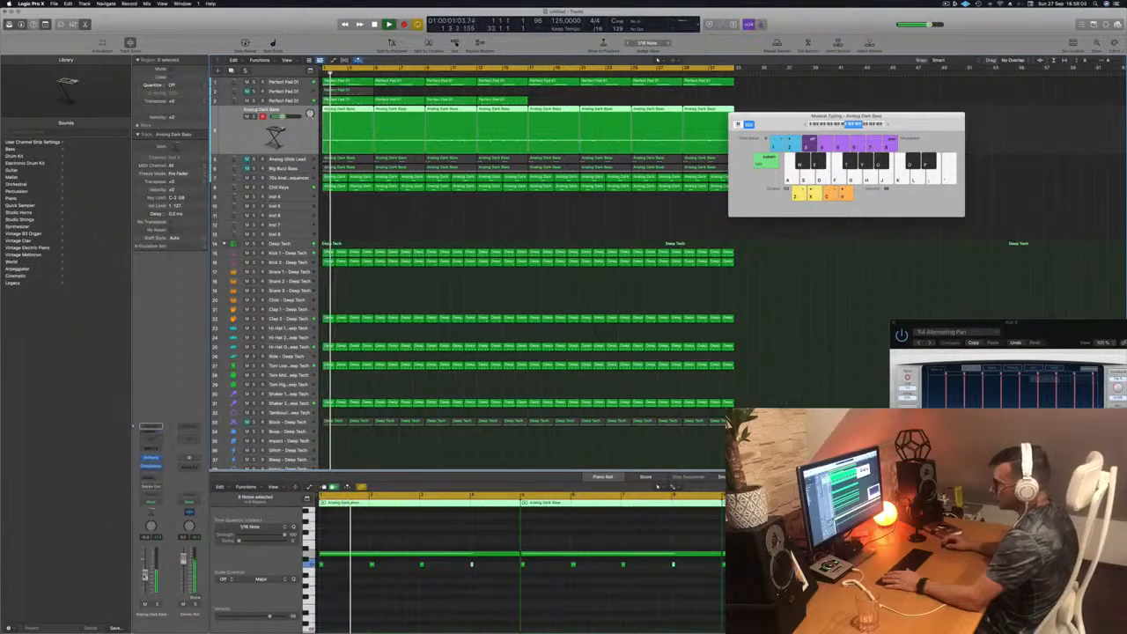
pyautogui.press('Return')
pyautogui.click(152, 437)
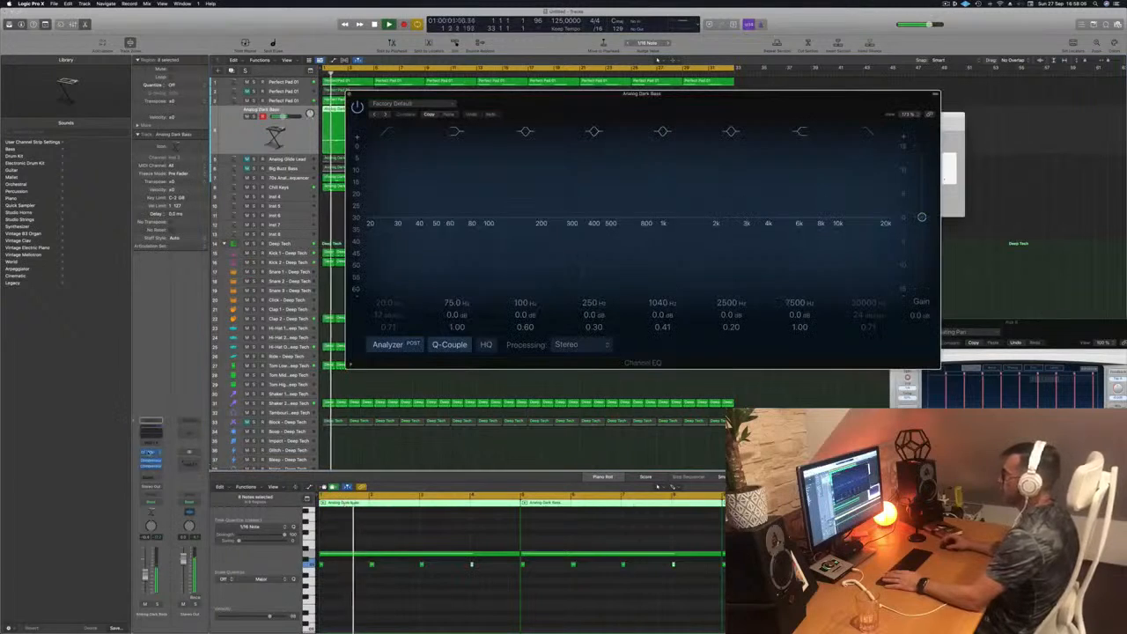
pyautogui.click(870, 132)
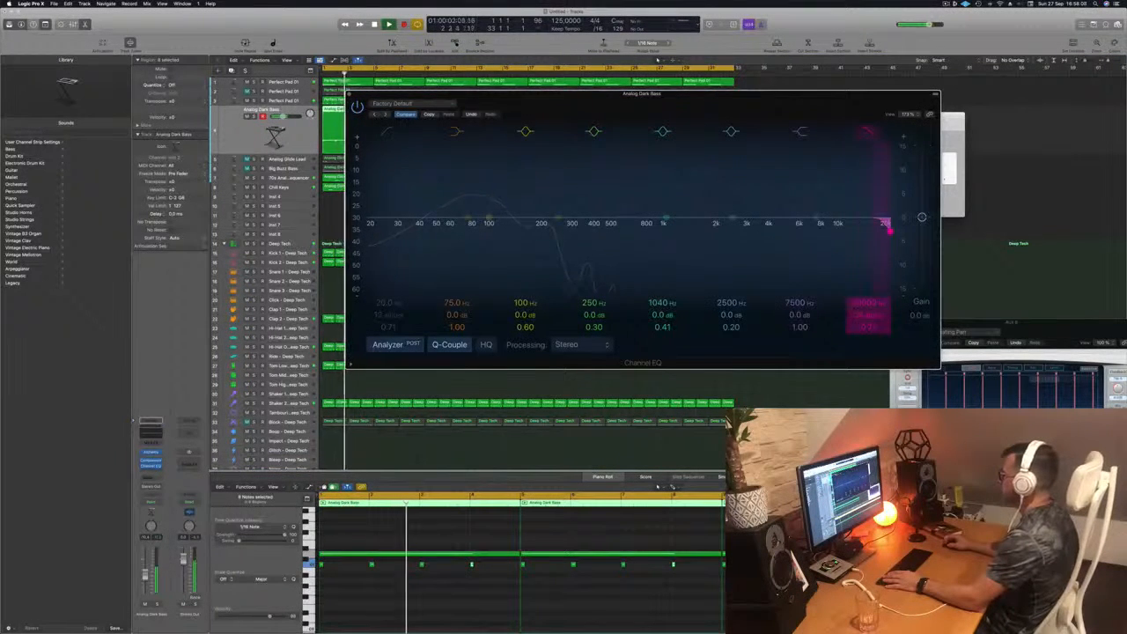
pyautogui.moveTo(889, 229); pyautogui.dragTo(528, 230)
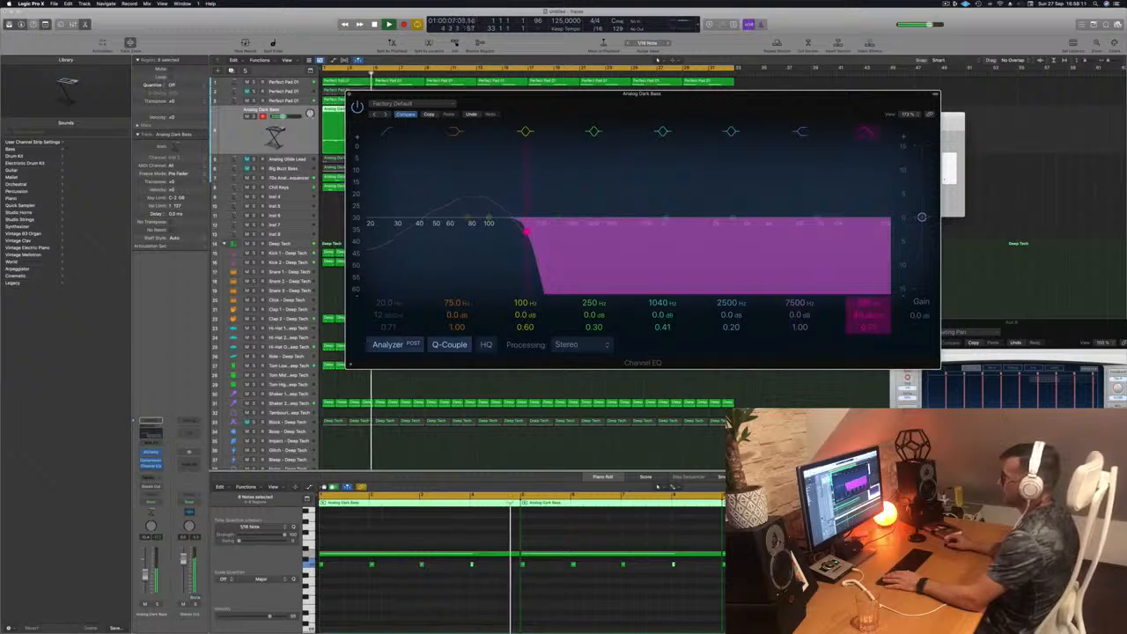
pyautogui.moveTo(526, 231)
pyautogui.mouseDown()
pyautogui.moveTo(662, 231)
pyautogui.moveTo(528, 232)
pyautogui.mouseUp()
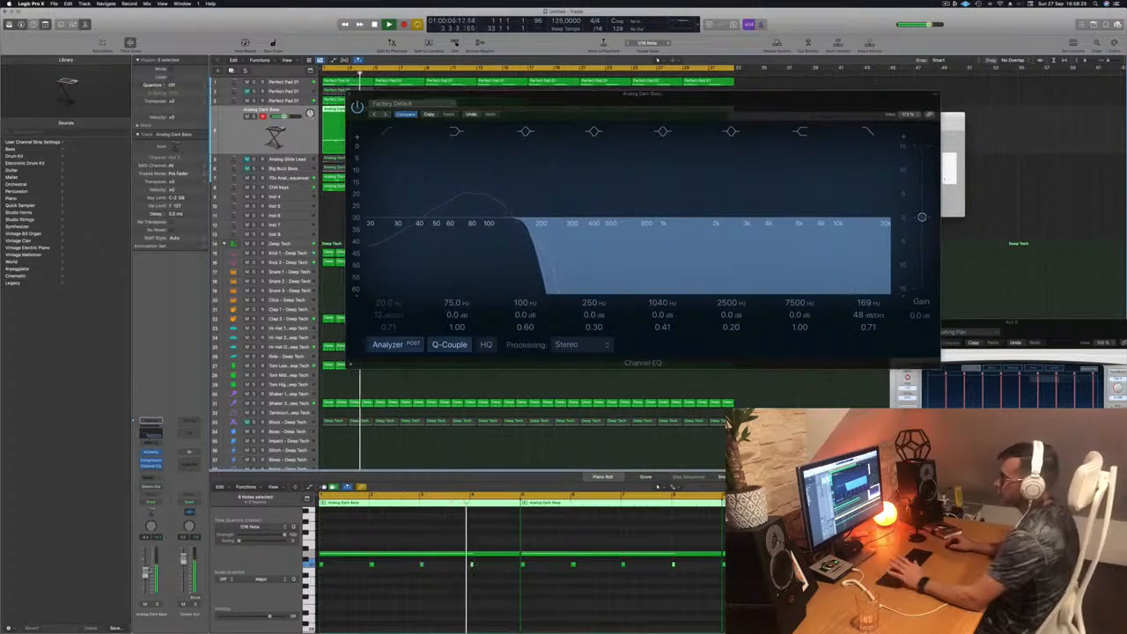
pyautogui.moveTo(545, 108); pyautogui.dragTo(534, 124)
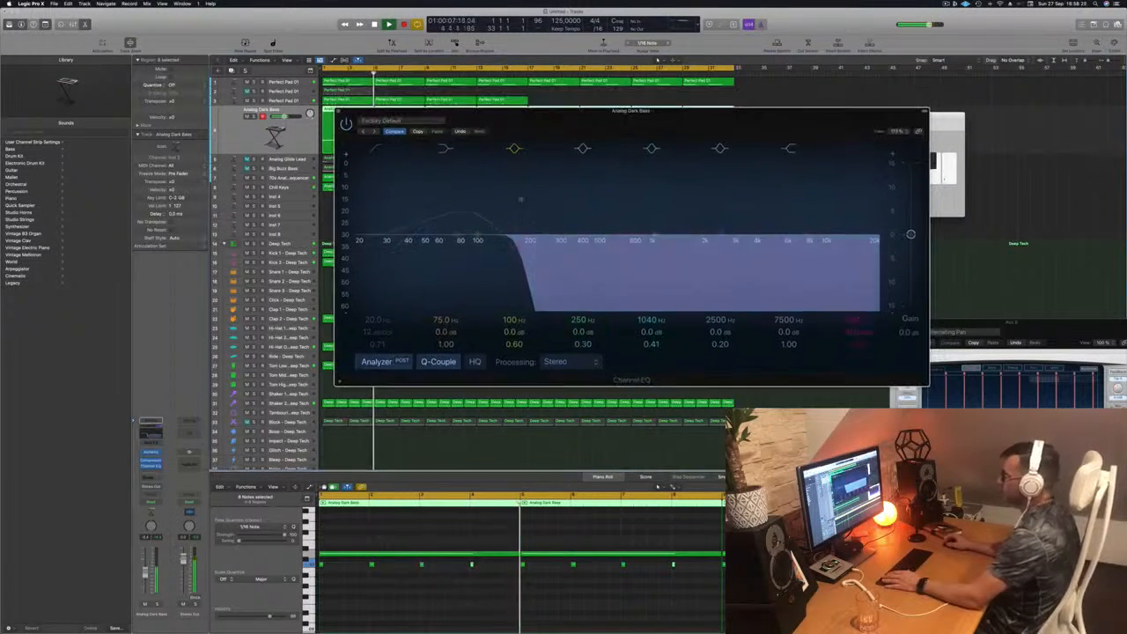
# Lower the Analog Dark Bass high cut to 114 Hz and compare the sound with the EQ bypassed.
pyautogui.moveTo(853, 319); pyautogui.dragTo(853, 323)
pyautogui.moveTo(501, 249)
pyautogui.mouseDown()
pyautogui.moveTo(478, 248)
pyautogui.moveTo(487, 249)
pyautogui.mouseUp()
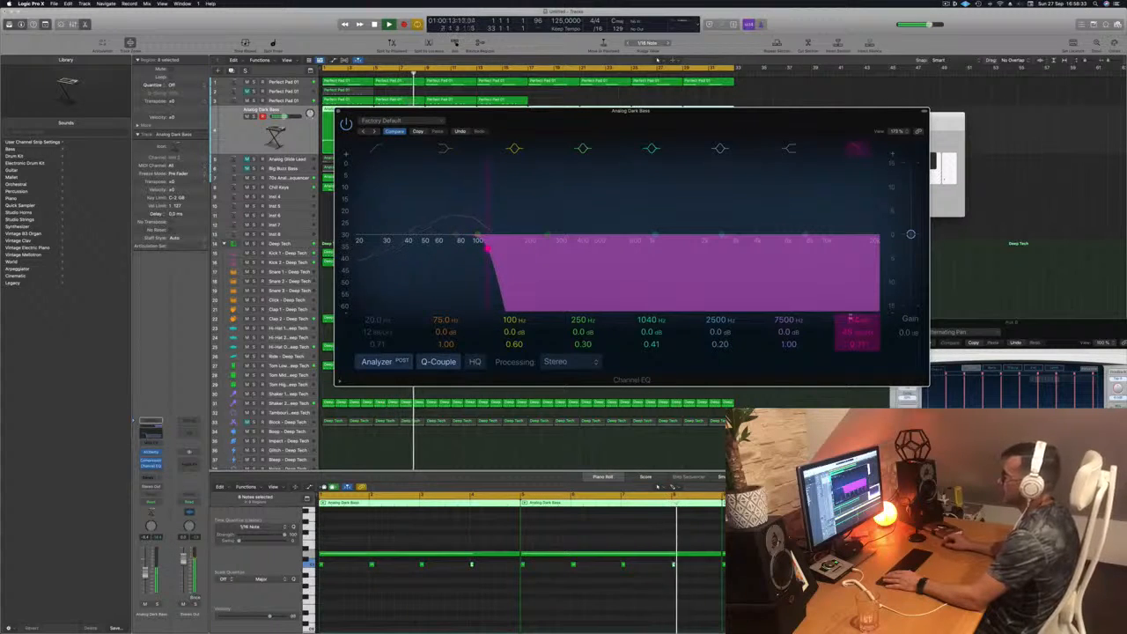
pyautogui.click(345, 126)
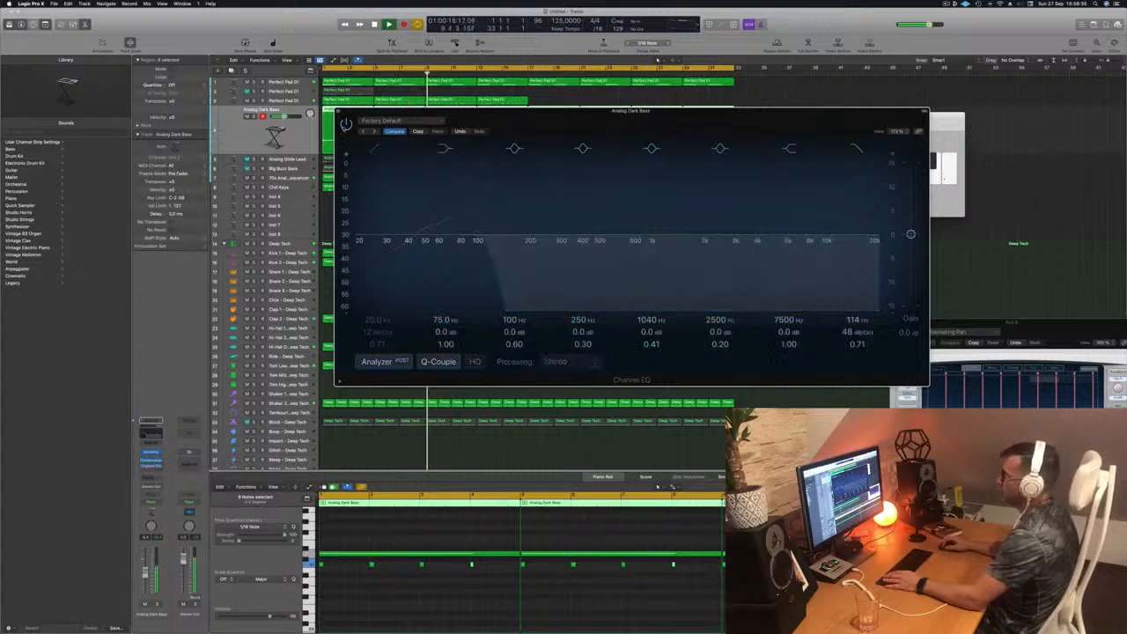
pyautogui.click(345, 126)
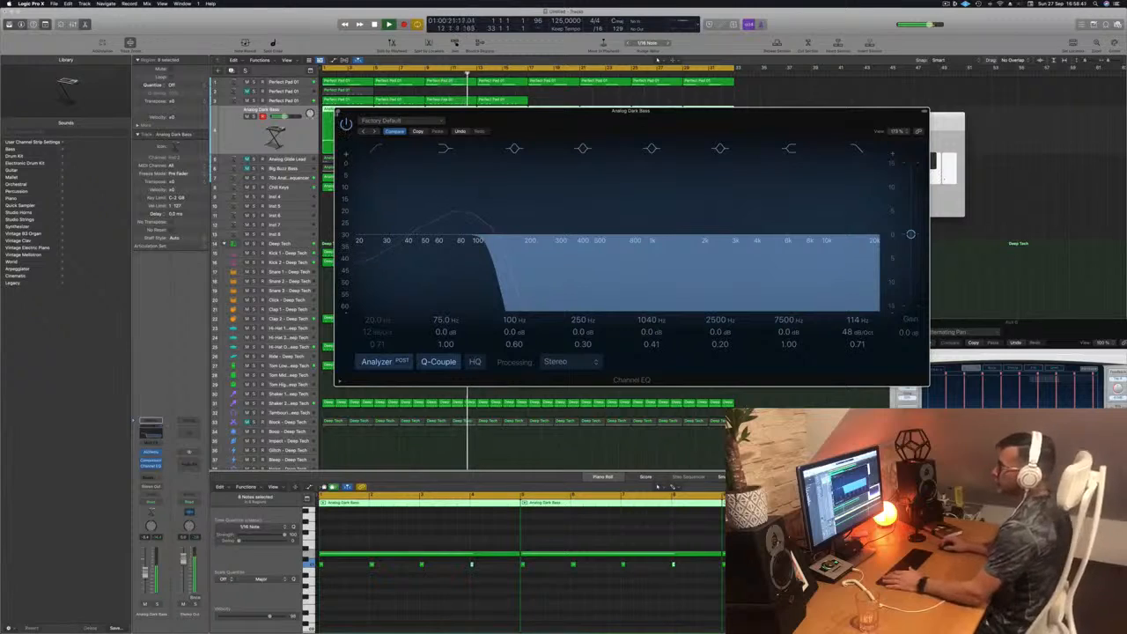
pyautogui.press('super+w')
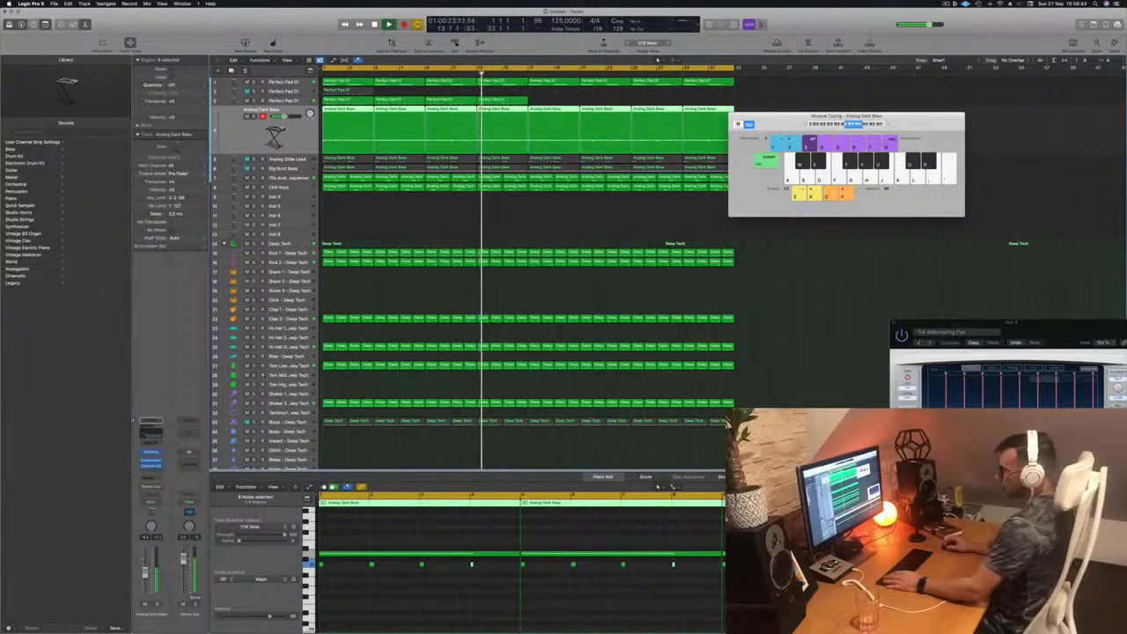
# Select the Block - Deep Tech track and unmute it.
pyautogui.click(285, 403)
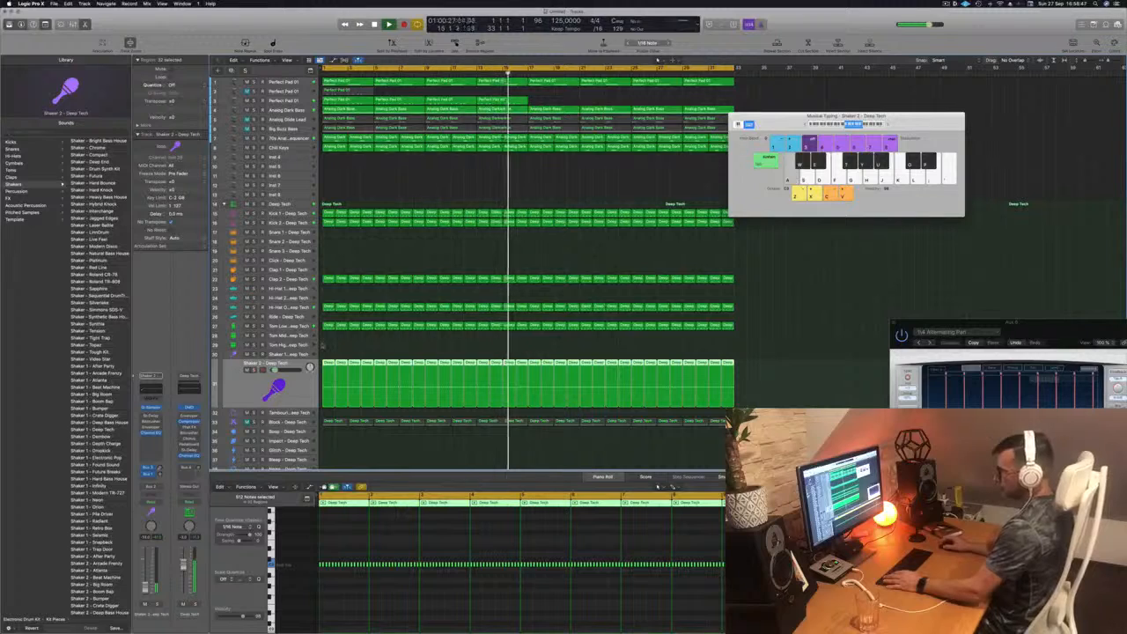
pyautogui.press('Down')
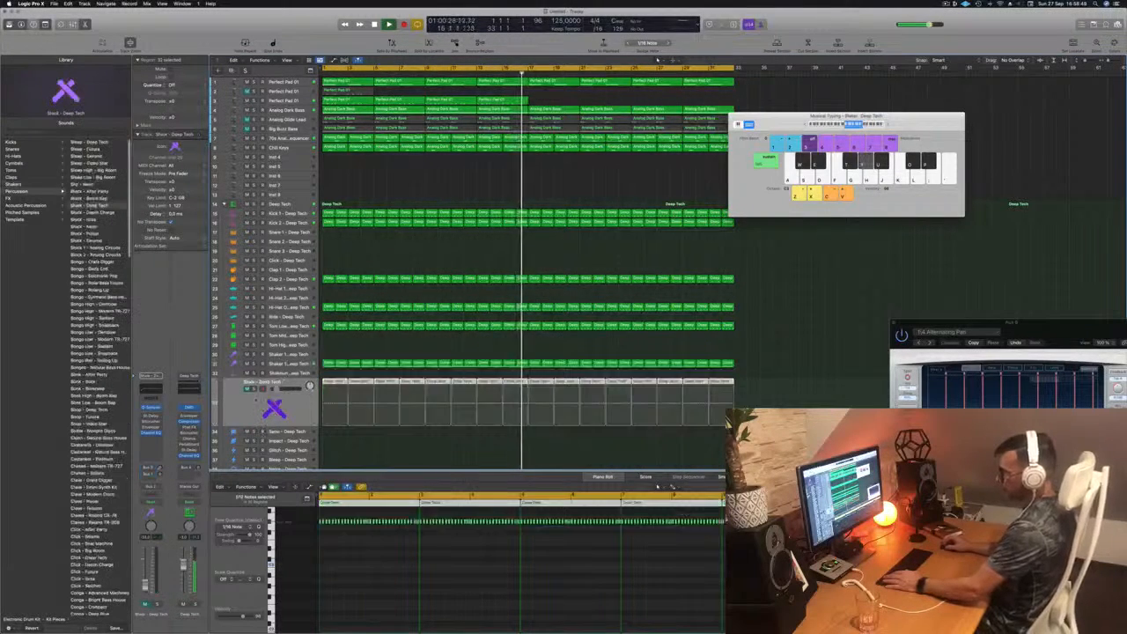
pyautogui.click(247, 390)
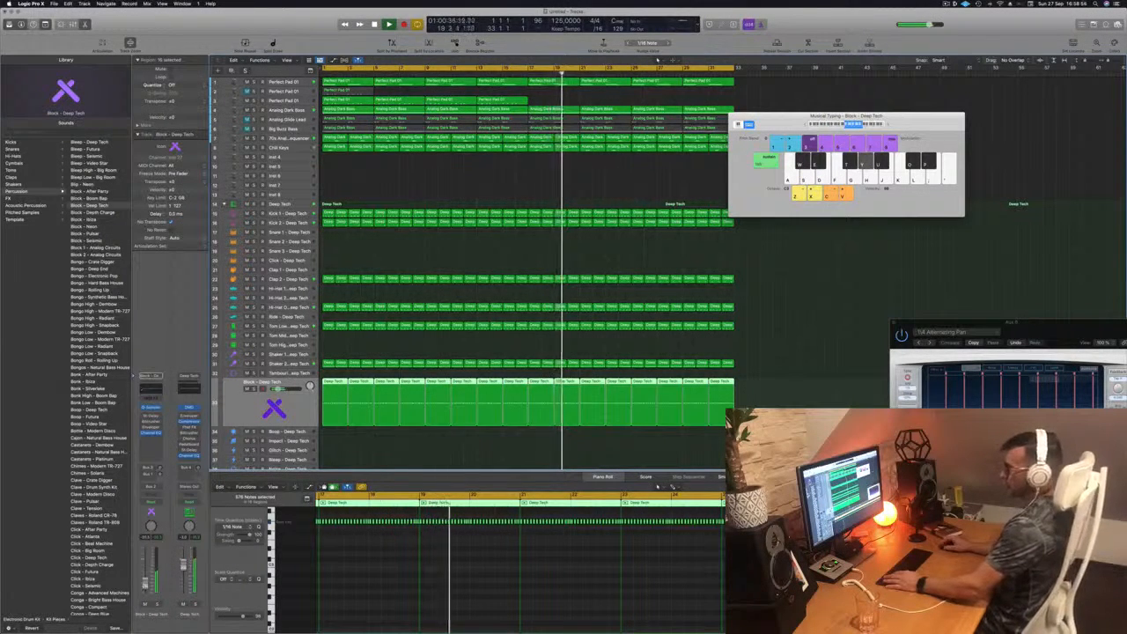
# Turn on the analyzer in the Block track's Channel EQ and raise the low cut to just above 100 Hz.
pyautogui.click(150, 433)
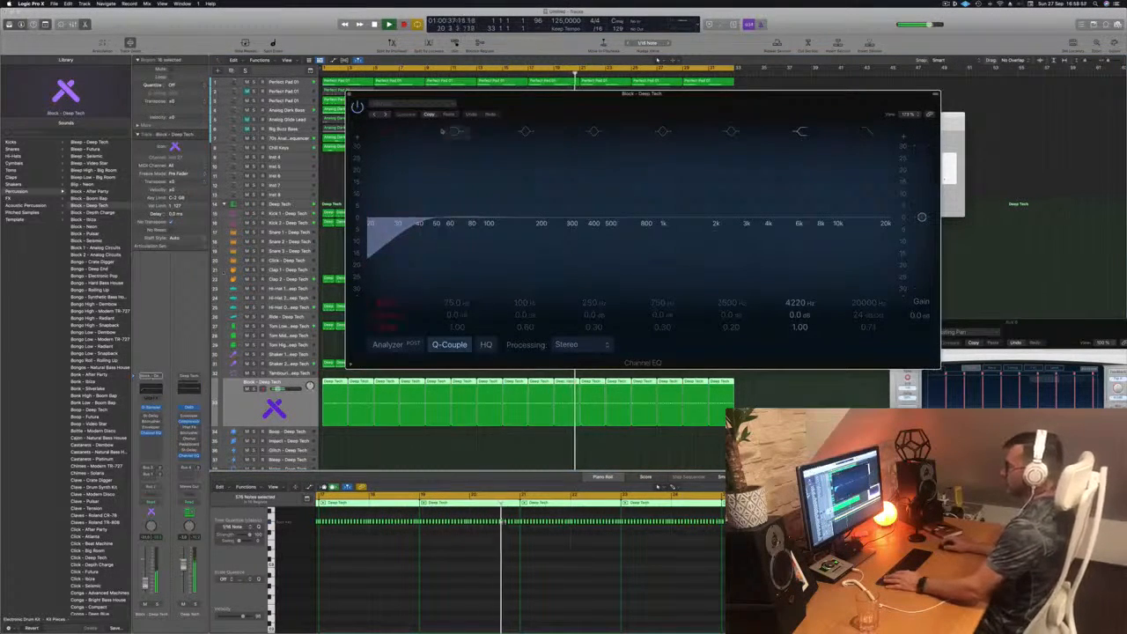
pyautogui.click(388, 131)
pyautogui.click(387, 131)
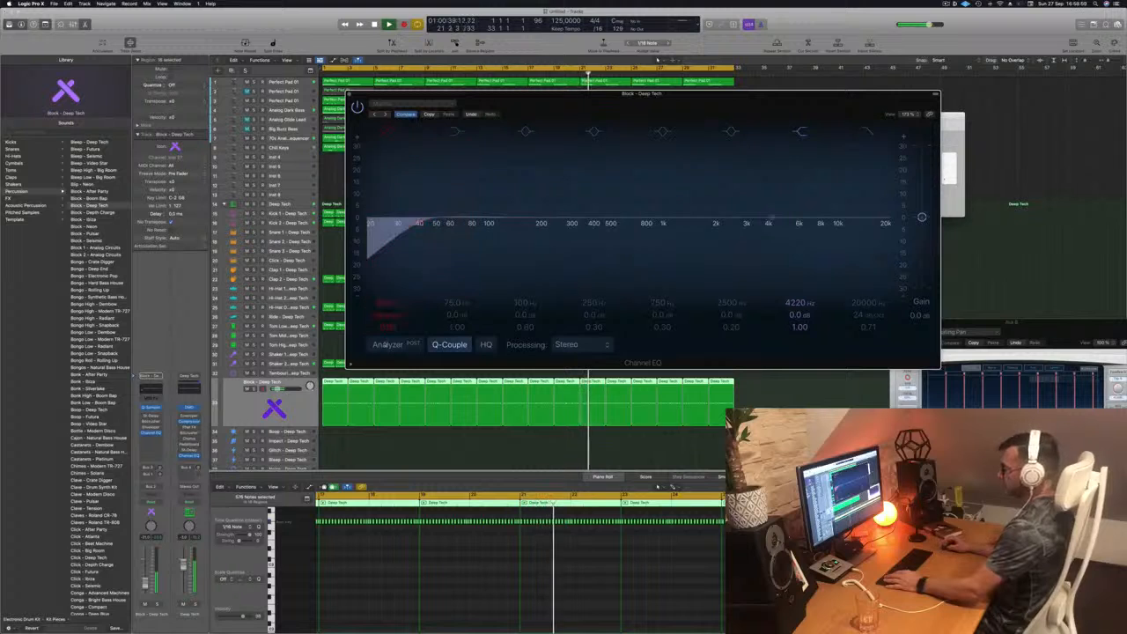
pyautogui.click(385, 346)
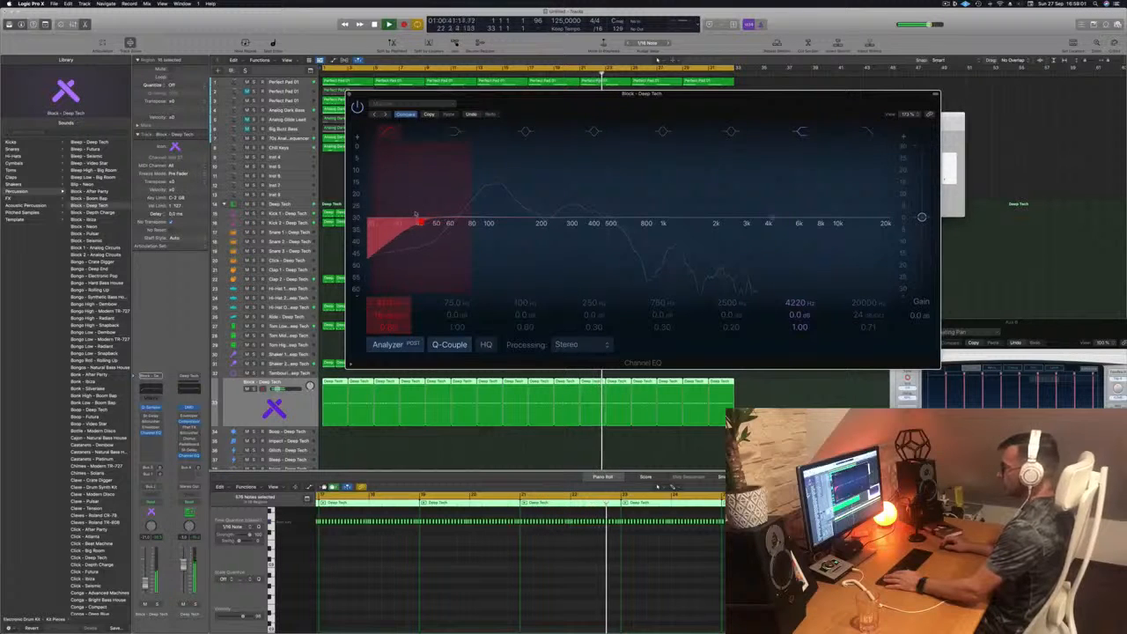
pyautogui.moveTo(416, 216); pyautogui.dragTo(495, 195)
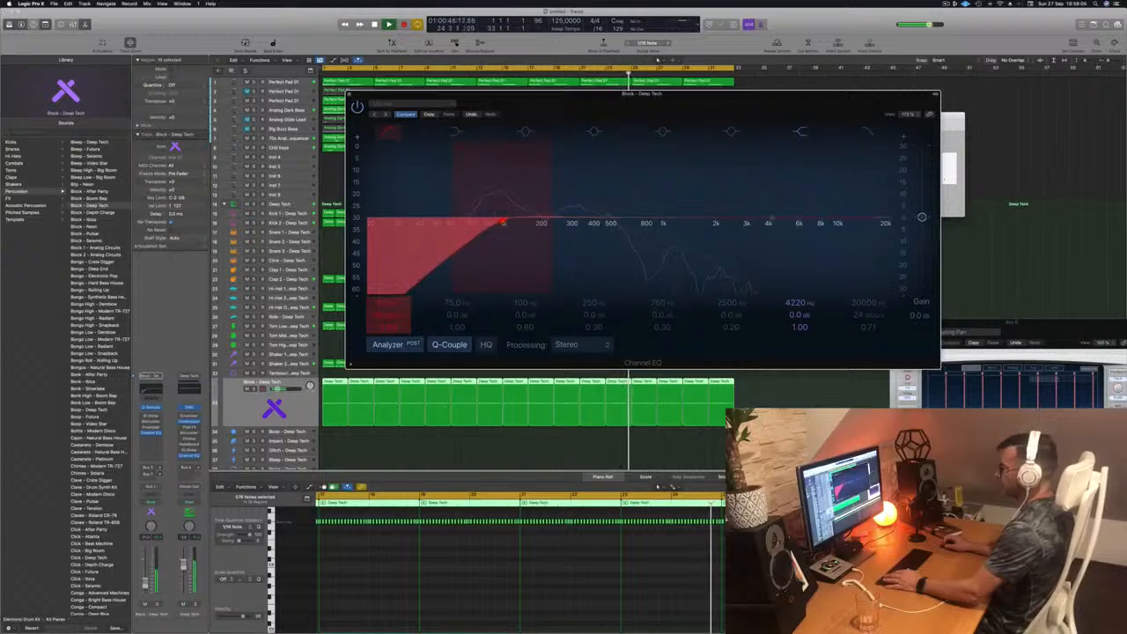
pyautogui.click(349, 94)
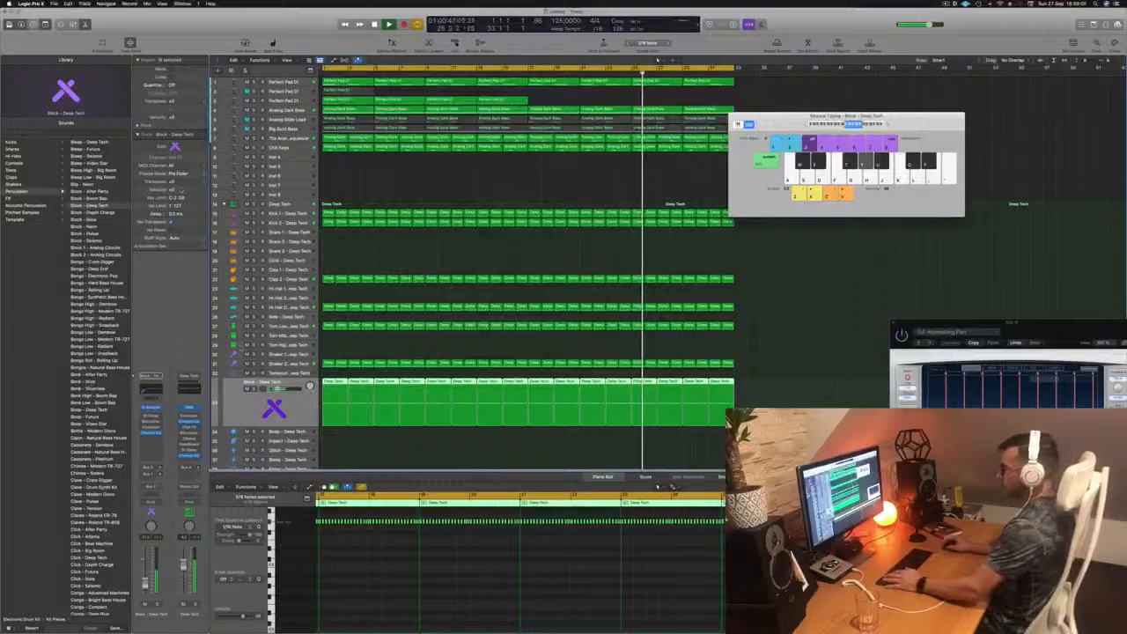
pyautogui.moveTo(771, 117); pyautogui.dragTo(753, 224)
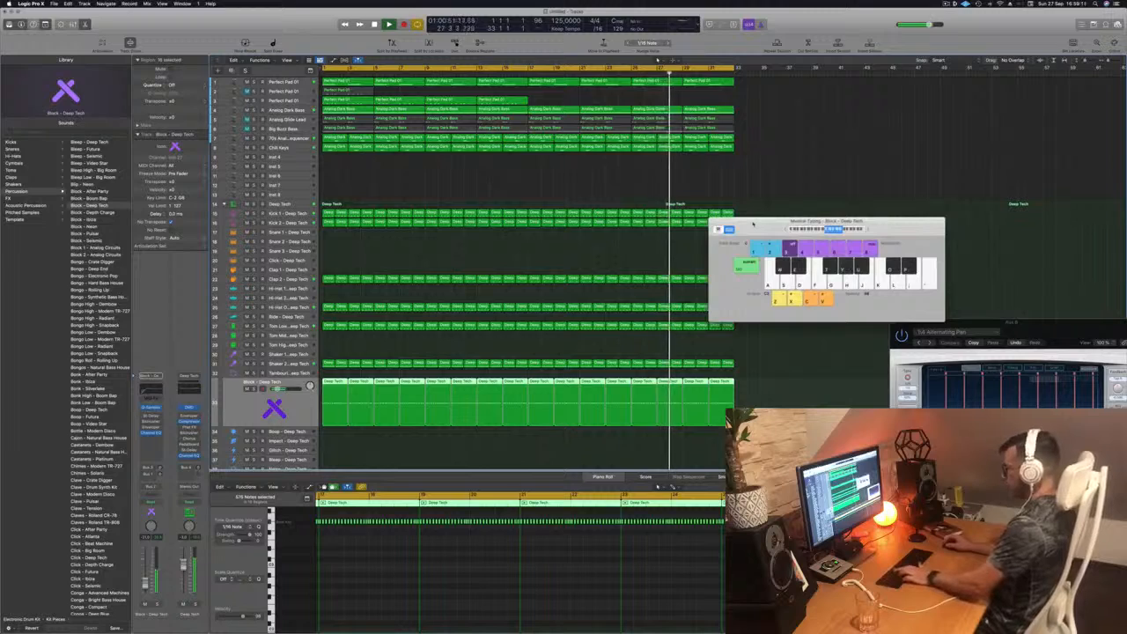
pyautogui.press('super+h')
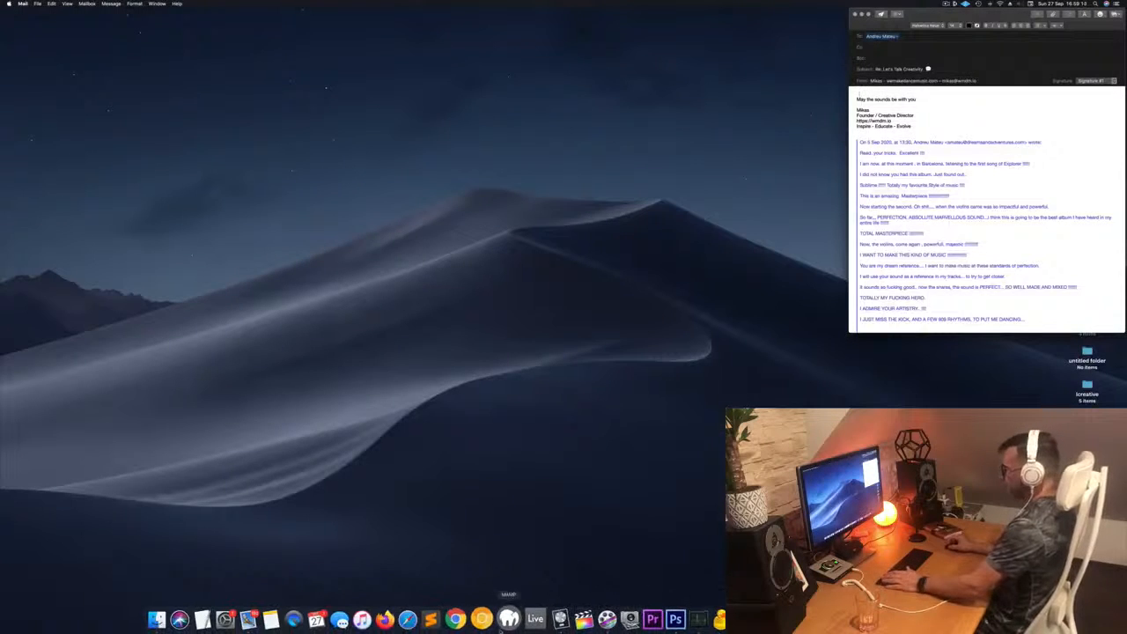
pyautogui.click(552, 619)
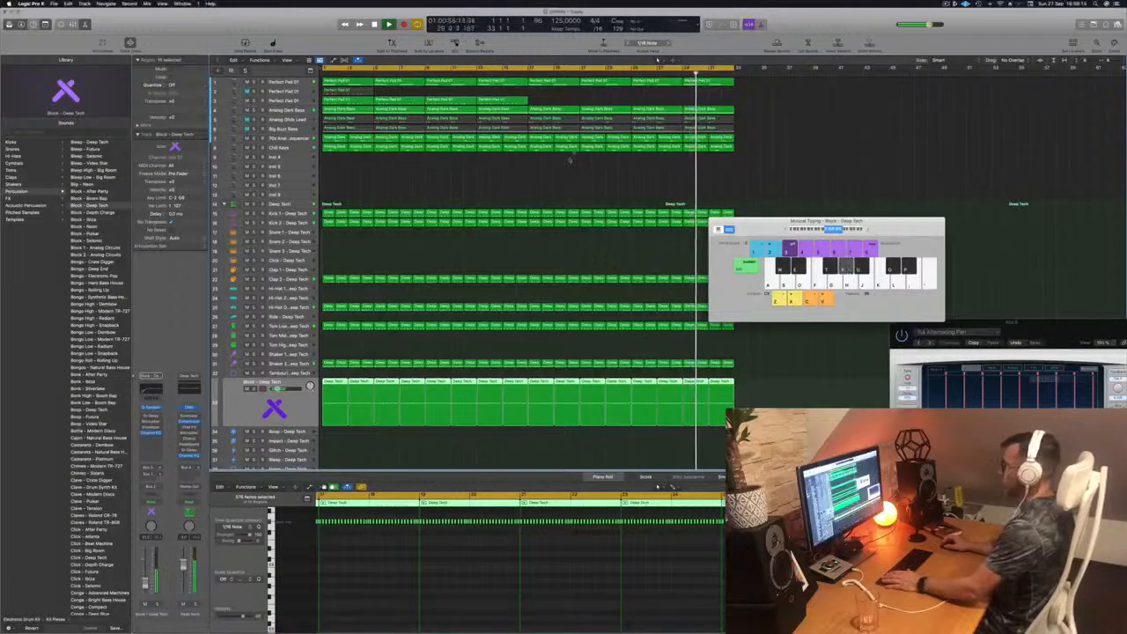
# Restart playback from the beginning and move the Musical Typing window clear of the regions.
pyautogui.press('Return')
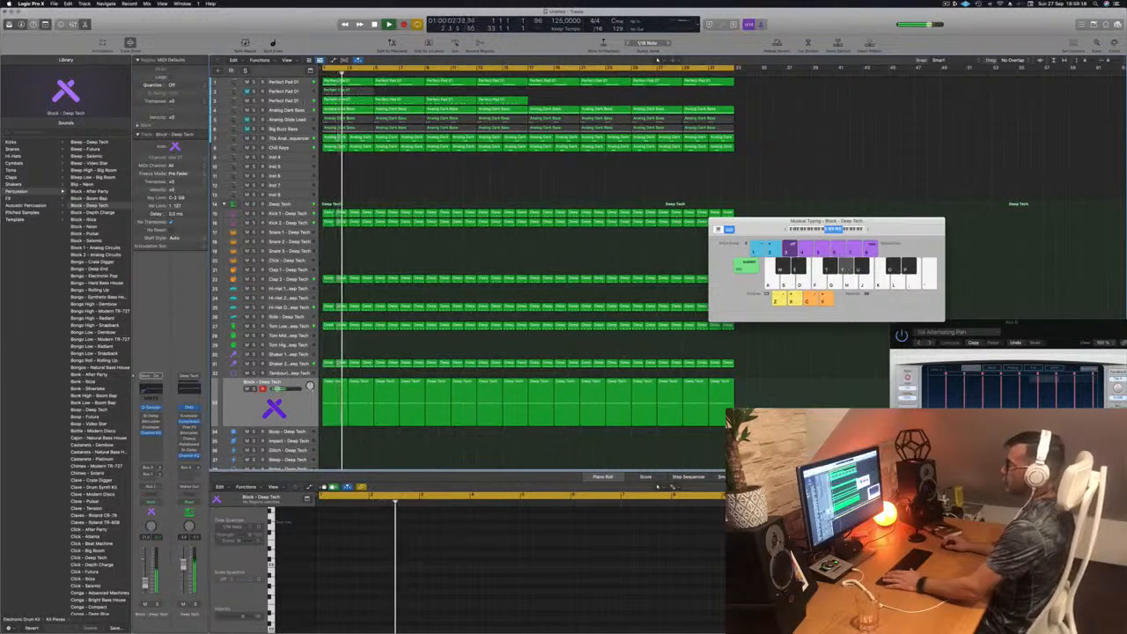
pyautogui.press('Return')
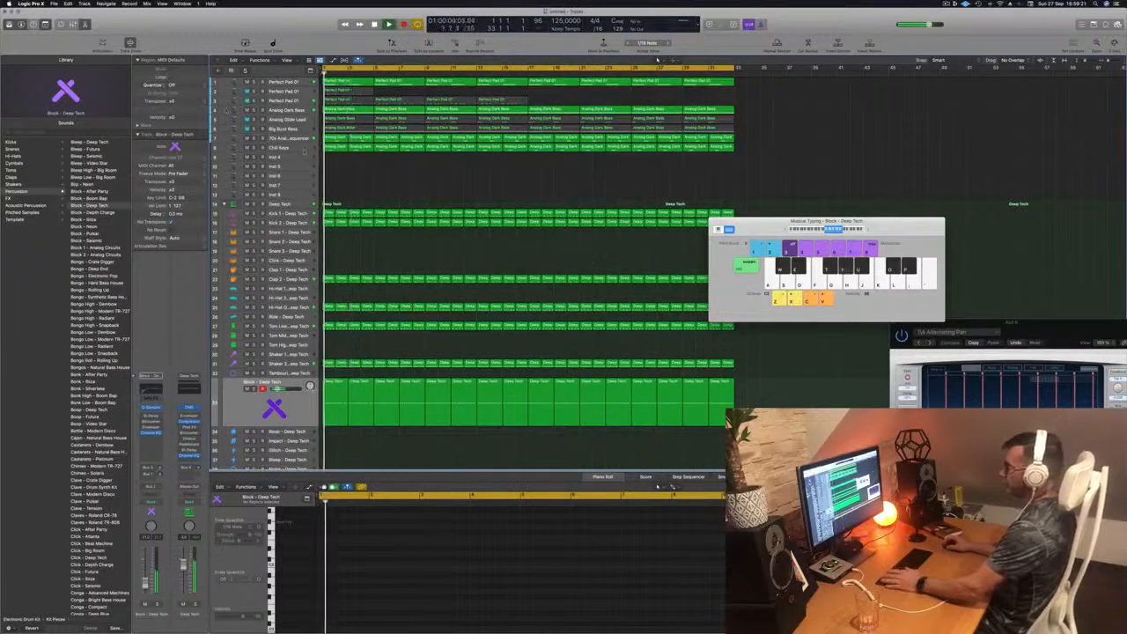
pyautogui.moveTo(758, 223); pyautogui.dragTo(790, 209)
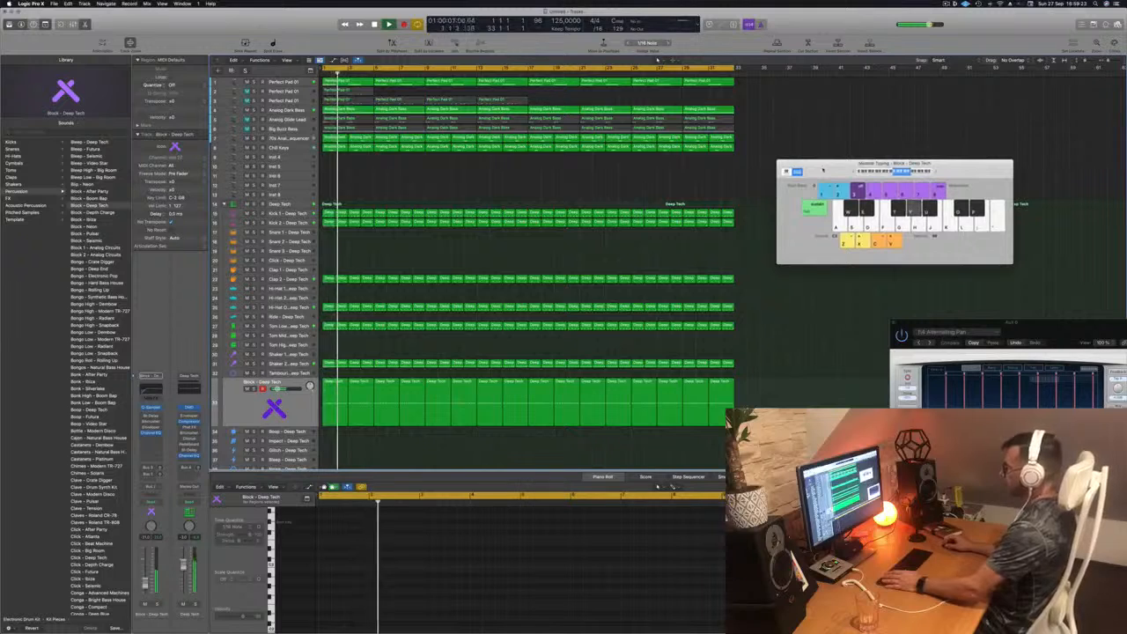
pyautogui.moveTo(823, 169); pyautogui.dragTo(790, 183)
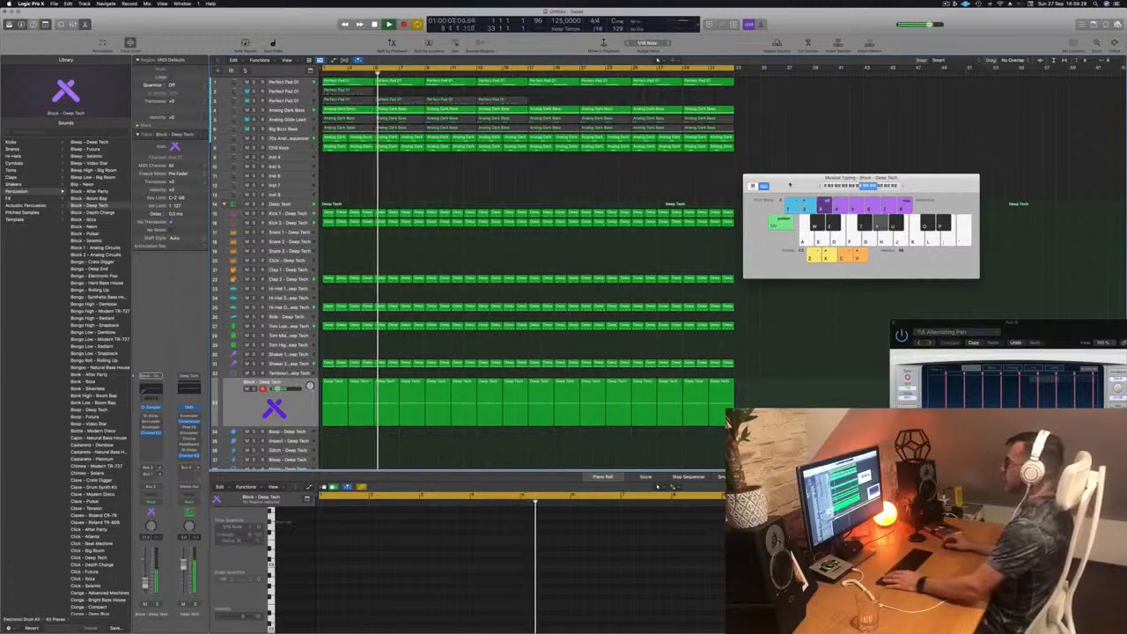
pyautogui.moveTo(790, 184); pyautogui.dragTo(832, 149)
pyautogui.press('Return')
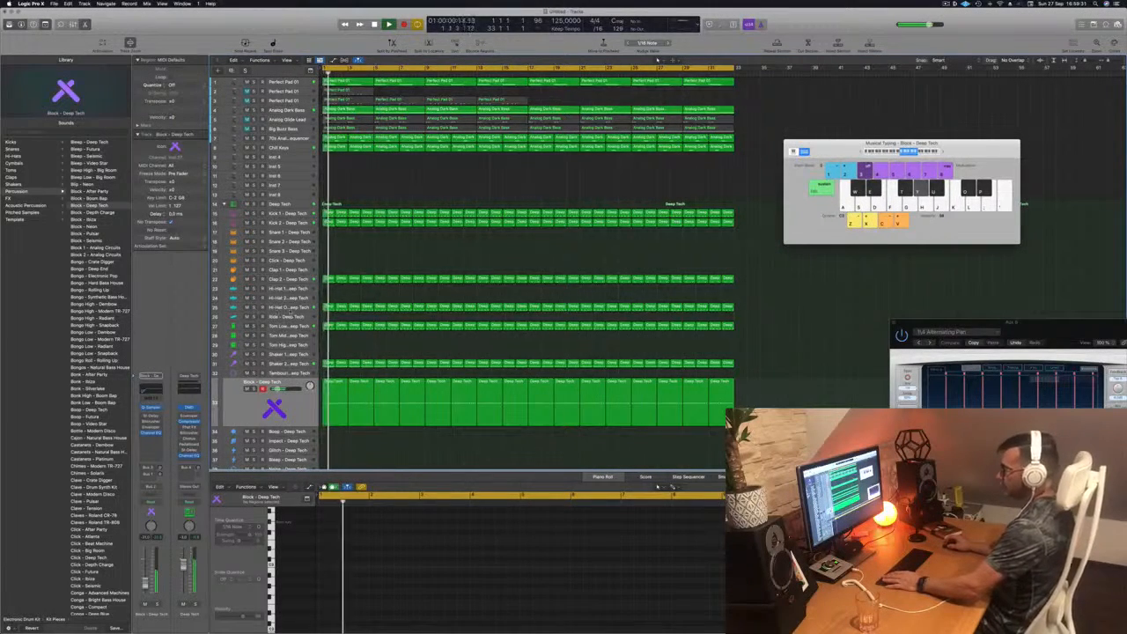
# Select the Hi-Hat Open - Deep Tech track.
pyautogui.press('Up')
pyautogui.press('Up')
pyautogui.press('Up')
pyautogui.press('Up')
pyautogui.press('Up')
pyautogui.press('Up')
pyautogui.press('Up')
pyautogui.press('Up')
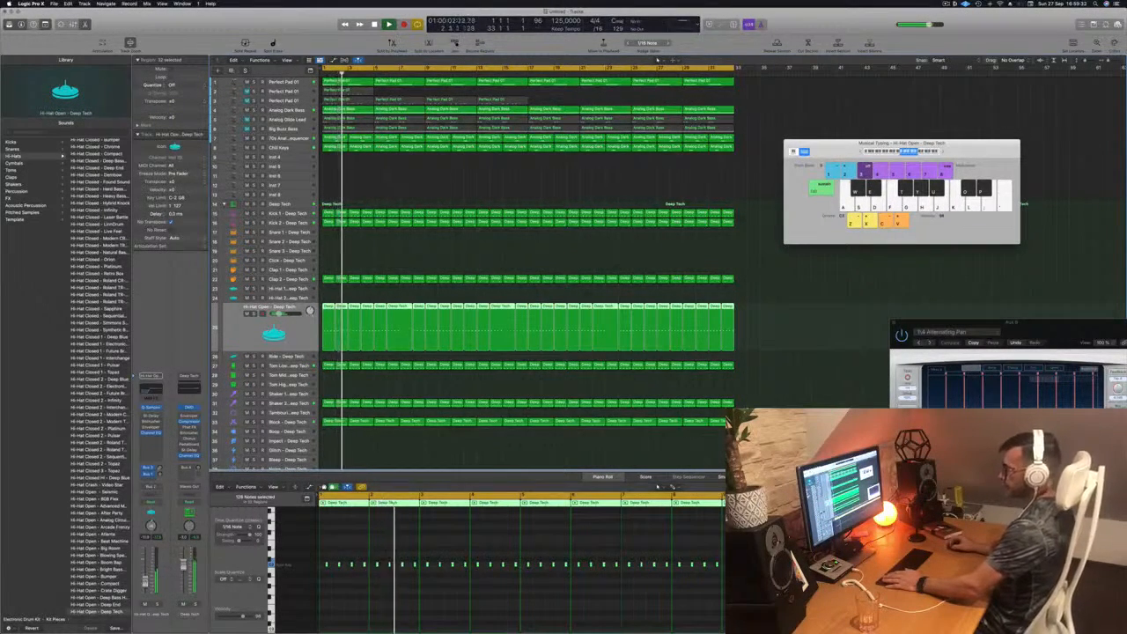
pyautogui.click(947, 5)
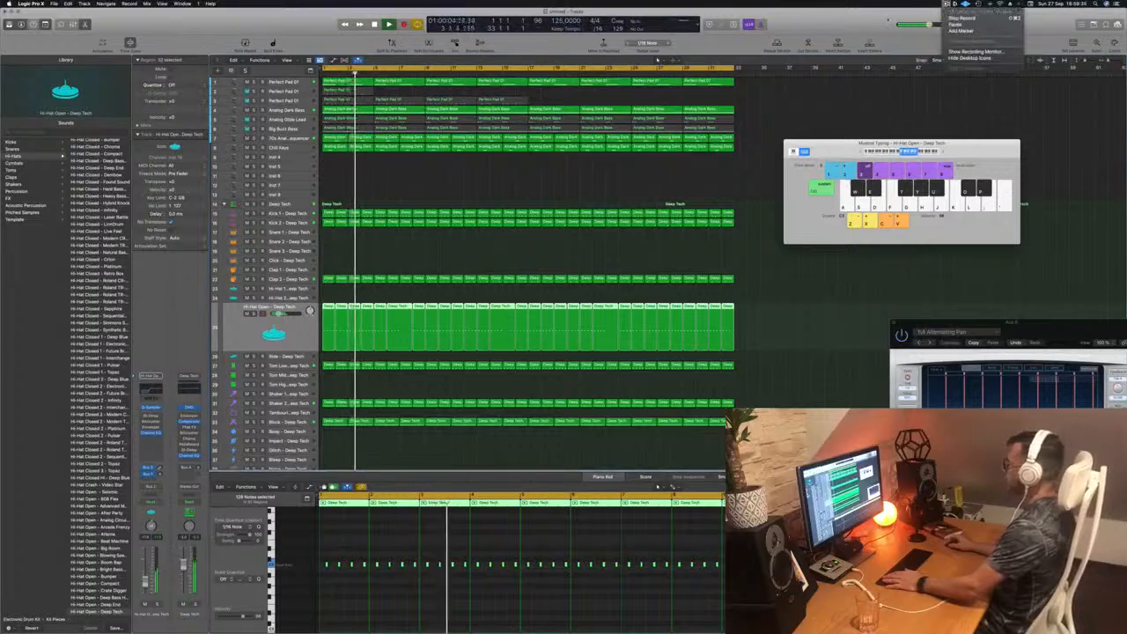
pyautogui.click(887, 19)
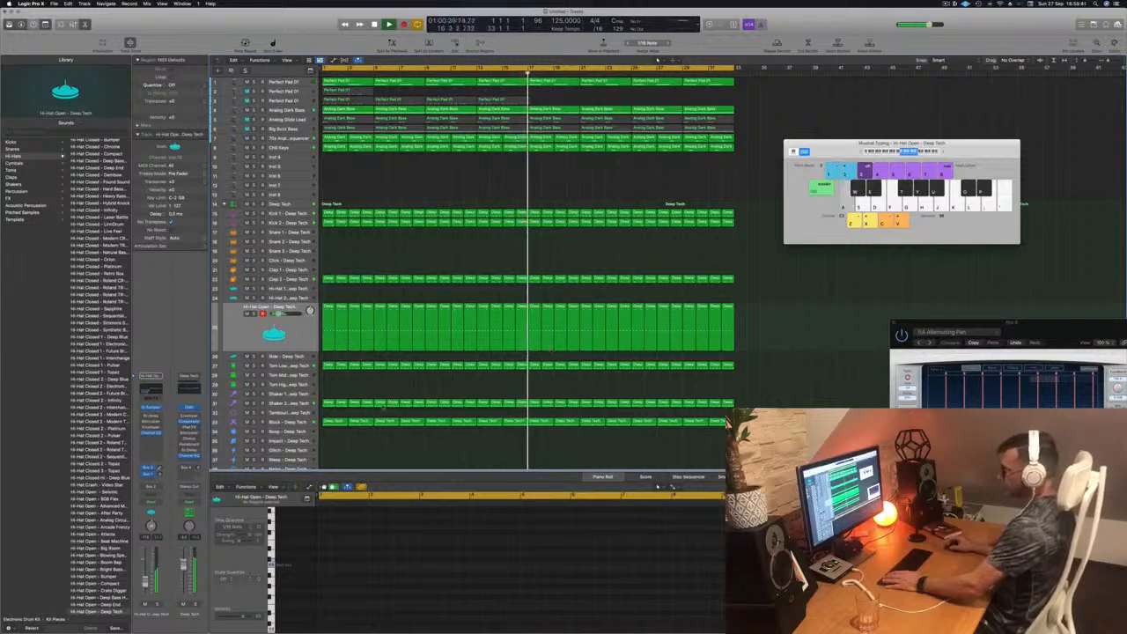
# Restart playback with the Block - Deep Tech track selected and open its Quick Sampler beside the track list.
pyautogui.scroll(-1, 383, 407)
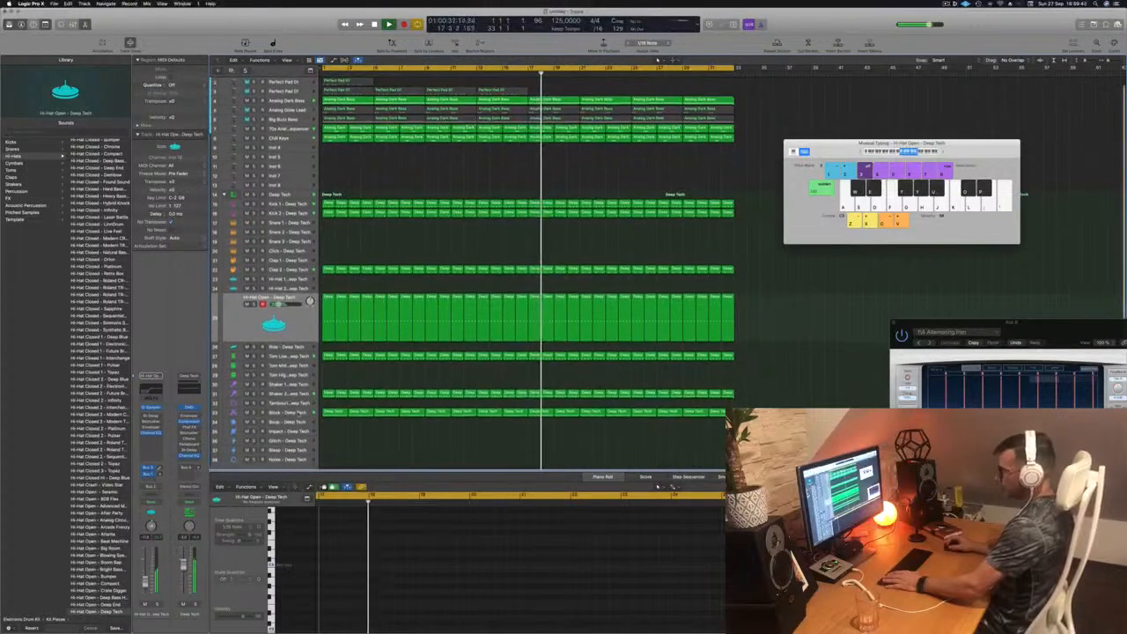
pyautogui.click(299, 413)
pyautogui.press('space')
pyautogui.press('space')
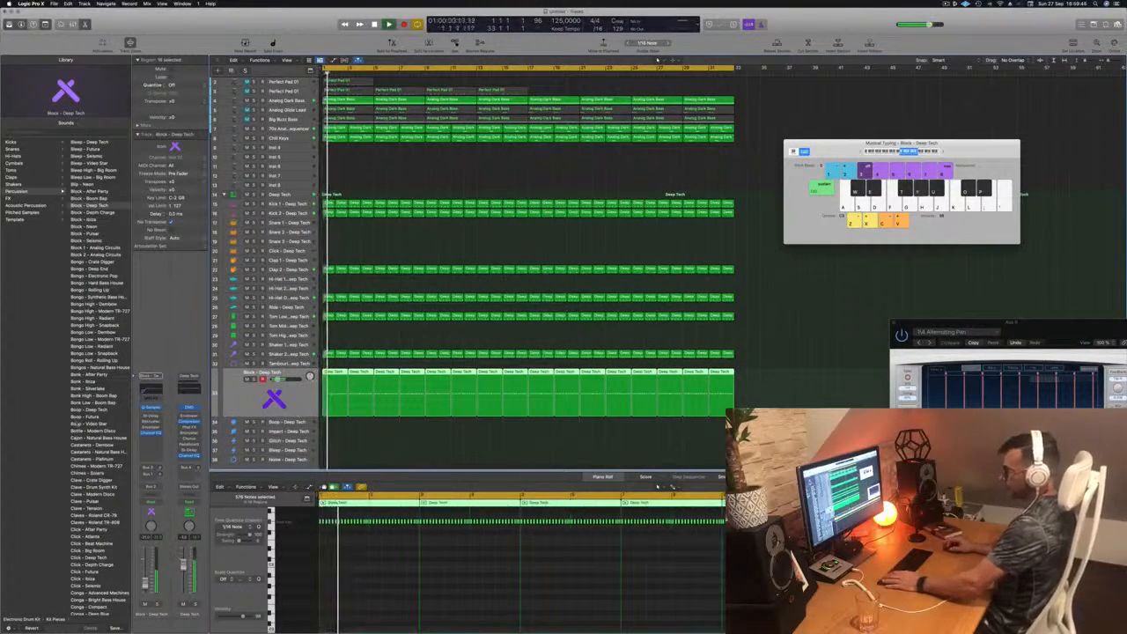
pyautogui.click(153, 408)
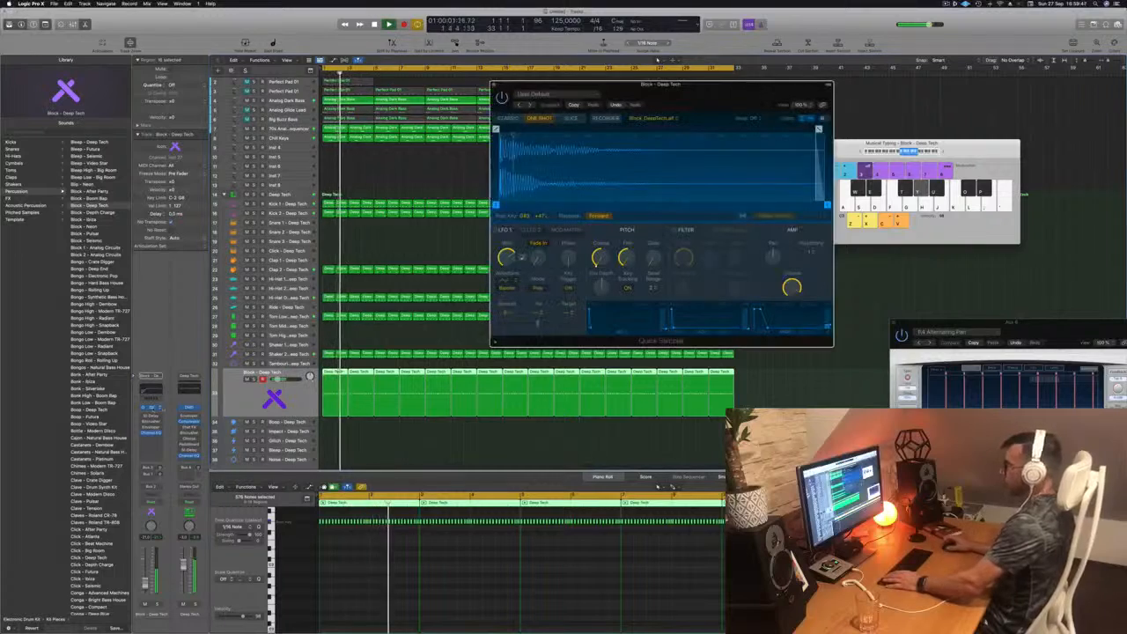
pyautogui.moveTo(661, 84); pyautogui.dragTo(759, 135)
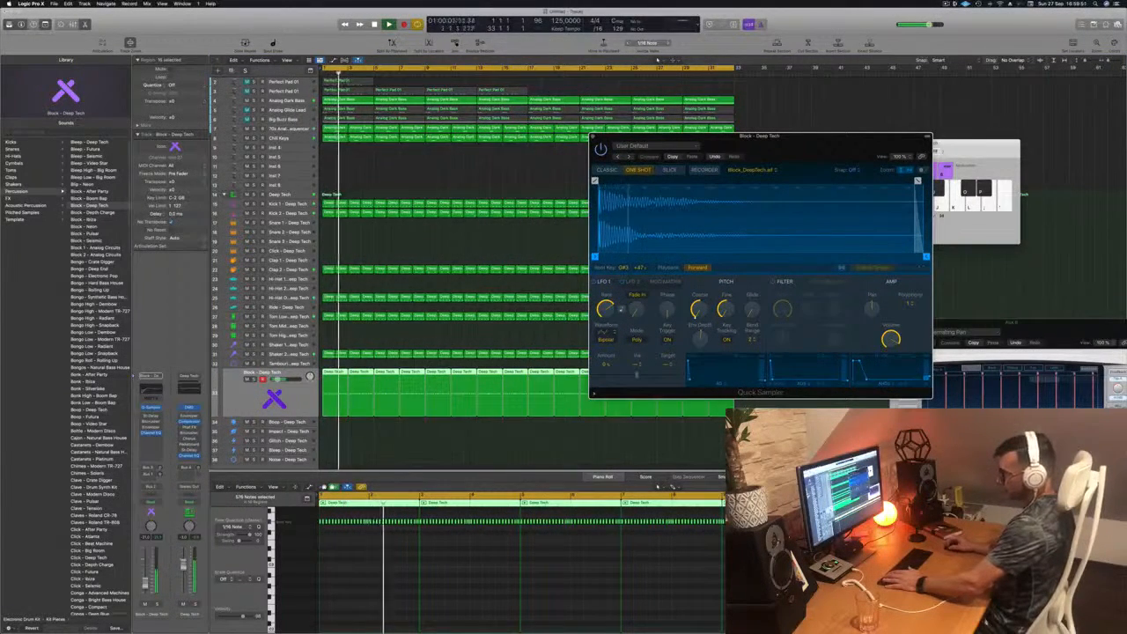
# Set the Block track's automation mode to Touch and adjust Quick Sampler's coarse pitch during playback.
pyautogui.click(150, 502)
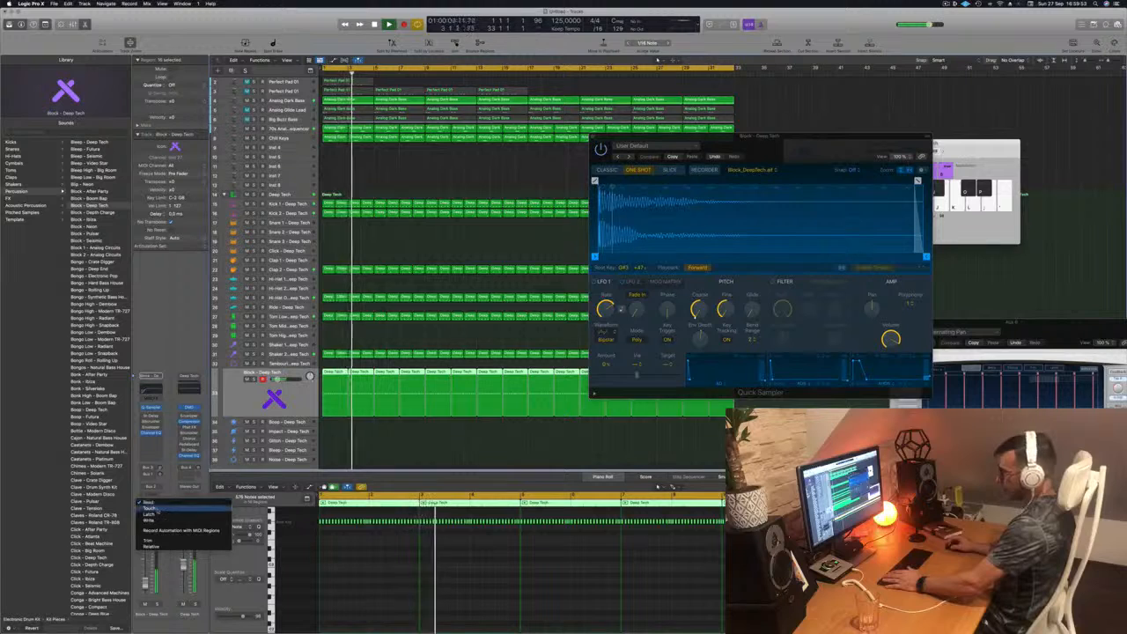
pyautogui.click(150, 509)
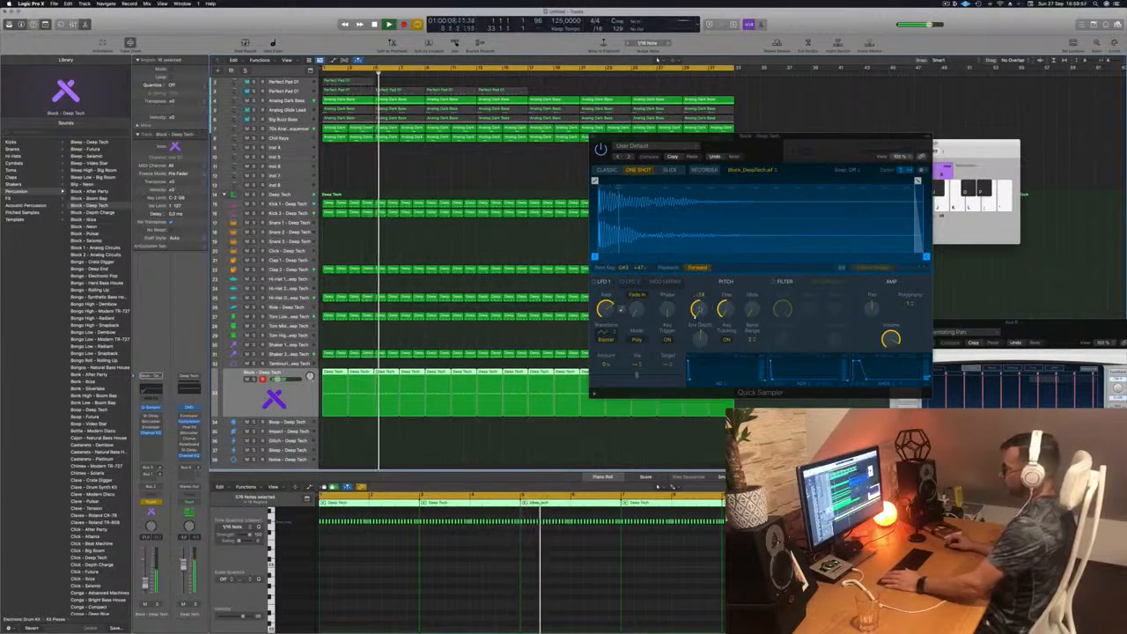
pyautogui.click(698, 313)
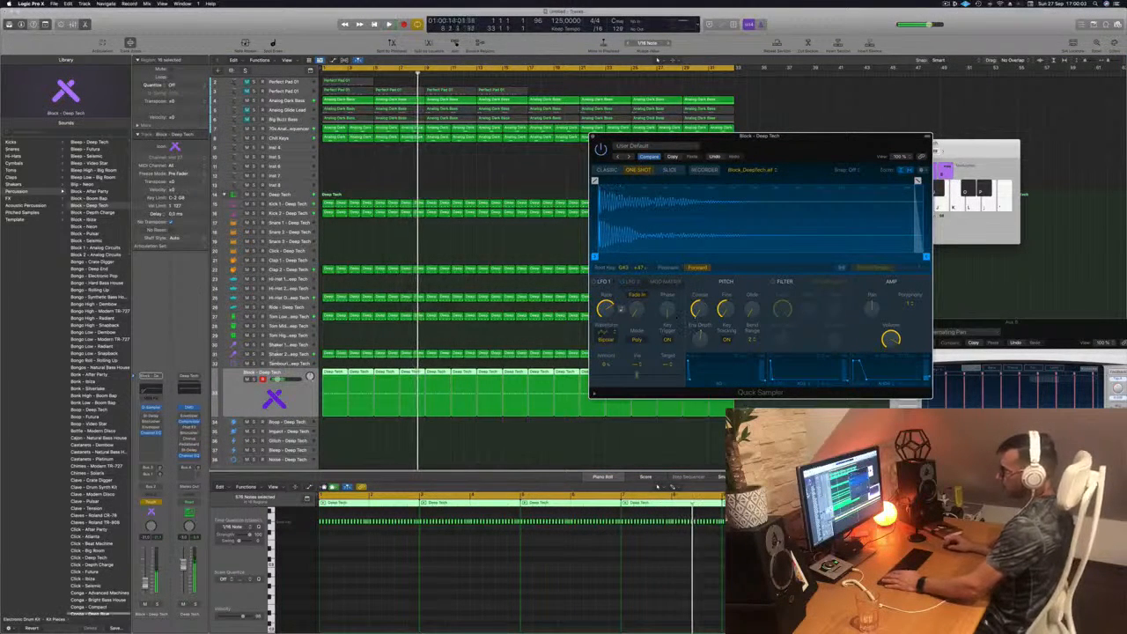
# Select the Block - Deep Tech track and close the Musical Typing window.
pyautogui.click(297, 405)
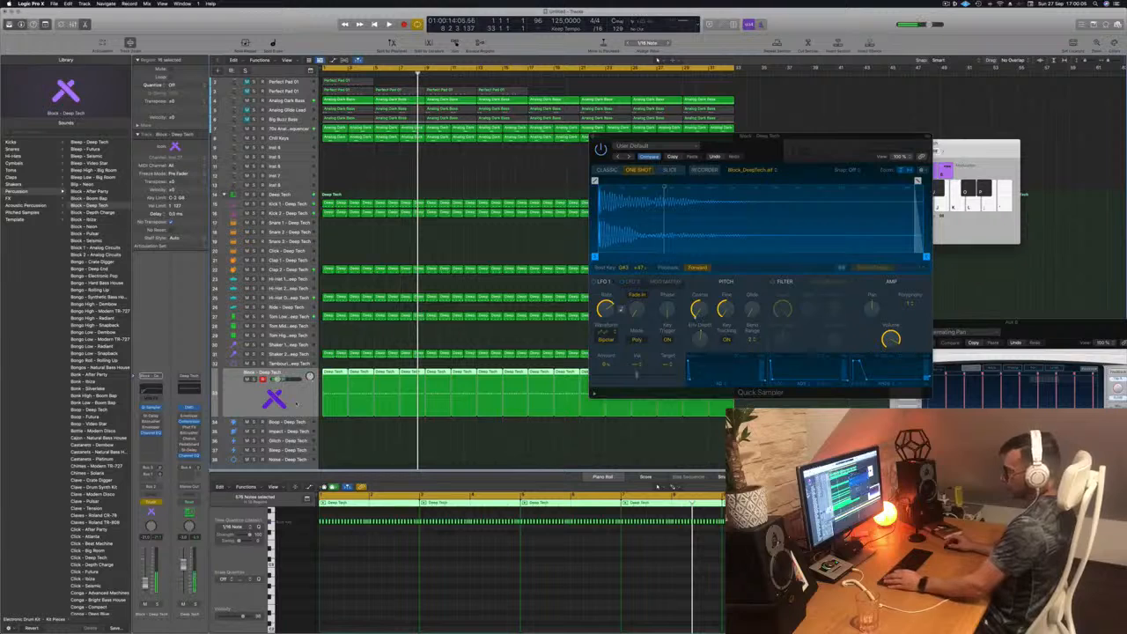
pyautogui.click(347, 340)
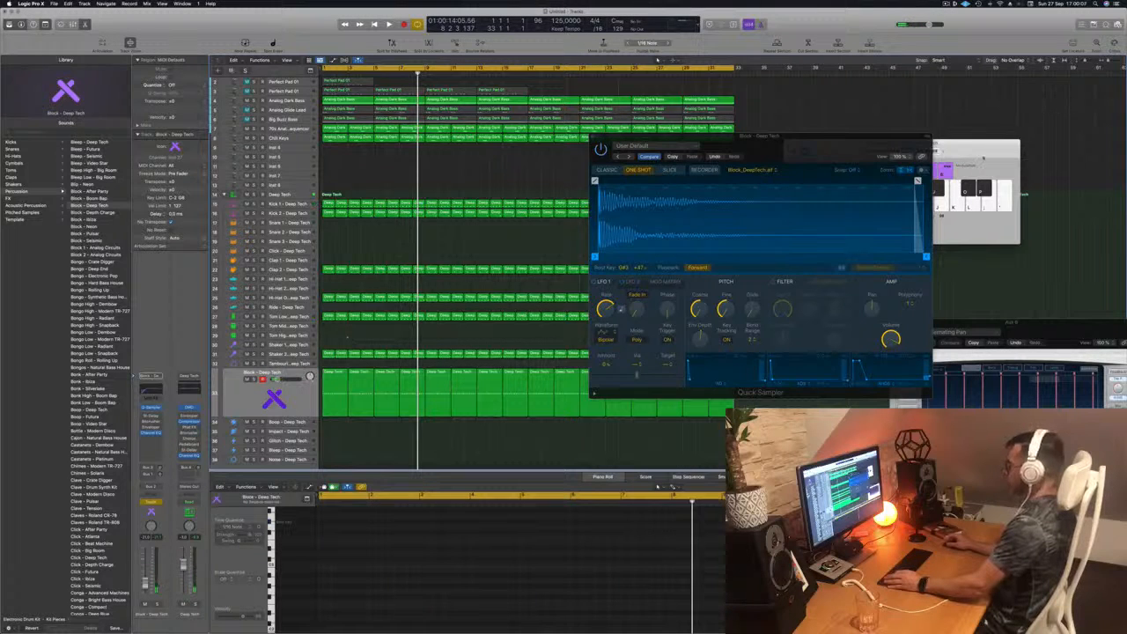
pyautogui.press('super+k')
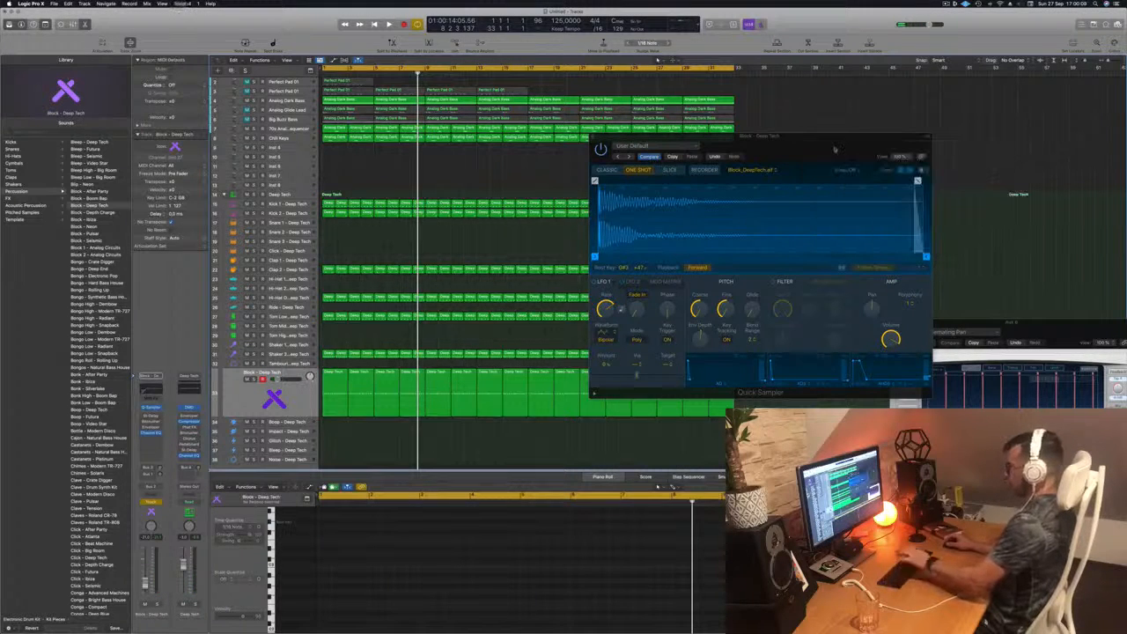
# Show automation for the tracks and set the Block - Deep Tech track's automation mode to Read.
pyautogui.press('a')
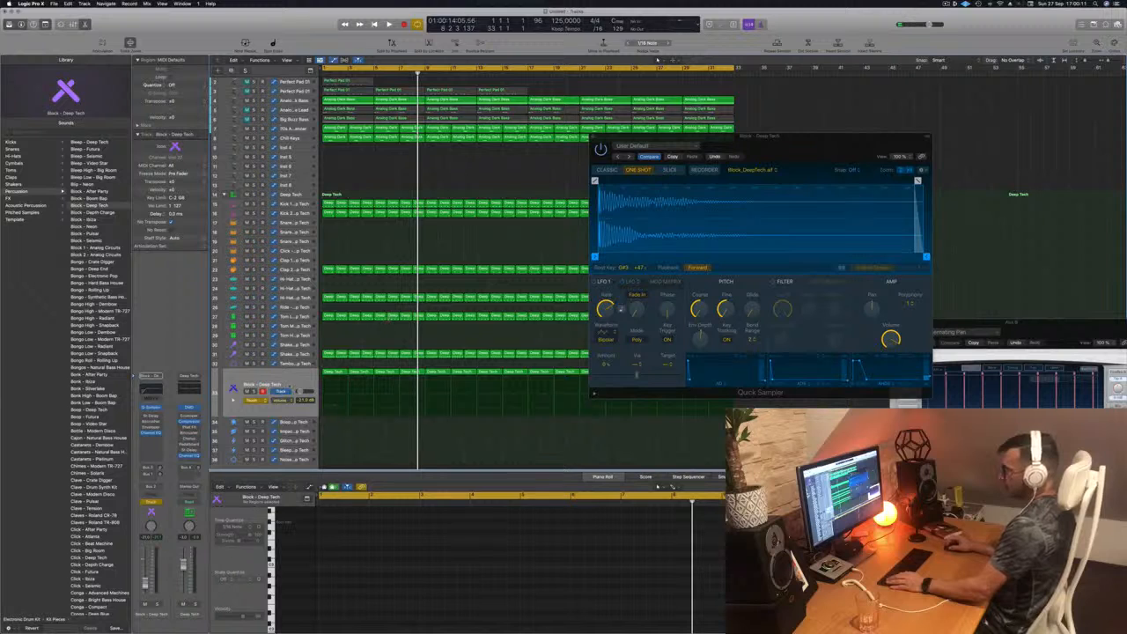
pyautogui.click(253, 401)
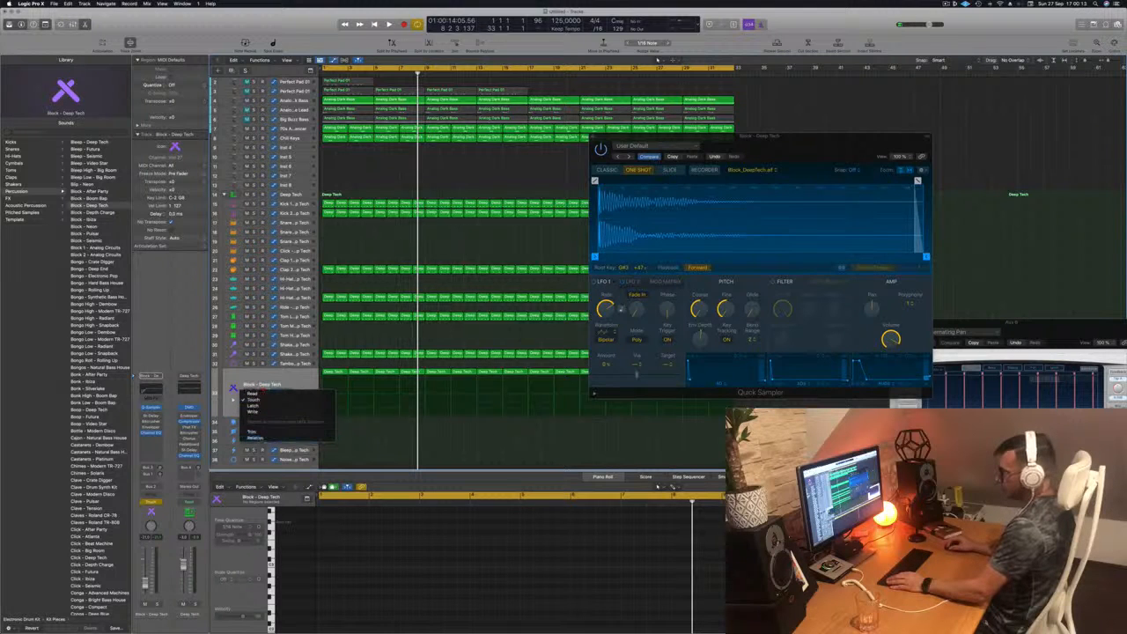
pyautogui.click(262, 394)
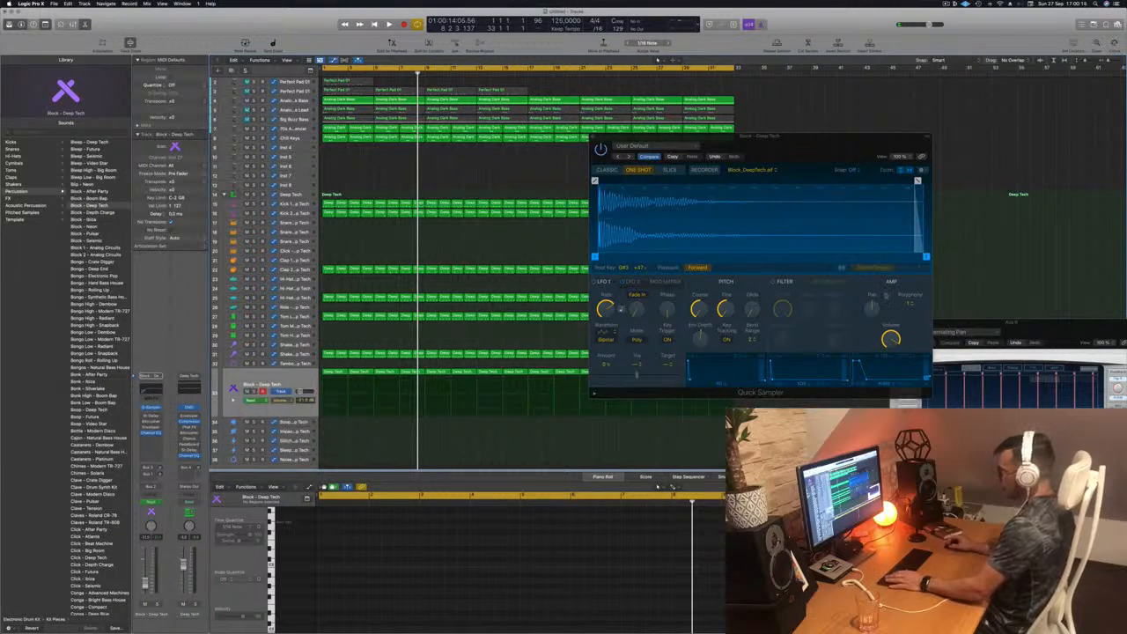
# Restart playback from the beginning, keep the Block track selected and move the Quick Sampler window closer to the track list.
pyautogui.press('Return')
pyautogui.press('space')
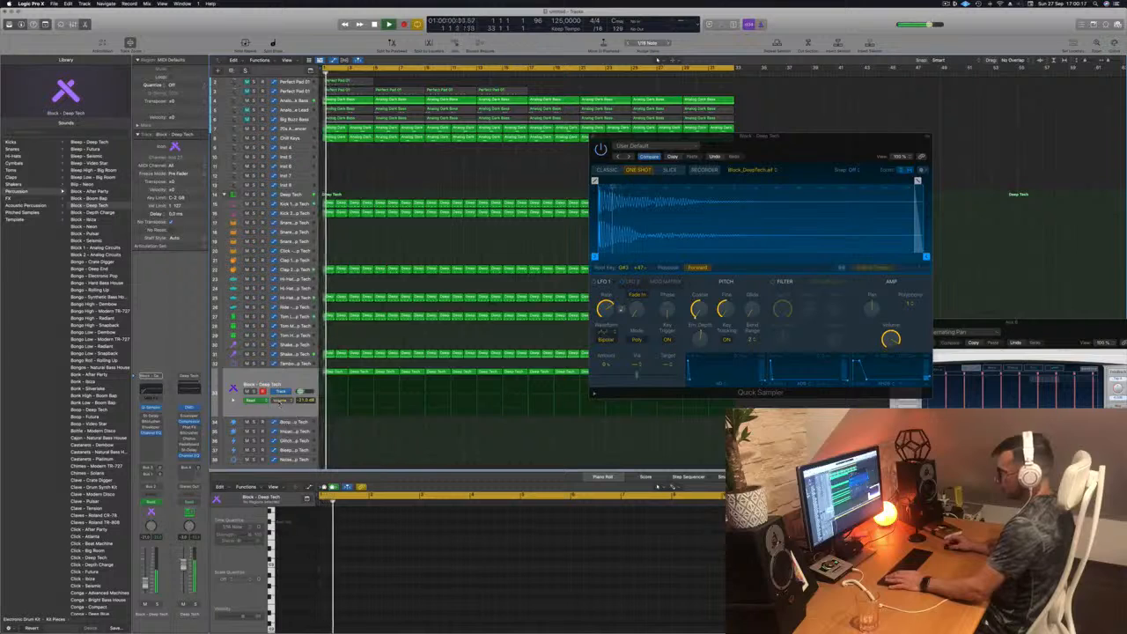
pyautogui.click(295, 378)
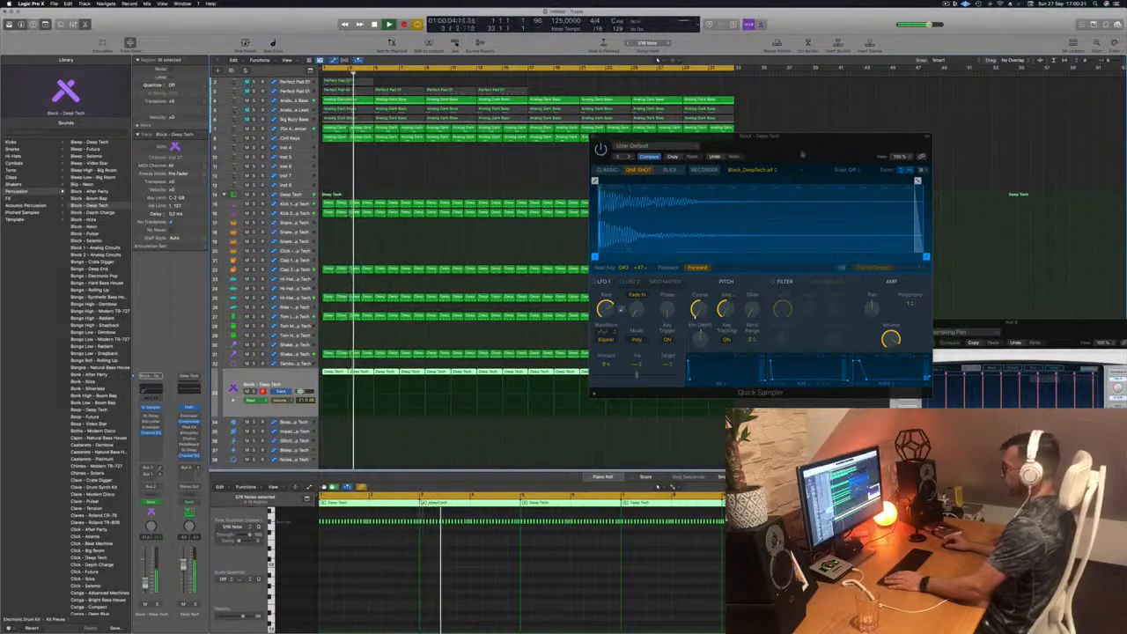
pyautogui.moveTo(802, 153); pyautogui.dragTo(688, 178)
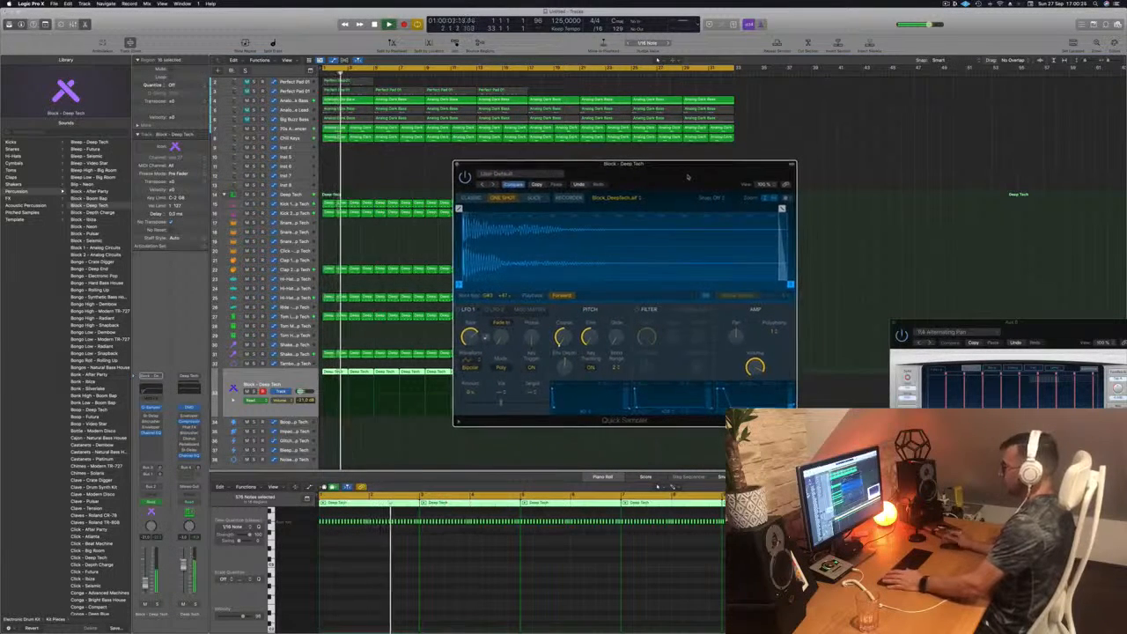
# Set the Block track's automation mode to Touch on its channel strip and start playback.
pyautogui.click(657, 486)
pyautogui.click(153, 503)
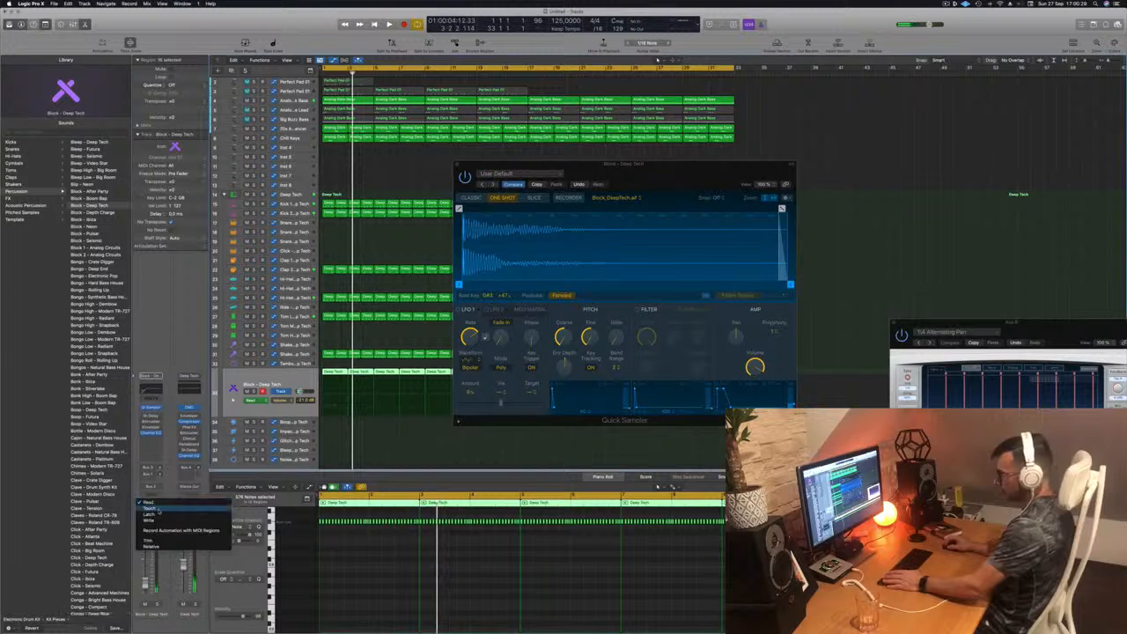
pyautogui.click(157, 509)
pyautogui.press('space')
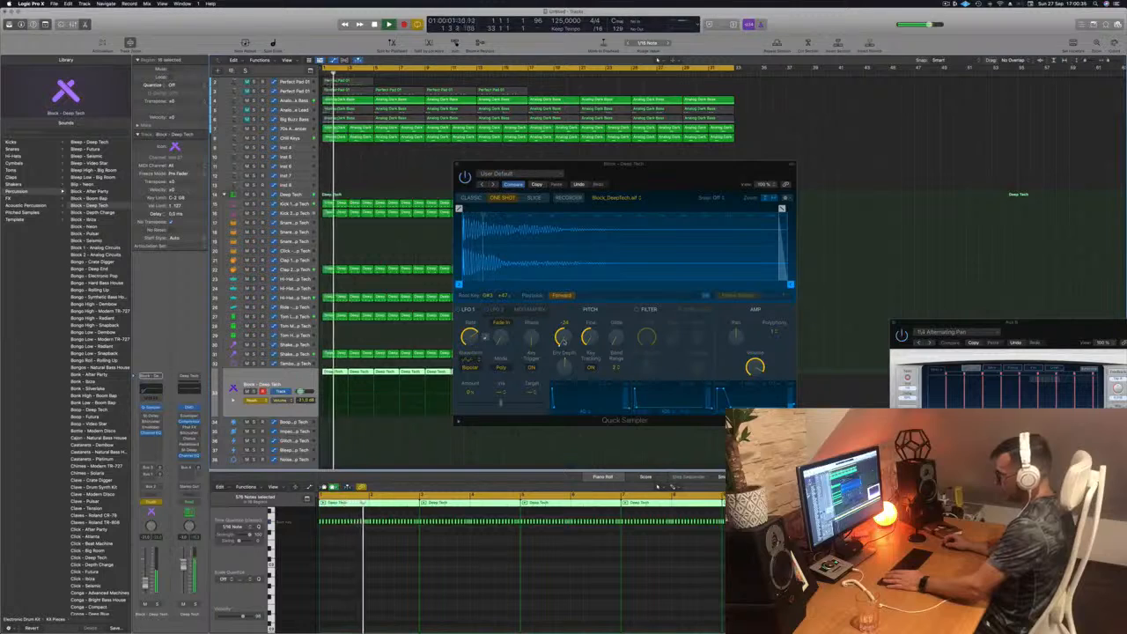
# Try recording Quick Sampler's coarse pitch automation on the Block track during playback, and undo the recorded pass.
pyautogui.click(562, 338)
pyautogui.moveTo(564, 341); pyautogui.dragTo(564, 315)
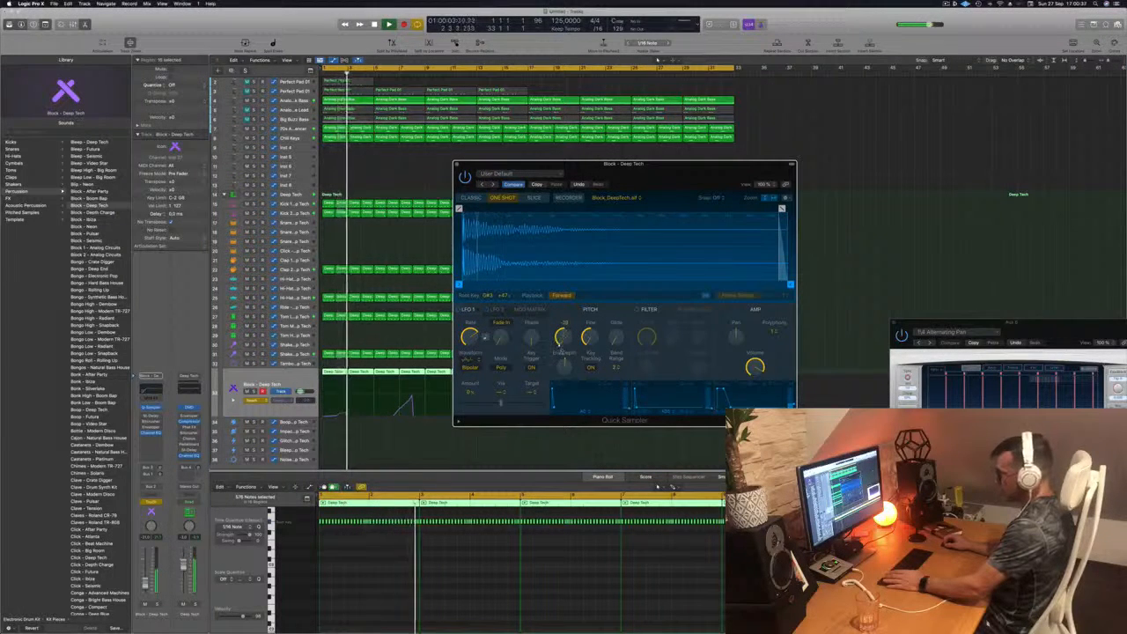
pyautogui.press('space')
pyautogui.press('super+w')
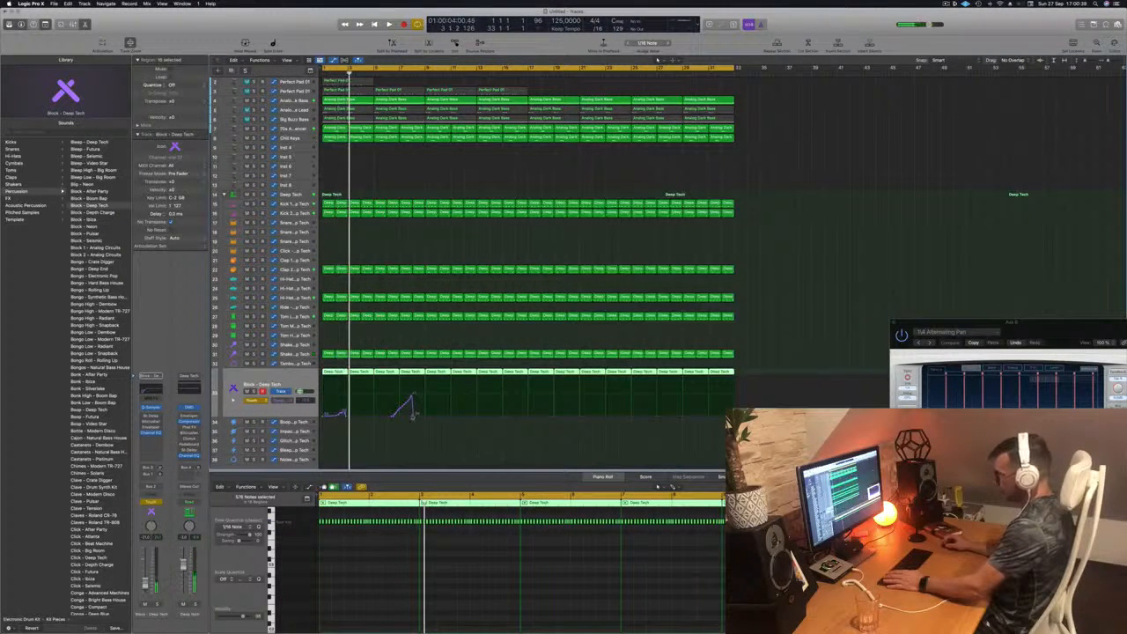
pyautogui.press('super+z')
# Set the Block track's automation mode back to Read and resume playback.
pyautogui.click(253, 400)
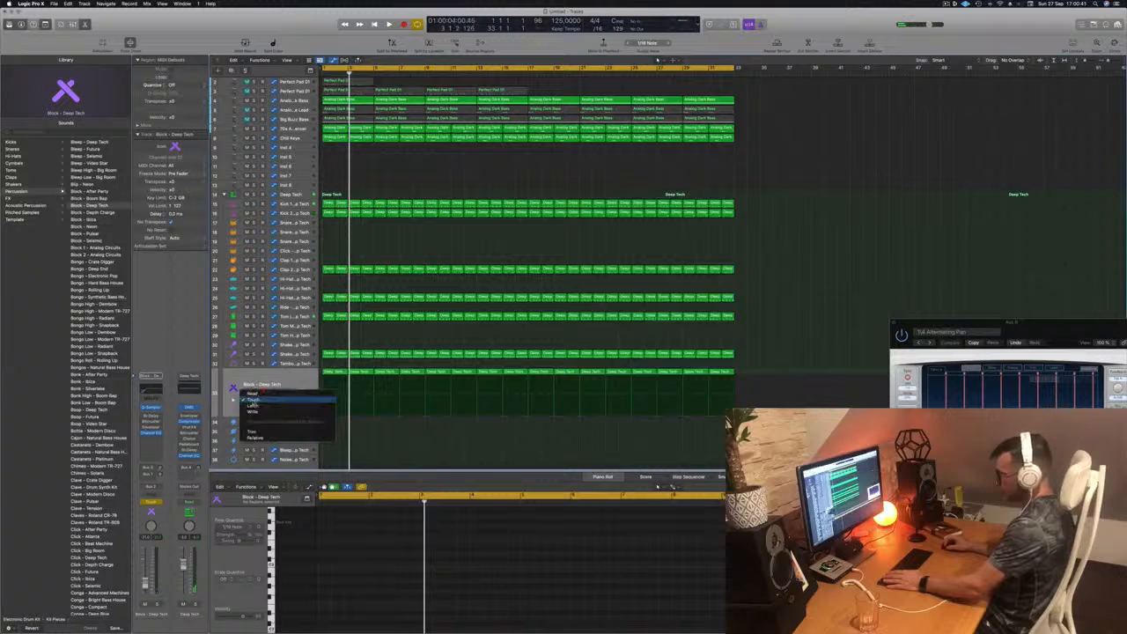
pyautogui.click(252, 394)
pyautogui.press('space')
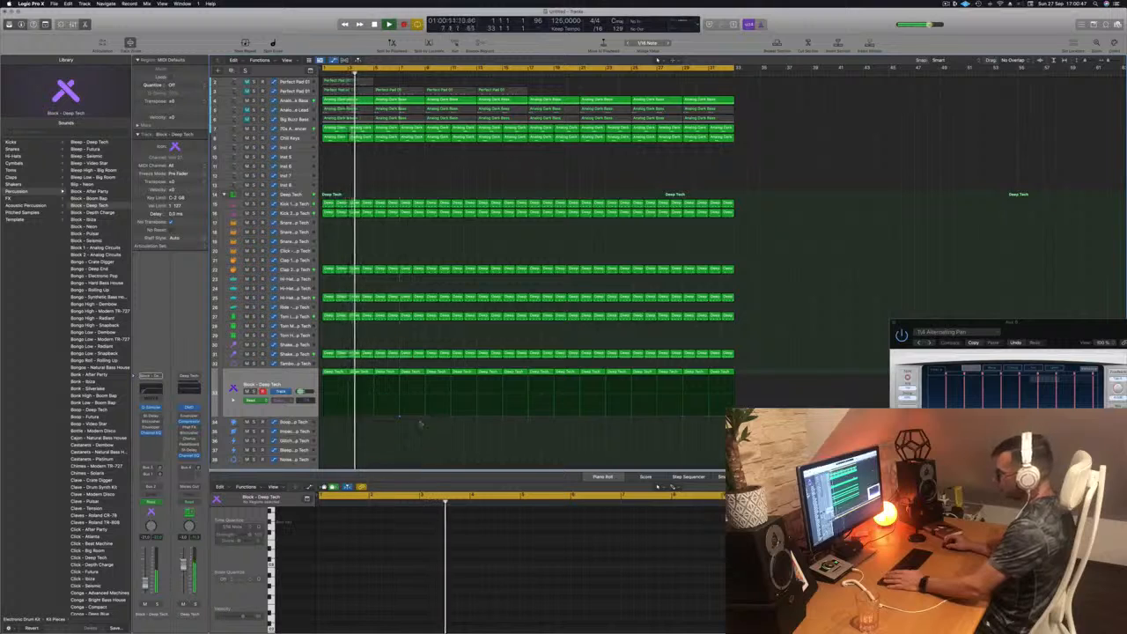
# Shape a coarse pitch ramp on the Block track that rises from bar 7 and drops back at bar 9, and audition it.
pyautogui.moveTo(424, 420)
pyautogui.mouseDown()
pyautogui.moveTo(427, 377)
pyautogui.moveTo(426, 426)
pyautogui.mouseUp()
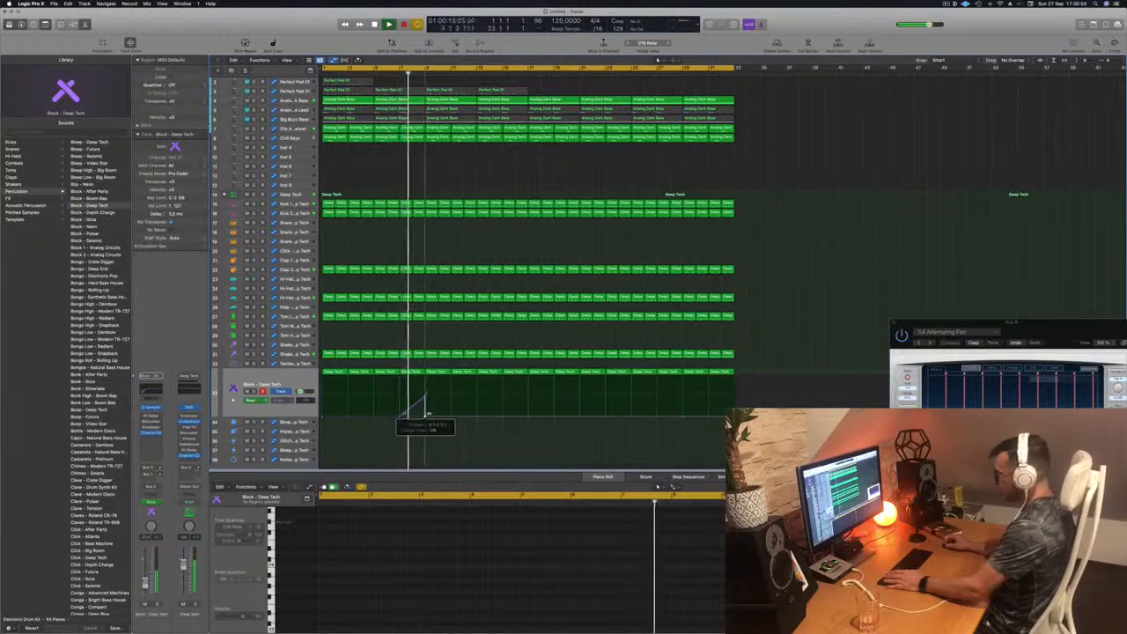
pyautogui.scroll(5, 453, 393)
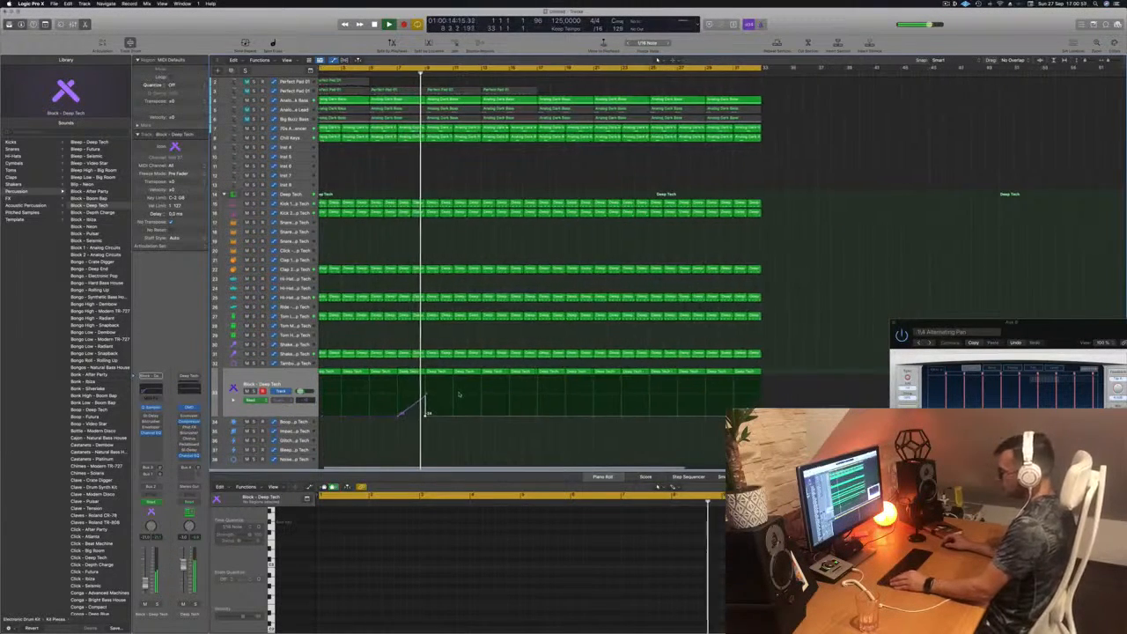
pyautogui.hscroll(-1, 459, 394)
pyautogui.scroll(-1, 459, 390)
pyautogui.press('space')
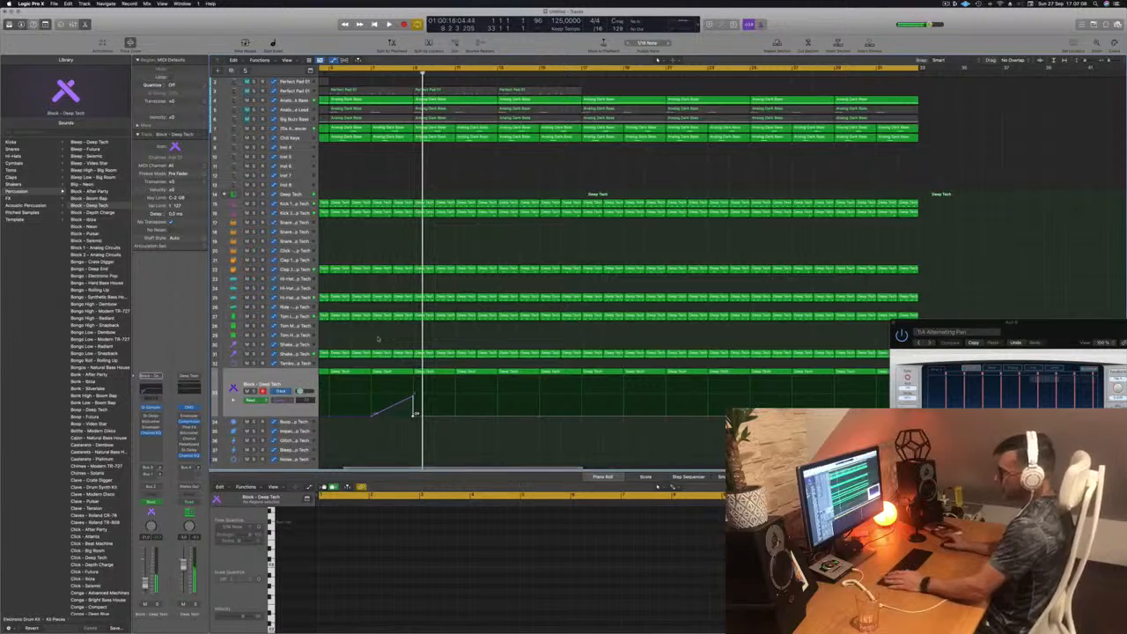
pyautogui.scroll(-2, 370, 336)
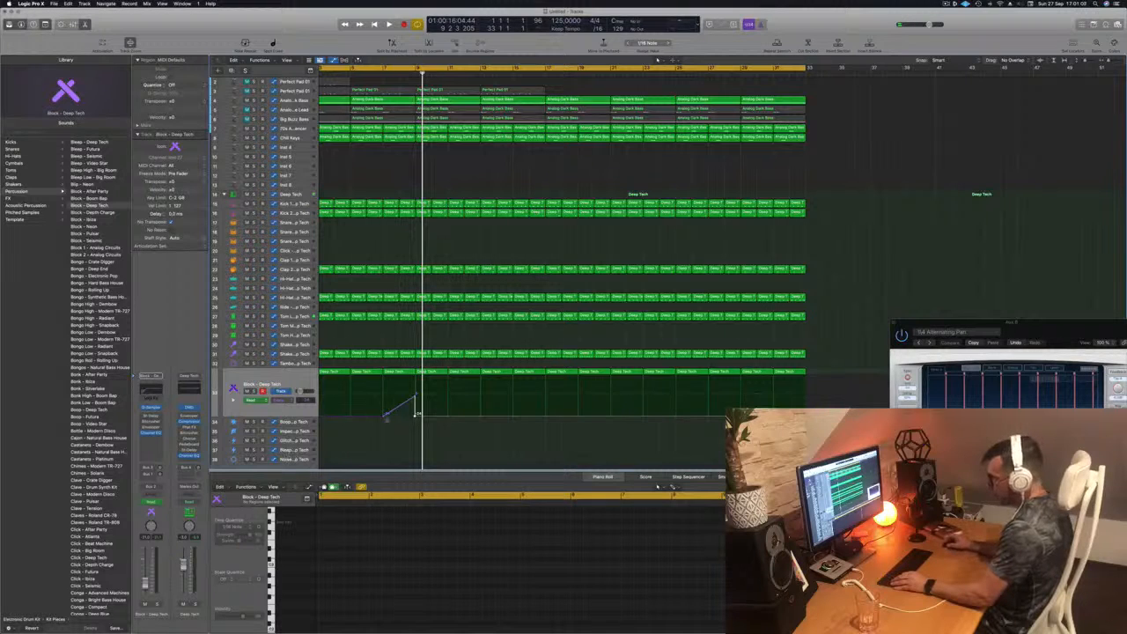
# Copy the Block track's region at bar 9 onto the Impact - Deep Tech track and reduce the copy to a single note.
pyautogui.moveTo(425, 372); pyautogui.dragTo(428, 422)
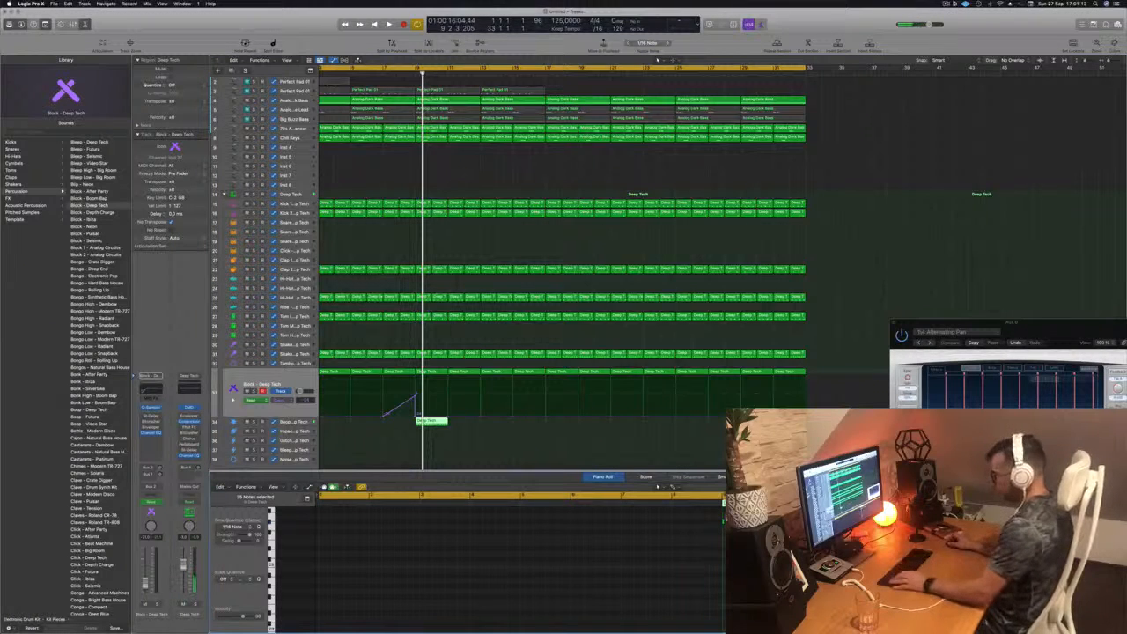
pyautogui.click(430, 422)
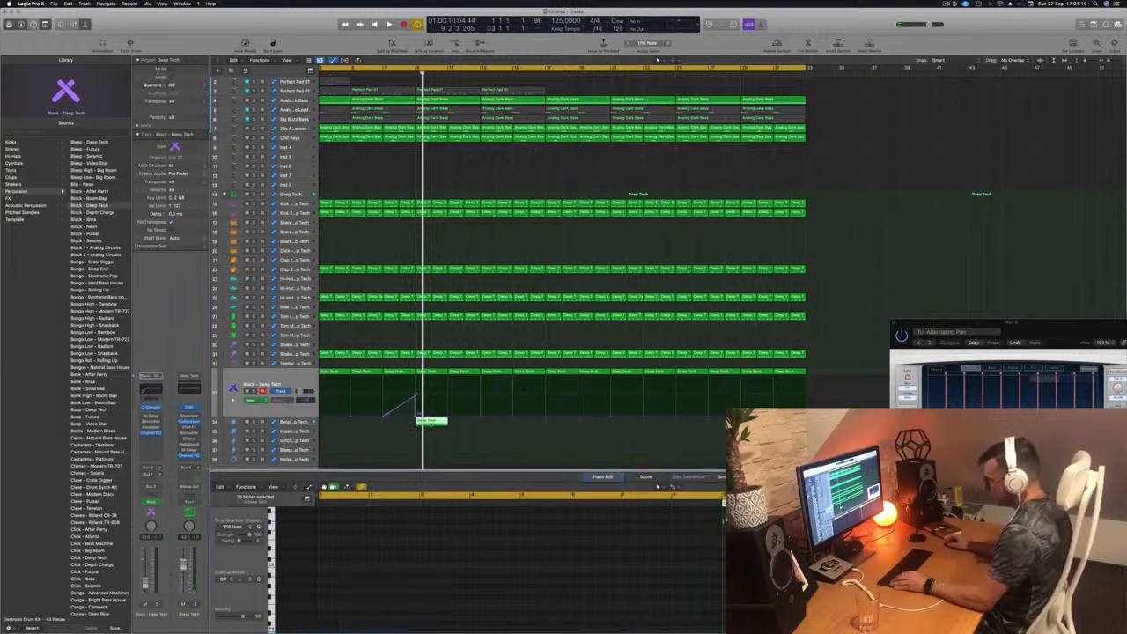
pyautogui.moveTo(431, 422); pyautogui.dragTo(432, 433)
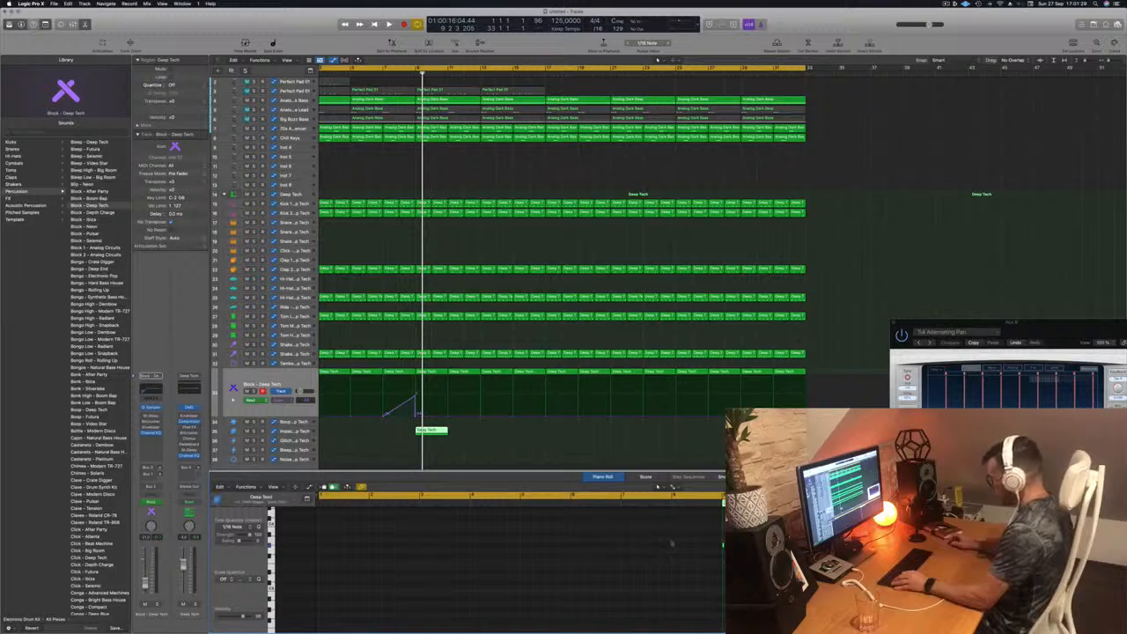
pyautogui.moveTo(662, 534); pyautogui.dragTo(740, 569)
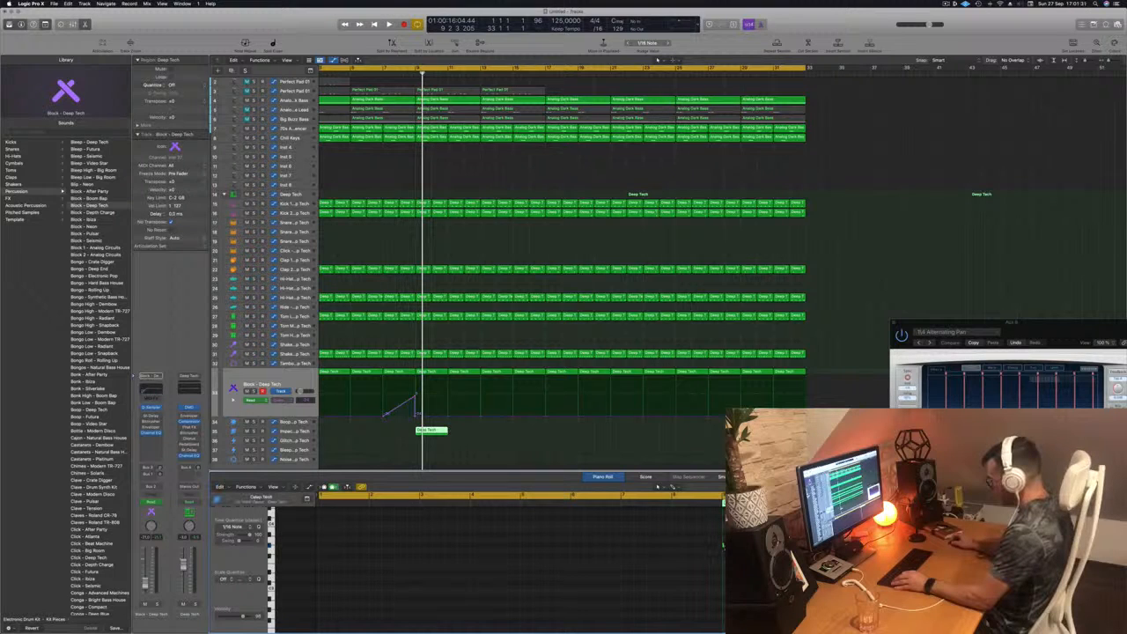
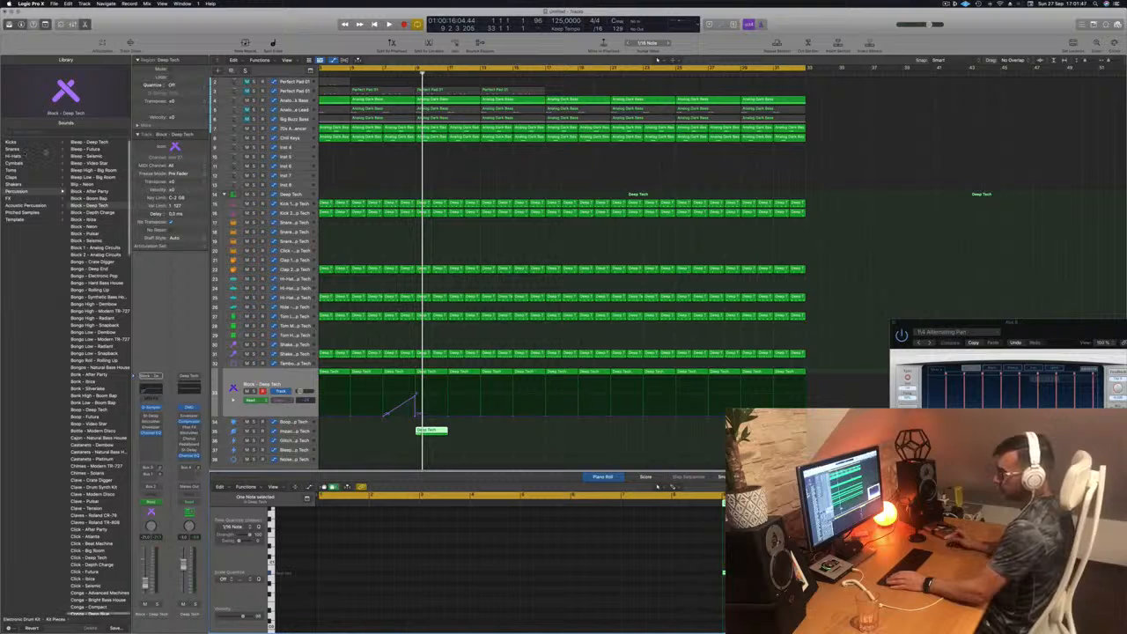
# Try the Crash - 808 Flex cymbal patch on the Block track and play the passage leading into bar 9.
pyautogui.click(16, 163)
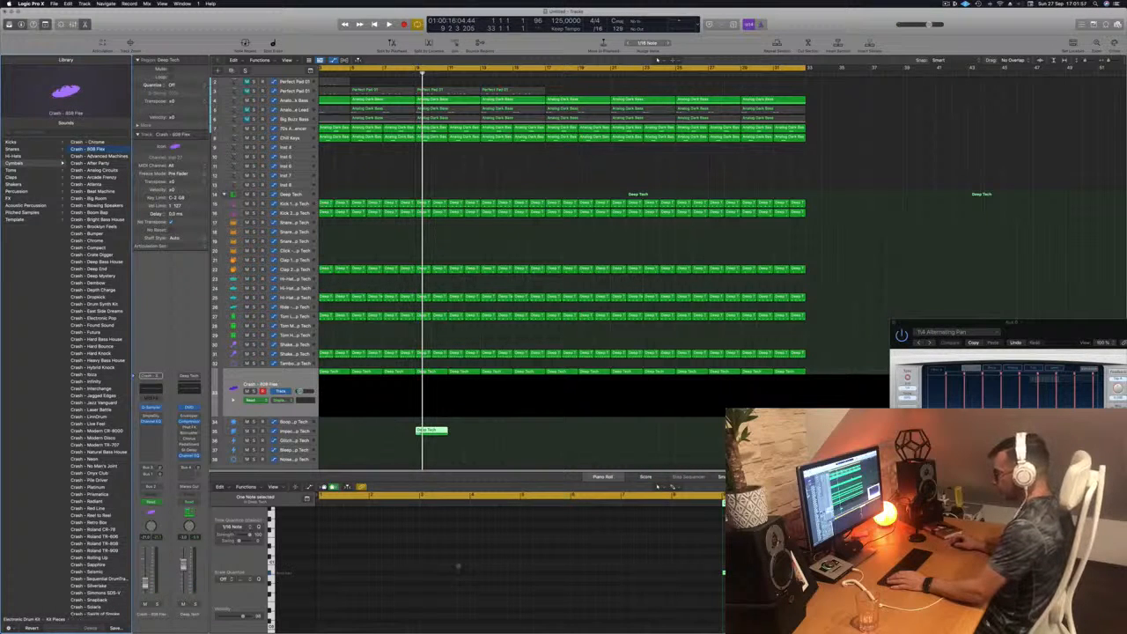
pyautogui.press('space')
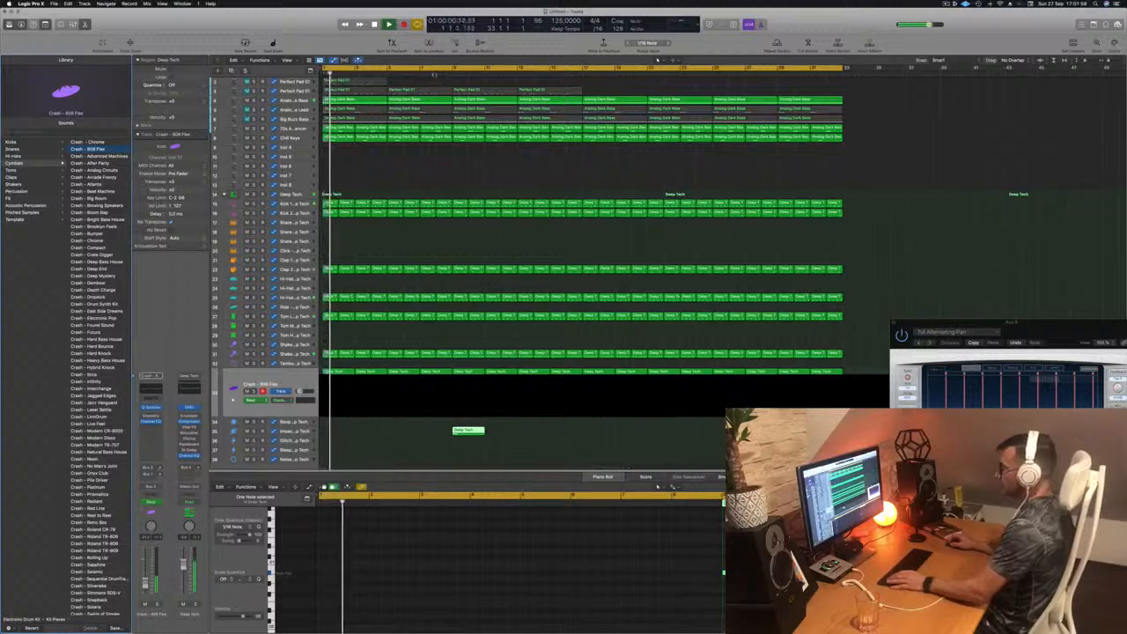
pyautogui.press('super+Left')
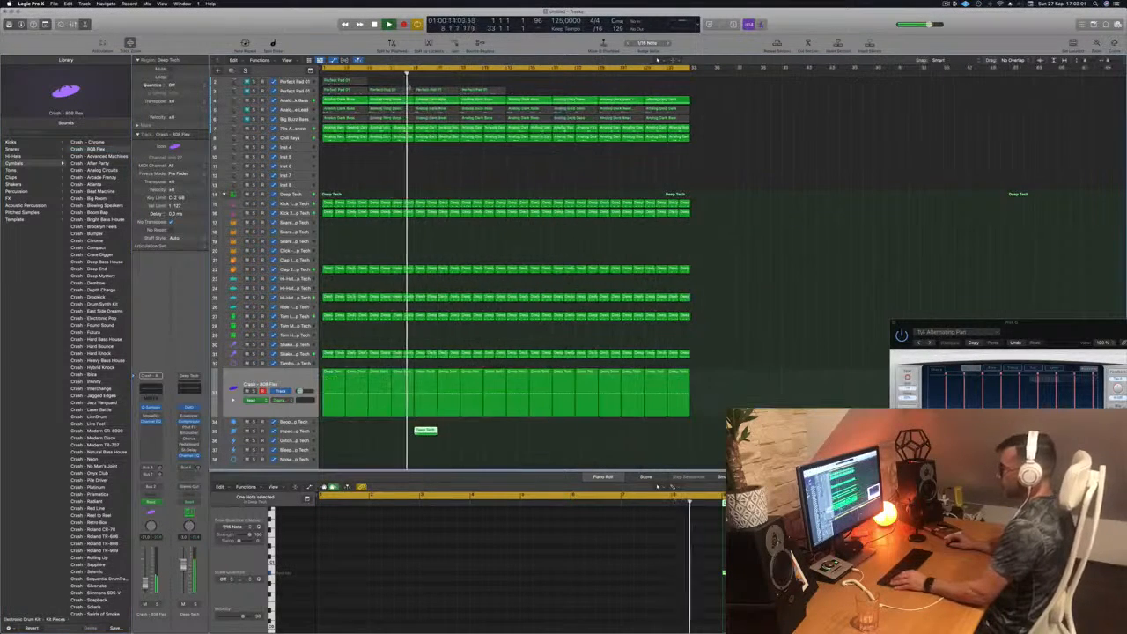
pyautogui.click(388, 74)
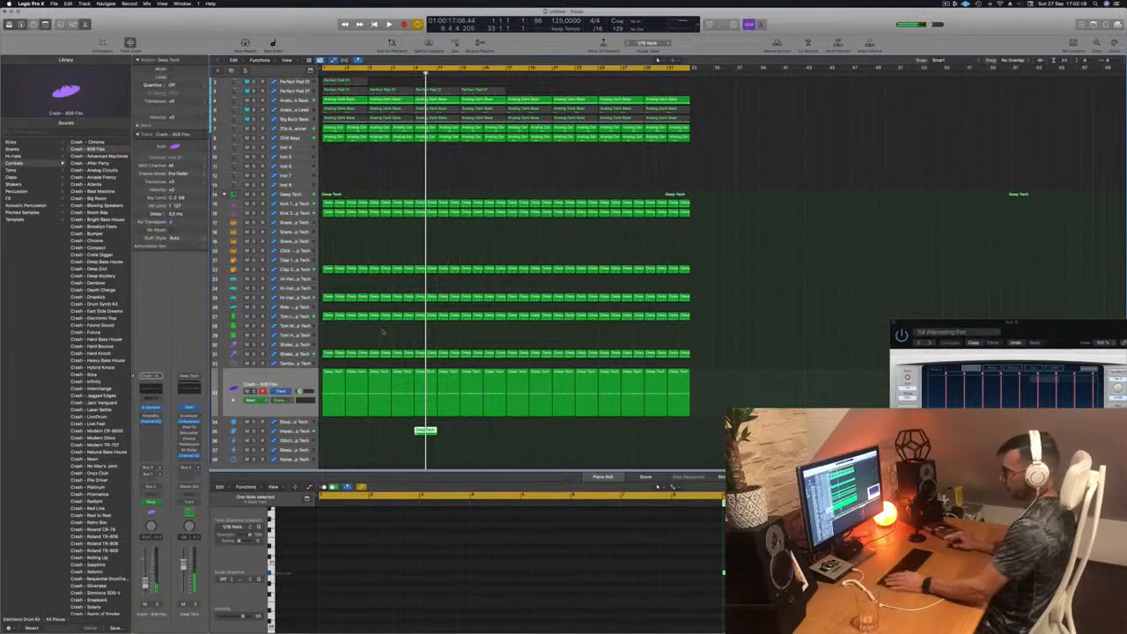
# Undo the patch change on the Block - Deep Tech track and replay the passage around bar 9.
pyautogui.click(295, 384)
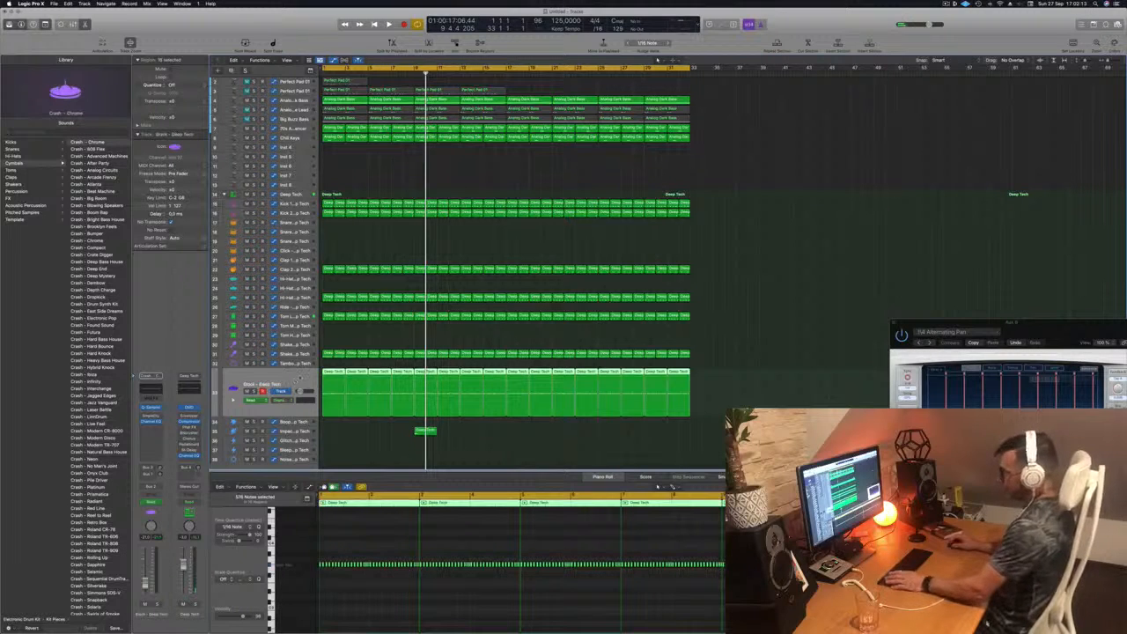
pyautogui.press('space')
pyautogui.hotkey('shift', '.')
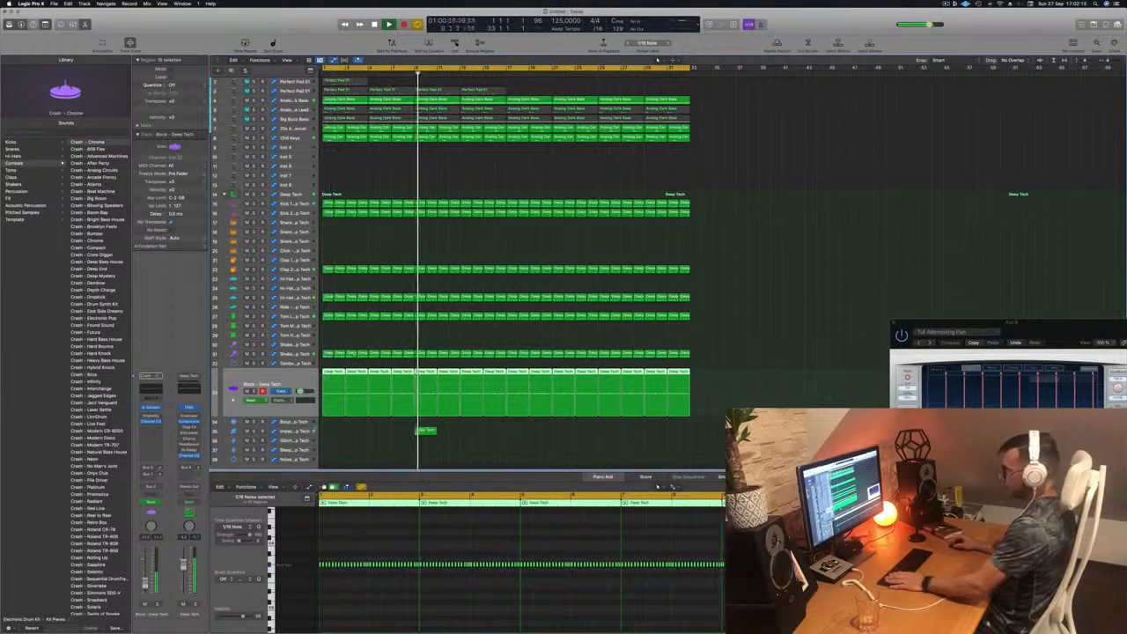
# Load the Crash - 808 Flex cymbal patch on the Impact - Deep Tech track and start playback at bar 9.
pyautogui.click(295, 430)
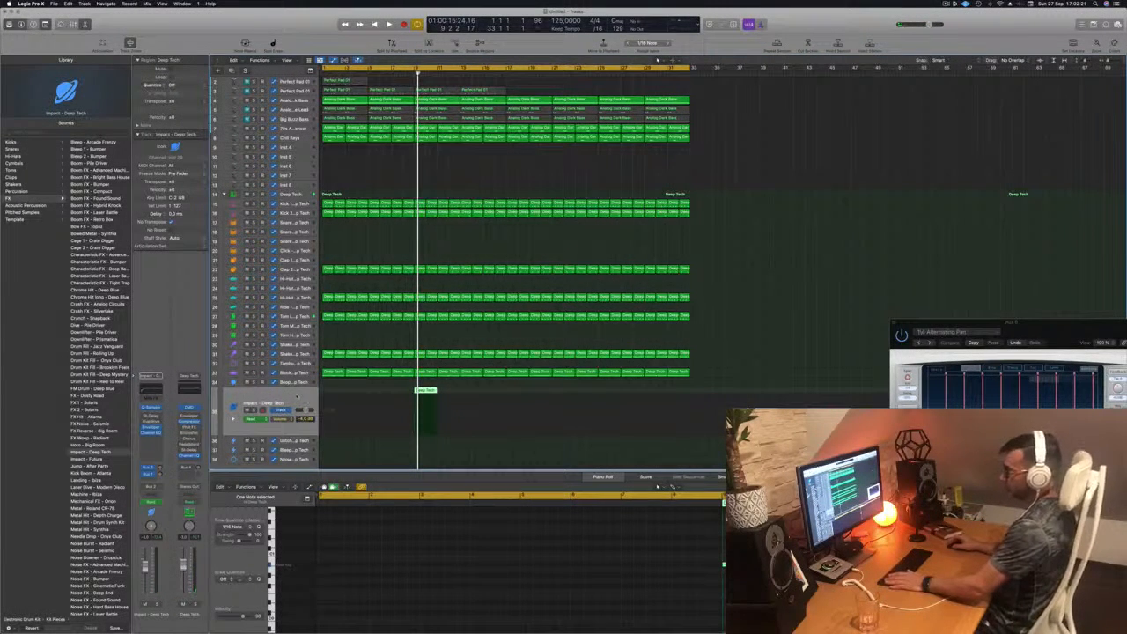
pyautogui.click(14, 163)
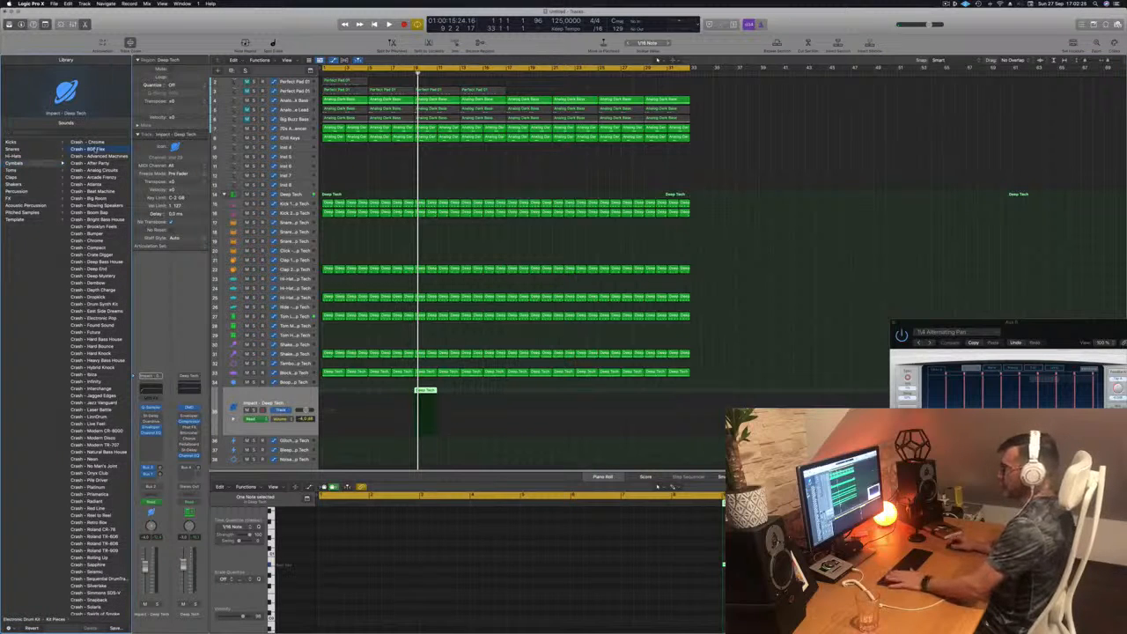
pyautogui.press('space')
pyautogui.click(415, 74)
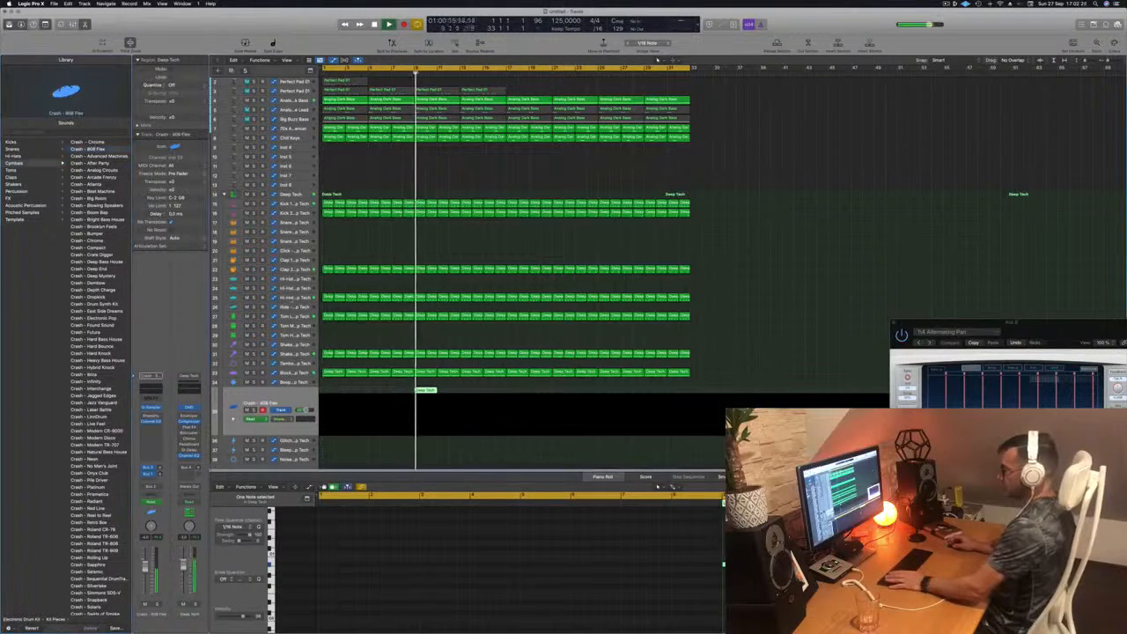
# Transpose the single crash note in the bar 9 region of the Crash - 808 Flex track up an octave.
pyautogui.hscroll(-3, 657, 581)
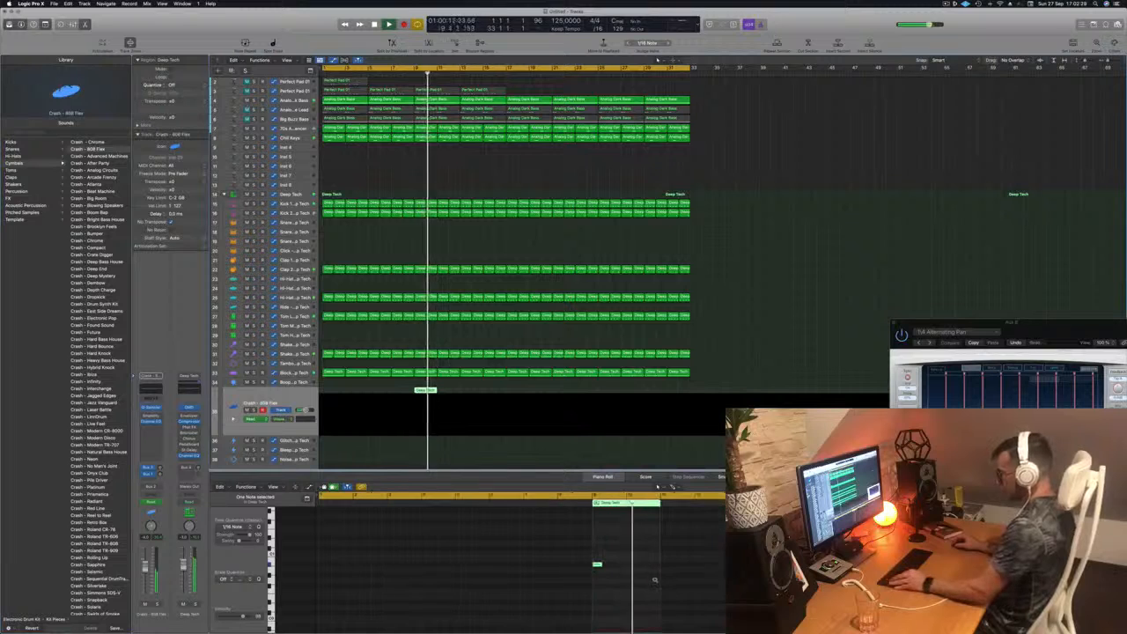
pyautogui.scroll(-3, 573, 573)
pyautogui.click(590, 566)
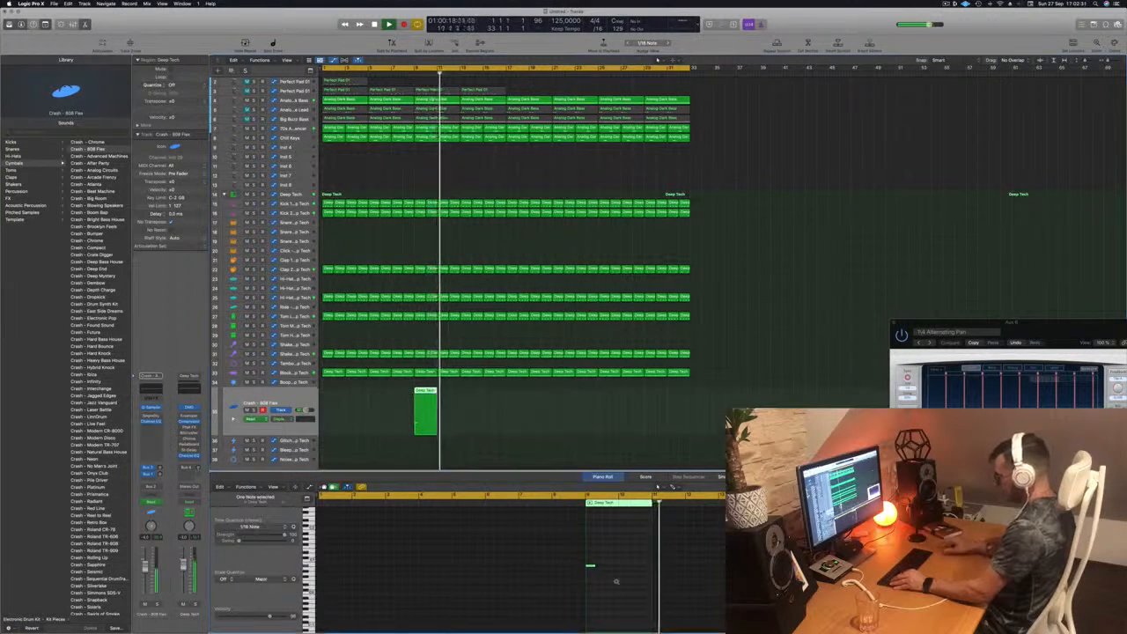
pyautogui.hotkey('alt', 'shift', 'Up')
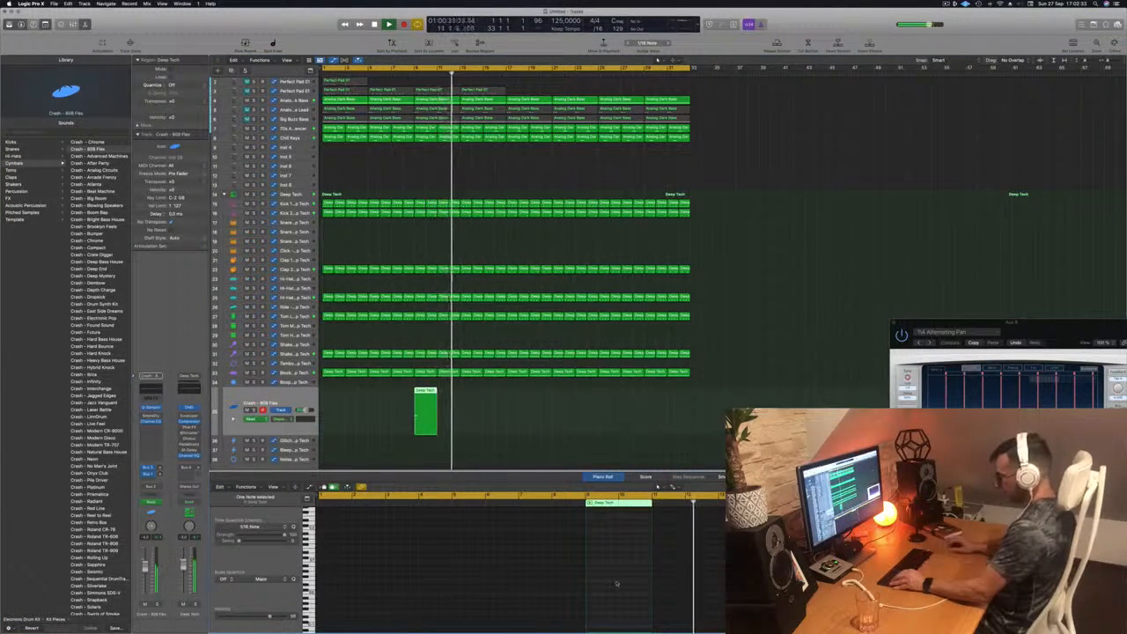
pyautogui.scroll(-1, 564, 584)
pyautogui.scroll(6, 553, 584)
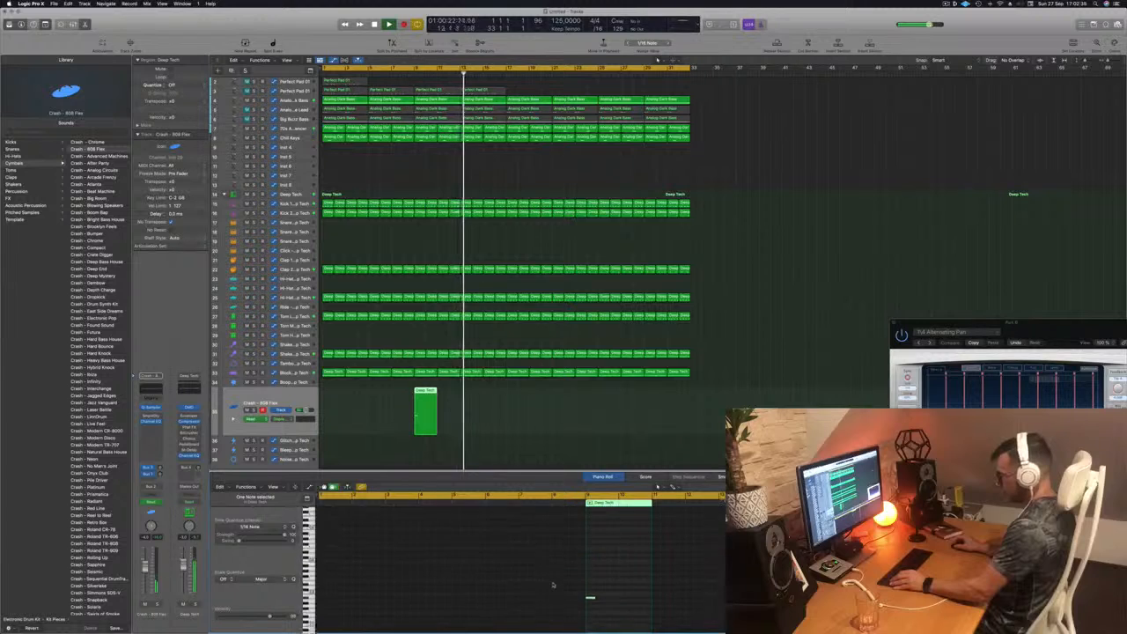
pyautogui.scroll(-5, 555, 584)
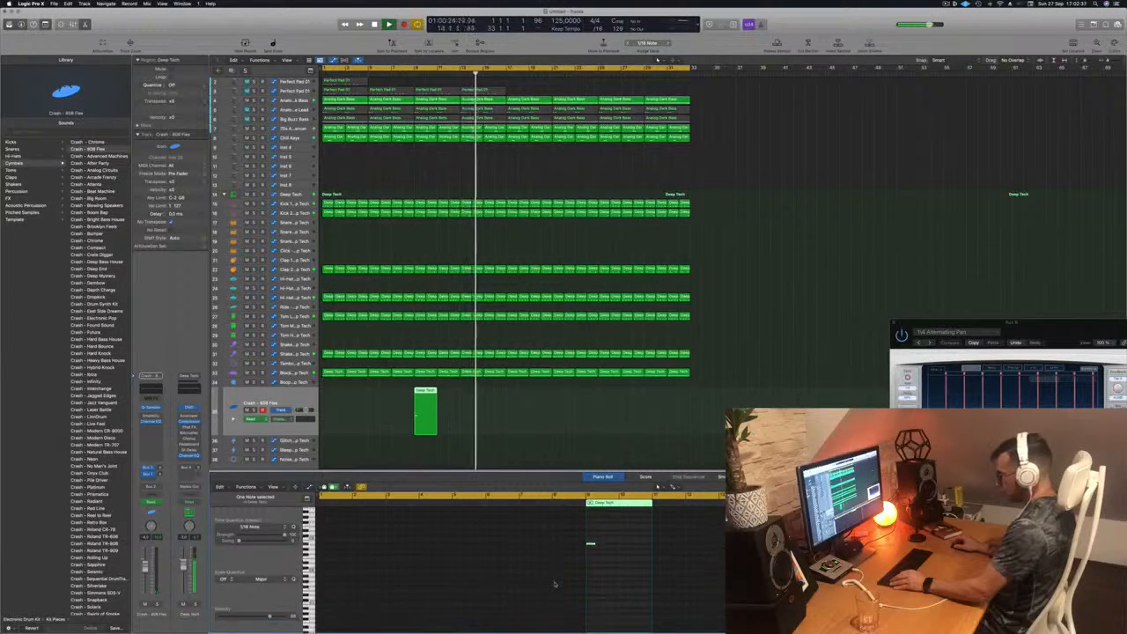
pyautogui.scroll(3, 555, 583)
pyautogui.scroll(3, 556, 582)
pyautogui.hscroll(-5, 564, 583)
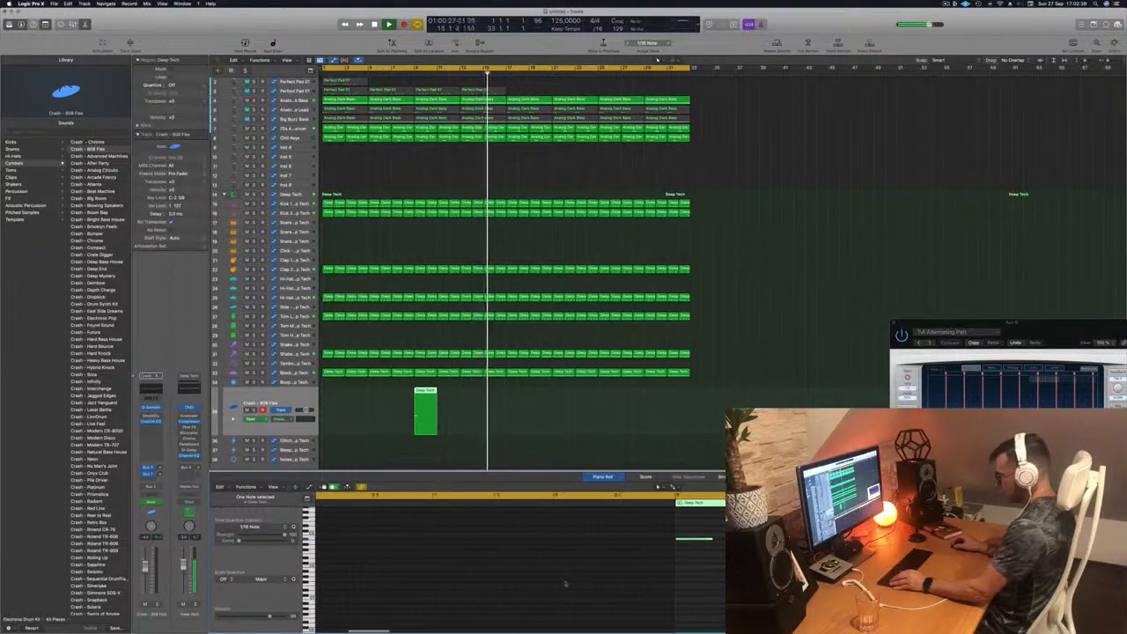
pyautogui.scroll(4, 570, 582)
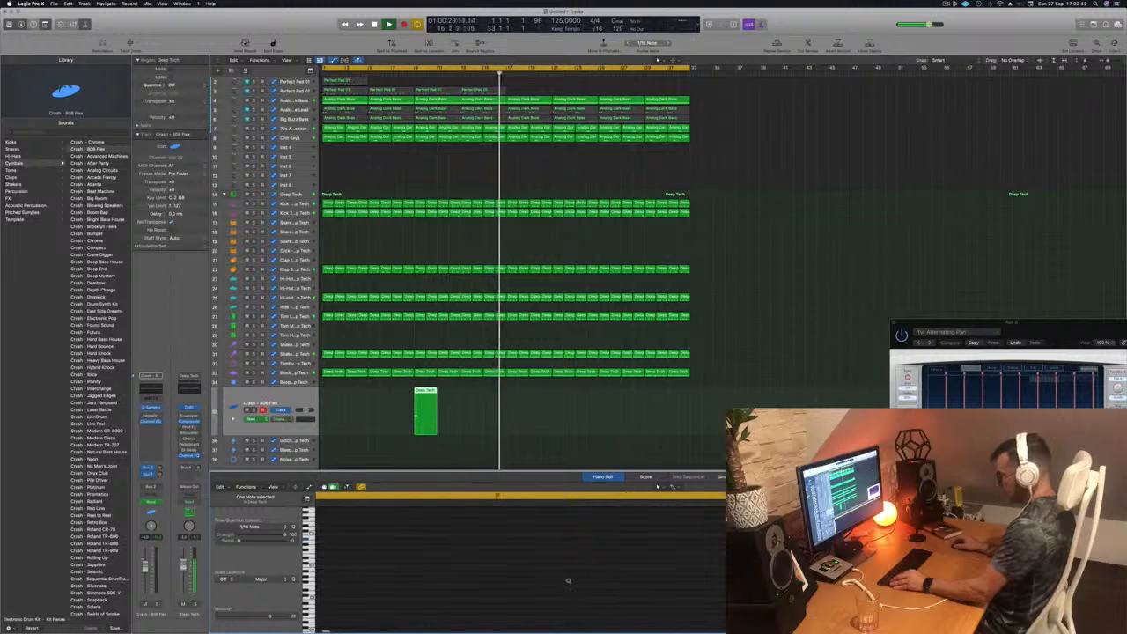
pyautogui.scroll(-3, 584, 580)
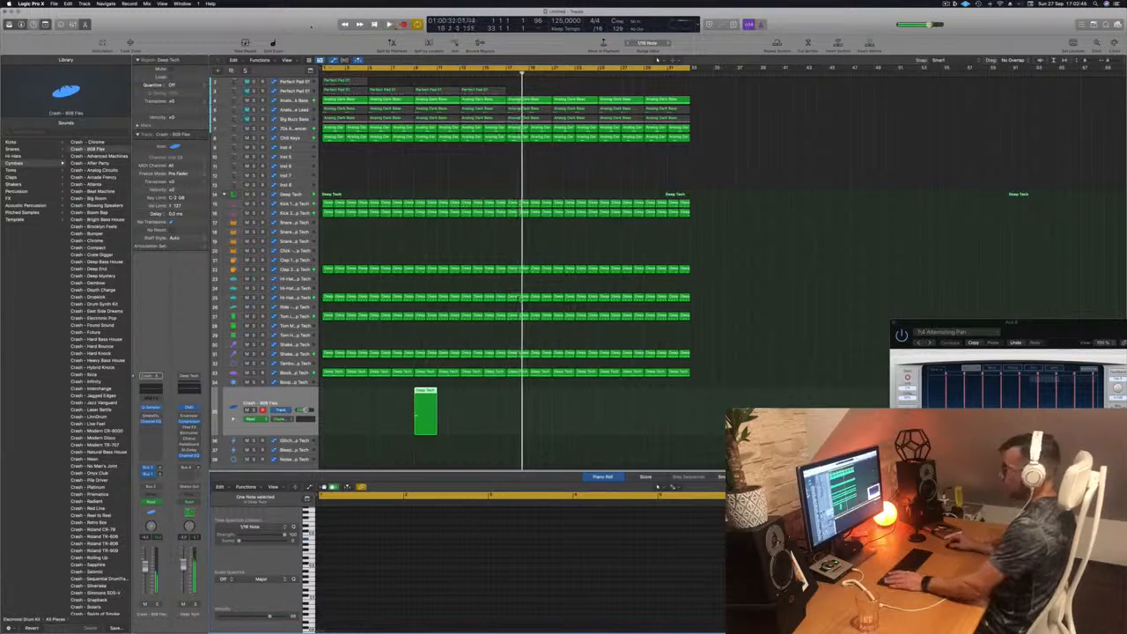
# Play the arrangement from the start with the Block - Deep Tech track selected and toggle the track automation view.
pyautogui.press('Return')
pyautogui.press('space')
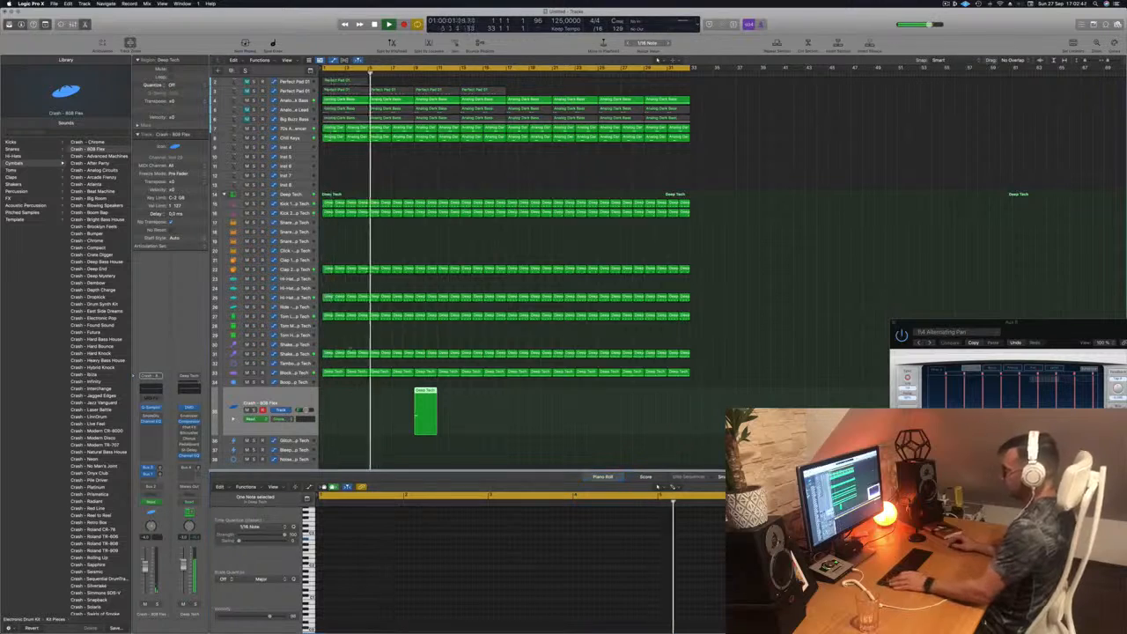
pyautogui.click(294, 373)
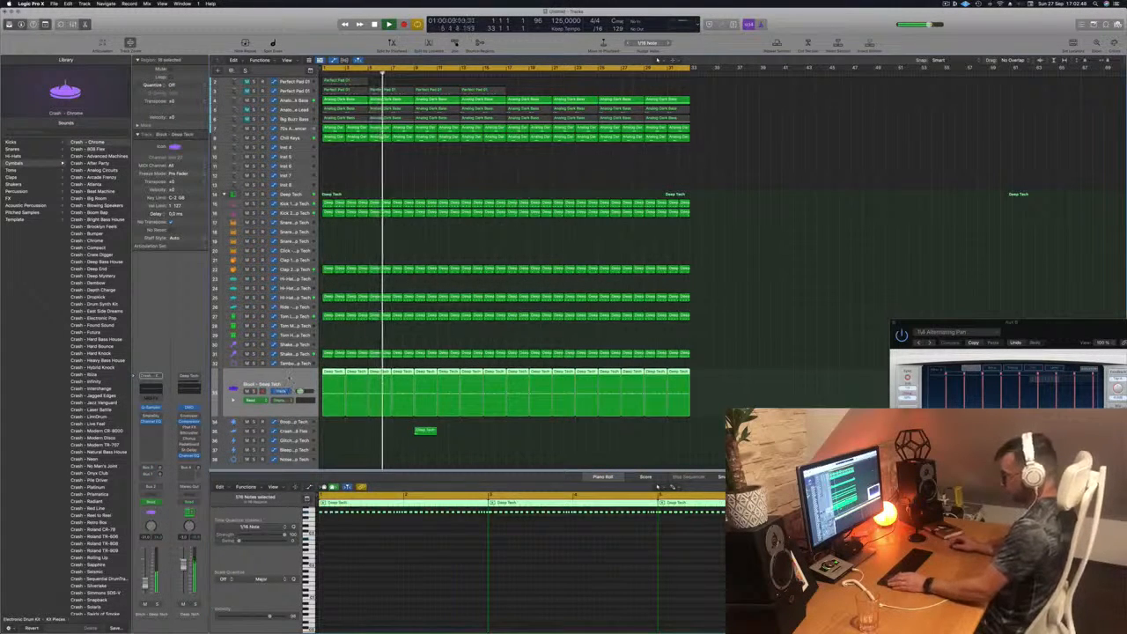
pyautogui.press('a')
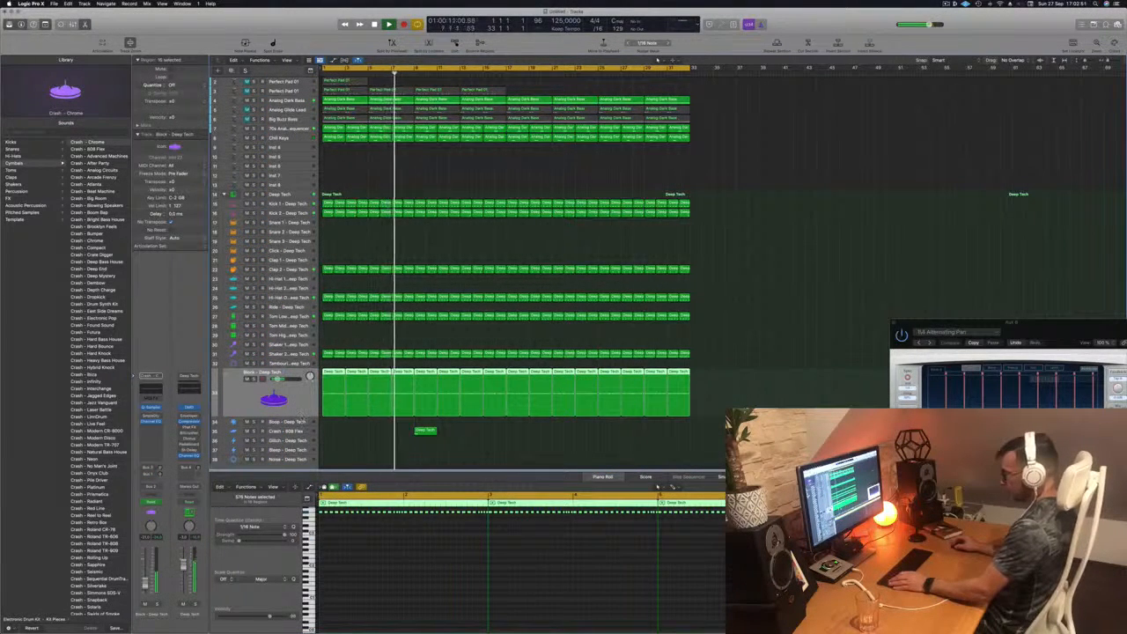
pyautogui.press('a')
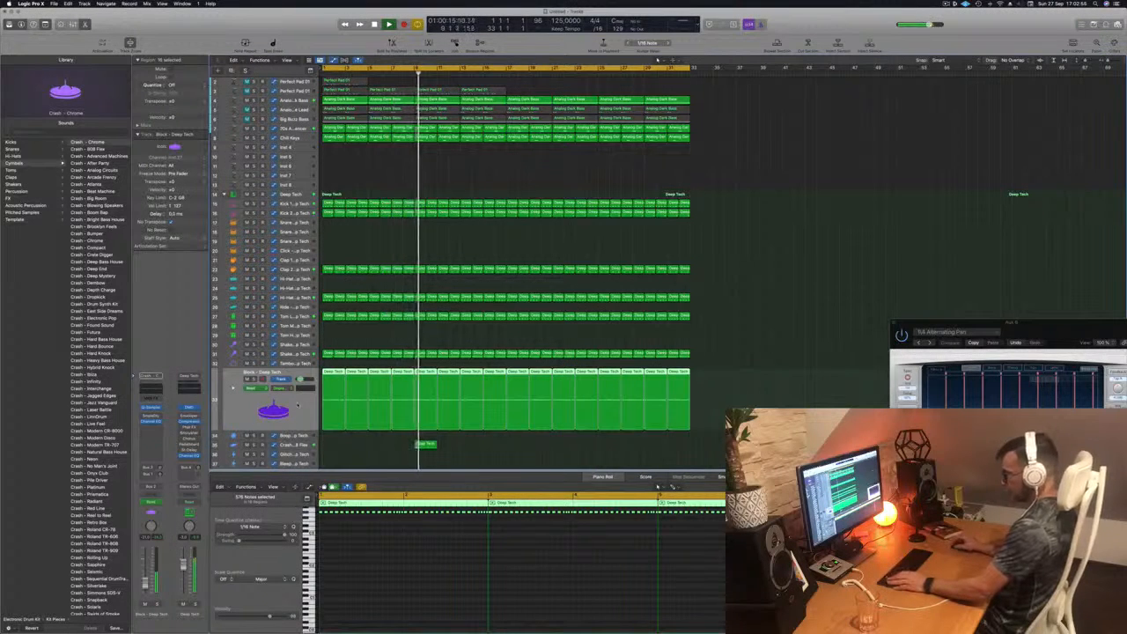
# Inspect the crash note at bar 9 with the Event Float display and replay the passage leading into it.
pyautogui.click(425, 446)
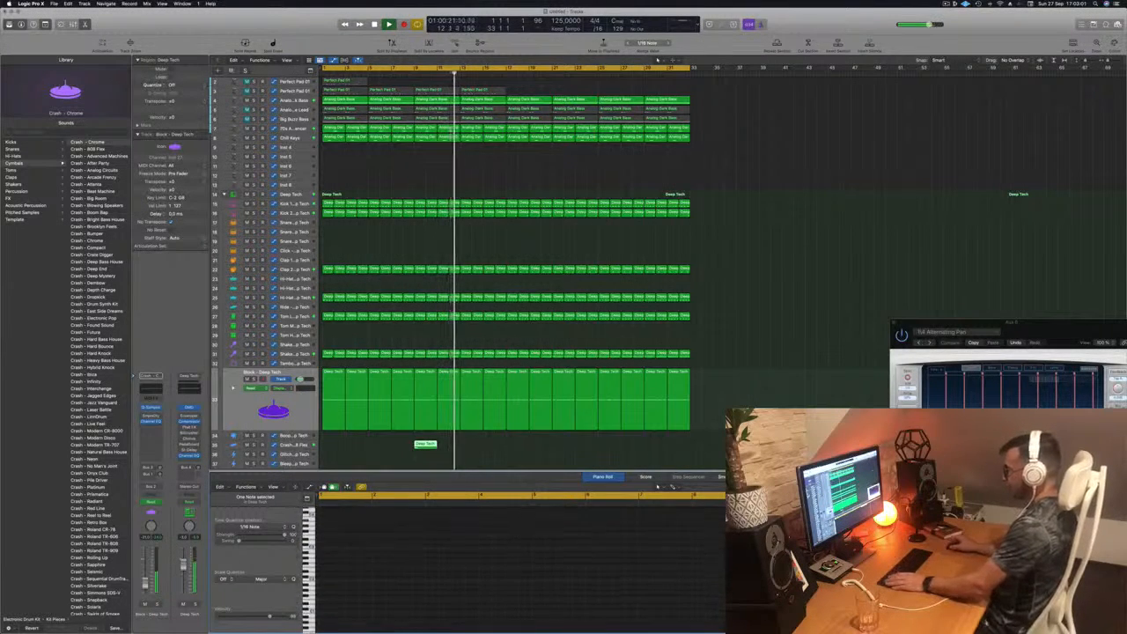
pyautogui.press('Return')
pyautogui.click(402, 73)
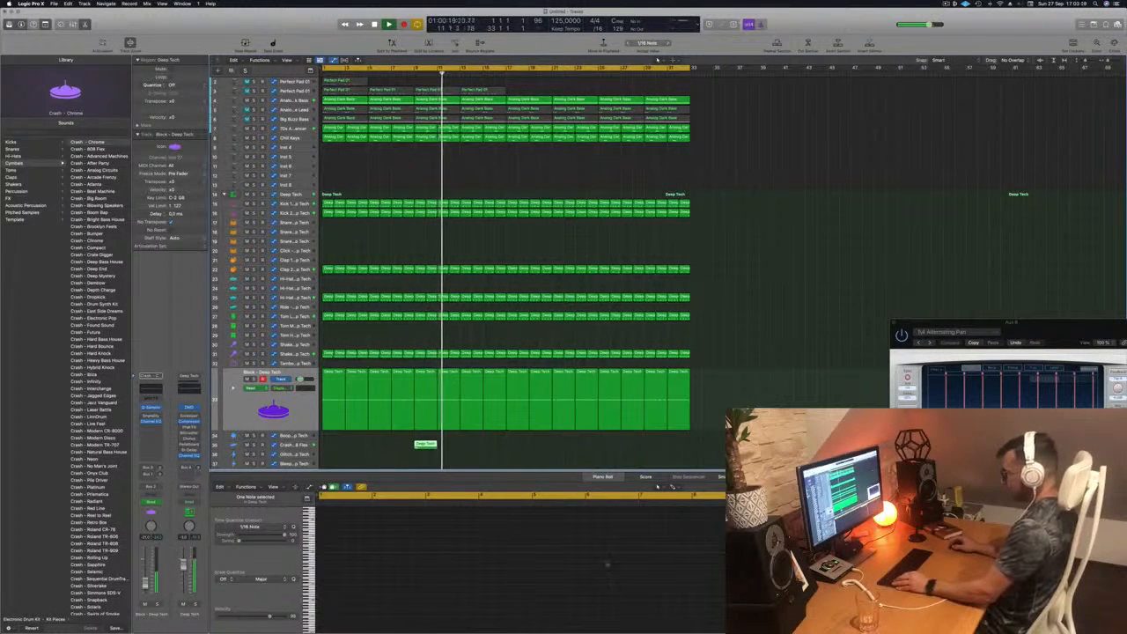
pyautogui.click(653, 540)
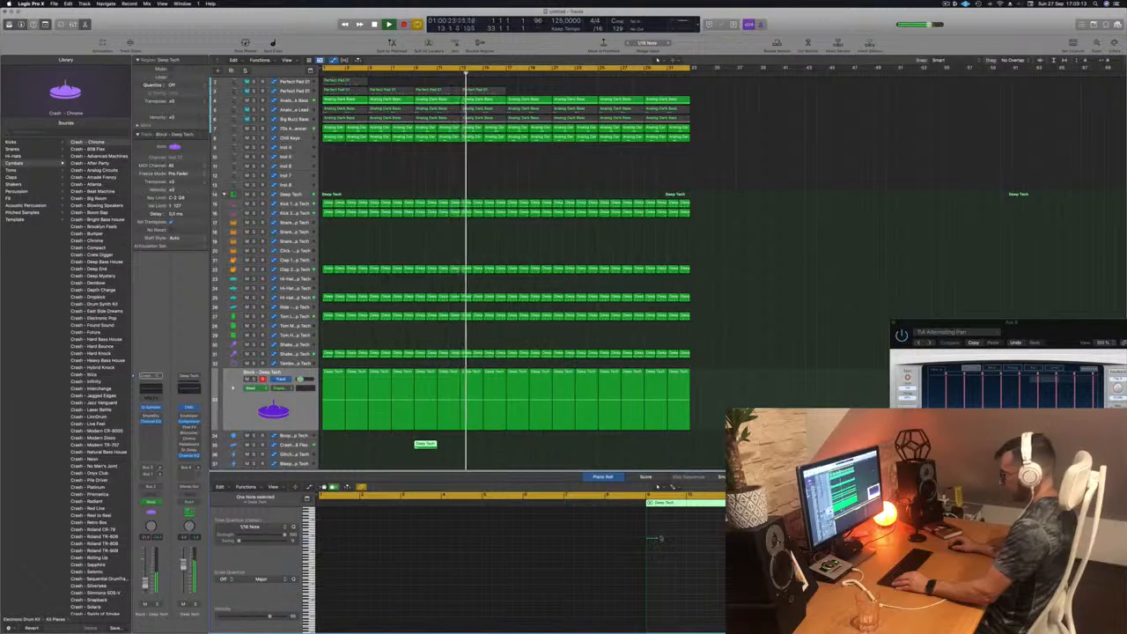
pyautogui.hotkey('alt', 'e')
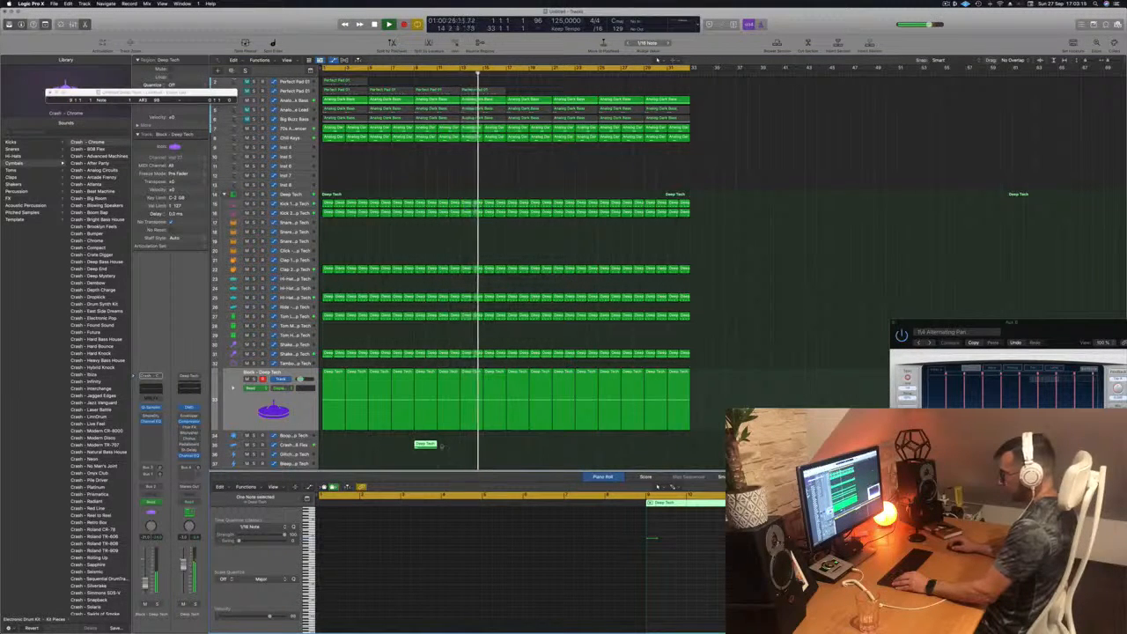
pyautogui.click(423, 444)
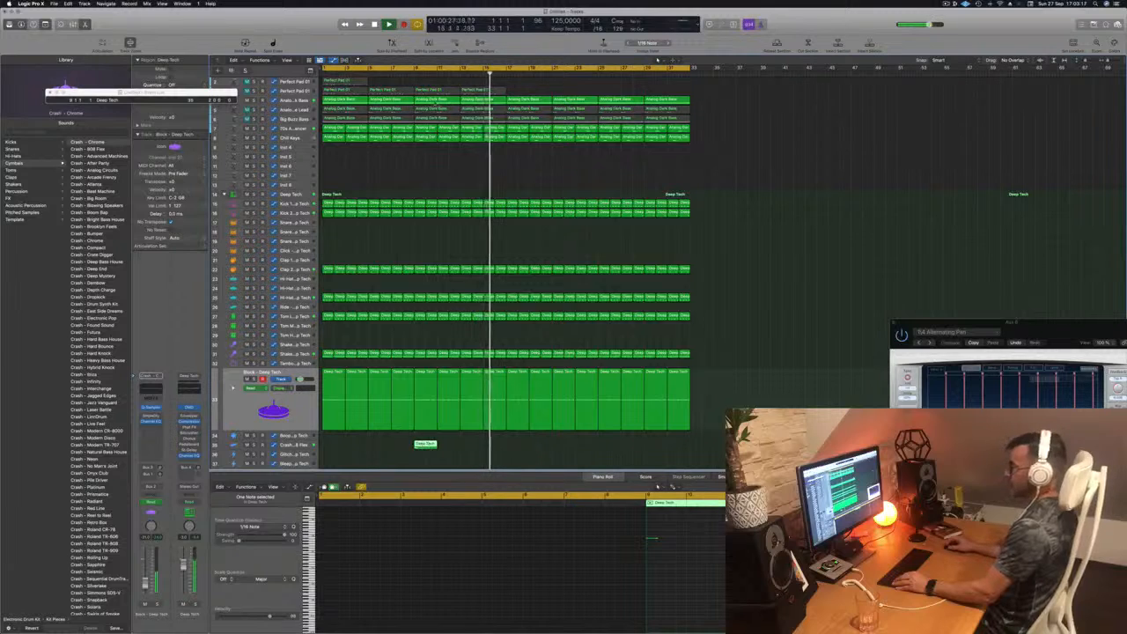
pyautogui.click(410, 78)
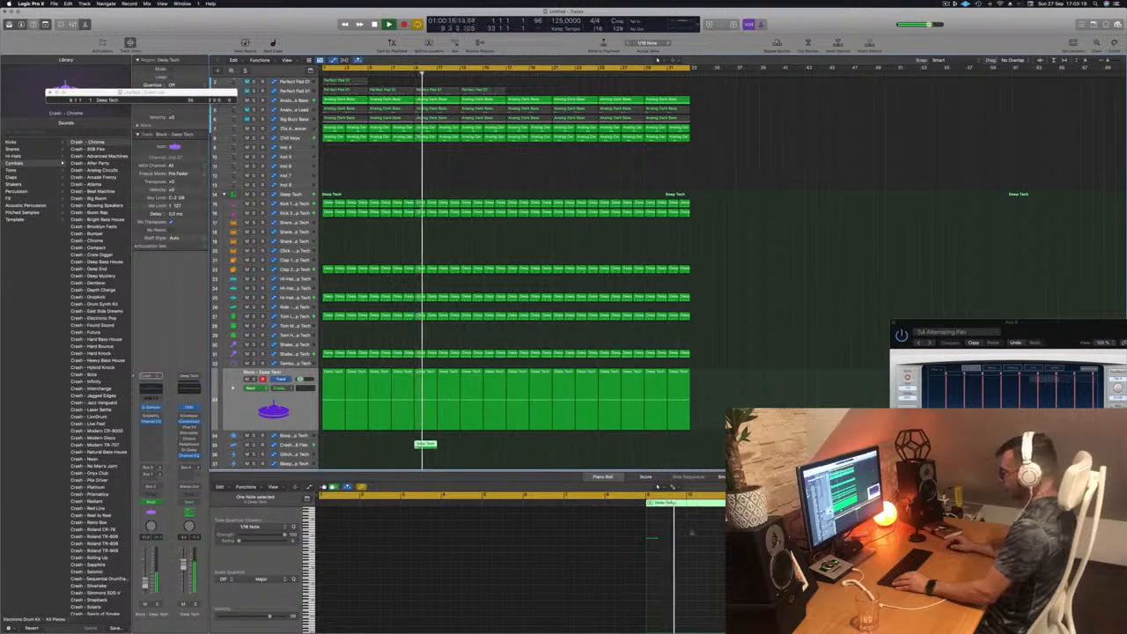
pyautogui.press('Return')
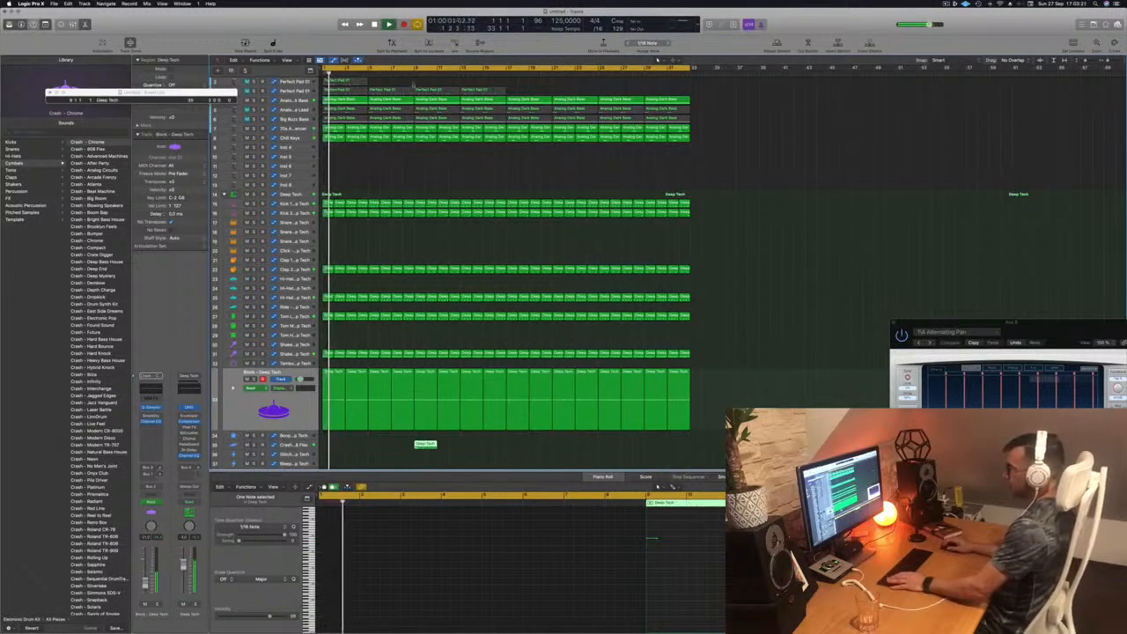
pyautogui.click(402, 74)
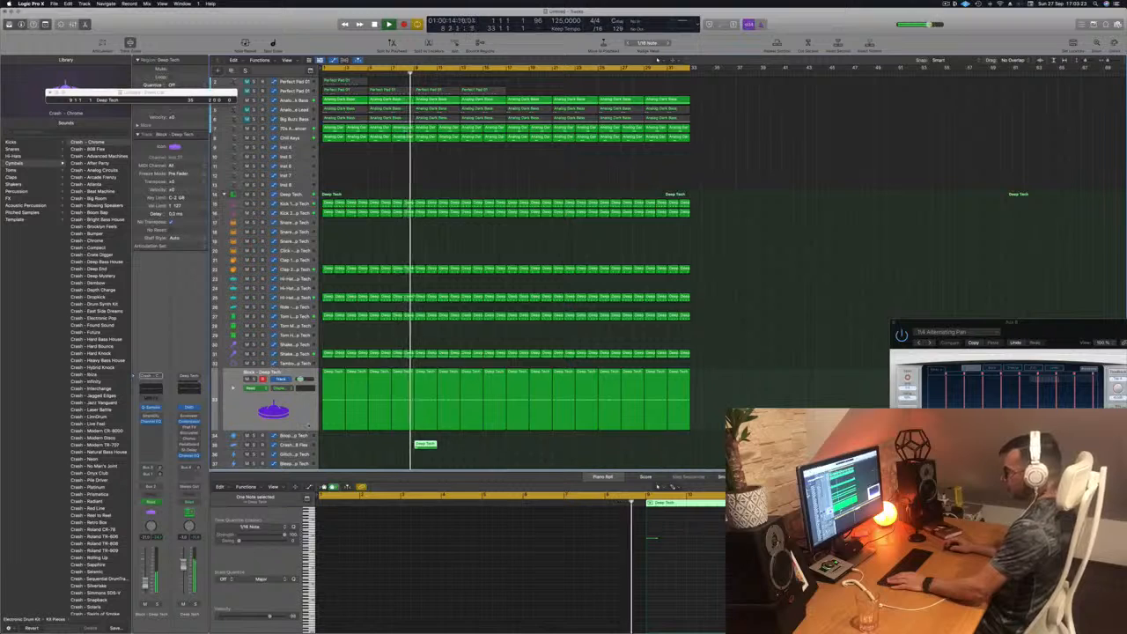
# Show the Block - Deep Tech track's pitch automation lane and shift the ramp's peak point slightly earlier, just before bar 9.
pyautogui.press('super+a')
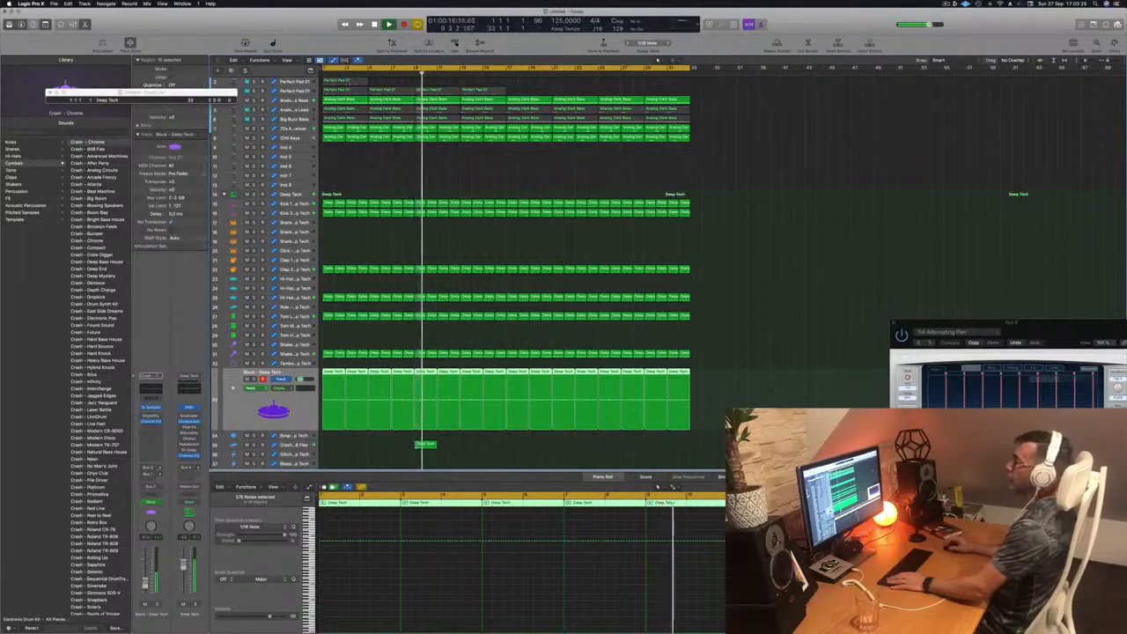
pyautogui.click(234, 388)
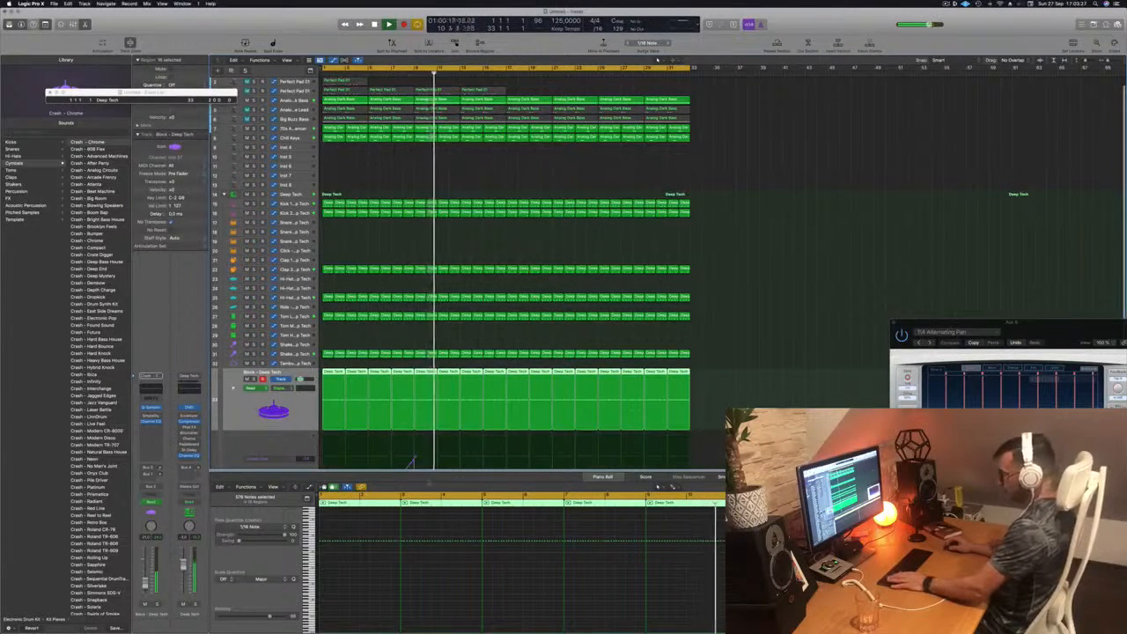
pyautogui.scroll(-3, 414, 427)
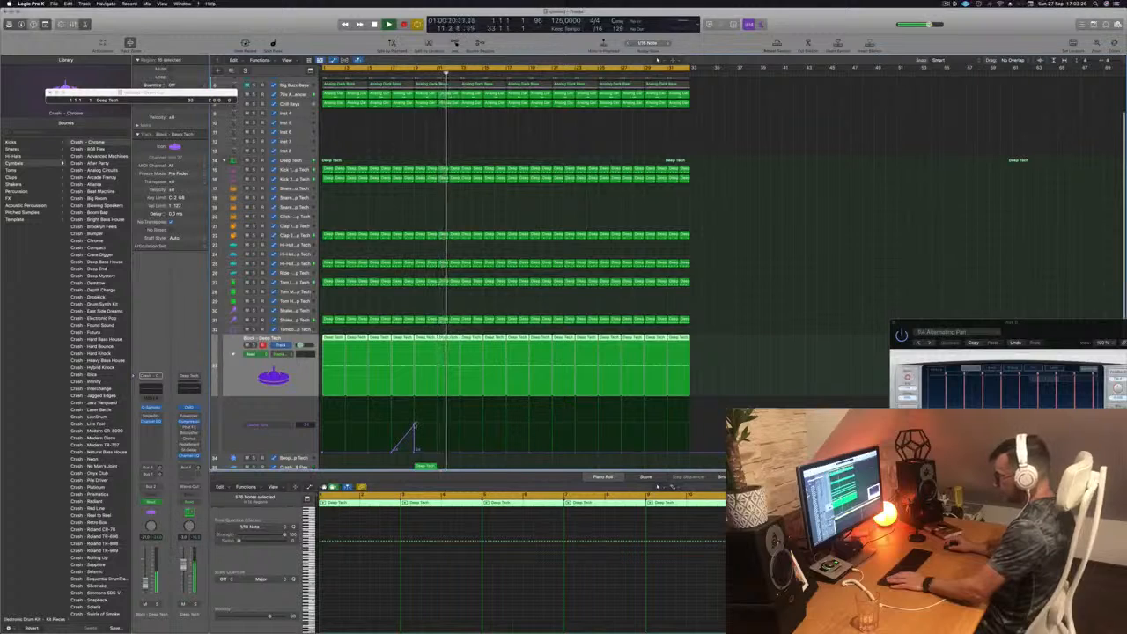
pyautogui.moveTo(414, 427); pyautogui.dragTo(412, 425)
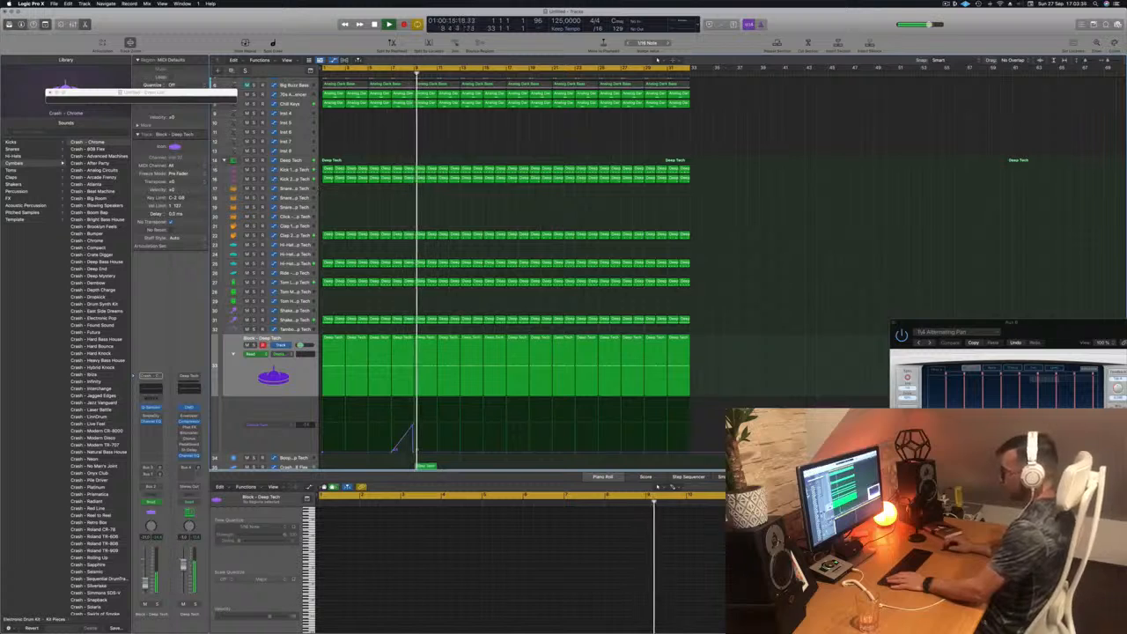
# Reveal the Crash - 808 Flex track's Coarse Tune automation lane and replay the passage leading into bar 9.
pyautogui.scroll(-1, 474, 444)
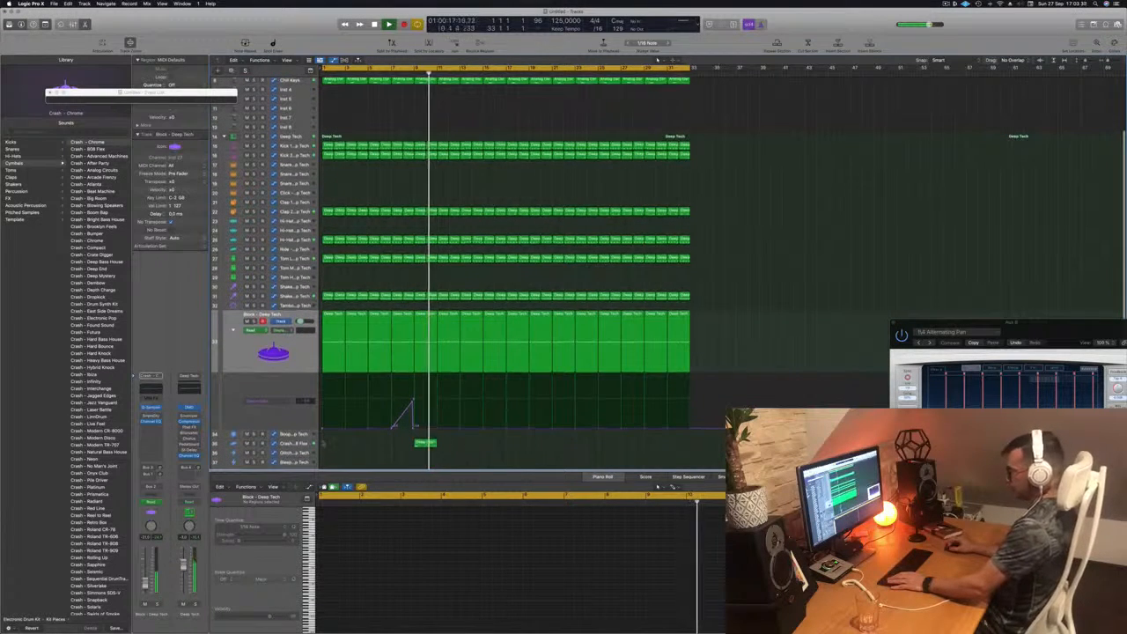
pyautogui.click(424, 442)
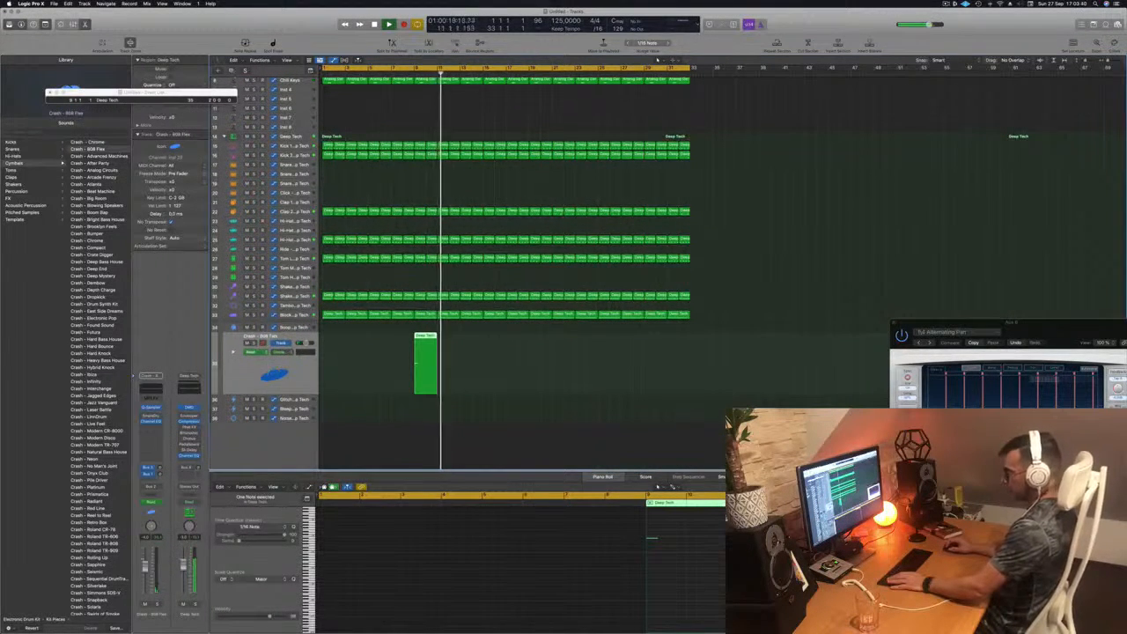
pyautogui.click(252, 351)
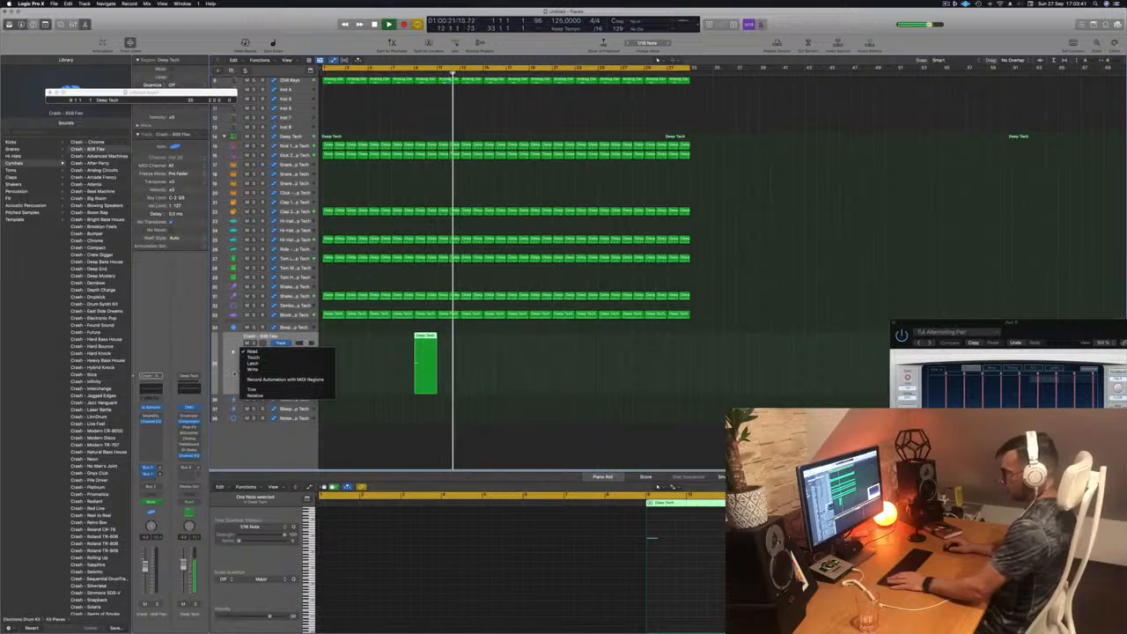
pyautogui.click(232, 354)
pyautogui.scroll(1, 233, 354)
pyautogui.click(232, 366)
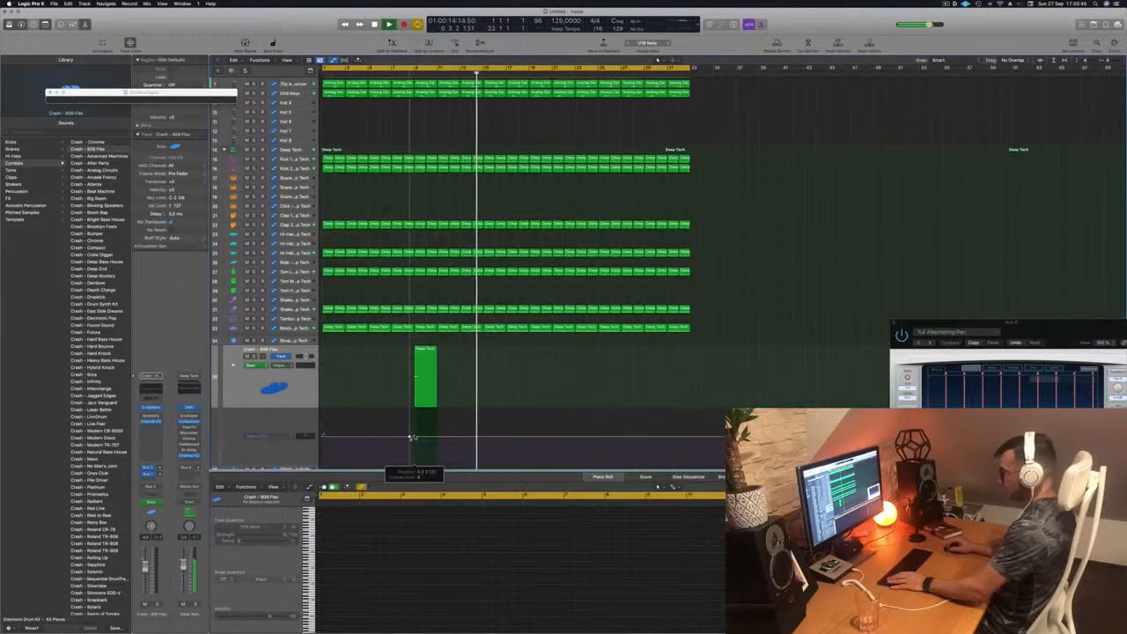
pyautogui.click(447, 111)
pyautogui.click(397, 73)
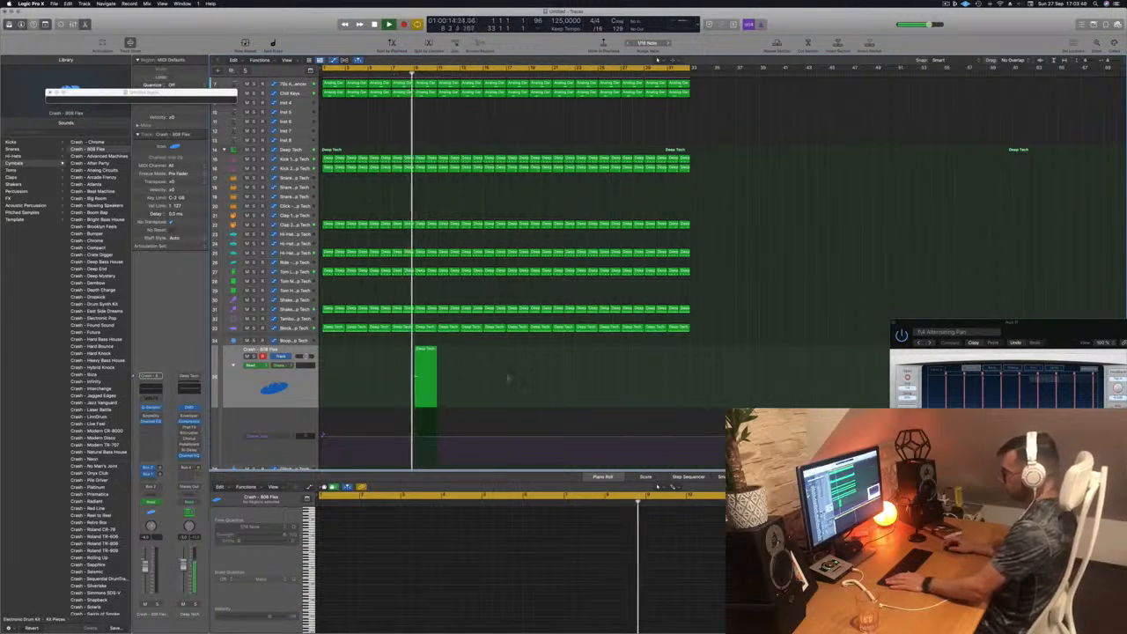
# Delete the two regions before bar 9 on the third Perfect Pad 01 track, unmute that track and select its remaining regions.
pyautogui.press('super+Up')
pyautogui.press('super+Up')
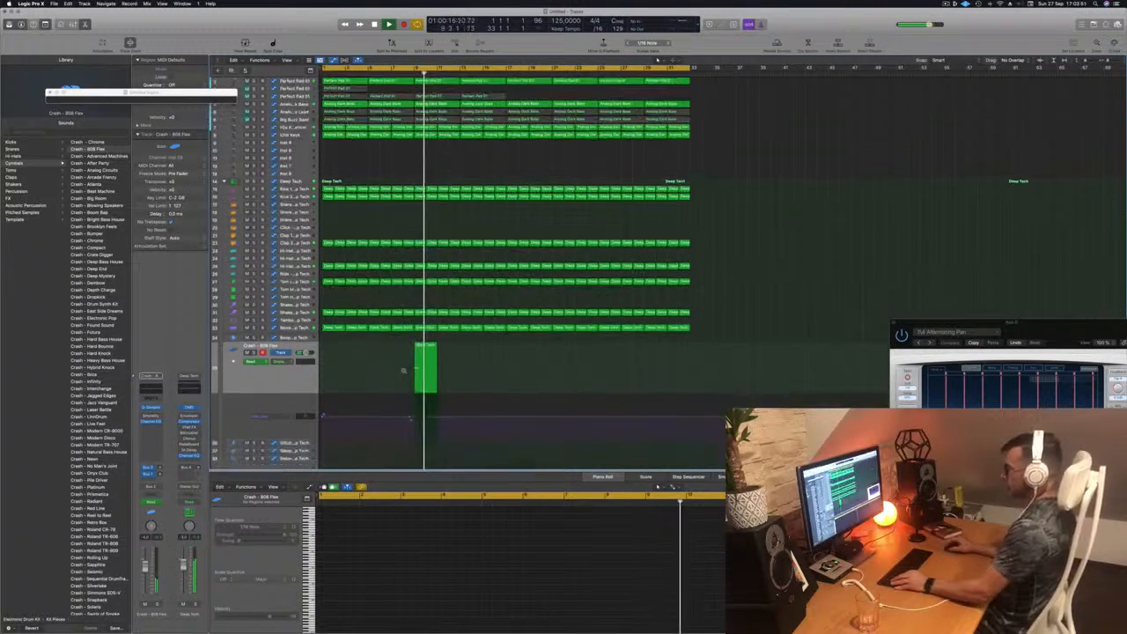
pyautogui.press('Return')
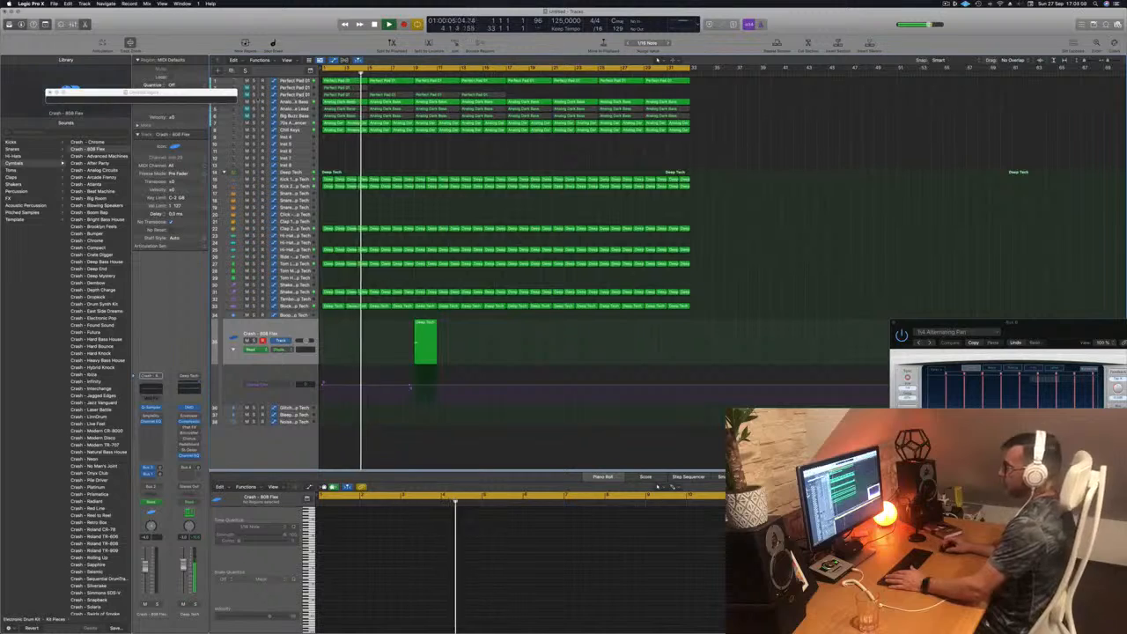
pyautogui.click(389, 89)
pyautogui.click(389, 89)
pyautogui.click(352, 94)
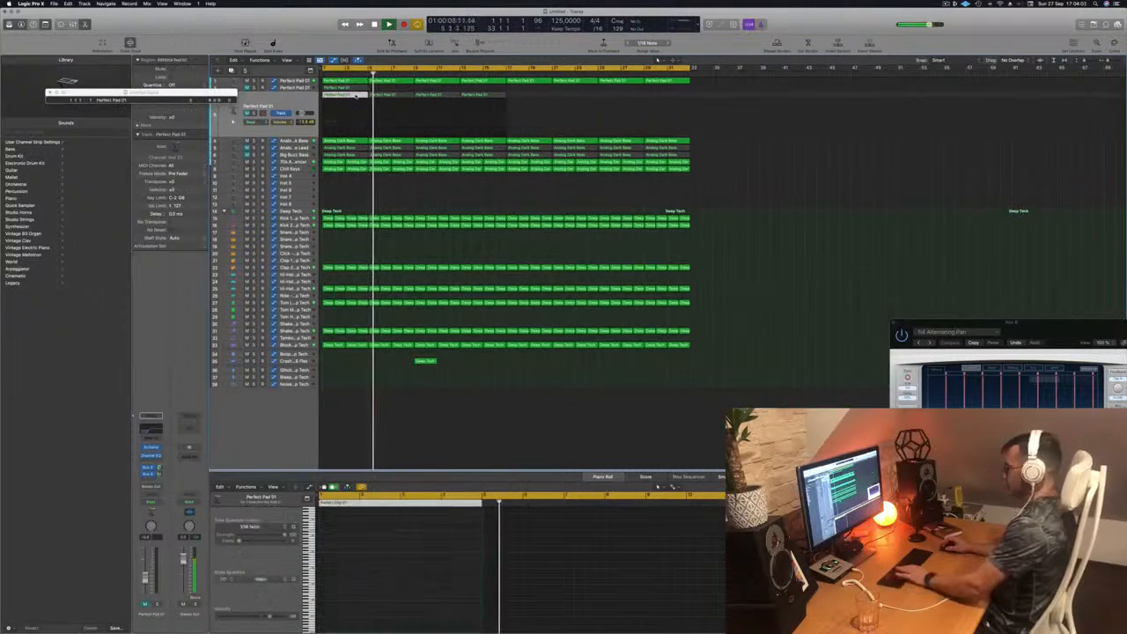
pyautogui.press('Delete')
pyautogui.click(378, 95)
pyautogui.press('Delete')
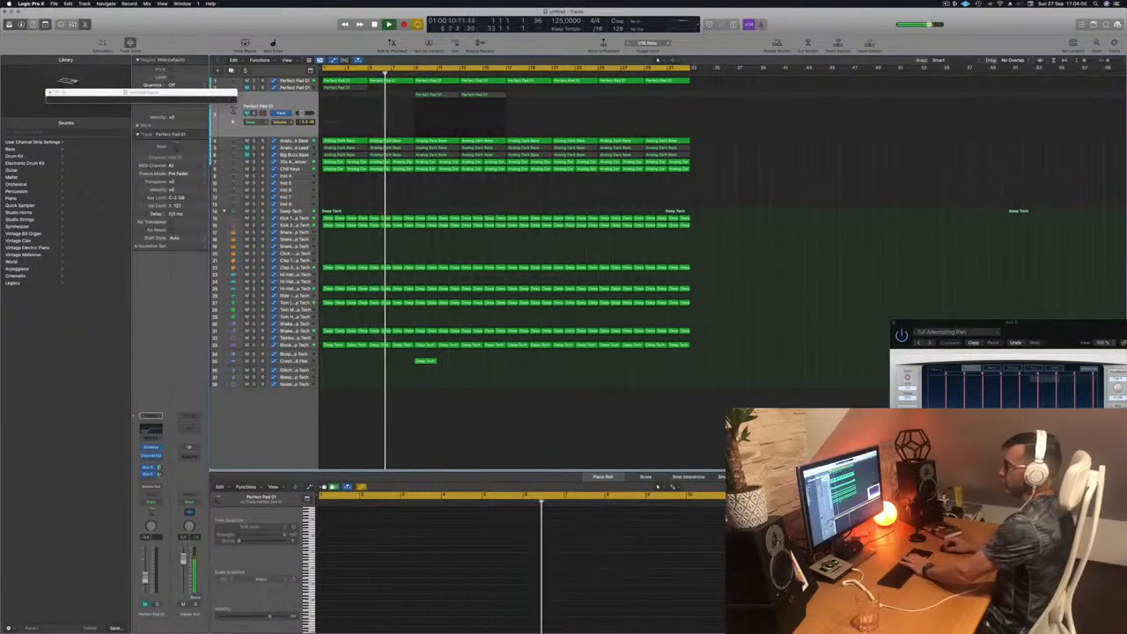
pyautogui.click(247, 113)
pyautogui.click(267, 105)
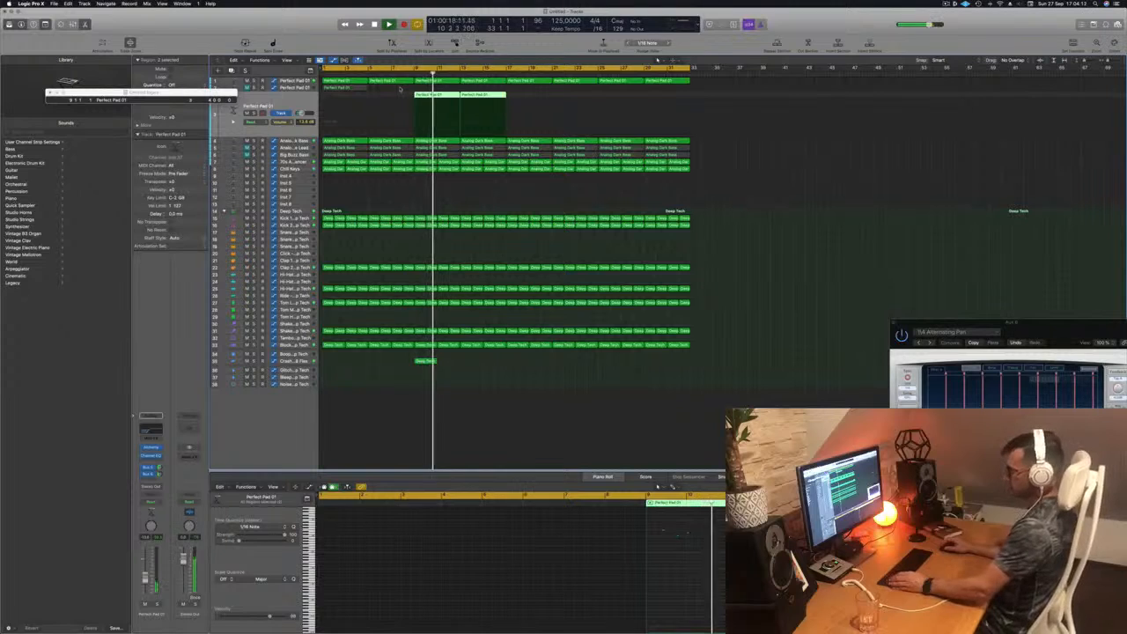
# Save the project as EP140 Guys, clear the region selection and play the arrangement from the start.
pyautogui.press('super+s')
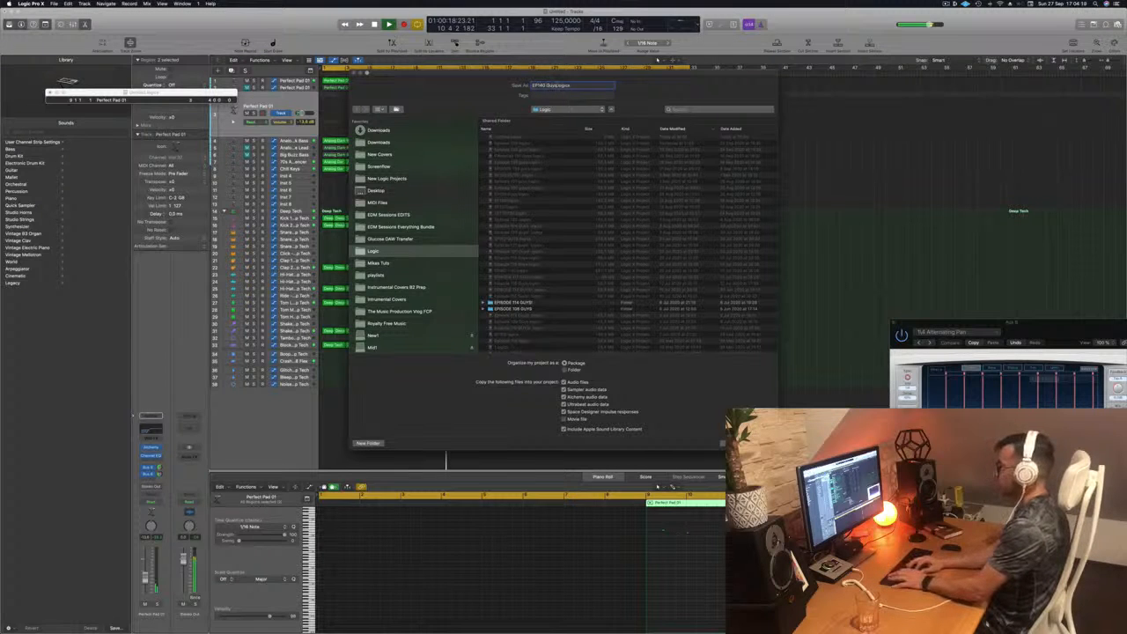
pyautogui.press('Return')
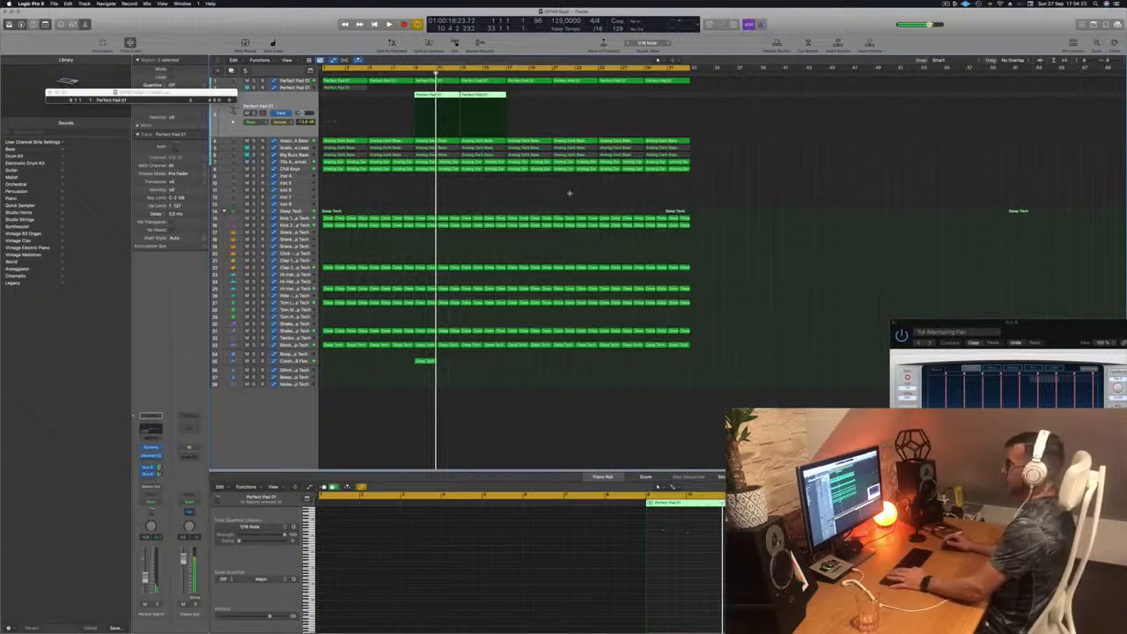
pyautogui.click(570, 193)
pyautogui.press('Return')
pyautogui.press('space')
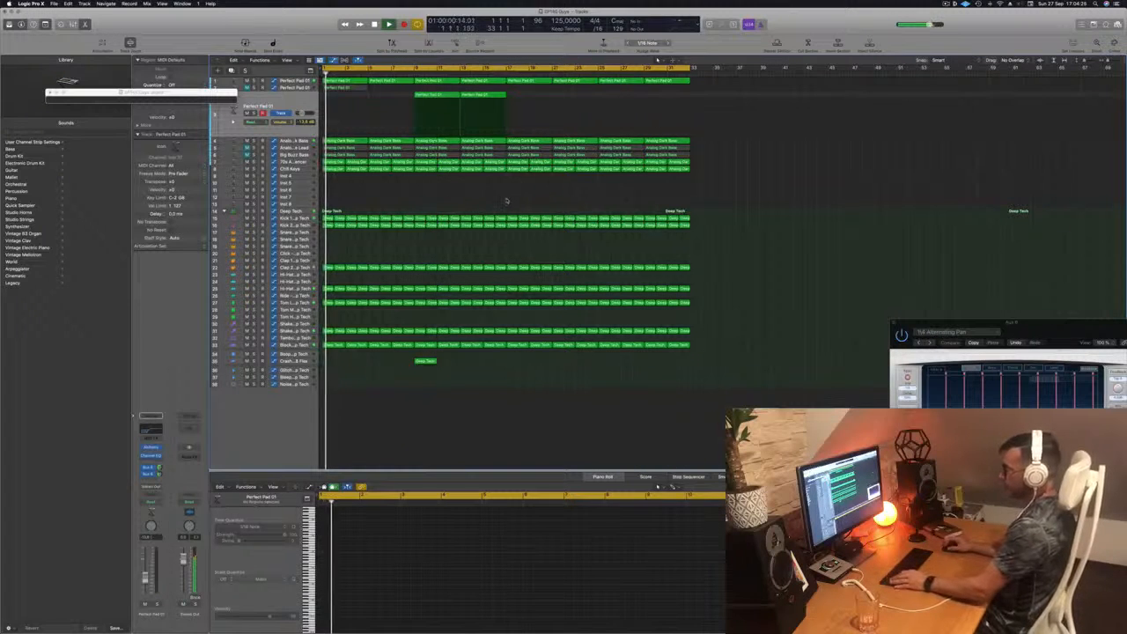
# Check the Crash - 808 Flex region at bar 9 and show the Block - Deep Tech track's pitch automation lane.
pyautogui.click(426, 361)
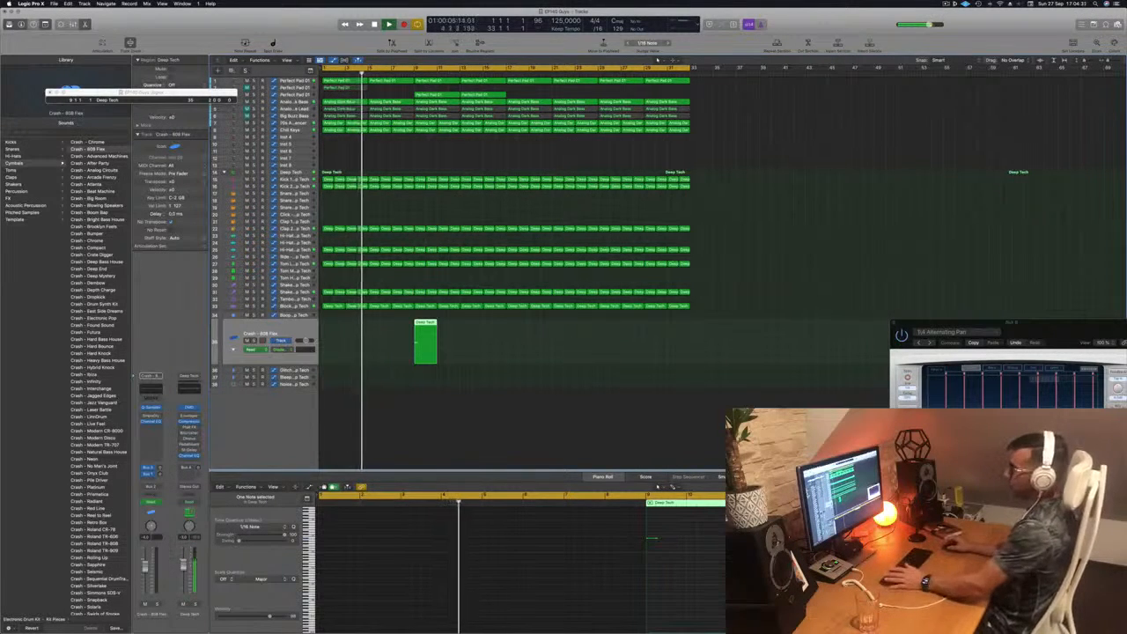
pyautogui.click(355, 199)
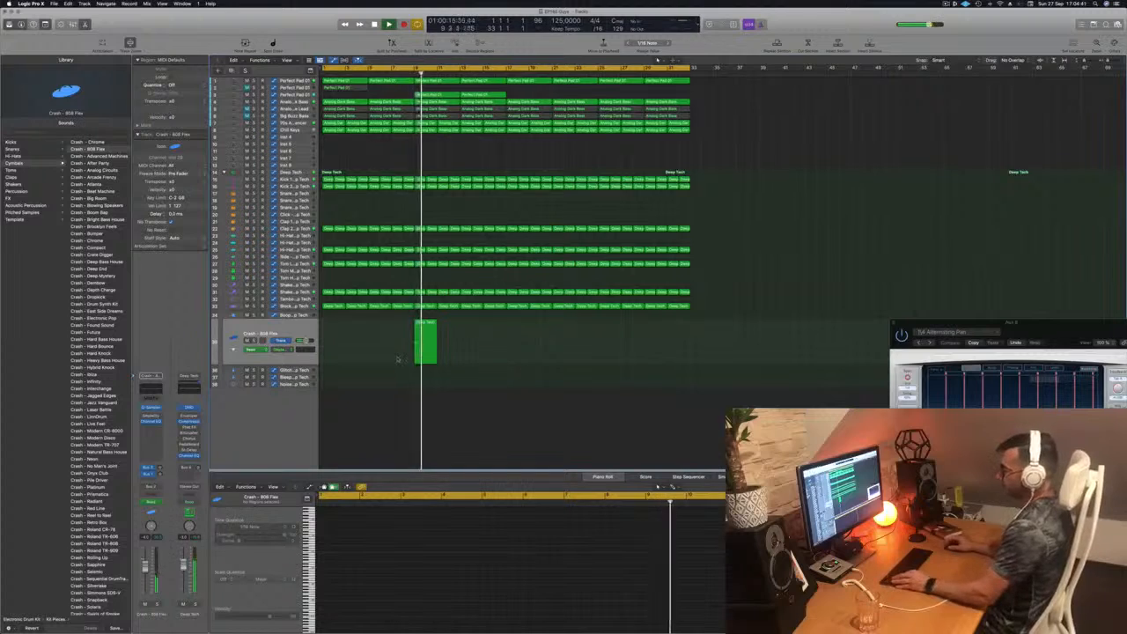
pyautogui.press('super+Right')
pyautogui.press('super+Right')
pyautogui.press('super+Right')
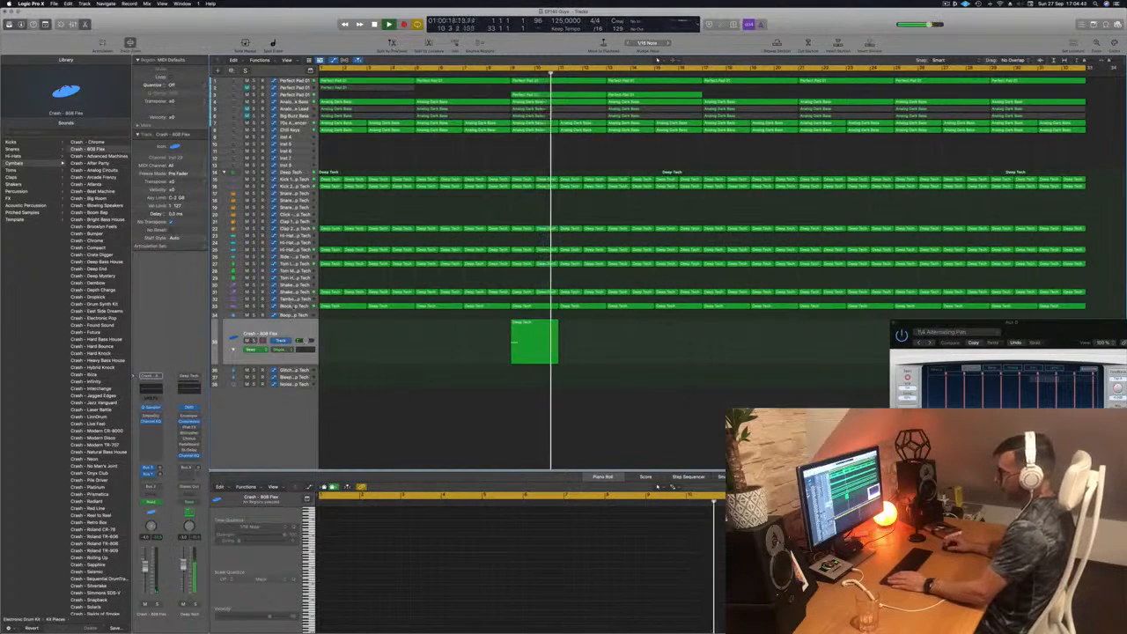
pyautogui.press('Up')
pyautogui.press('Up')
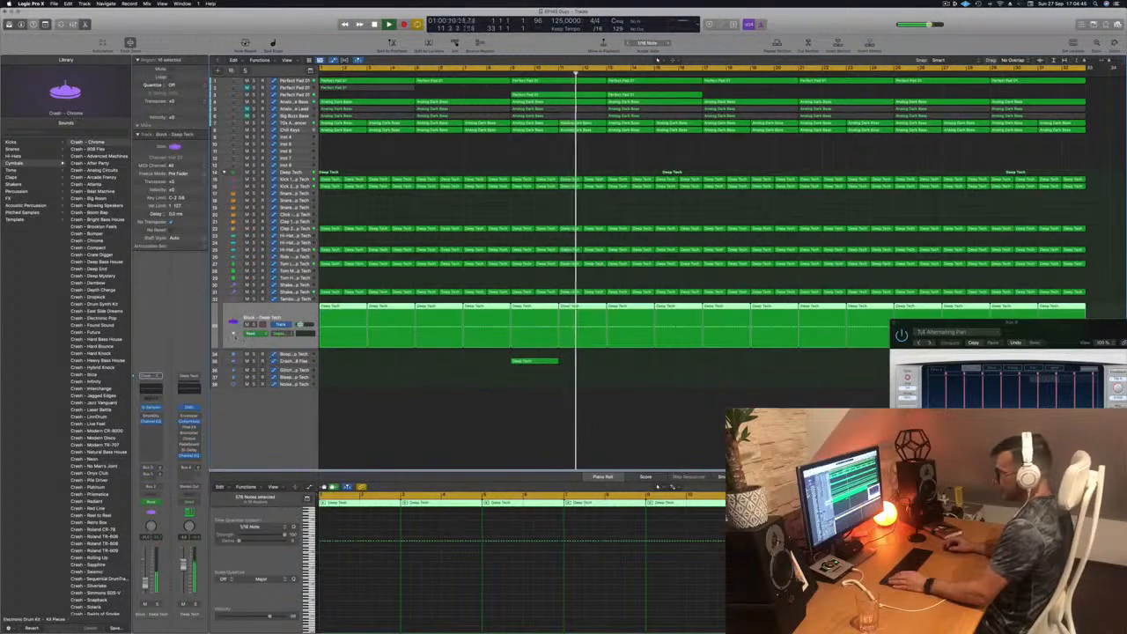
pyautogui.click(233, 334)
pyautogui.click(233, 334)
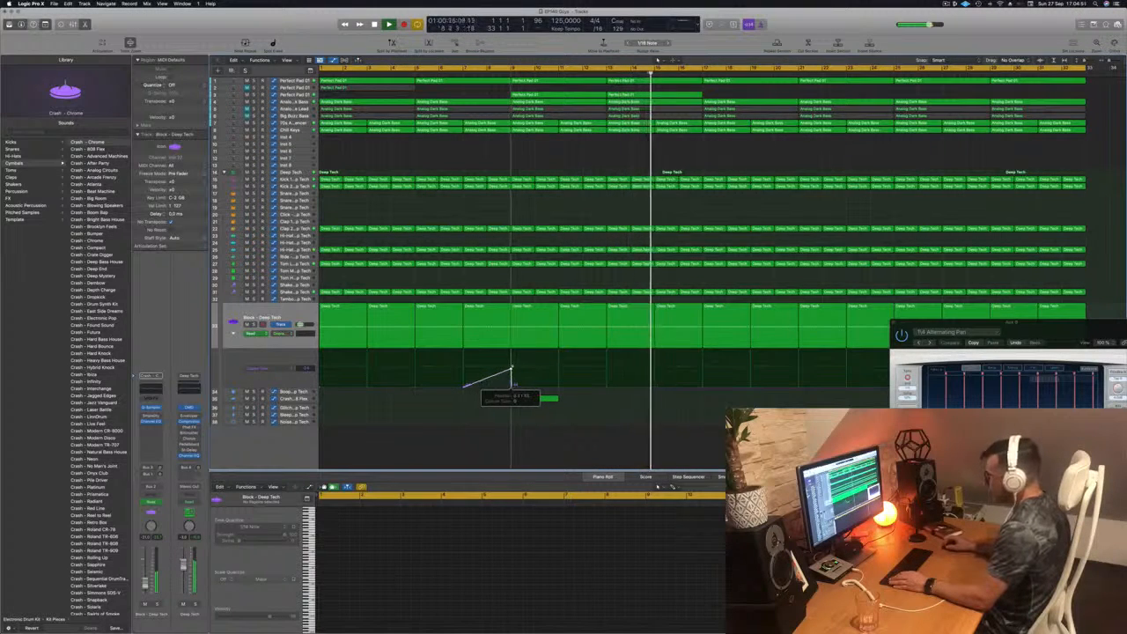
# Replay the passage leading into bar 9 with the Block - Deep Tech pitch ramp in view.
pyautogui.click(455, 73)
pyautogui.press('super+Left')
pyautogui.press('super+Left')
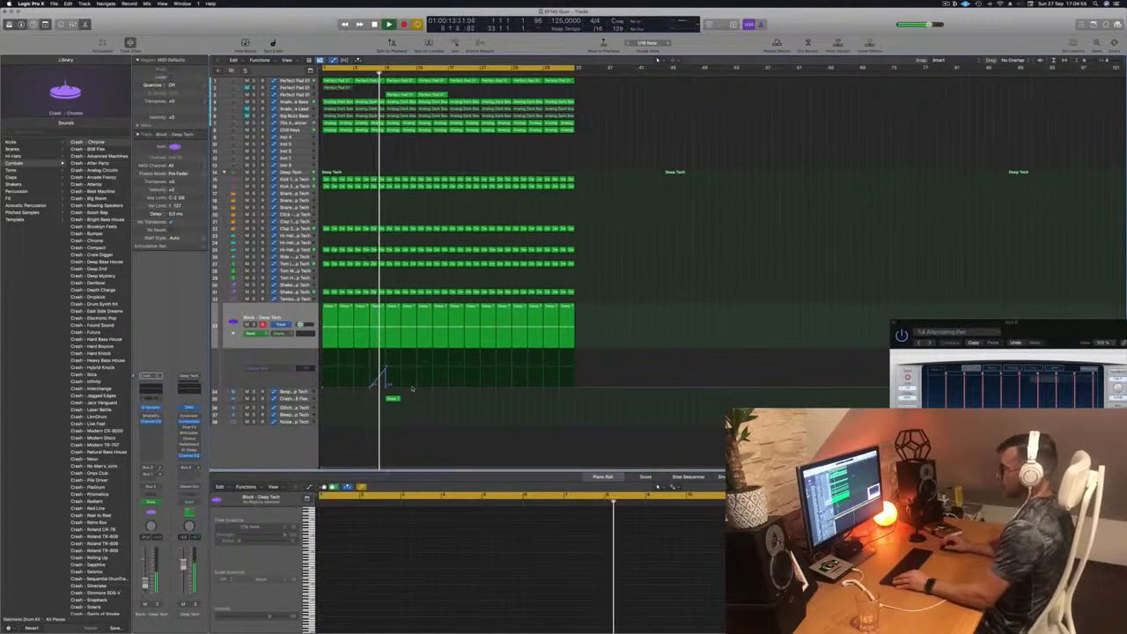
pyautogui.press('super+Right')
pyautogui.press('super+Right')
pyautogui.hscroll(-5, 467, 400)
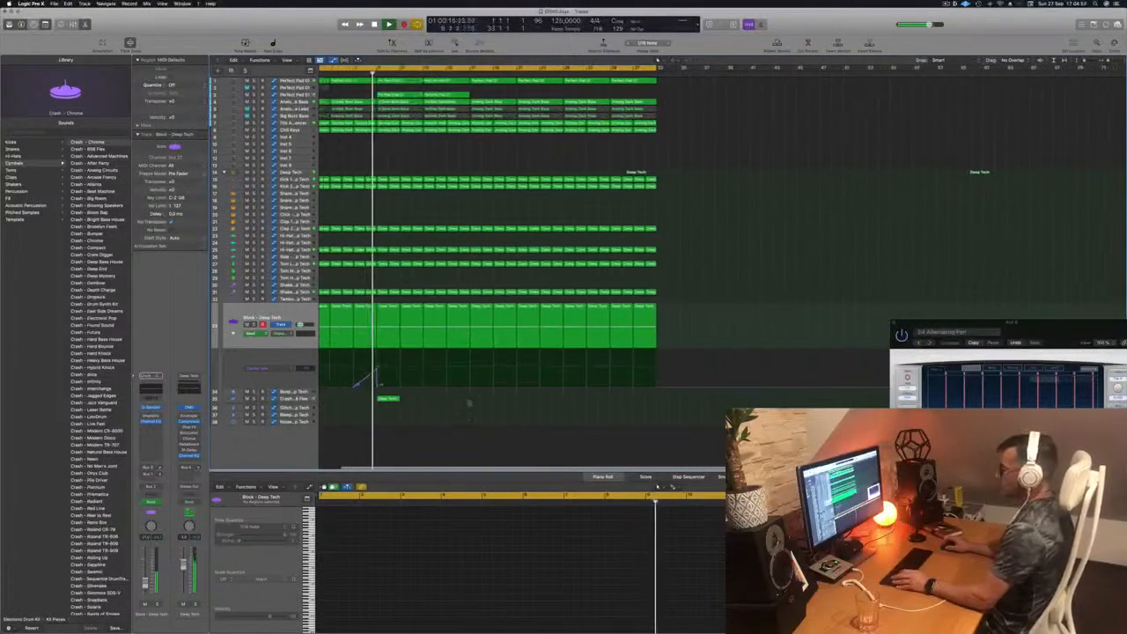
pyautogui.press('super+Left')
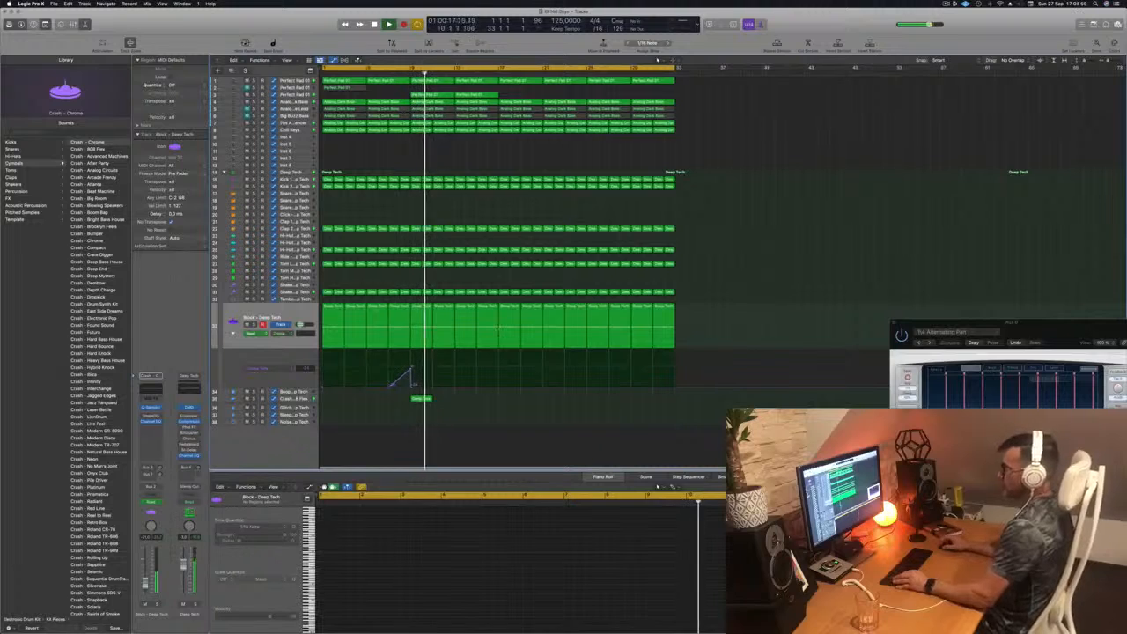
# Check the third Perfect Pad 01 track and the Chill Keys track while replaying the arrangement from bar 1.
pyautogui.click(294, 94)
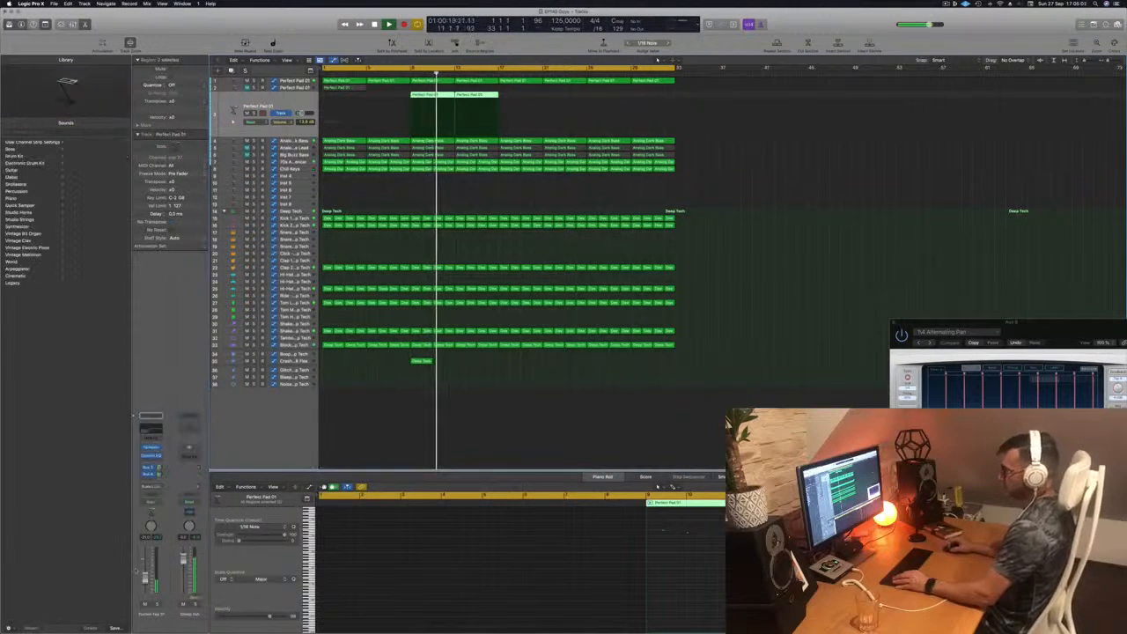
pyautogui.click(540, 194)
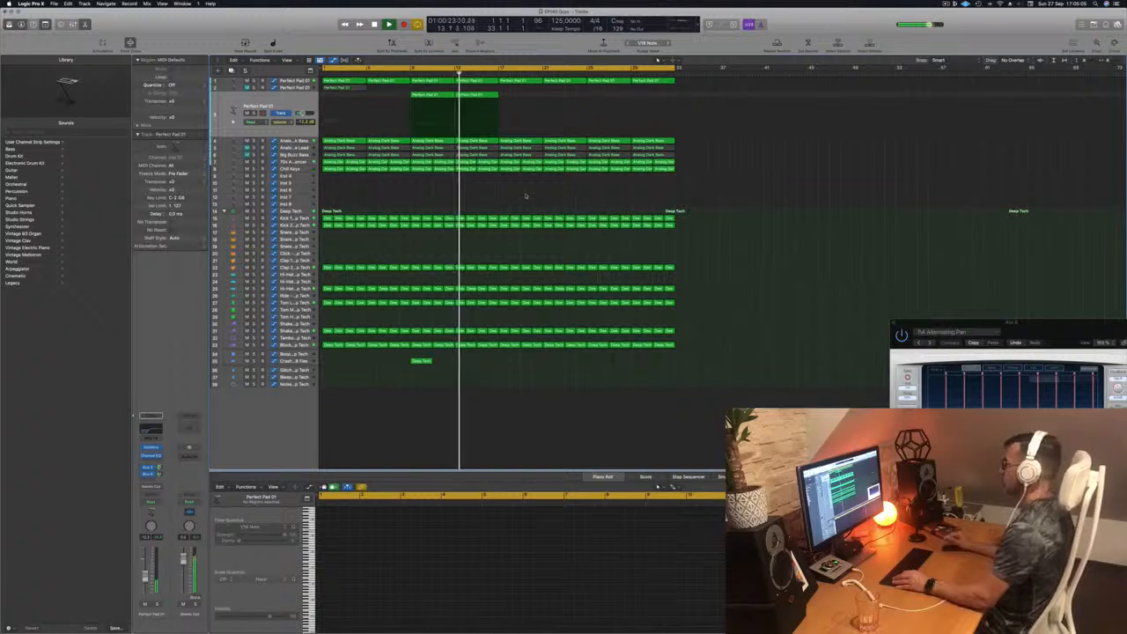
pyautogui.click(296, 168)
pyautogui.press('Return')
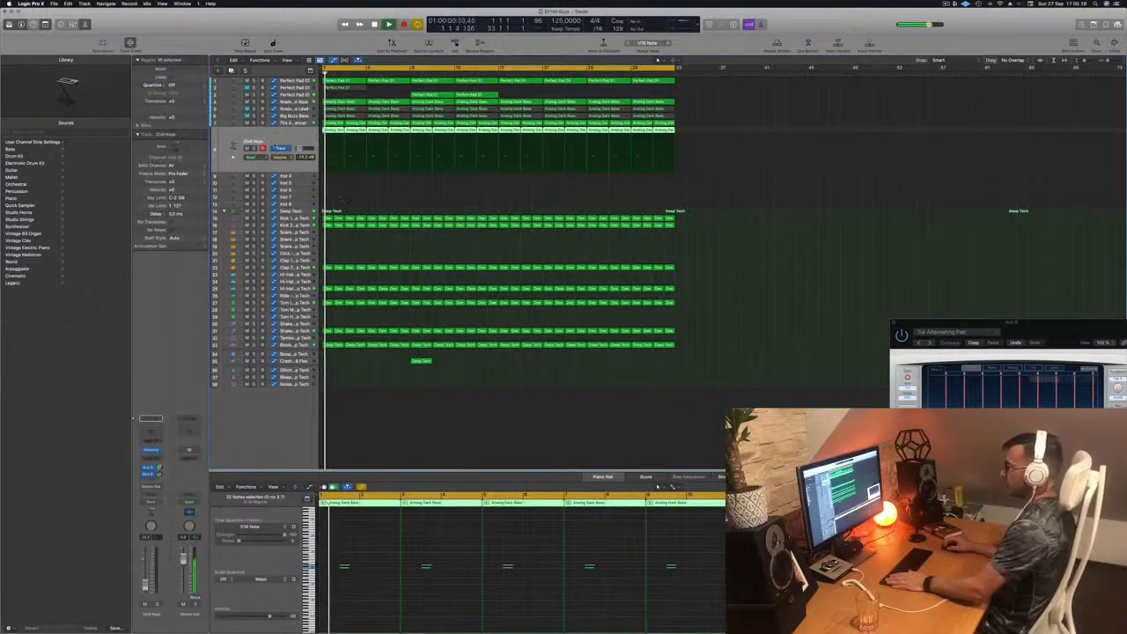
pyautogui.click(254, 149)
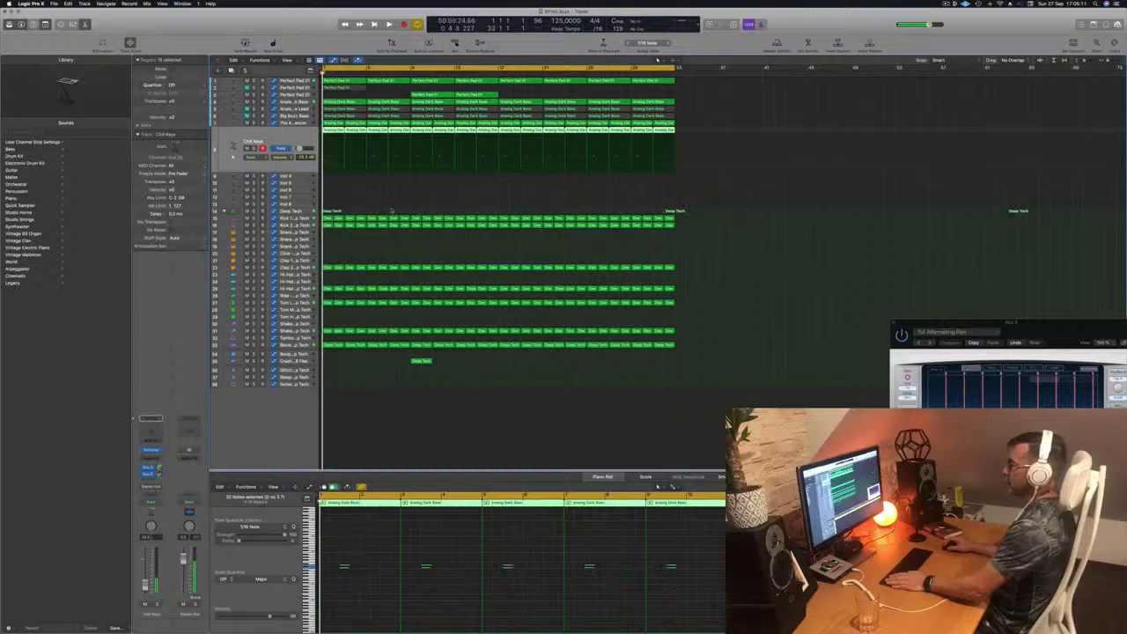
pyautogui.click(361, 191)
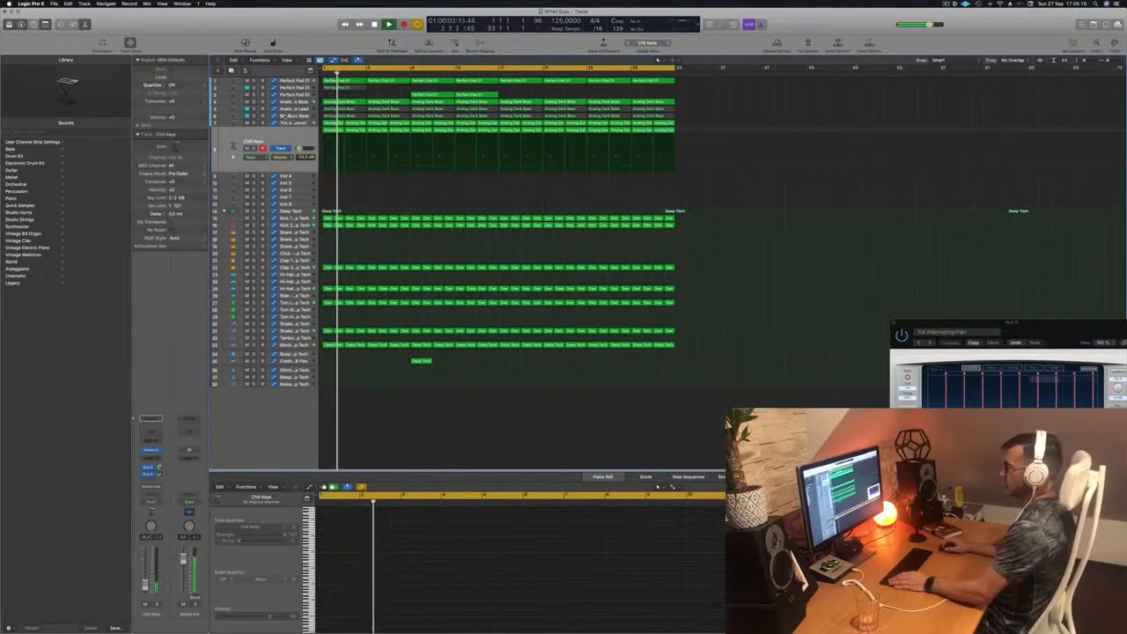
# Check the muted Big Buzz Bass track and unmute the Analog Glide Lead track.
pyautogui.click(287, 115)
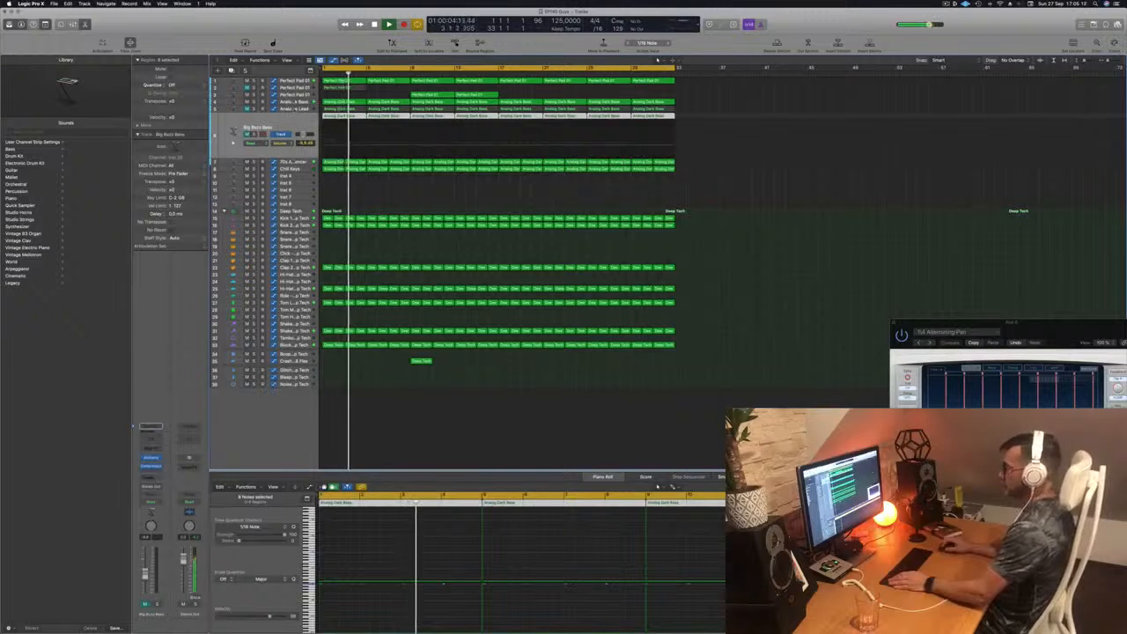
pyautogui.click(294, 108)
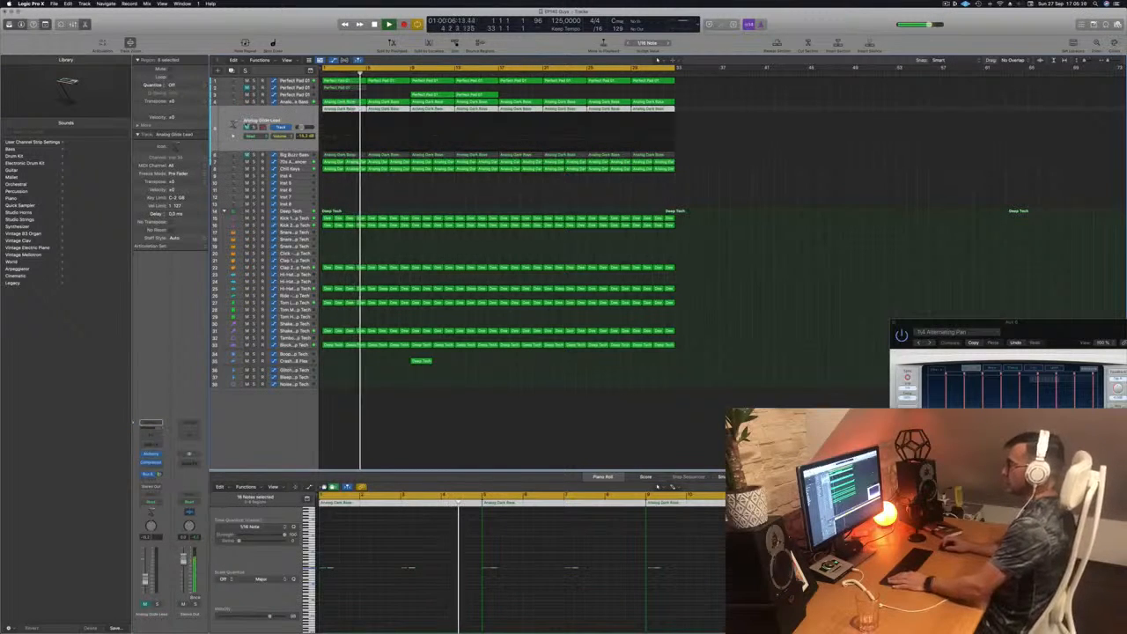
pyautogui.click(248, 127)
# Delete the first note of each pair in the opening Analog Glide Lead region.
pyautogui.click(371, 592)
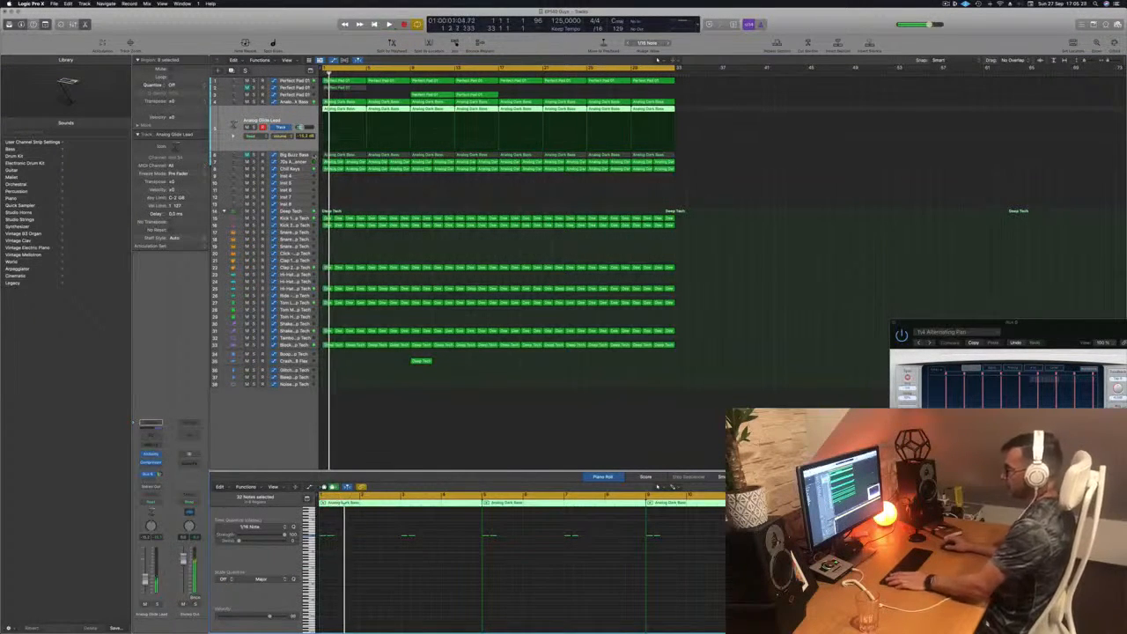
pyautogui.moveTo(356, 582); pyautogui.dragTo(379, 585)
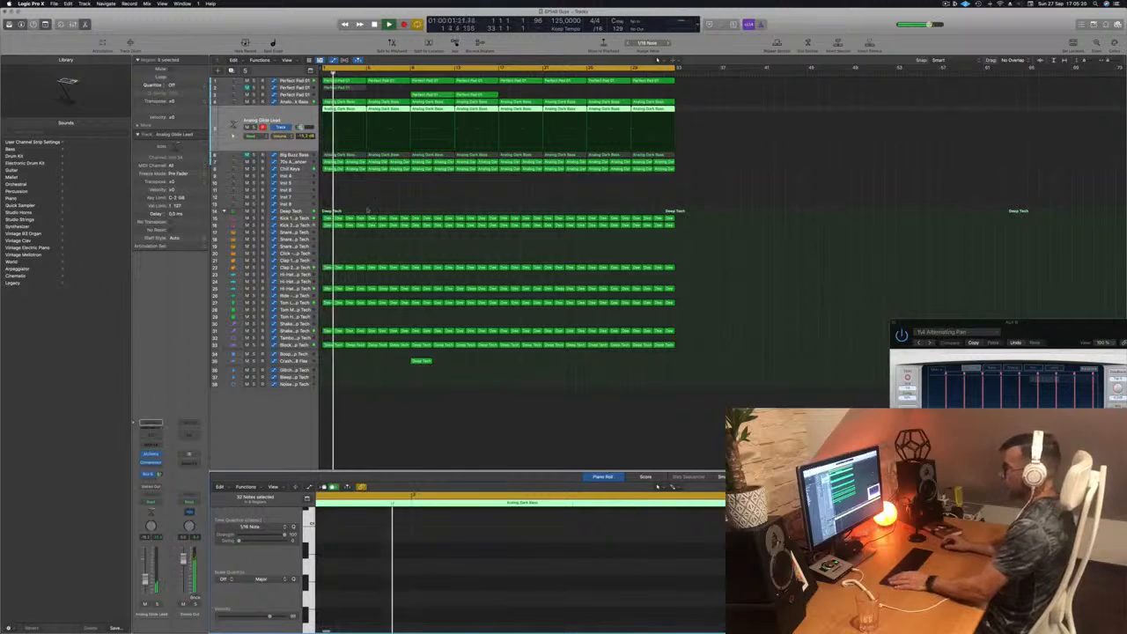
pyautogui.click(356, 168)
pyautogui.click(348, 108)
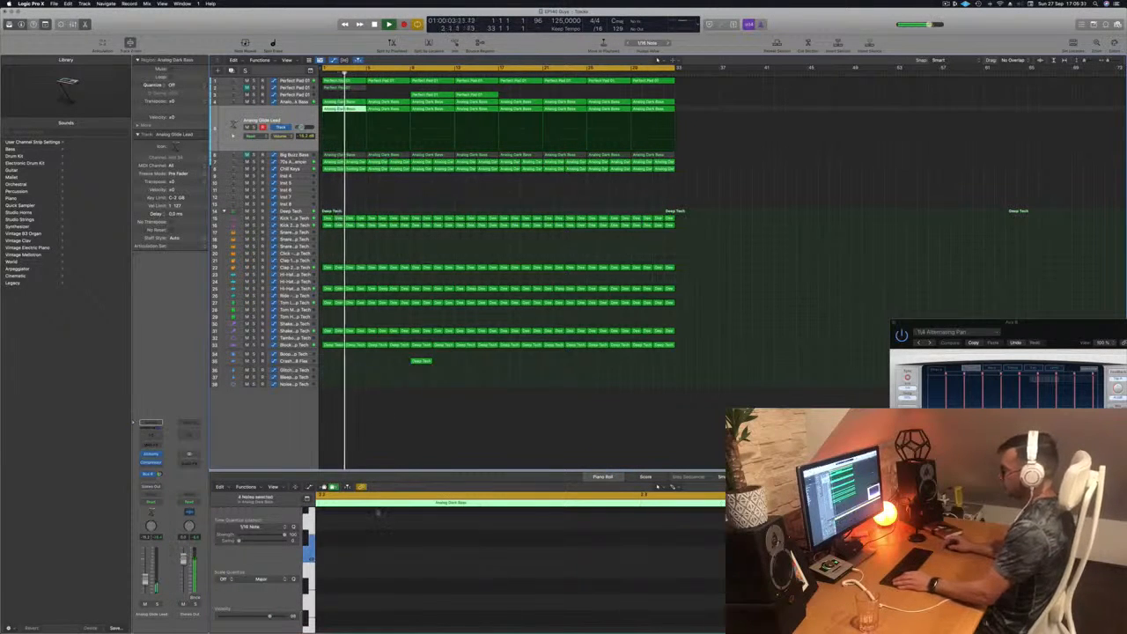
pyautogui.keyDown('ctrl'); pyautogui.keyDown('alt'); pyautogui.click(389, 571); pyautogui.keyUp('alt'); pyautogui.keyUp('ctrl')
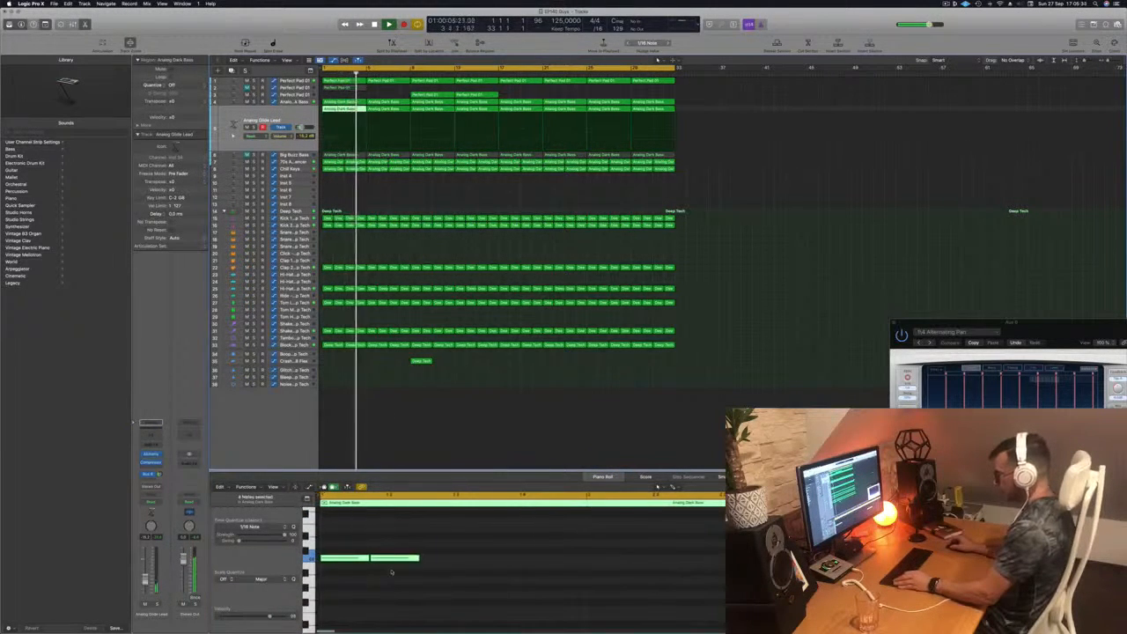
pyautogui.moveTo(345, 532); pyautogui.dragTo(351, 593)
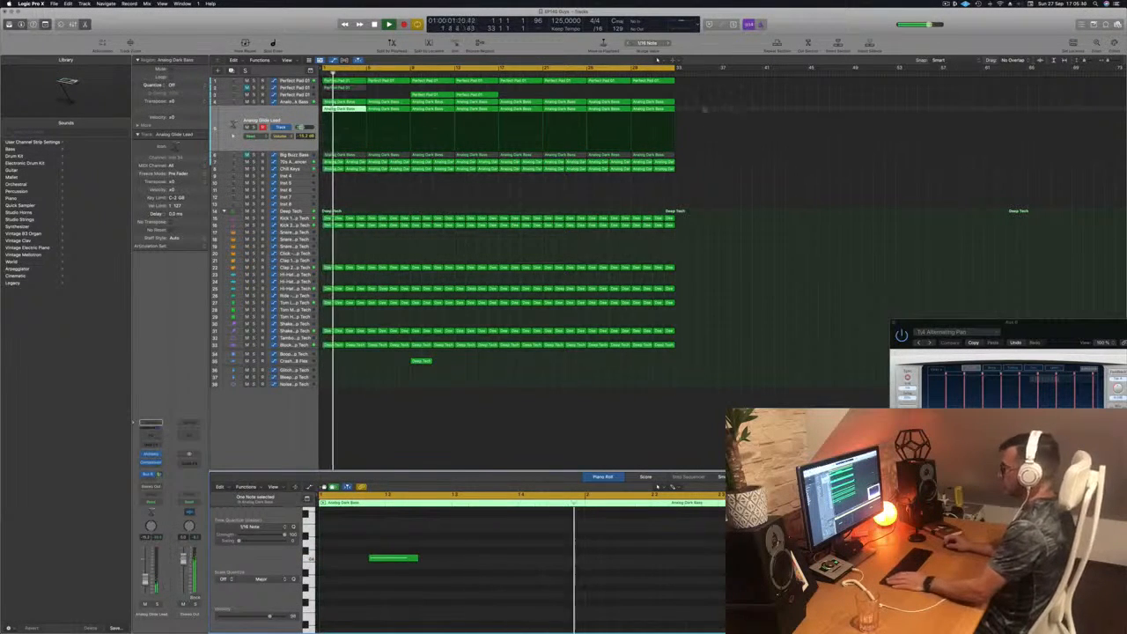
# Replace the remaining Analog Glide Lead regions with copies of the edited first region through bar 32 and play the result.
pyautogui.moveTo(700, 108); pyautogui.dragTo(434, 113)
pyautogui.press('Delete')
pyautogui.moveTo(513, 110); pyautogui.dragTo(581, 115)
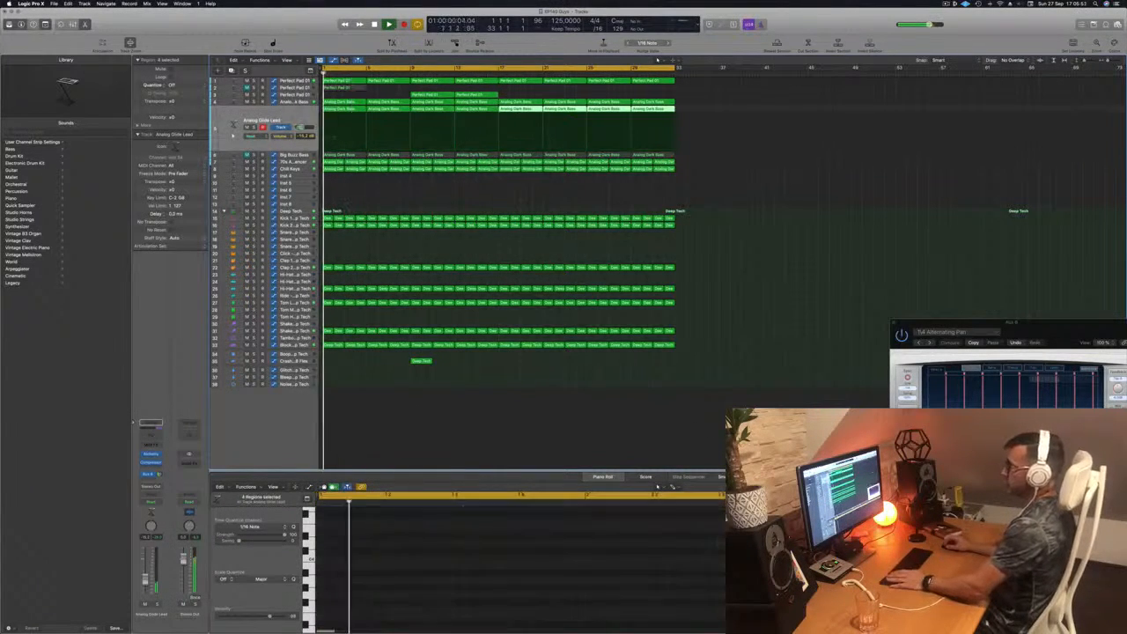
pyautogui.press('space')
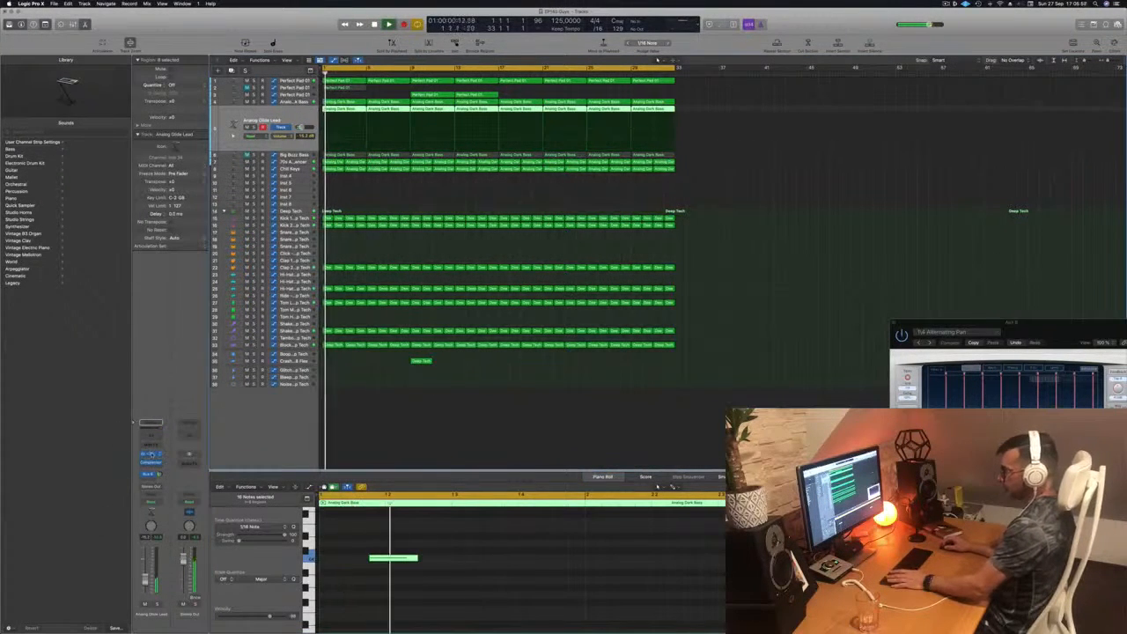
# Open Alchemy on the Analog Glide Lead track and load the Chaotic Pattern Echoes preset from the Rhythmic category.
pyautogui.click(151, 455)
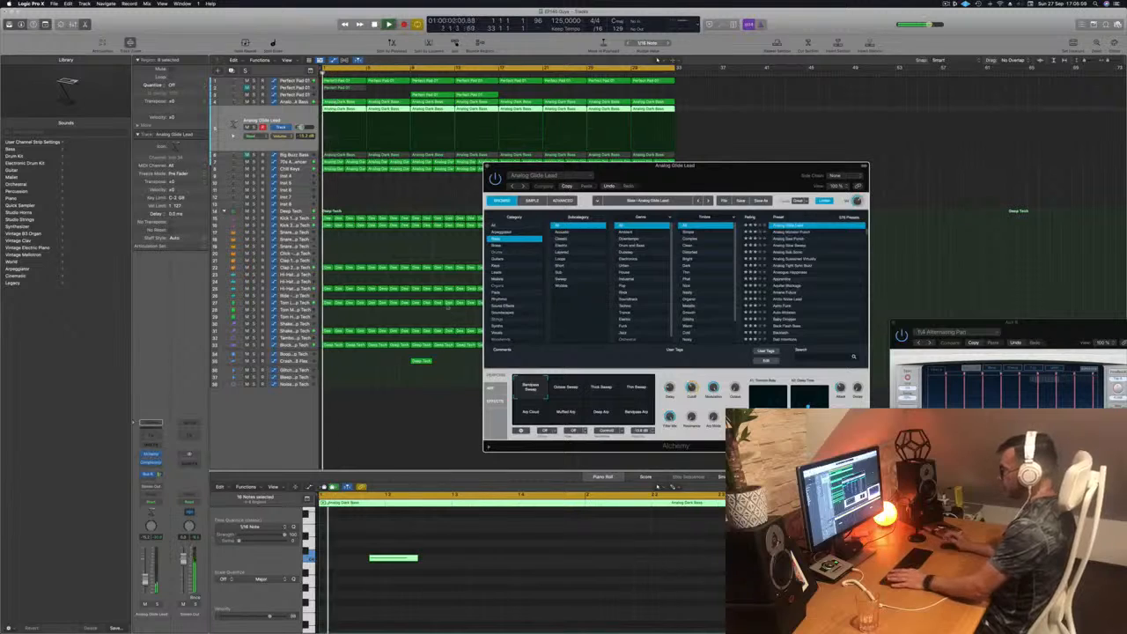
pyautogui.click(498, 300)
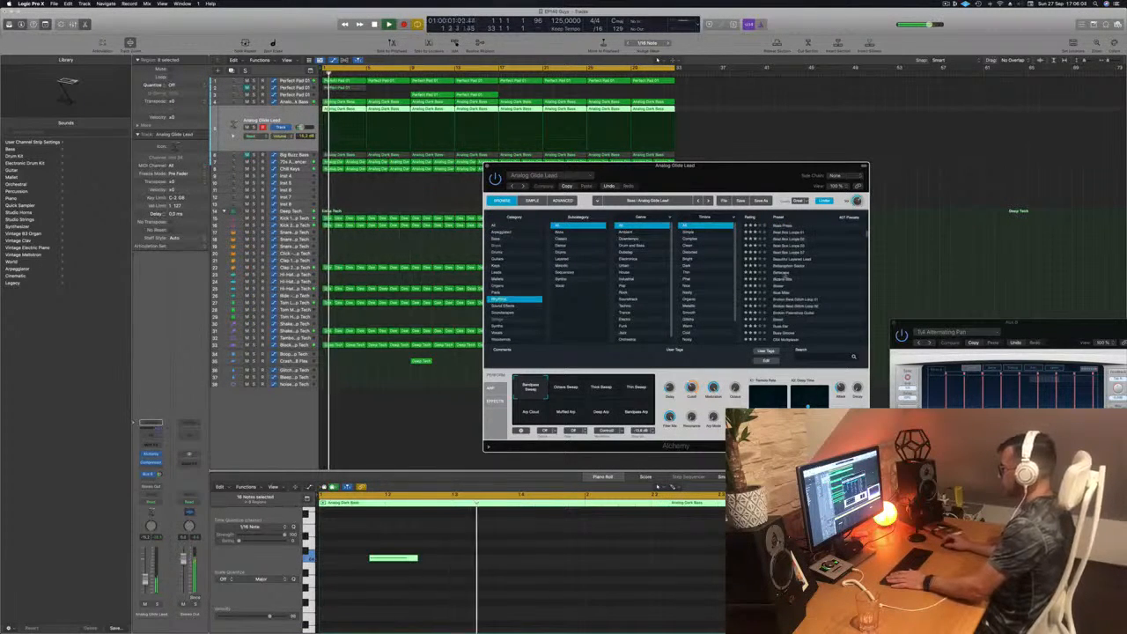
pyautogui.scroll(-5, 797, 264)
pyautogui.click(784, 274)
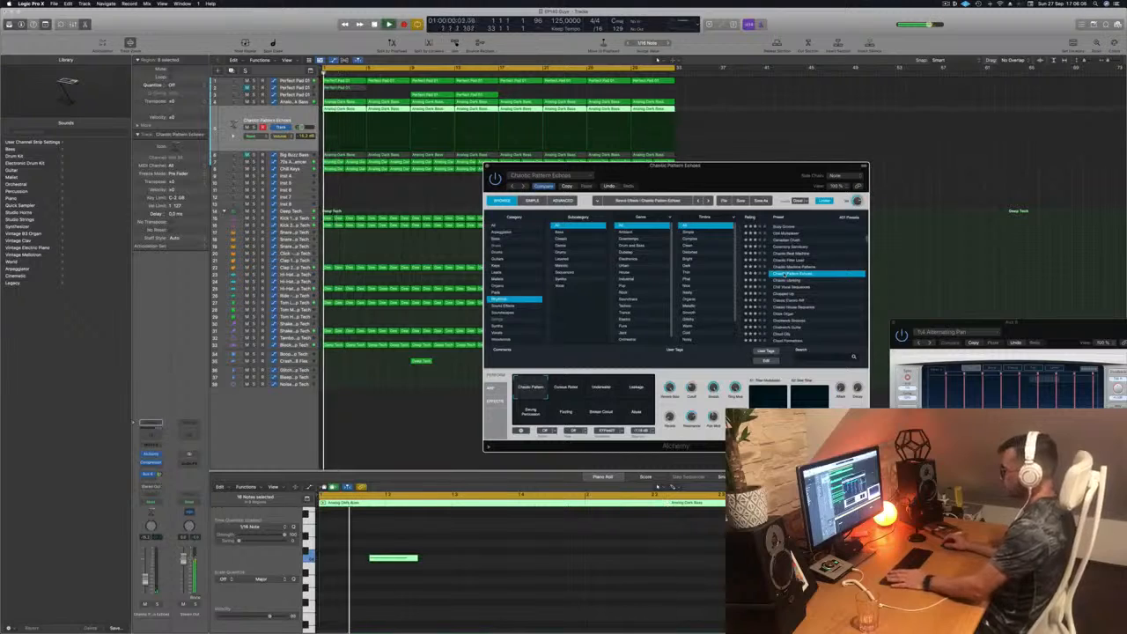
# Move the Alchemy window off the lower half of the arrangement and audition the Chopped Up and Chill Vocal Sequences presets.
pyautogui.moveTo(727, 179); pyautogui.dragTo(643, 99)
pyautogui.click(701, 204)
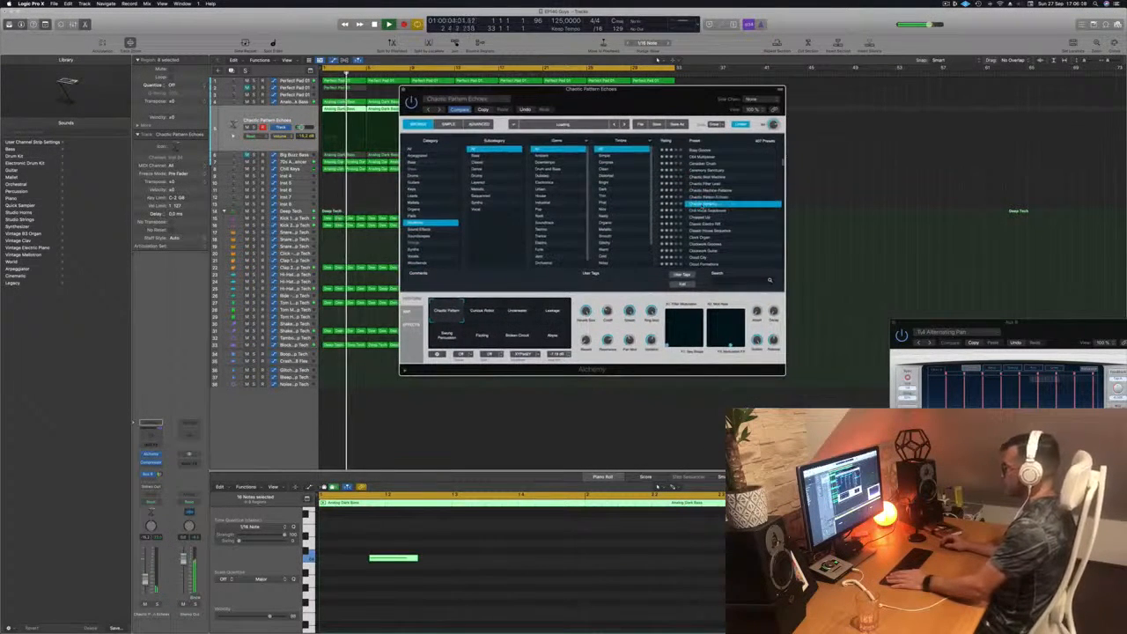
pyautogui.click(703, 217)
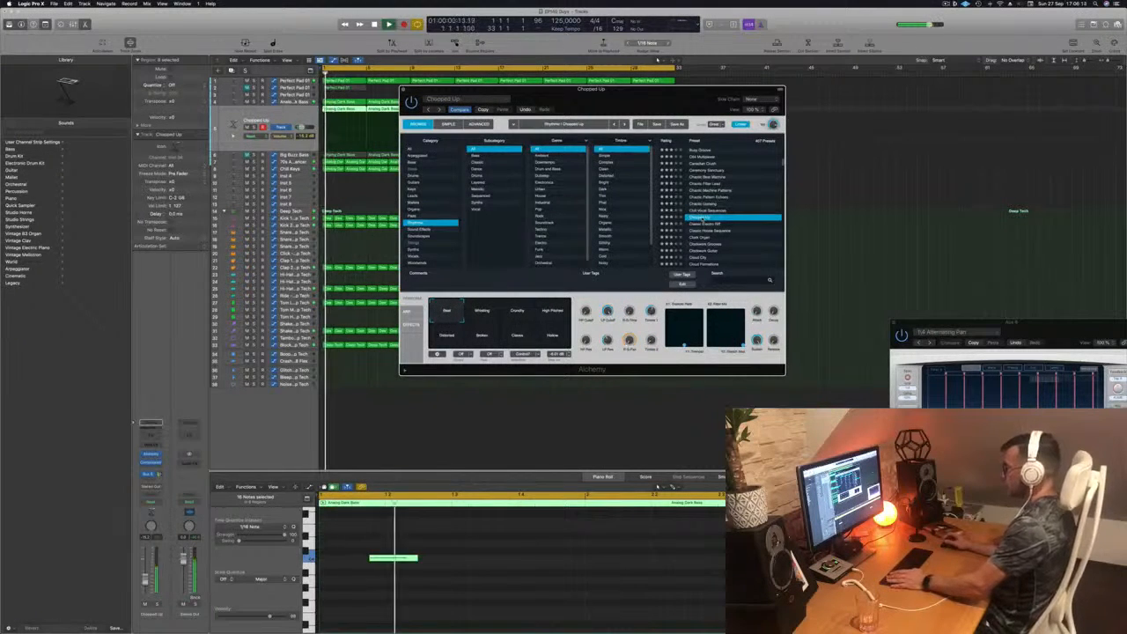
pyautogui.click(705, 209)
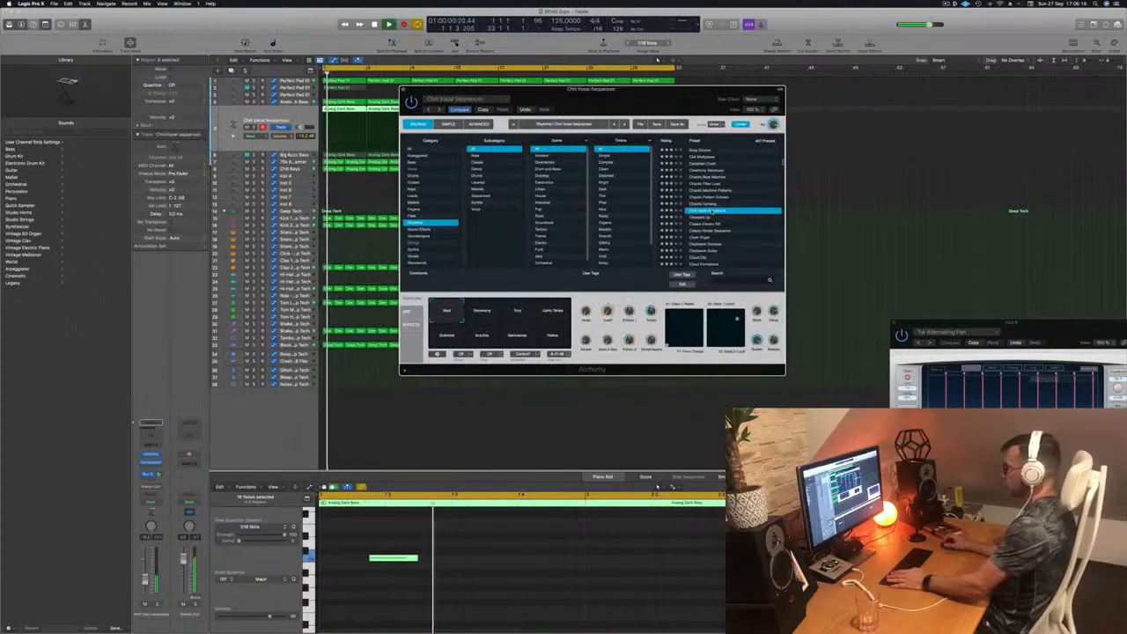
# Audition the Clock Organ, Clockwork Guitar, Cloud City and Cloud Formations presets on the Alchemy lead.
pyautogui.scroll(-1, 702, 216)
pyautogui.click(704, 222)
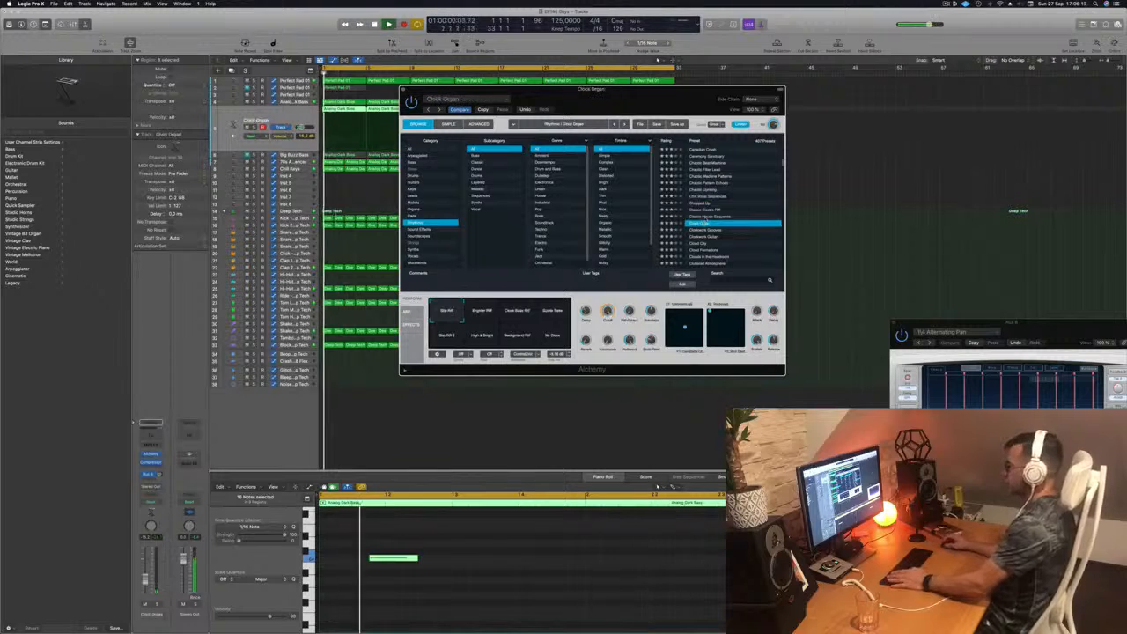
pyautogui.click(705, 237)
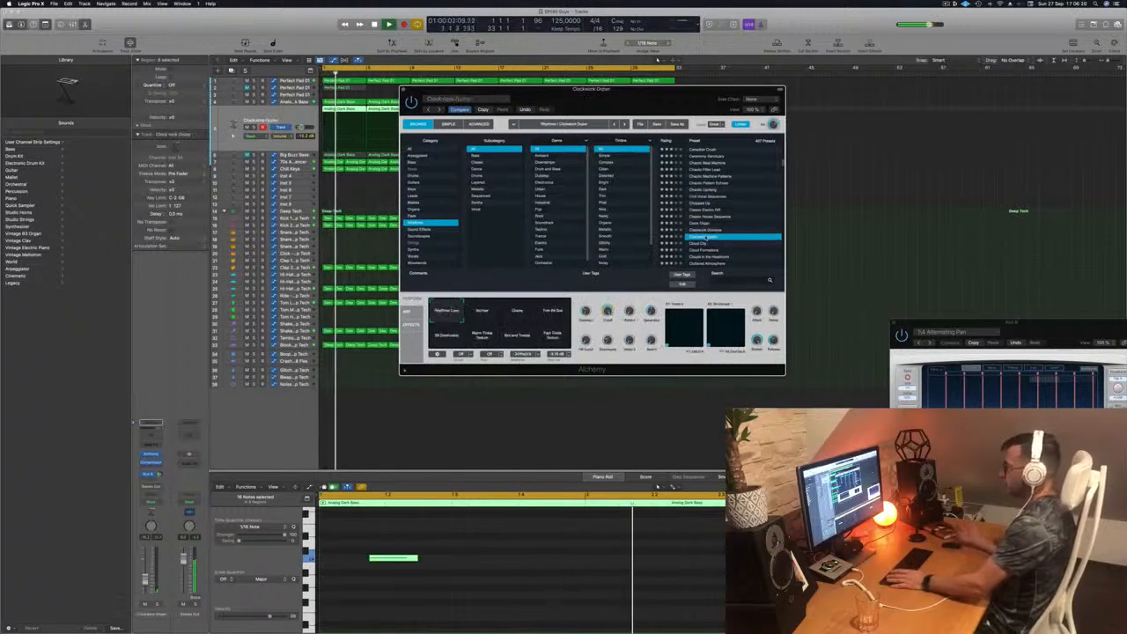
pyautogui.click(704, 244)
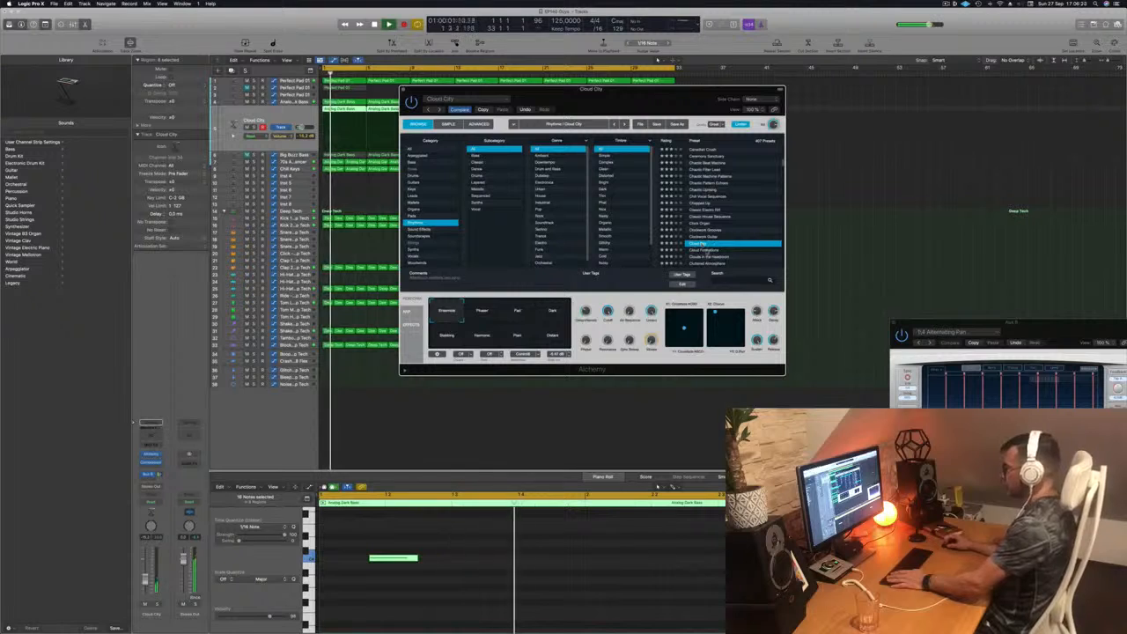
pyautogui.click(704, 250)
# Audition the Crimson Cloudscape, Crunchy Synth Patterns and Crystal Pulse presets on the Alchemy lead against the playing loop.
pyautogui.scroll(-3, 708, 231)
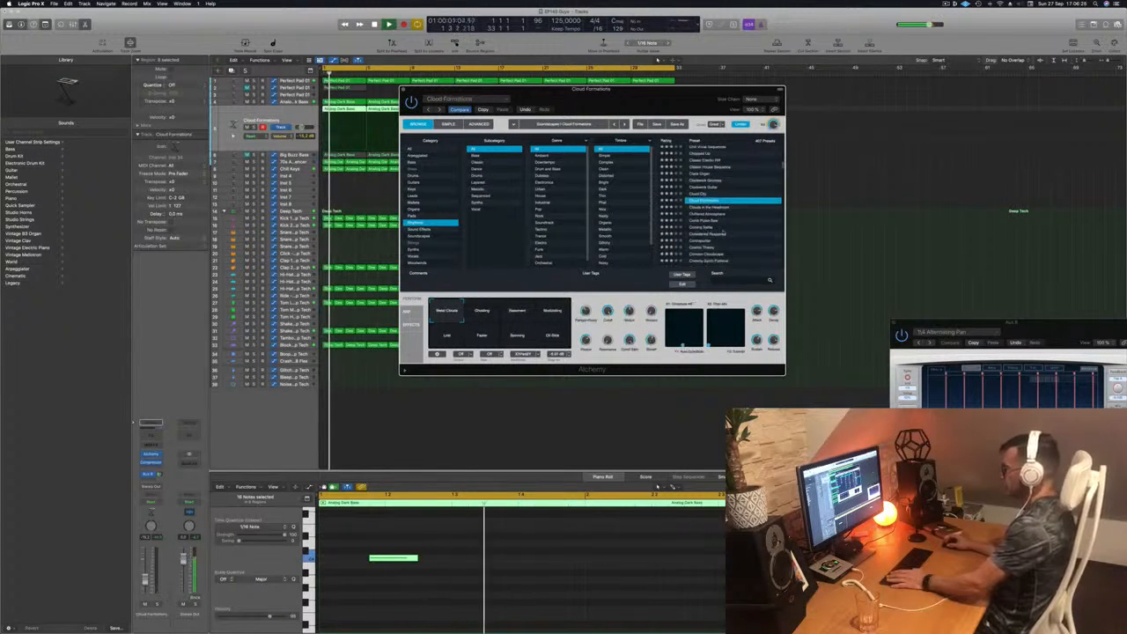
pyautogui.scroll(-2, 724, 233)
pyautogui.click(702, 224)
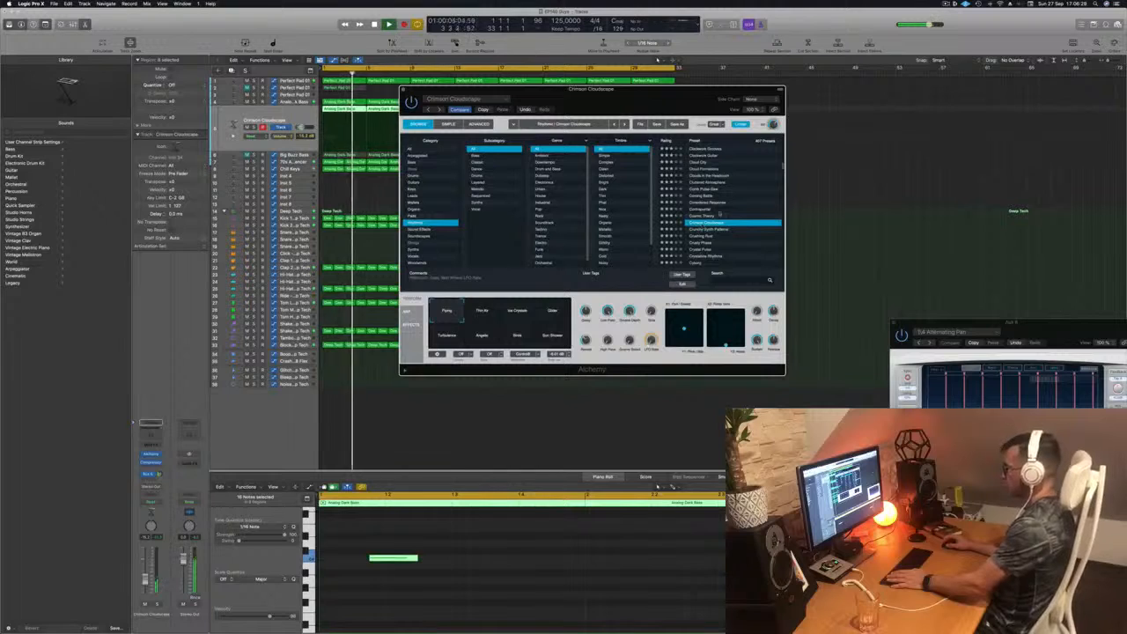
pyautogui.press('space')
pyautogui.click(707, 230)
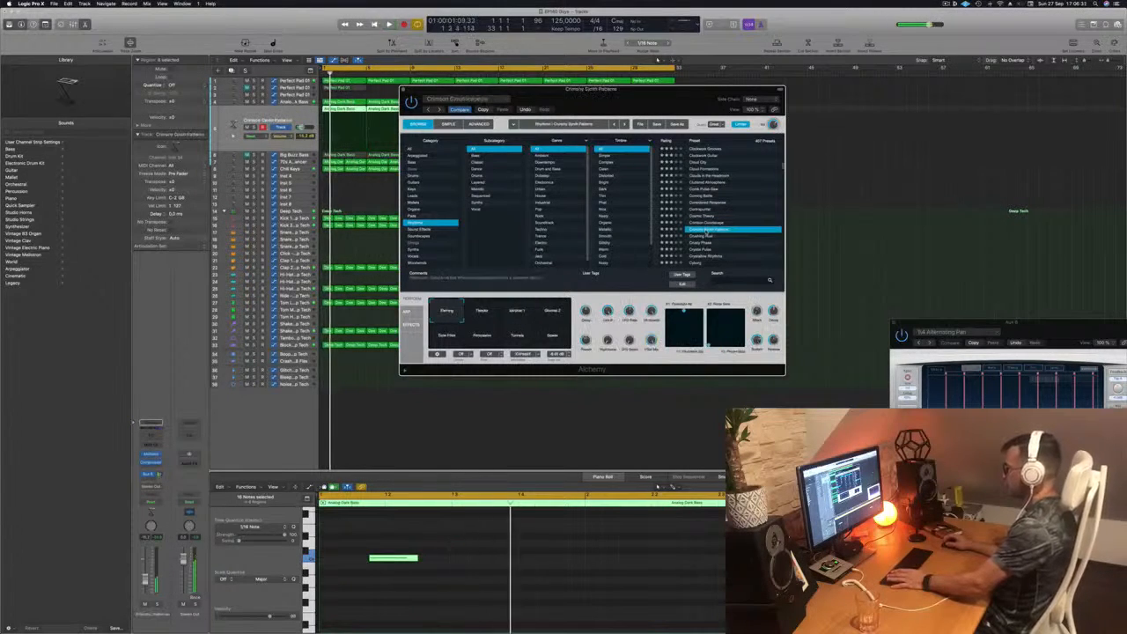
pyautogui.scroll(-2, 713, 233)
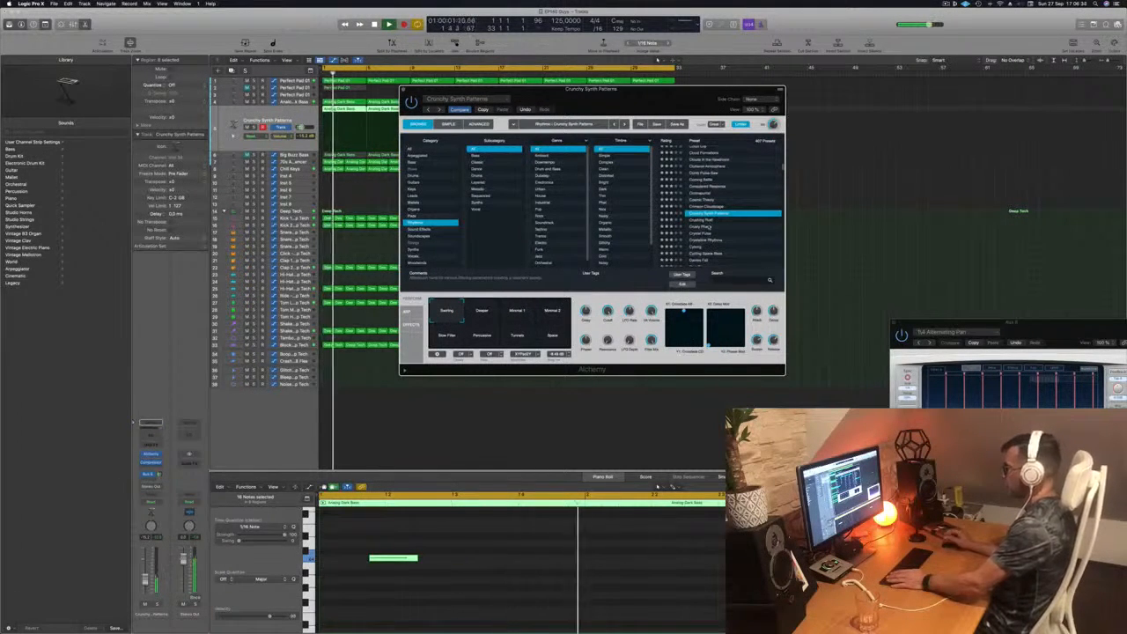
pyautogui.scroll(-4, 722, 230)
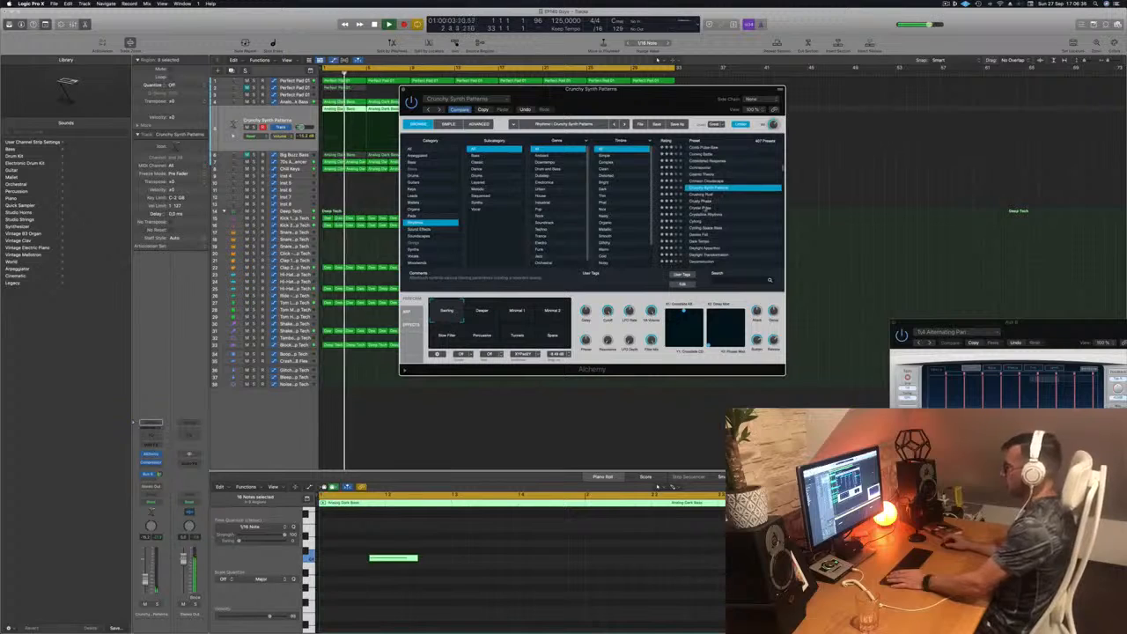
pyautogui.click(705, 208)
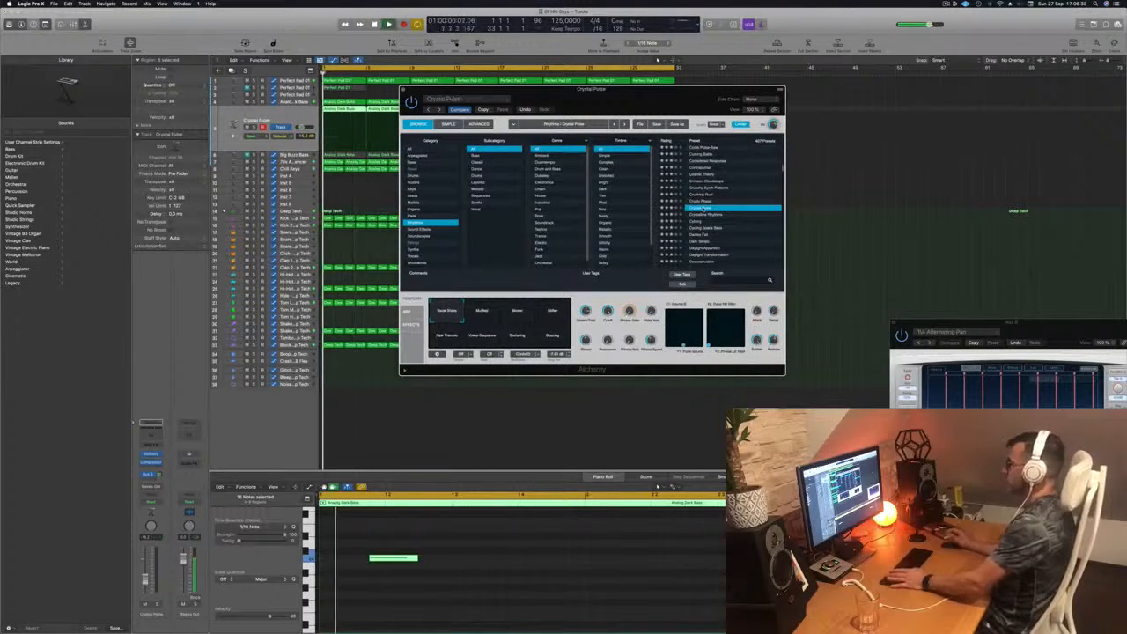
# Audition the Cyborg, Dark Tempo, Daylight Apparition and Deconstruction presets on the Alchemy lead.
pyautogui.scroll(-3, 722, 208)
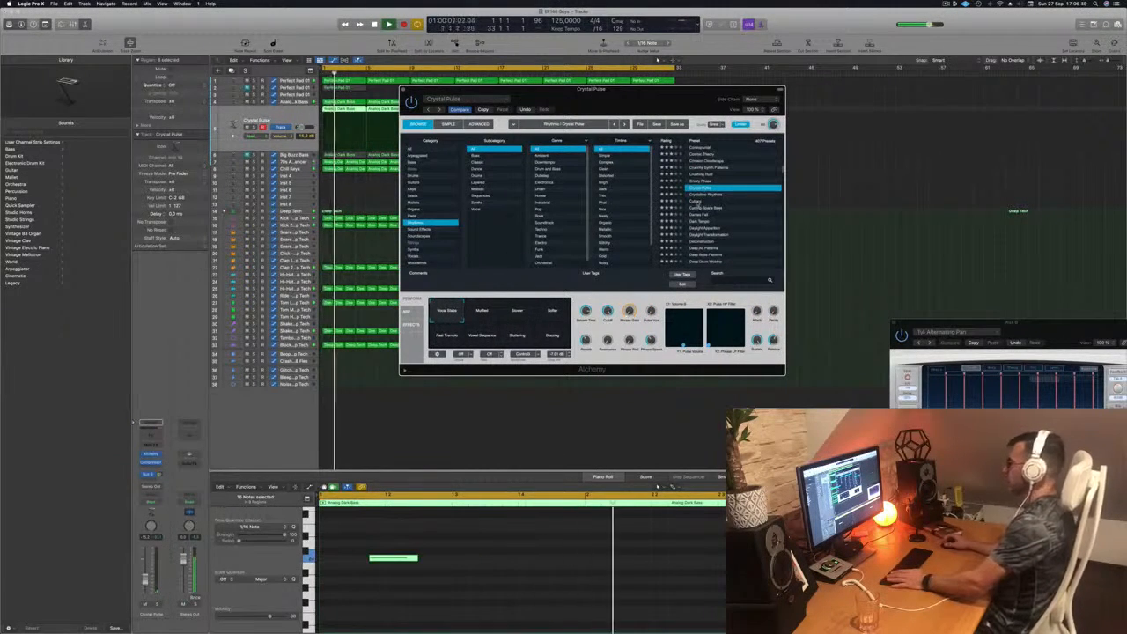
pyautogui.click(695, 203)
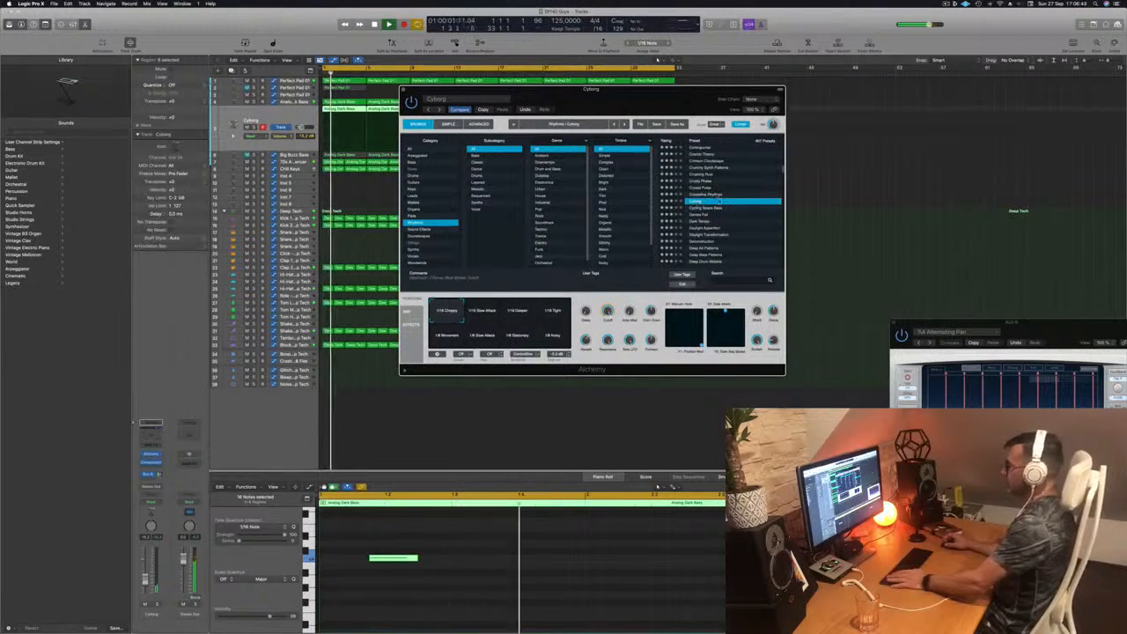
pyautogui.scroll(-1, 718, 202)
pyautogui.click(705, 206)
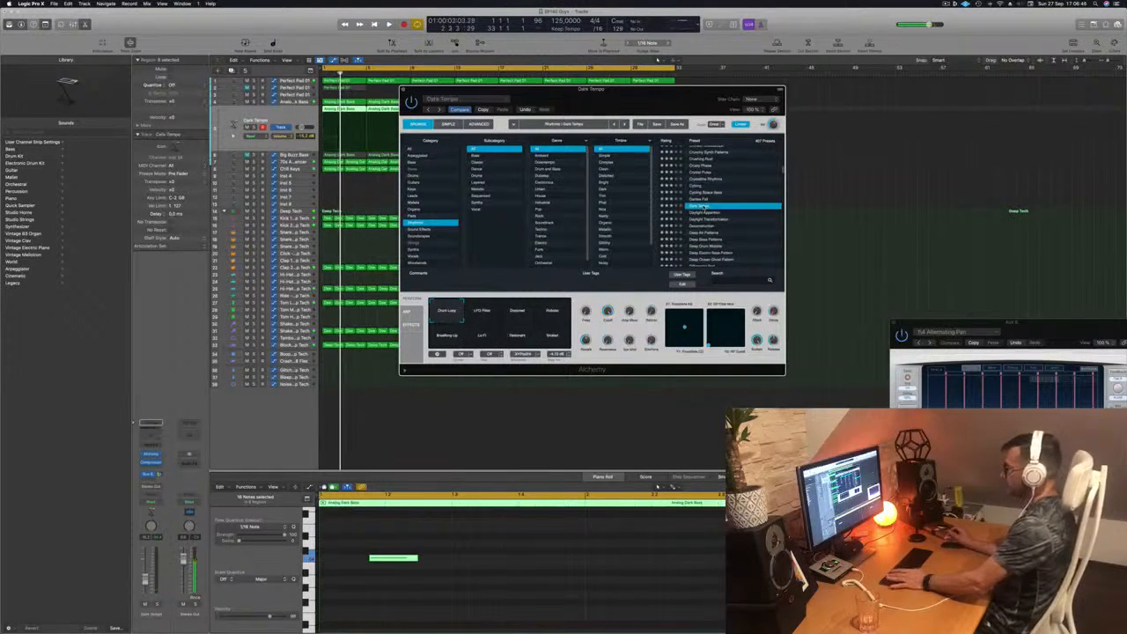
pyautogui.press('space')
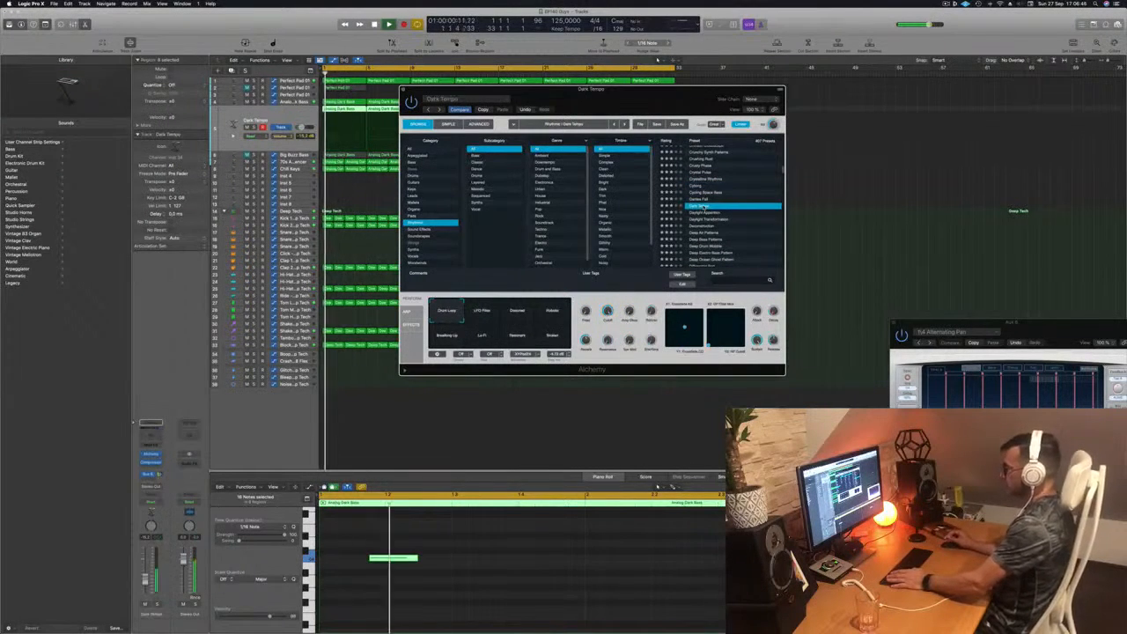
pyautogui.click(708, 213)
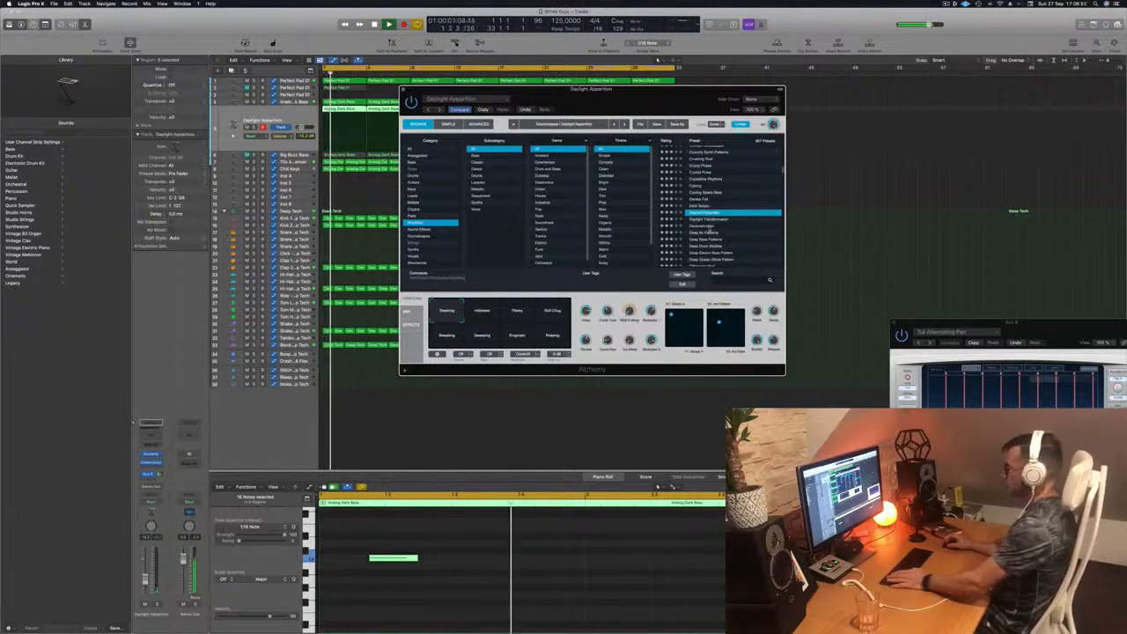
pyautogui.click(707, 226)
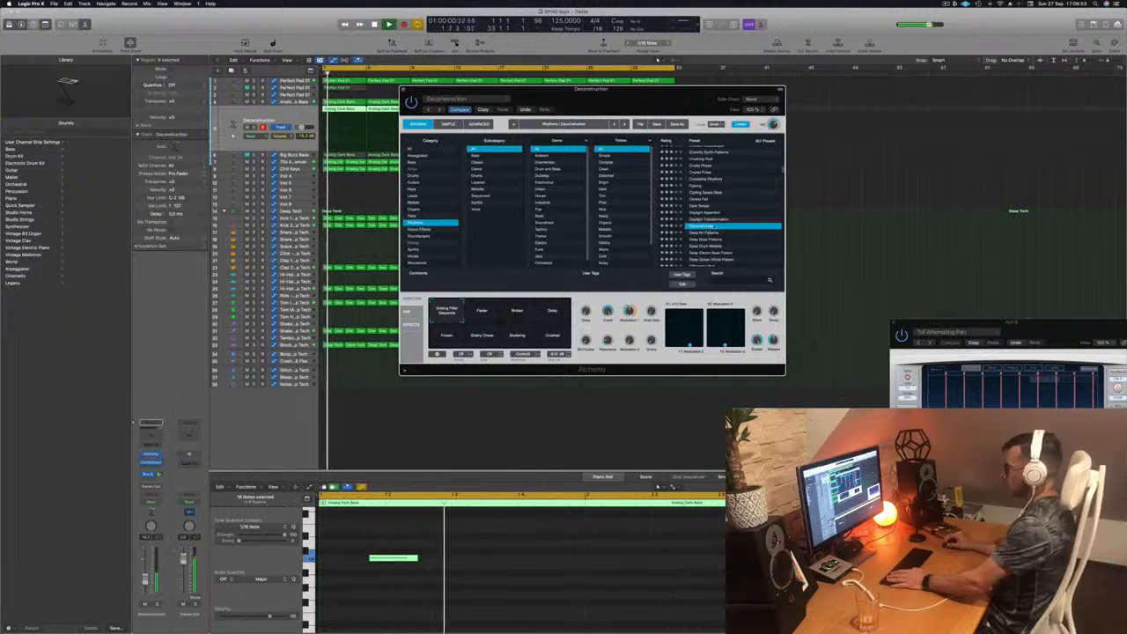
# Audition the Deconstruction preset's performance variations, from Broken and Delay through Frozen and Grainy Chaos to Crushed.
pyautogui.scroll(-1, 727, 205)
pyautogui.scroll(-2, 726, 205)
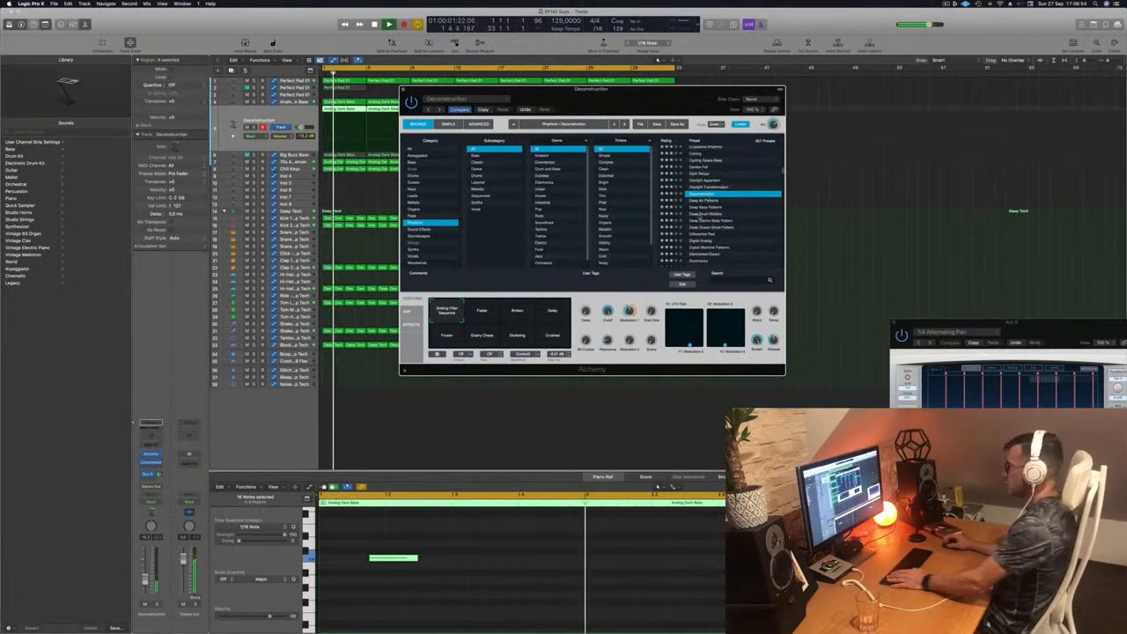
pyautogui.click(516, 313)
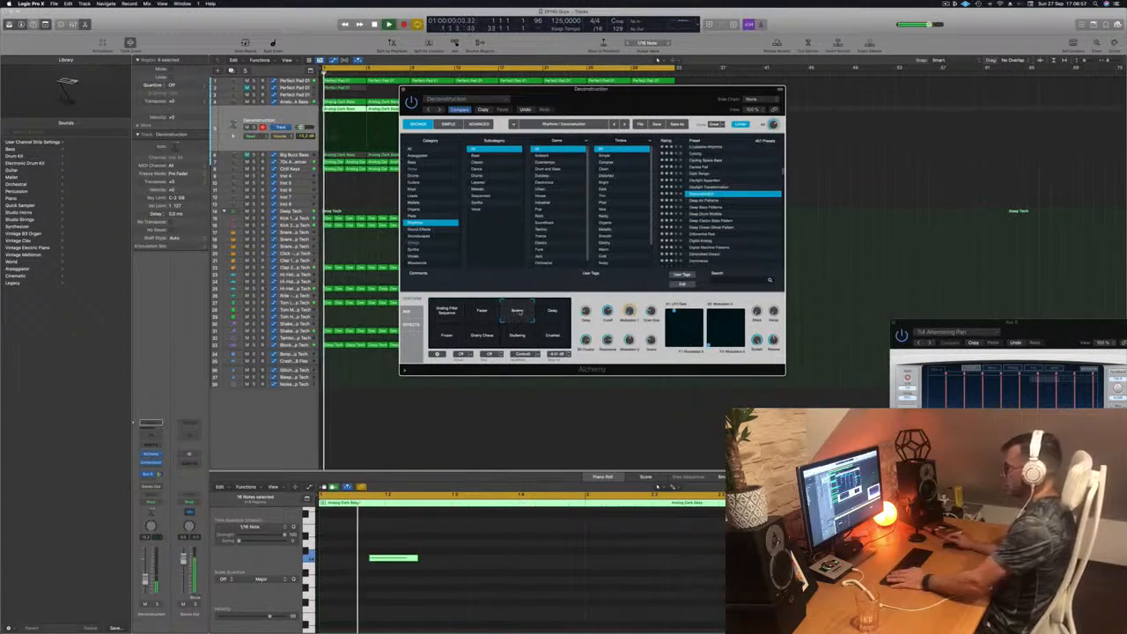
pyautogui.click(555, 314)
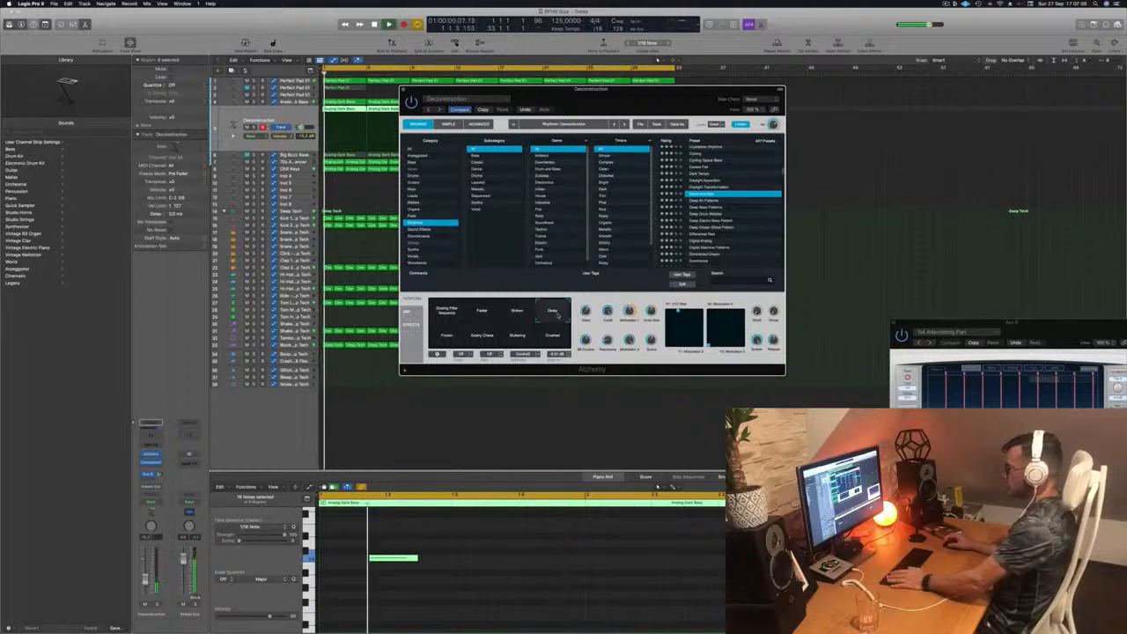
pyautogui.click(446, 336)
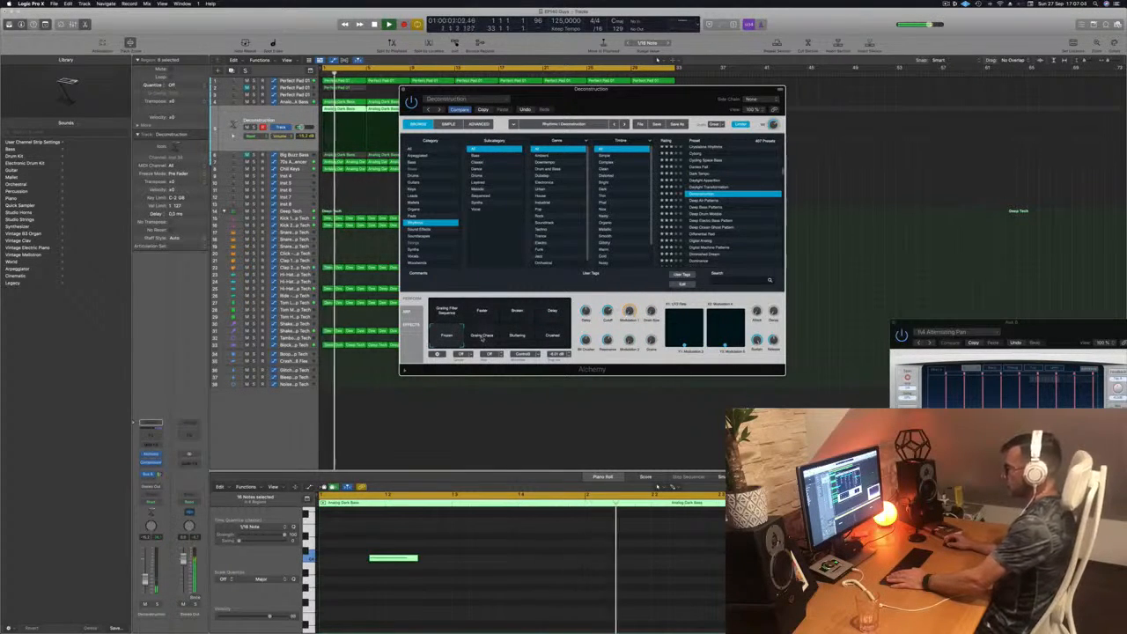
pyautogui.click(482, 337)
pyautogui.click(518, 338)
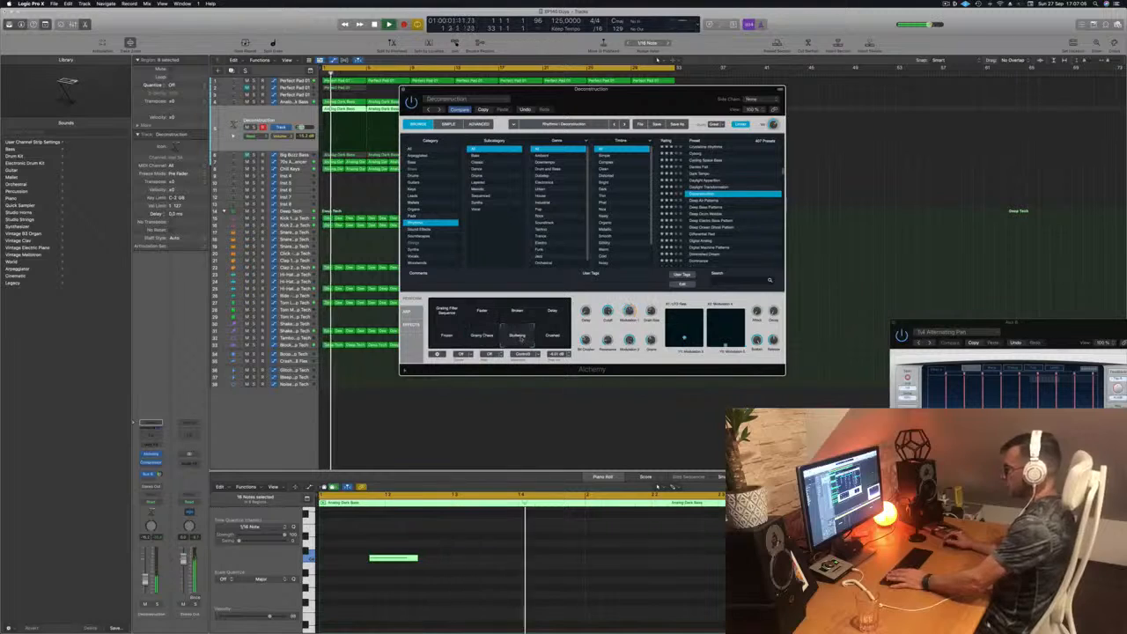
pyautogui.click(552, 335)
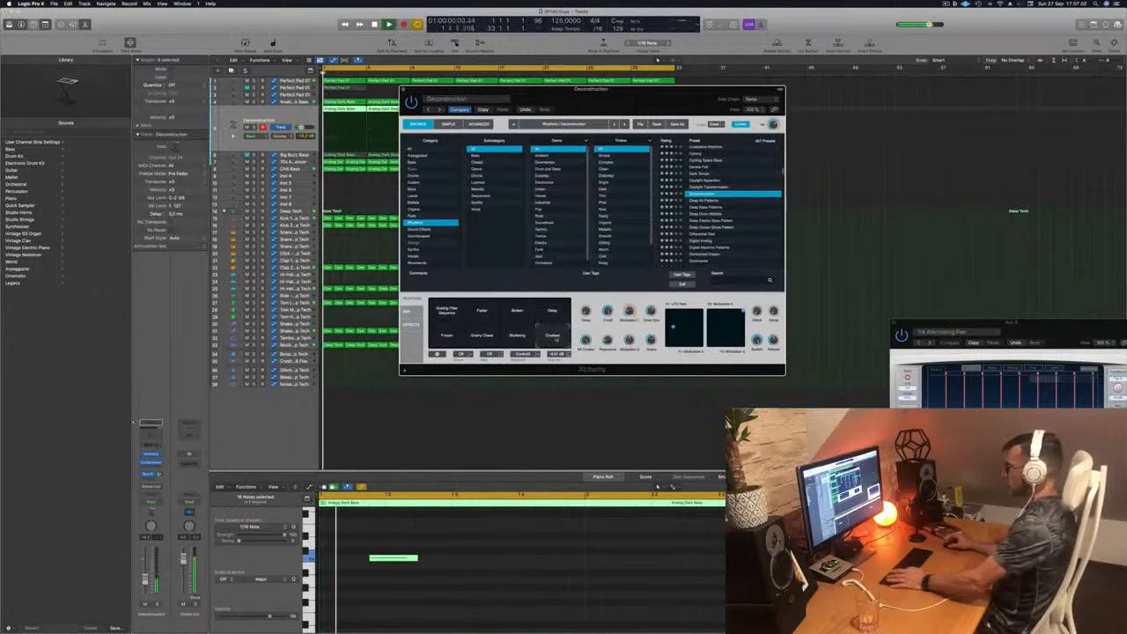
# Load the Deep Air Patterns preset, audition its variations including Warm, Water Pad and Shimmering Pad, and return to Sheets of Rain.
pyautogui.click(710, 201)
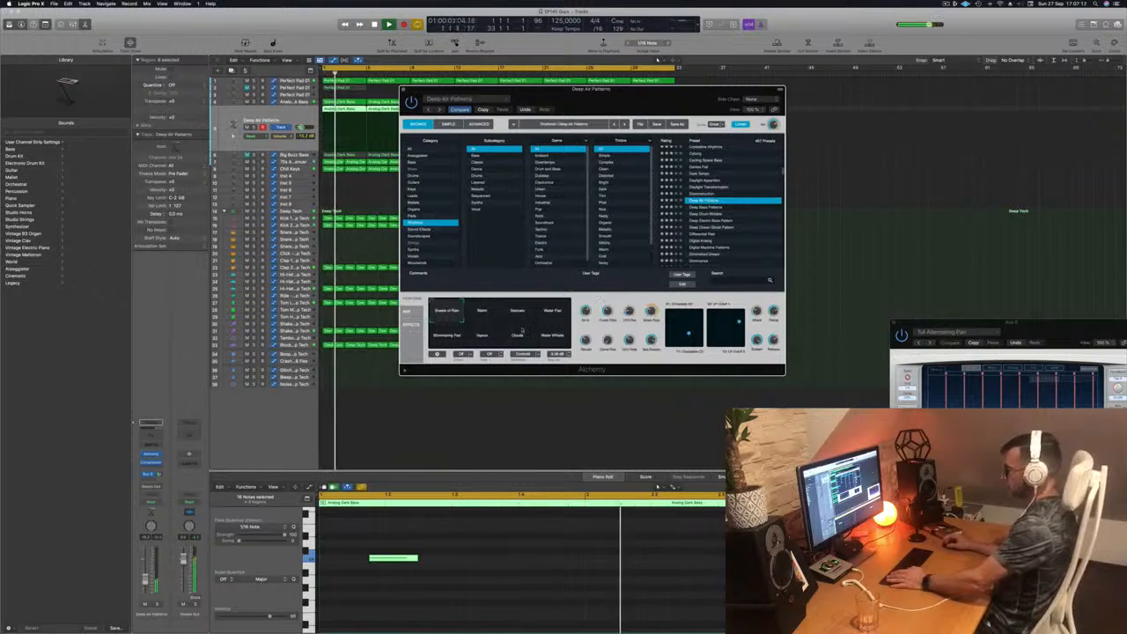
pyautogui.click(483, 313)
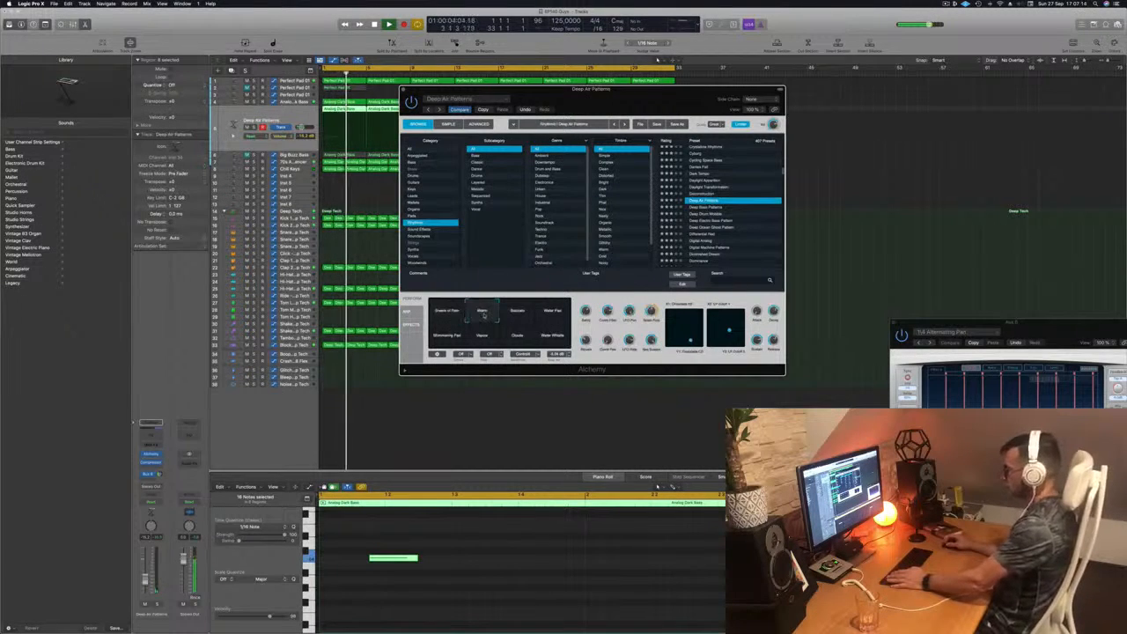
pyautogui.click(523, 315)
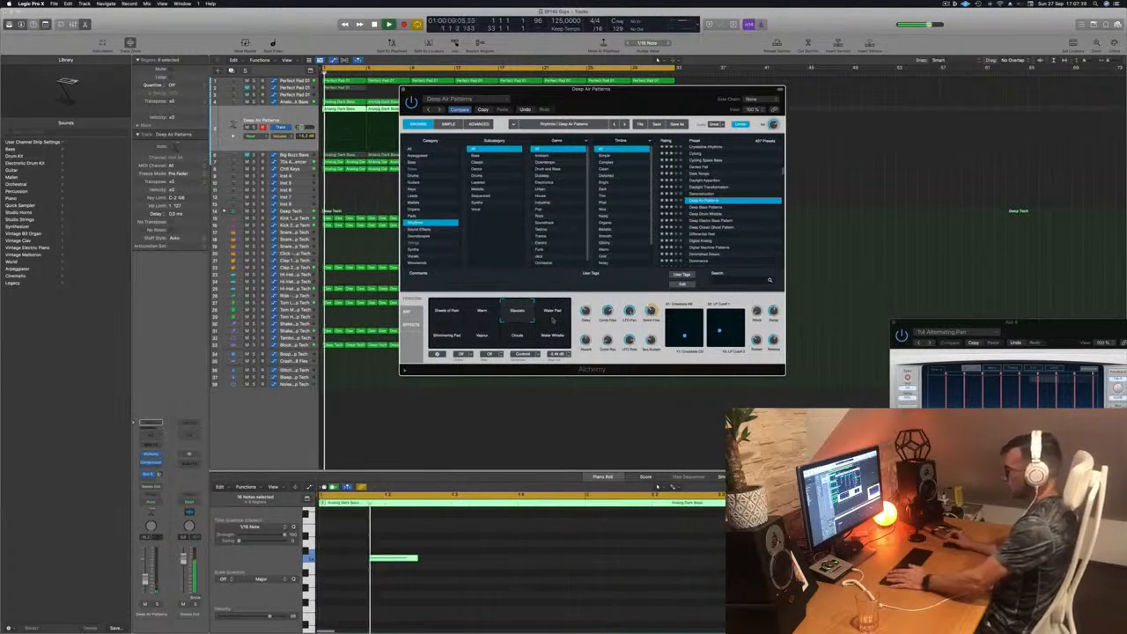
pyautogui.click(552, 313)
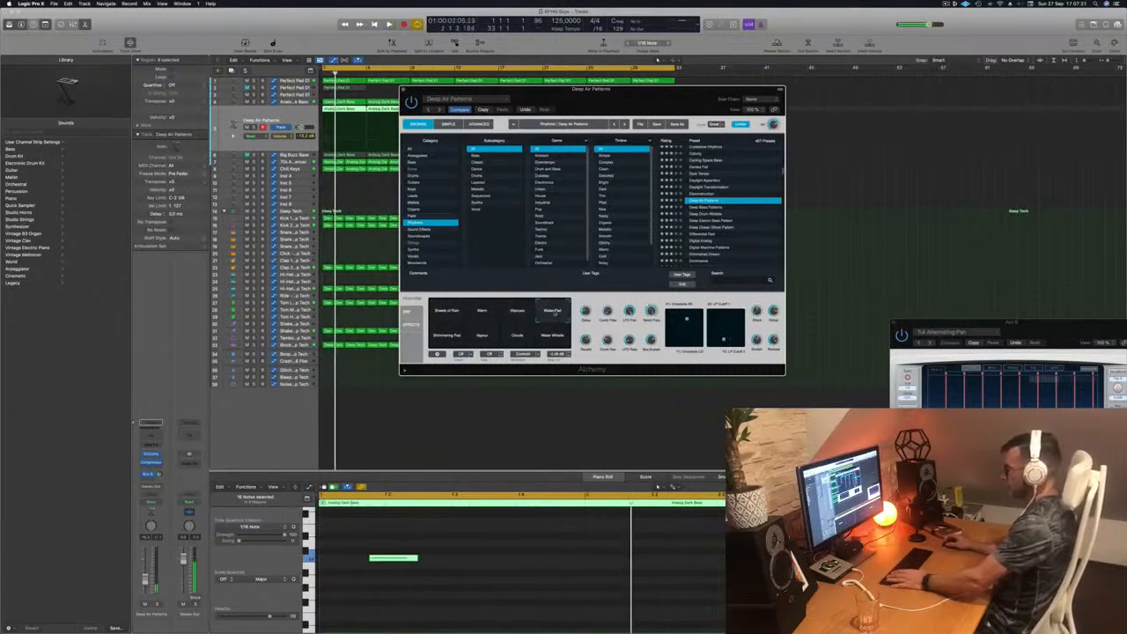
pyautogui.click(447, 335)
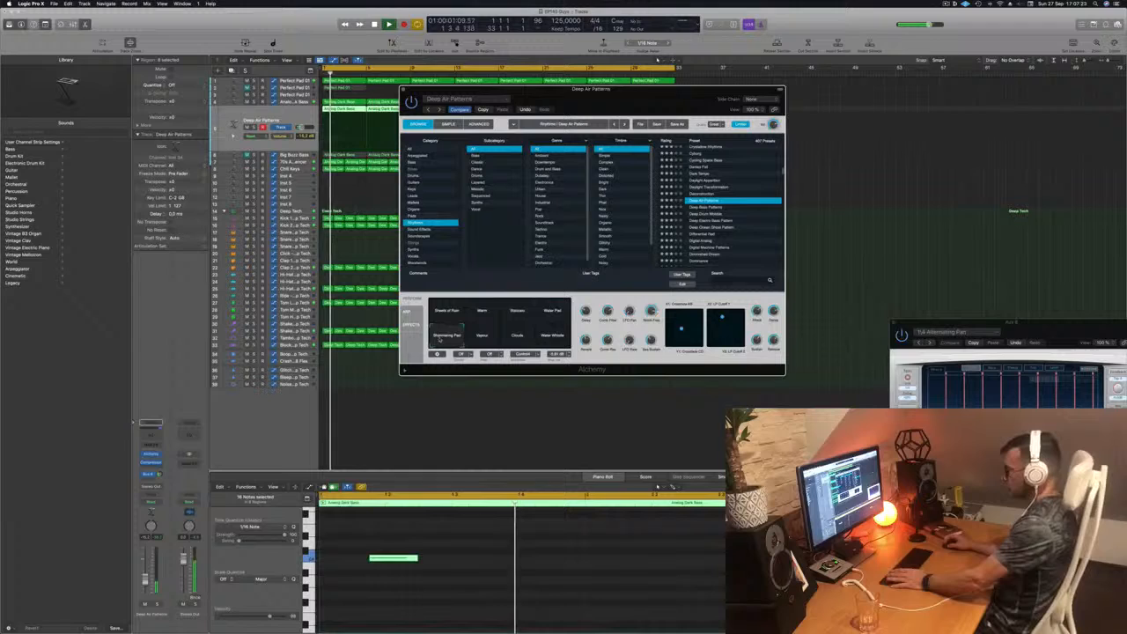
pyautogui.click(483, 340)
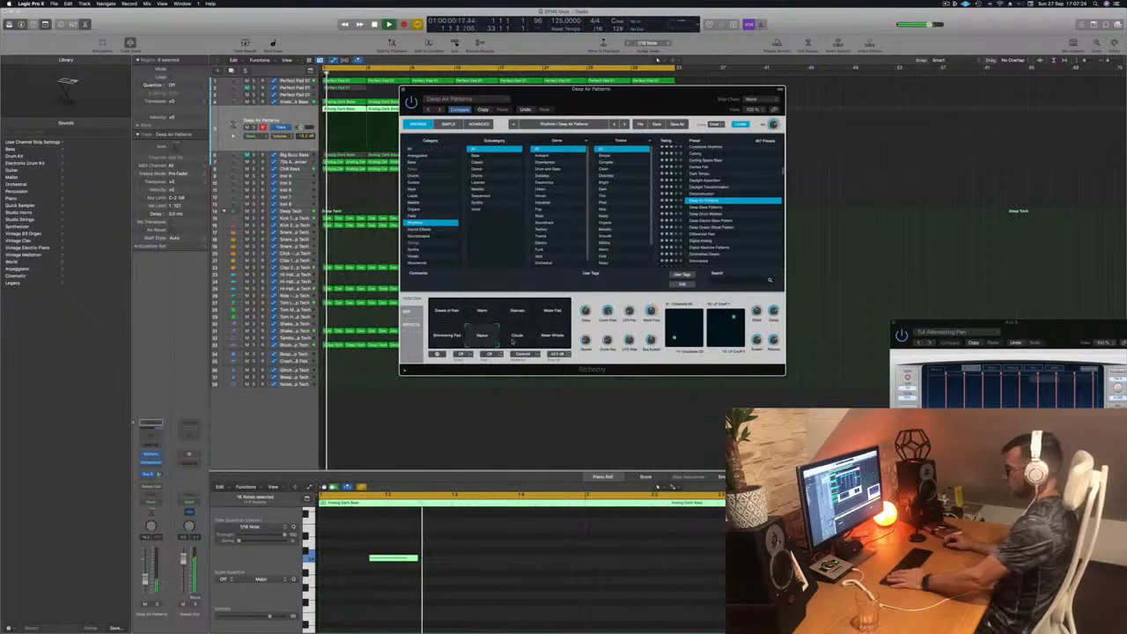
pyautogui.click(553, 337)
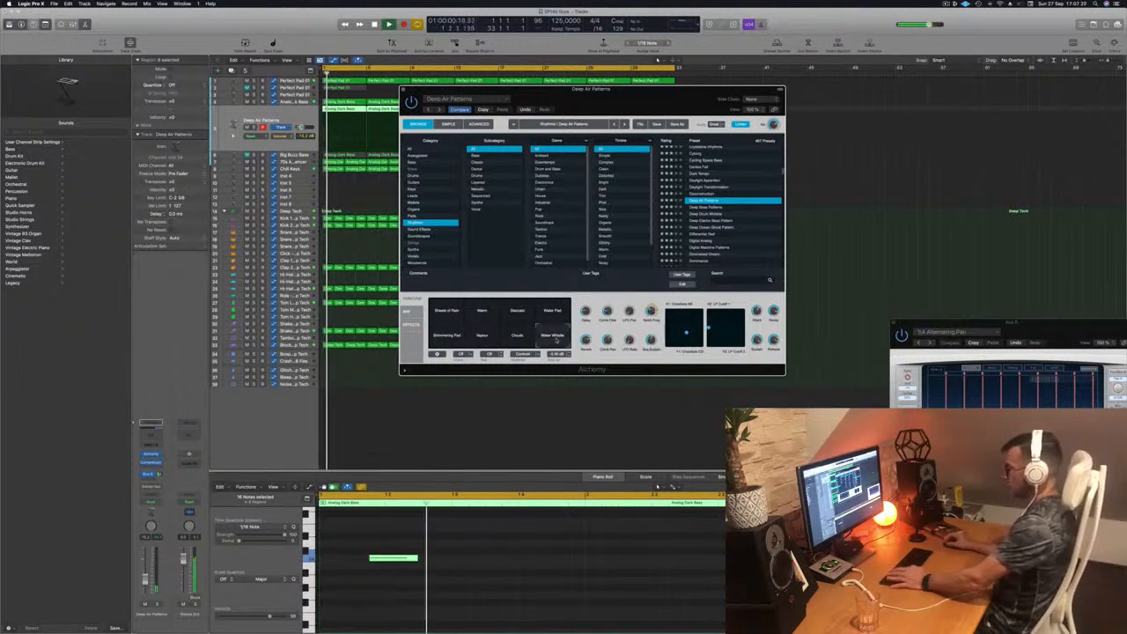
pyautogui.click(448, 310)
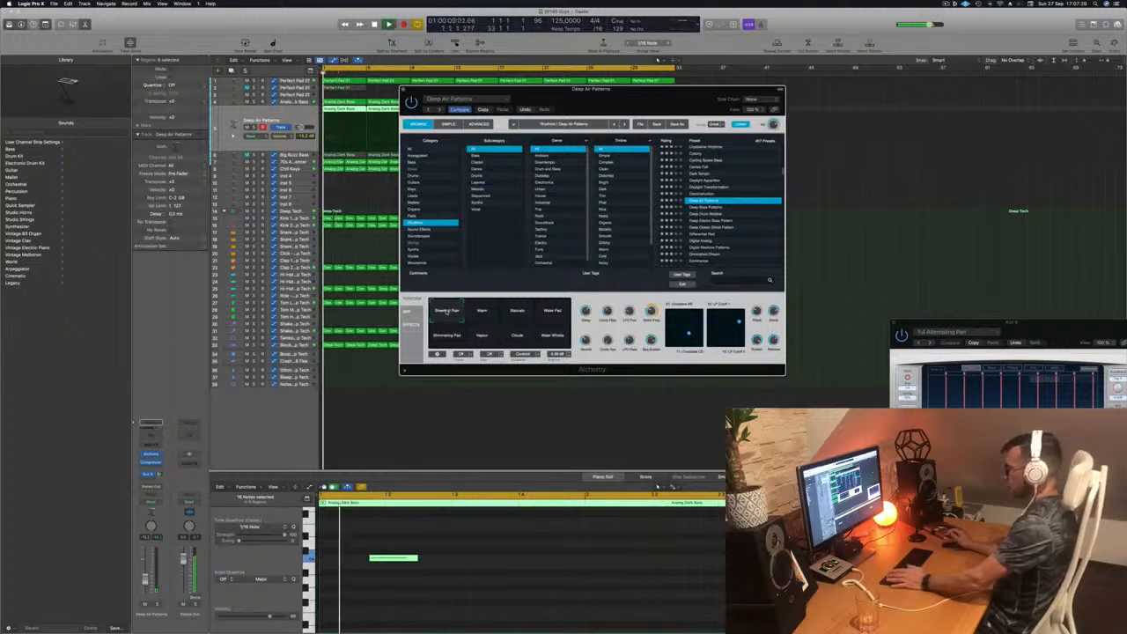
# Audition the Deep Bass Patterns, Deep Drum Wobble and Dominance presets and load Donnie Mod on the Alchemy lead.
pyautogui.click(710, 208)
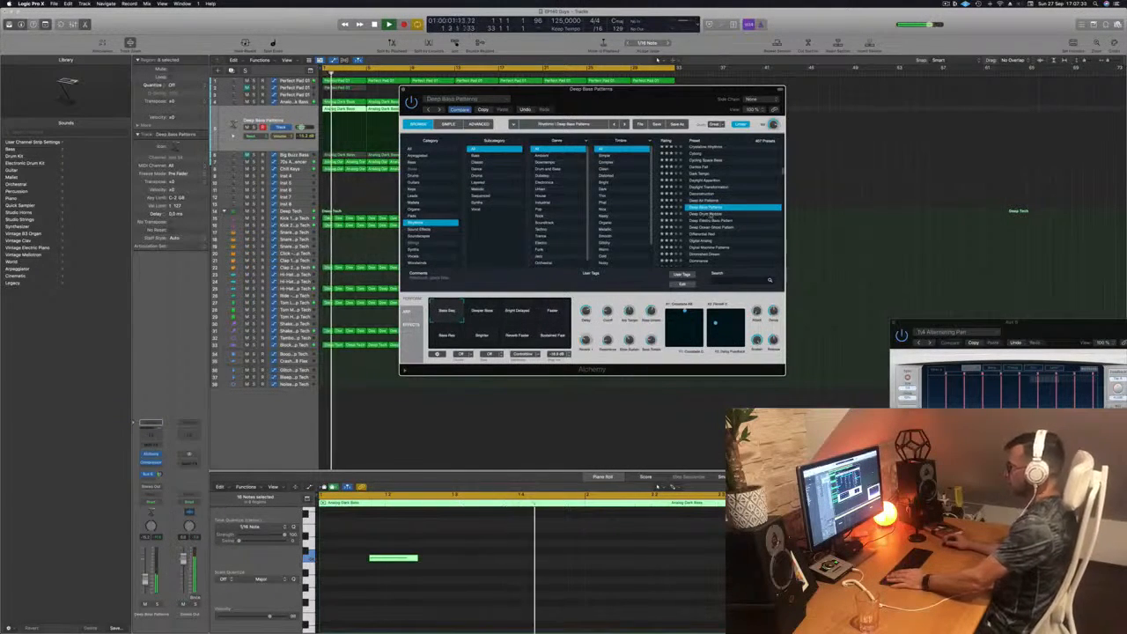
pyautogui.click(709, 214)
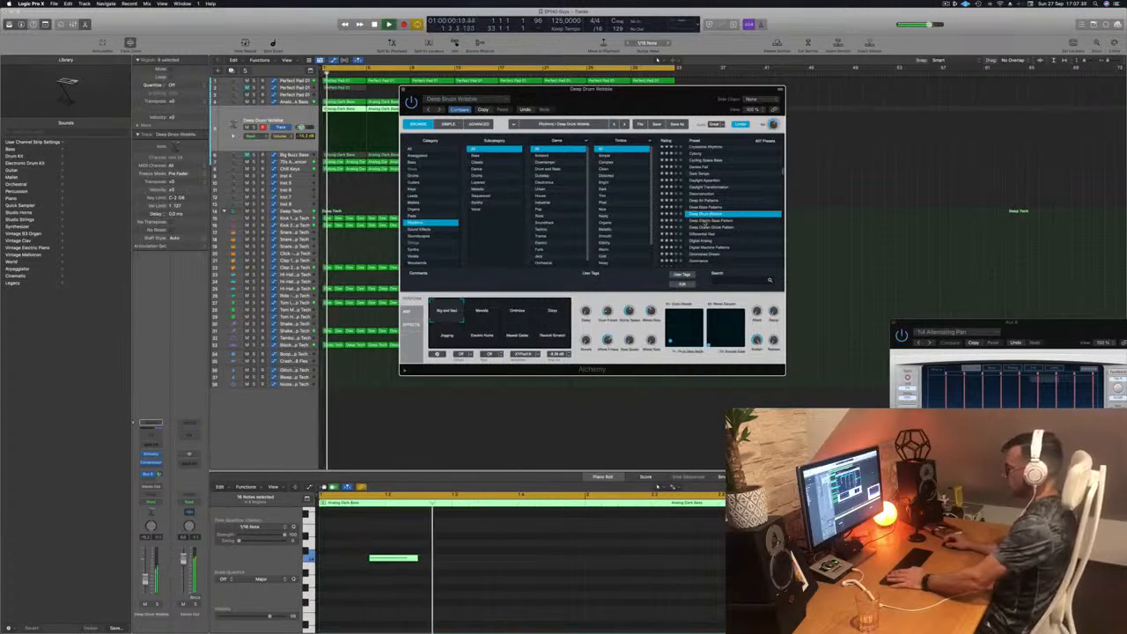
pyautogui.scroll(-2, 706, 224)
pyautogui.click(706, 228)
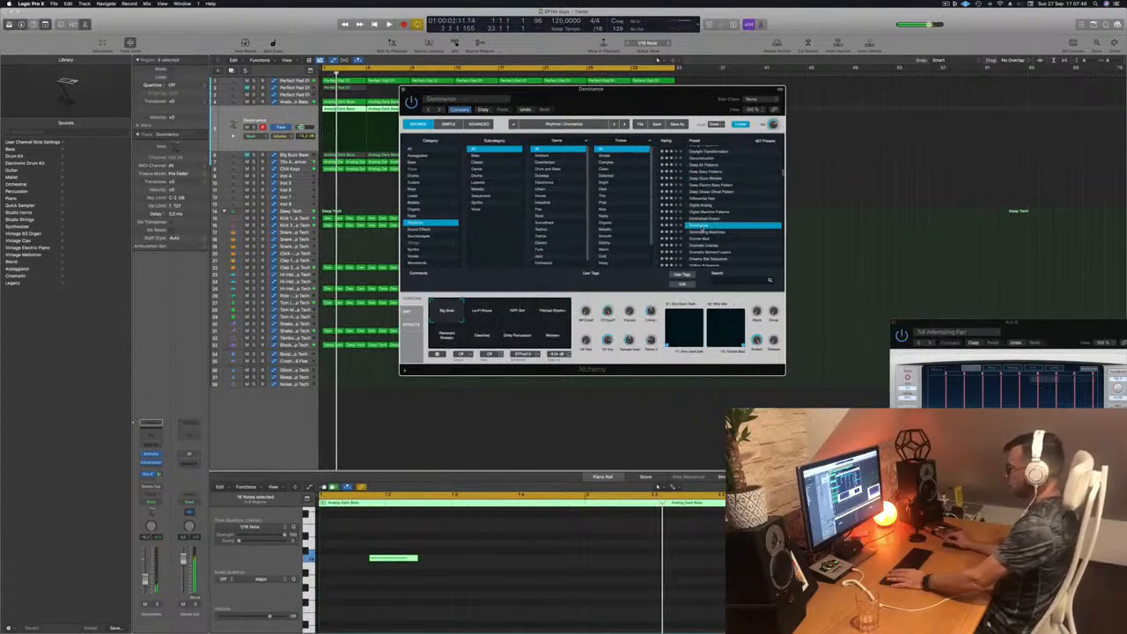
pyautogui.scroll(-2, 706, 225)
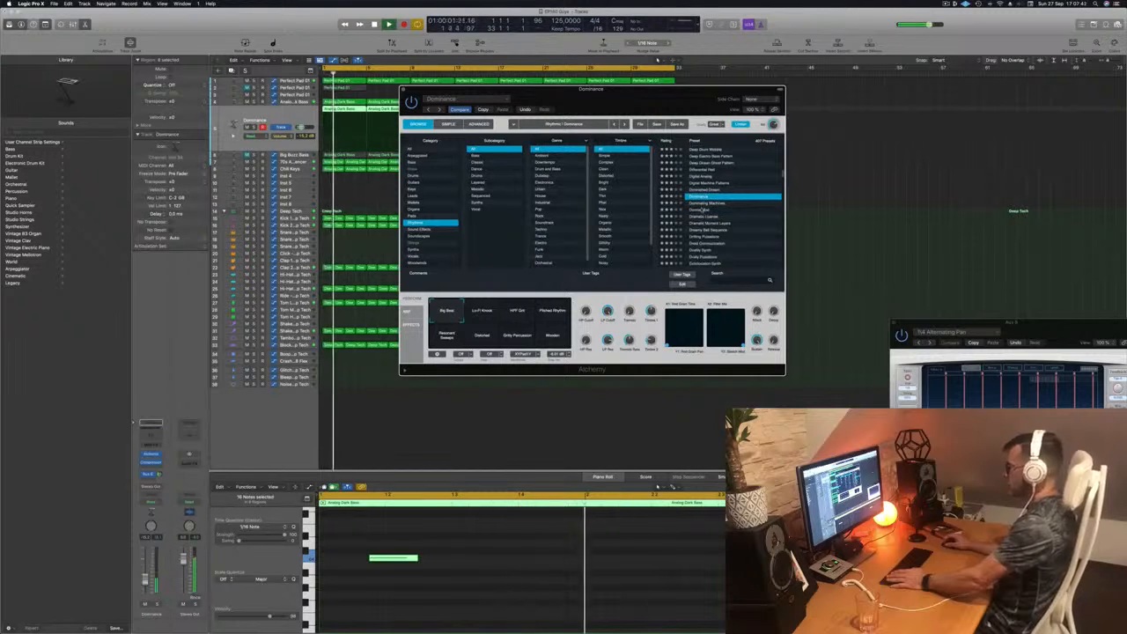
pyautogui.click(705, 211)
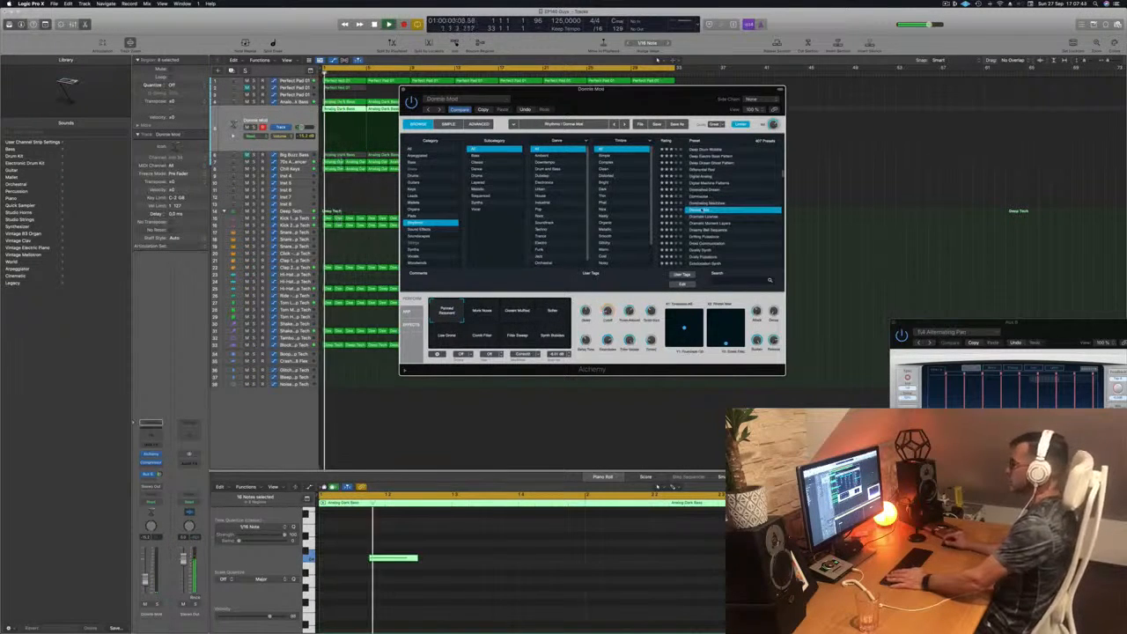
pyautogui.scroll(-2, 695, 204)
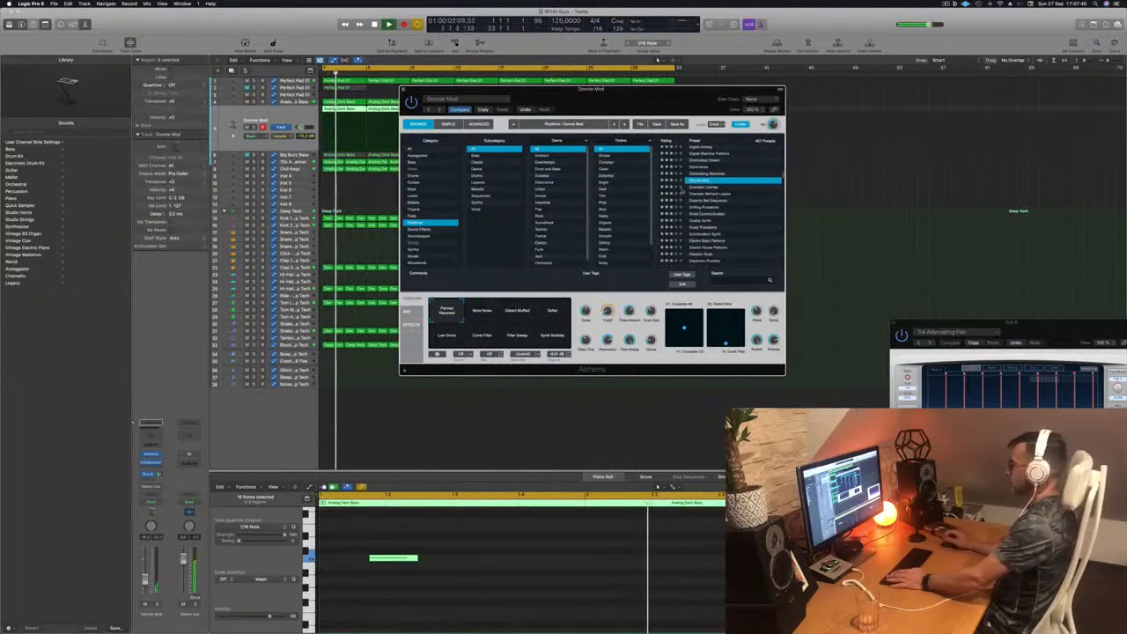
# Audition the Dramatic License preset and load Duality Synth on the Alchemy lead.
pyautogui.click(707, 188)
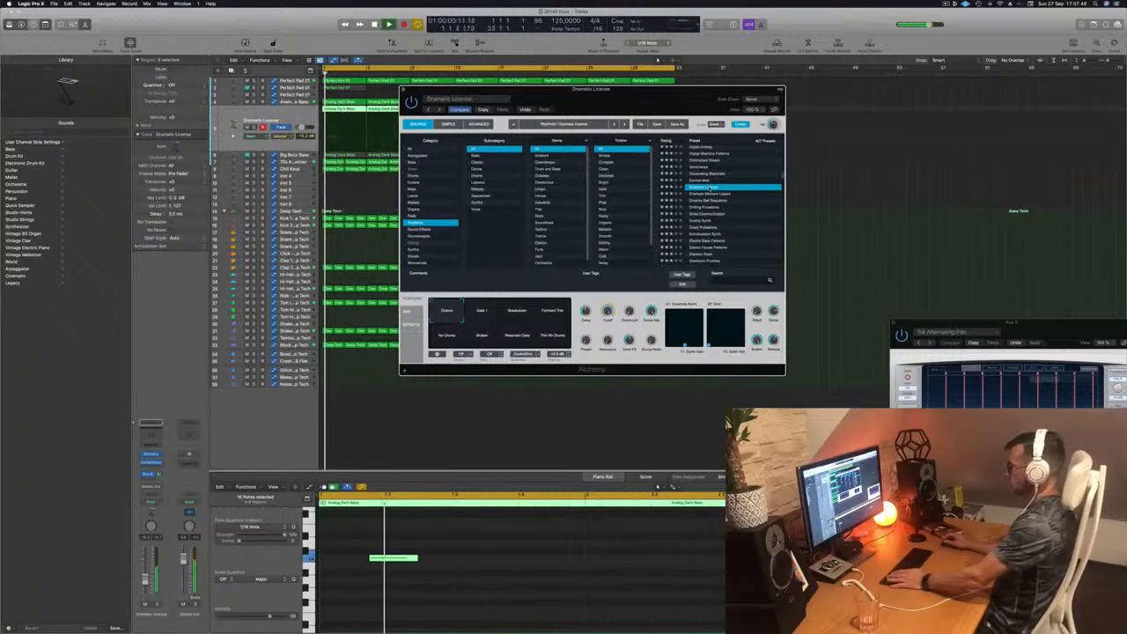
pyautogui.scroll(-1, 701, 215)
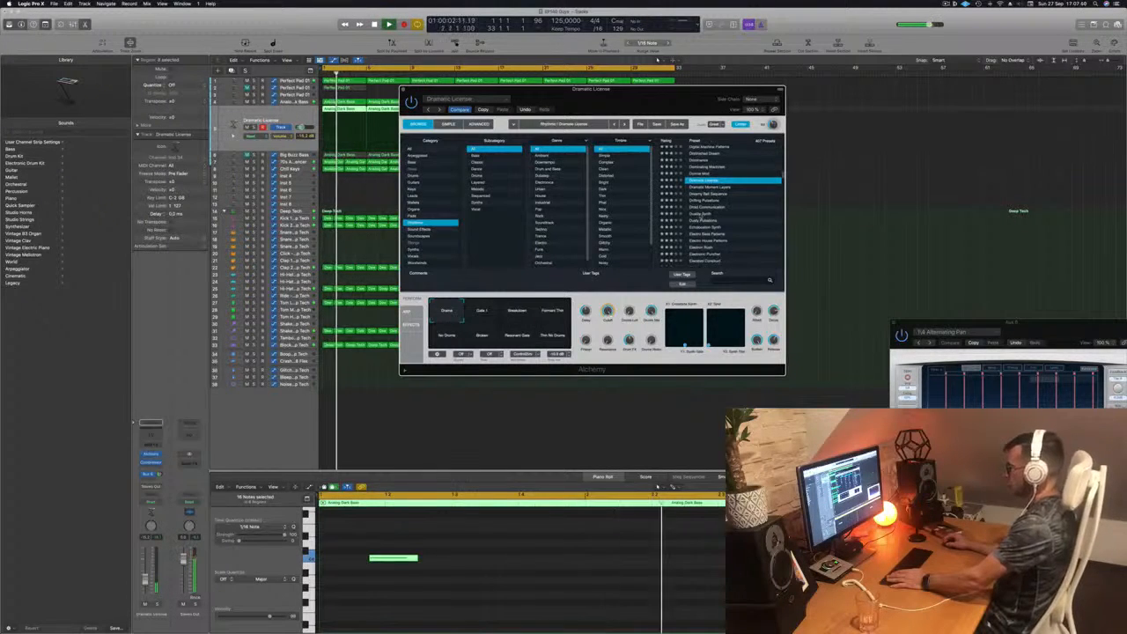
pyautogui.click(702, 214)
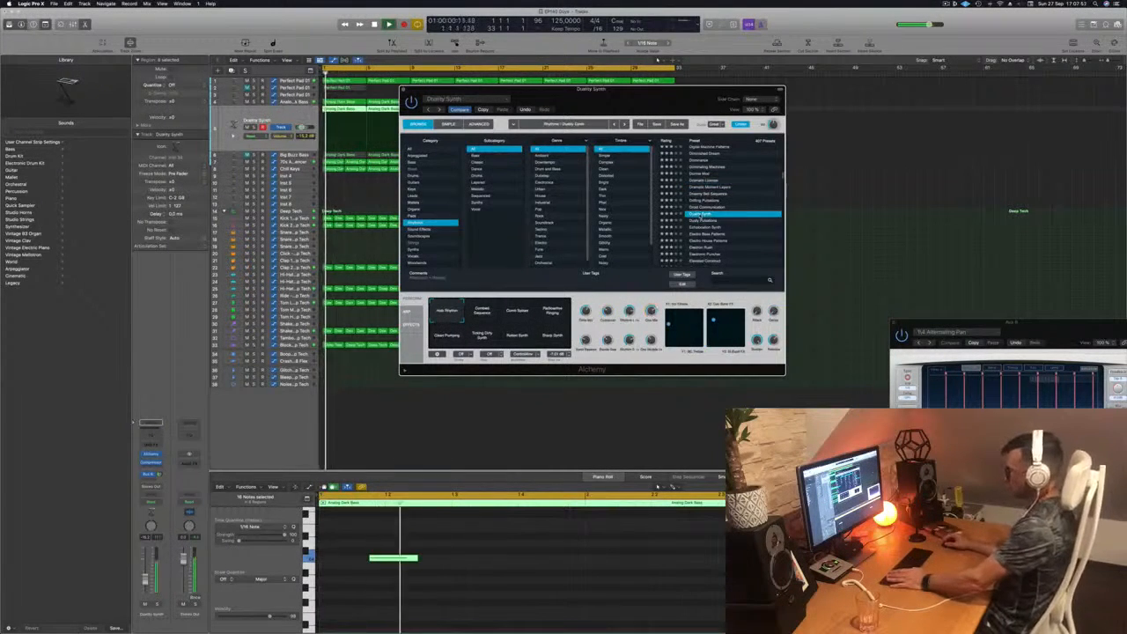
# Audition the Duality Synth variations from Contrast Sequence and Radioactive Ringing to Sharp Synth, lowering the lead track's volume slightly.
pyautogui.scroll(-1, 707, 216)
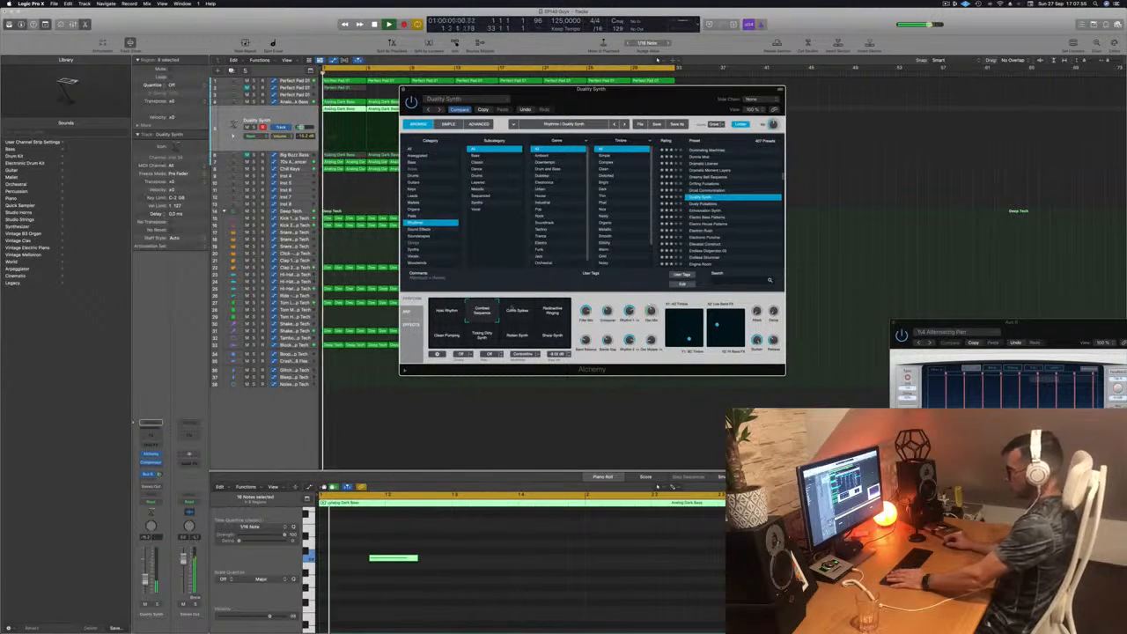
pyautogui.click(518, 317)
pyautogui.click(552, 312)
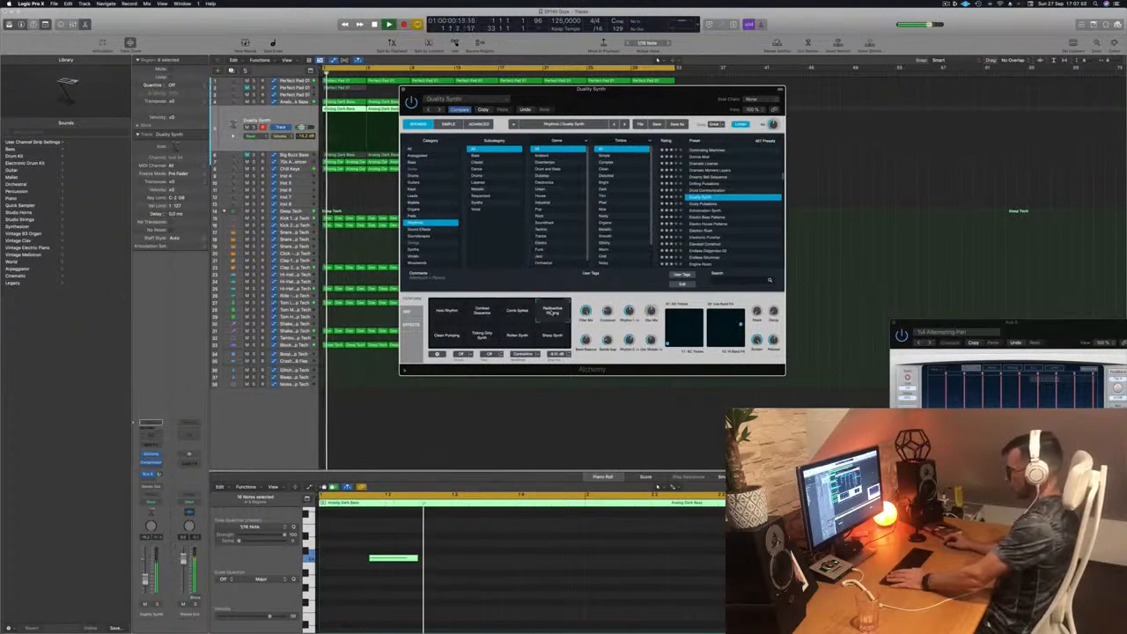
pyautogui.moveTo(145, 580); pyautogui.dragTo(145, 583)
pyautogui.click(434, 335)
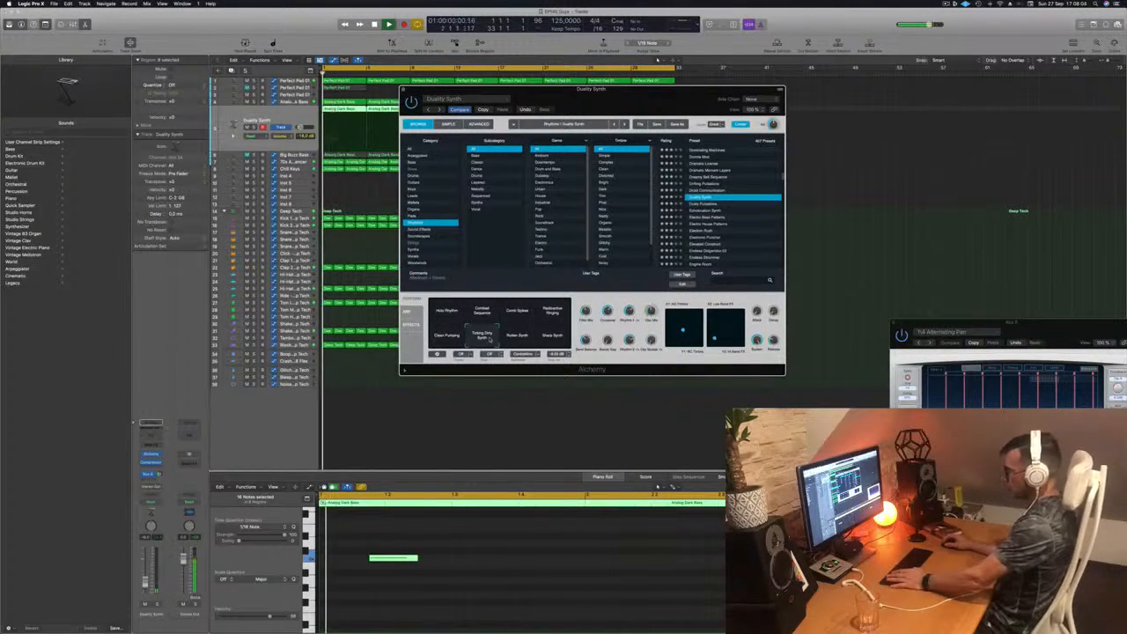
pyautogui.click(521, 339)
pyautogui.press('space')
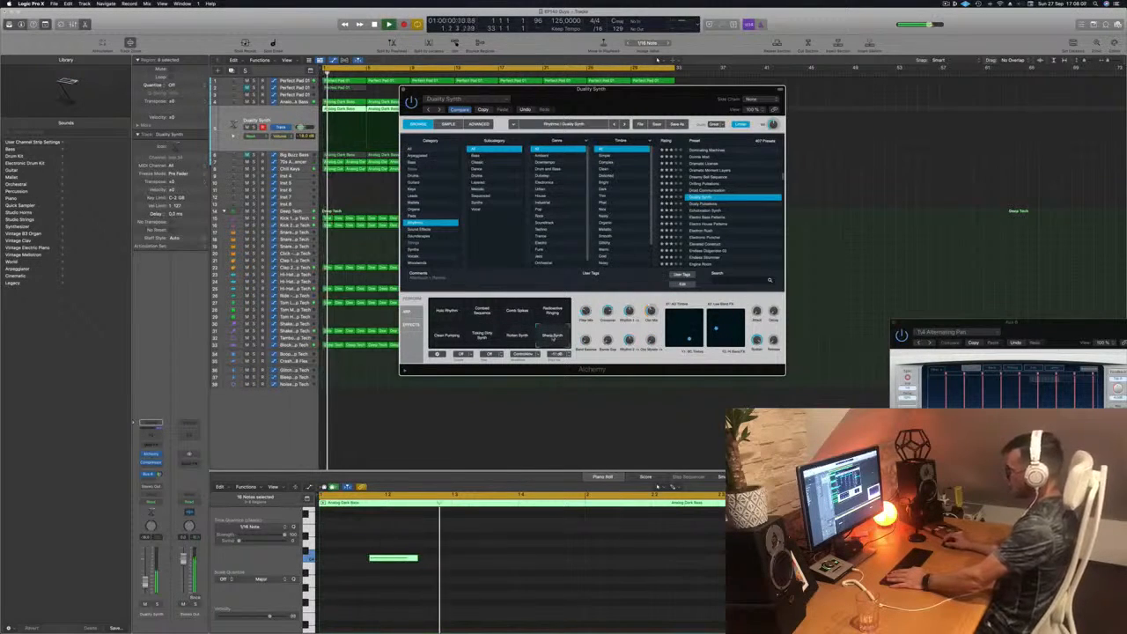
# Load the Electron Rush preset, audition its Granular Bass Buzz and Slow Filter Sweep variations, and return to Granular Bass Buzz.
pyautogui.click(701, 232)
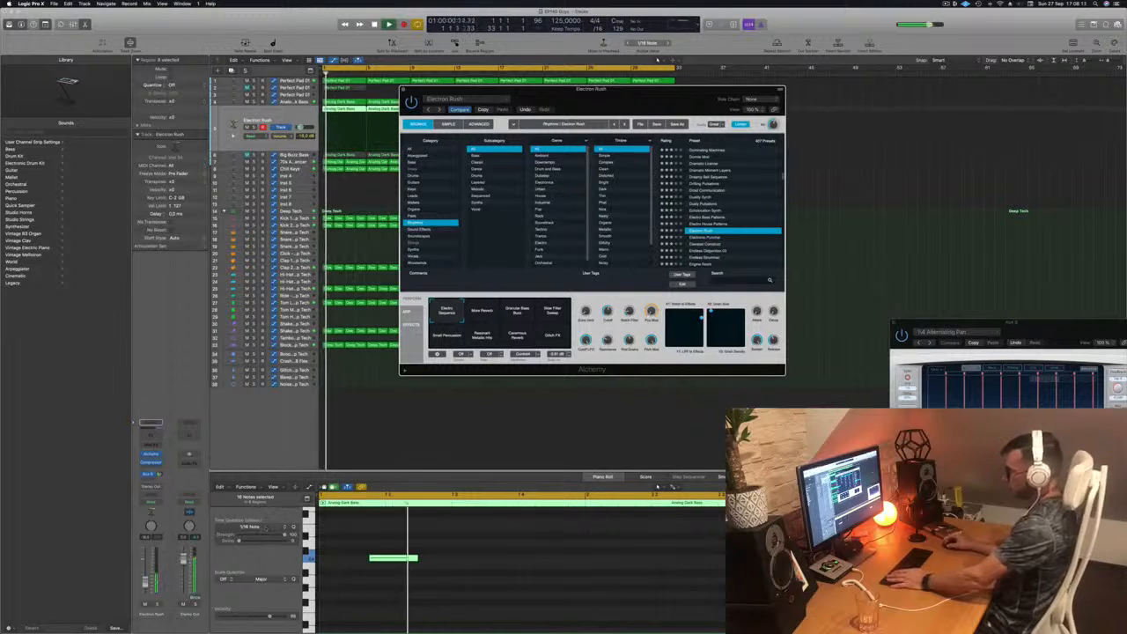
pyautogui.click(257, 121)
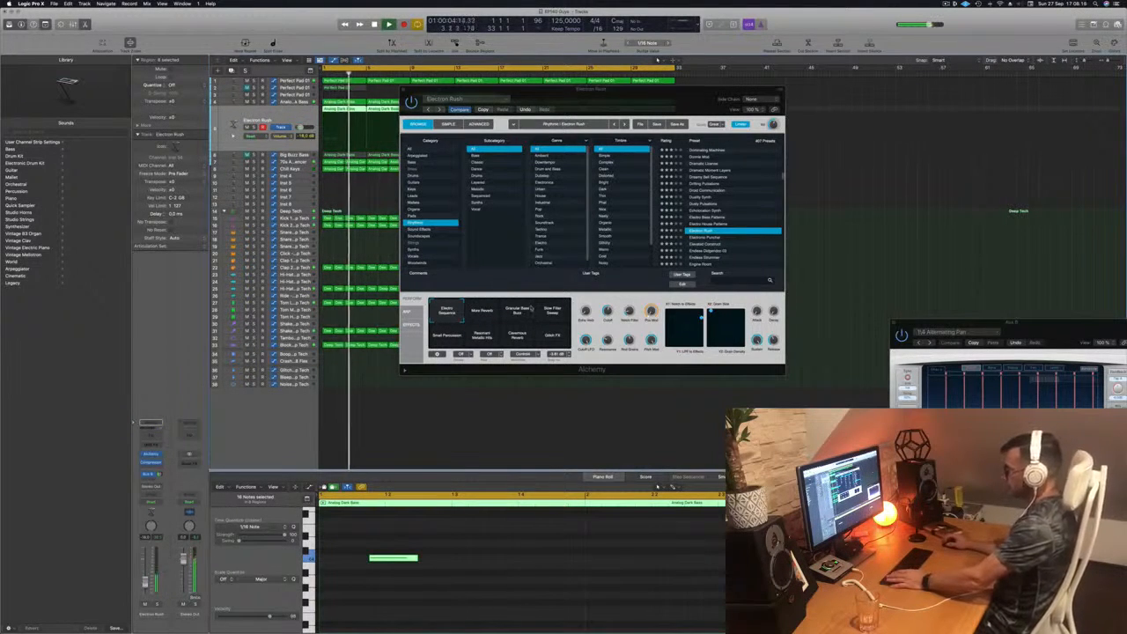
pyautogui.click(514, 314)
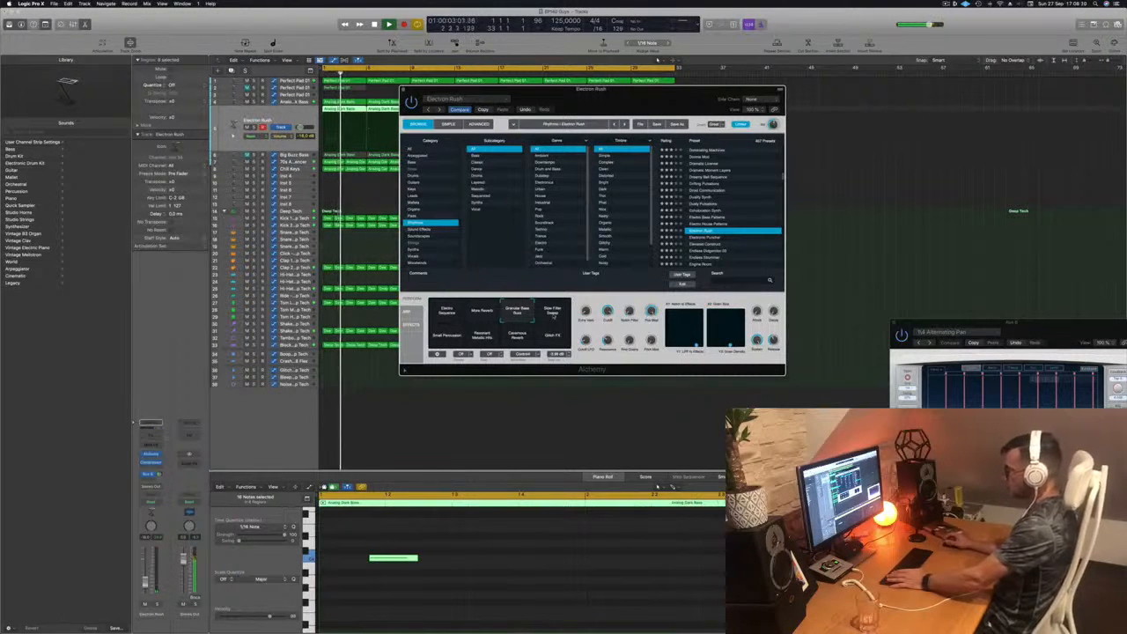
pyautogui.click(553, 316)
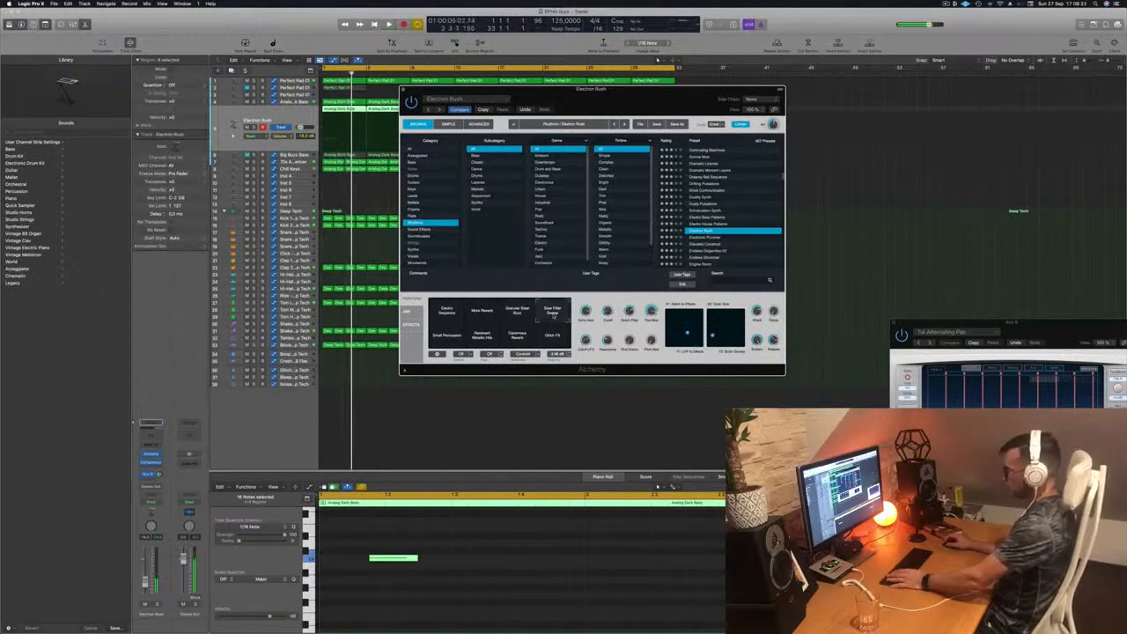
pyautogui.click(518, 315)
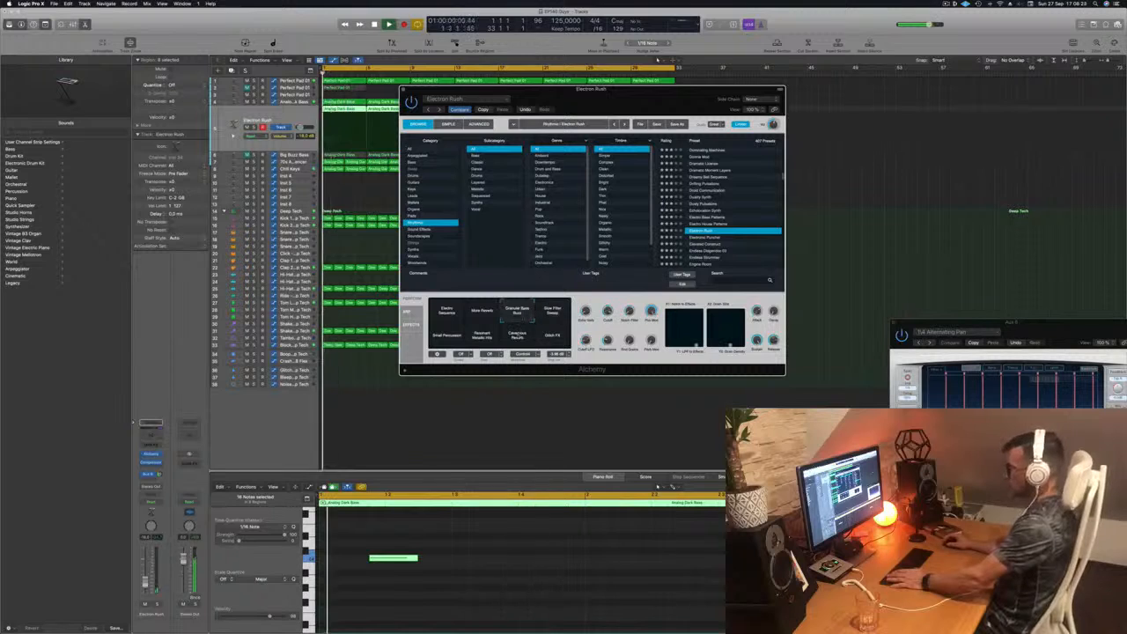
# Audition the Electronic Puncher and Elevated Construct presets and load Endless Didgeridoo 03 on the Alchemy lead.
pyautogui.click(487, 569)
pyautogui.press('super+a')
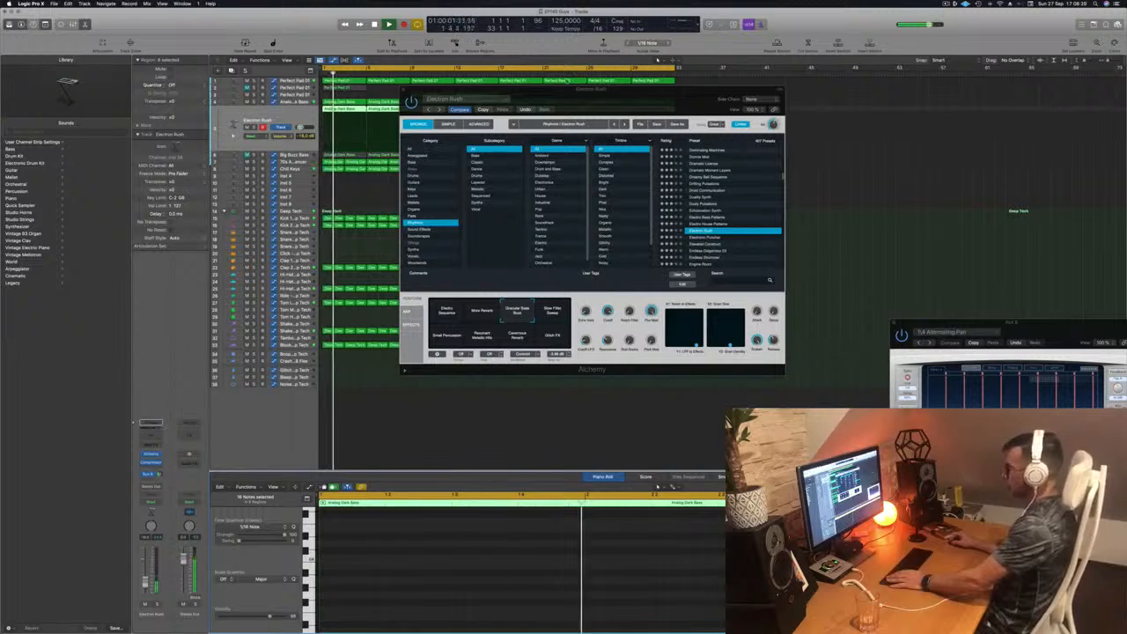
pyautogui.moveTo(569, 89); pyautogui.dragTo(639, 89)
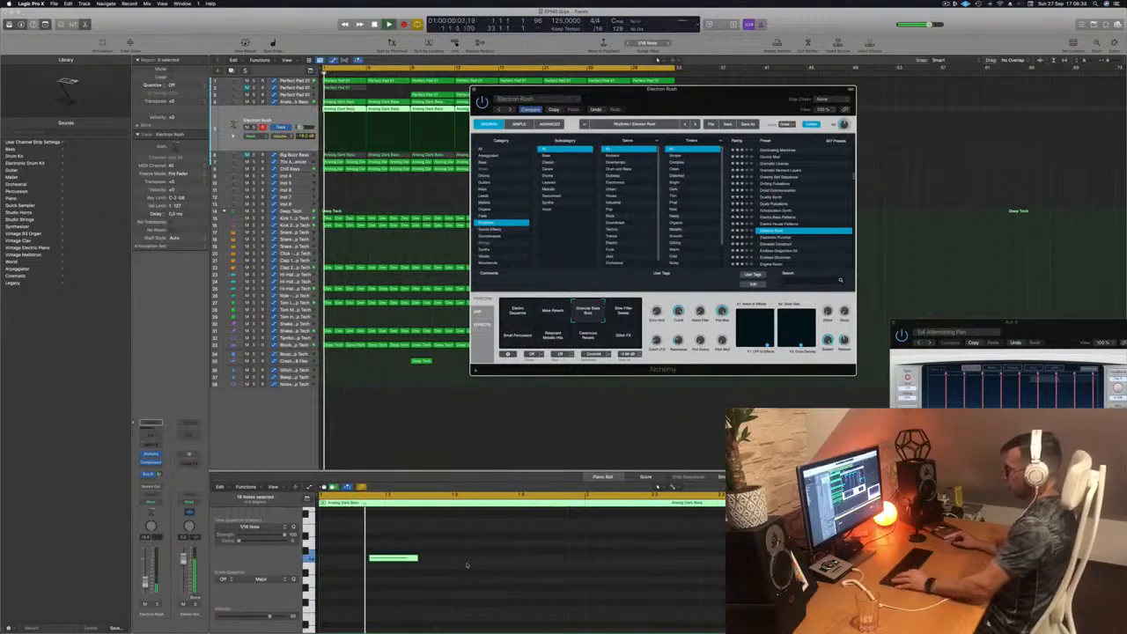
pyautogui.press('super+Left')
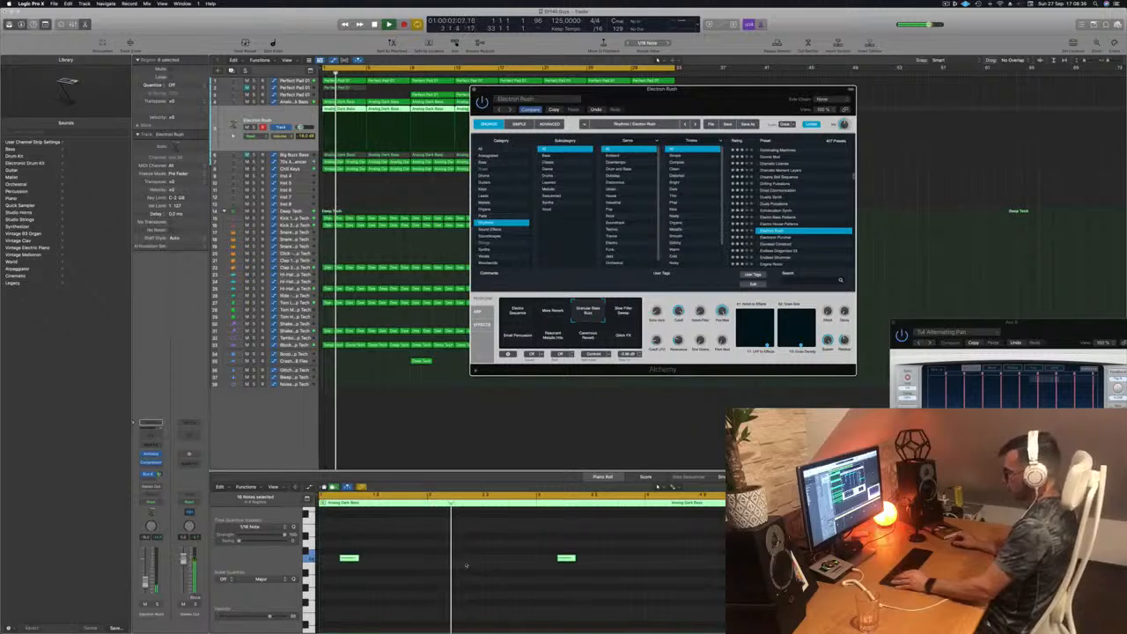
pyautogui.press('Down')
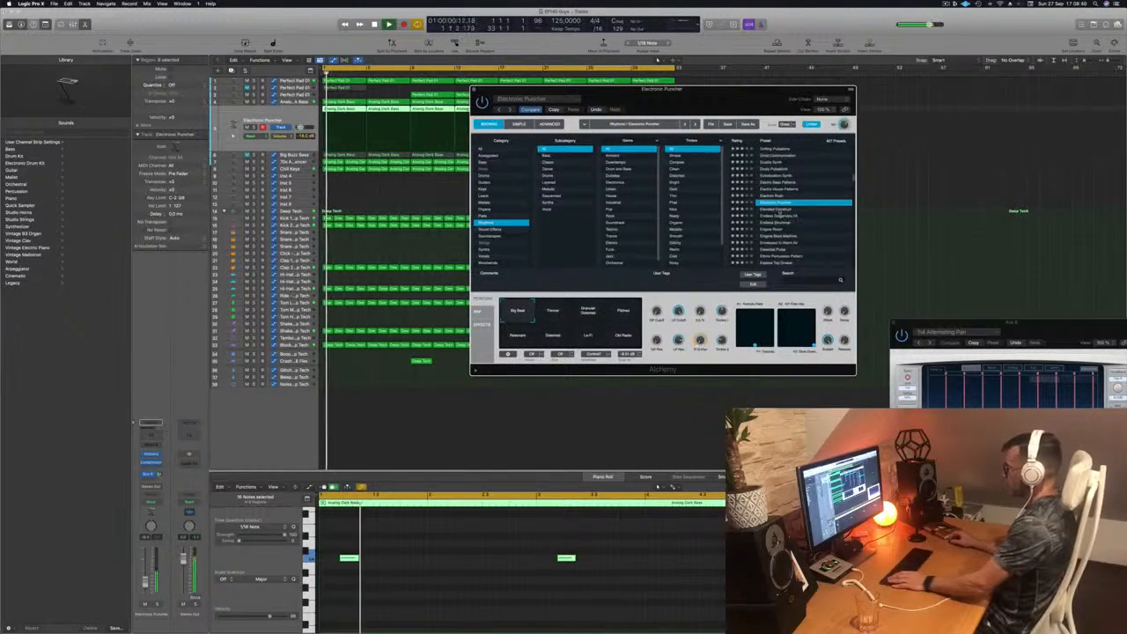
pyautogui.click(779, 210)
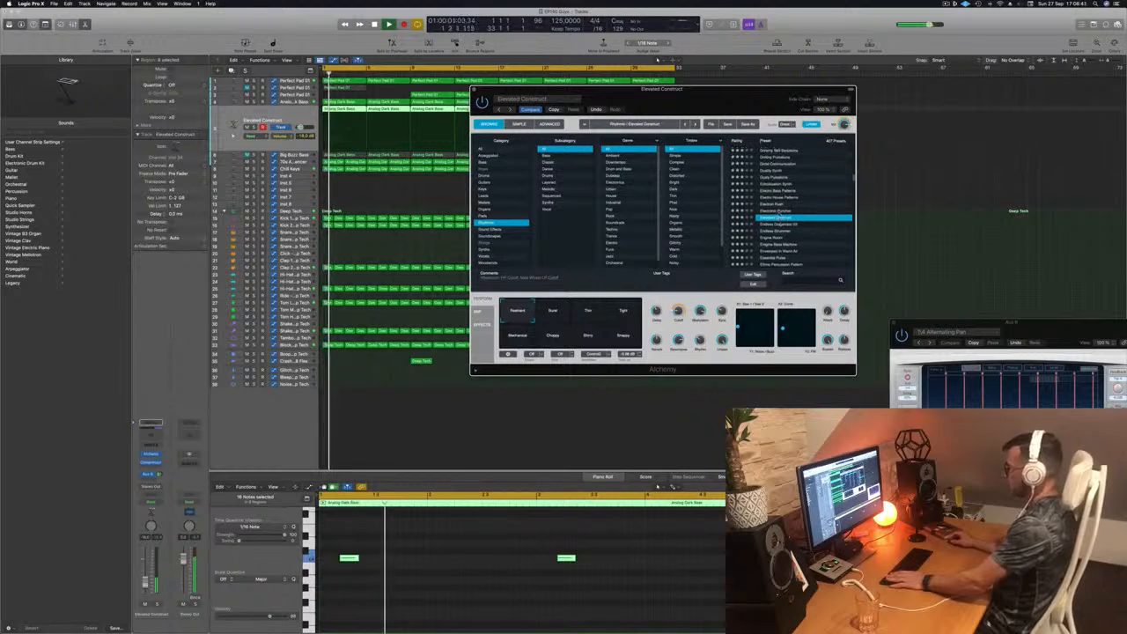
pyautogui.click(779, 224)
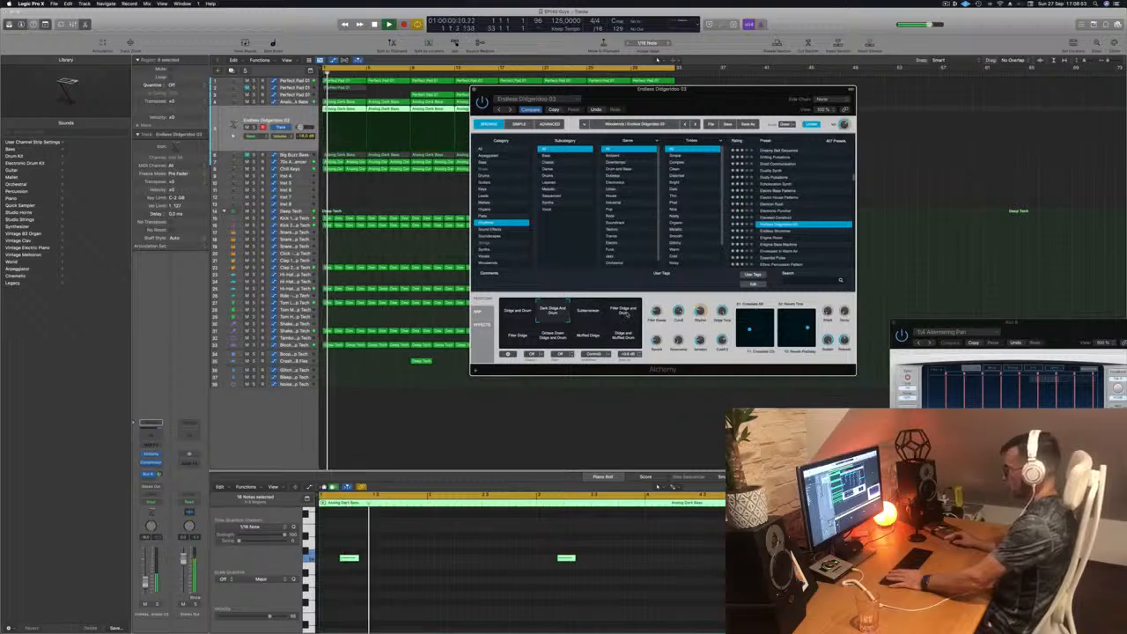
# Audition Filter Didge and Drum, Filter Didge and Octave Down Didge and Drum in Endless Didgeridoo 03, and choose Muffled Didge.
pyautogui.click(627, 315)
pyautogui.press('Return')
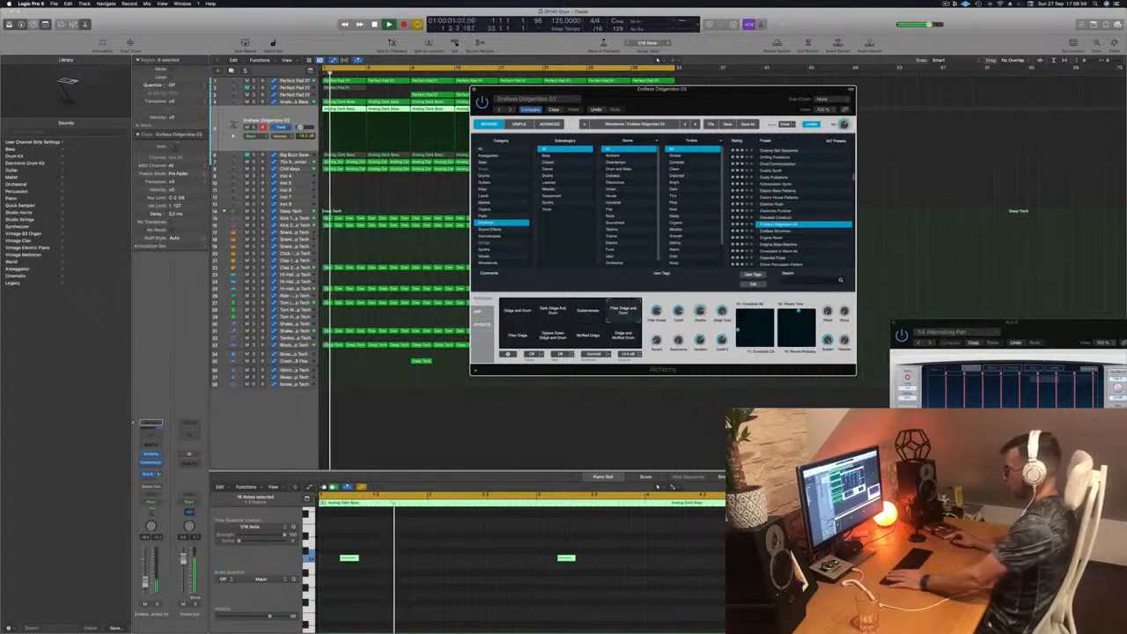
pyautogui.click(517, 335)
pyautogui.press('Return')
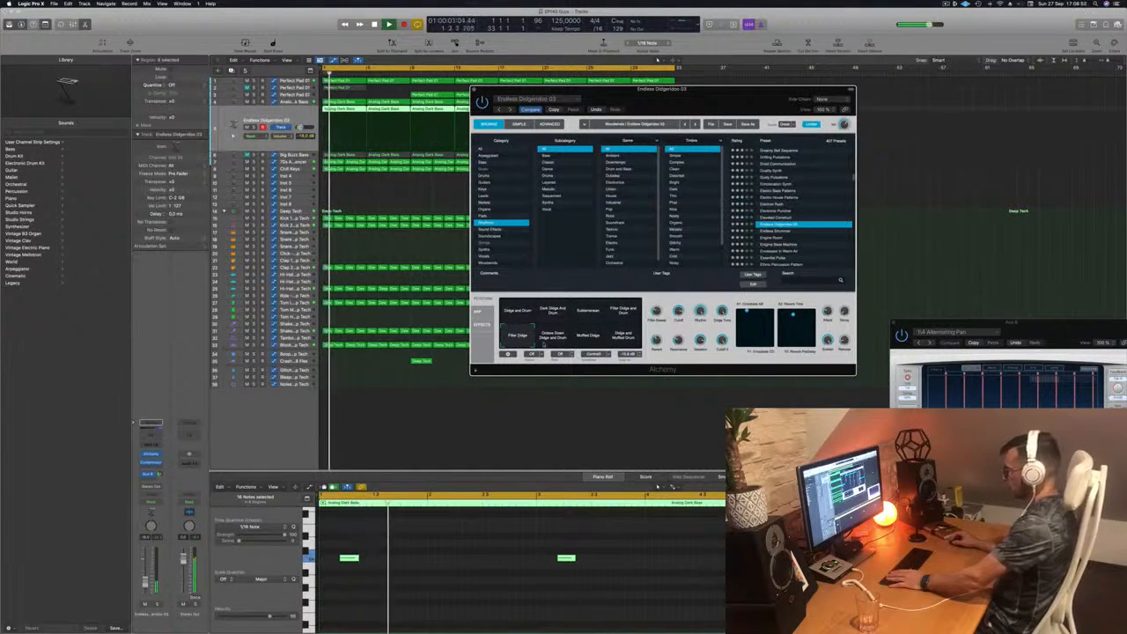
pyautogui.click(553, 336)
pyautogui.press('Return')
pyautogui.click(587, 336)
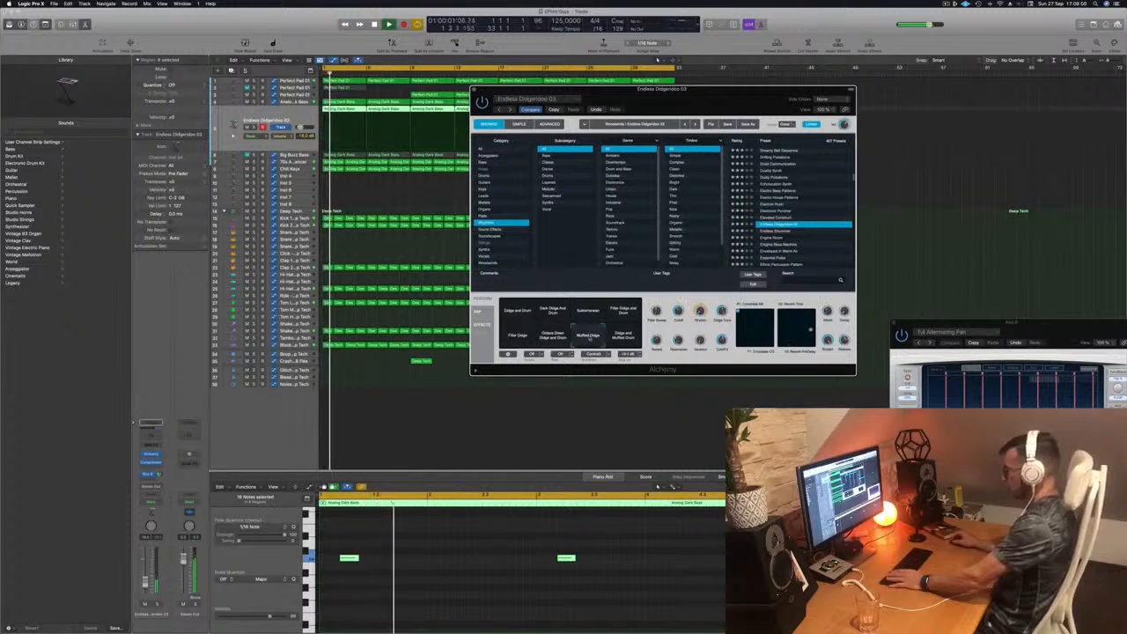
pyautogui.press('Return')
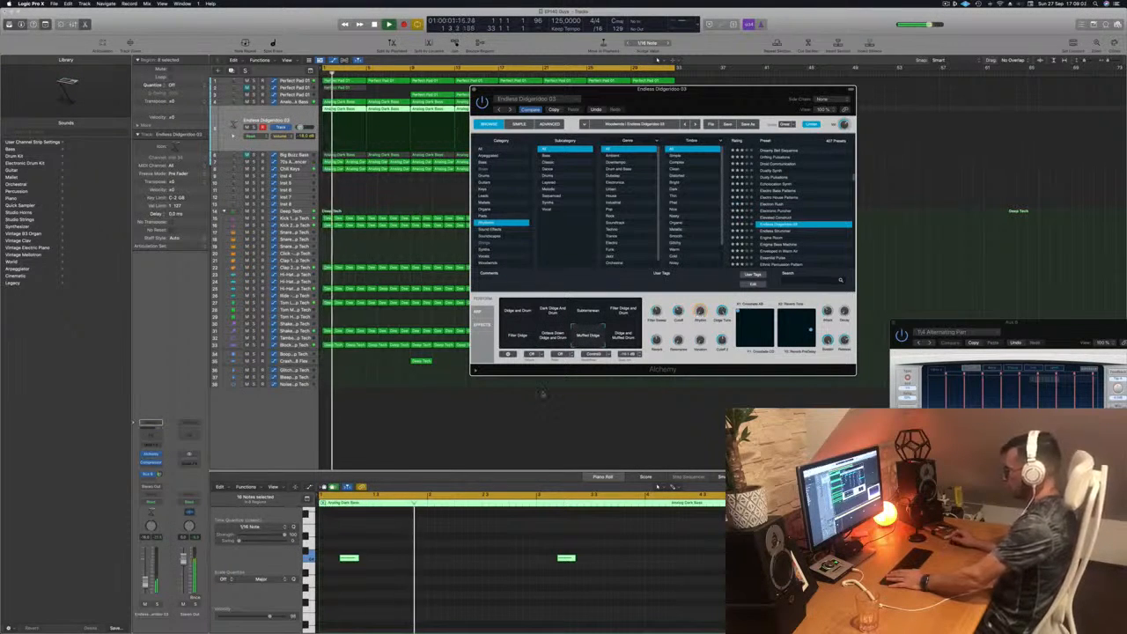
# Replay the loop repeatedly from the start and set the Endless Didgeridoo 03 track's volume to about -13 dB.
pyautogui.press('Return')
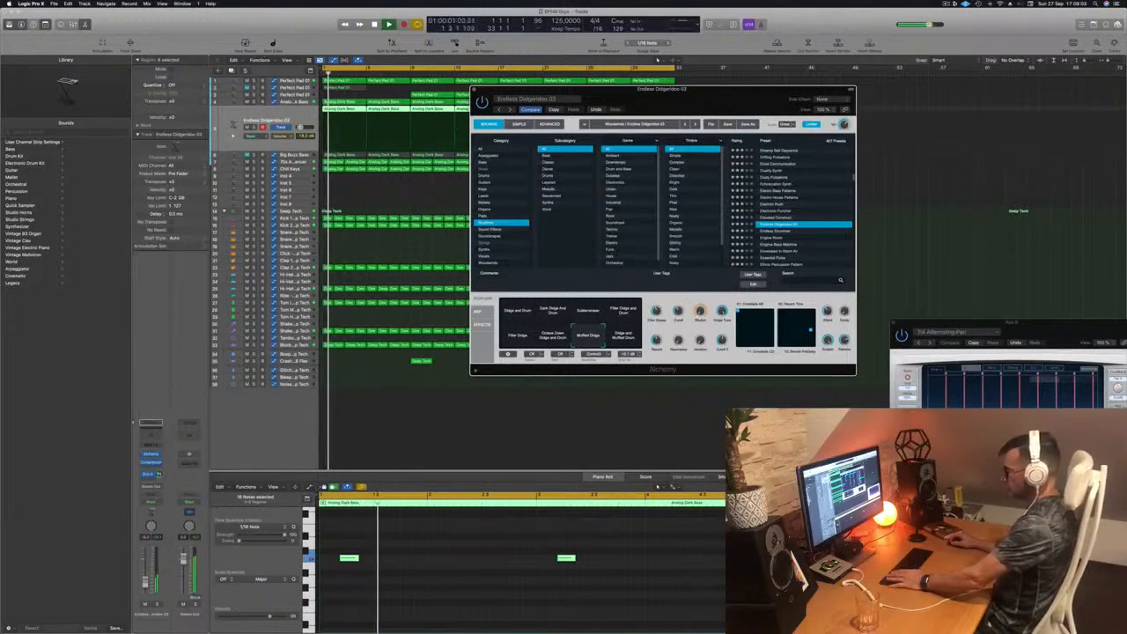
pyautogui.press('Return')
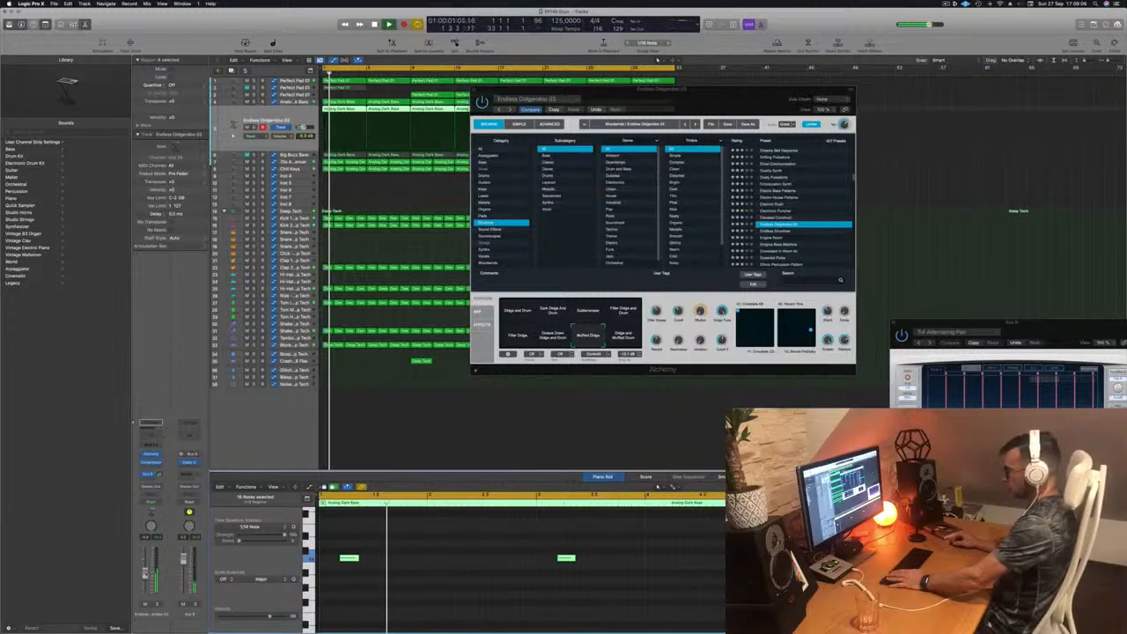
pyautogui.press('Return')
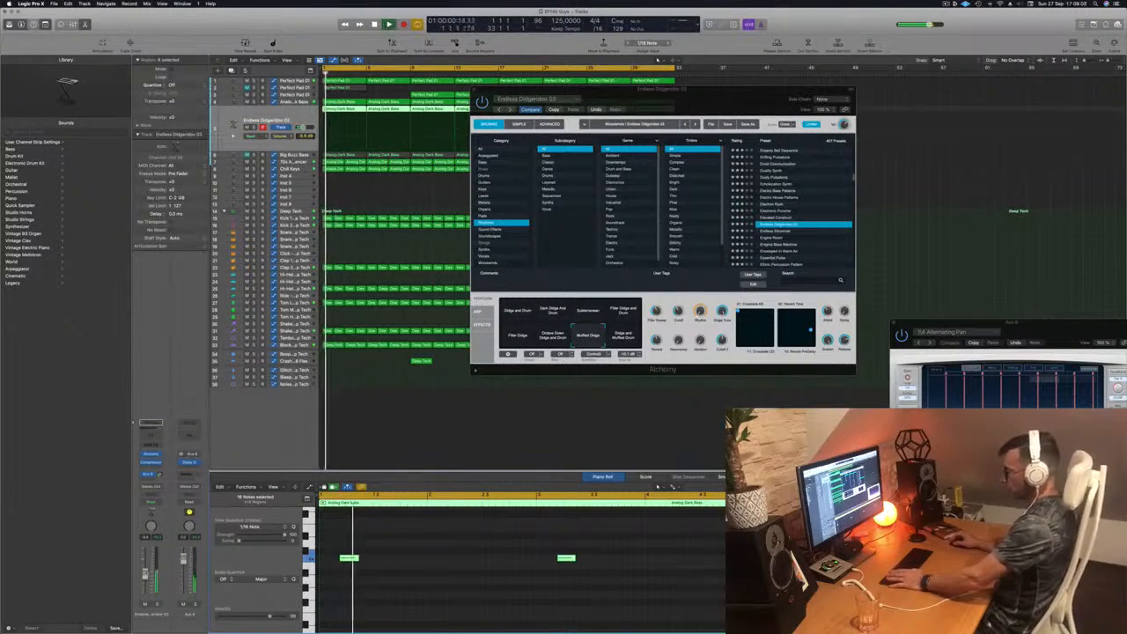
pyautogui.press('Return')
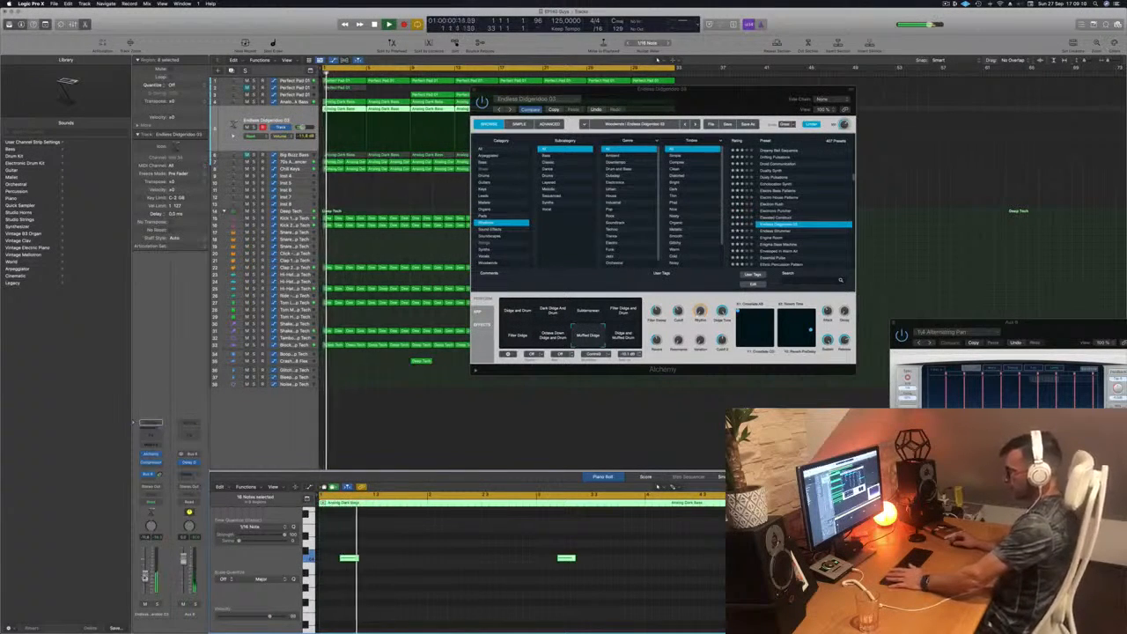
pyautogui.press('Return')
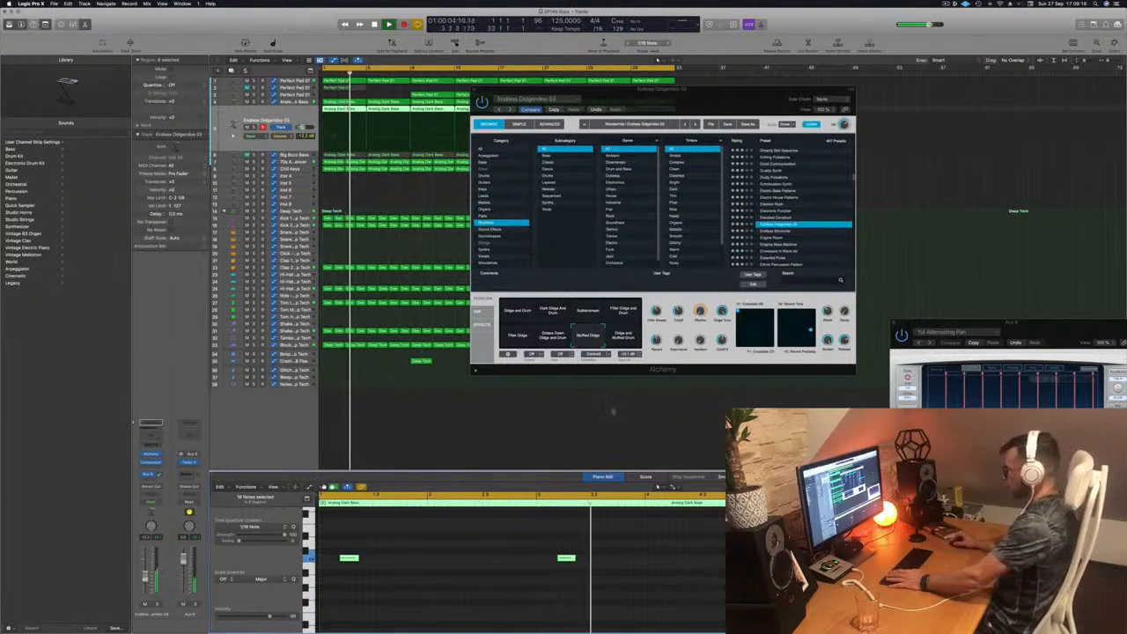
# Close the Alchemy window and play the arrangement from the start, trimming the lead track's volume to about -14 dB.
pyautogui.moveTo(718, 117); pyautogui.dragTo(644, 112)
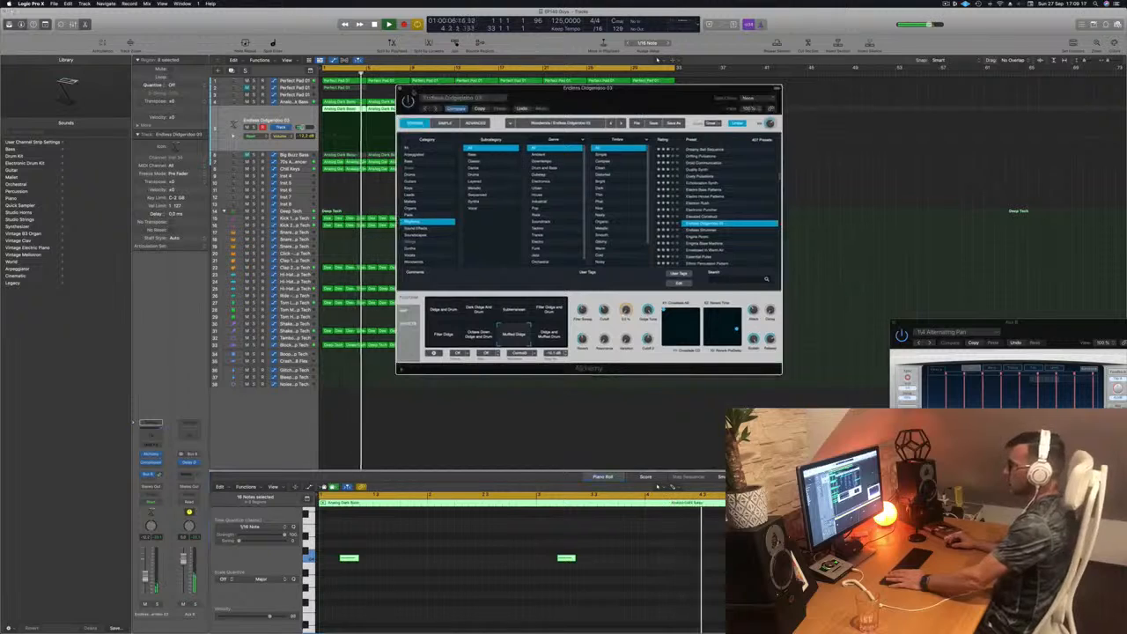
pyautogui.click(392, 89)
pyautogui.click(400, 88)
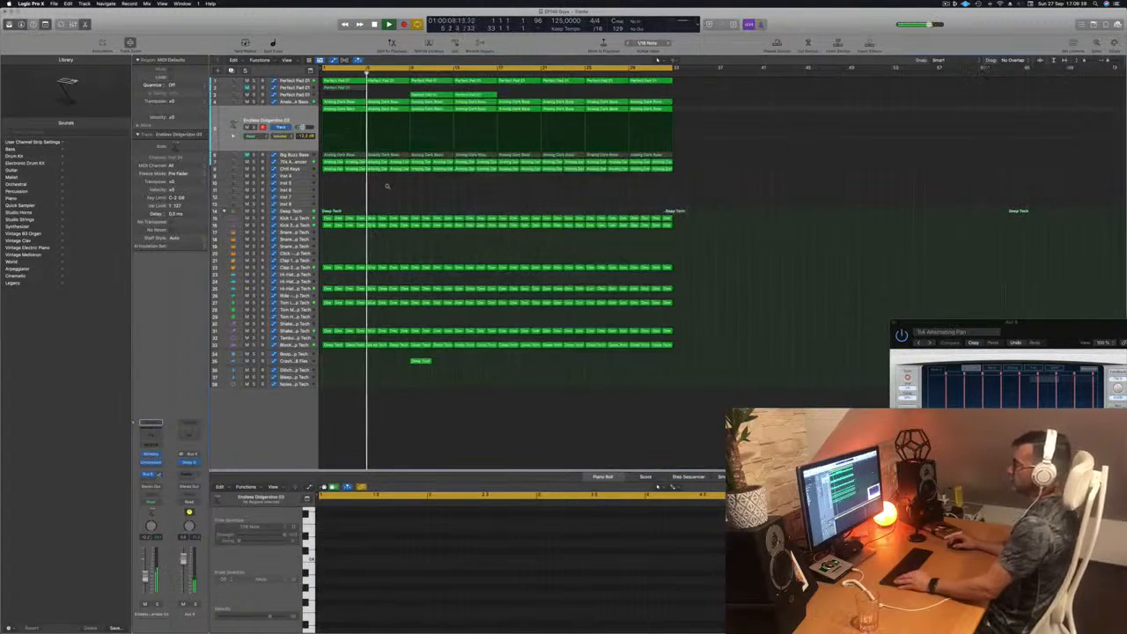
pyautogui.hscroll(-2, 388, 186)
pyautogui.press('space')
pyautogui.press('space')
pyautogui.click(264, 118)
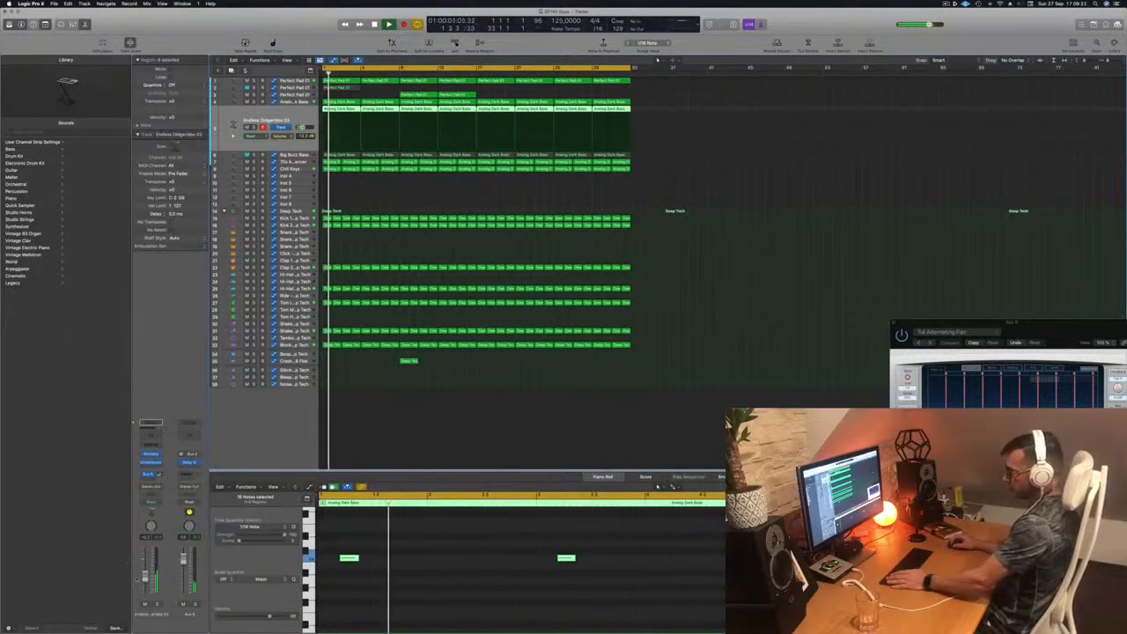
pyautogui.click(433, 439)
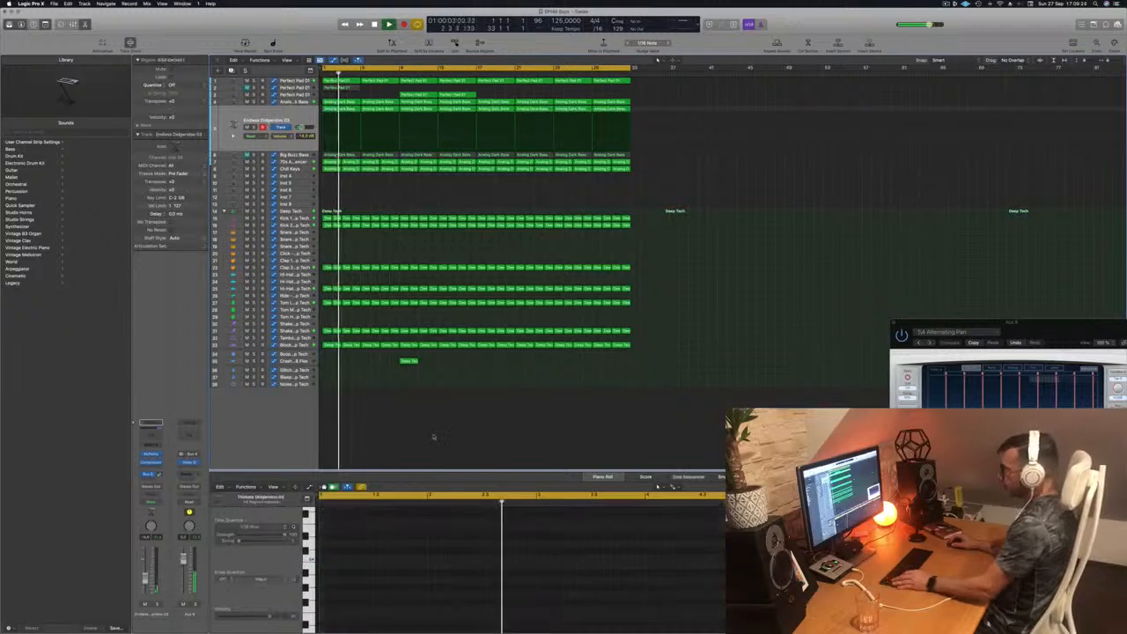
pyautogui.hscroll(-2, 433, 439)
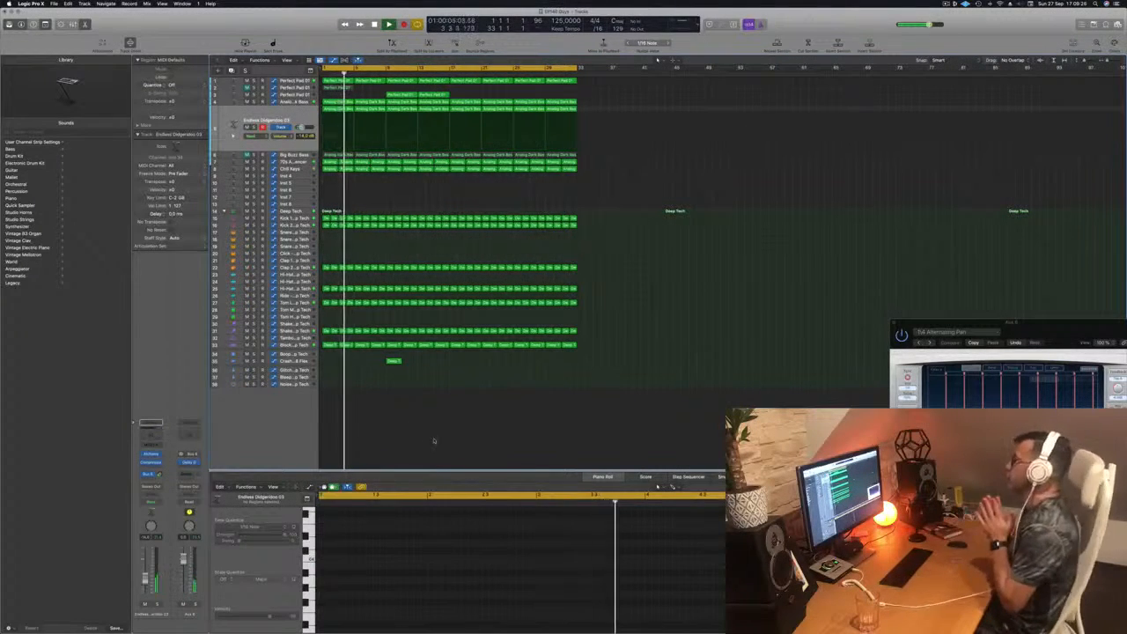